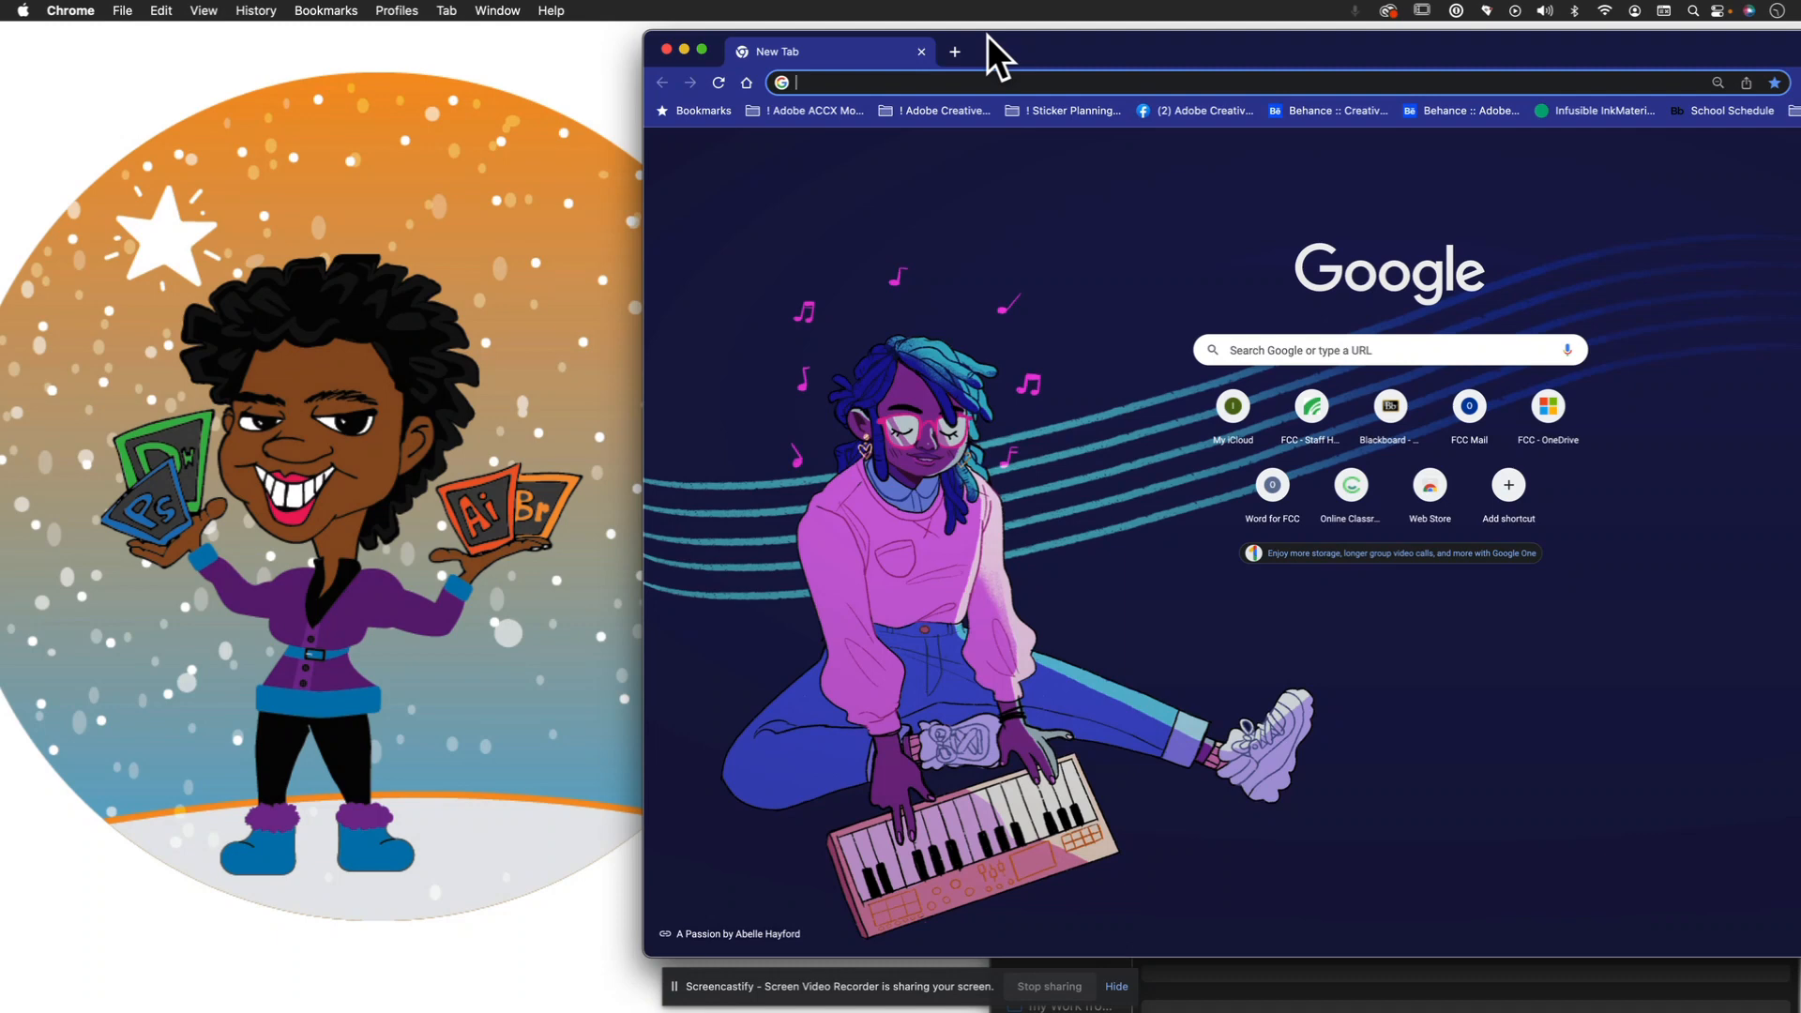
Step: Maximize the browser window and open the website express.adobe.com
left_click_drag(1027, 42, 388, 8)
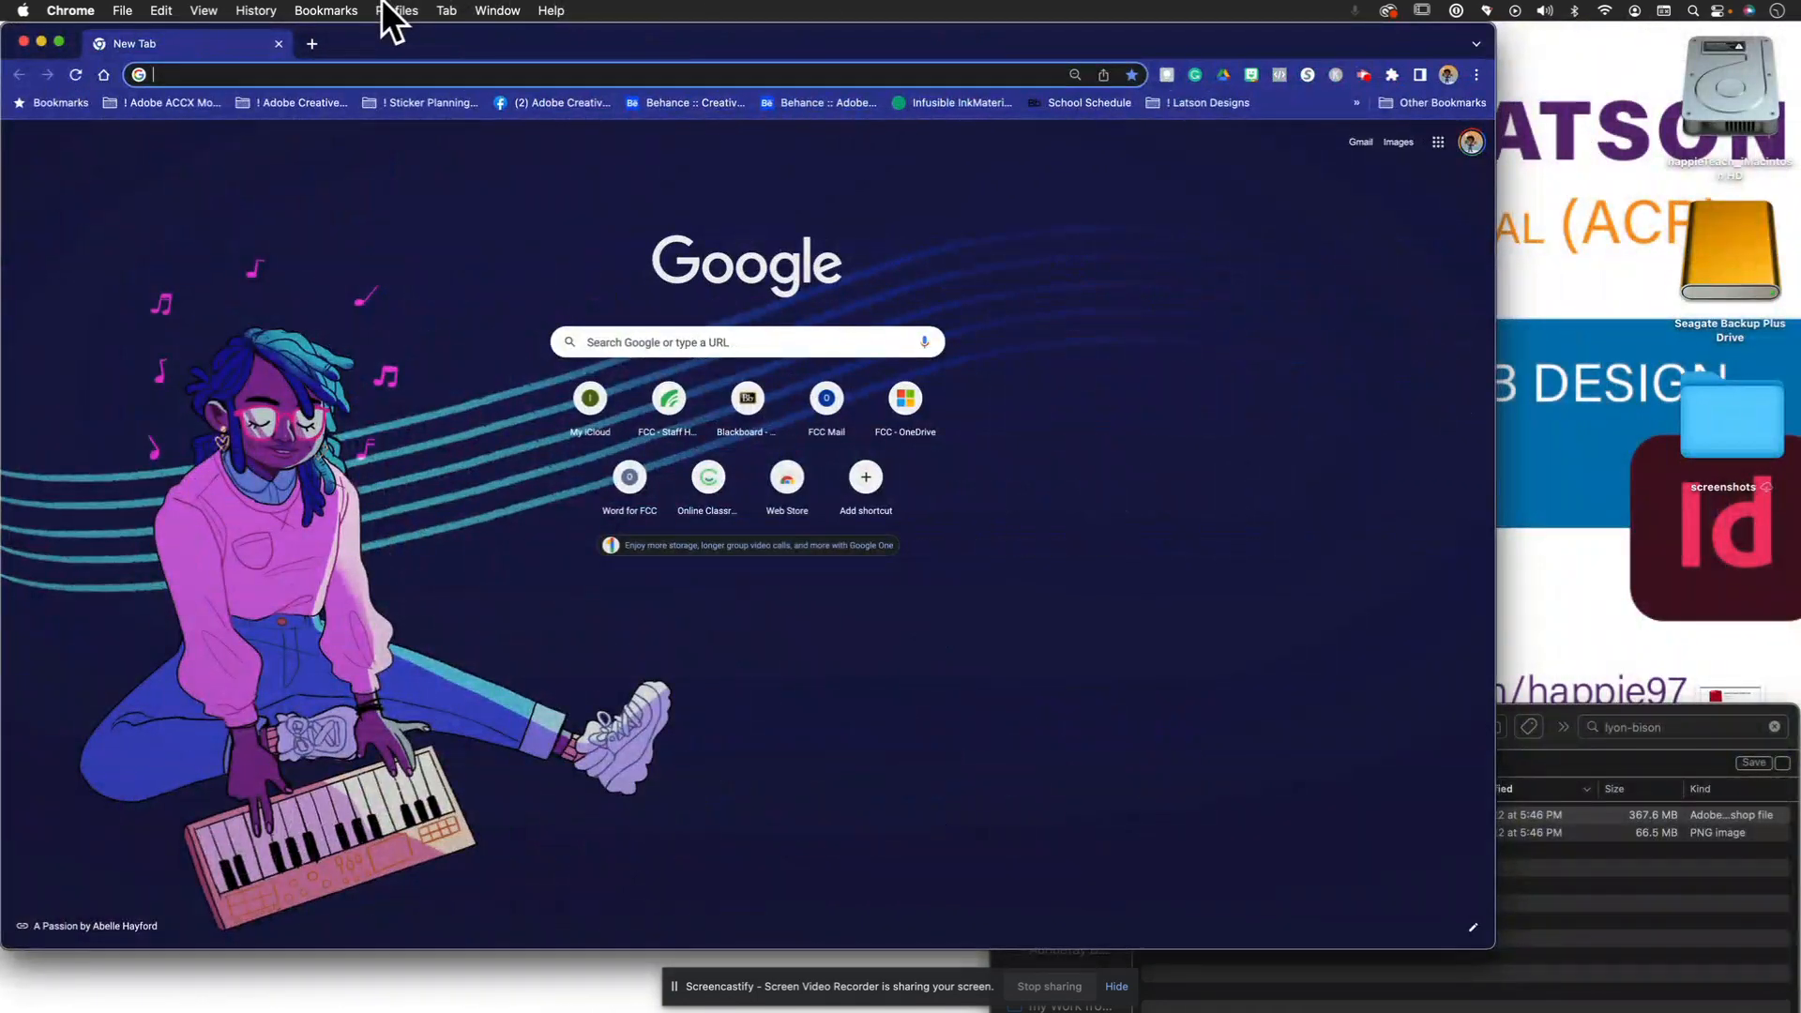
left_click(58, 42)
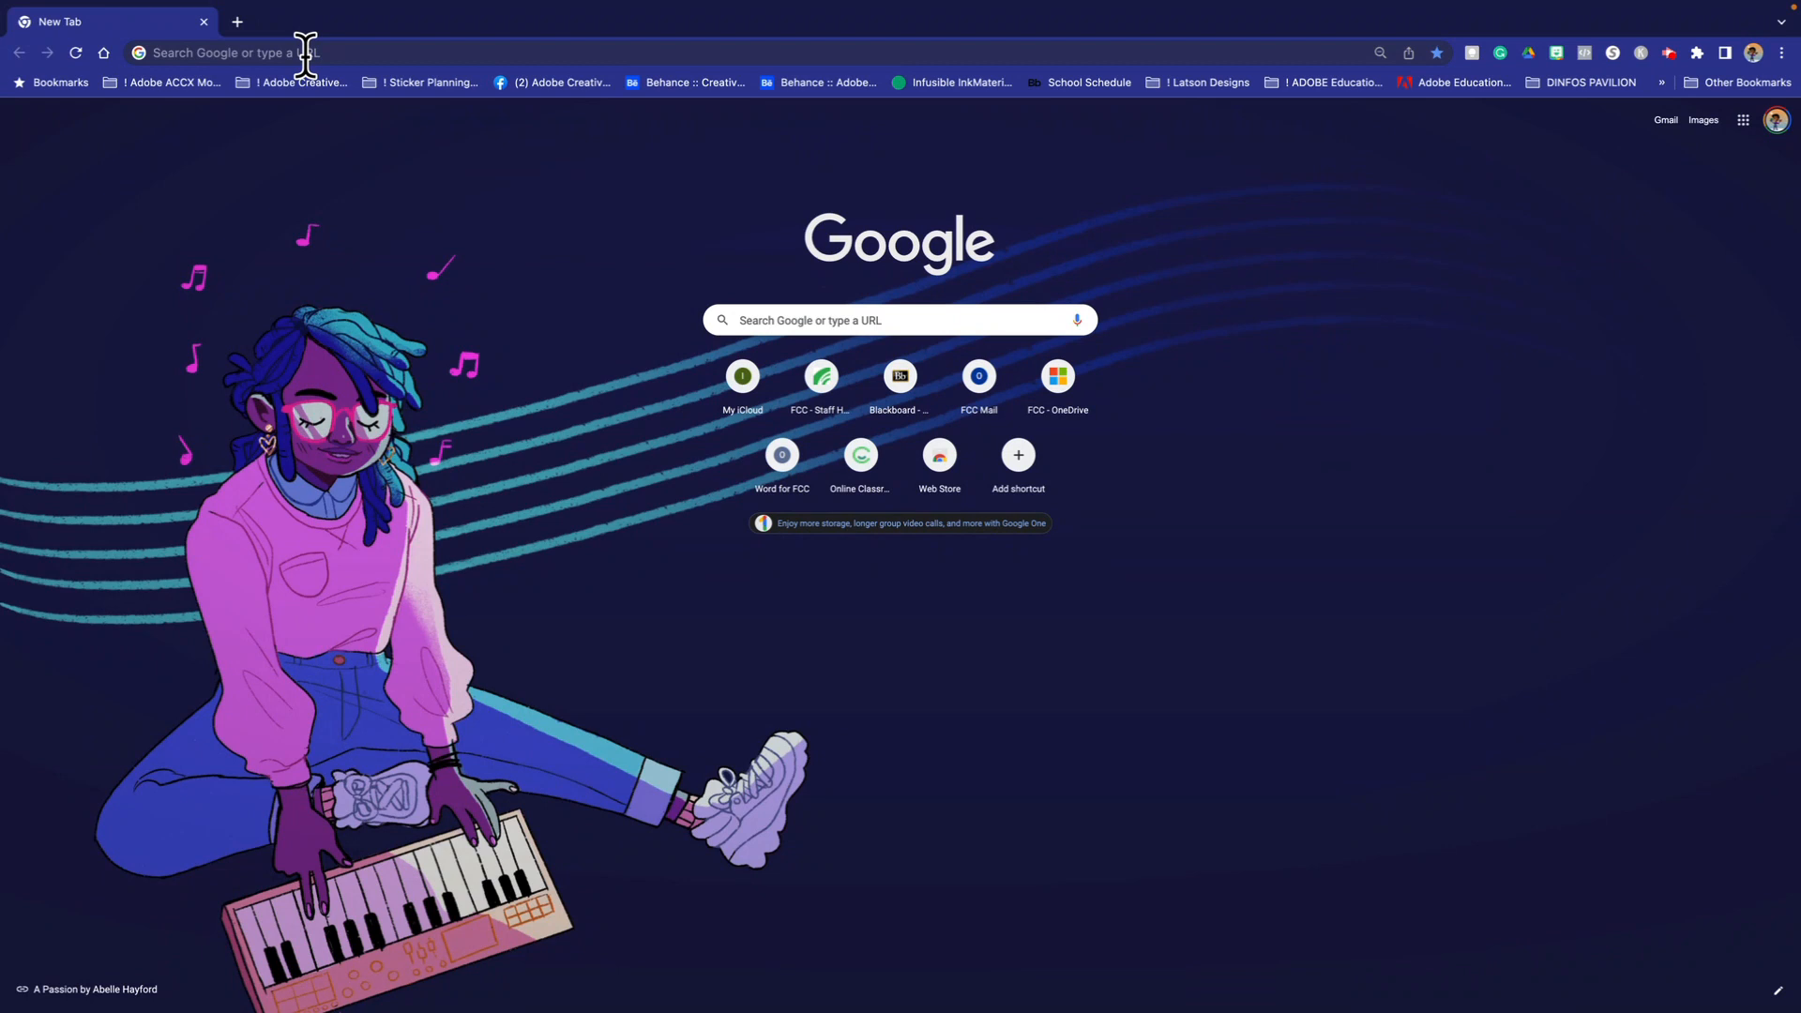
left_click(276, 54)
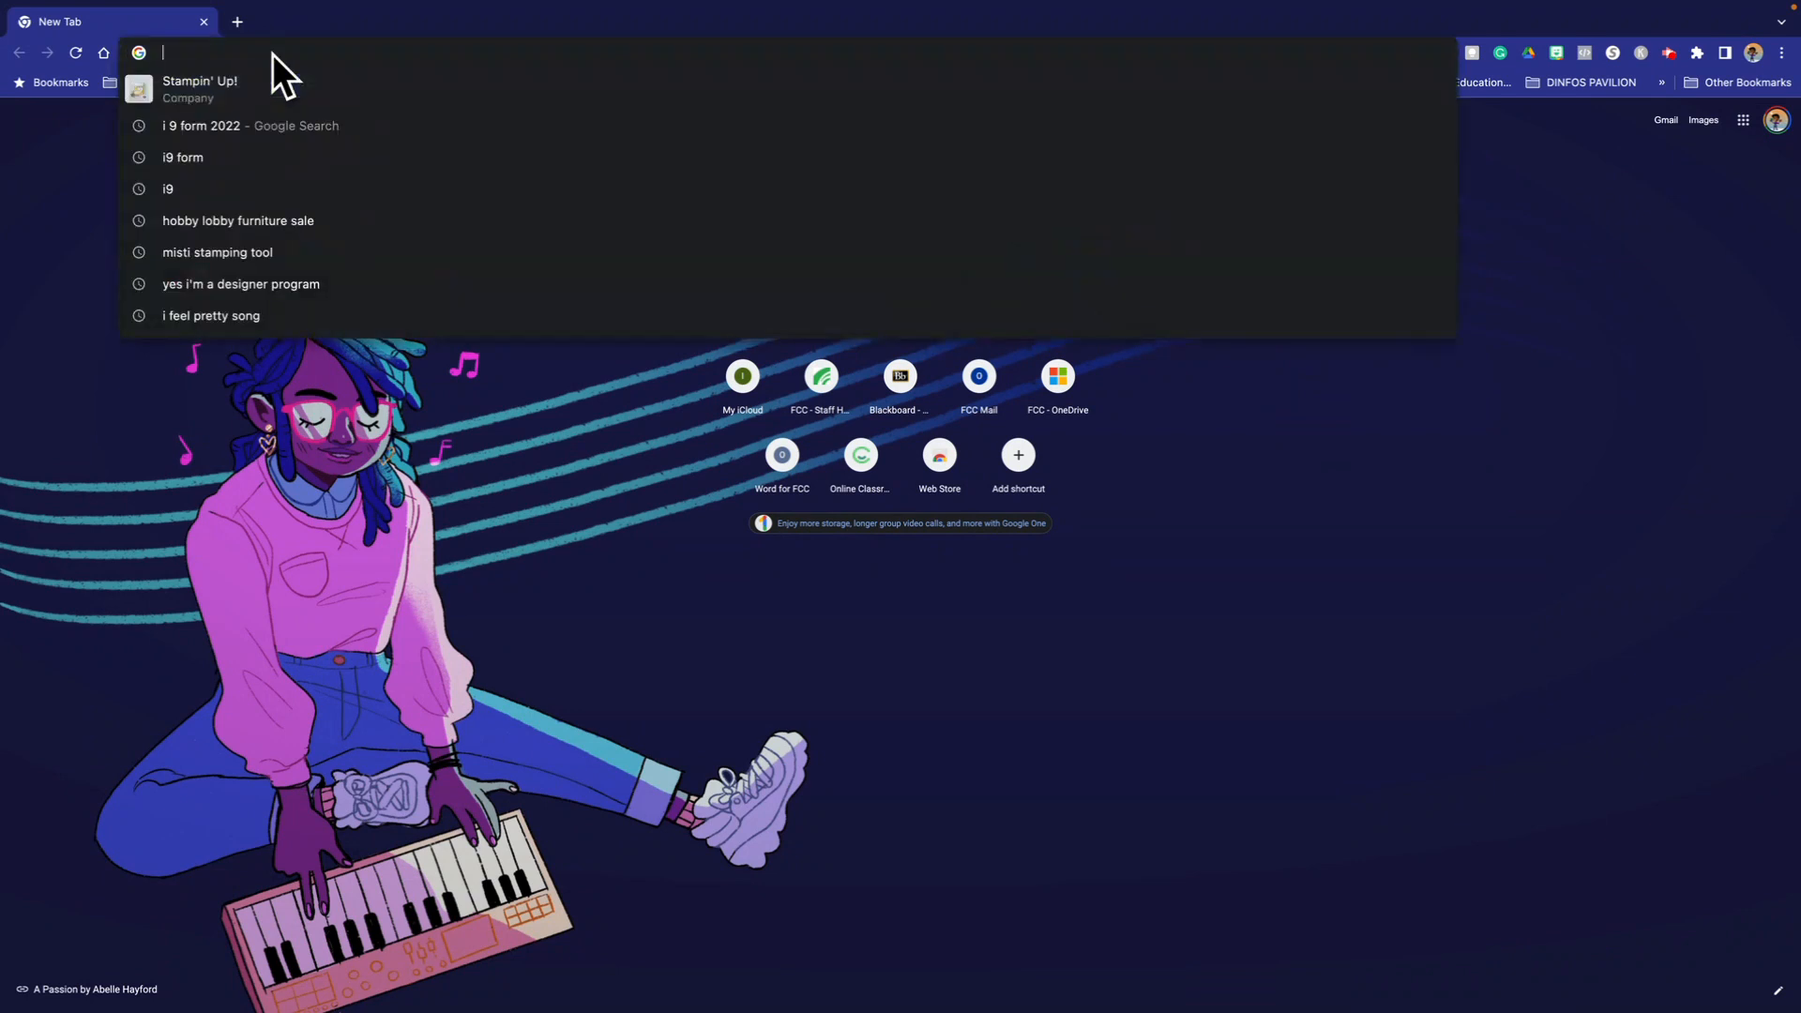
type("express")
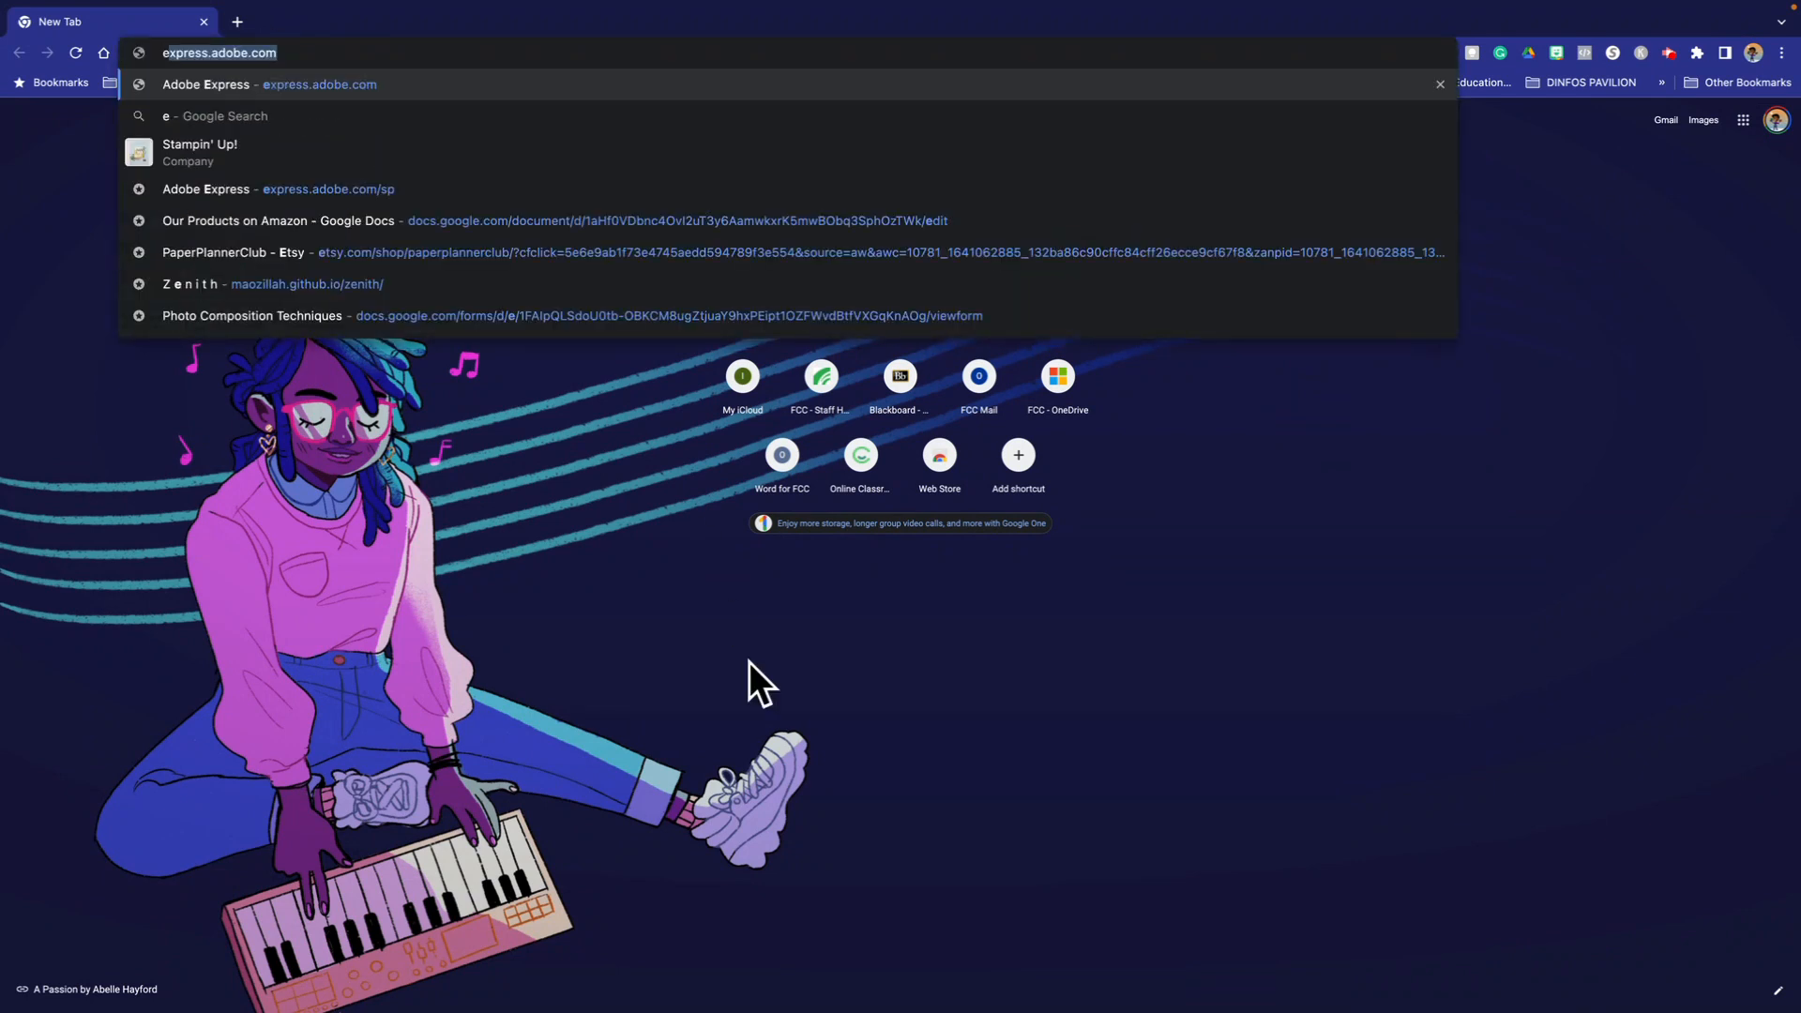
type(".")
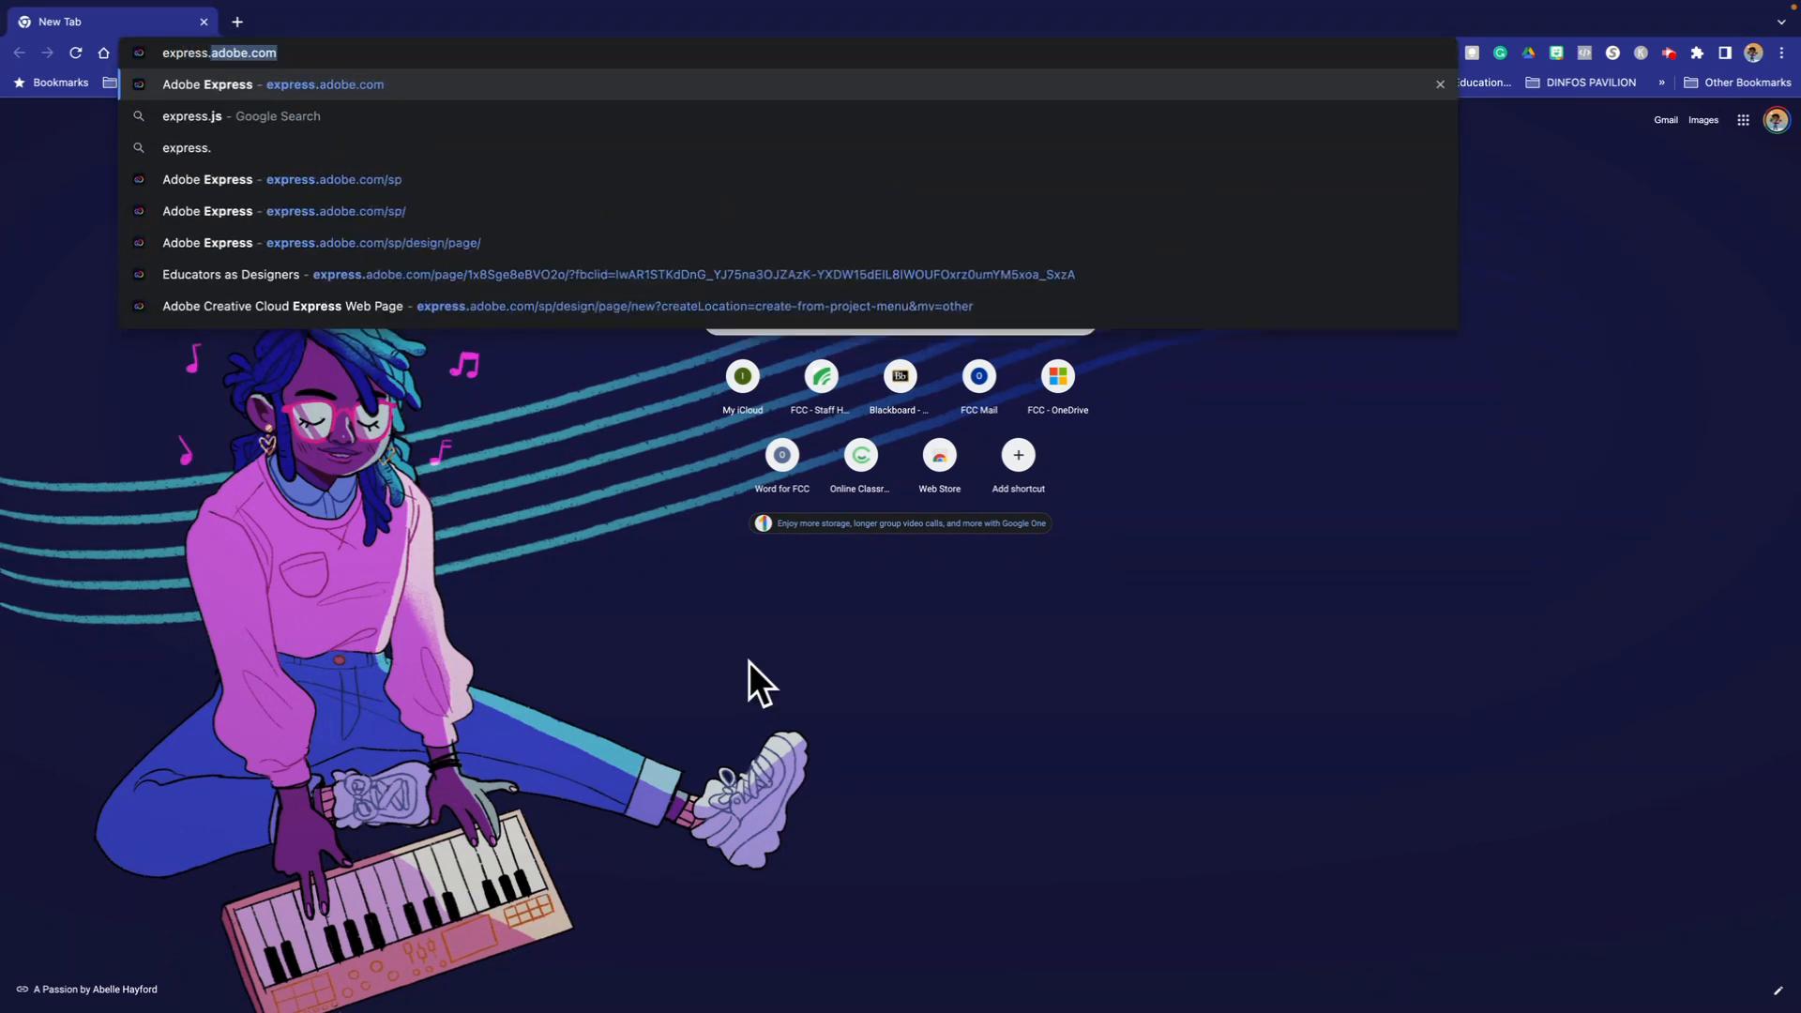
type("adobe.co")
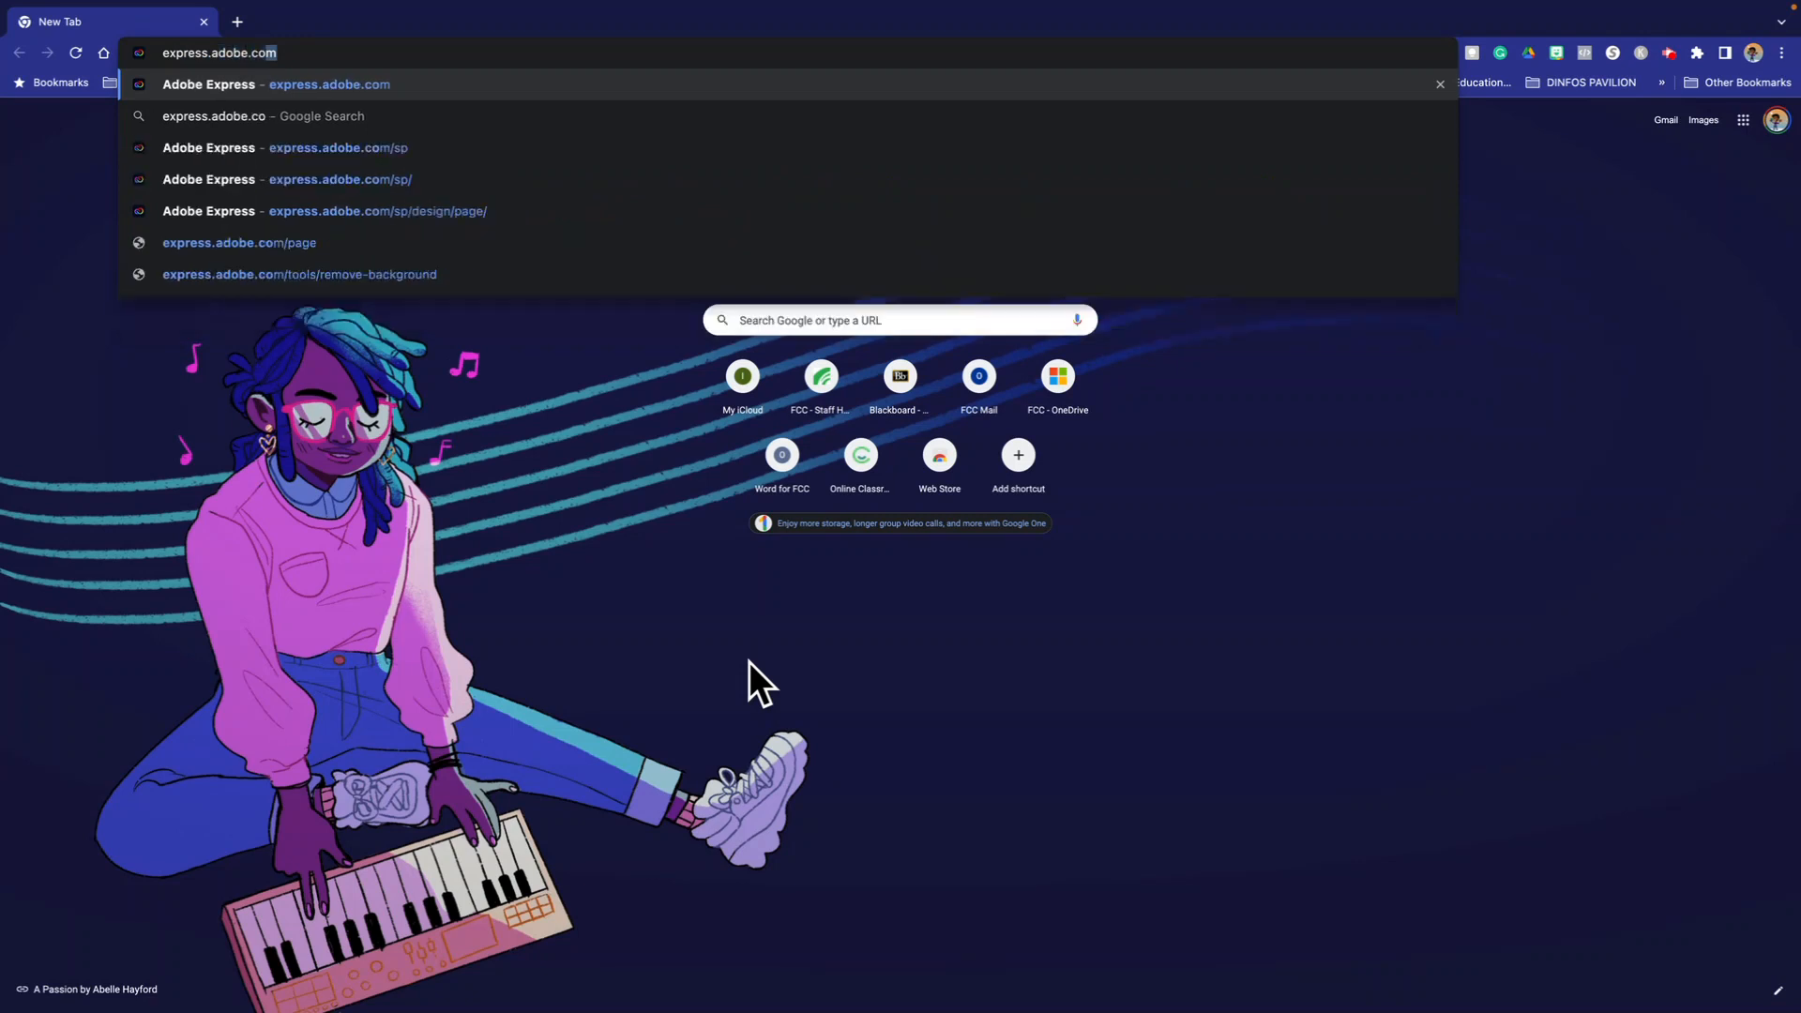
key("Return")
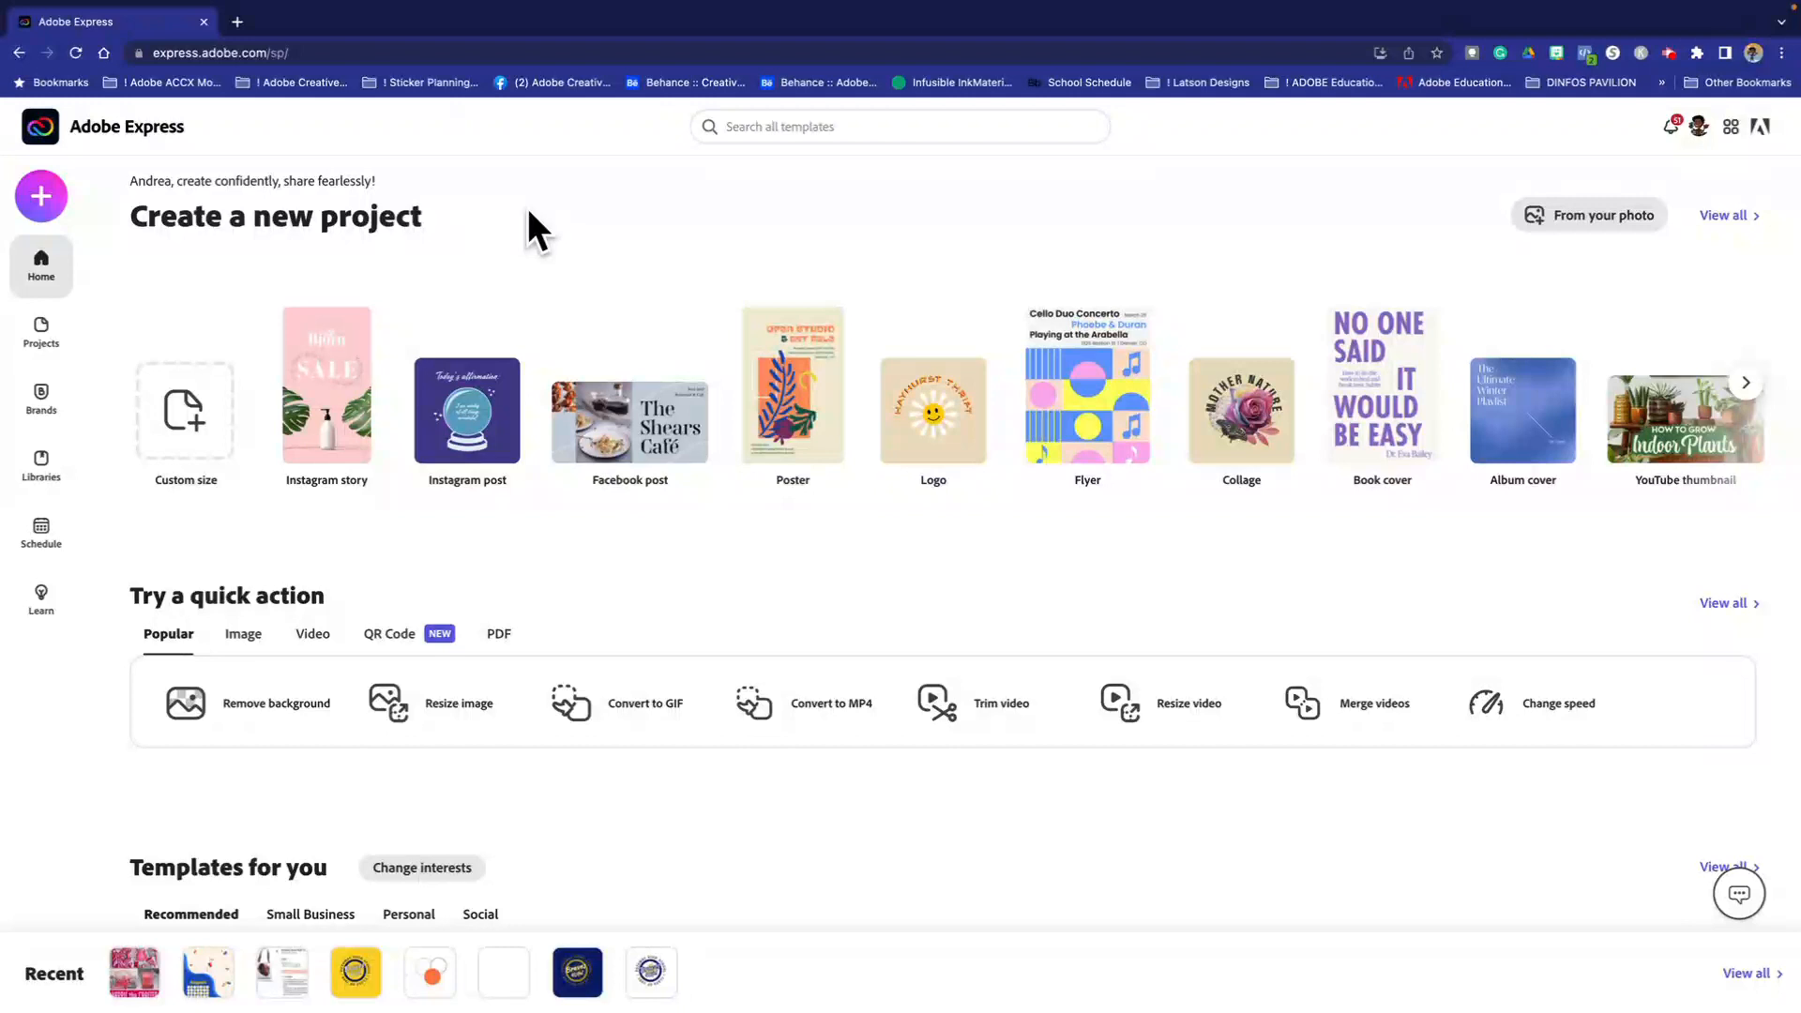
Step: Search the templates for "brochure" and start a project from the purple Lynch & Peck DIY Store template in the Sales category
left_click(748, 125)
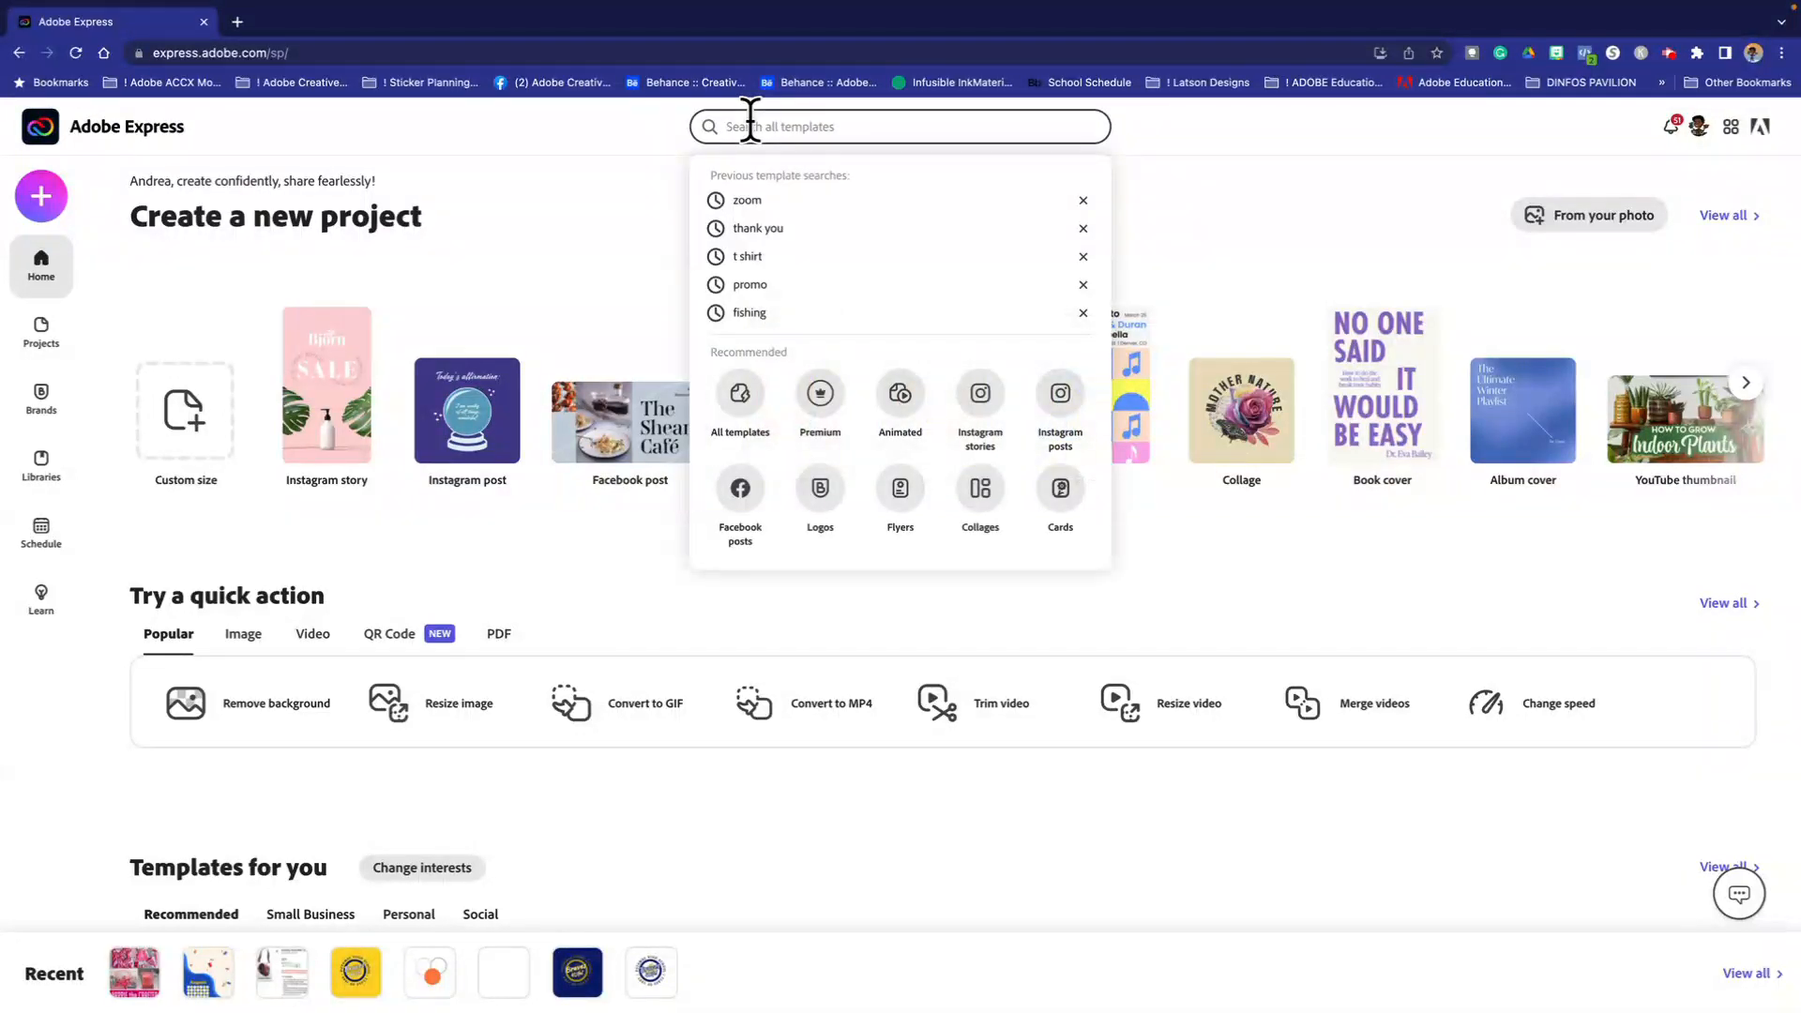
type("brochure")
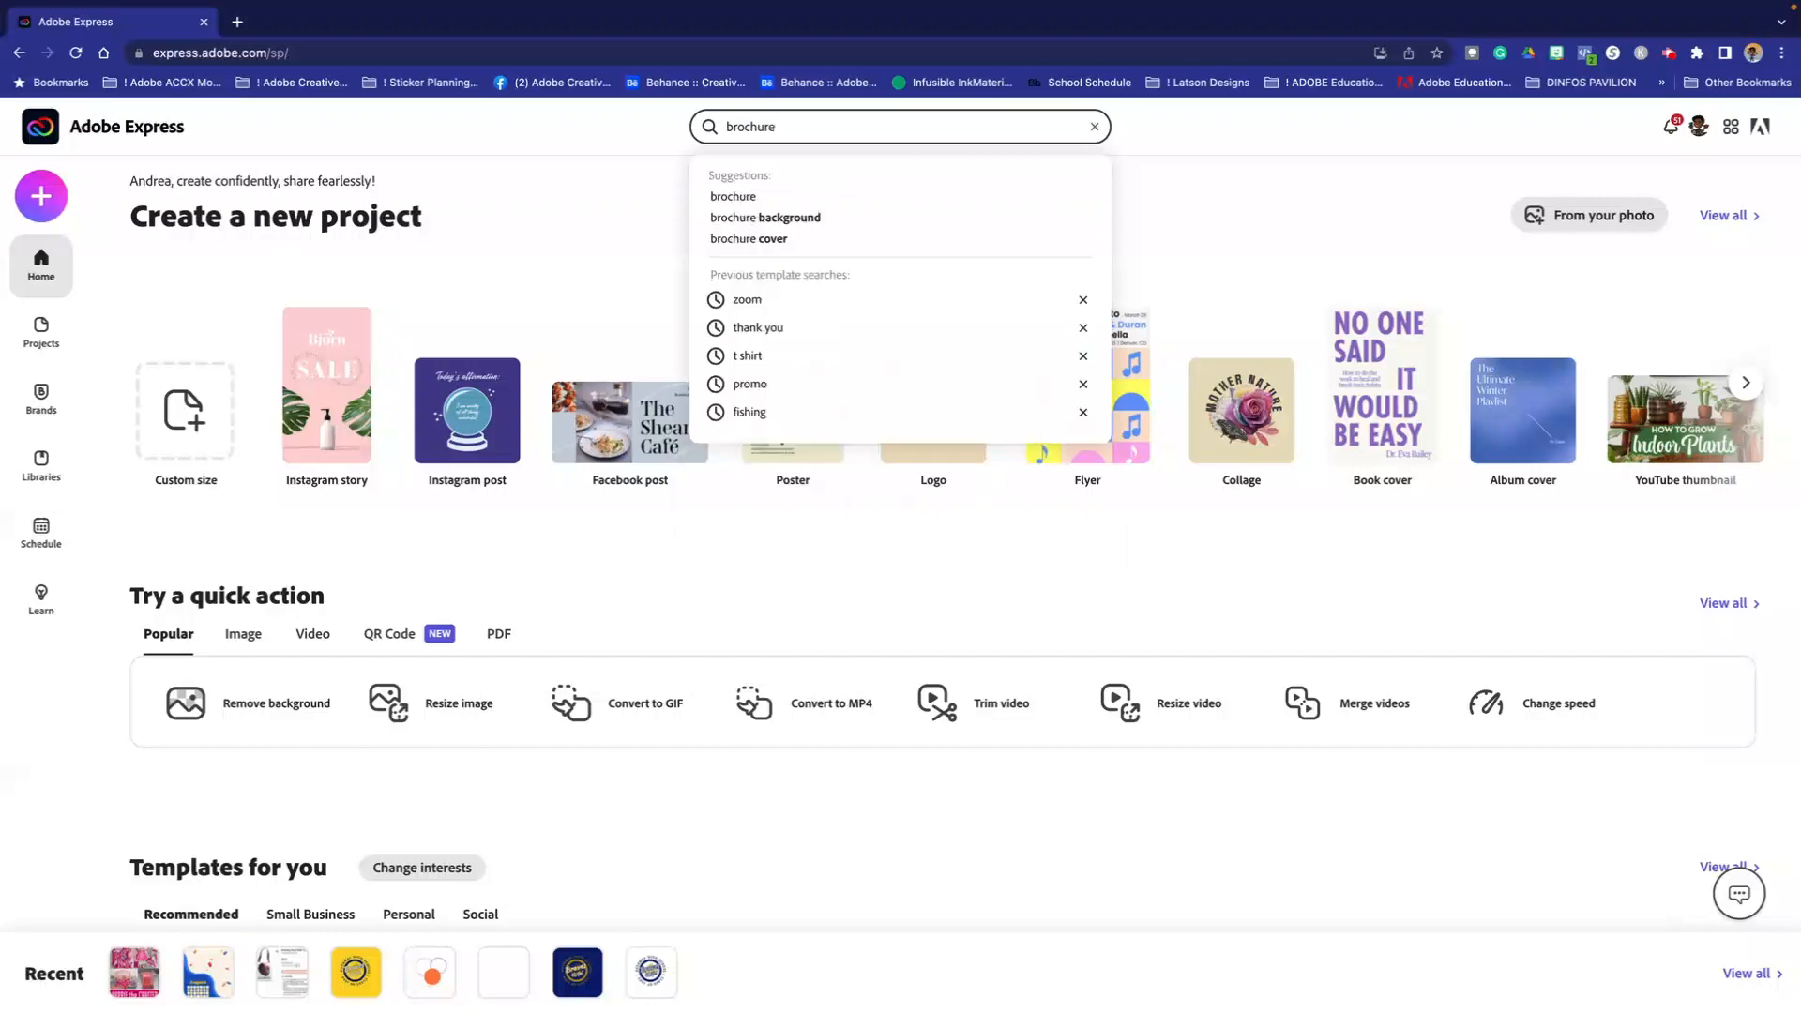
left_click(761, 208)
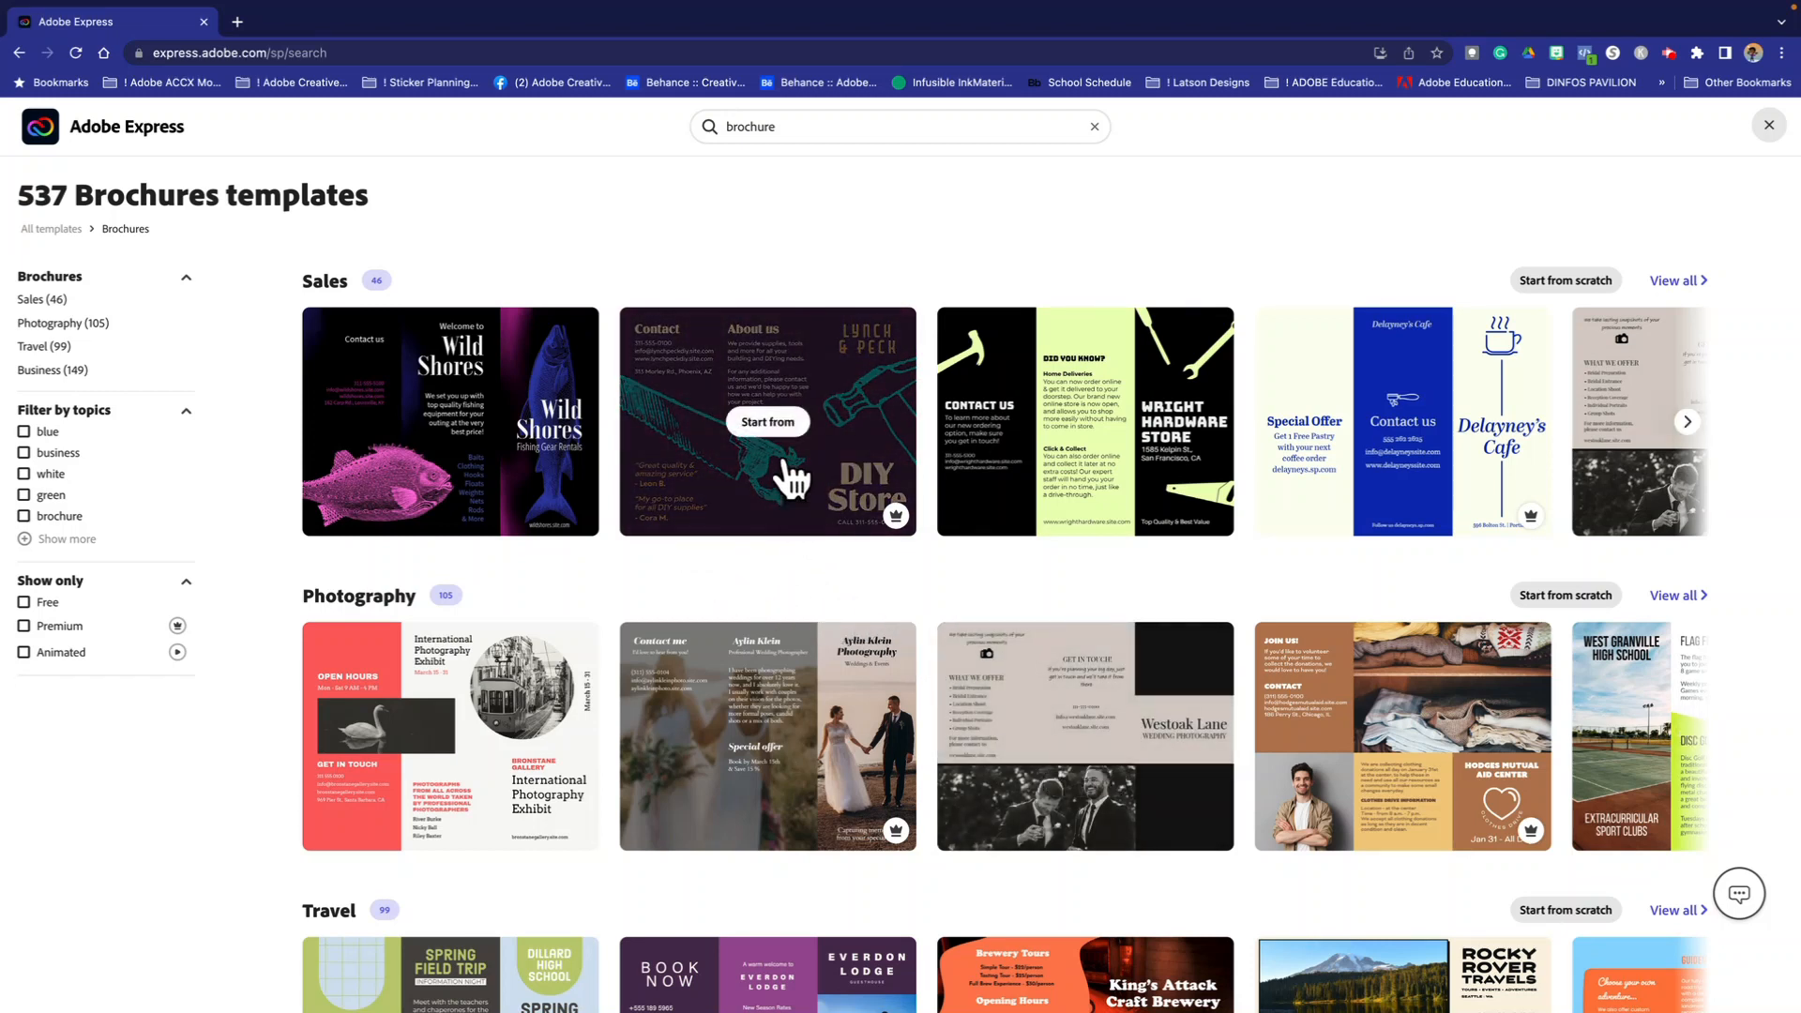
left_click(767, 422)
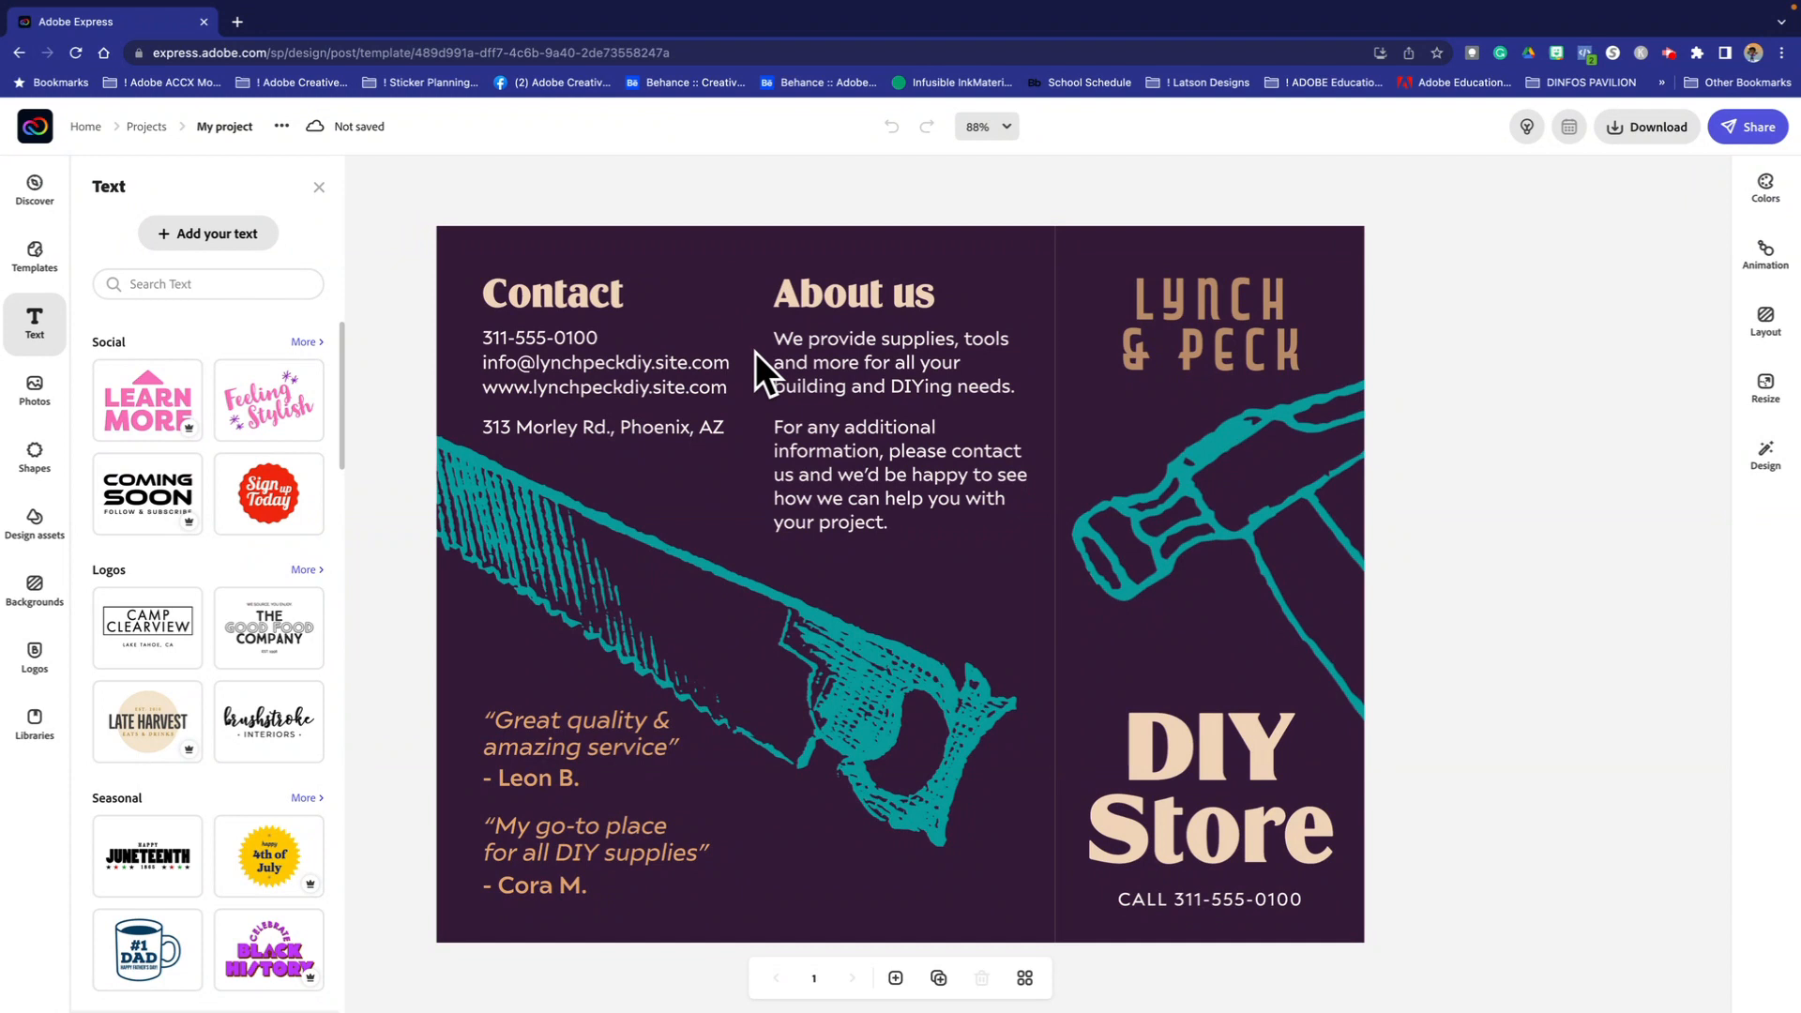
Step: Ungroup the brochure's overall design group, and ungroup the front panel's text group into separate elements
left_click(1163, 312)
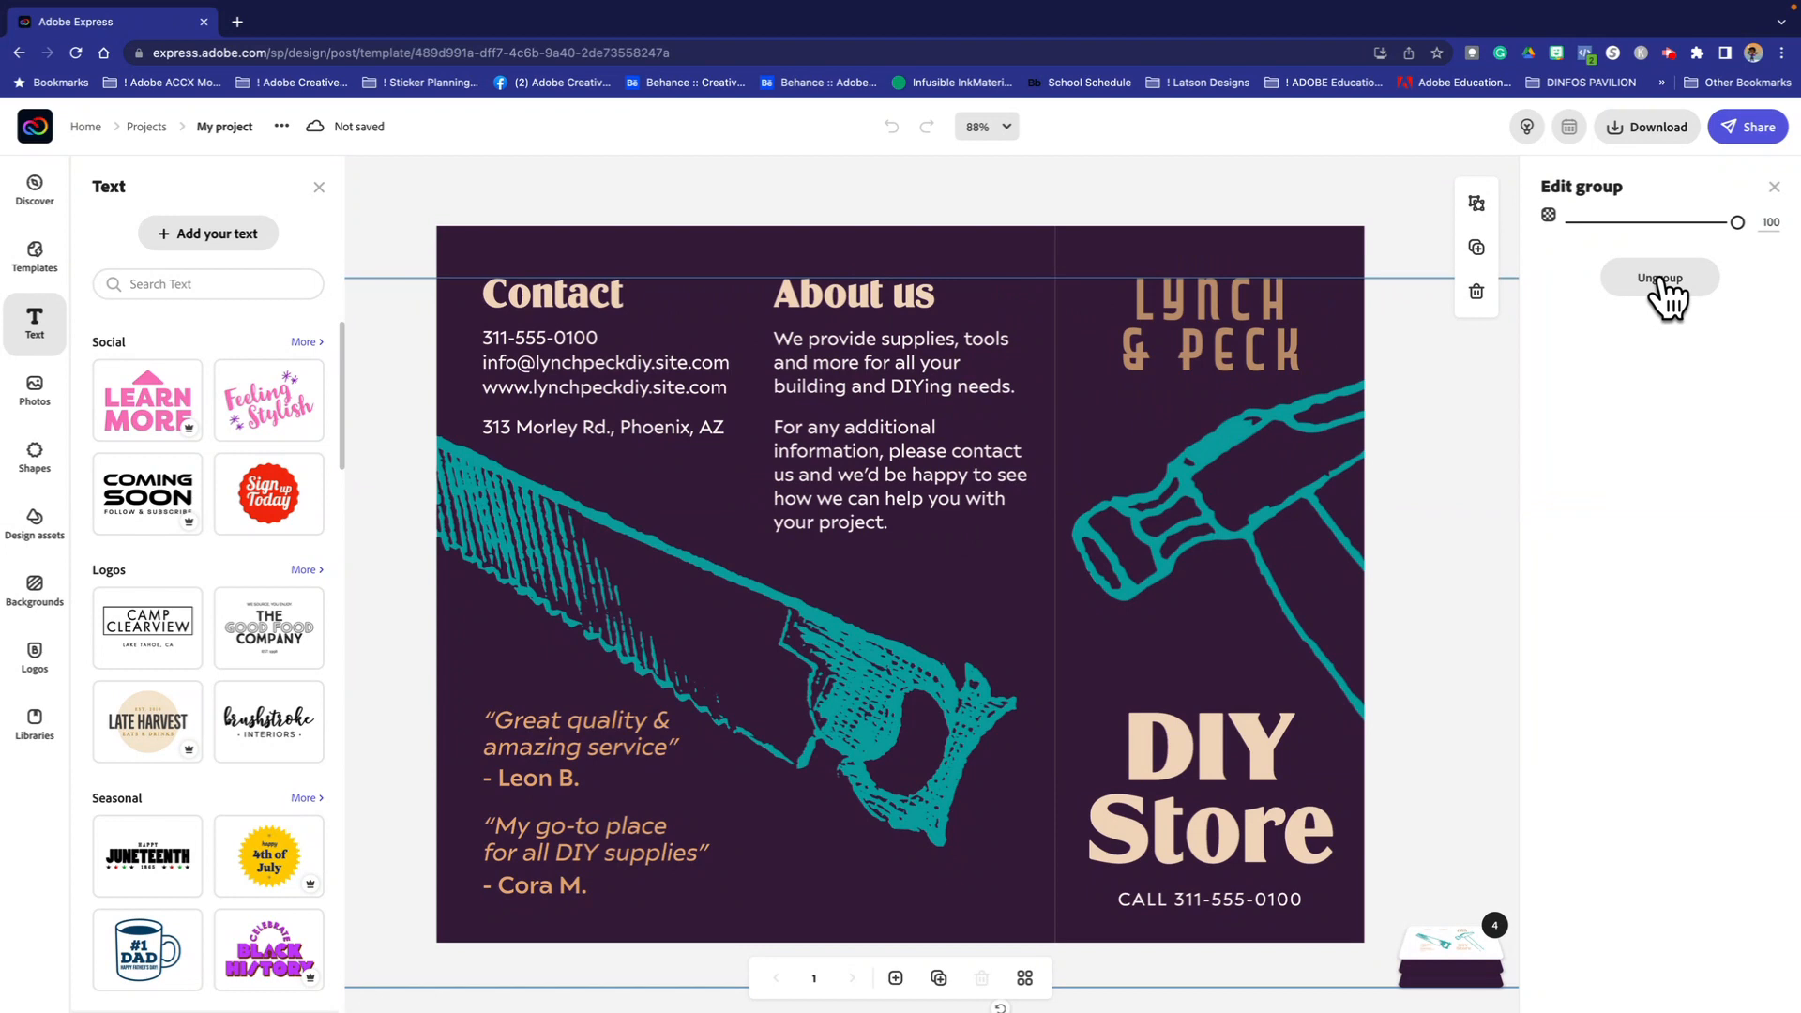
left_click(1196, 253)
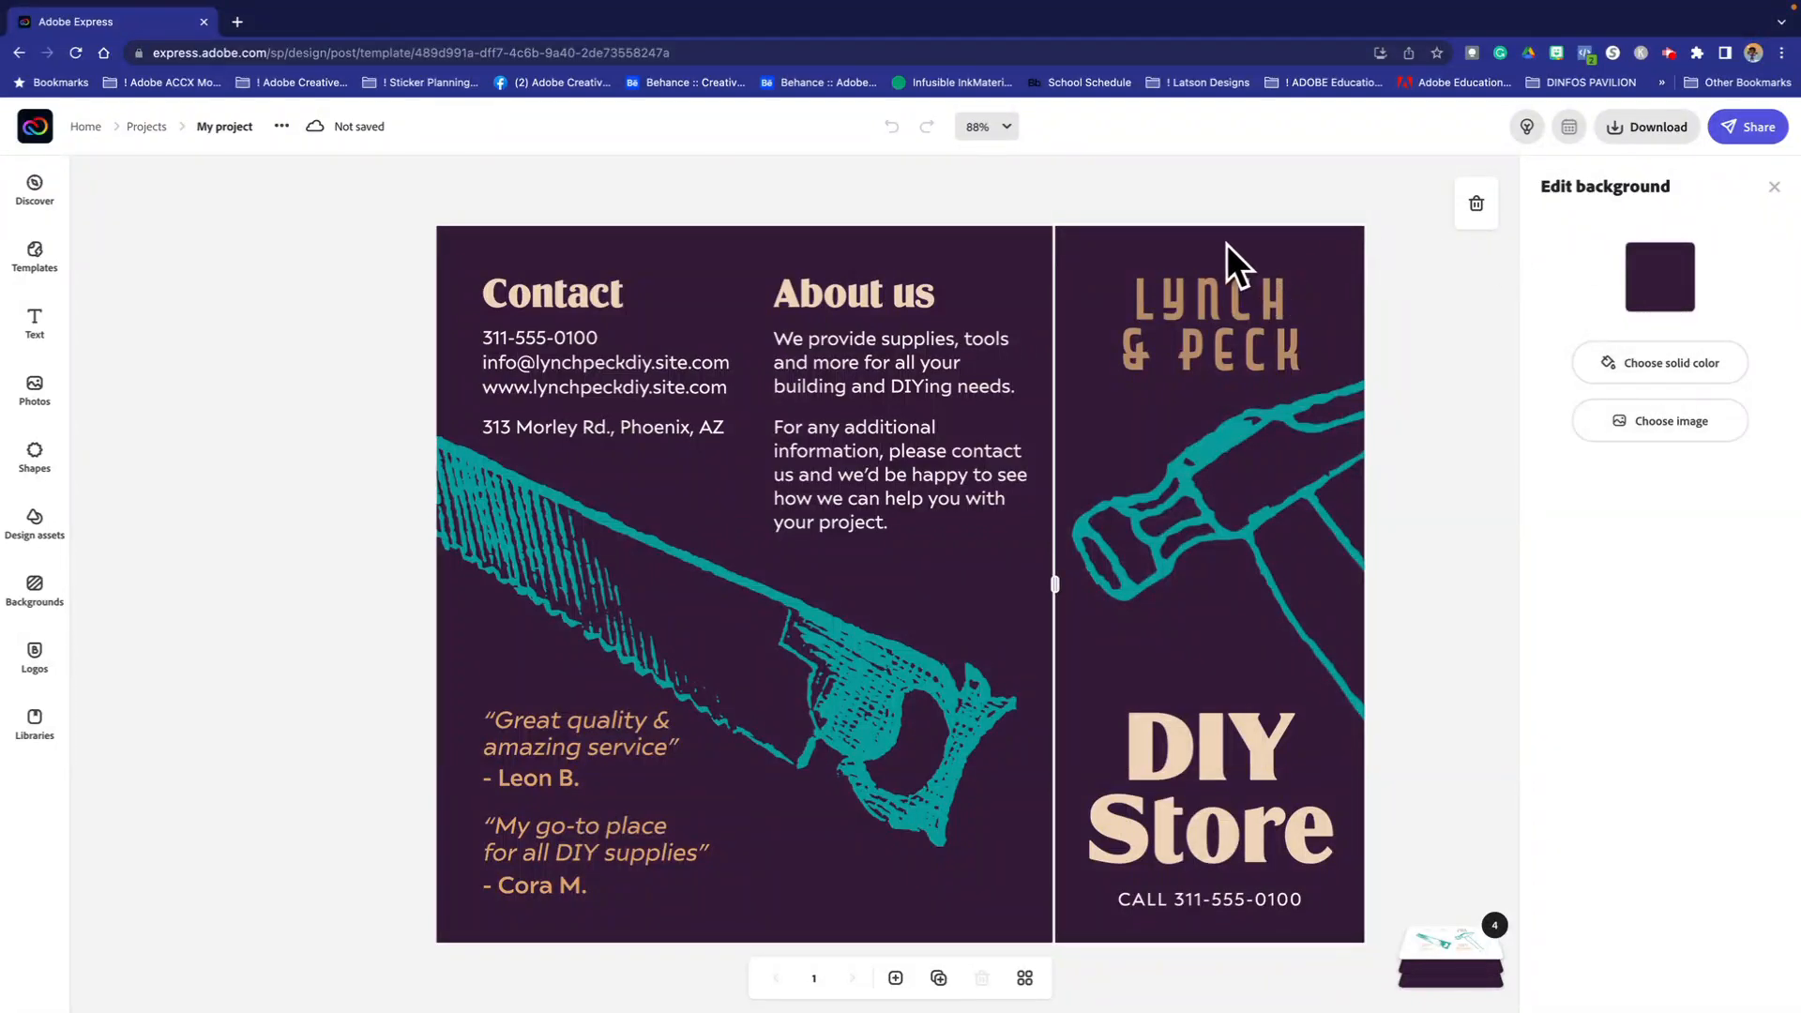
left_click(1257, 315)
left_click(1676, 280)
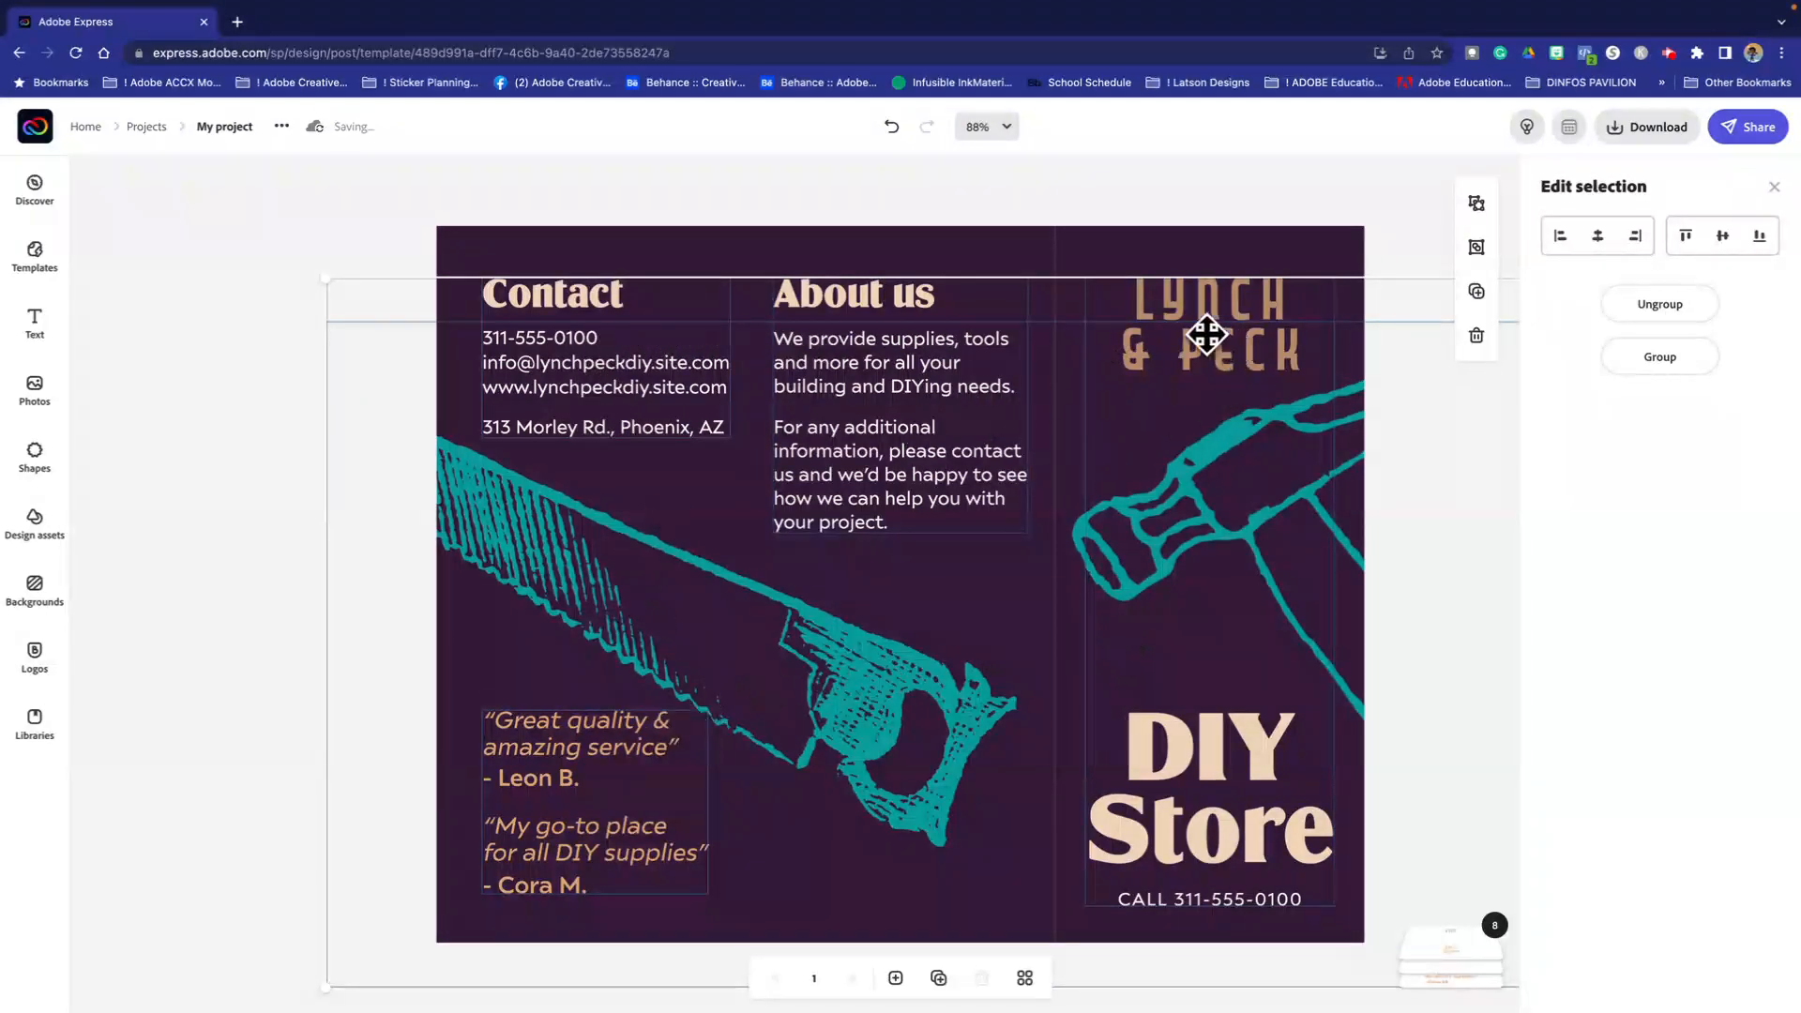
left_click(1122, 173)
left_click(1225, 323)
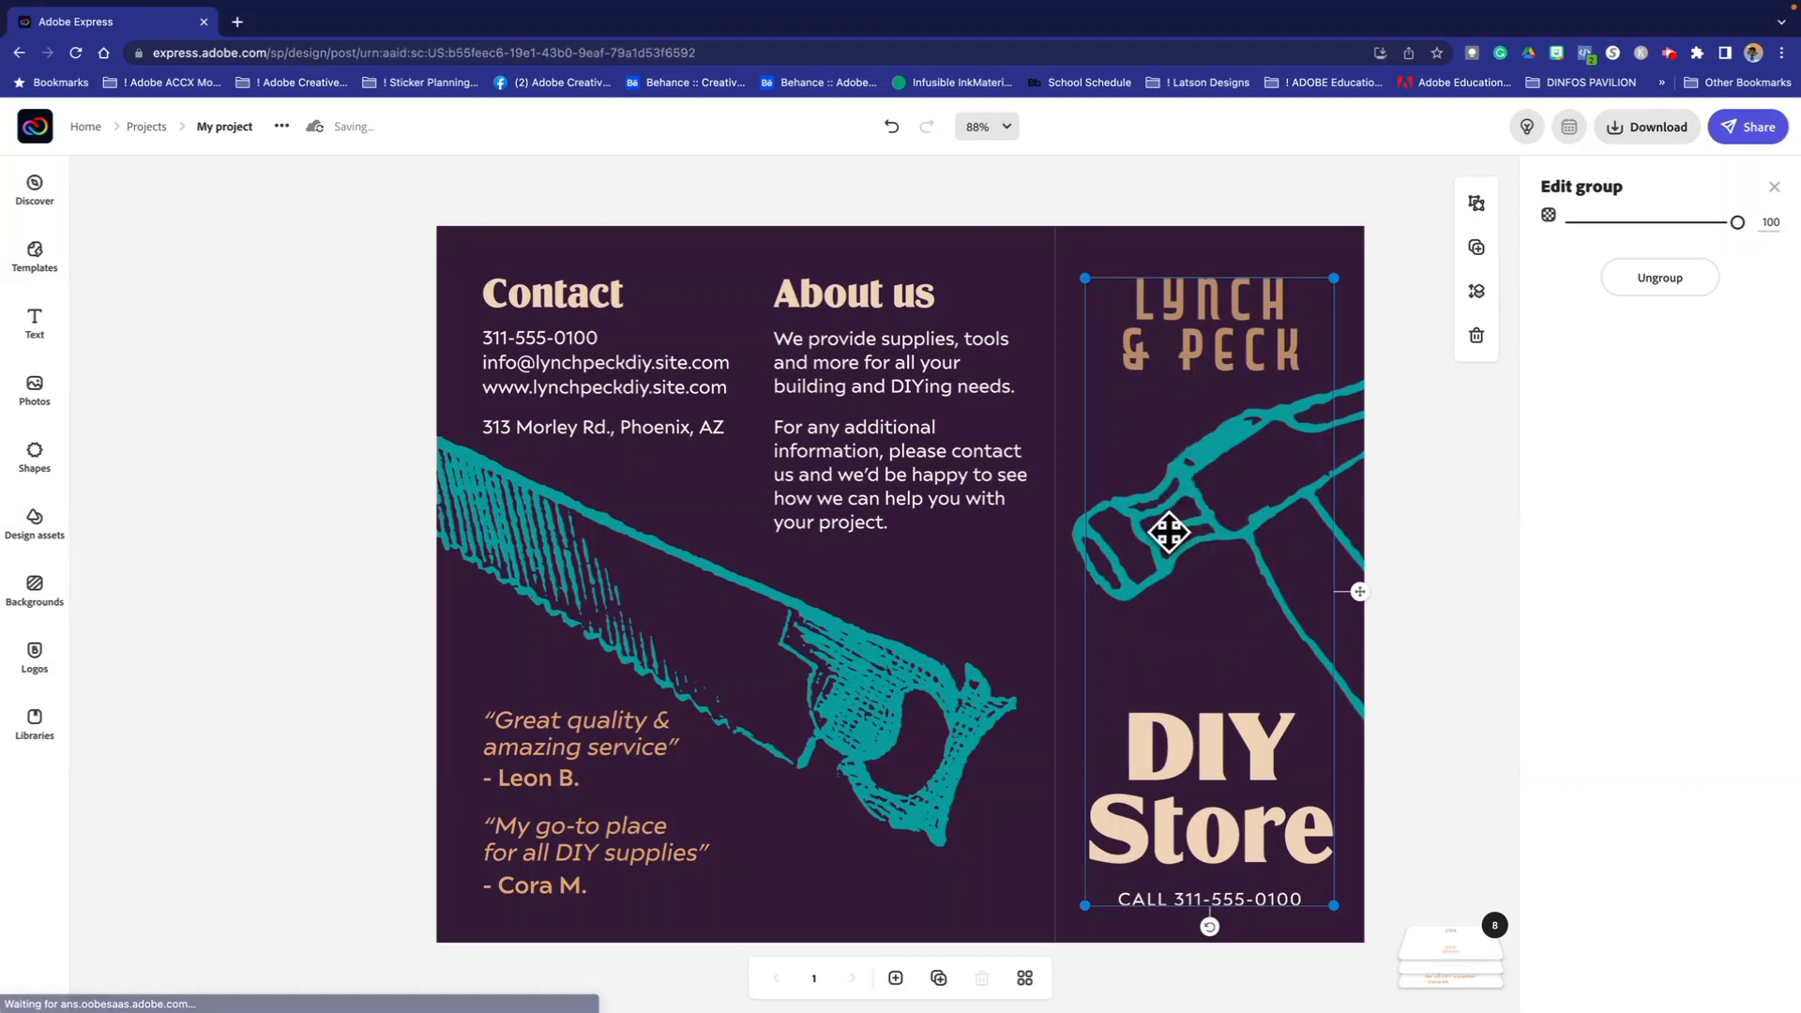
left_click(1655, 279)
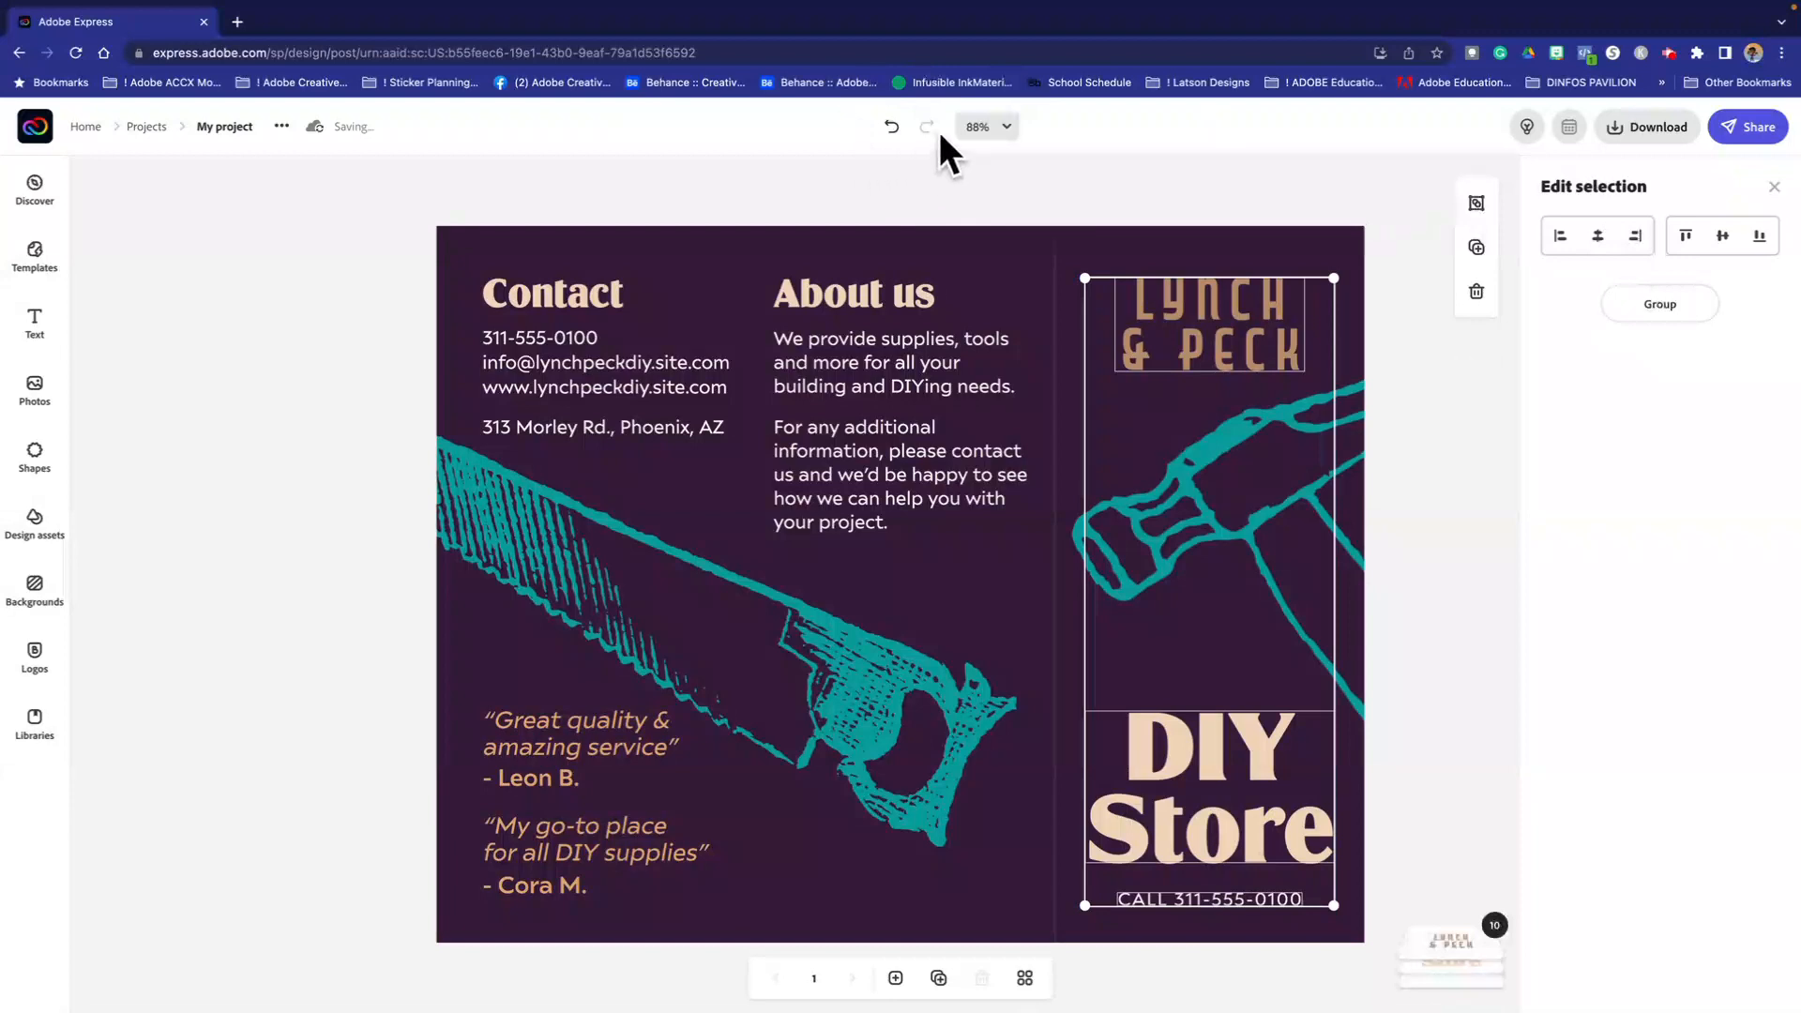
Step: Check which brochure elements are individually selectable, including the tool artwork, DIY Store title, phone line and About us block
left_click(1163, 256)
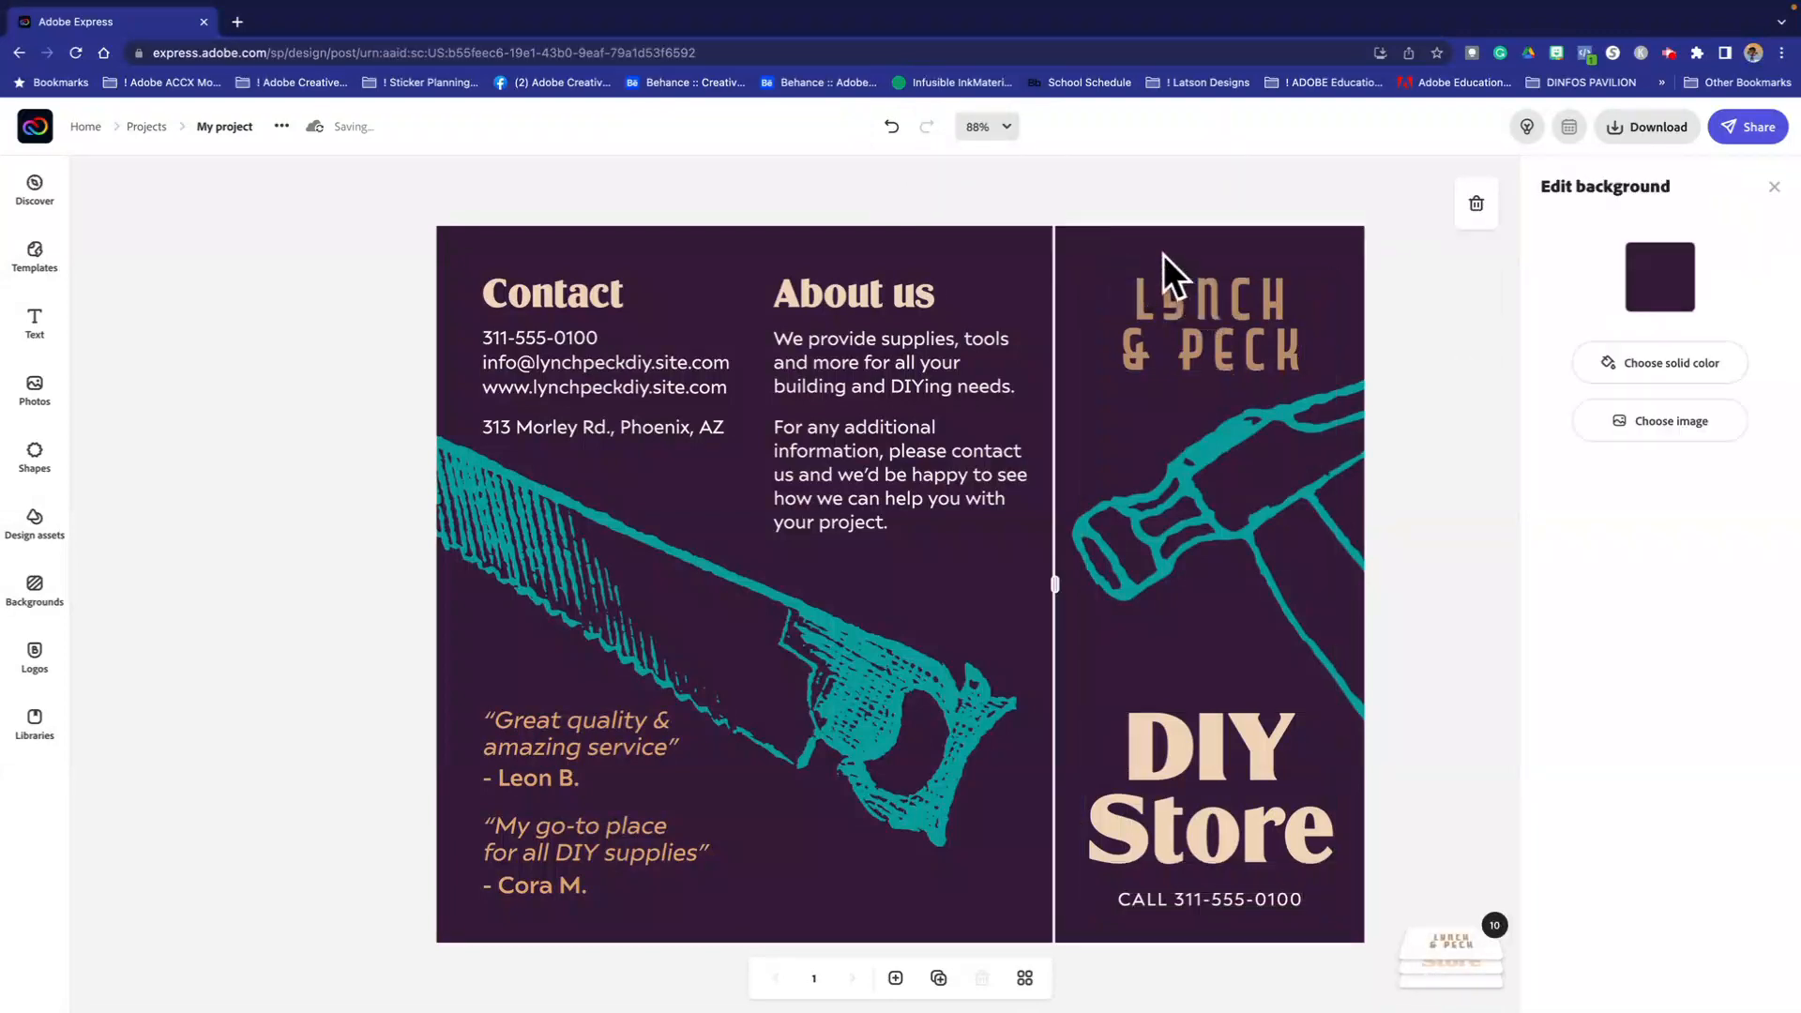
left_click(1195, 324)
left_click(1236, 506)
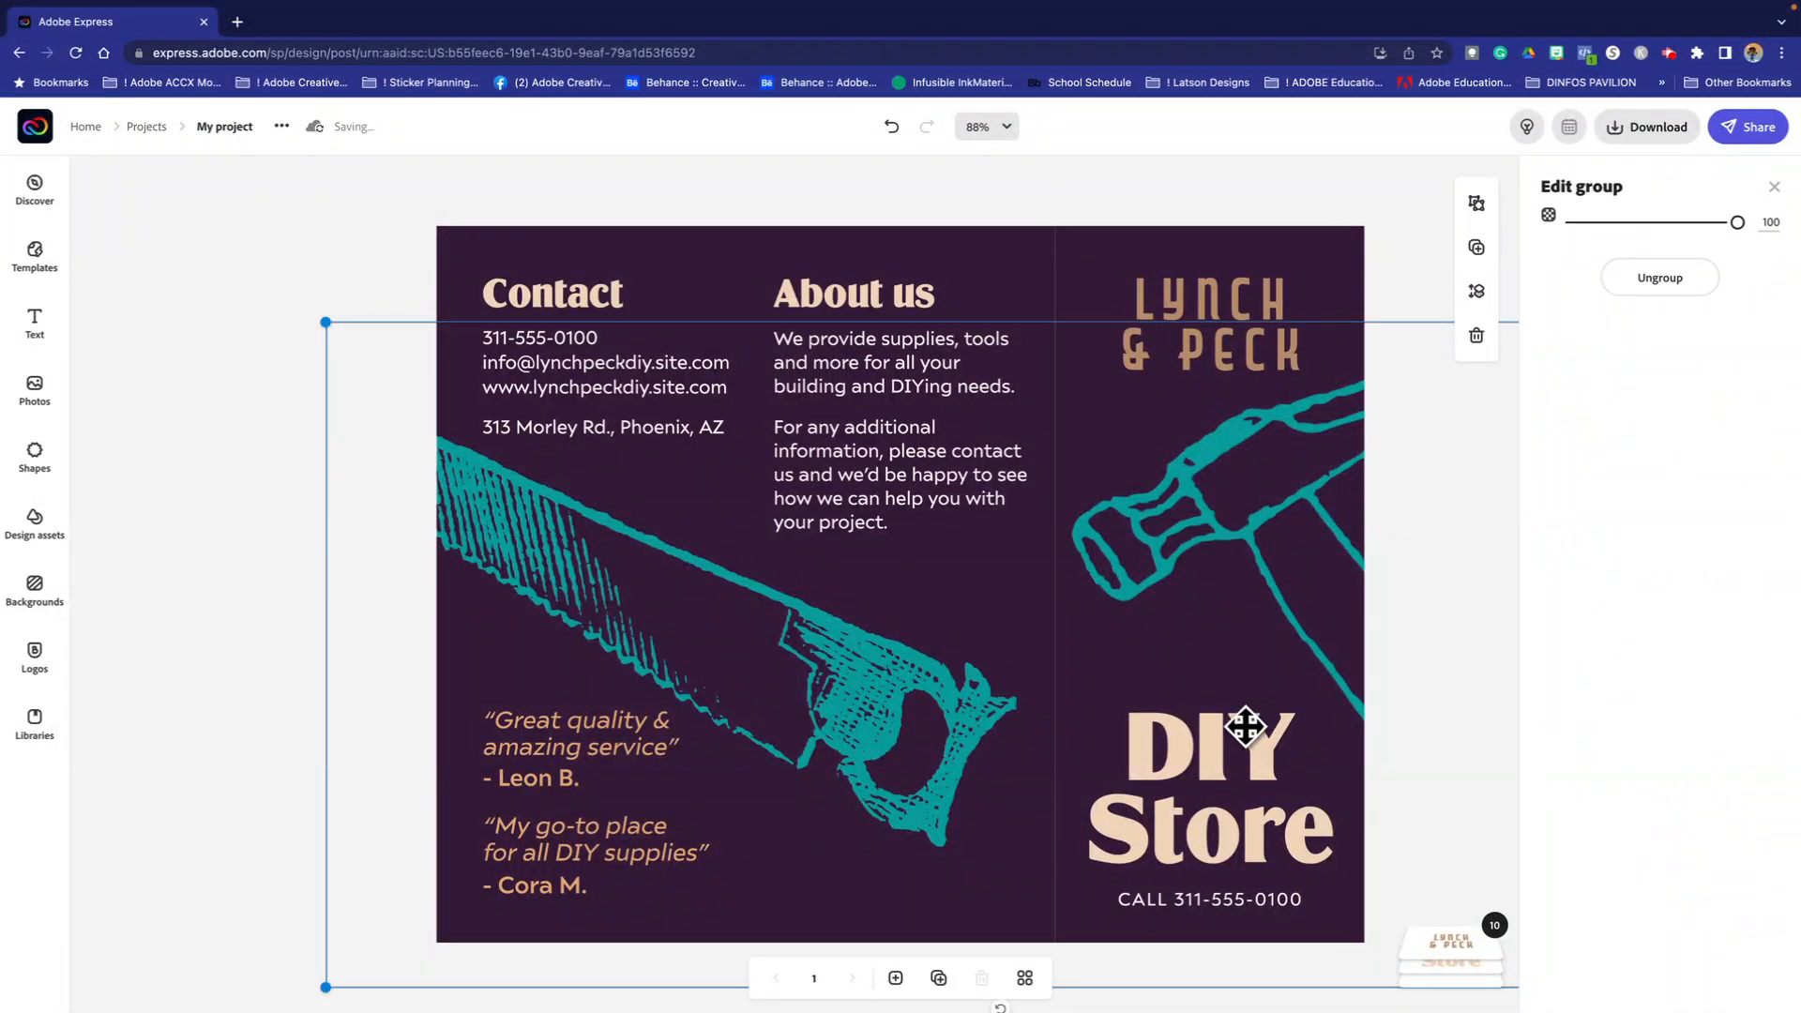
left_click(1219, 764)
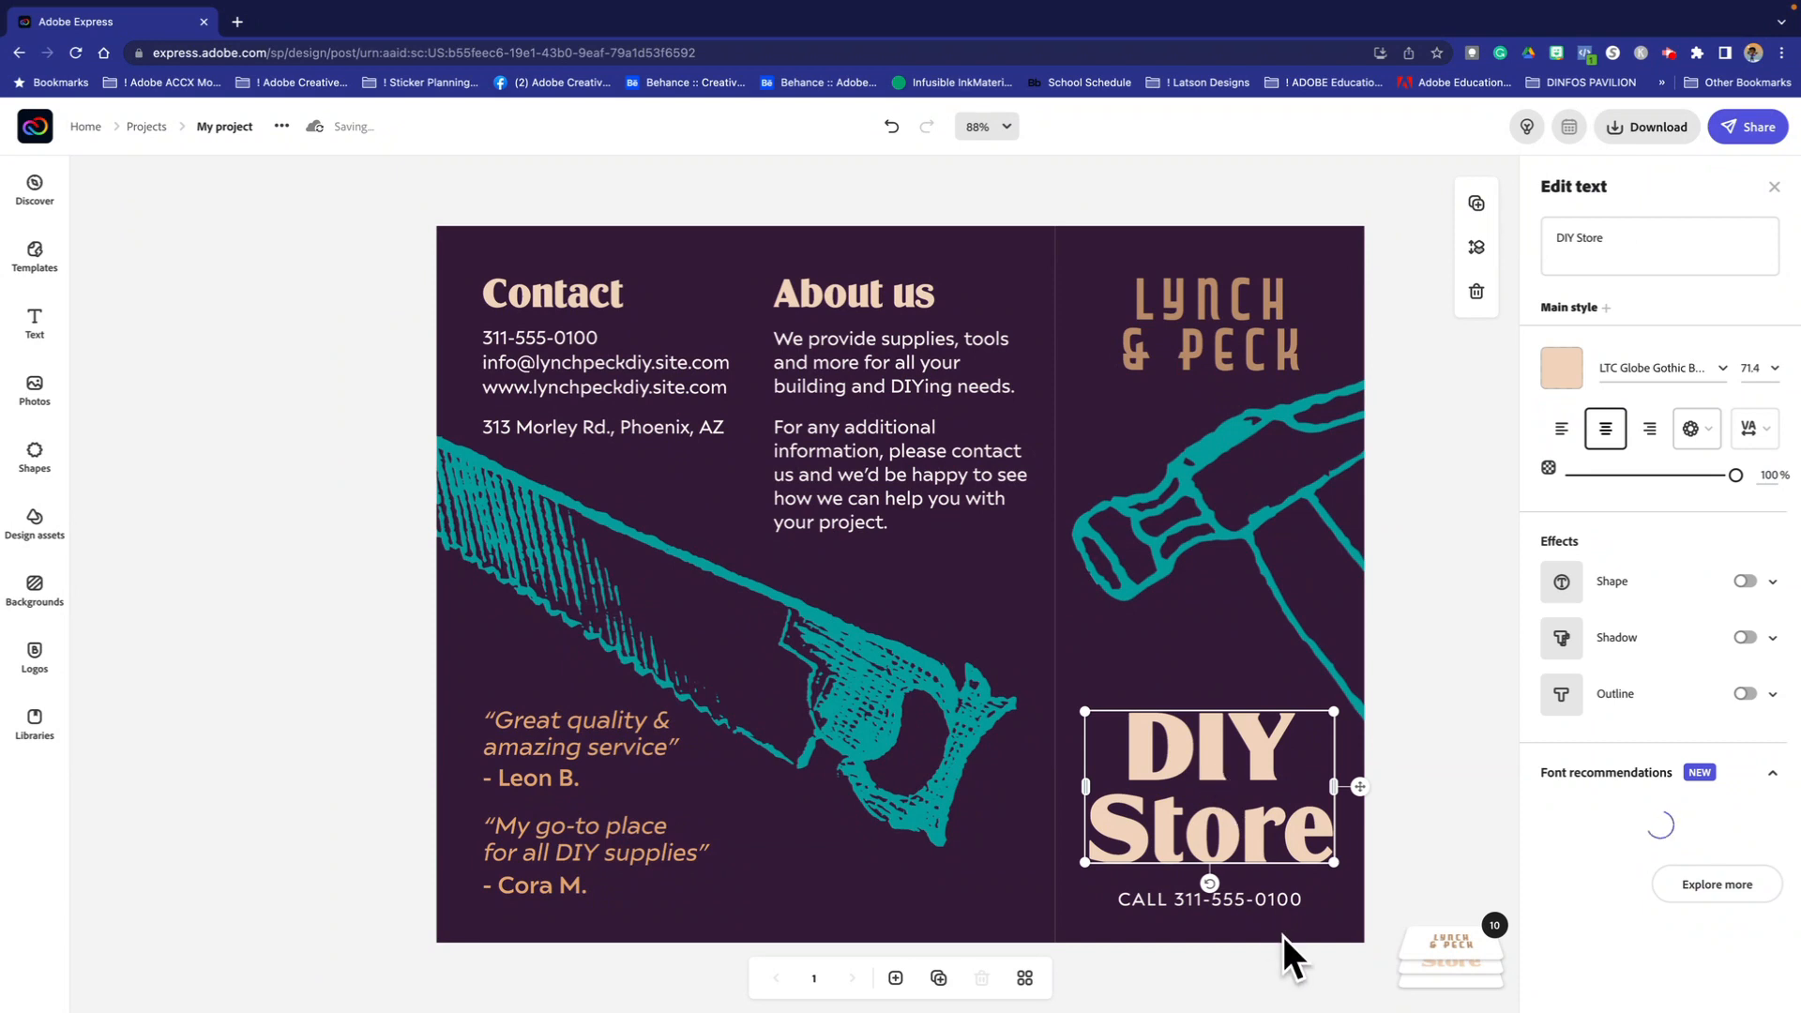
left_click(1259, 910)
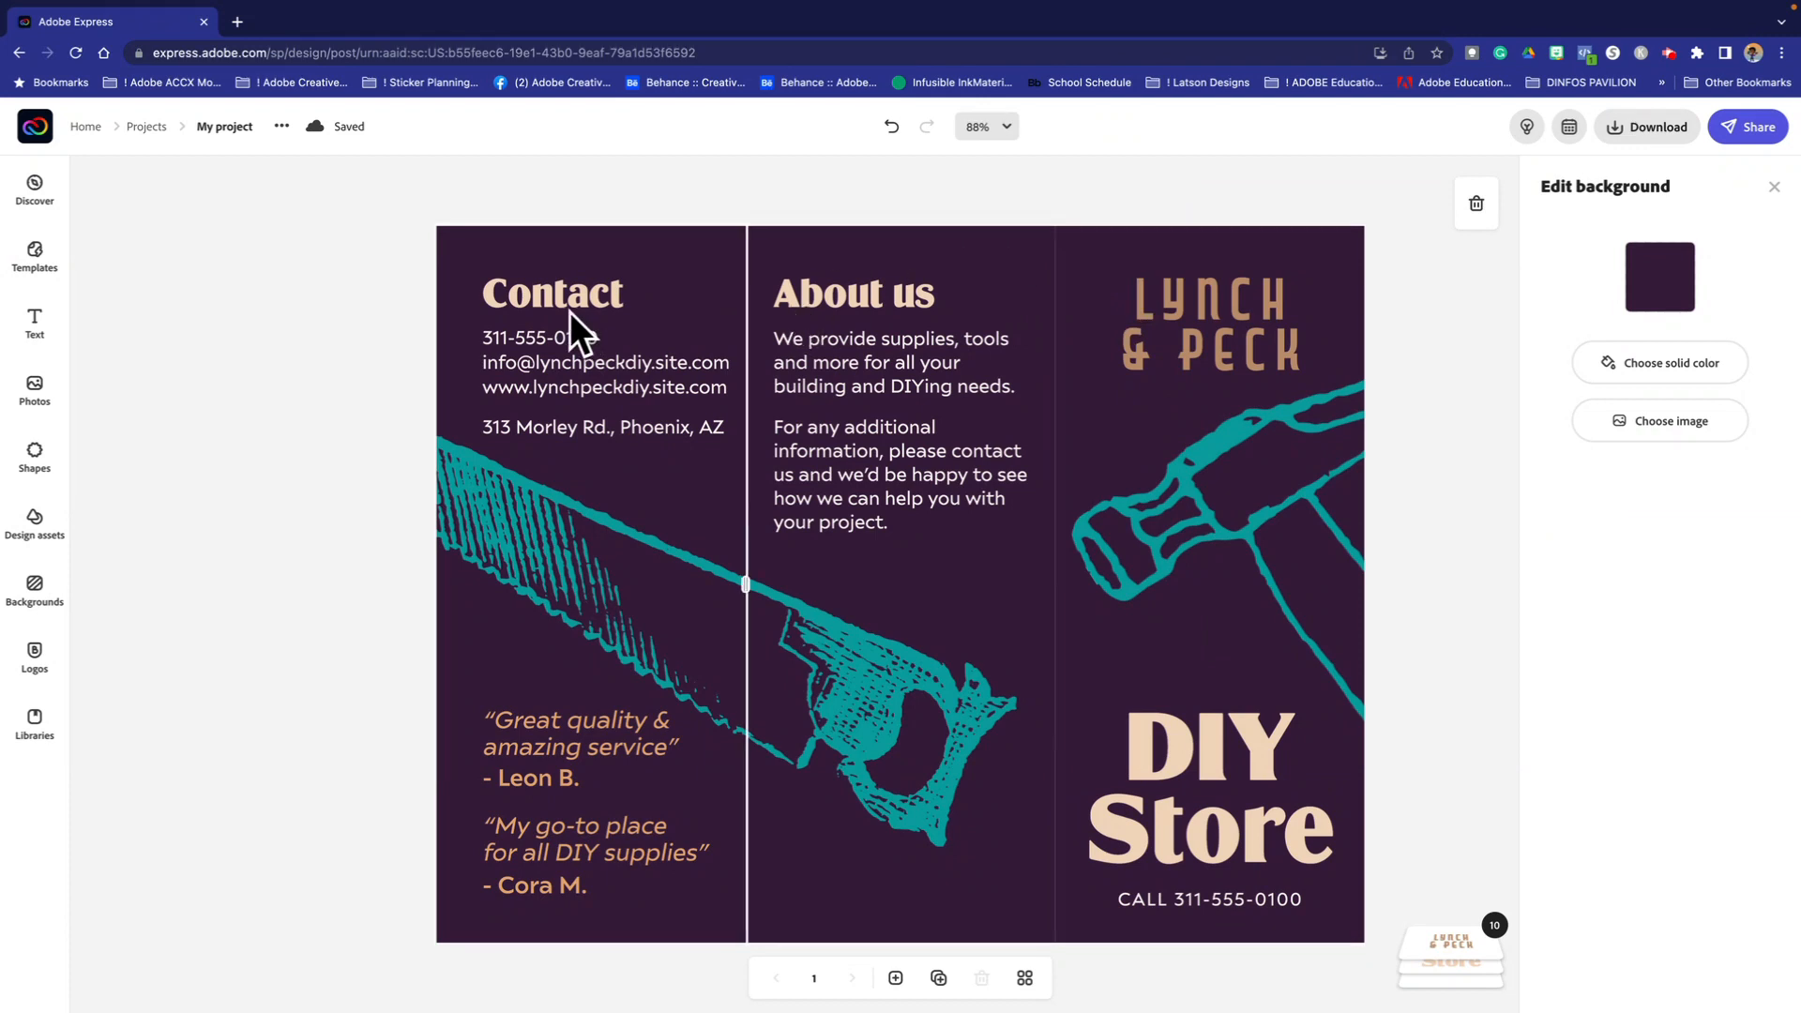
left_click(834, 291)
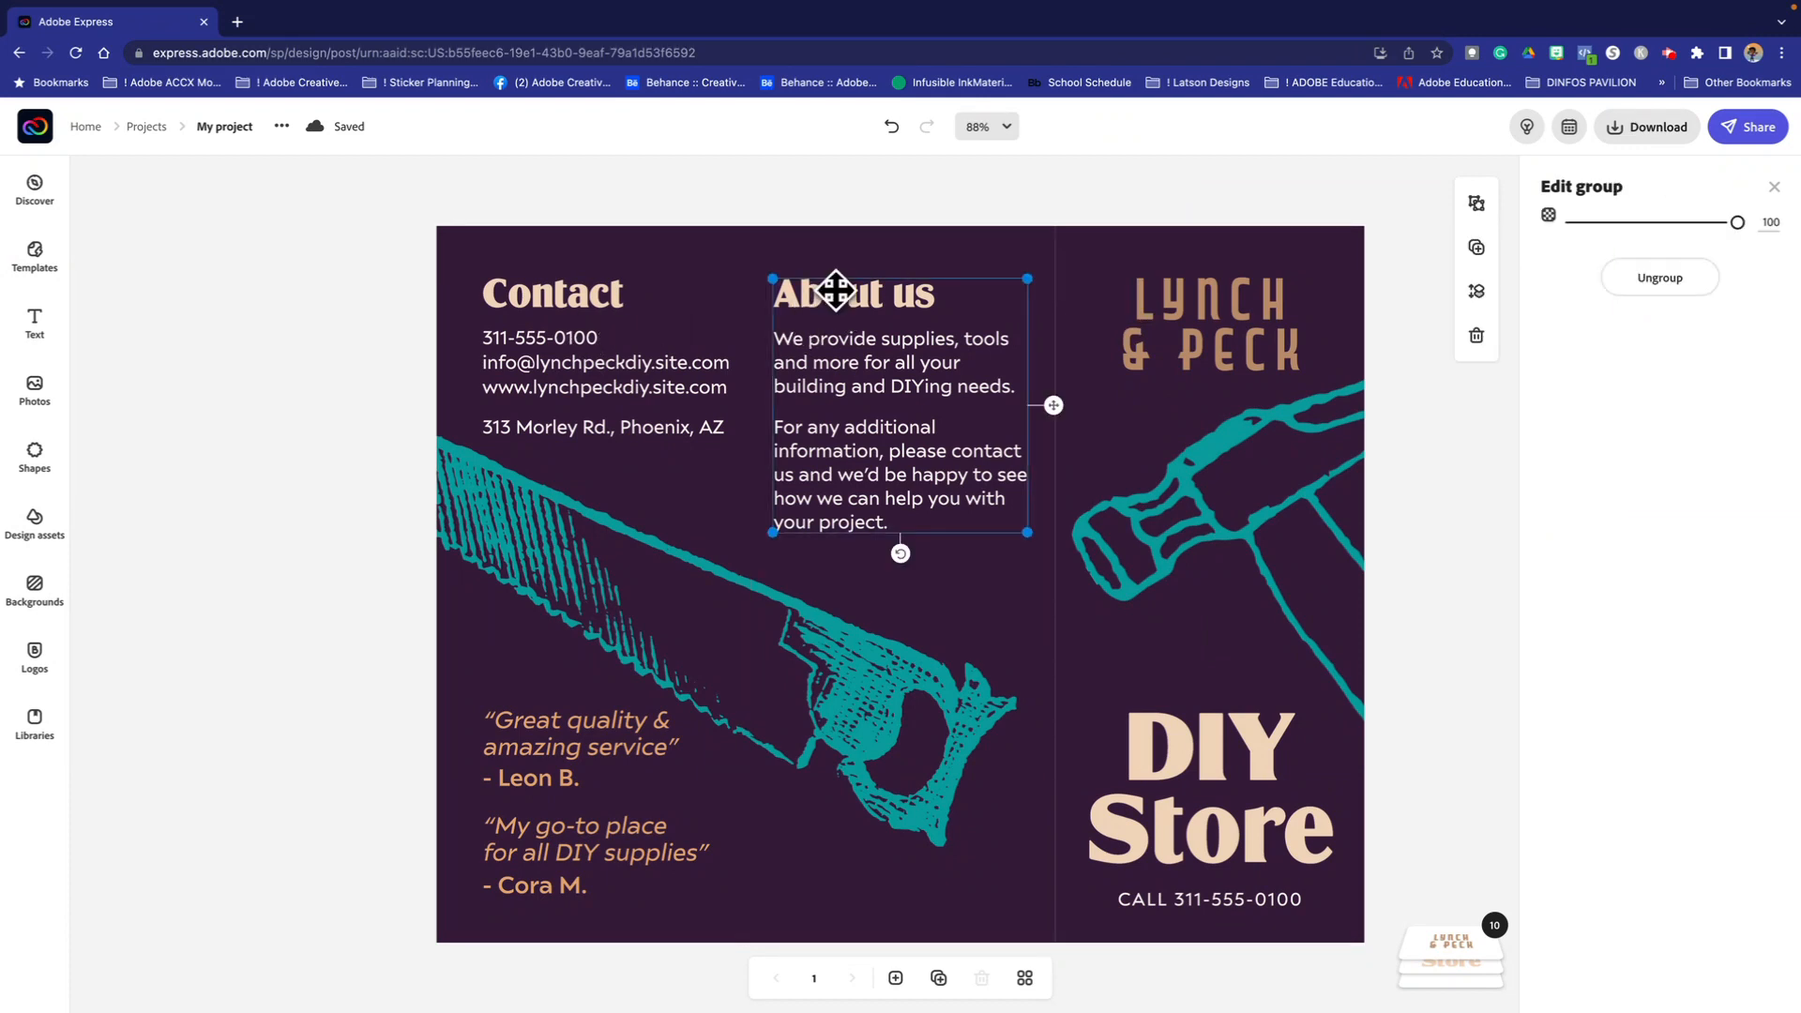
Step: Try several palette colours on the middle panel's background and set it to dark blue #263F73
left_click(1118, 263)
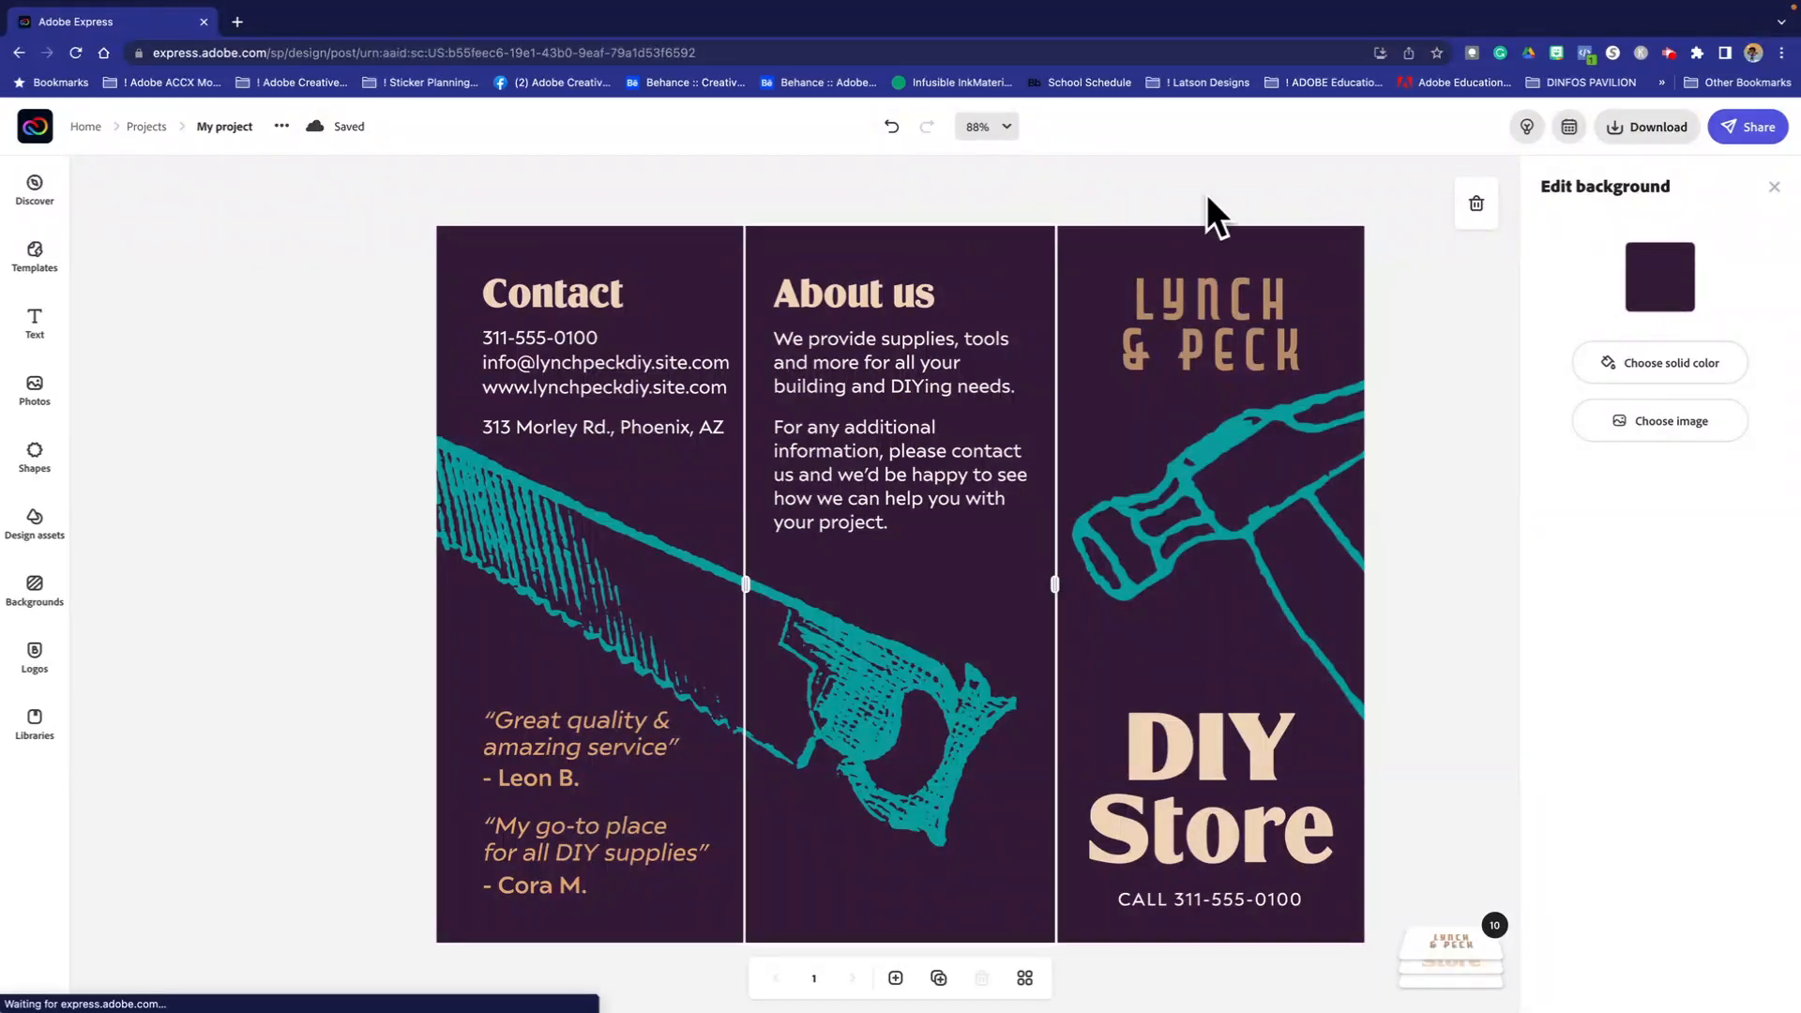
left_click(1658, 281)
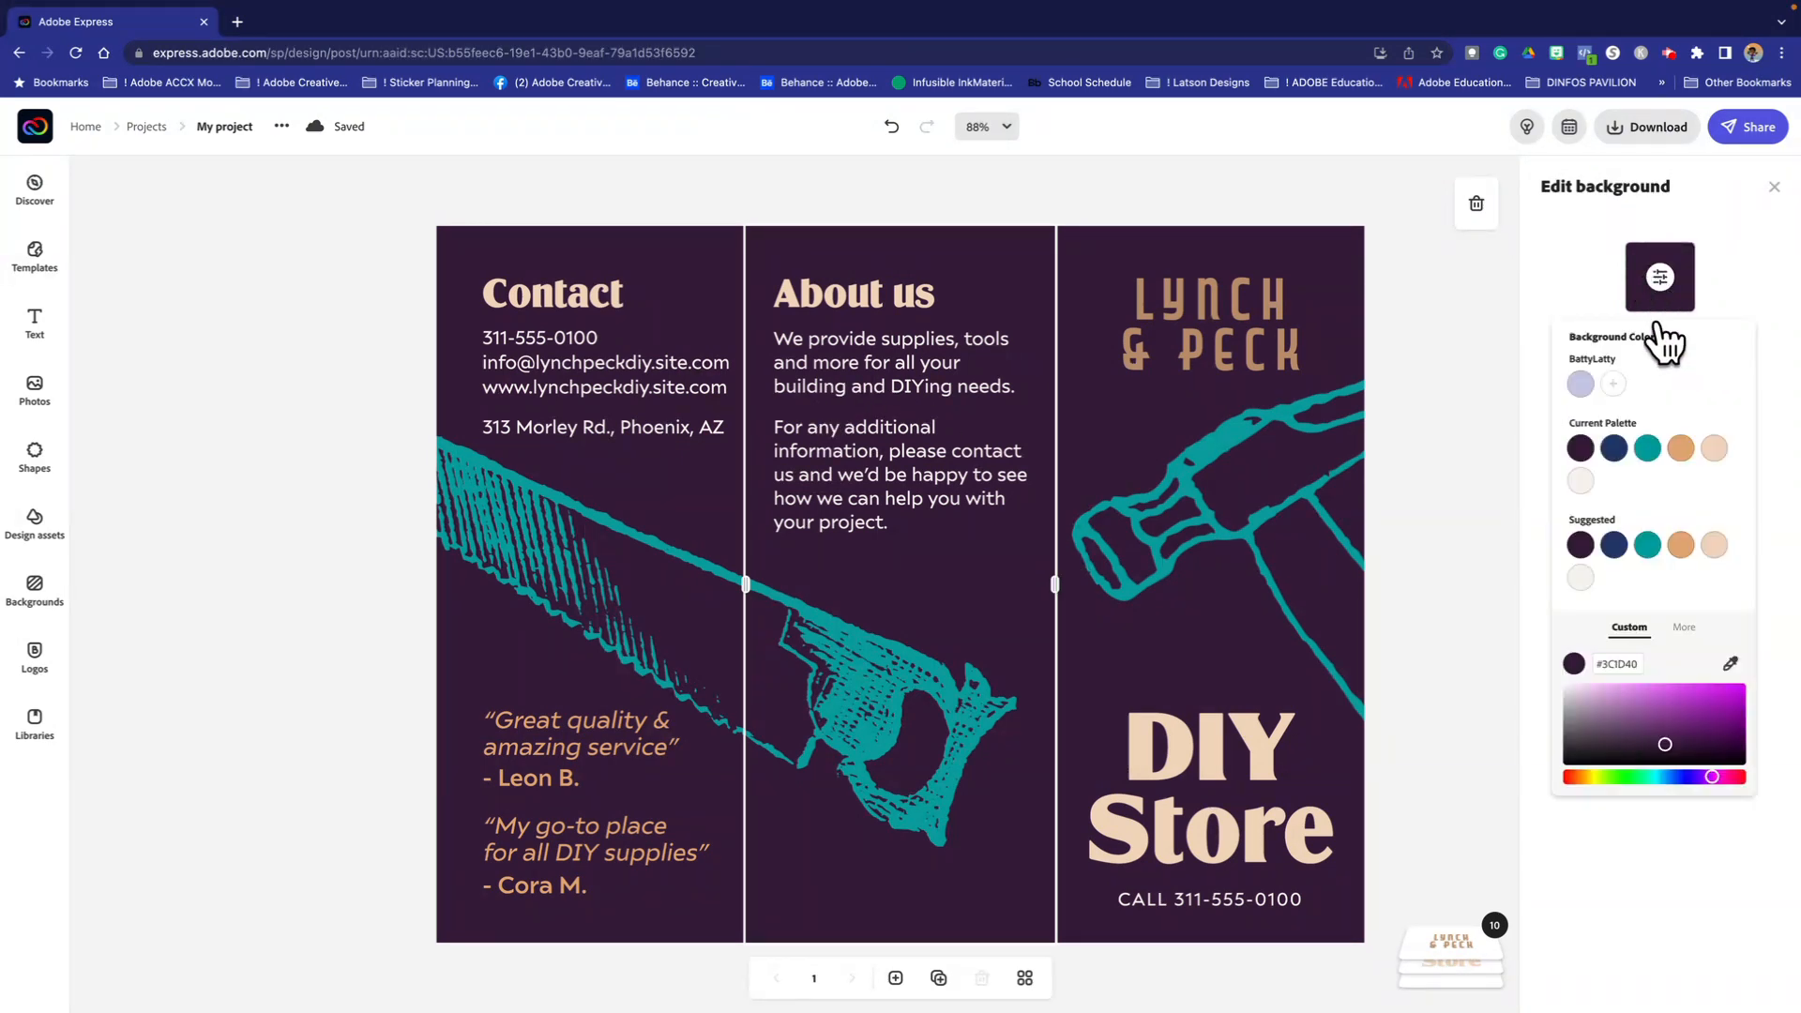
left_click(1648, 450)
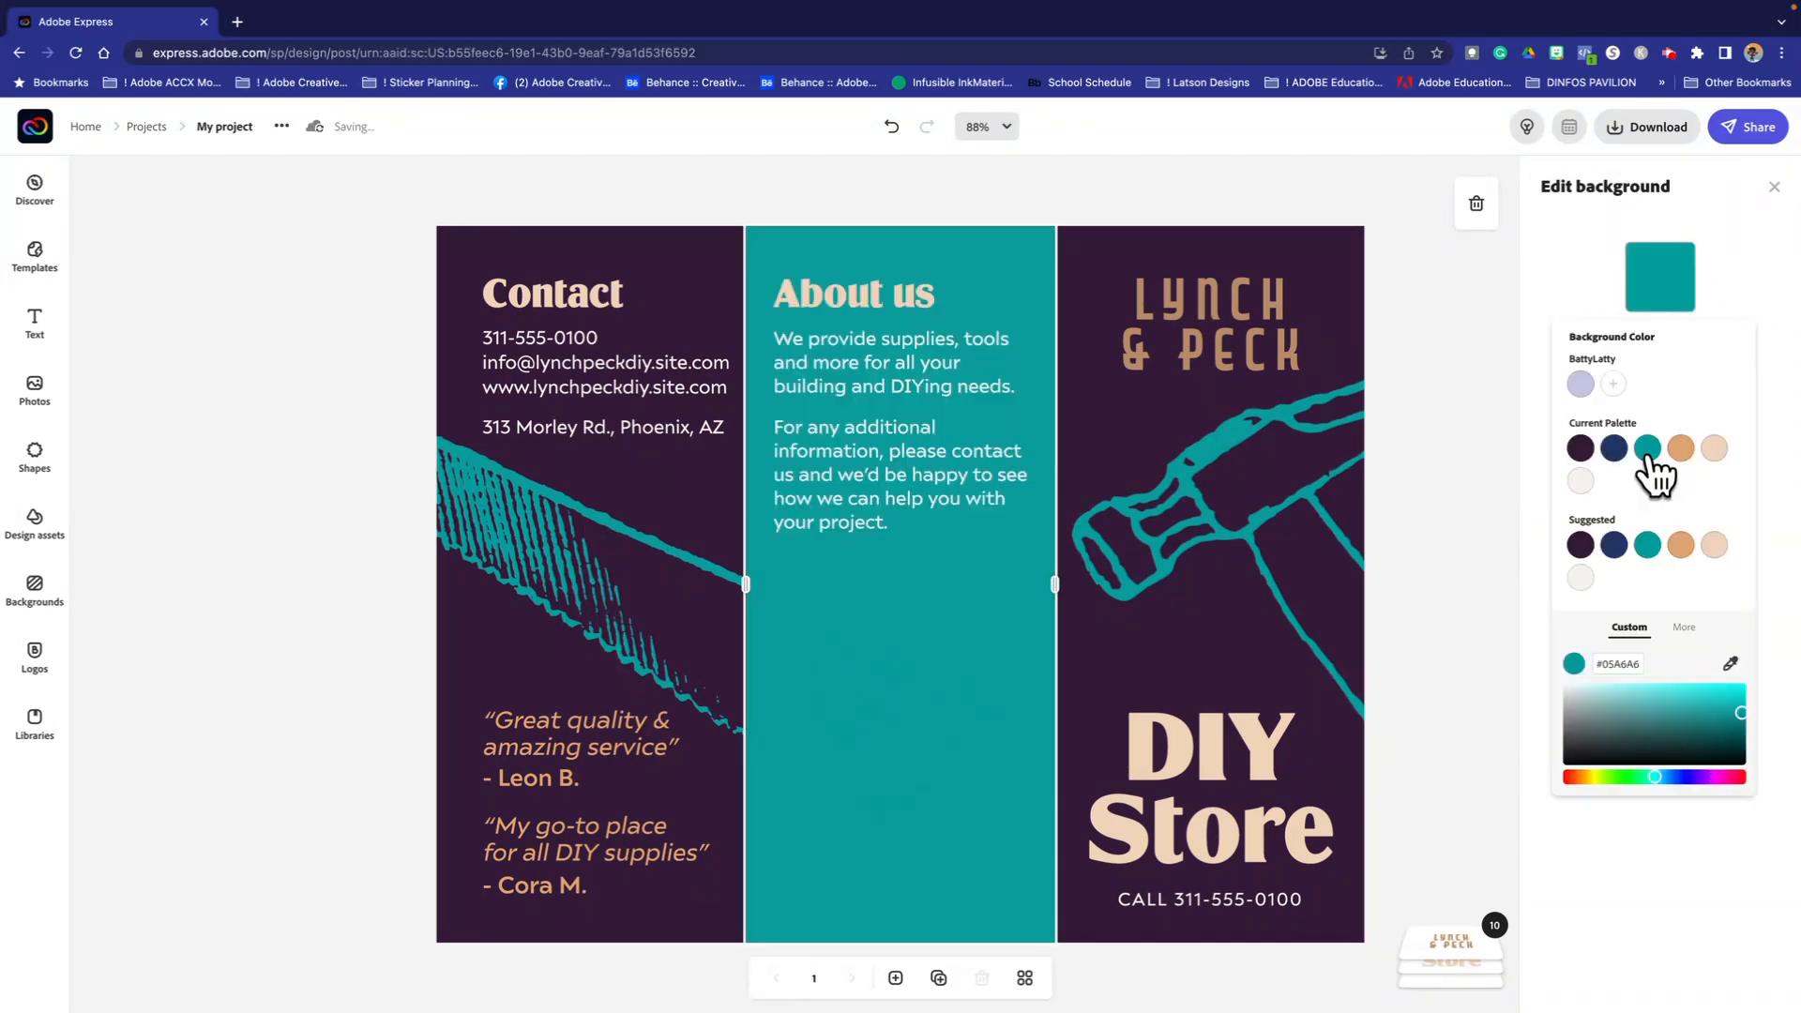
left_click(1713, 449)
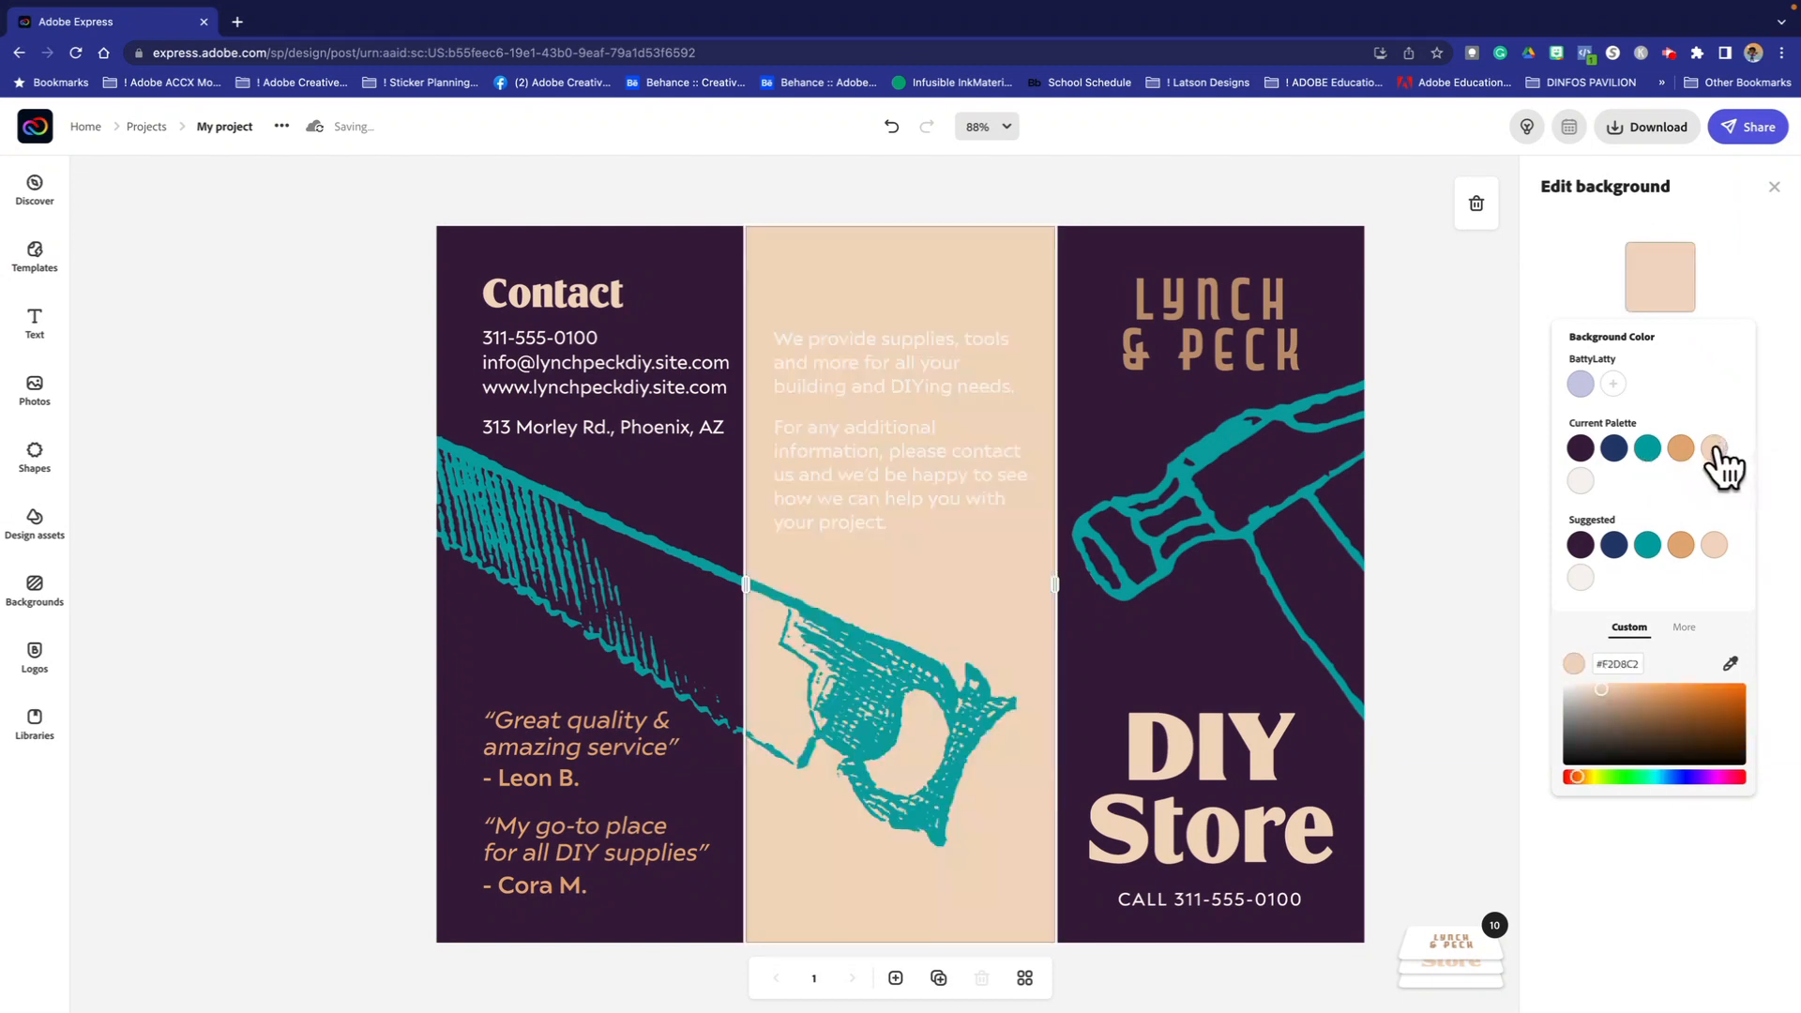
left_click(1582, 450)
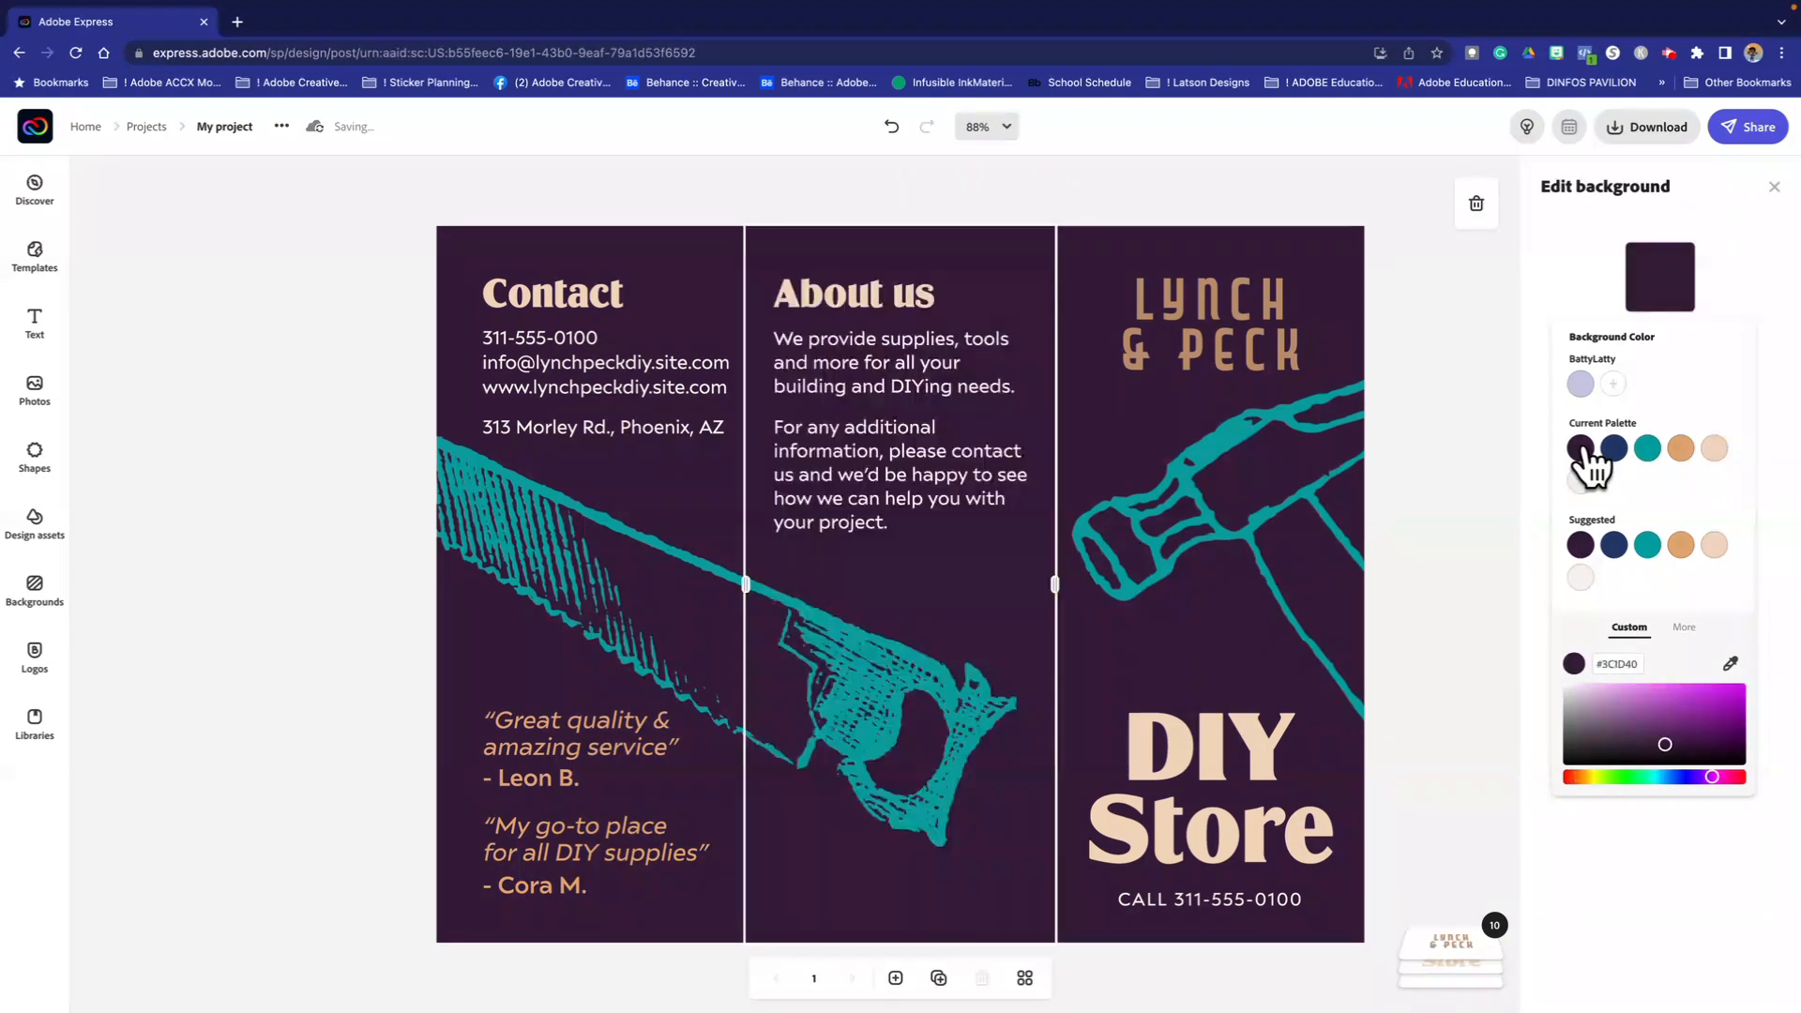
left_click(1614, 449)
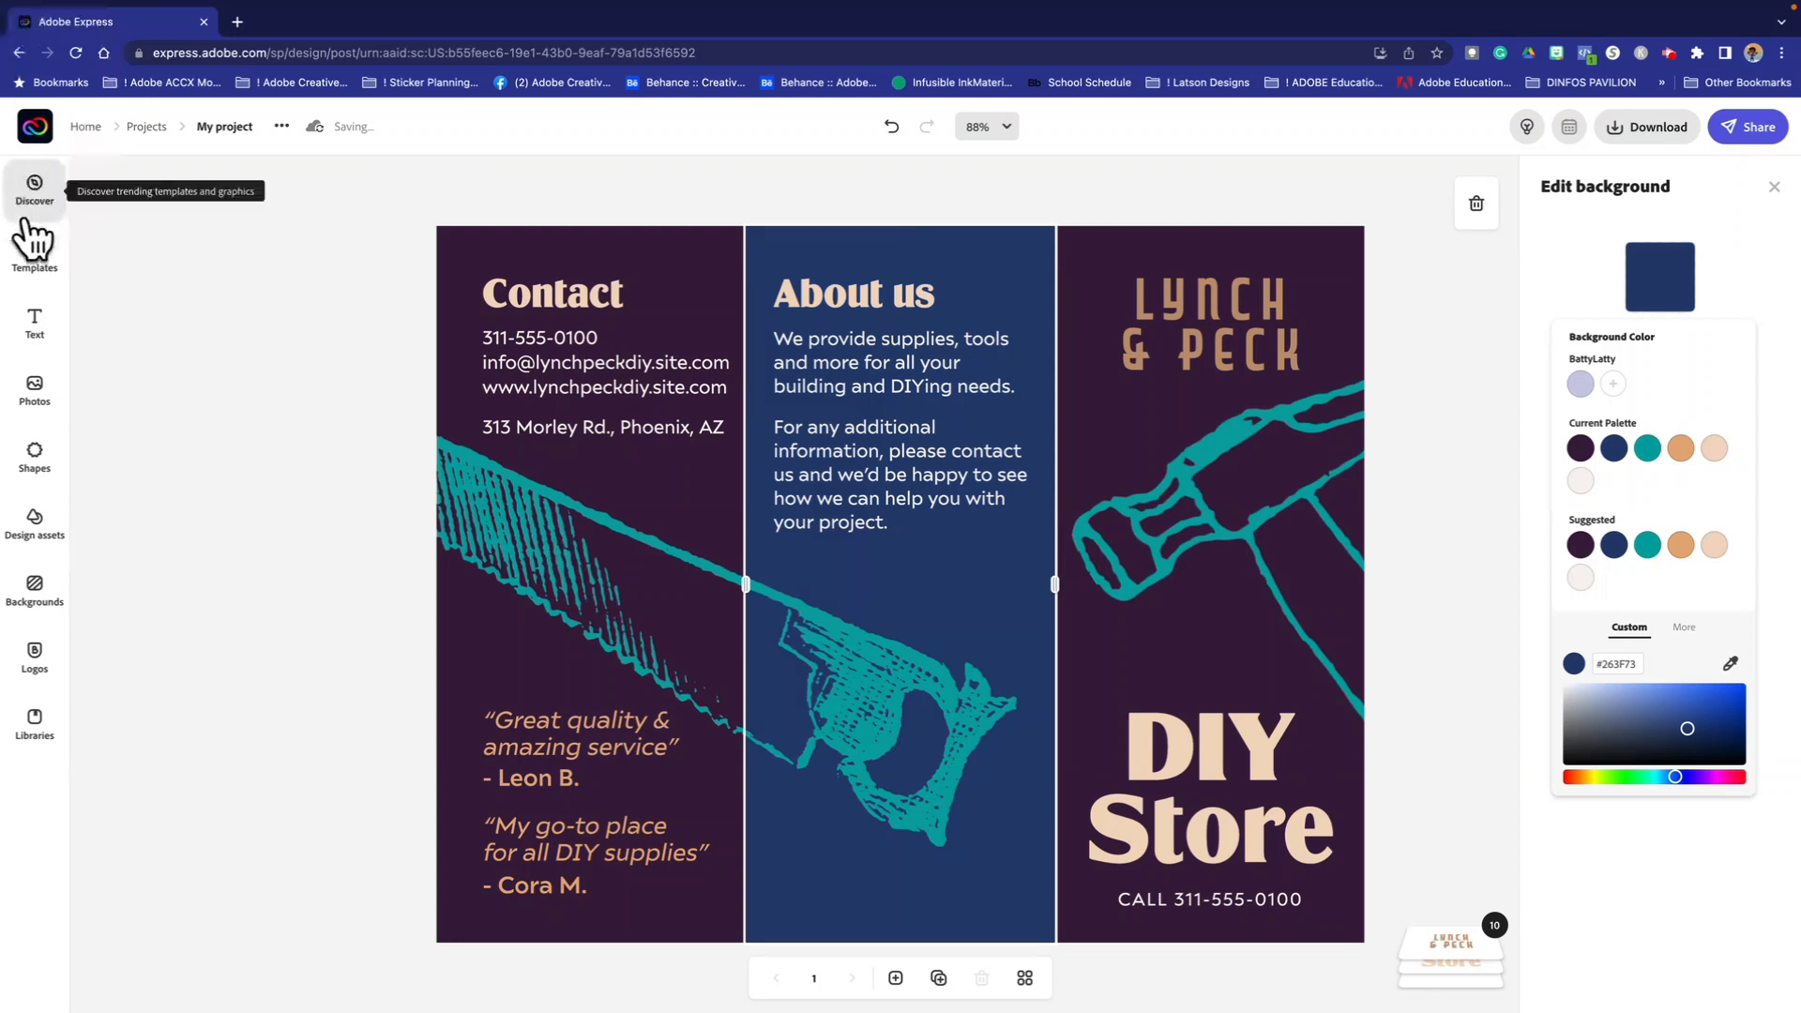
left_click(202, 255)
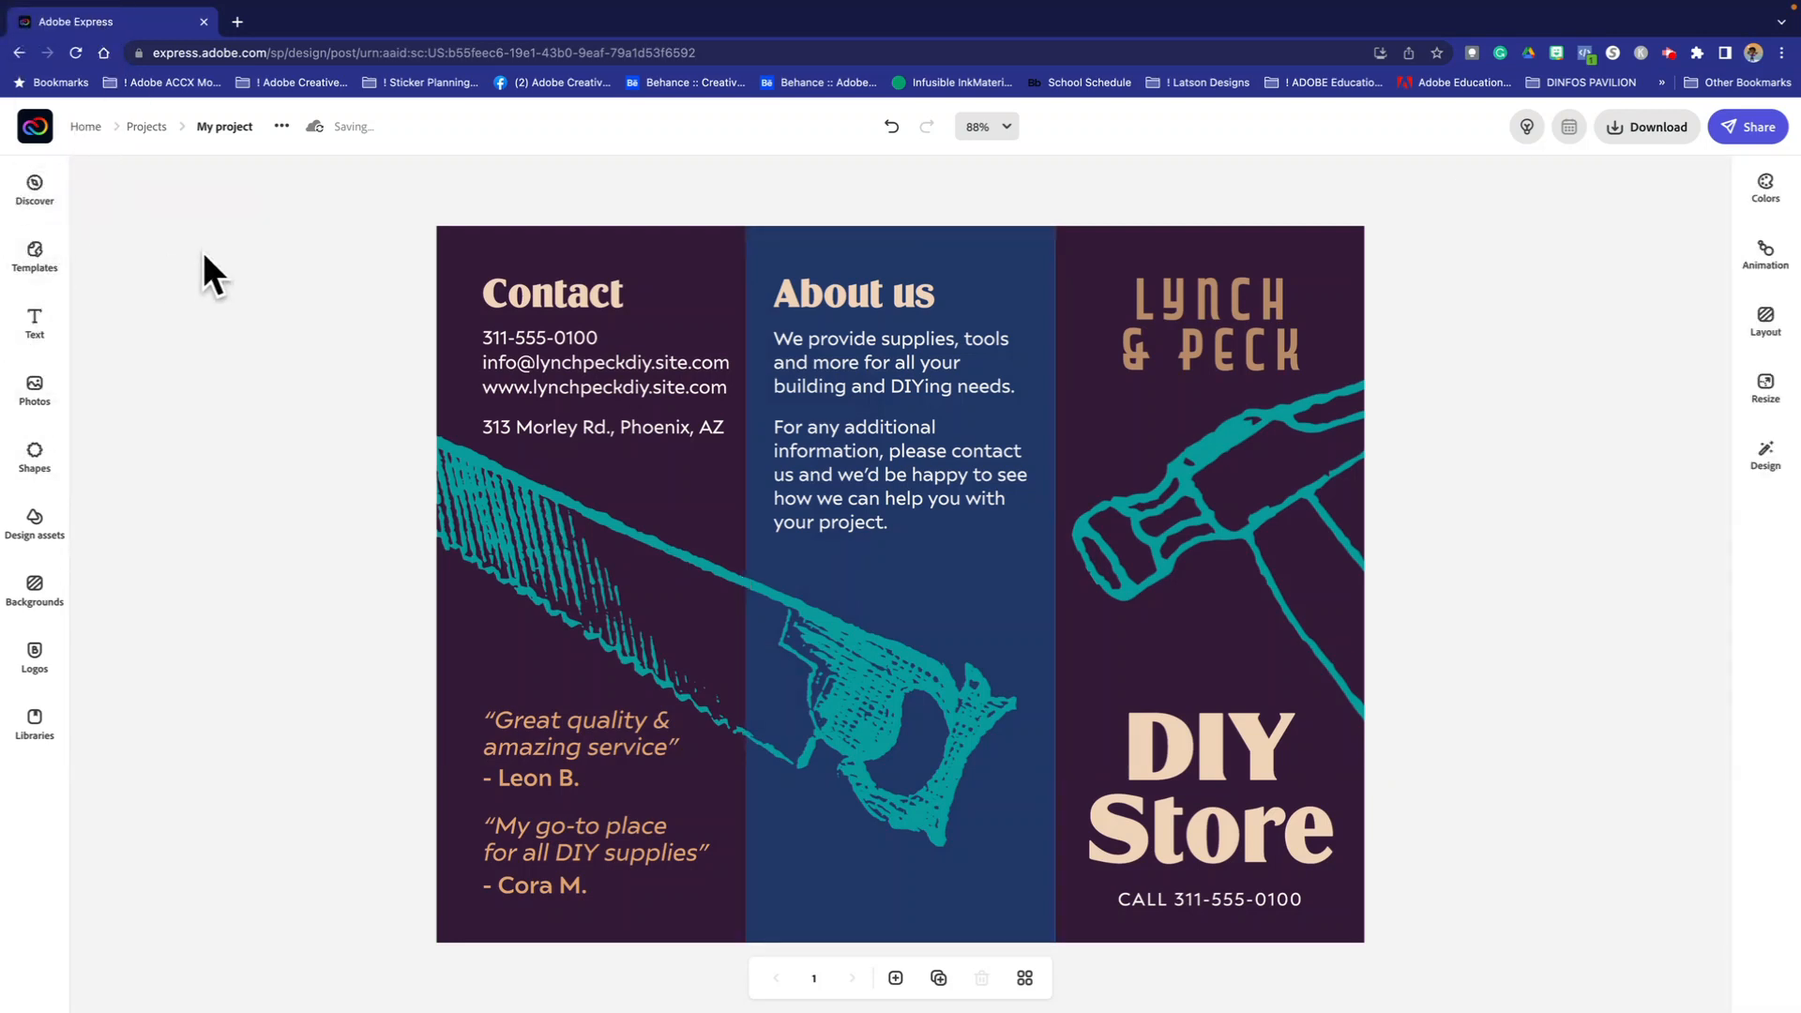
Step: Add a new text element reading "Testing is Fun!" to the brochure's middle panel
left_click(37, 330)
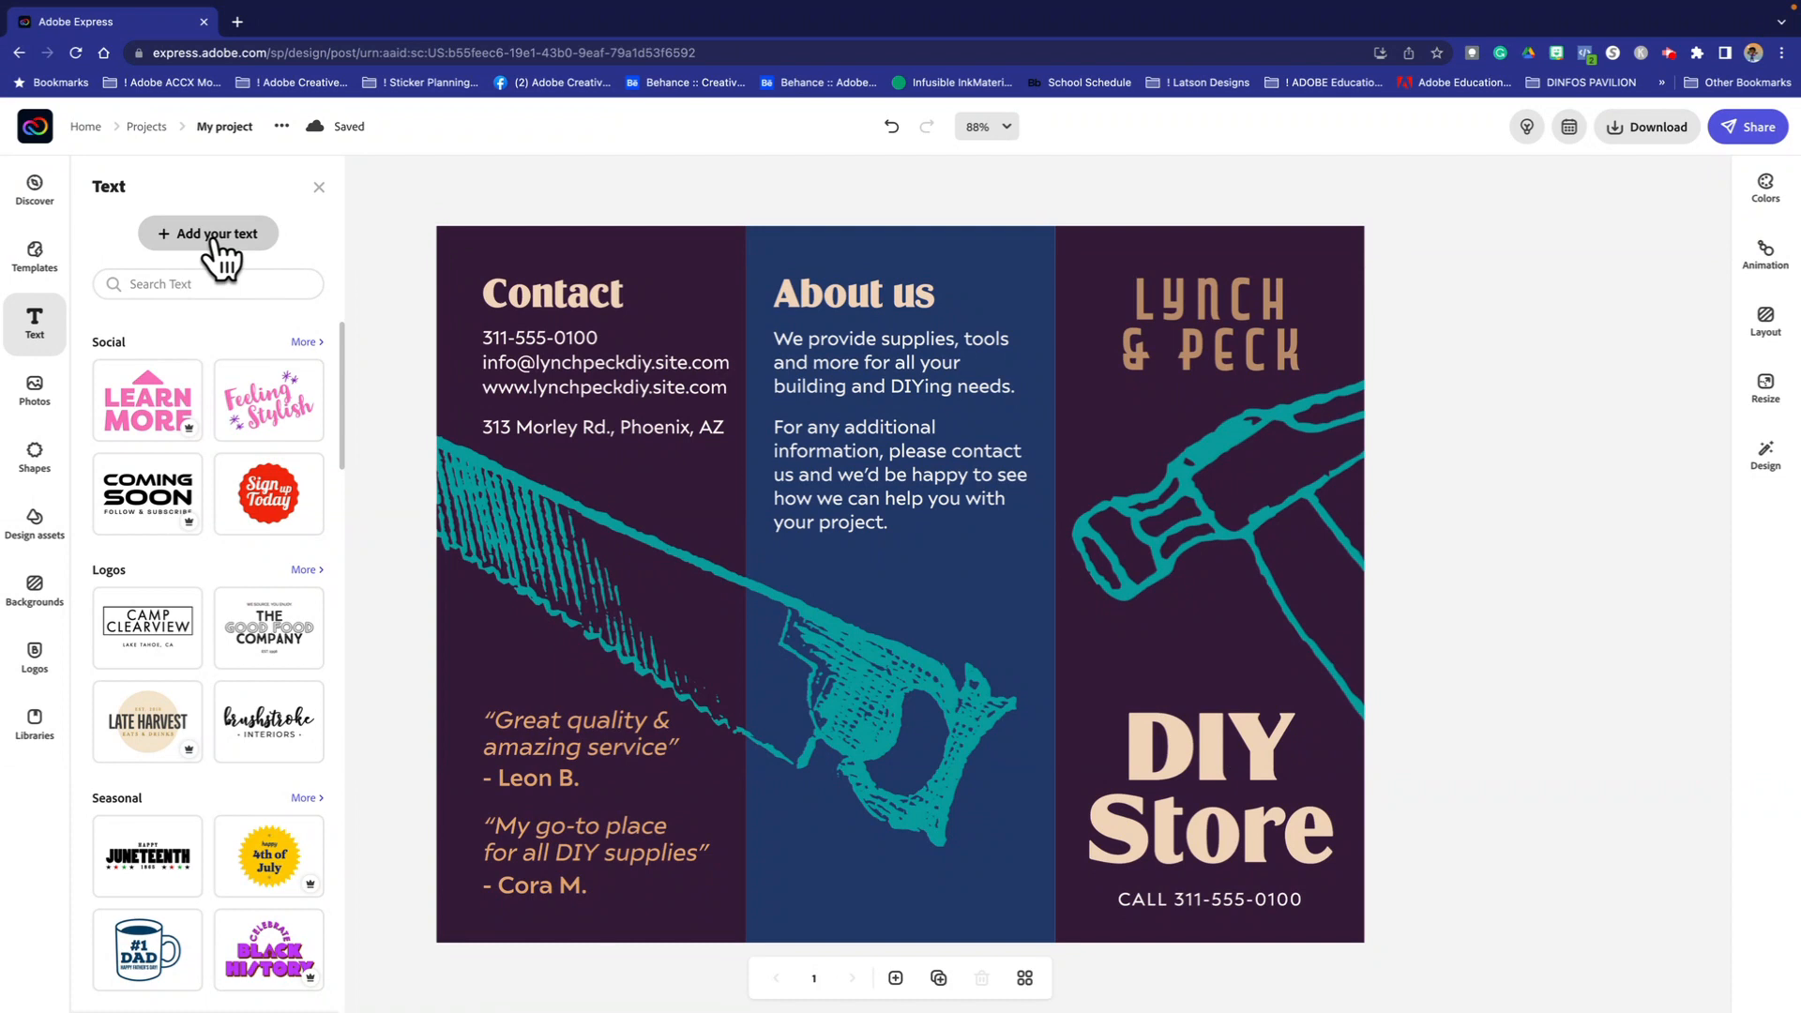
left_click(216, 240)
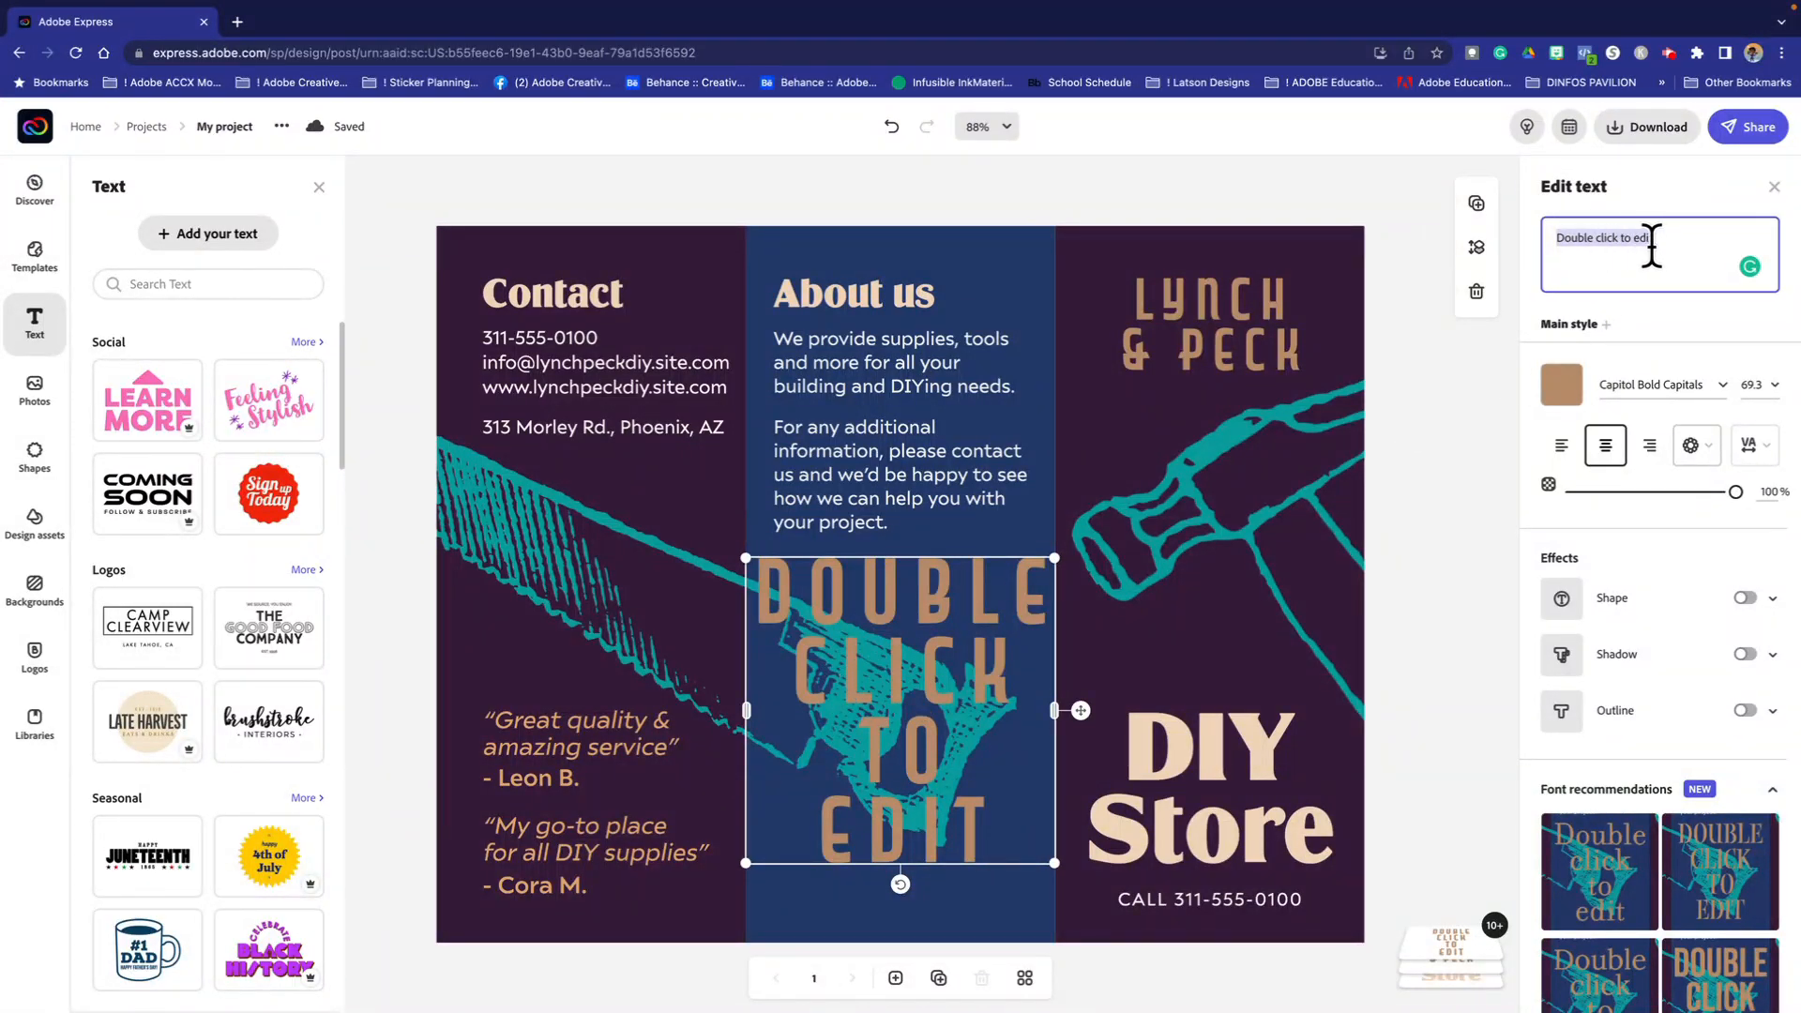
type("Tes")
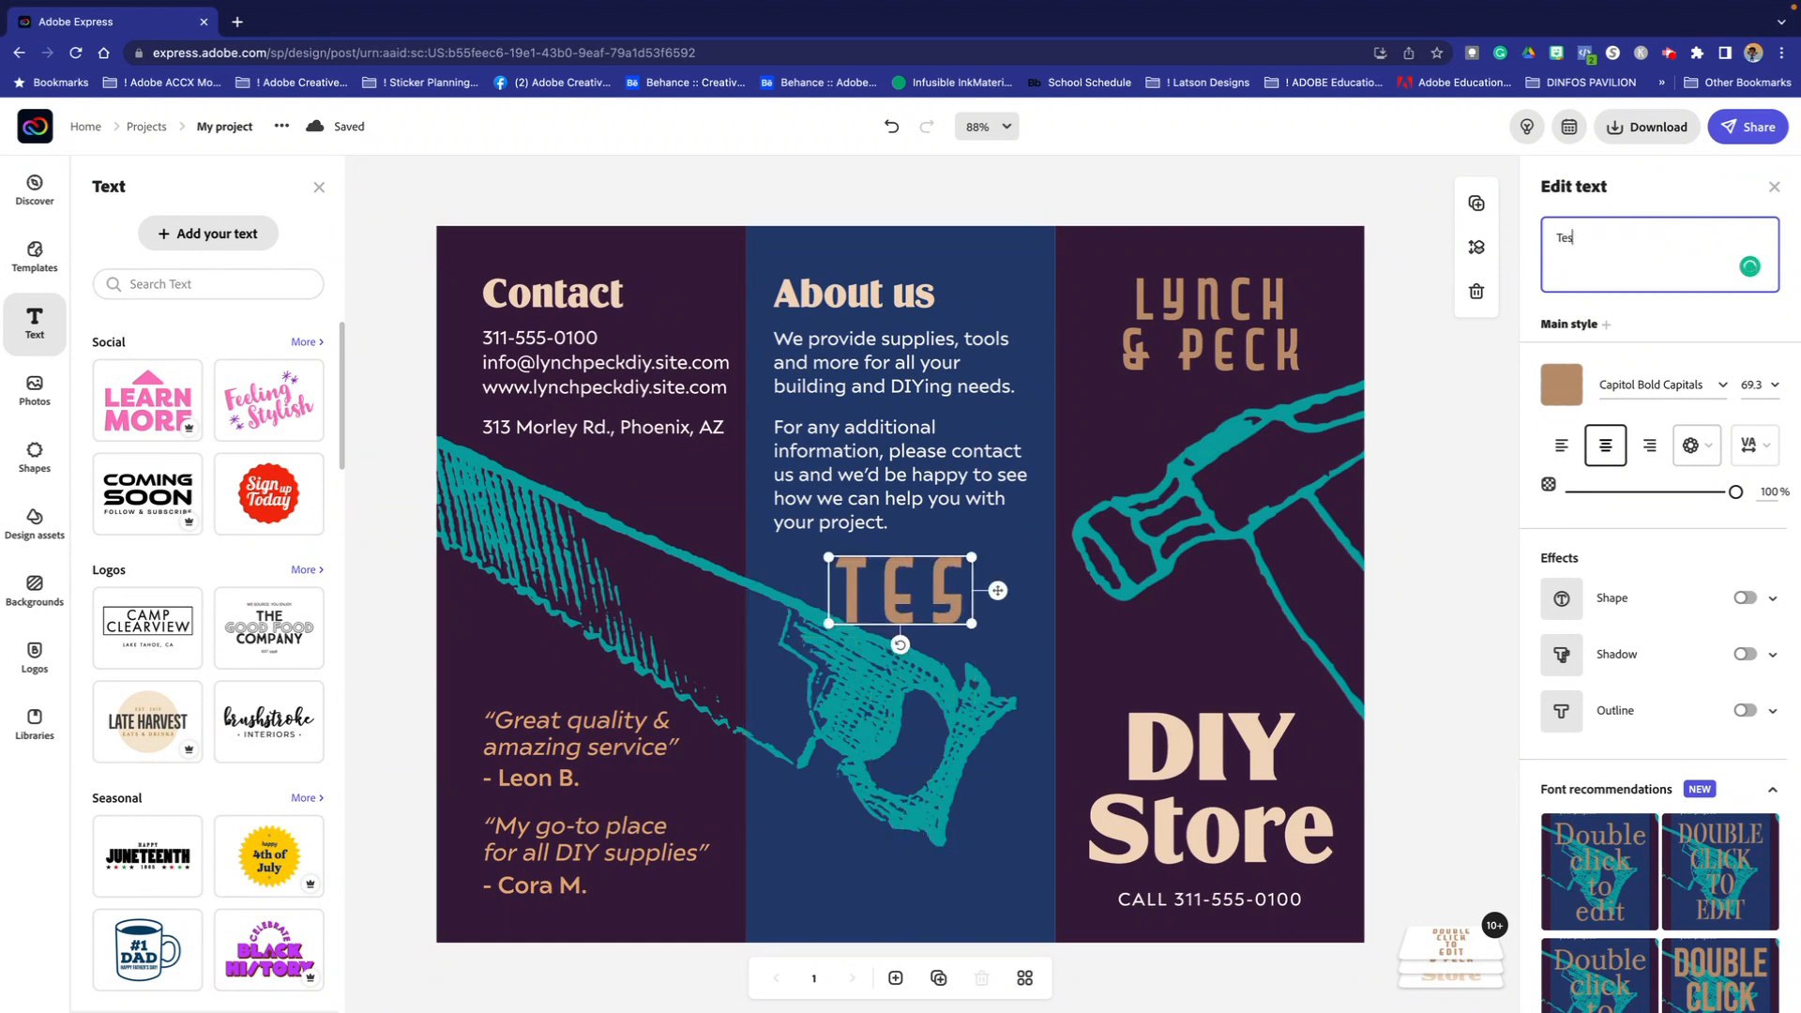
type("ting")
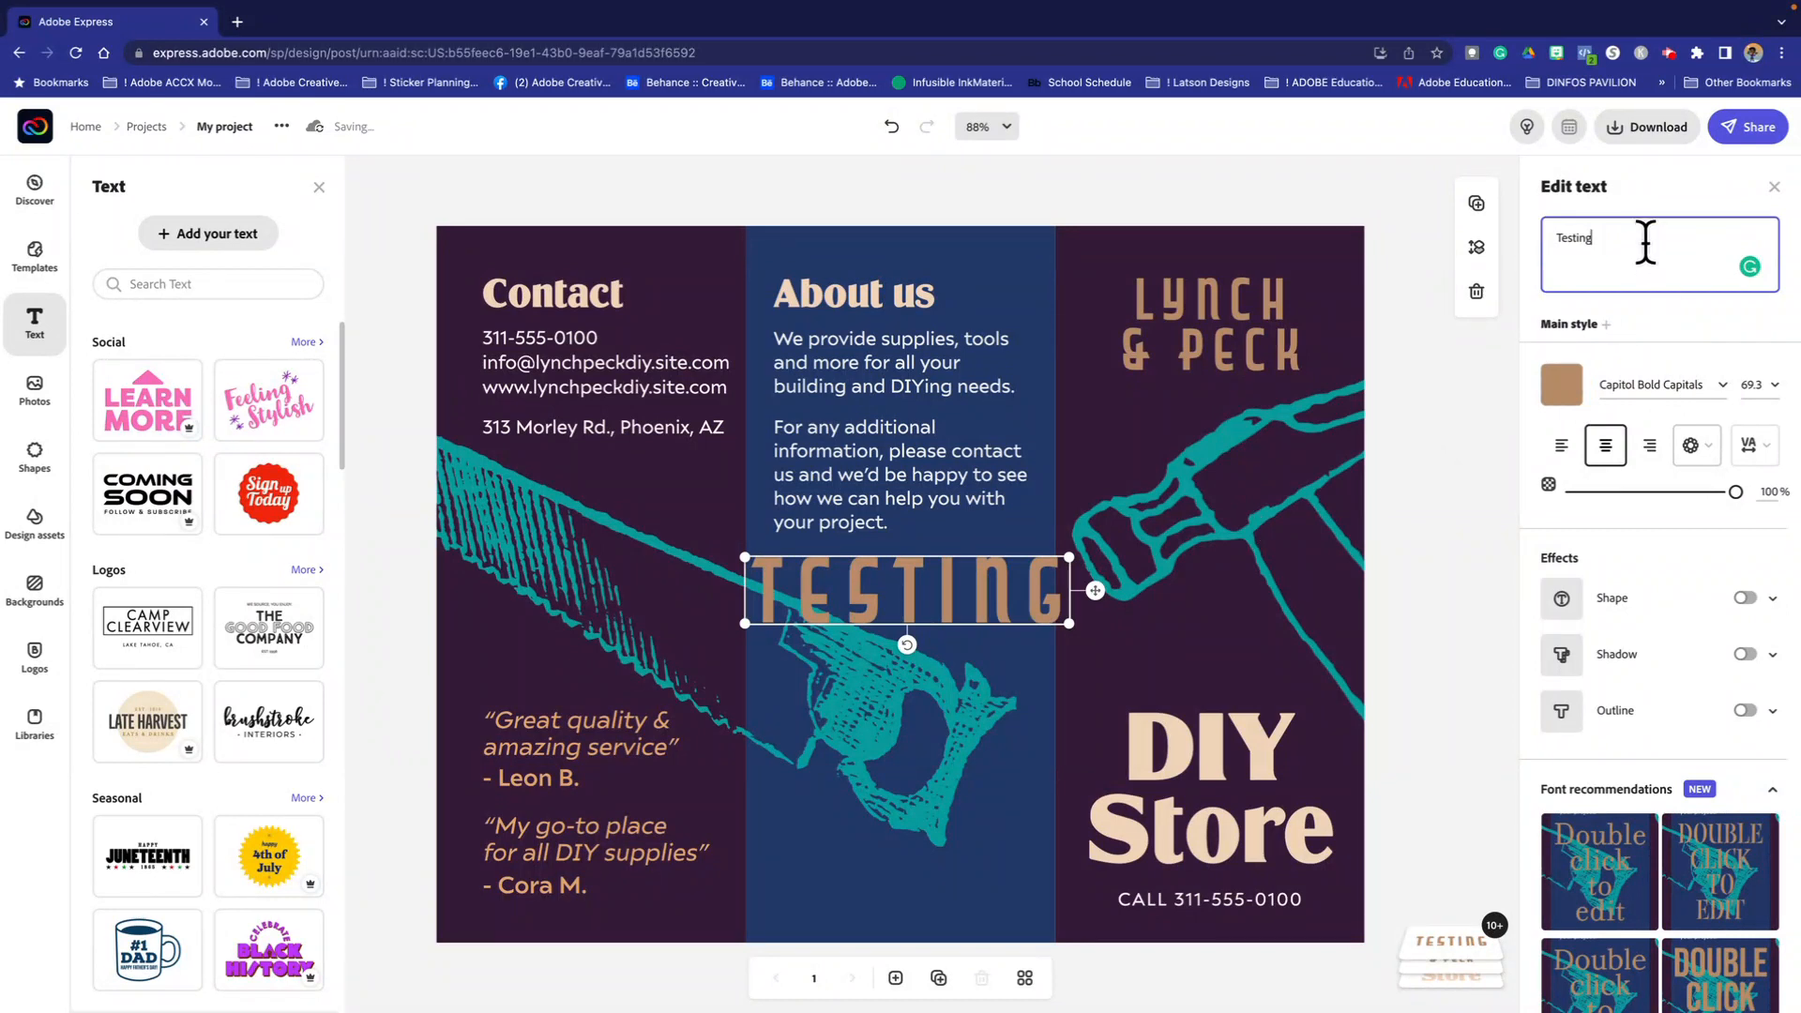
type("i")
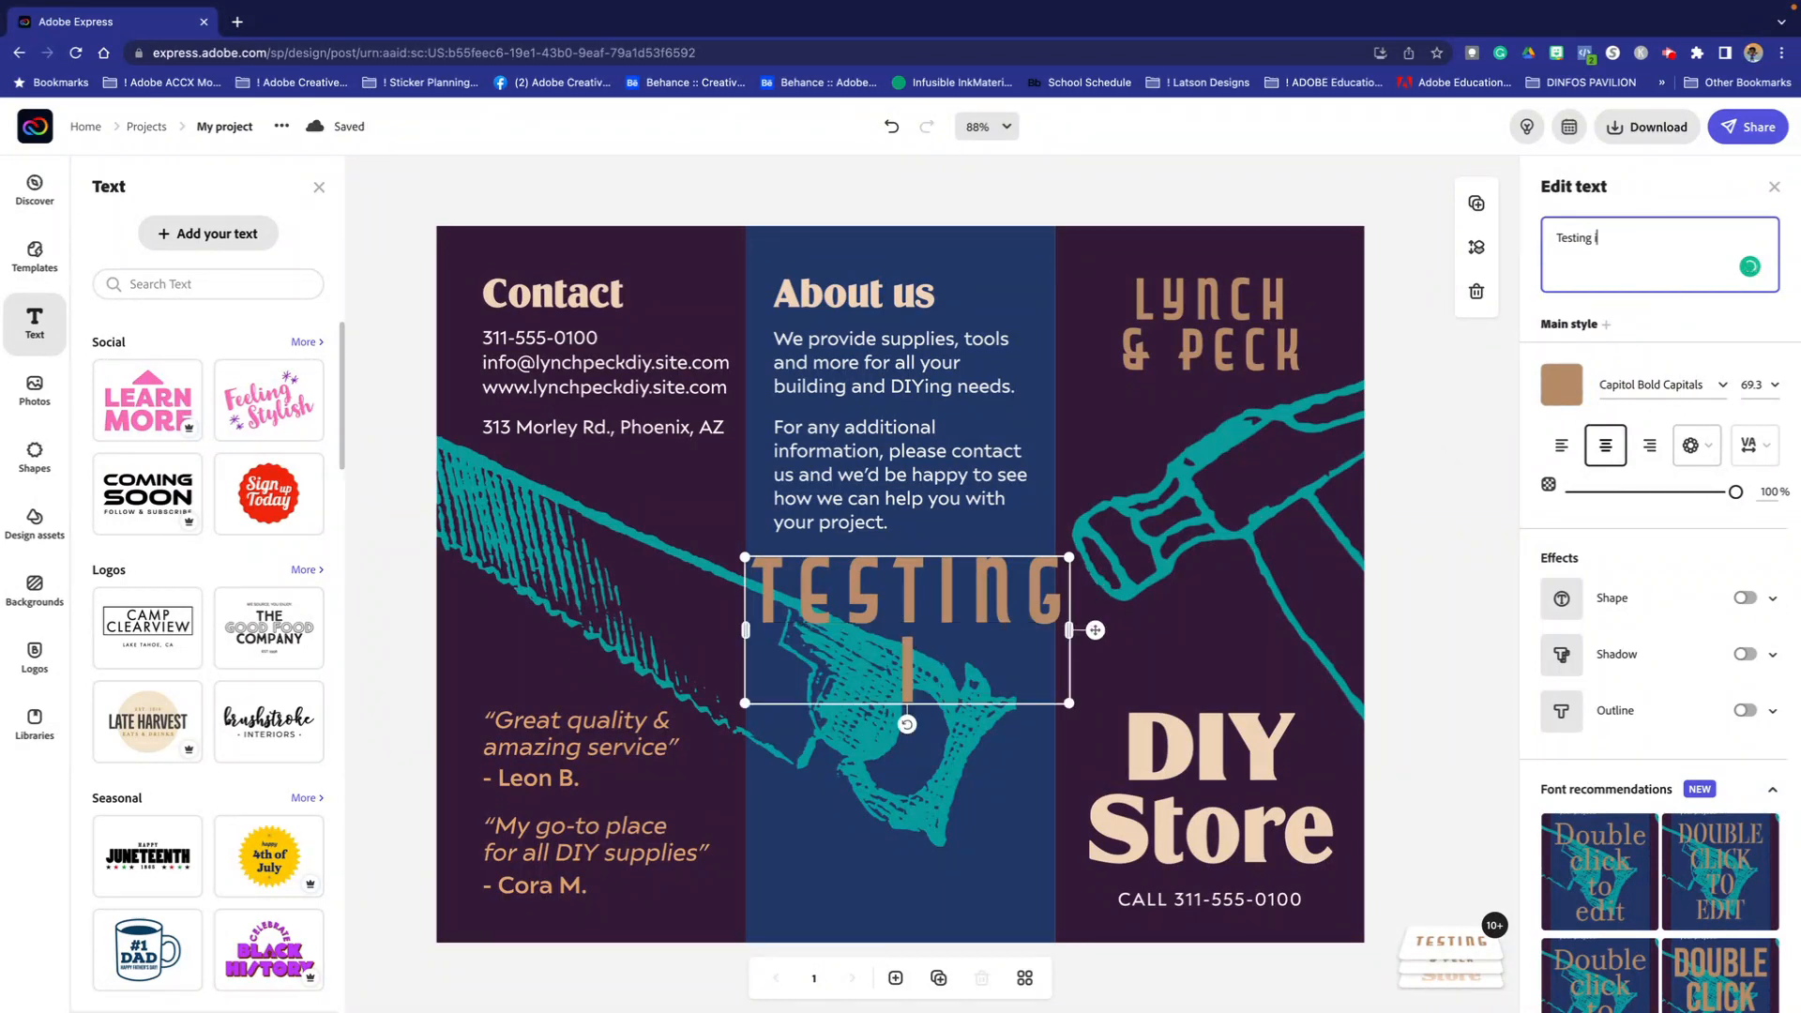
type("s Fune!")
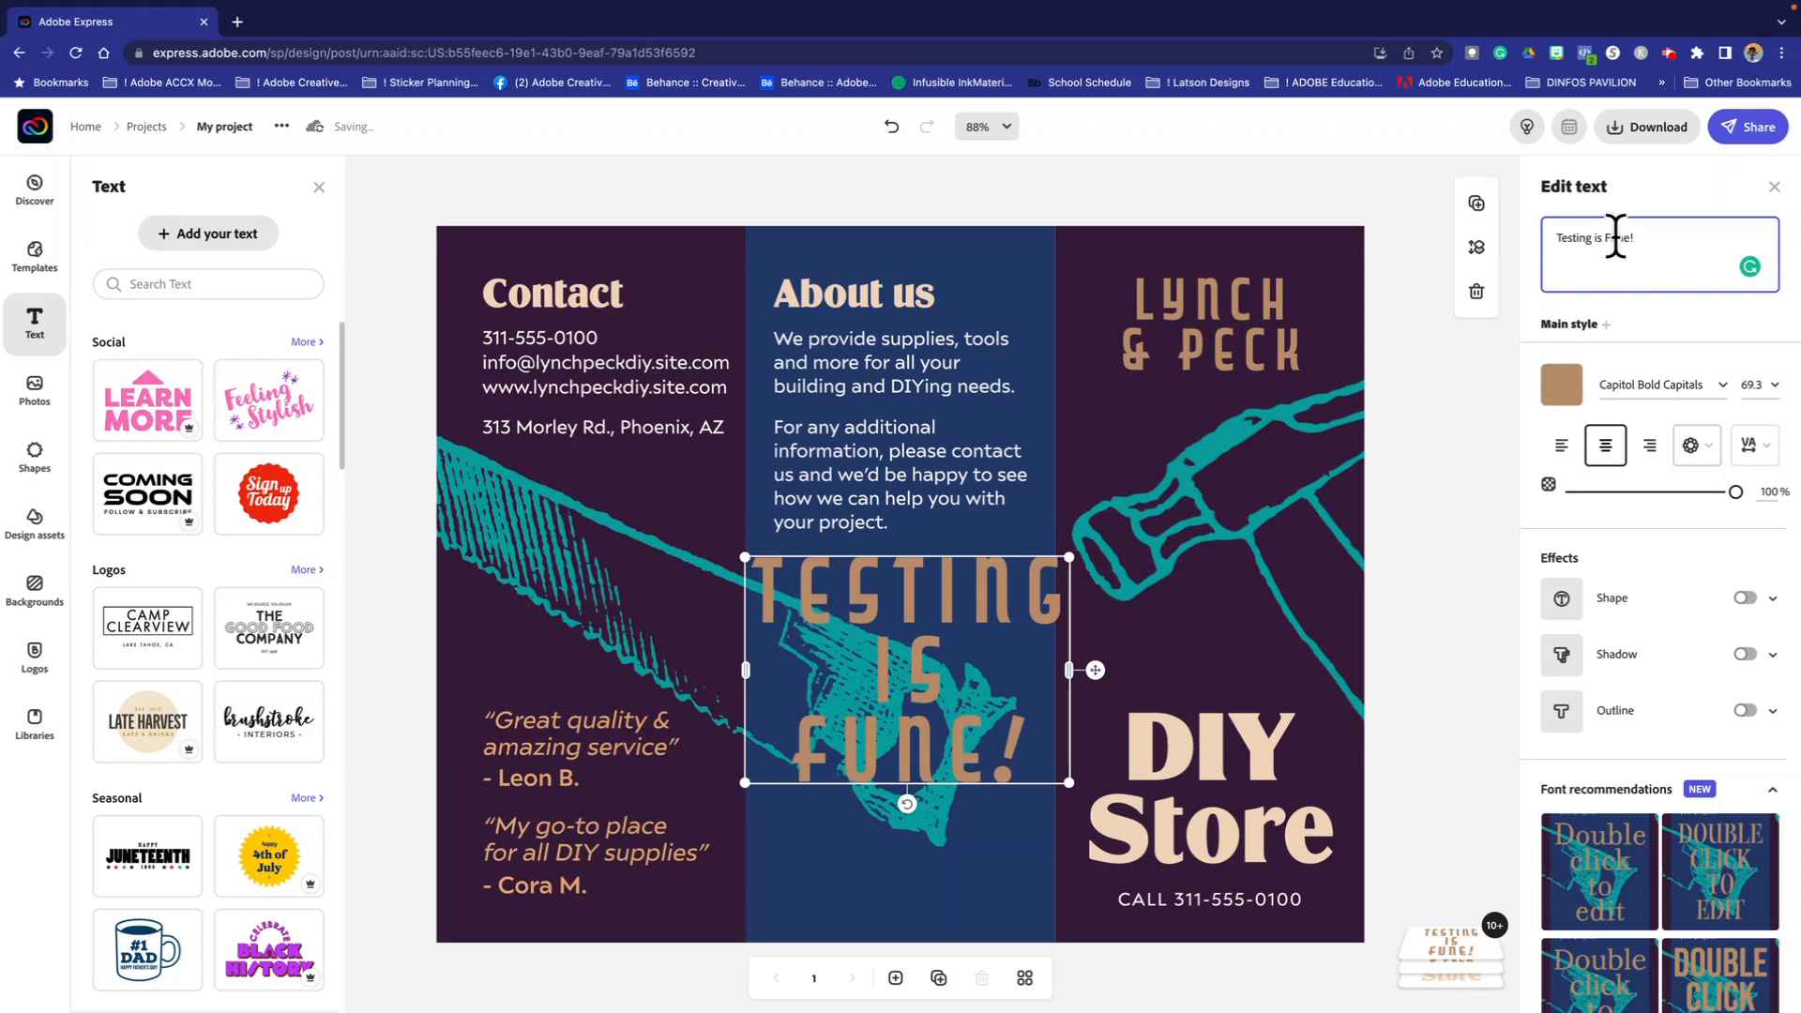
left_click(1626, 238)
key("BackSpace")
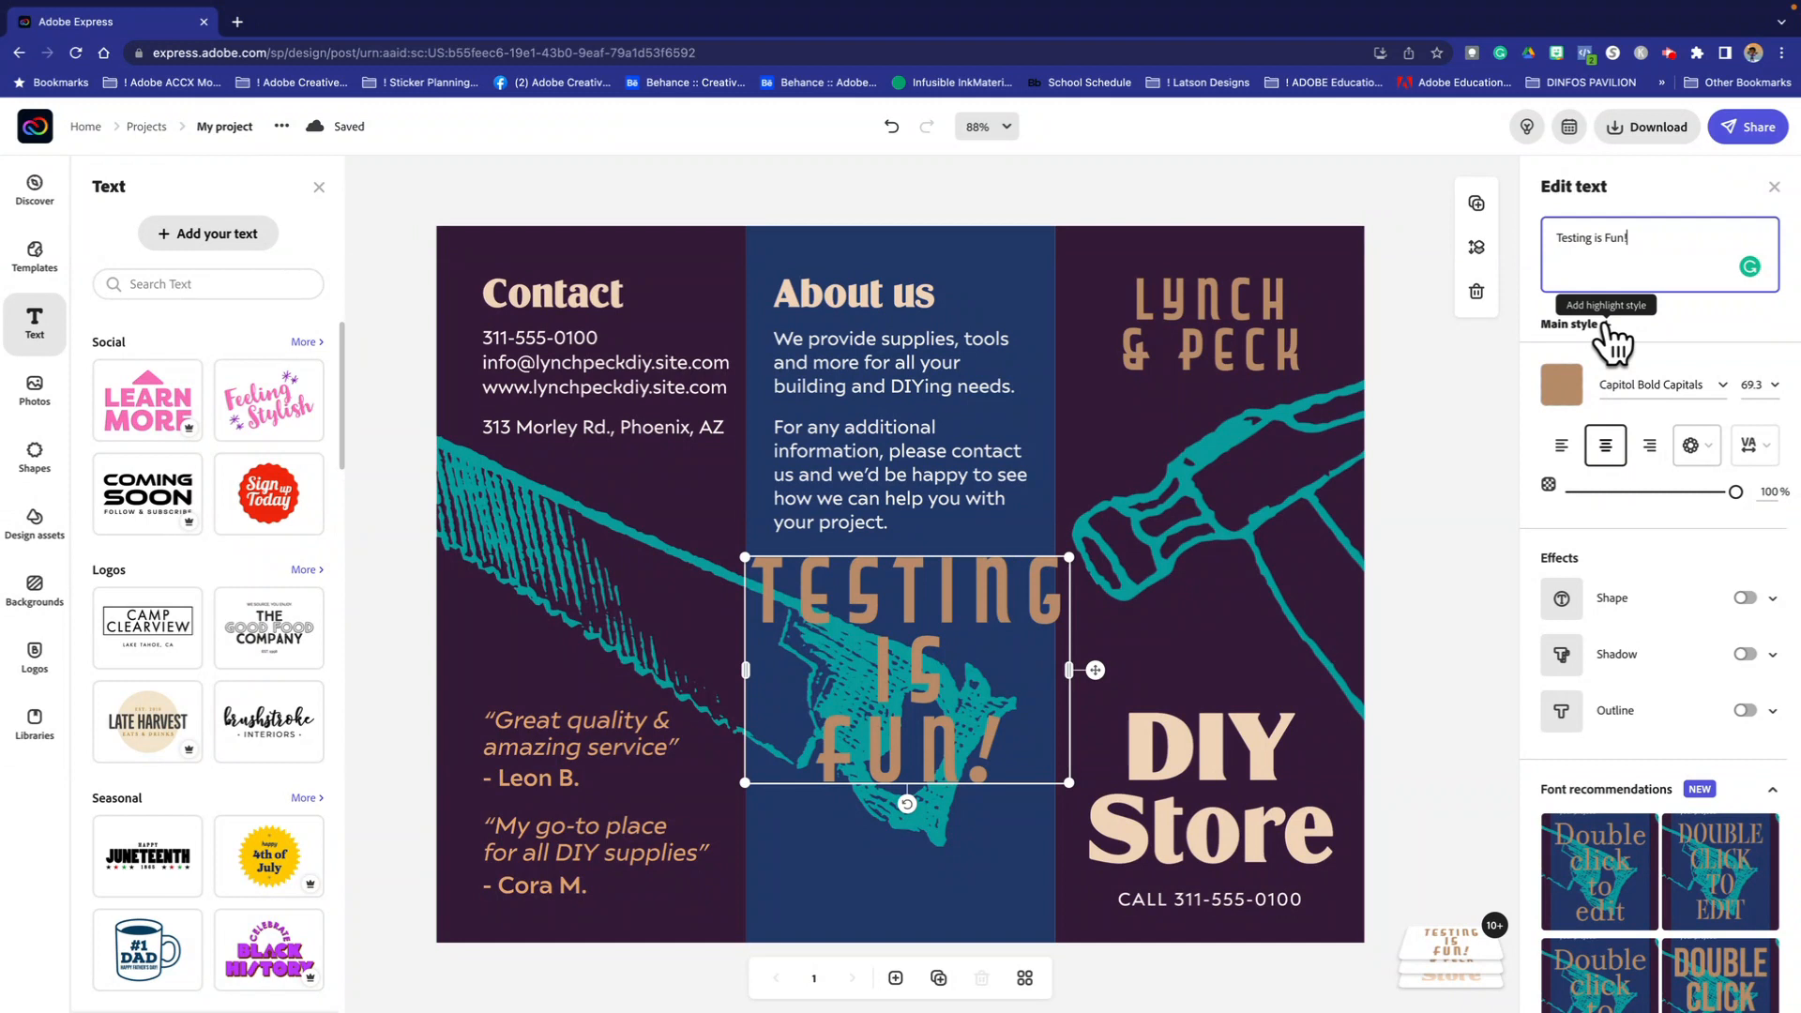
Step: Add a highlight style to the "Testing is Fun!" text and apply it only to the word "Fun!"
left_click(1605, 324)
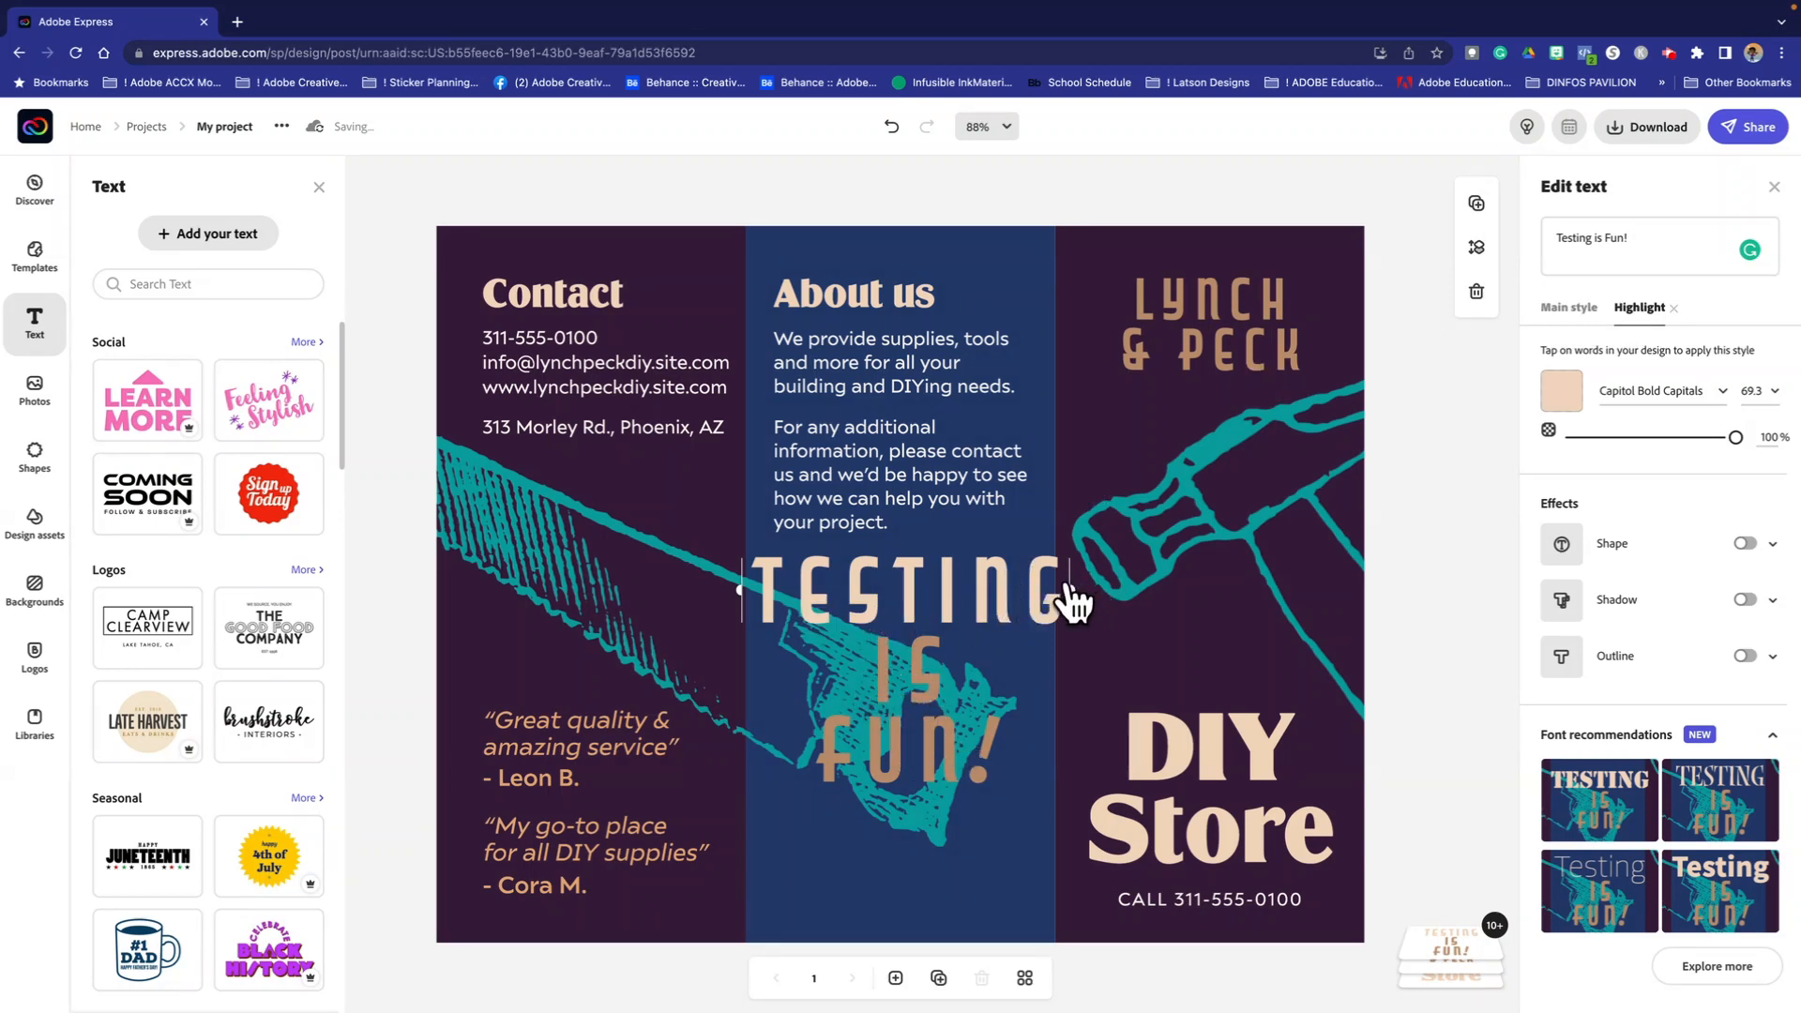
left_click(978, 736)
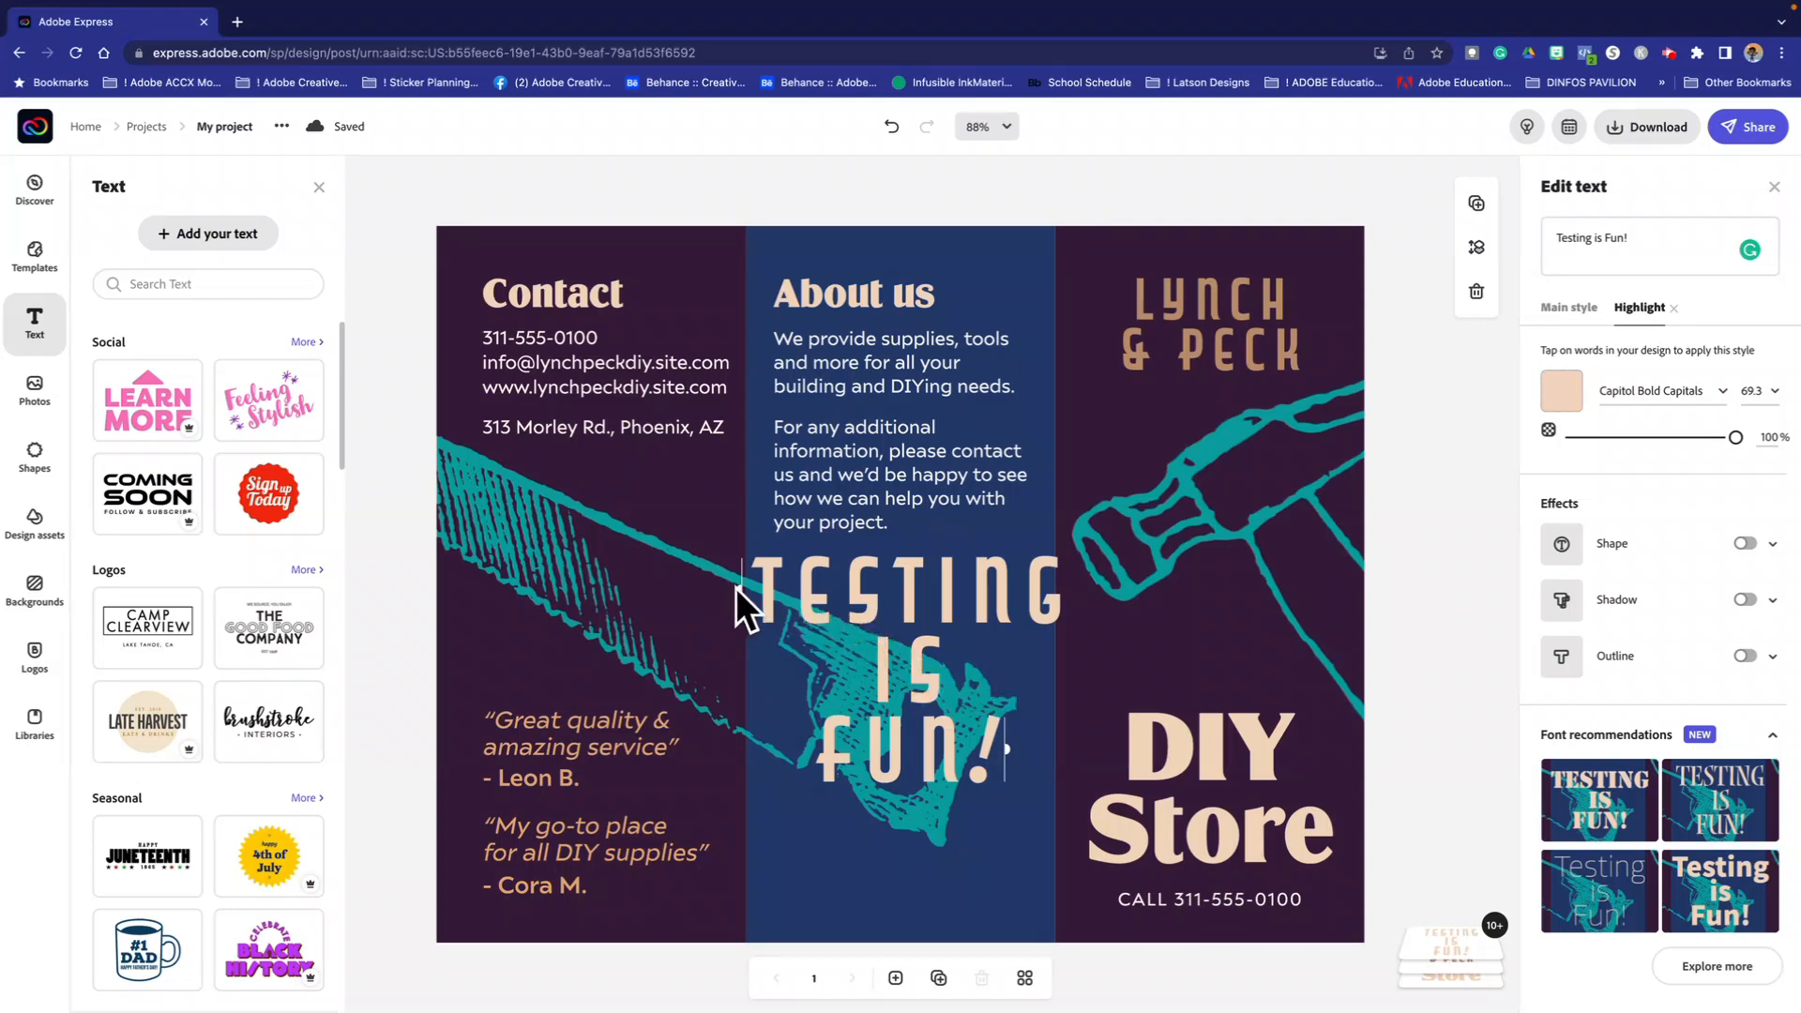
left_click_drag(742, 593, 979, 660)
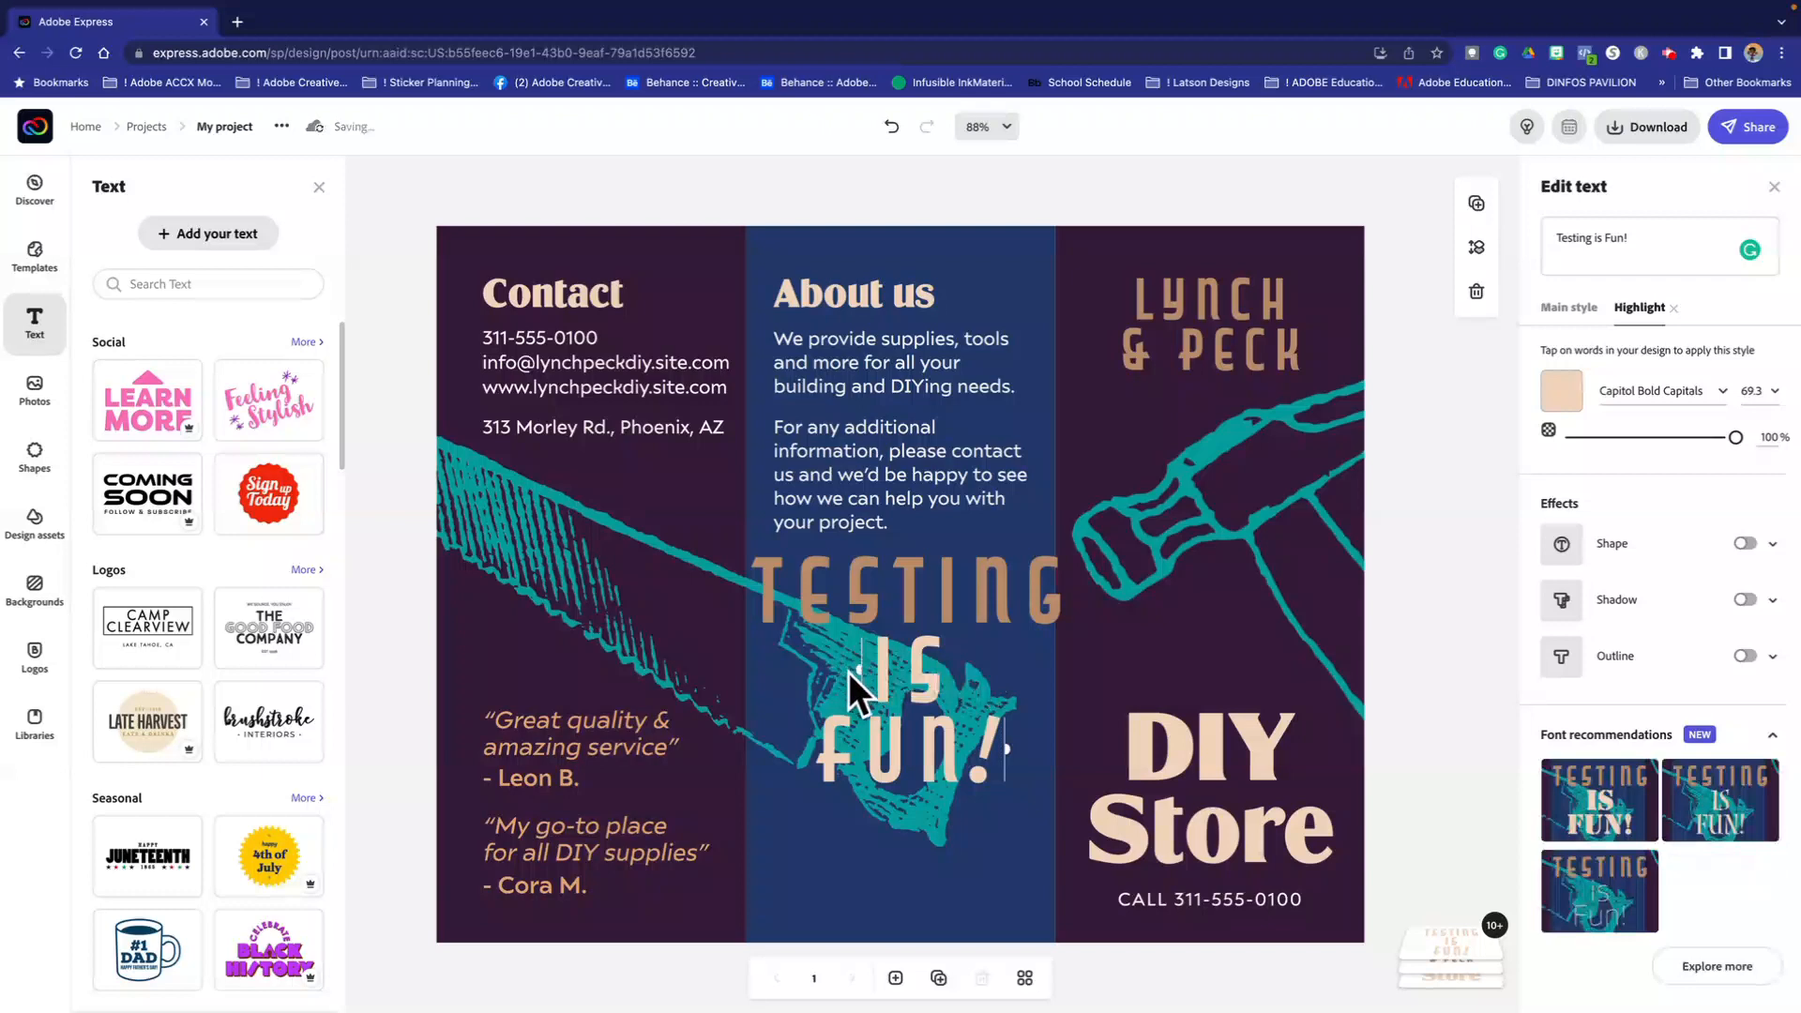
left_click_drag(862, 670, 819, 756)
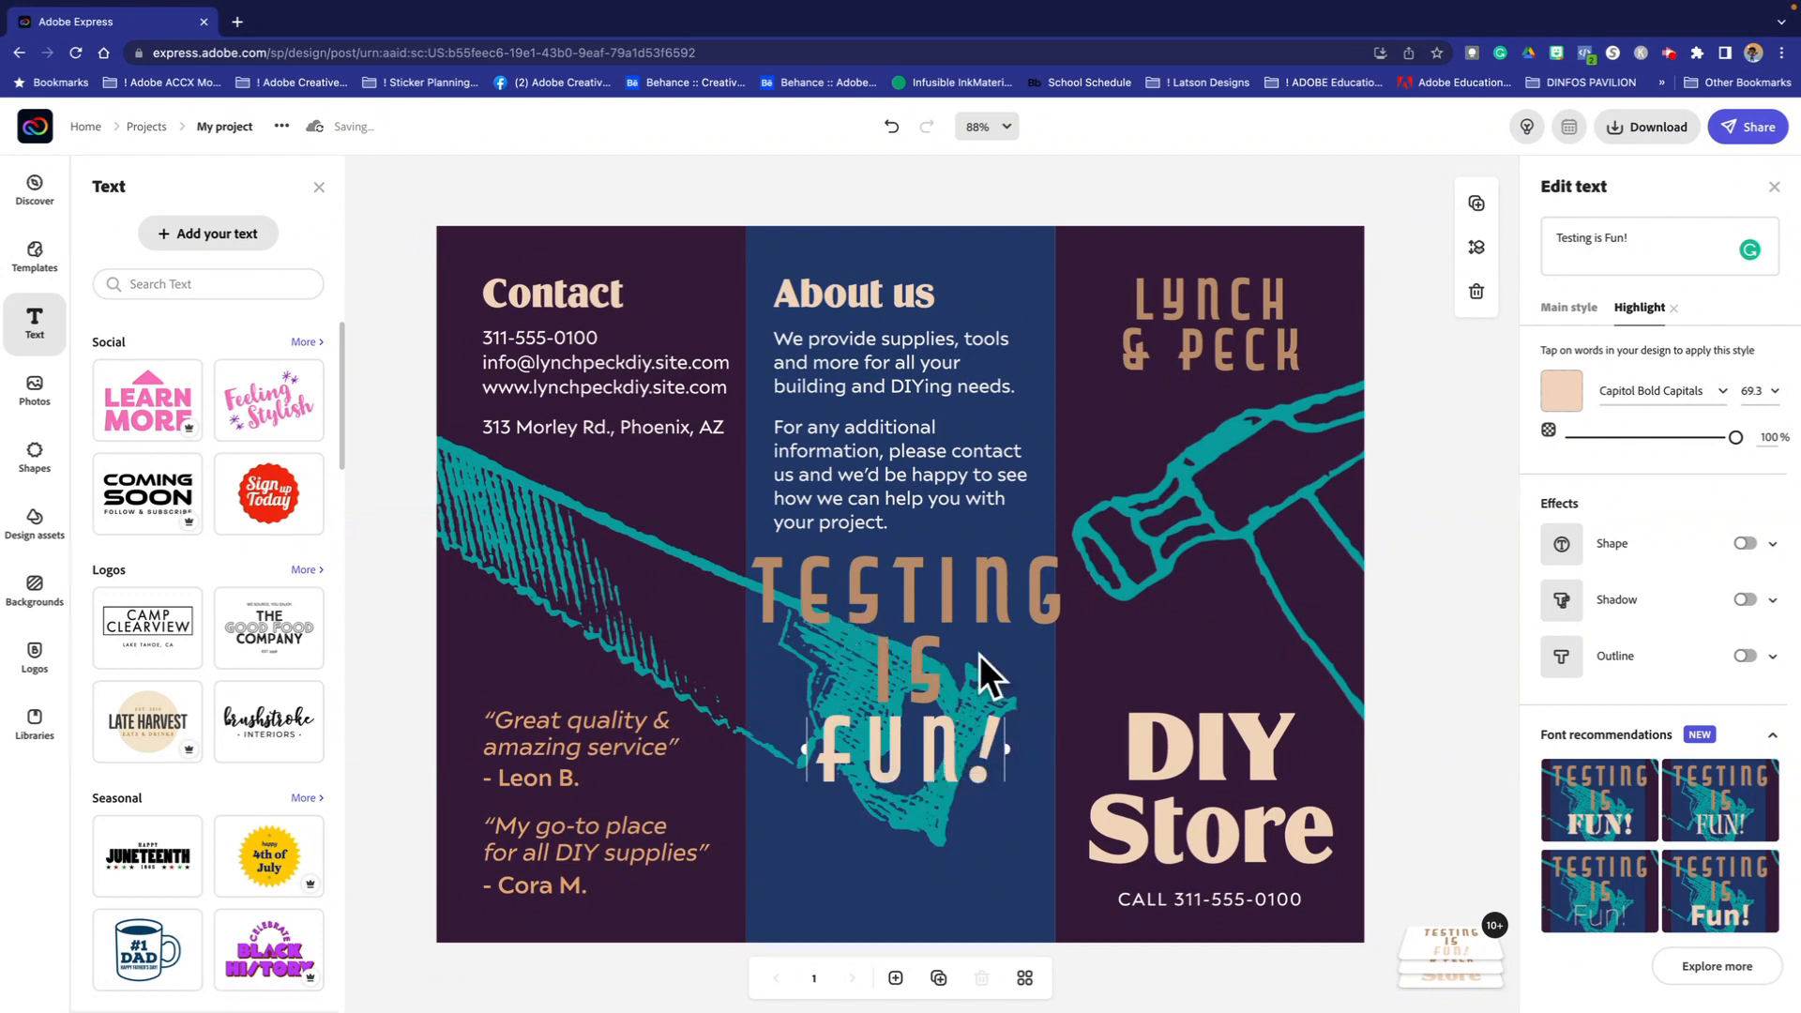
Step: Try custom hues for the text's main style and set its colour to pale yellow #FDECA9
left_click(1565, 310)
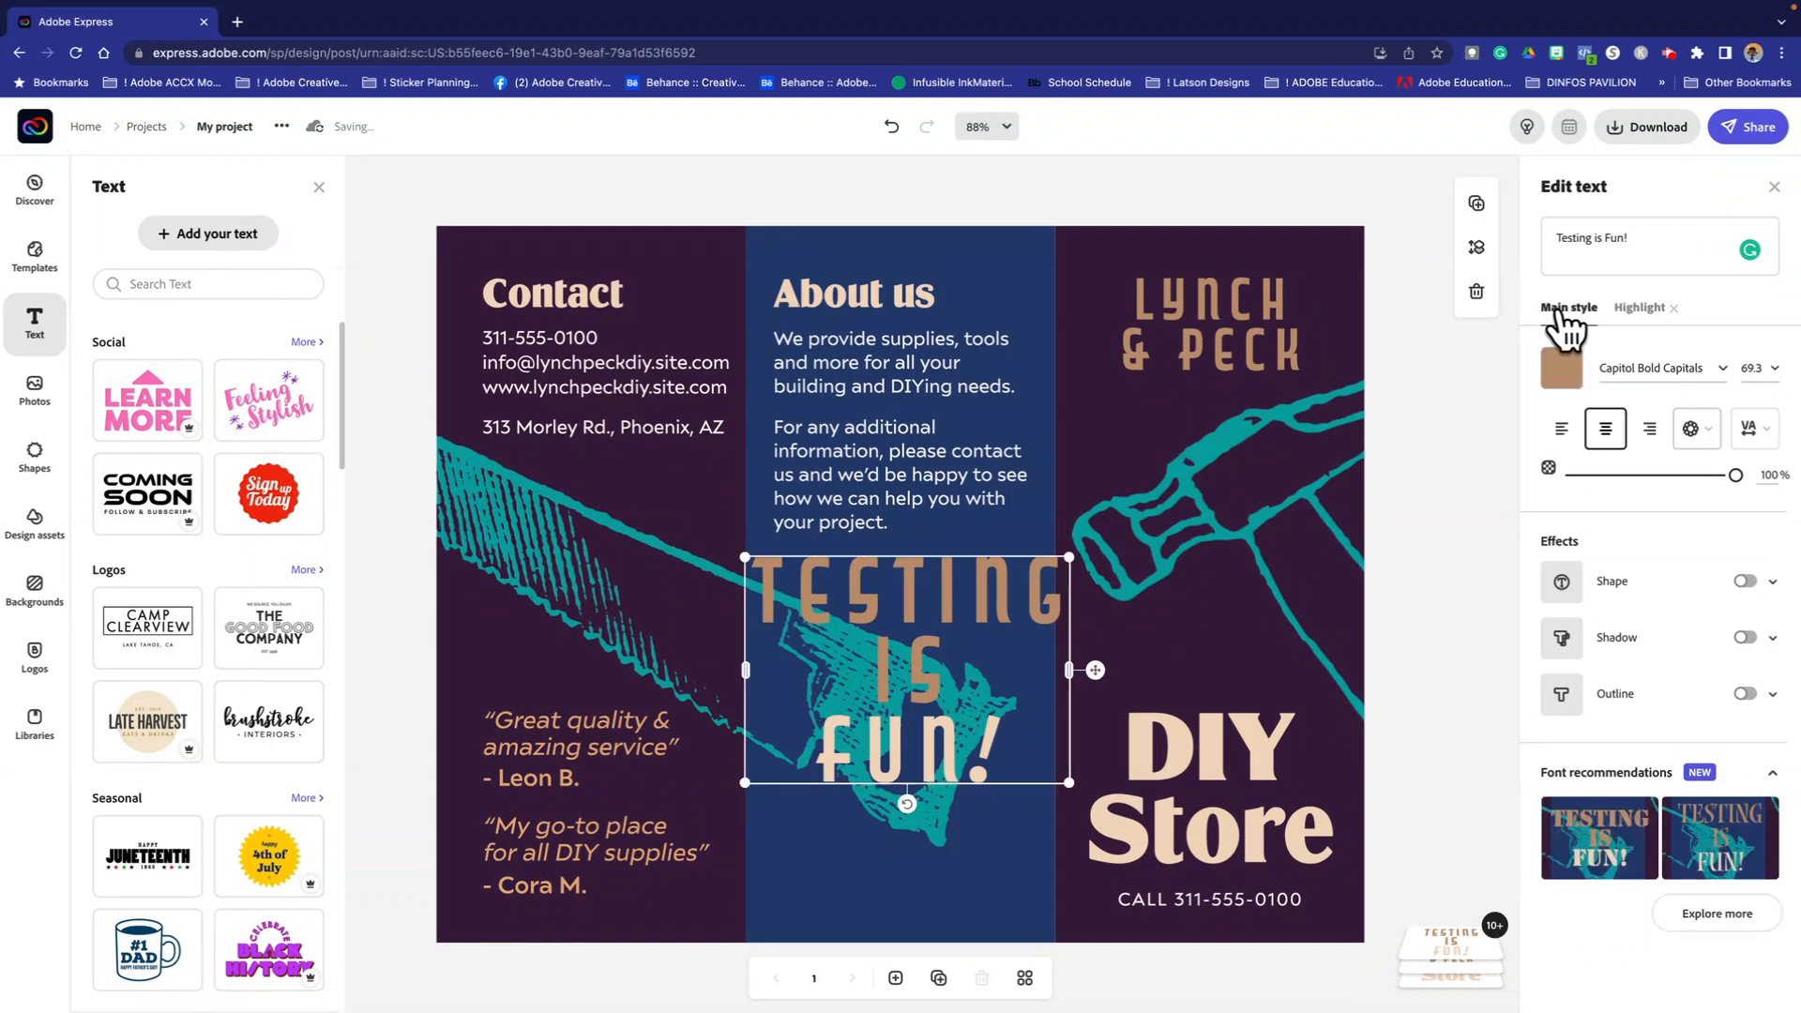
left_click(1561, 372)
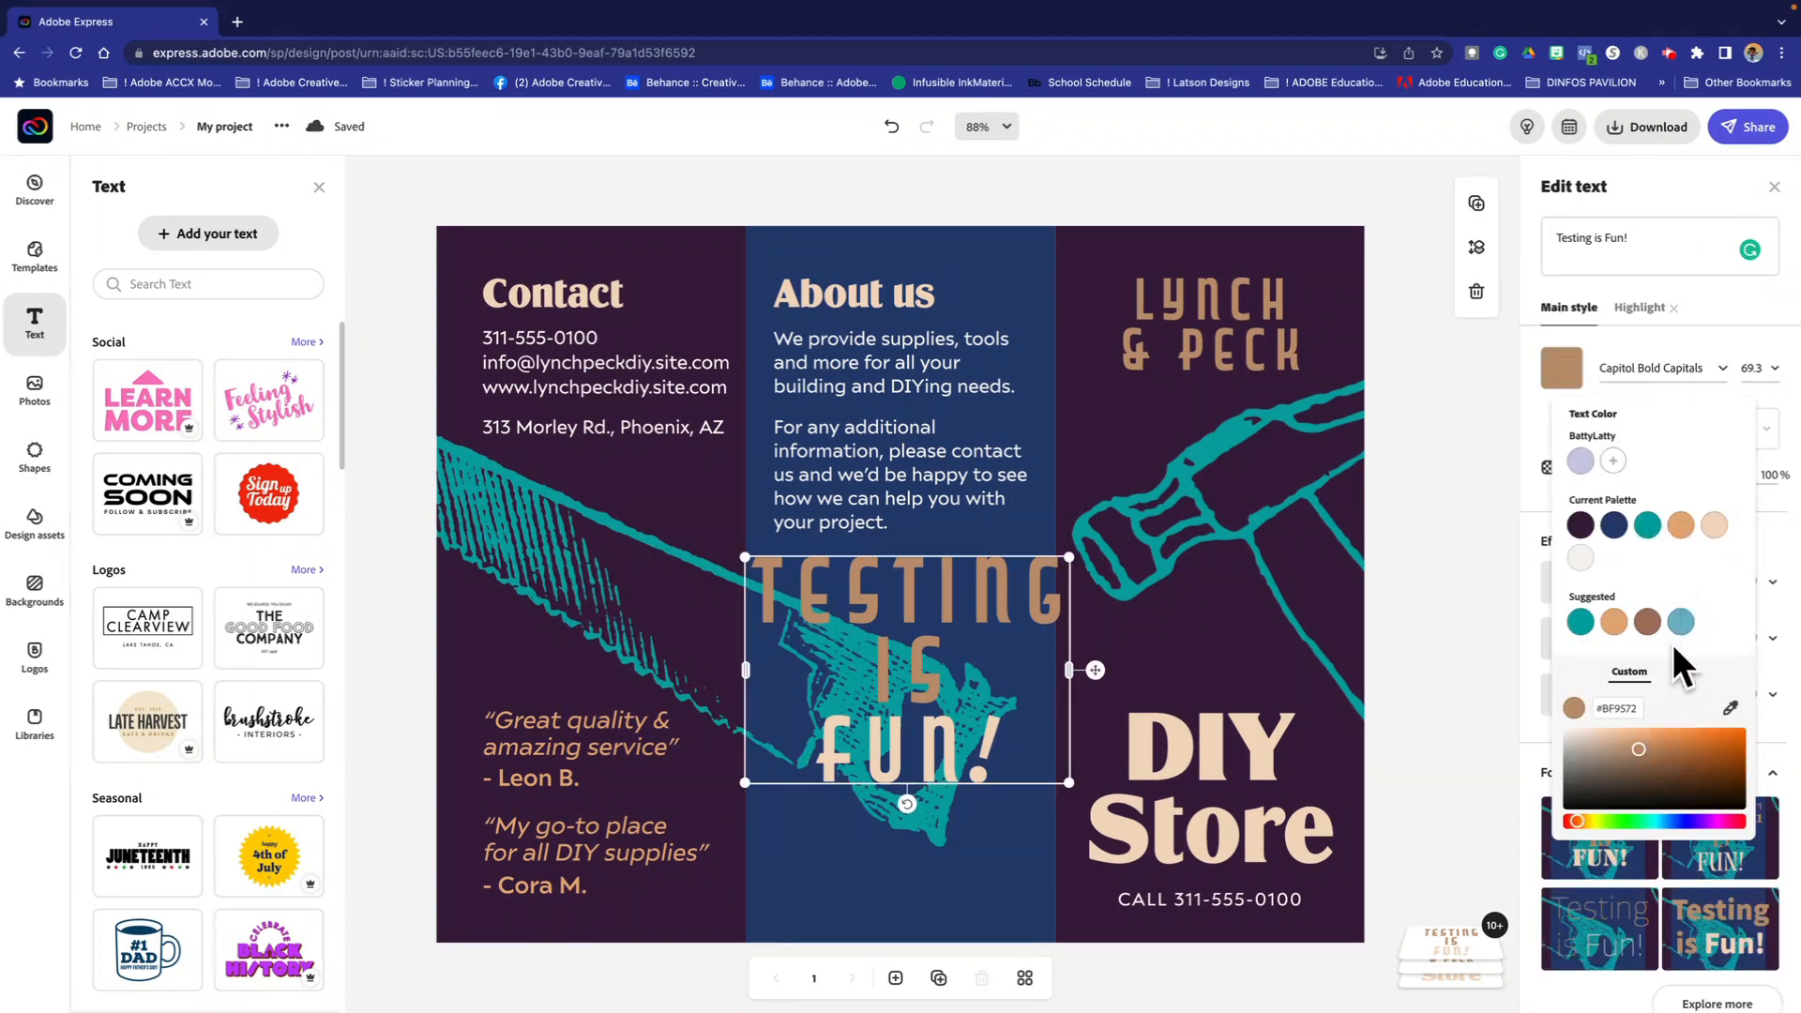
left_click(1656, 822)
left_click(1679, 822)
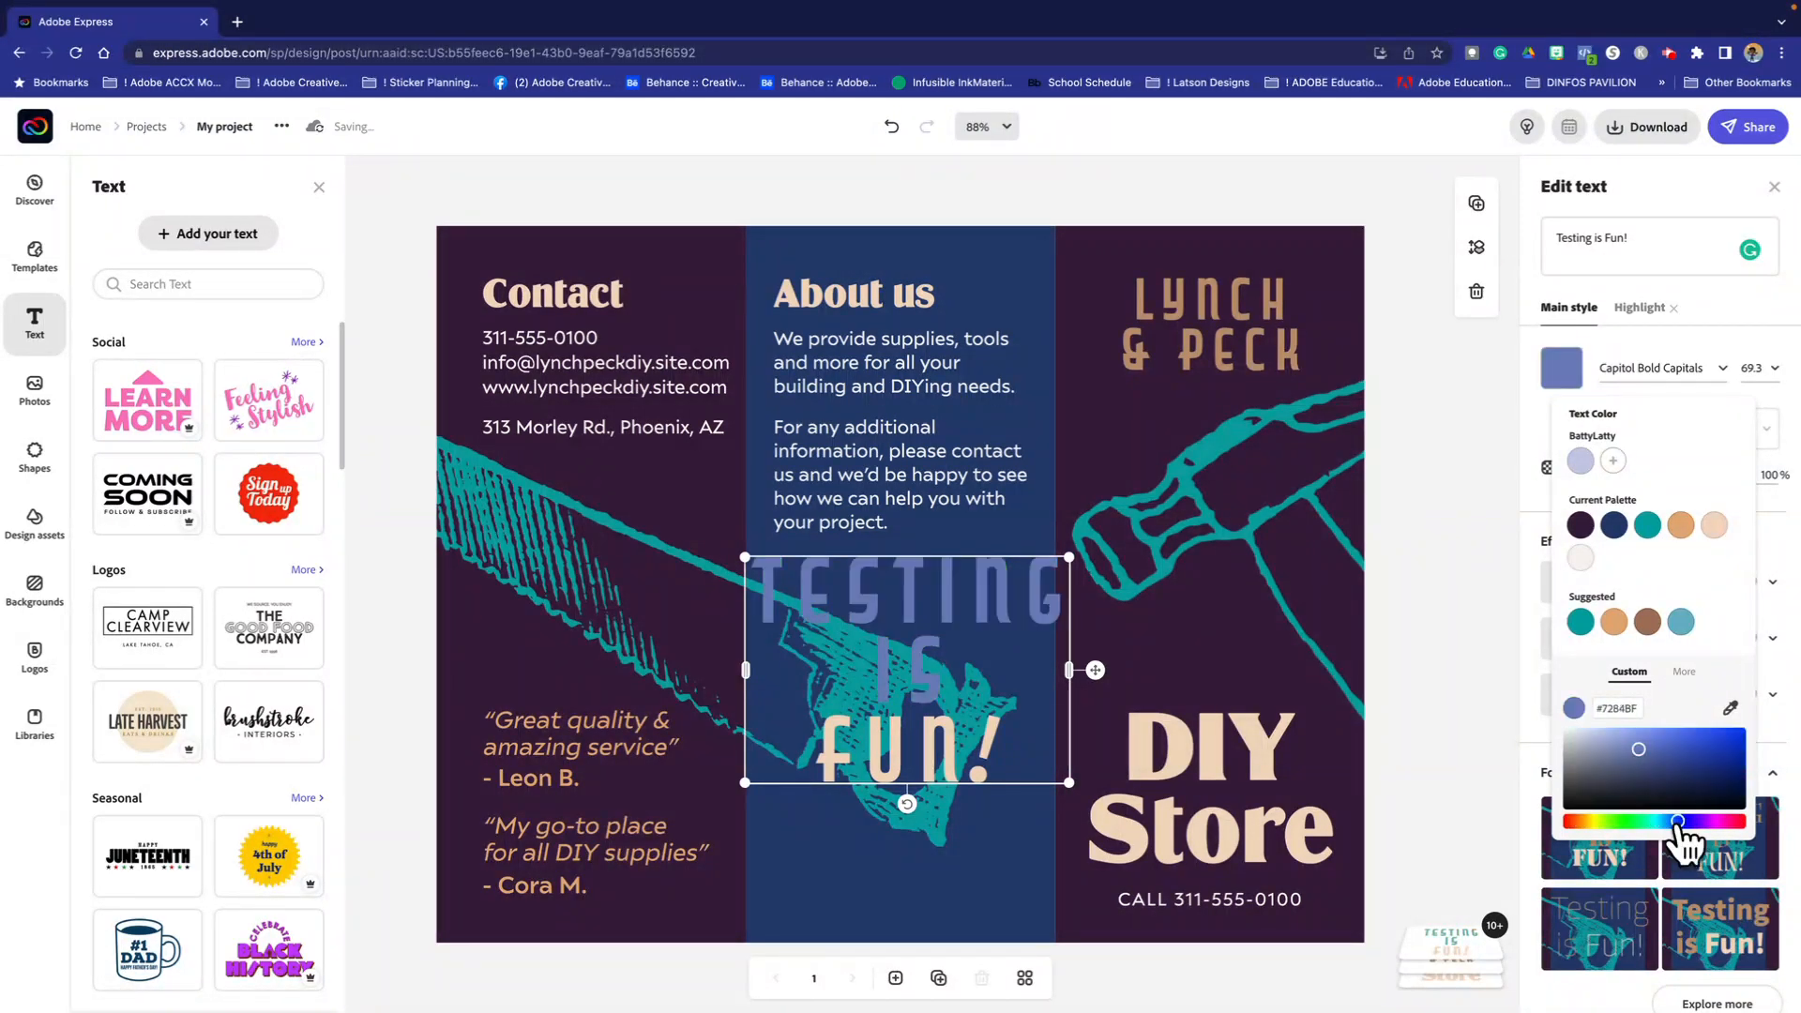
left_click(1585, 820)
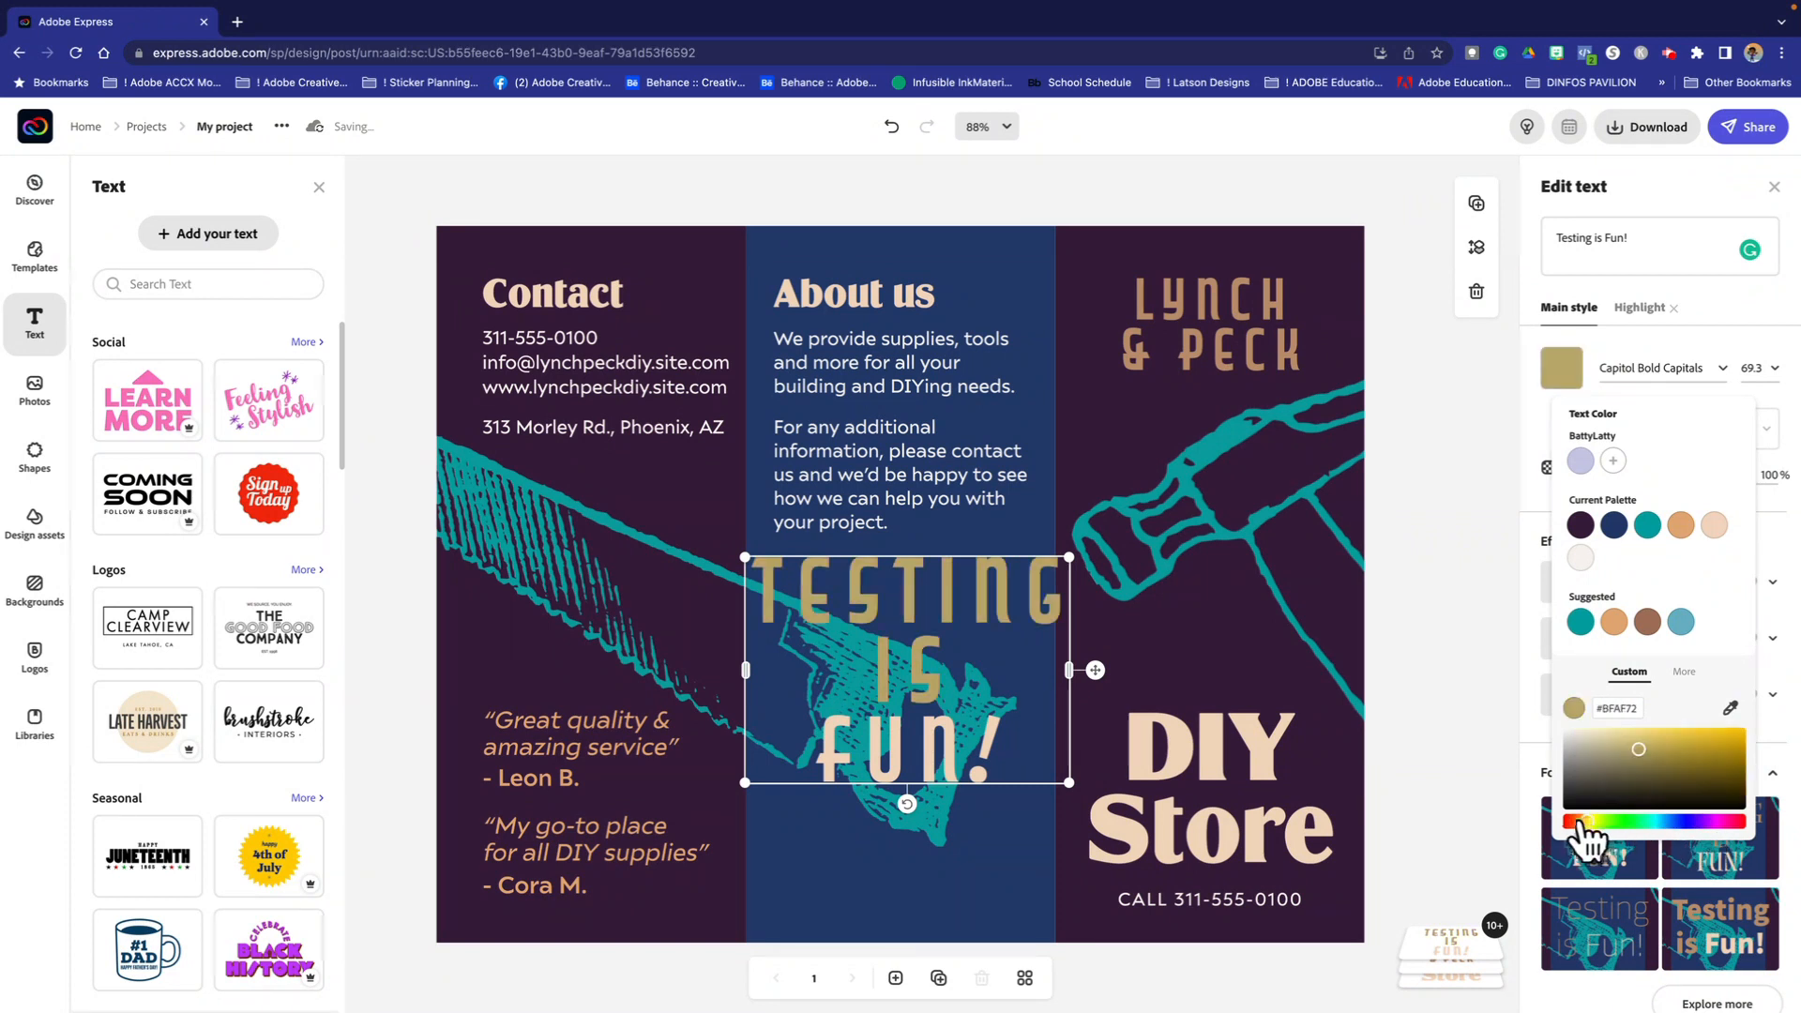
left_click_drag(1635, 748, 1621, 729)
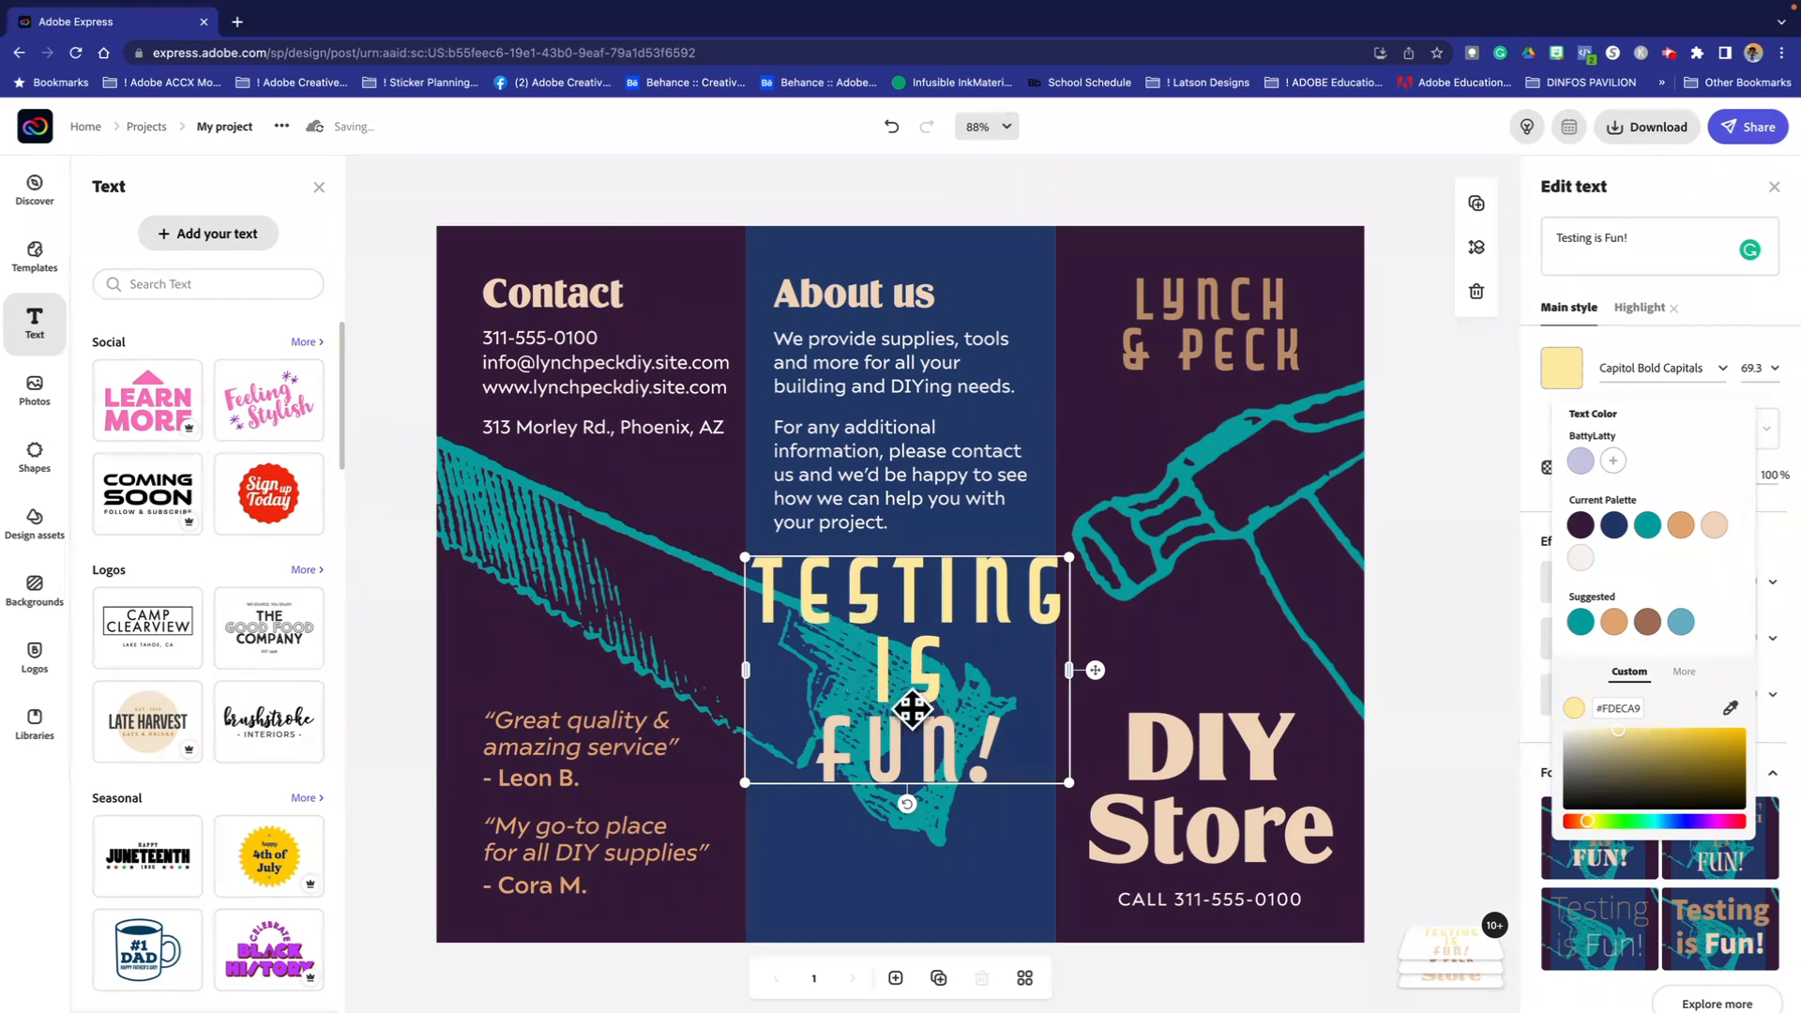
Step: Try dark purple and magenta on the highlighted word "Fun!" and set its colour to lime green #C4FD01
left_click(1643, 308)
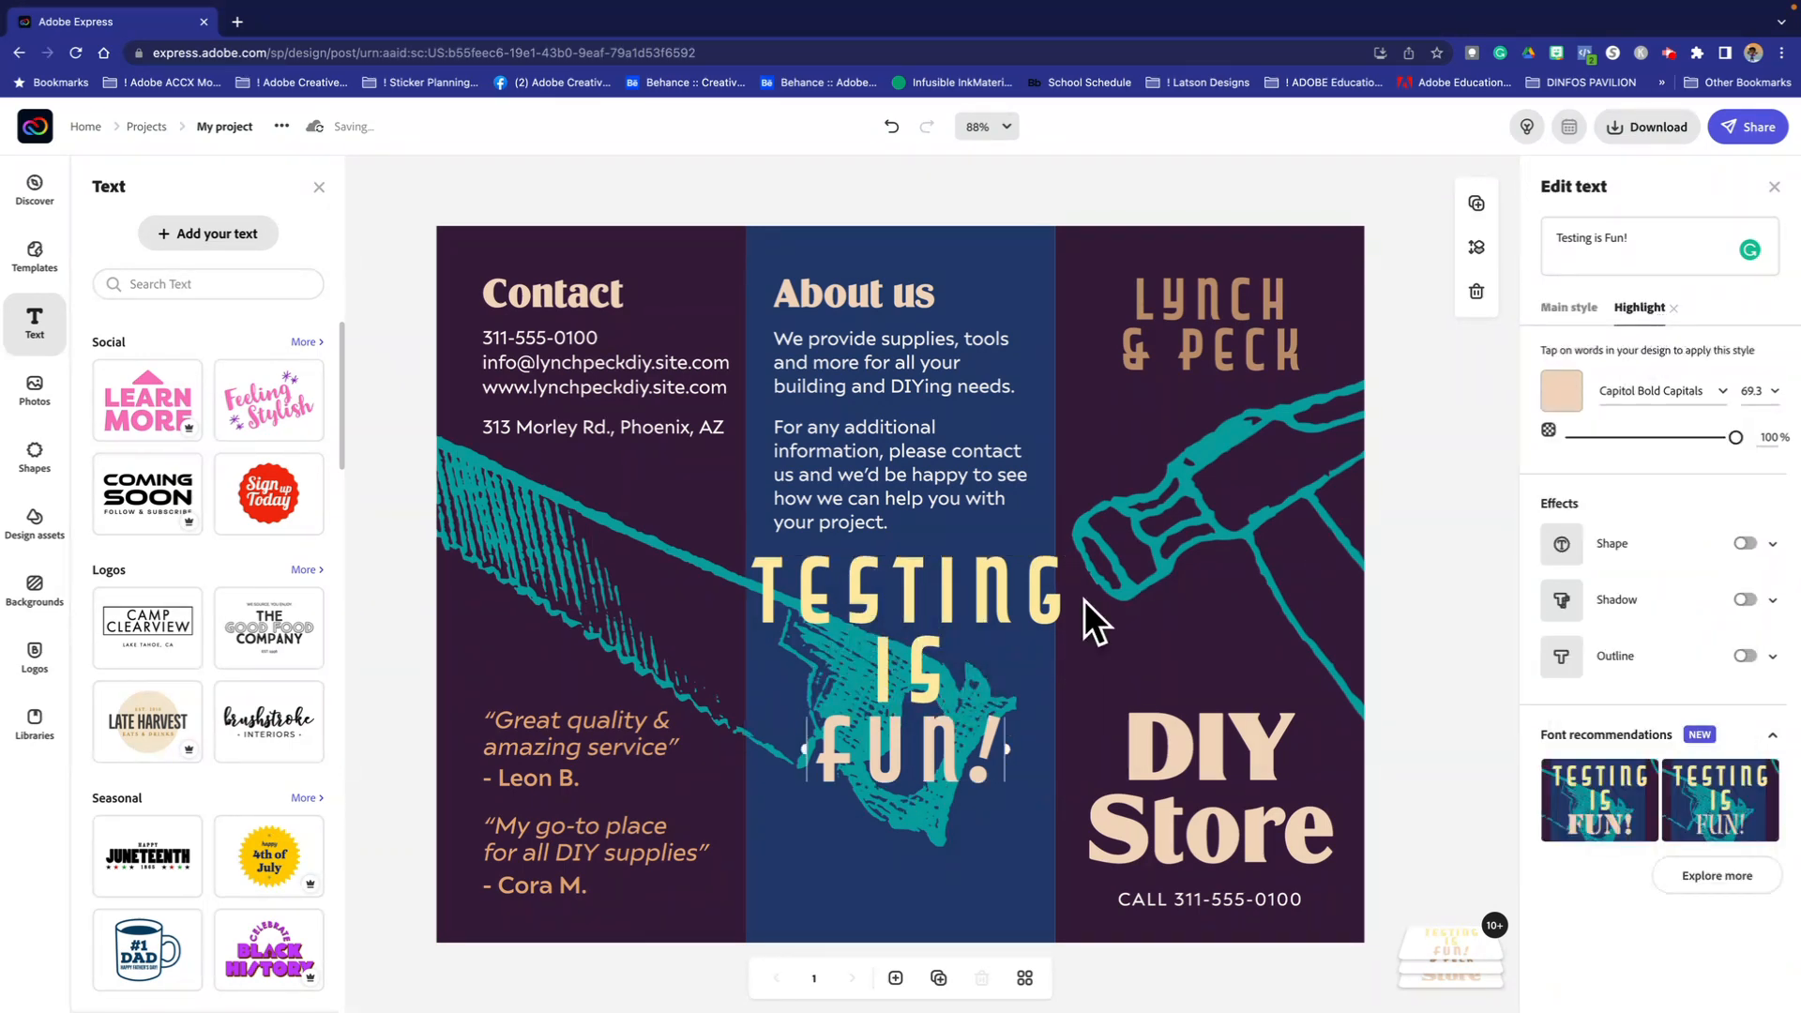
left_click(1561, 390)
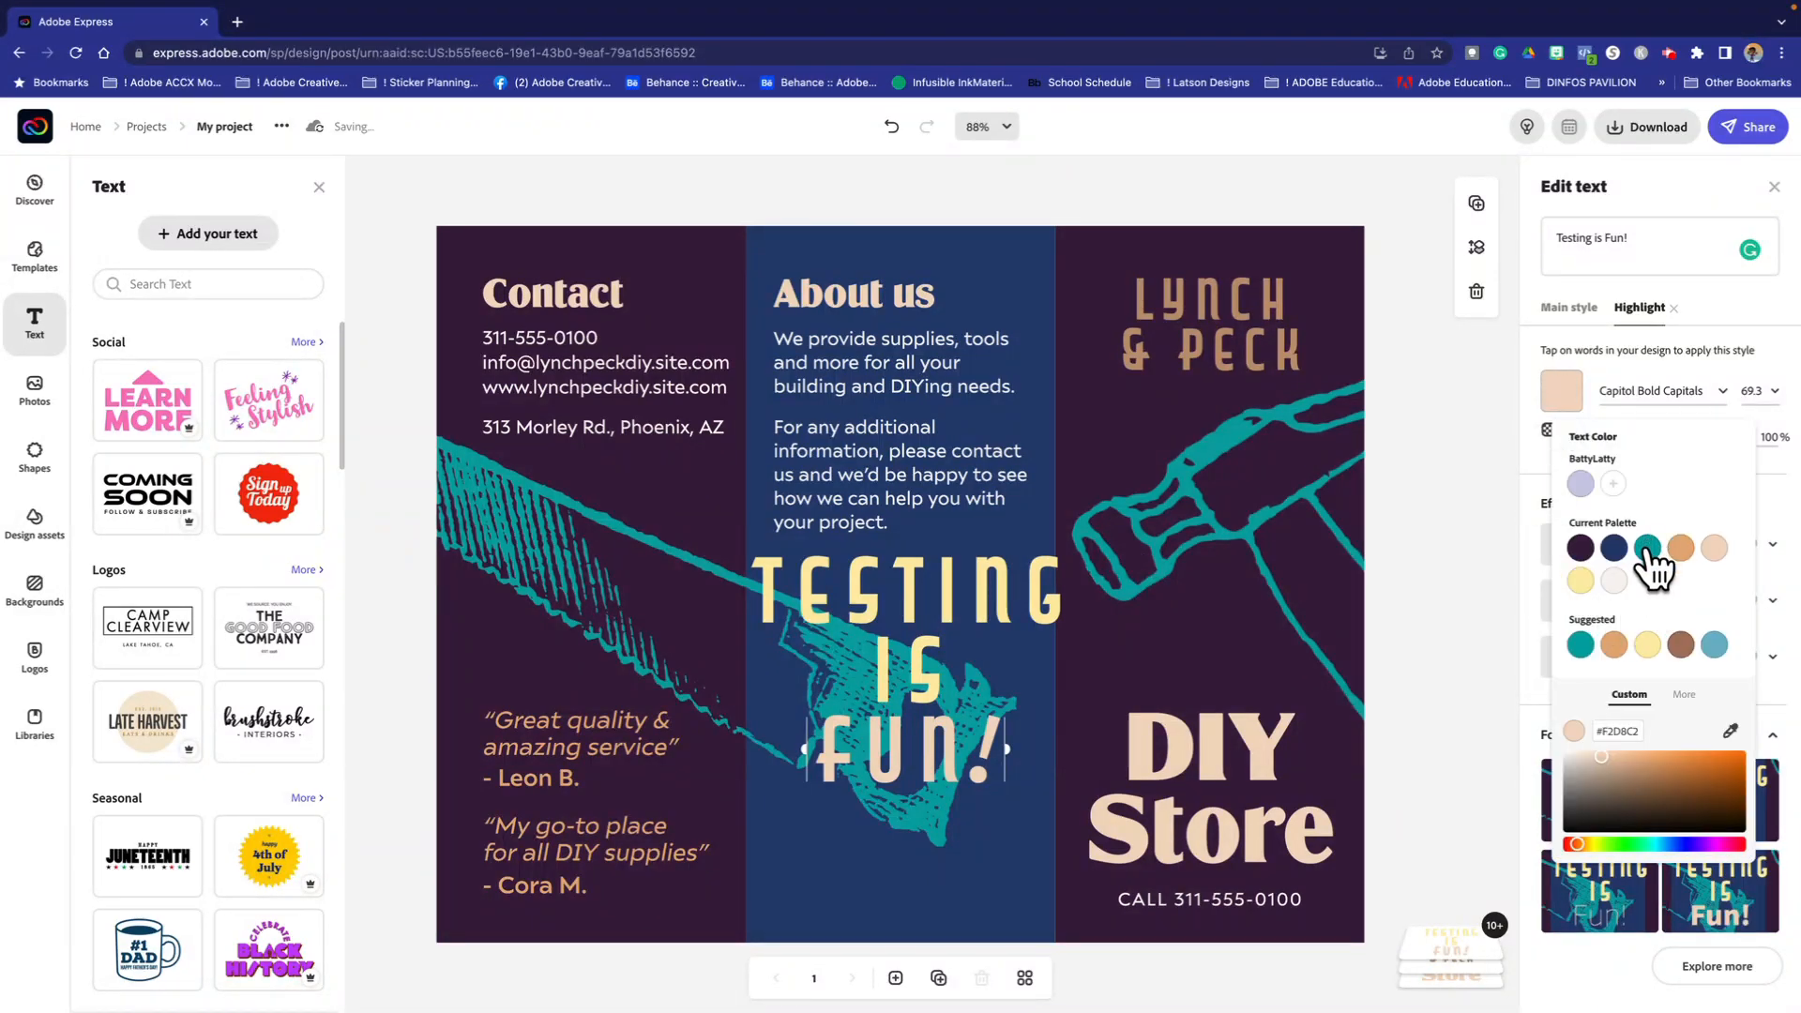
left_click(1581, 548)
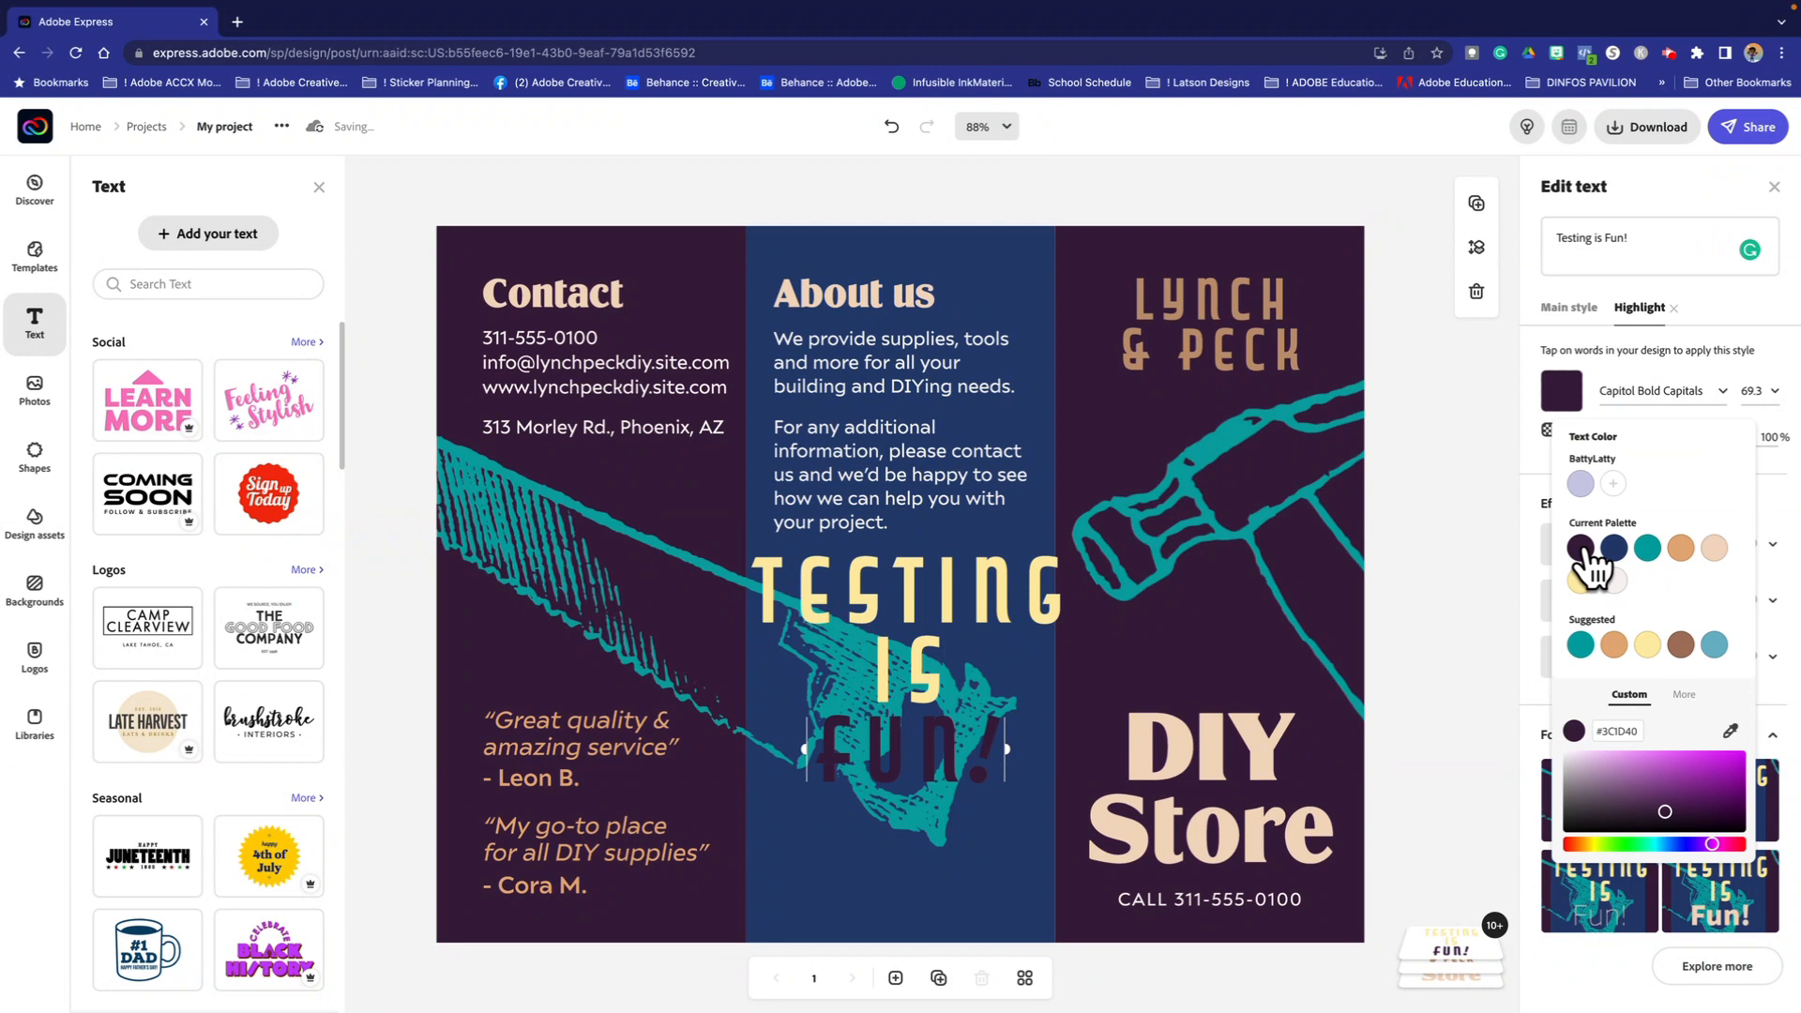
left_click(1692, 764)
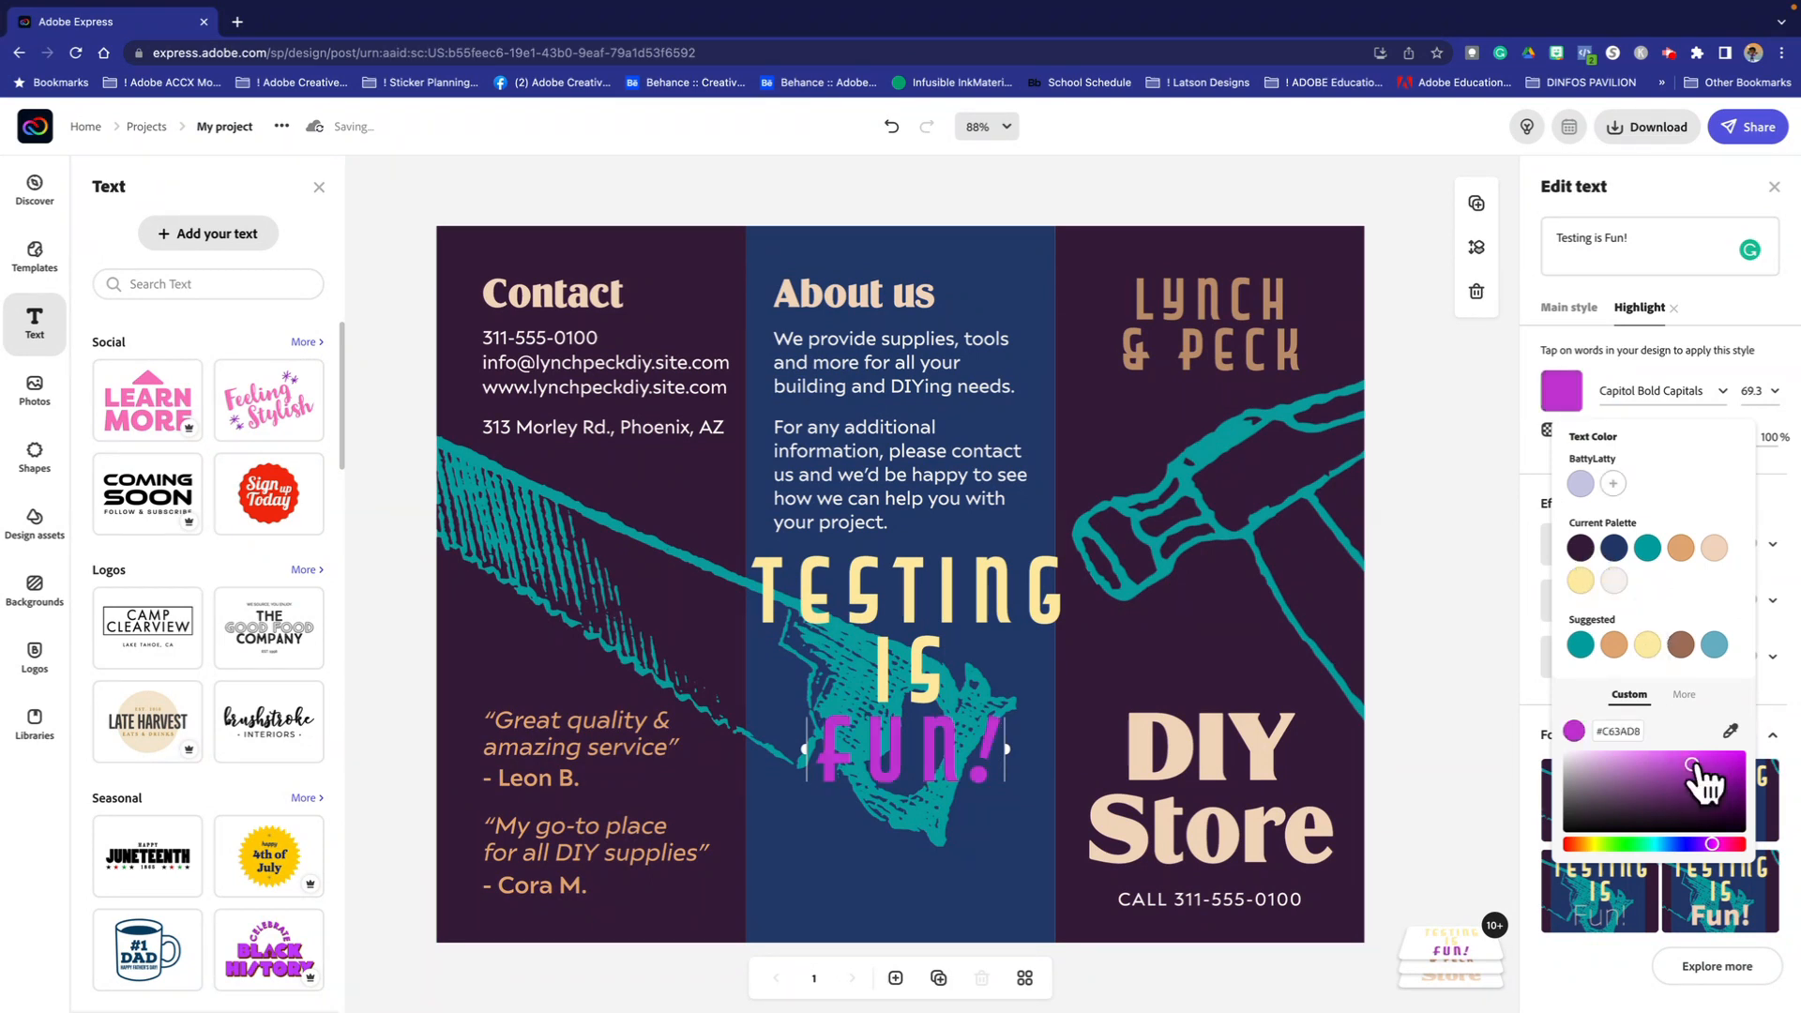
left_click(1724, 756)
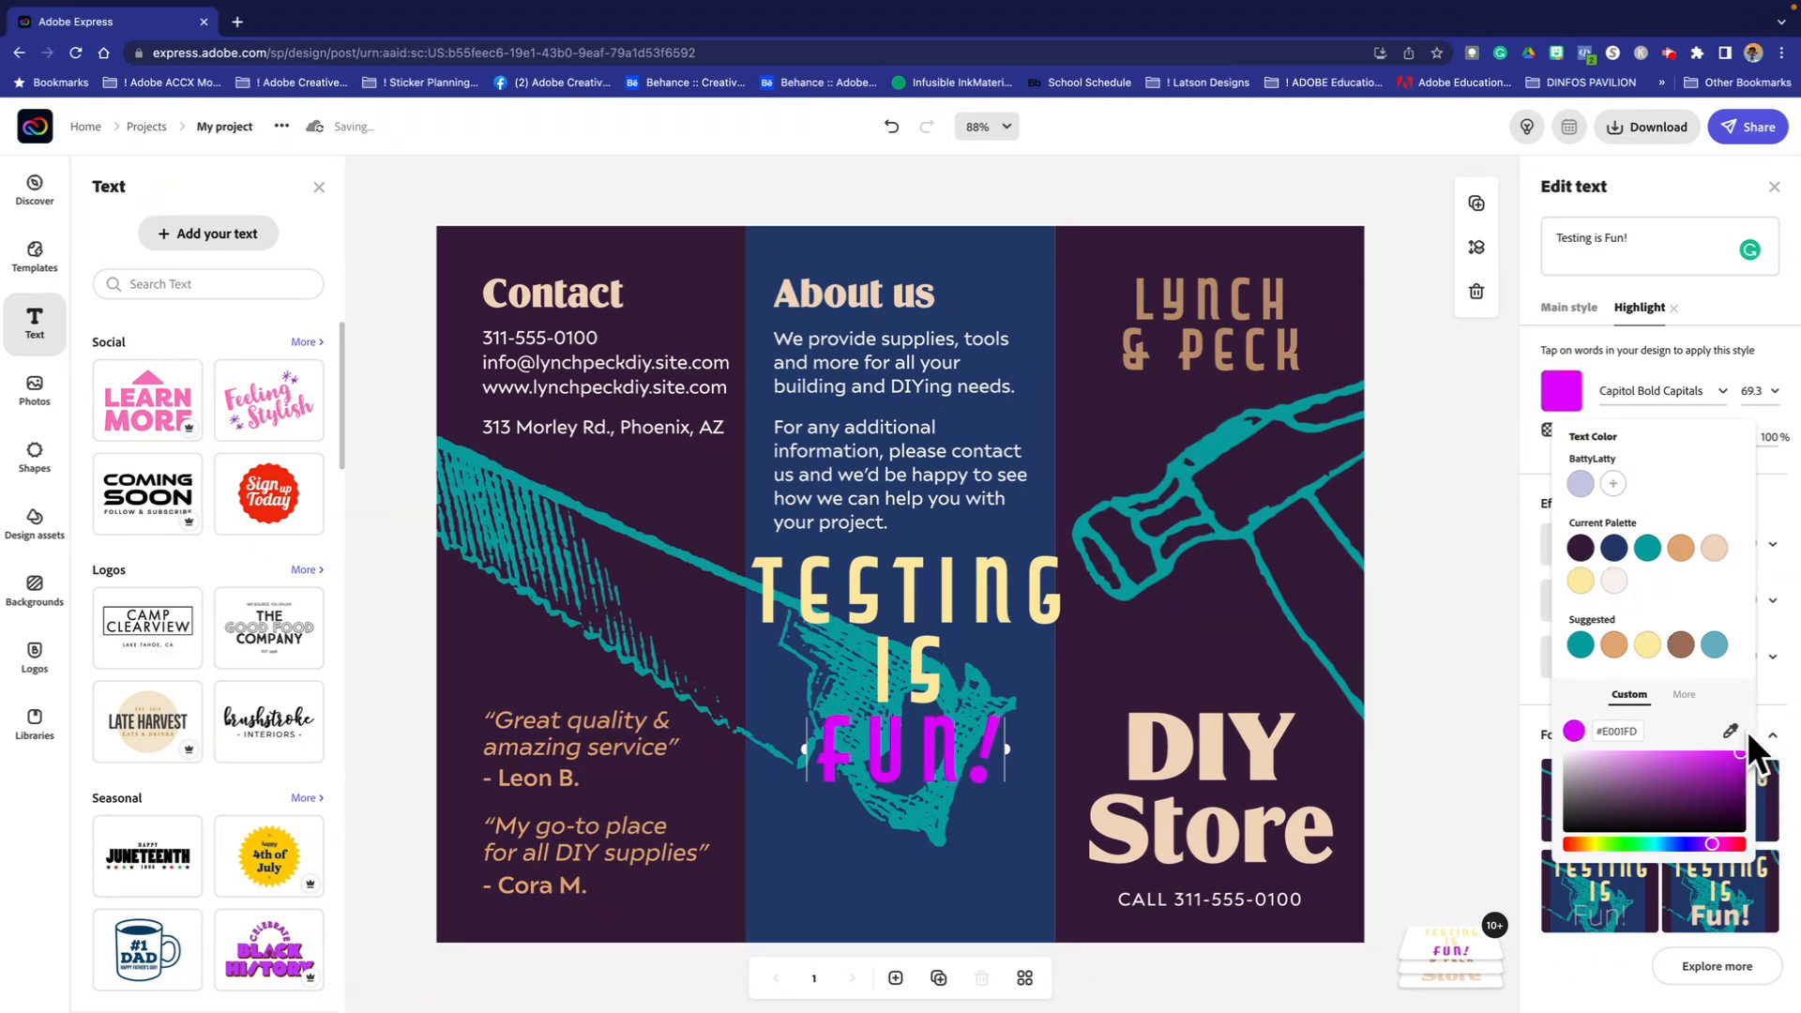
left_click(1601, 843)
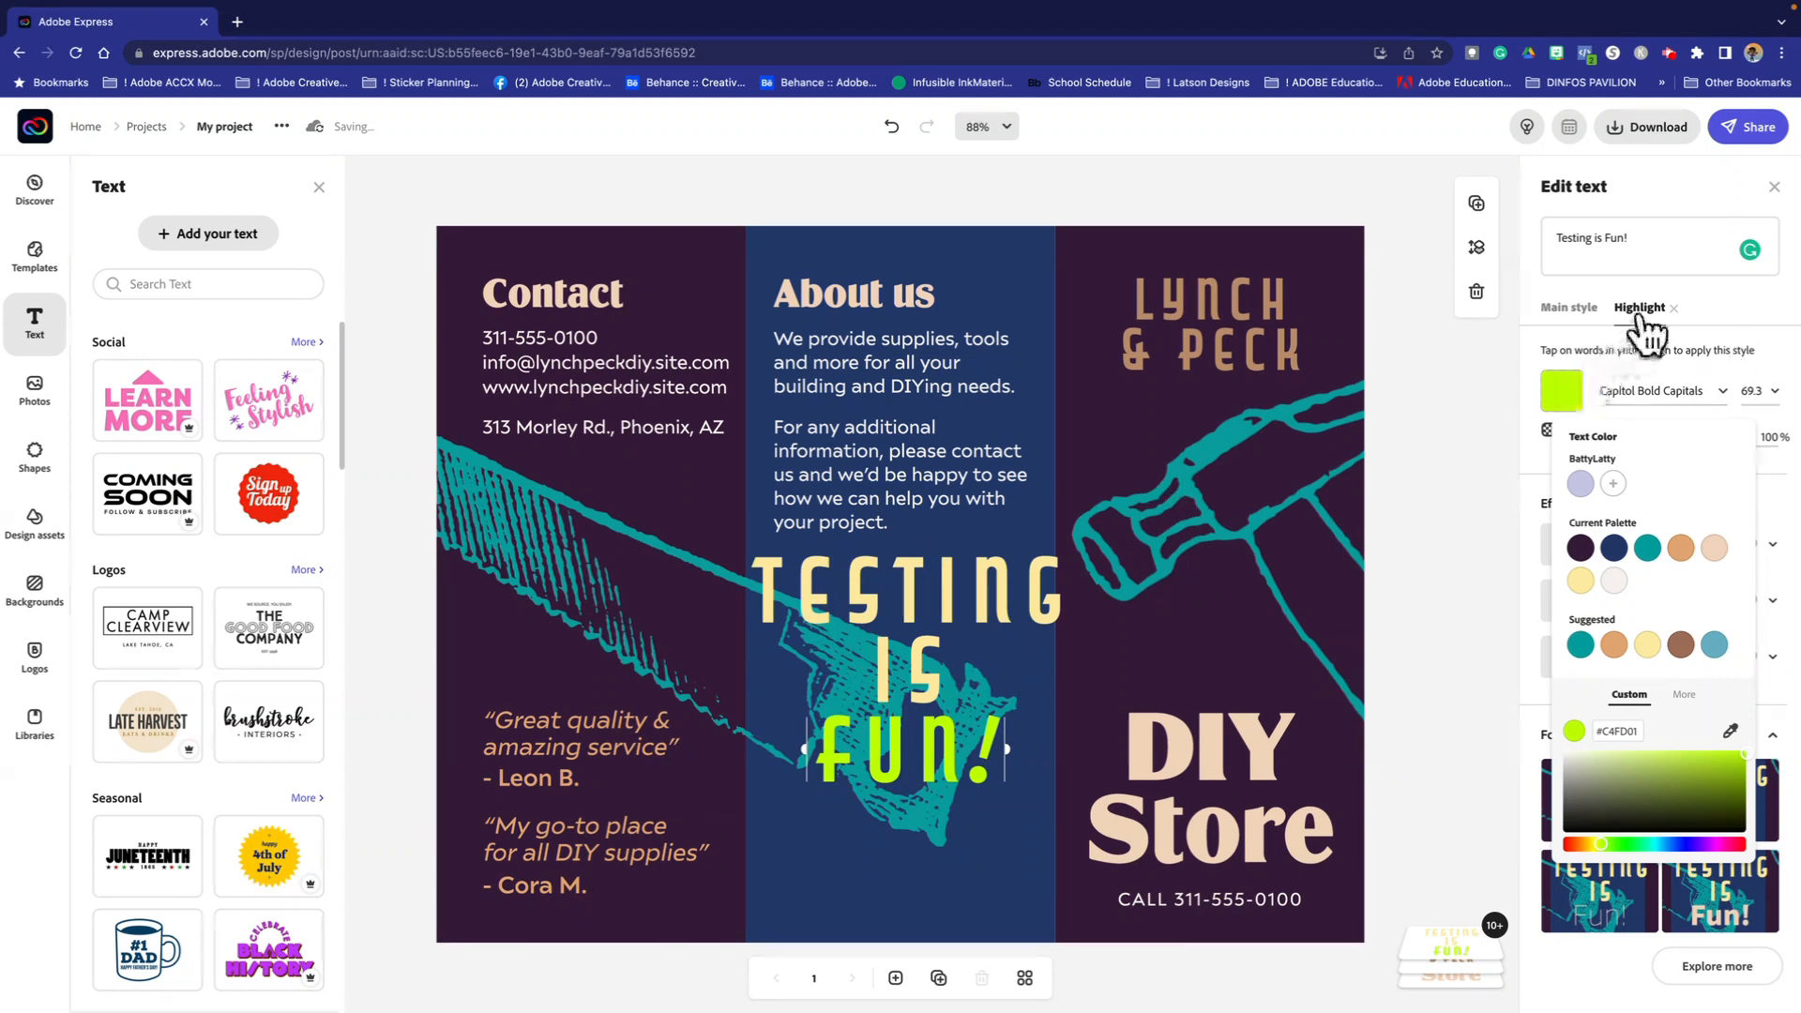
Step: Set the highlighted word's font to Changeling Neo Inline and the main style's font to Cairo Black
left_click(1652, 390)
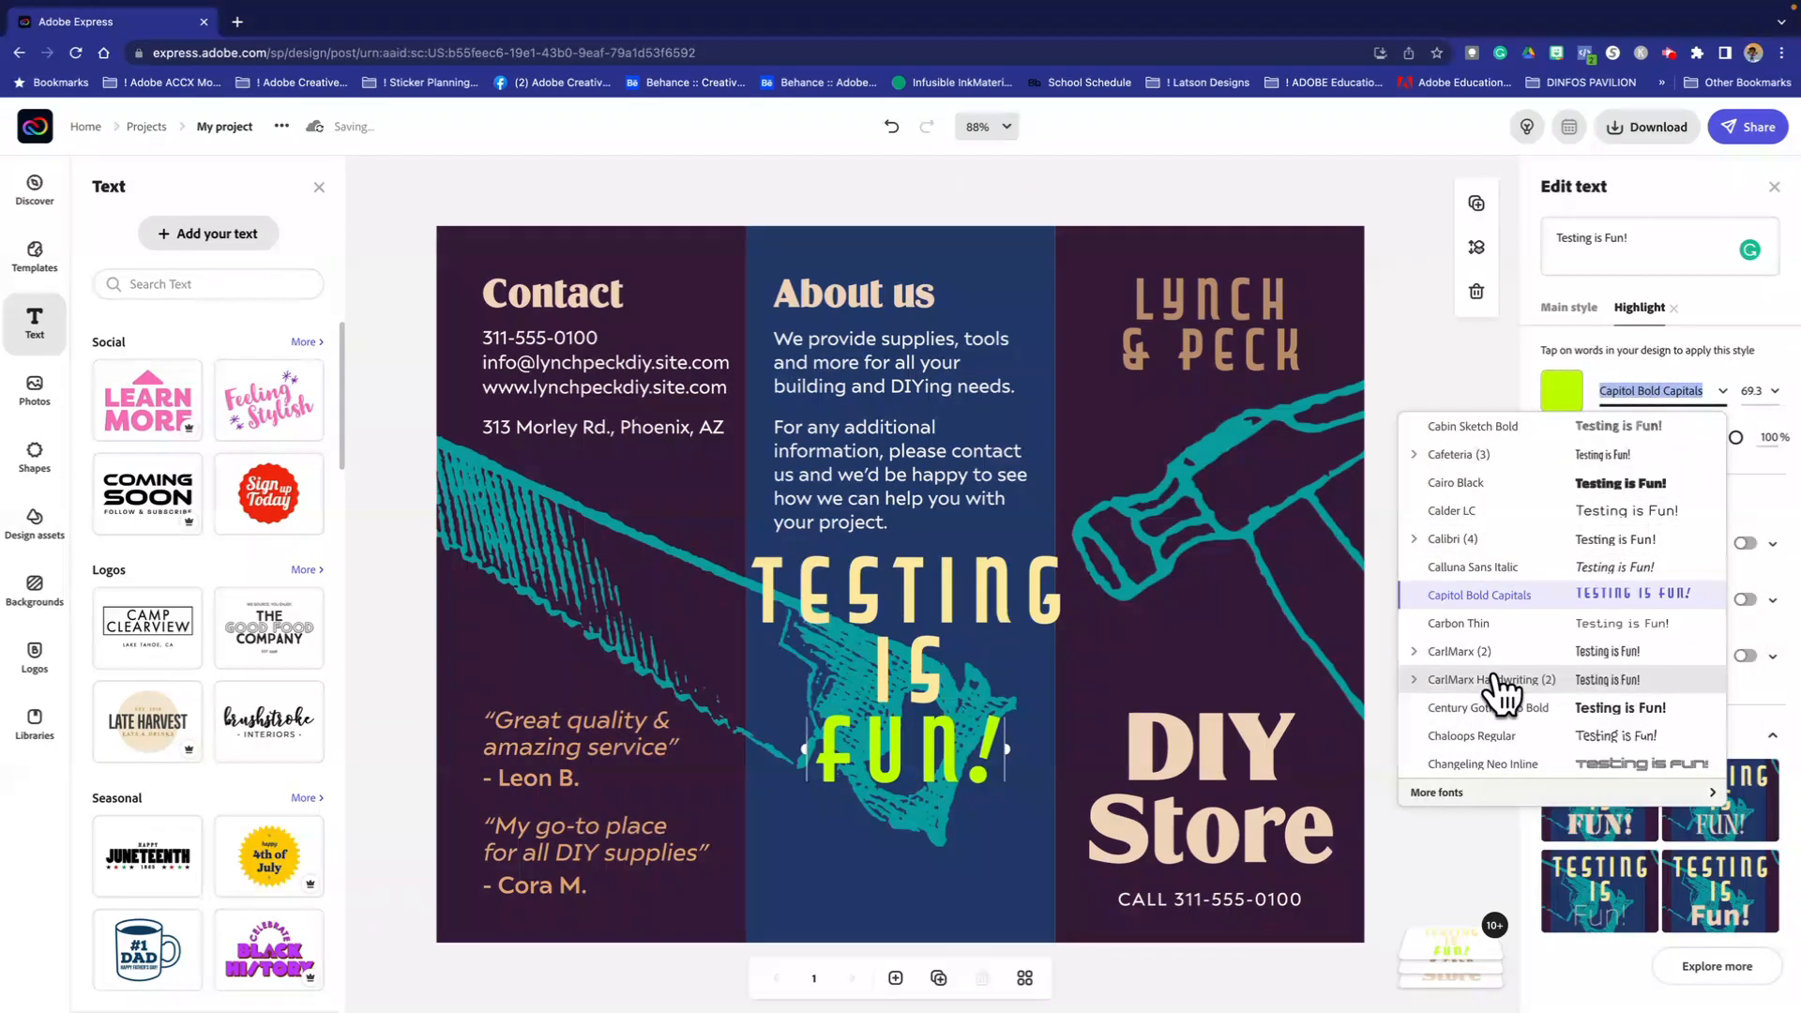
left_click(1528, 765)
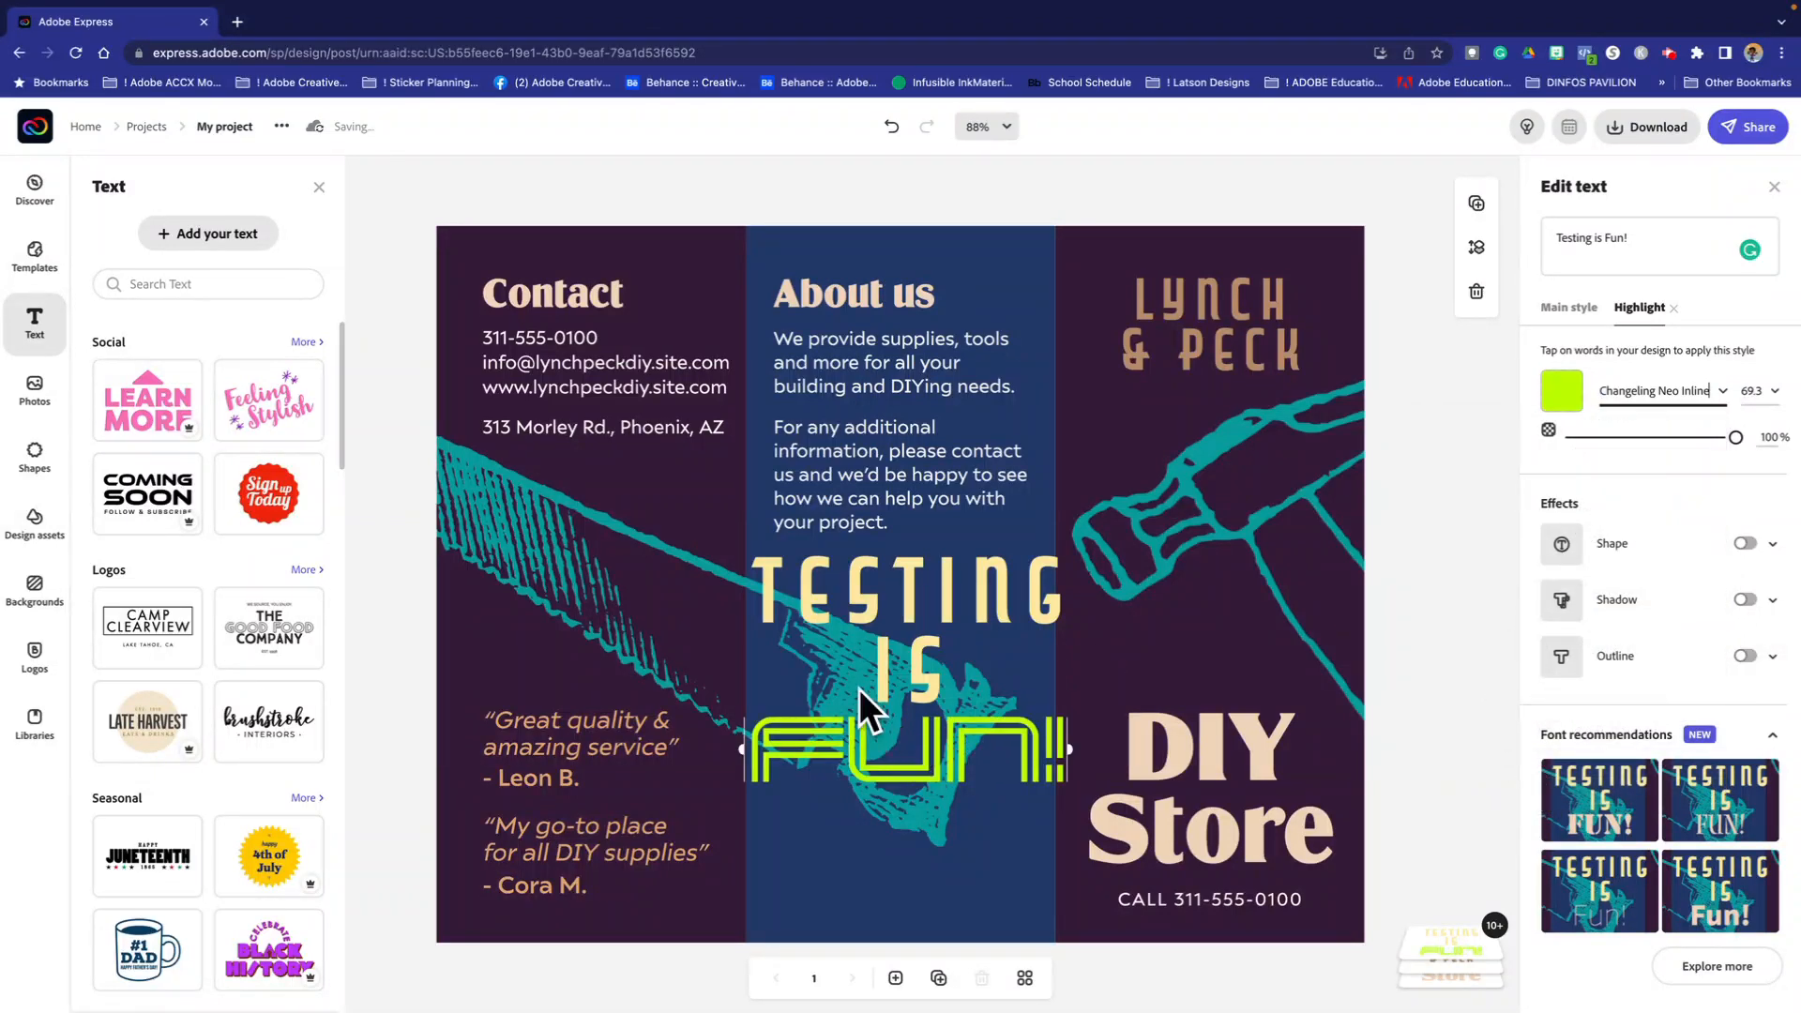
left_click(1571, 308)
left_click(1651, 366)
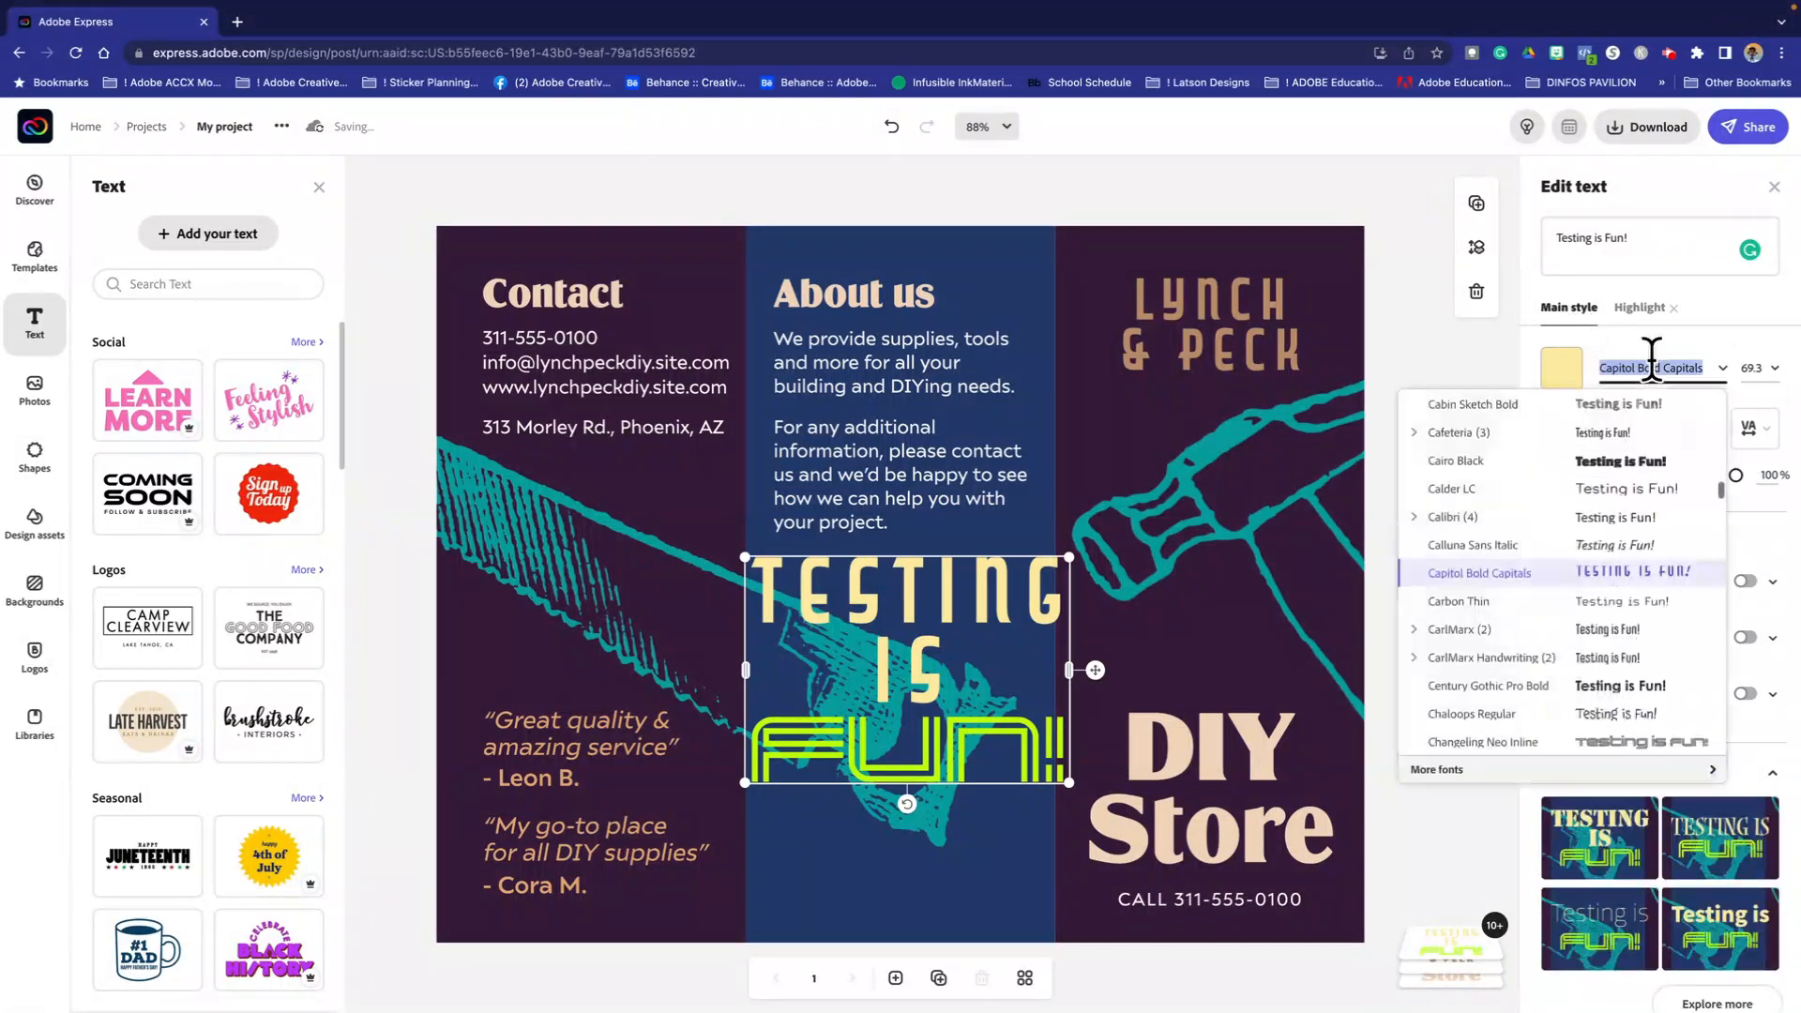
left_click(1614, 461)
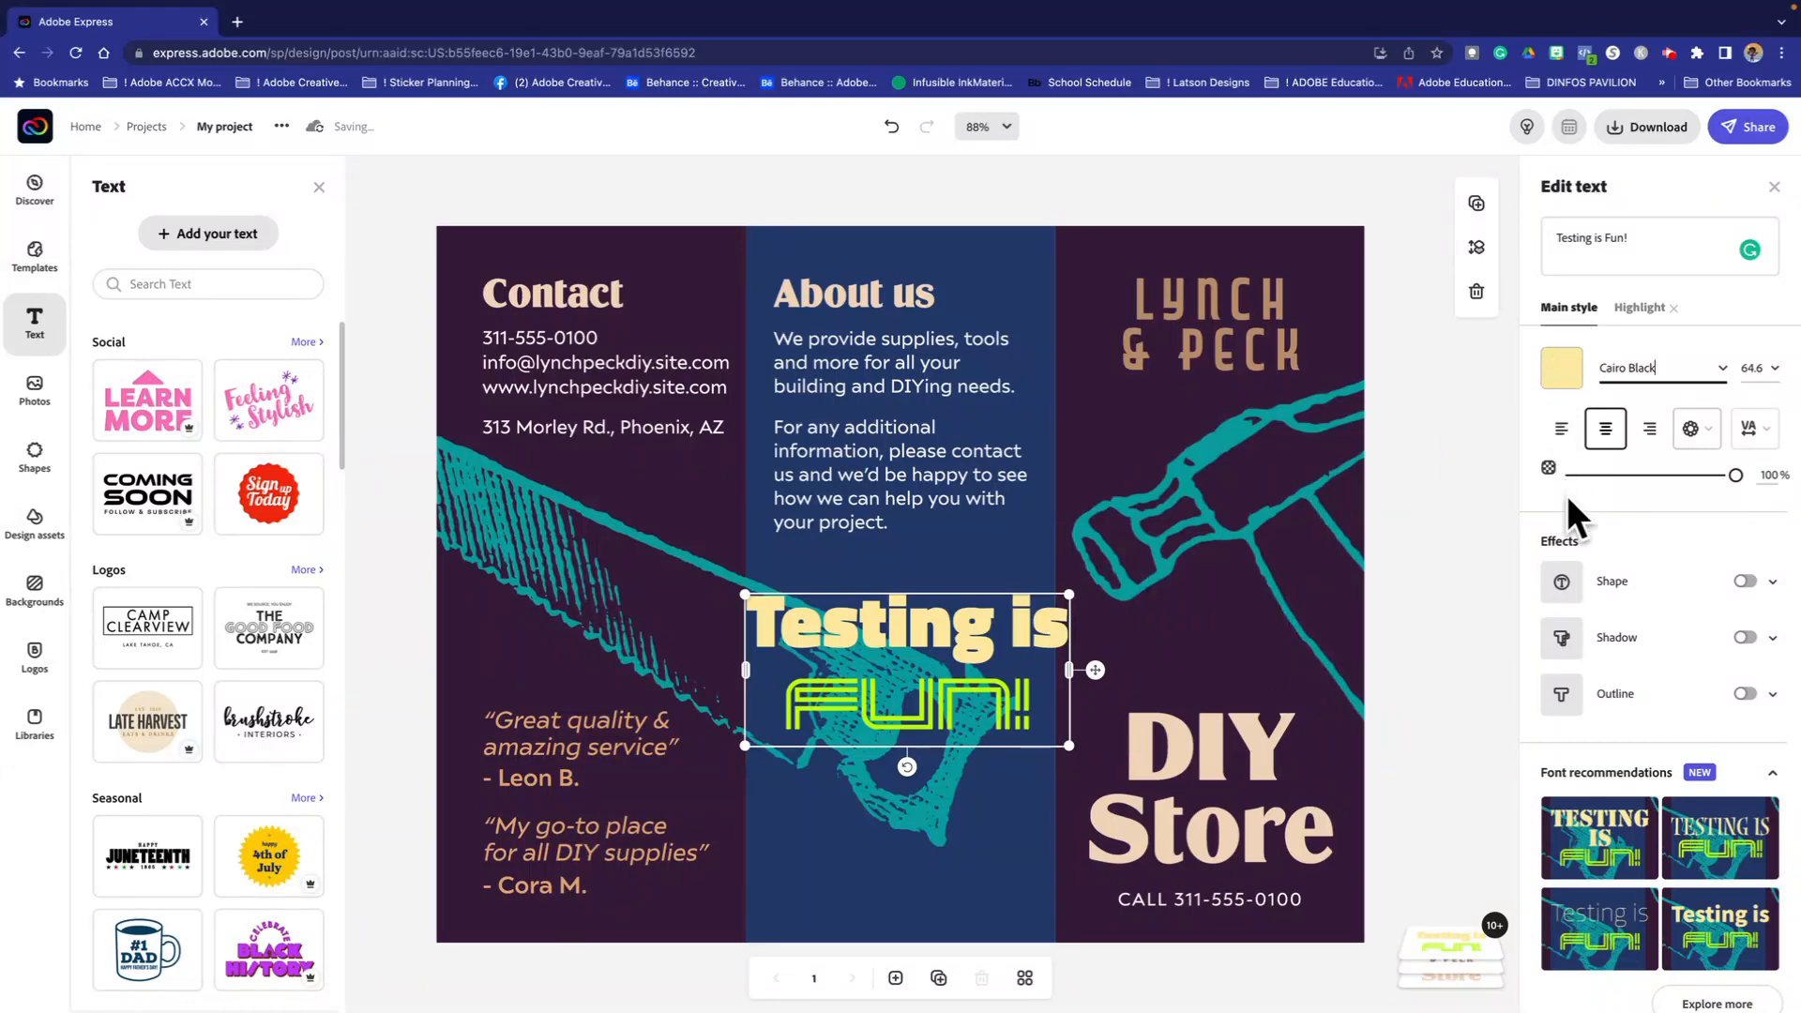
Step: Right-align the "Testing is Fun!" text after trying the other alignments, and set line spacing to 18 and letter spacing to 14
left_click(1561, 431)
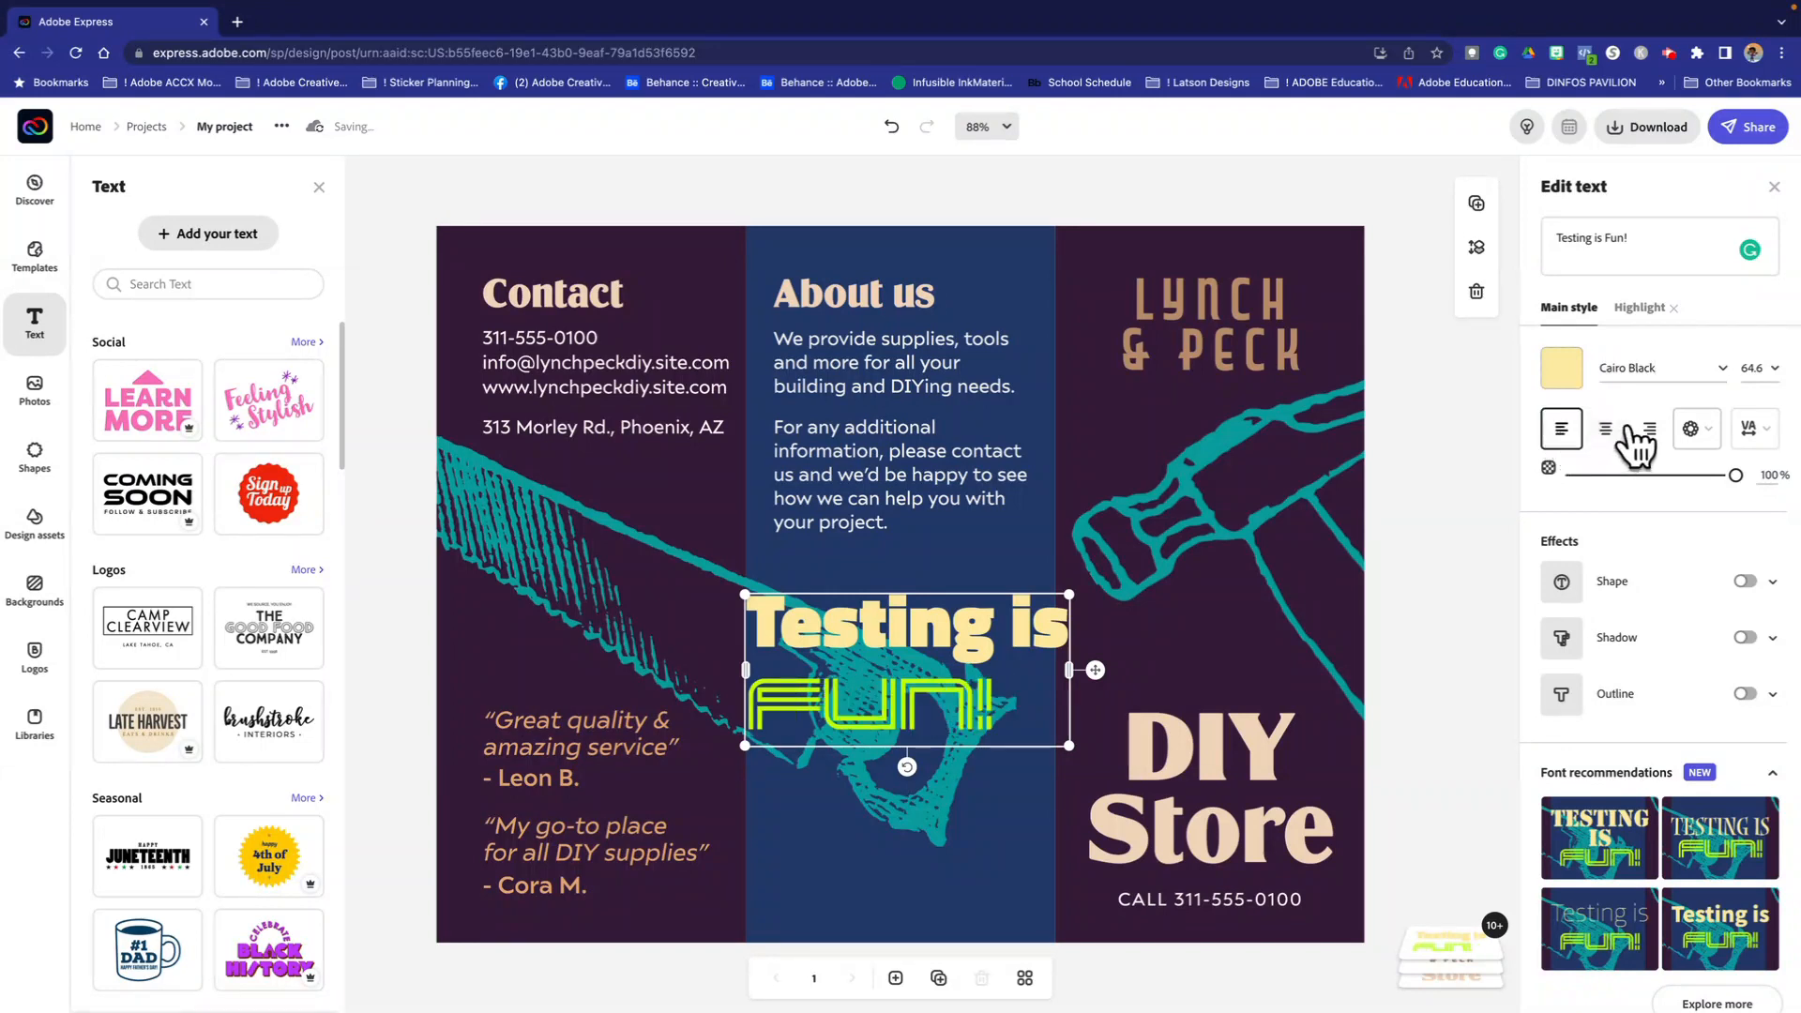
left_click(1607, 433)
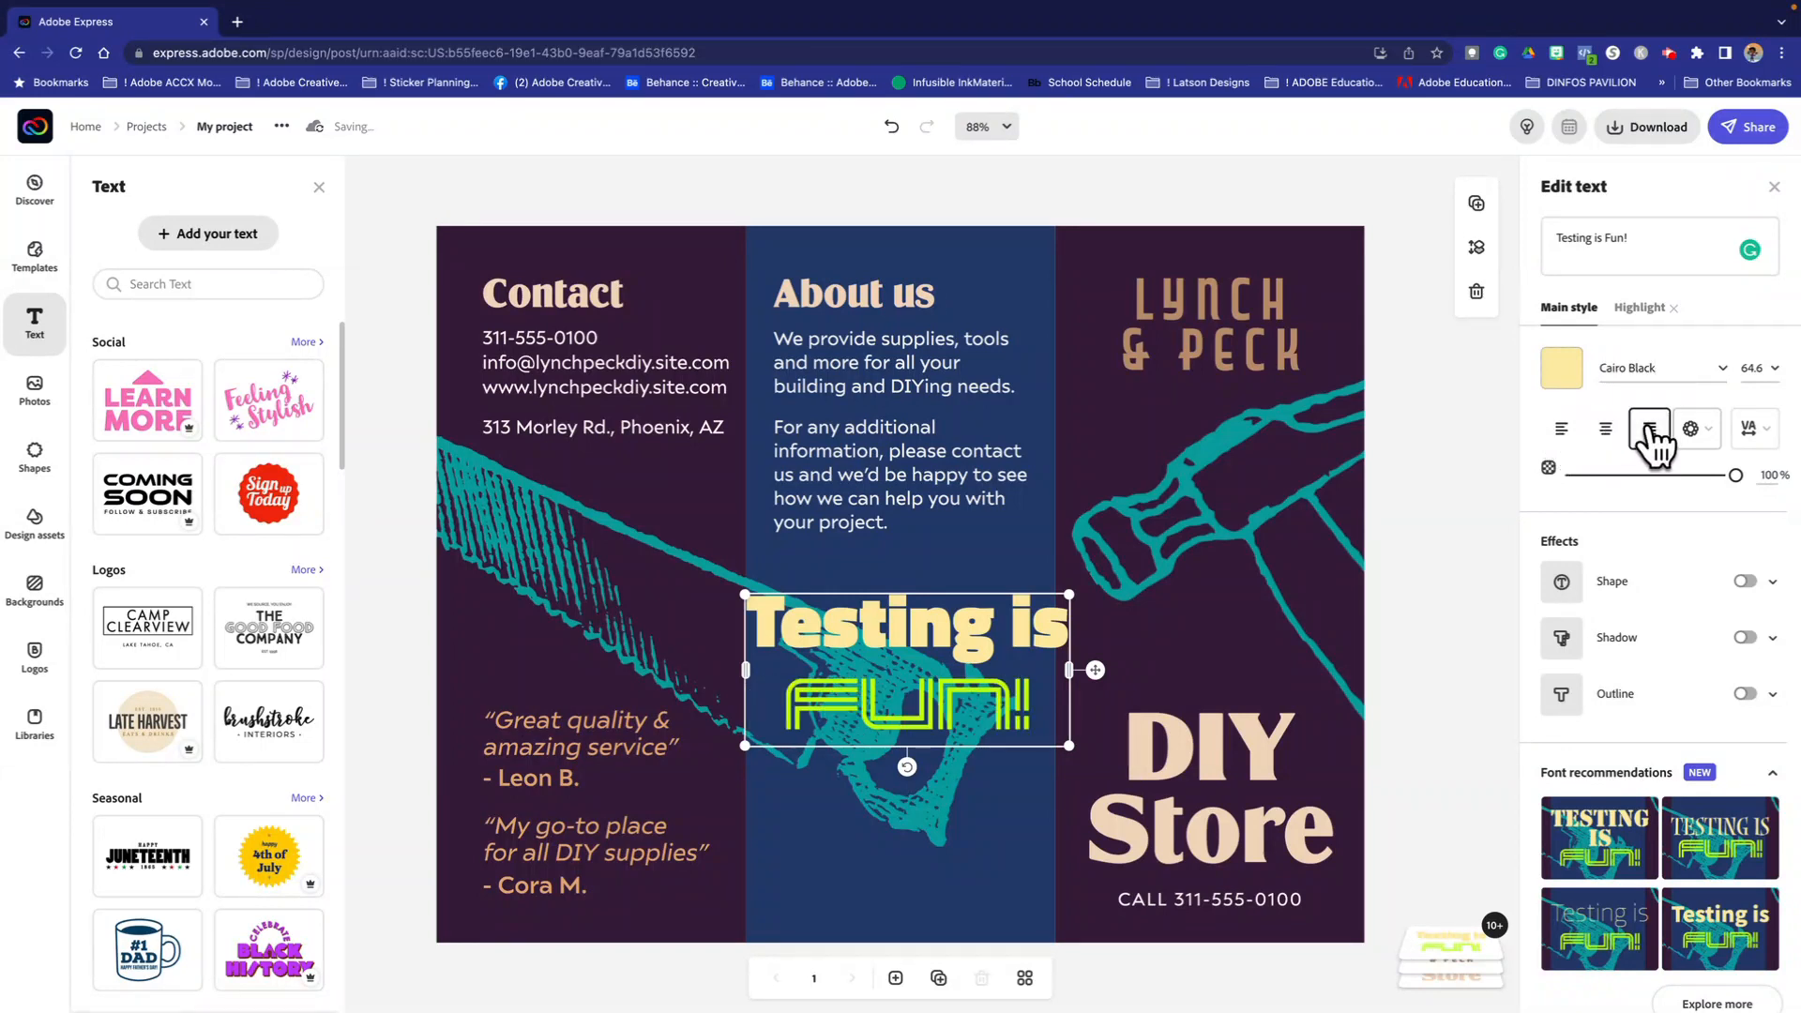
left_click(1649, 429)
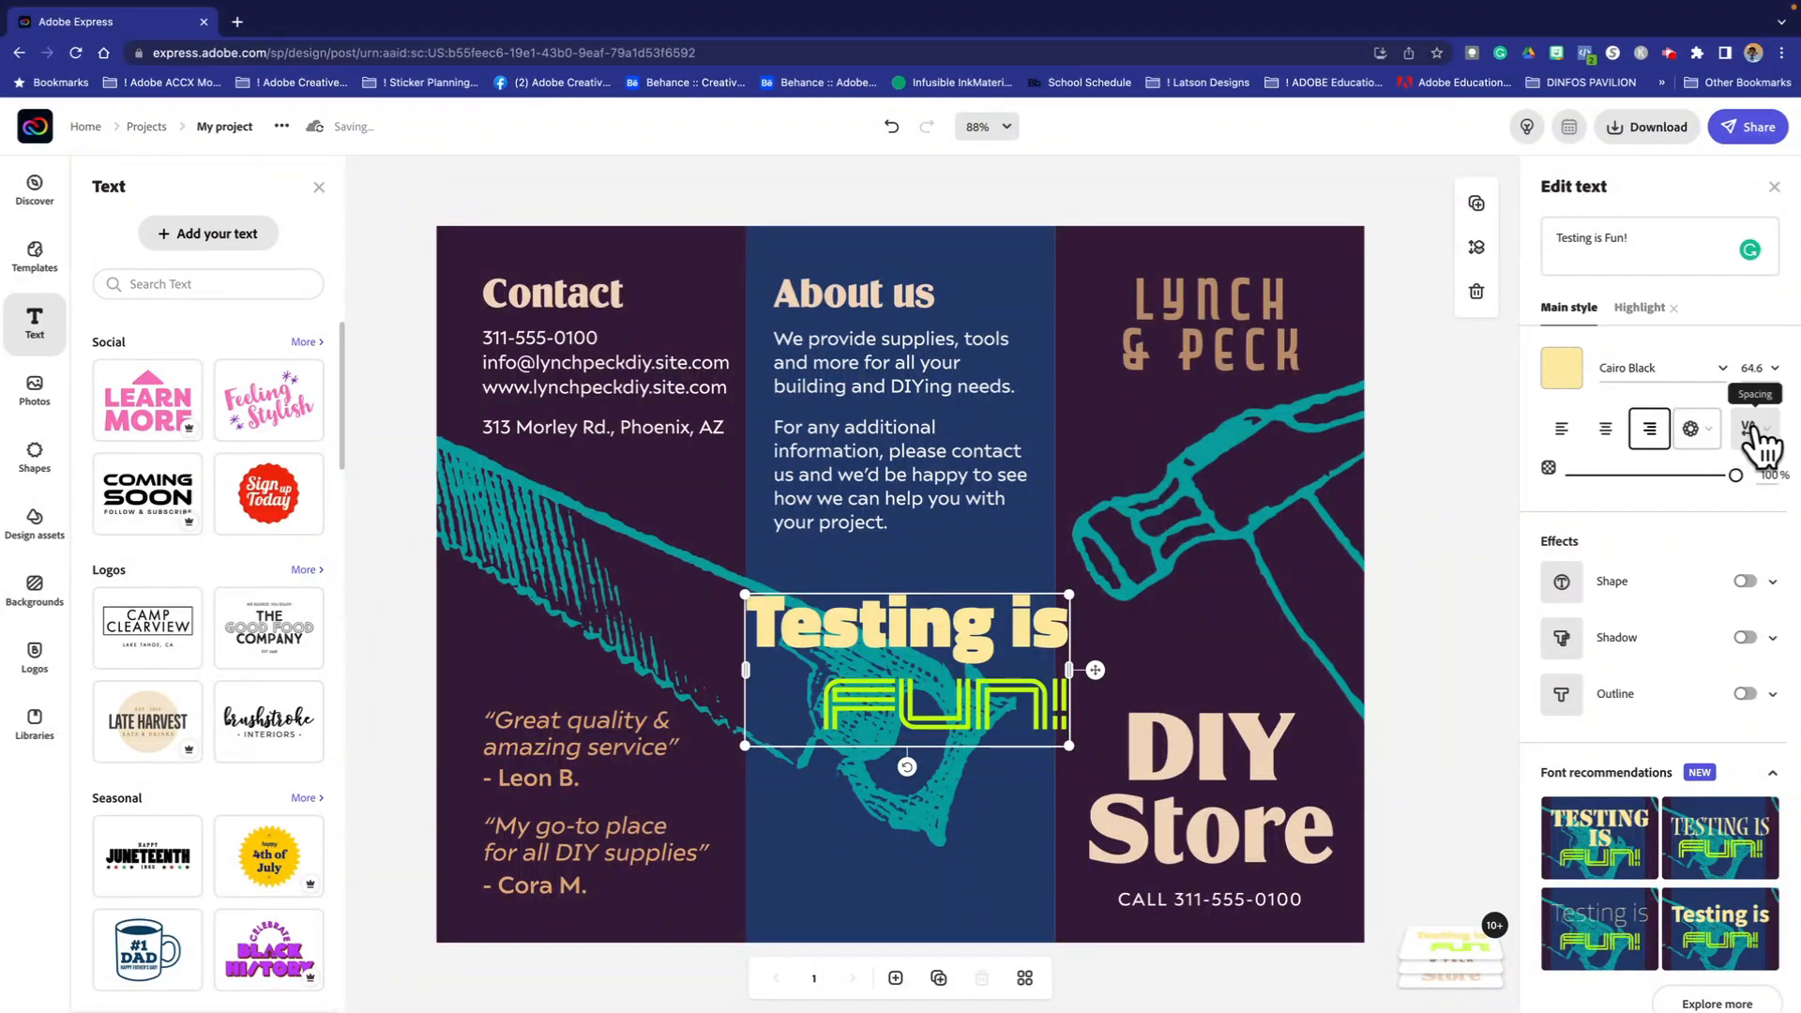
left_click(1752, 432)
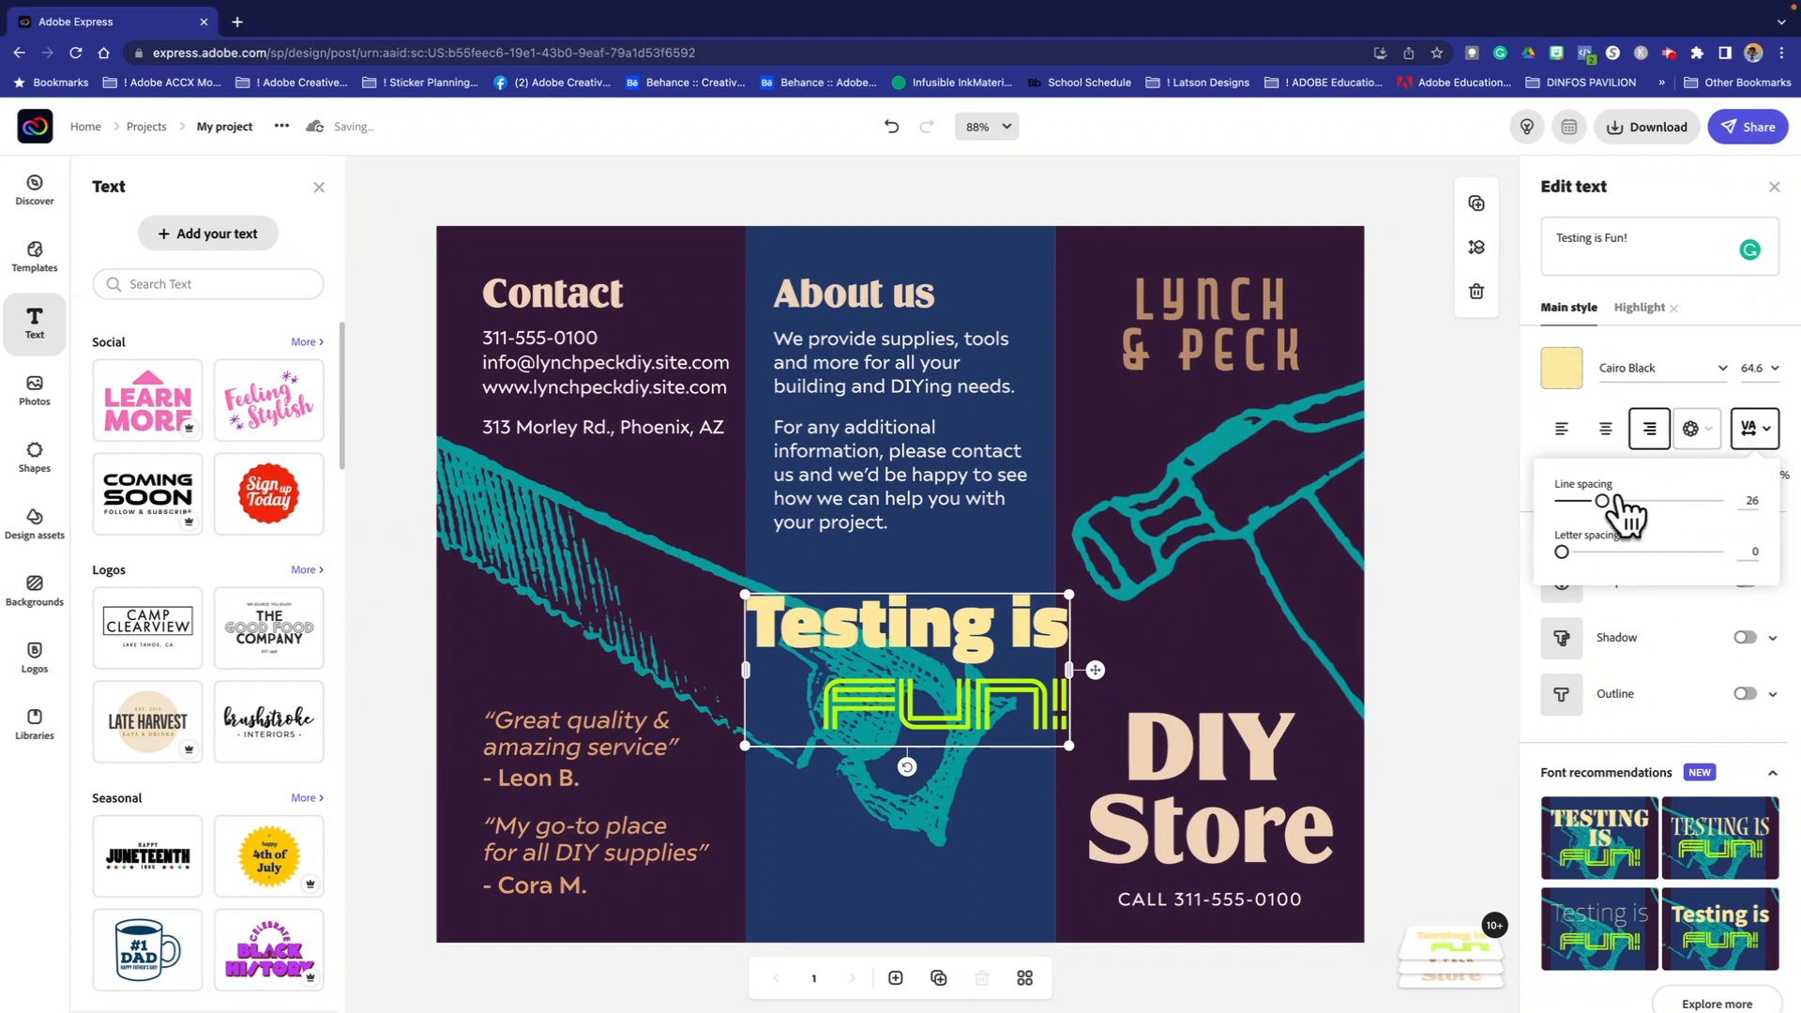
left_click_drag(1609, 498, 1587, 551)
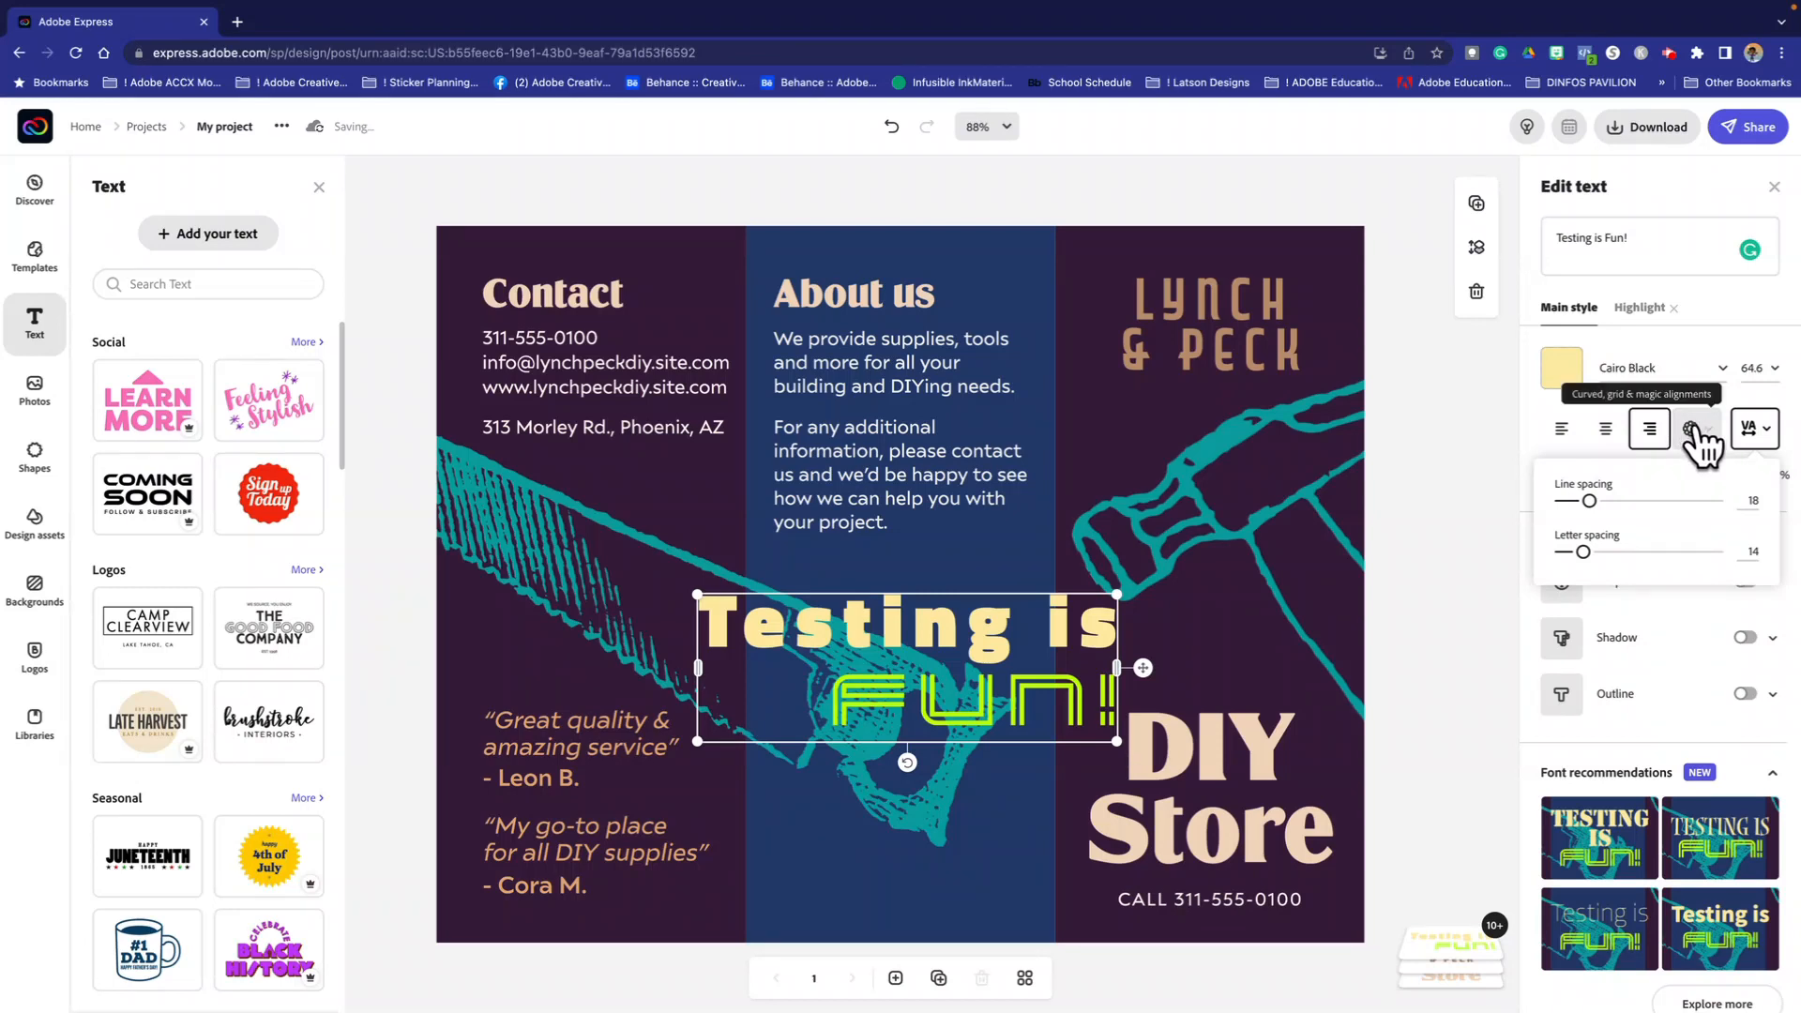
Step: Try the three curved layouts and the three grid layouts on the "Testing is Fun!" text
left_click(1692, 429)
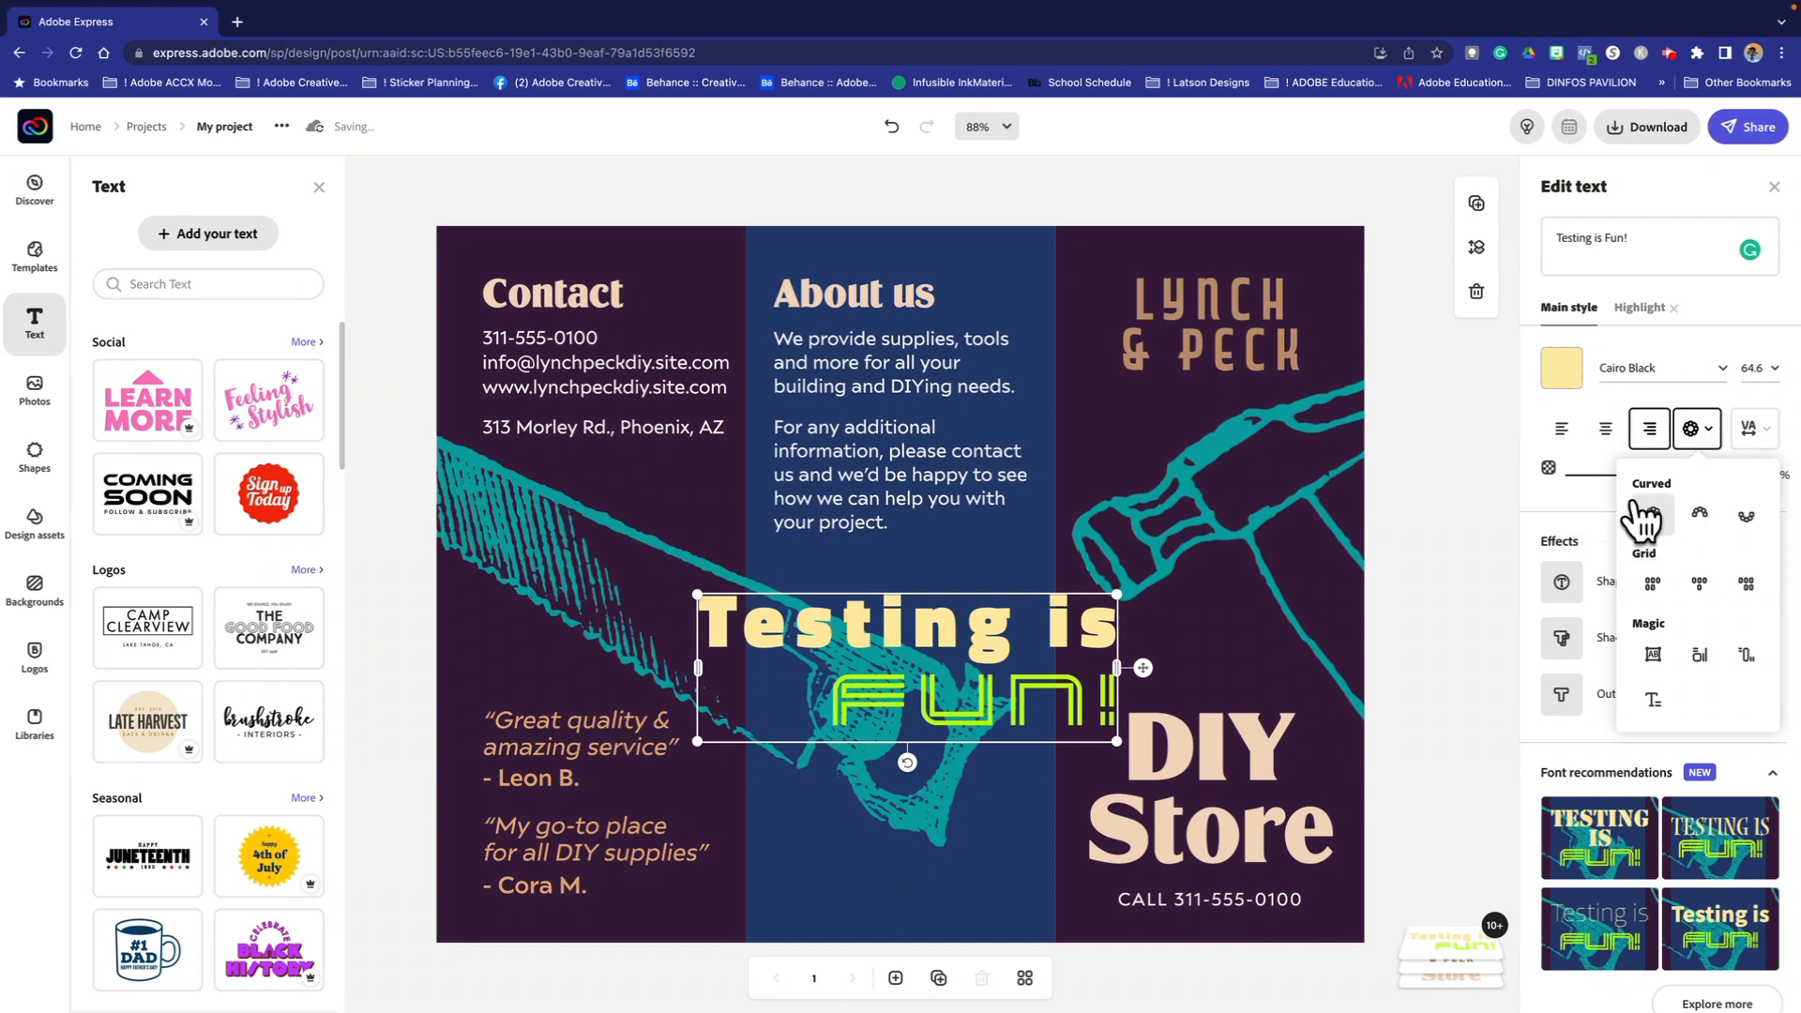
left_click(1655, 518)
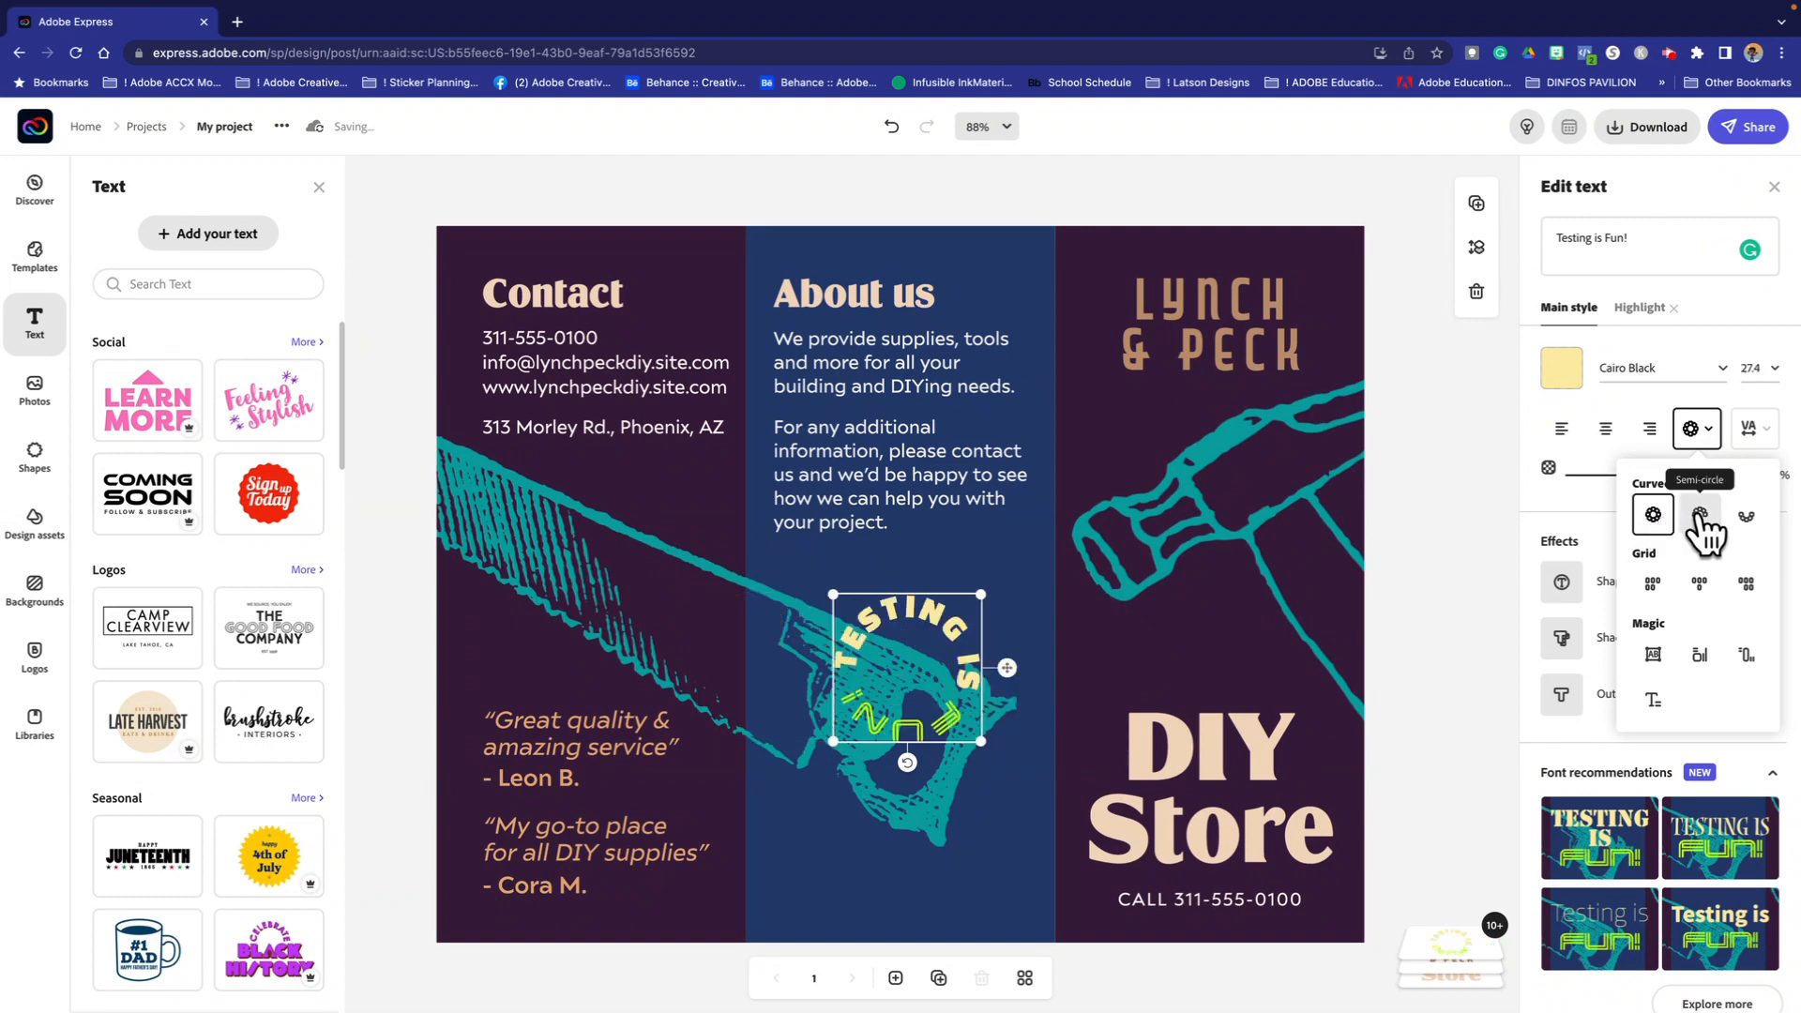
left_click(1700, 516)
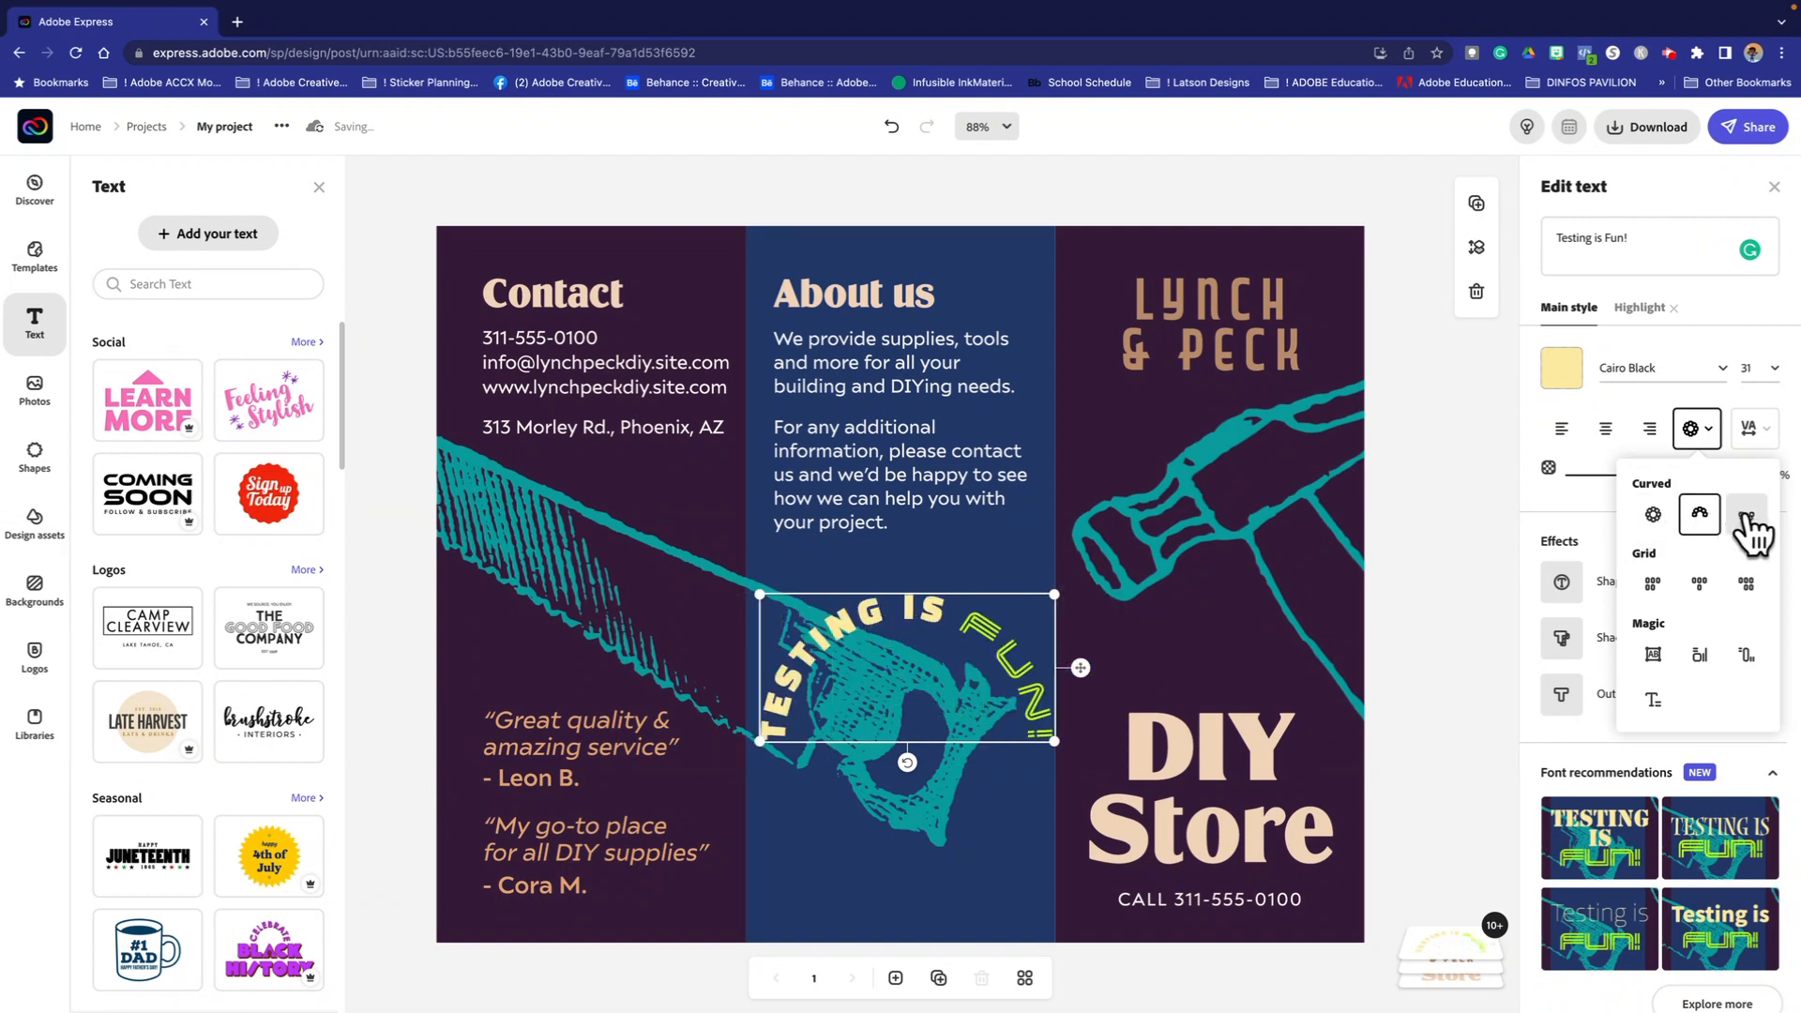
left_click(1745, 516)
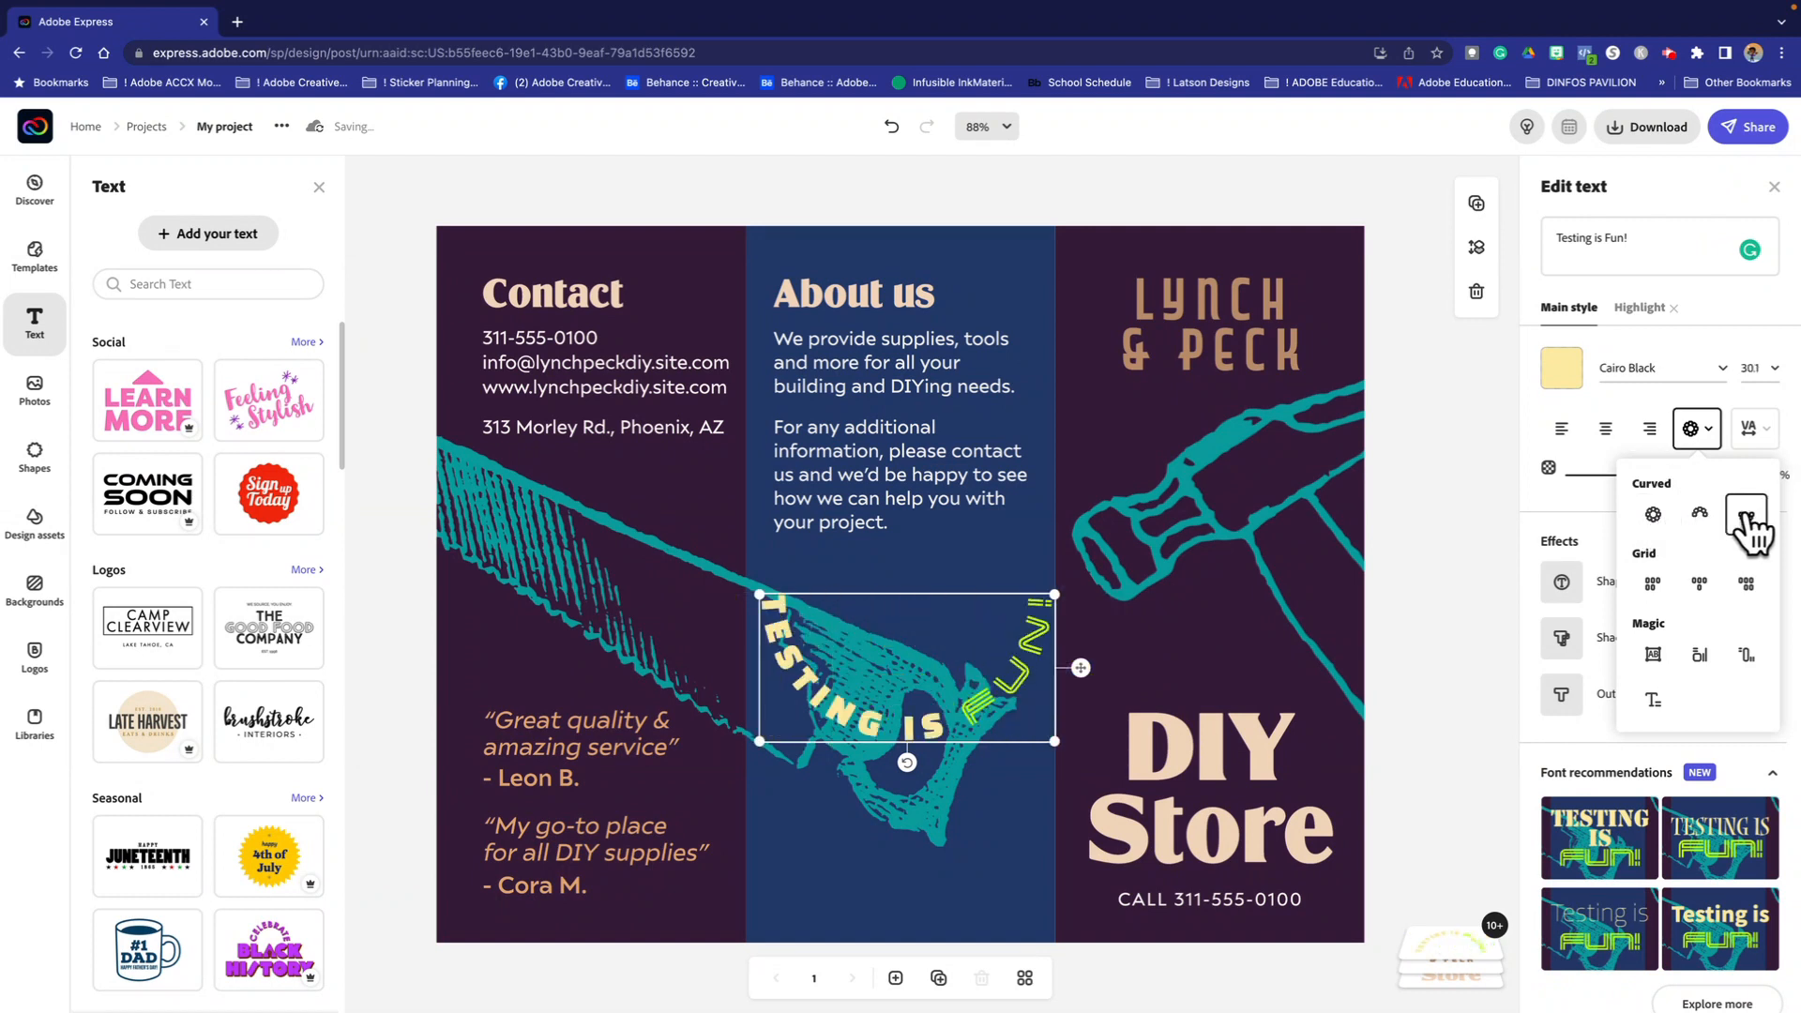
left_click(1652, 583)
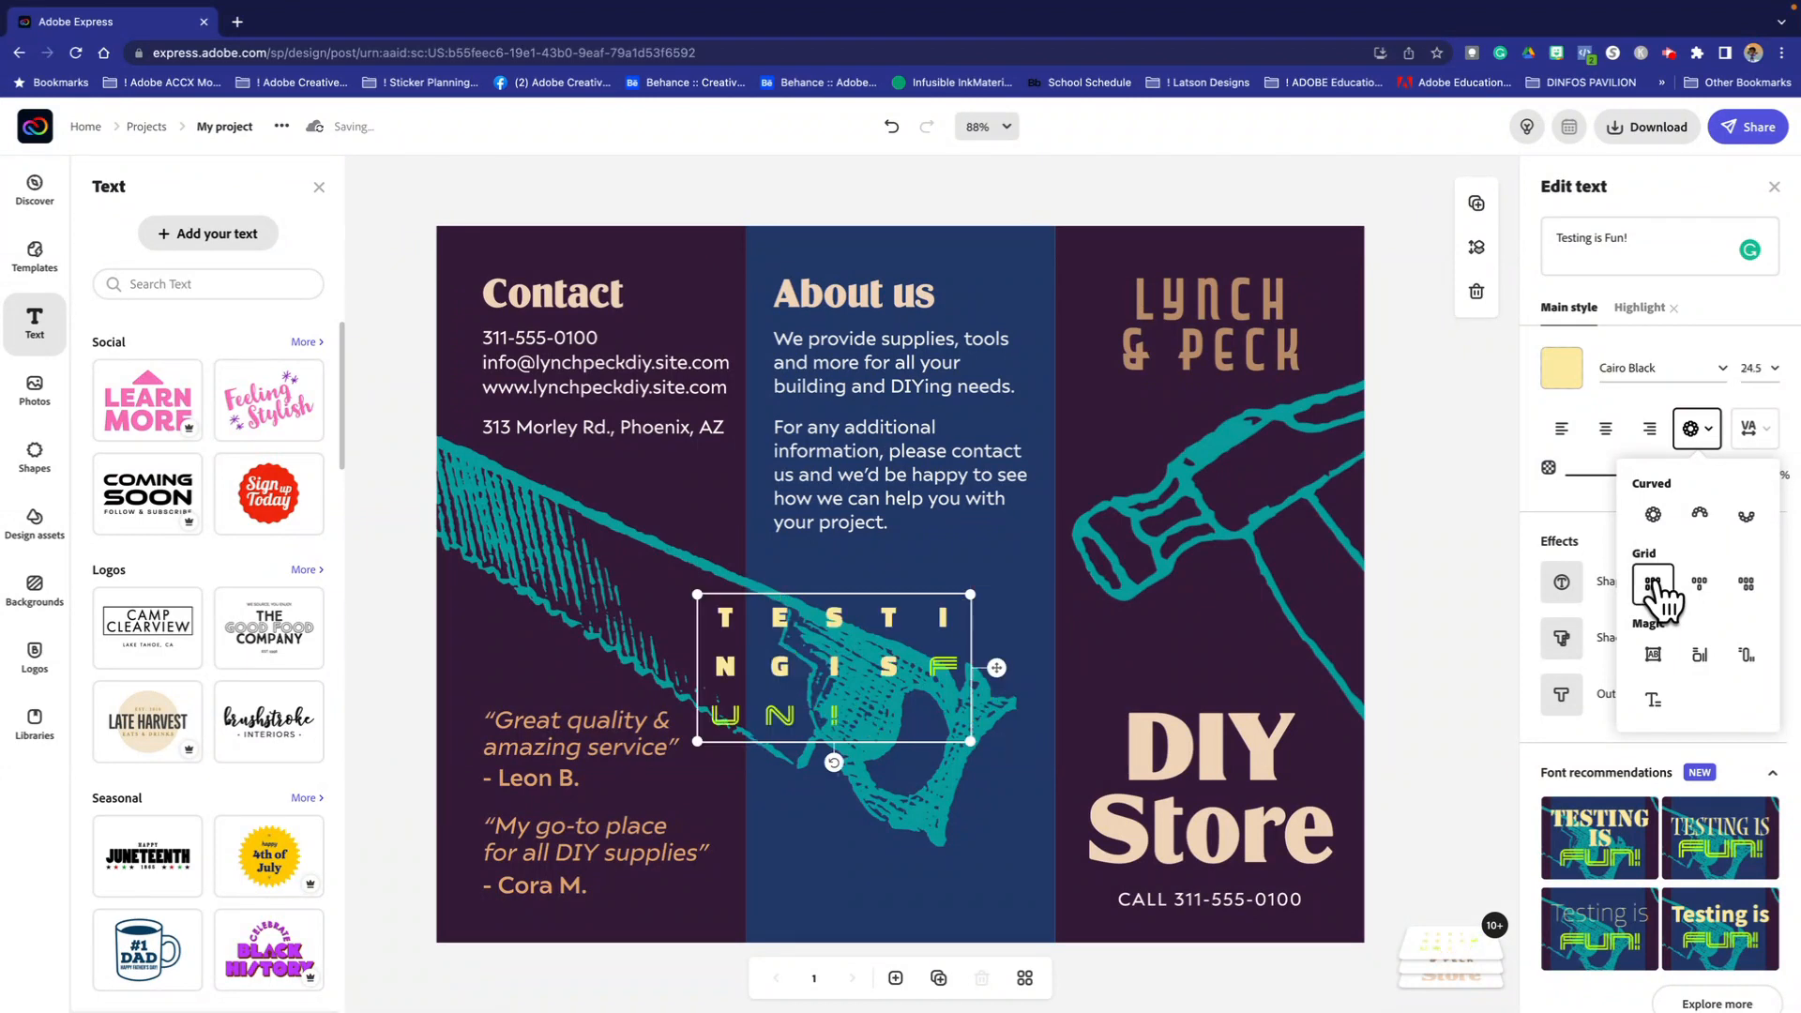
left_click(1695, 589)
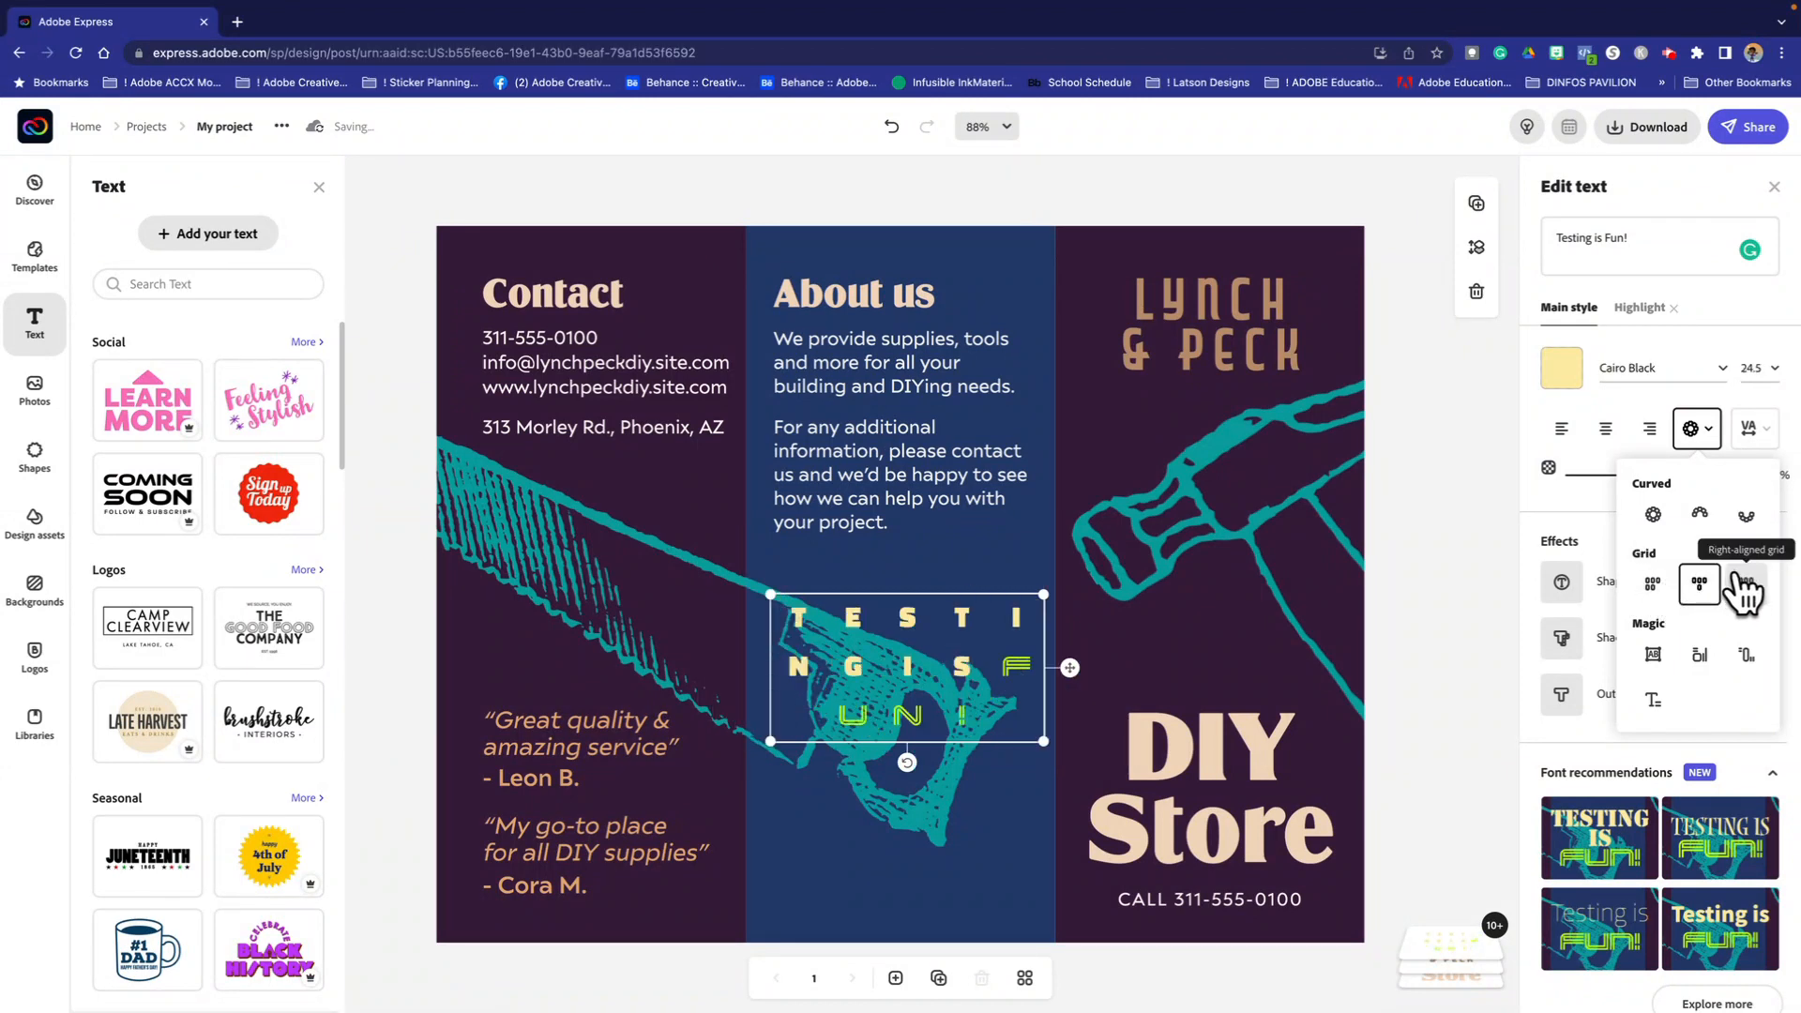
left_click(1744, 584)
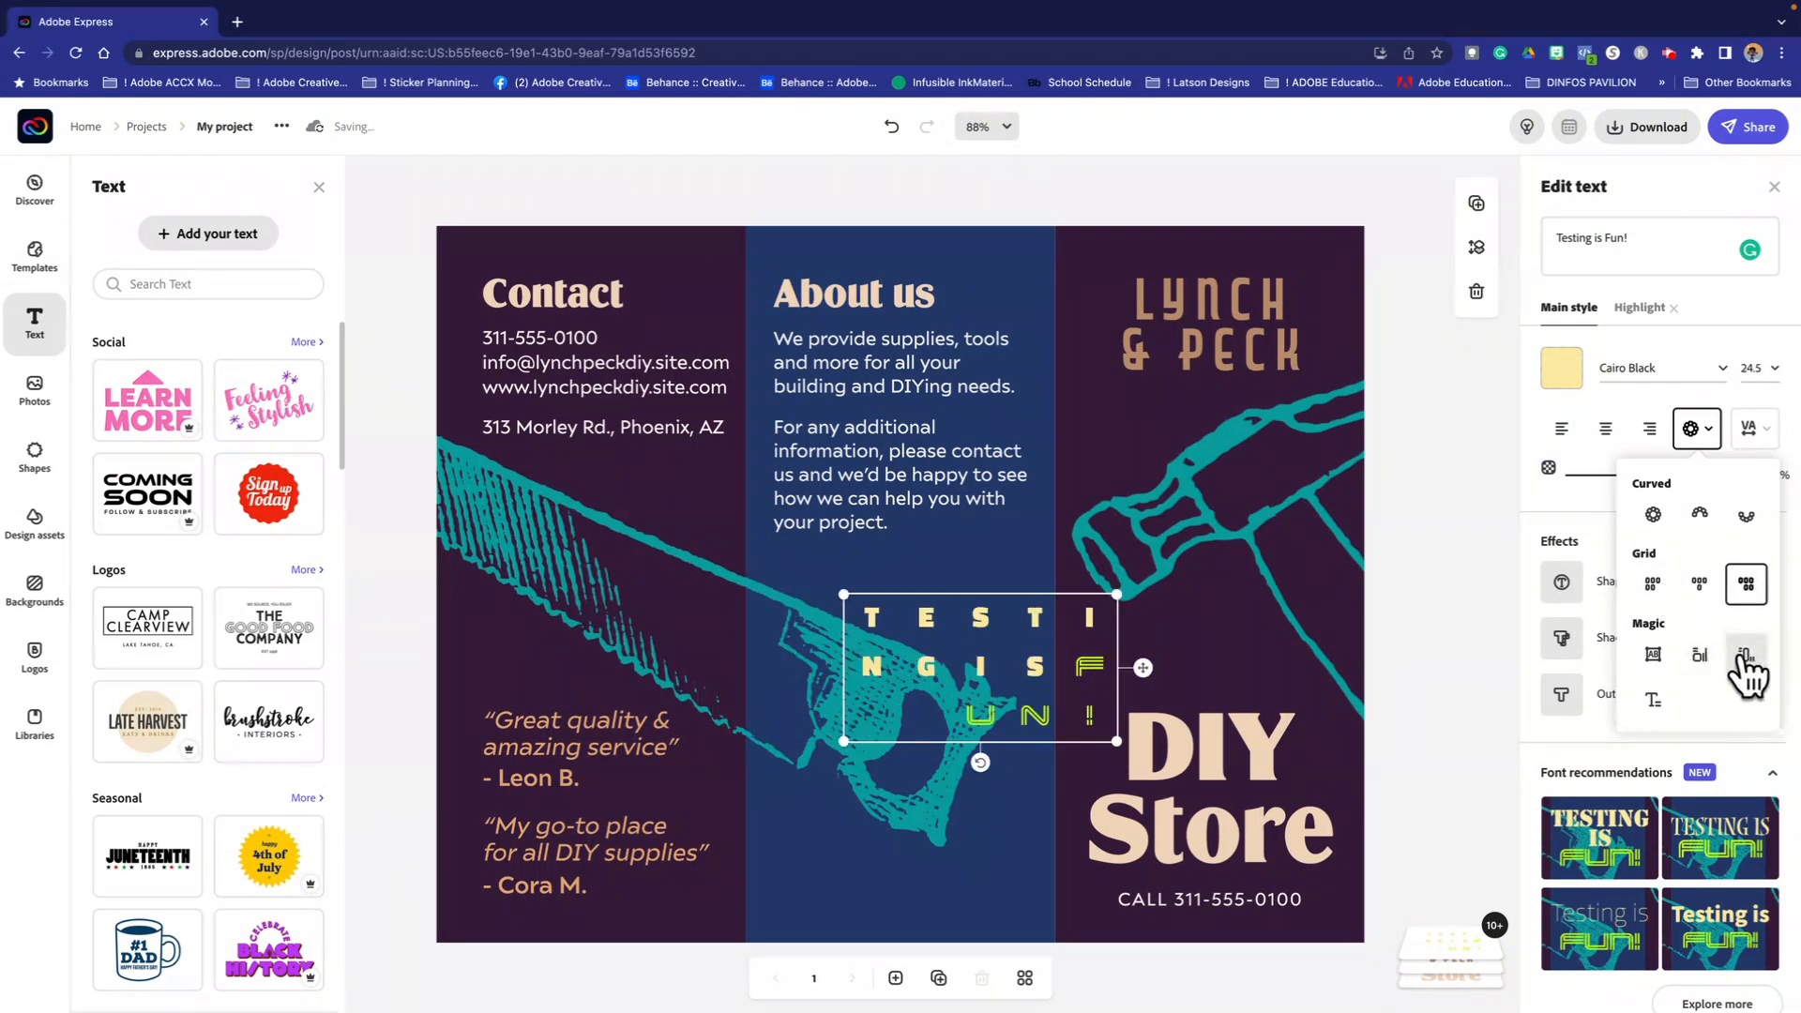
Step: Try the magic layouts on the "Testing is Fun!" text, turn on its outline, and keep the first magic layout
left_click(1701, 656)
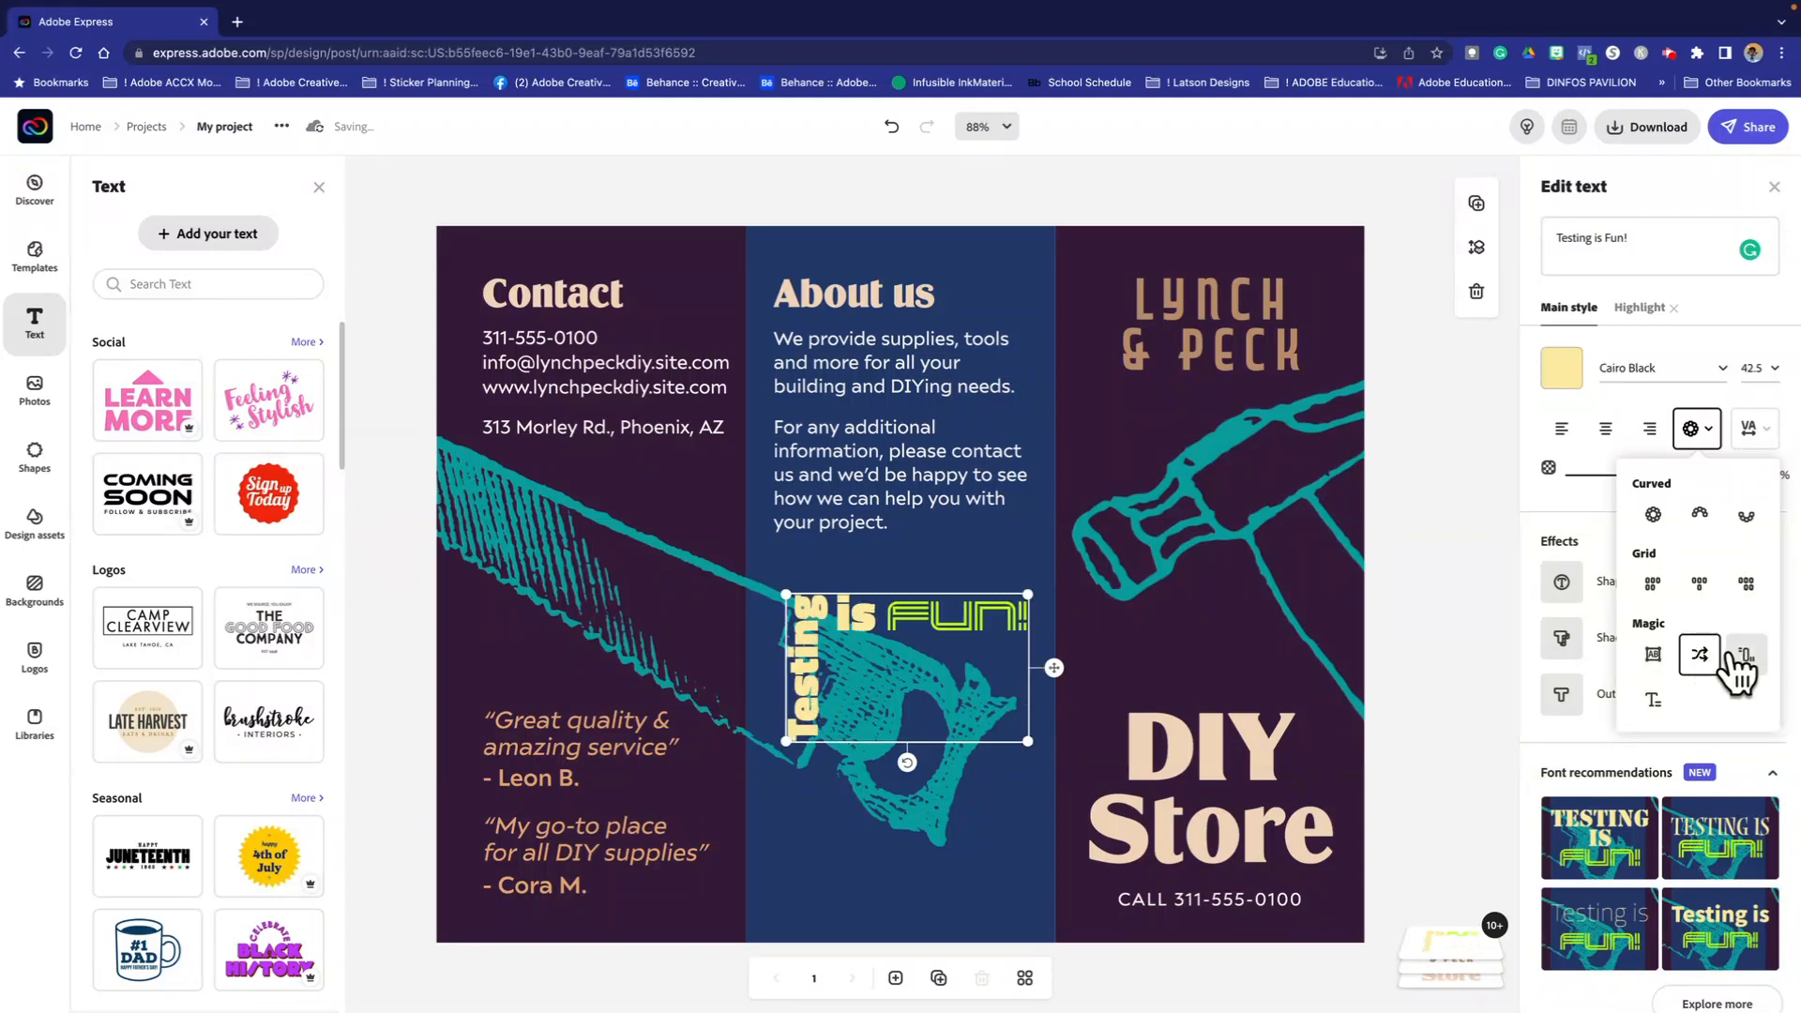
left_click(1745, 657)
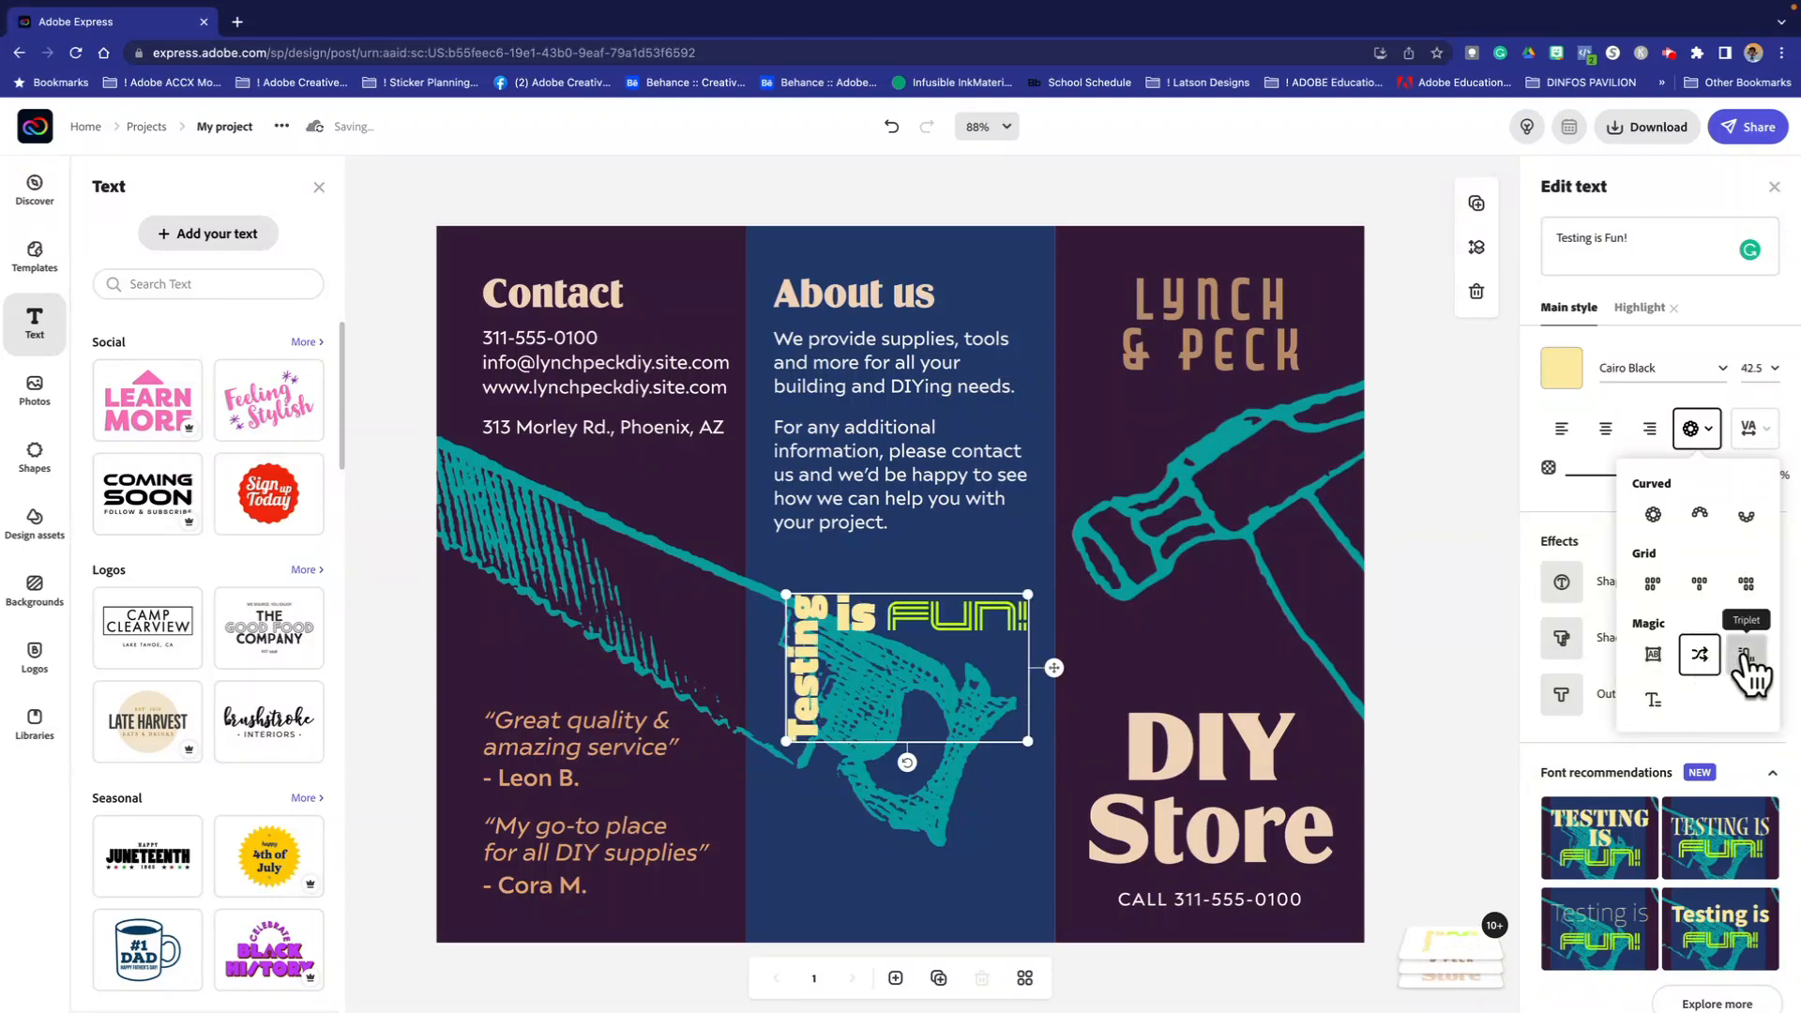
left_click(1597, 694)
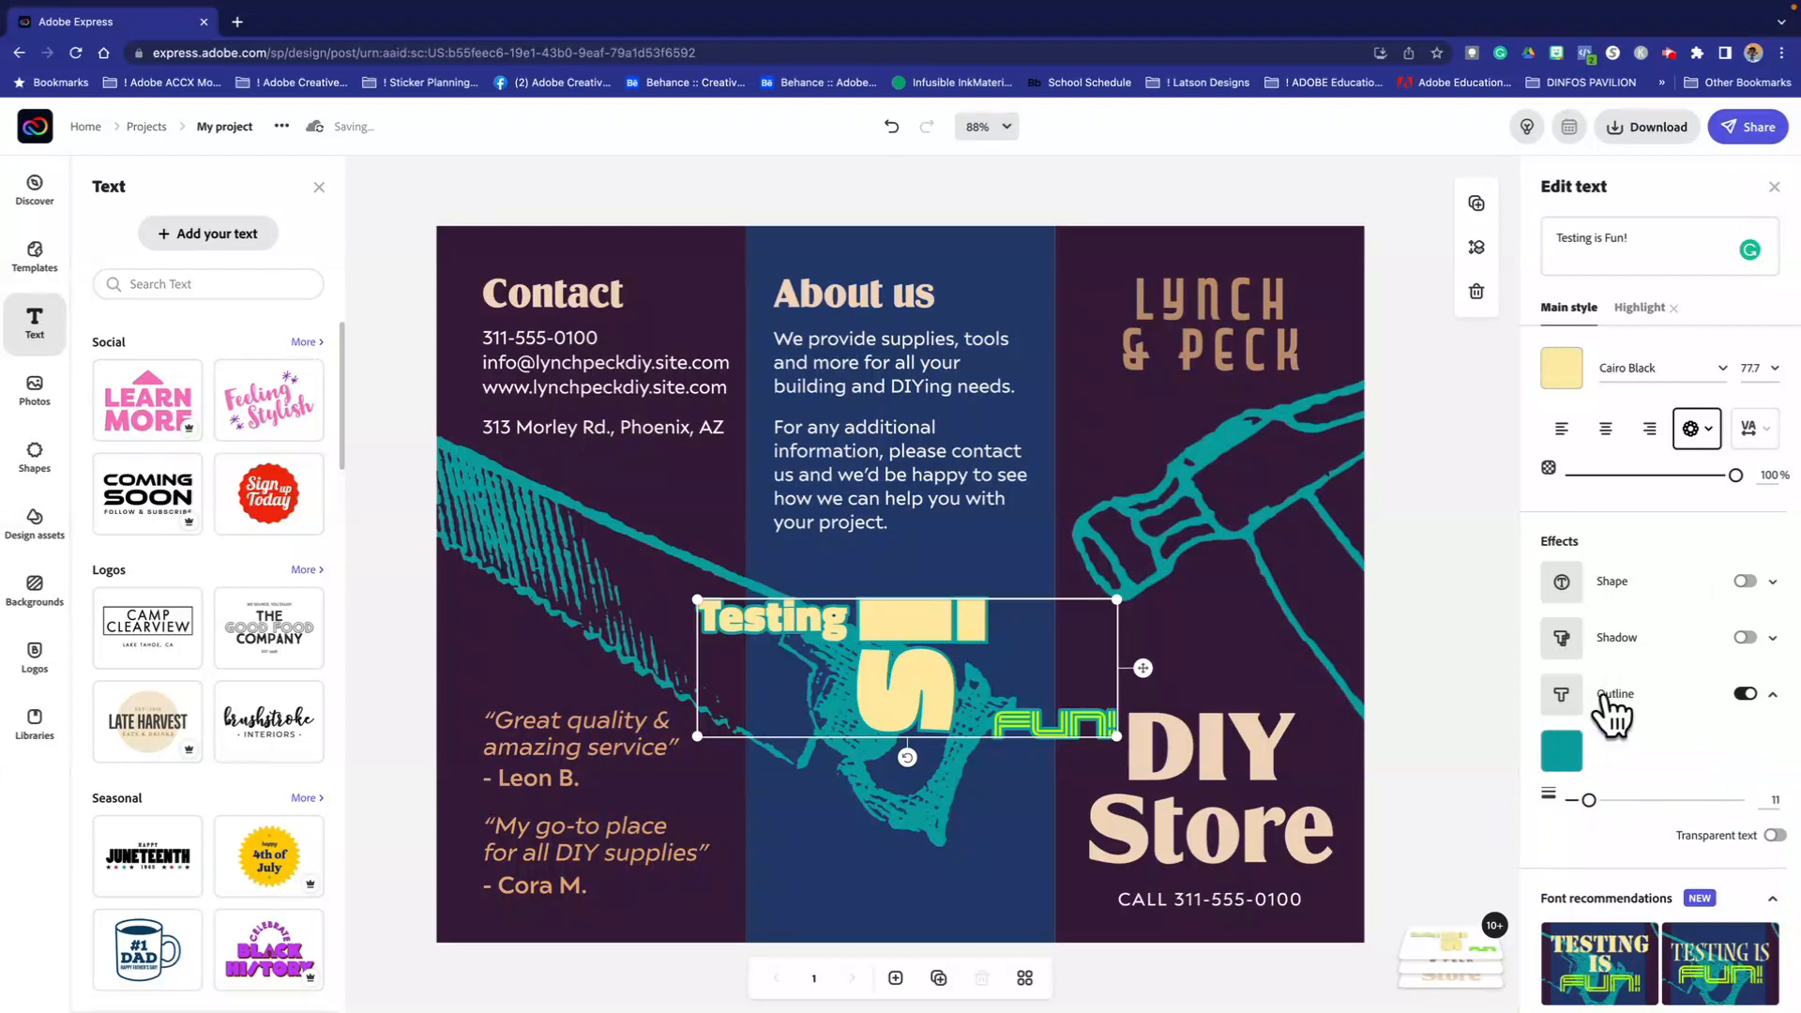
left_click(1716, 434)
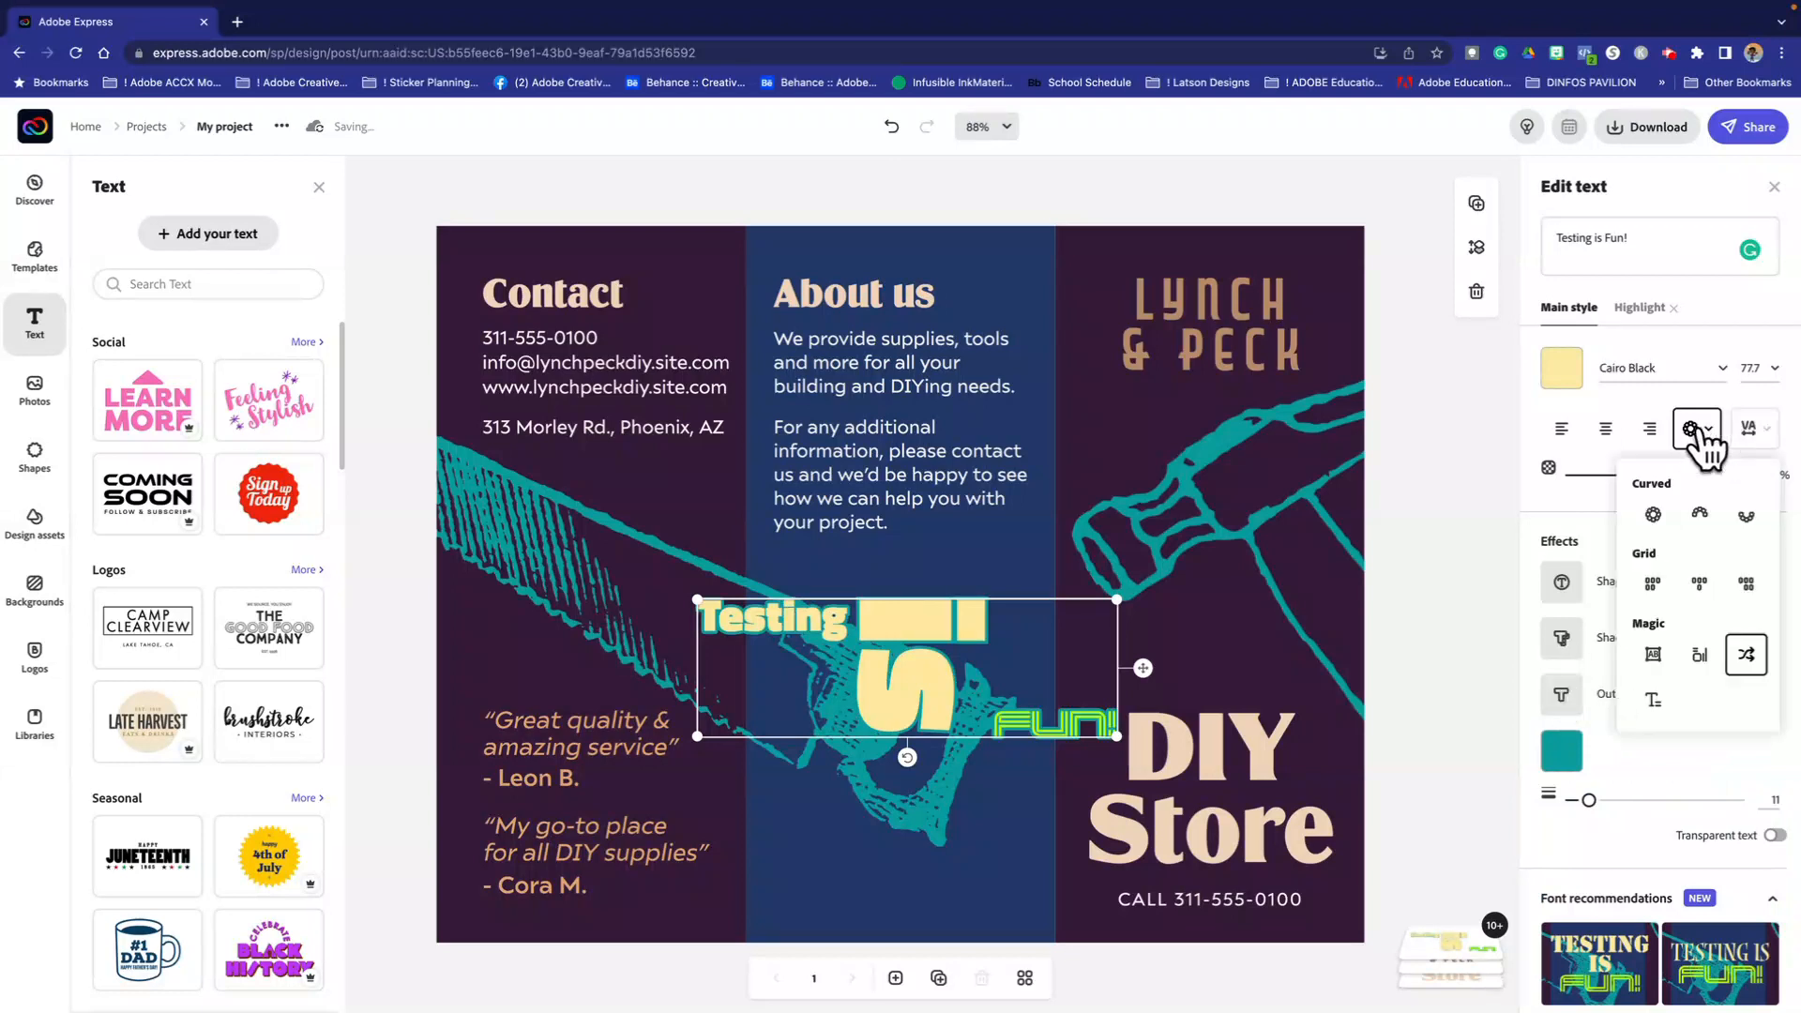
left_click(1655, 653)
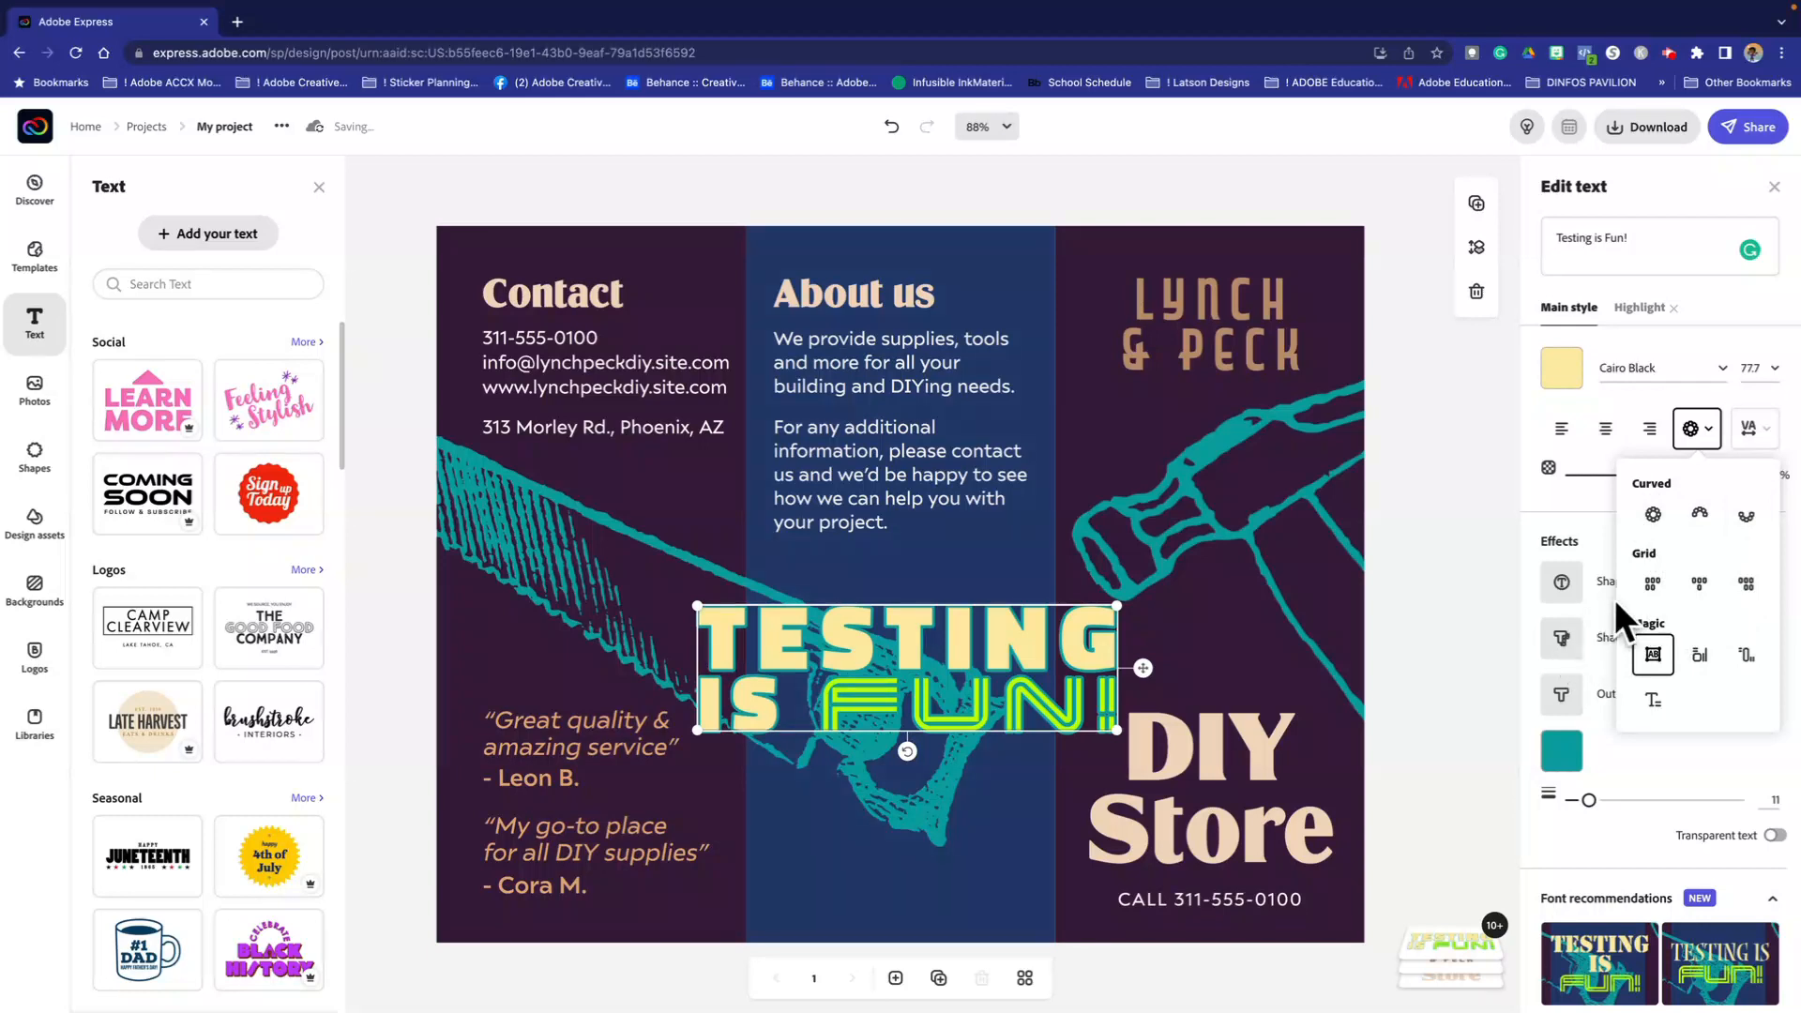
left_click(1588, 622)
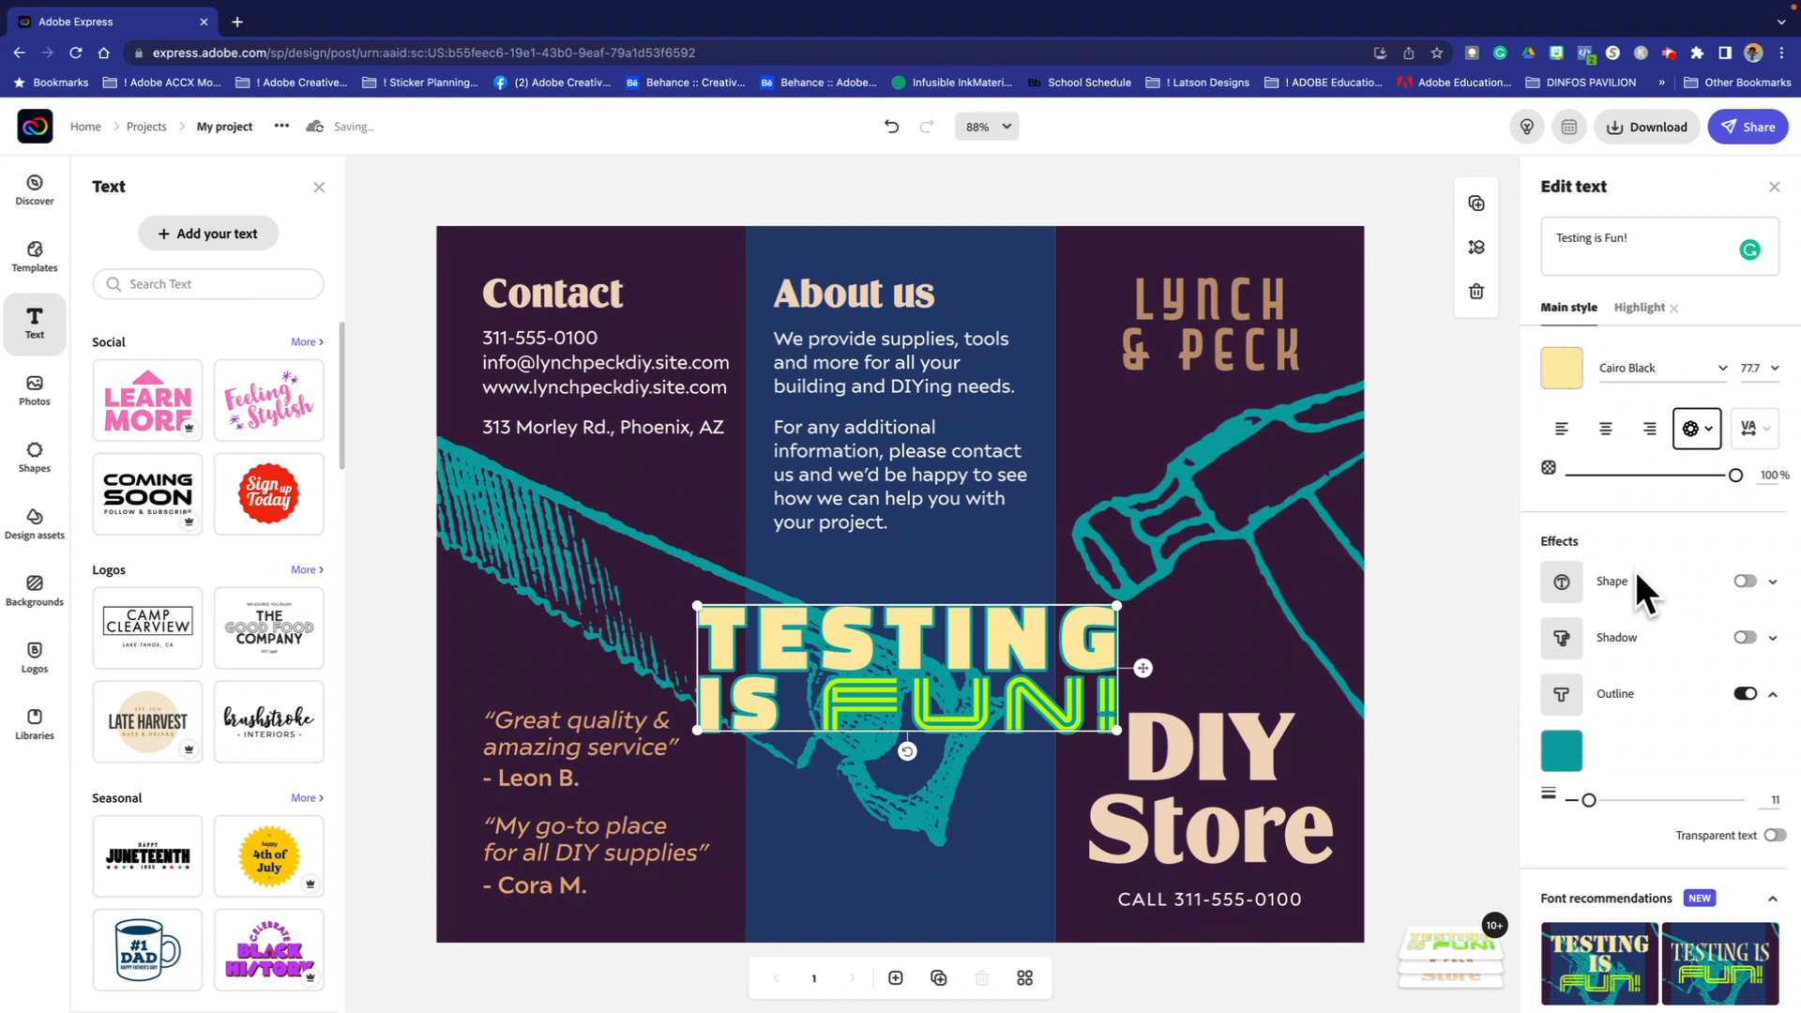
Step: Turn on the Shape effect behind the text and set its colour to tan #E4AE7A after trying brown, teal and magenta
left_click(1745, 581)
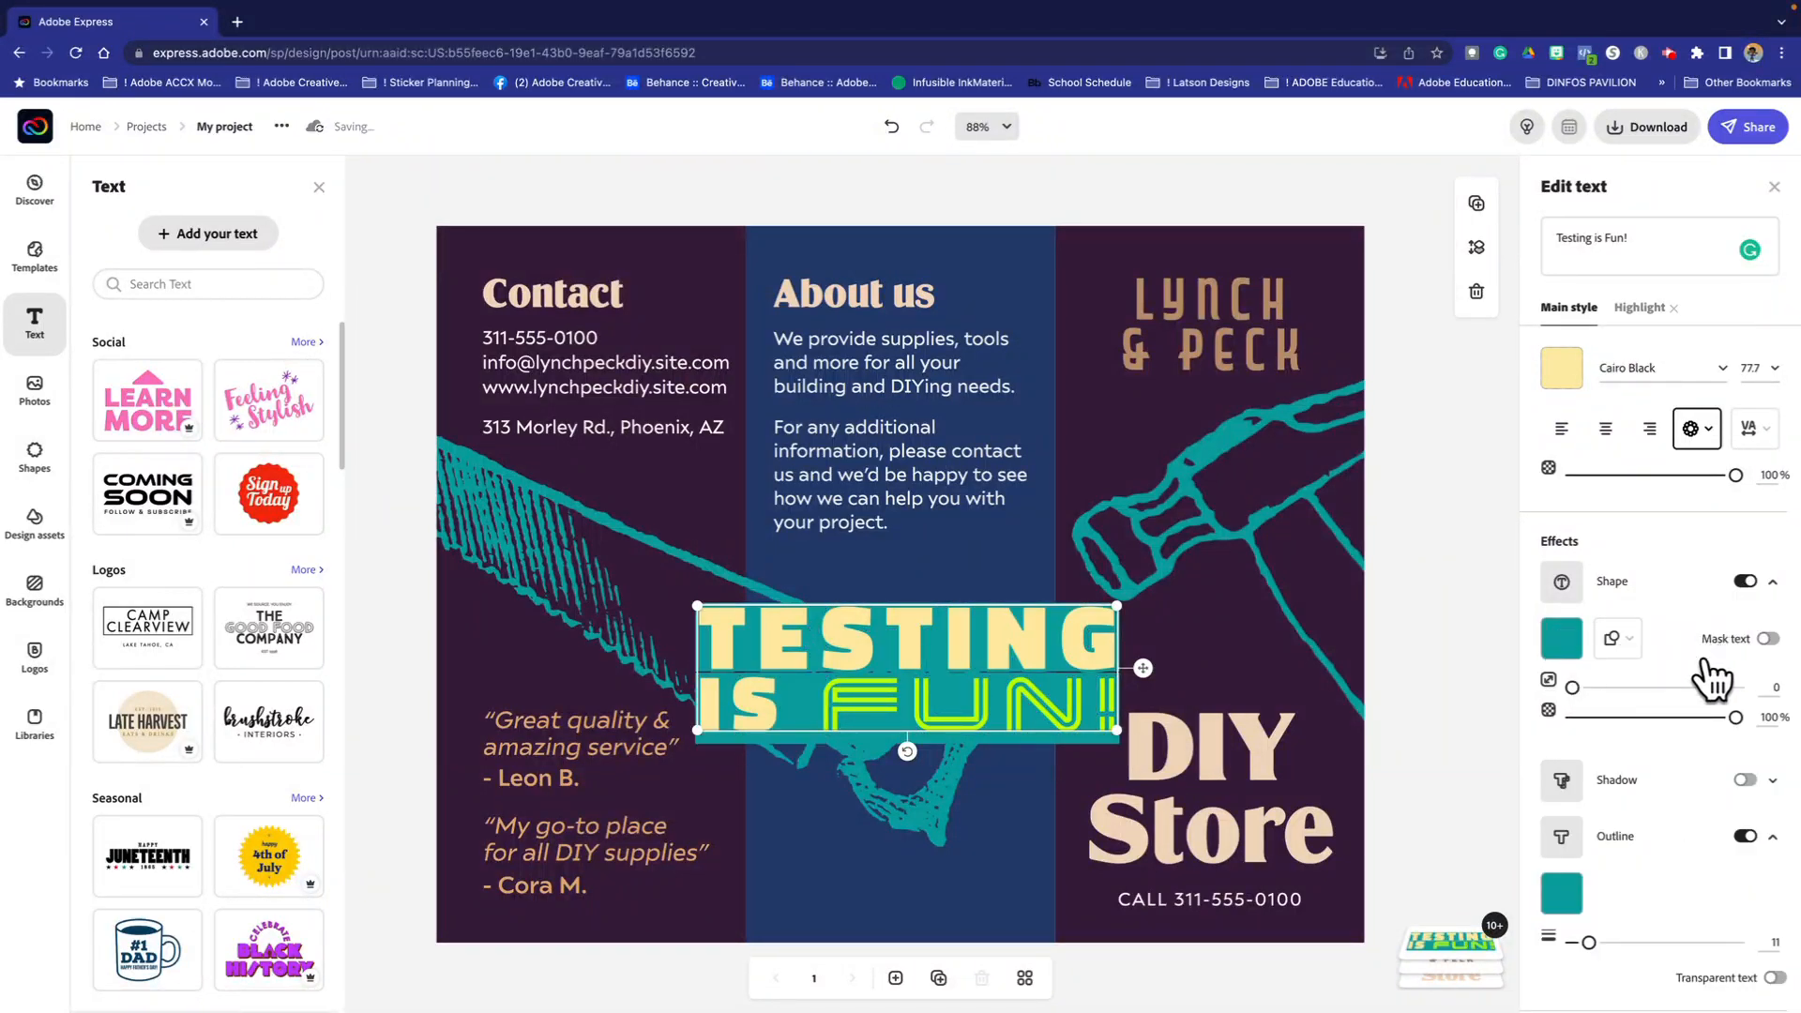
left_click(1561, 640)
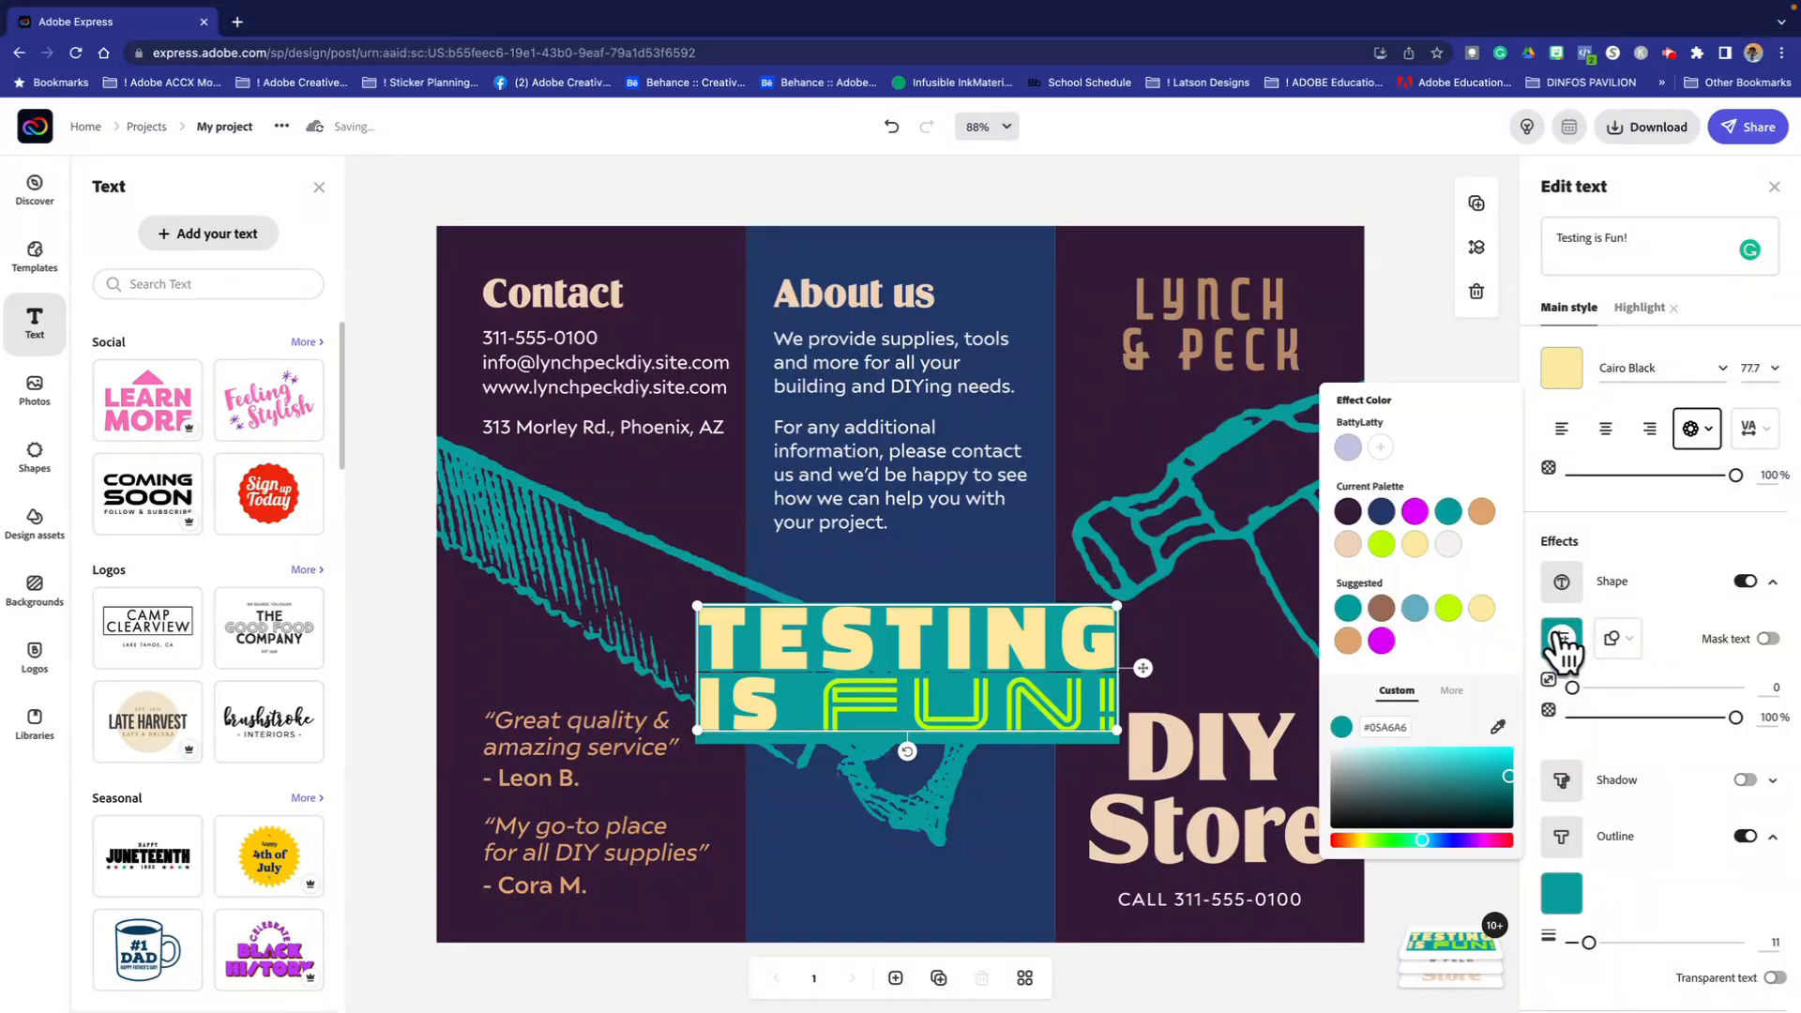
left_click(1382, 611)
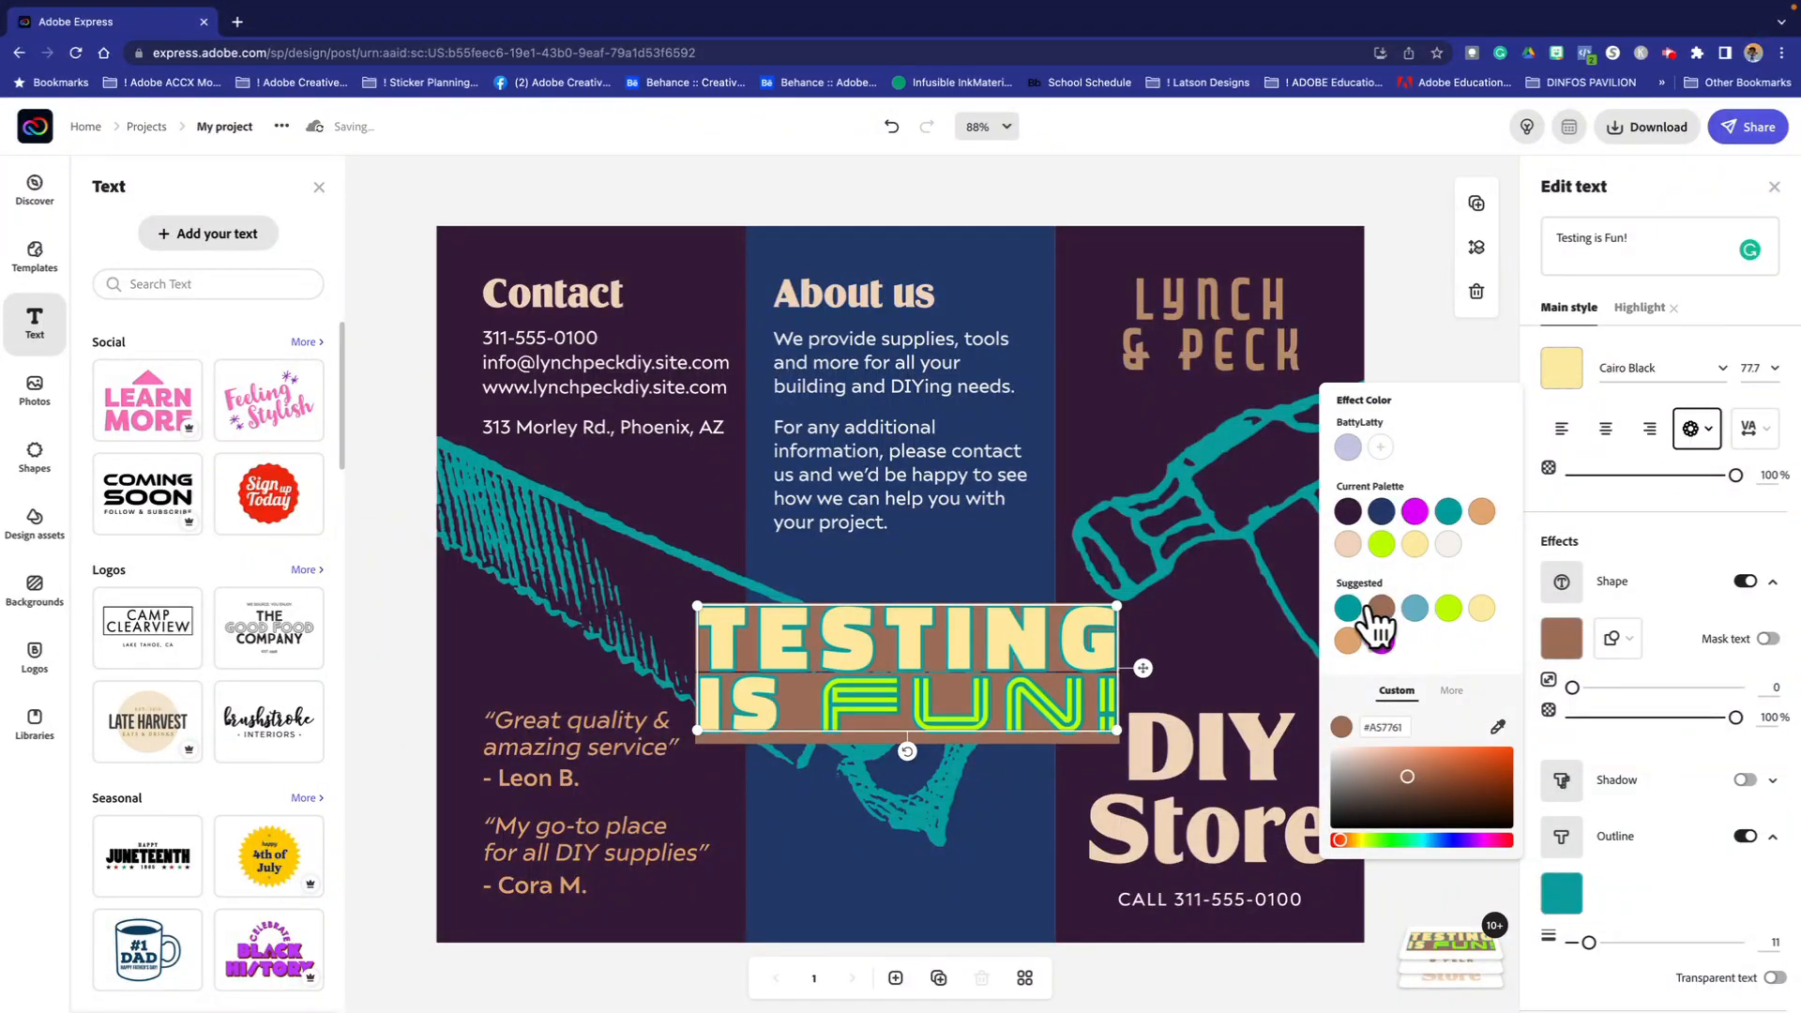
left_click(1350, 611)
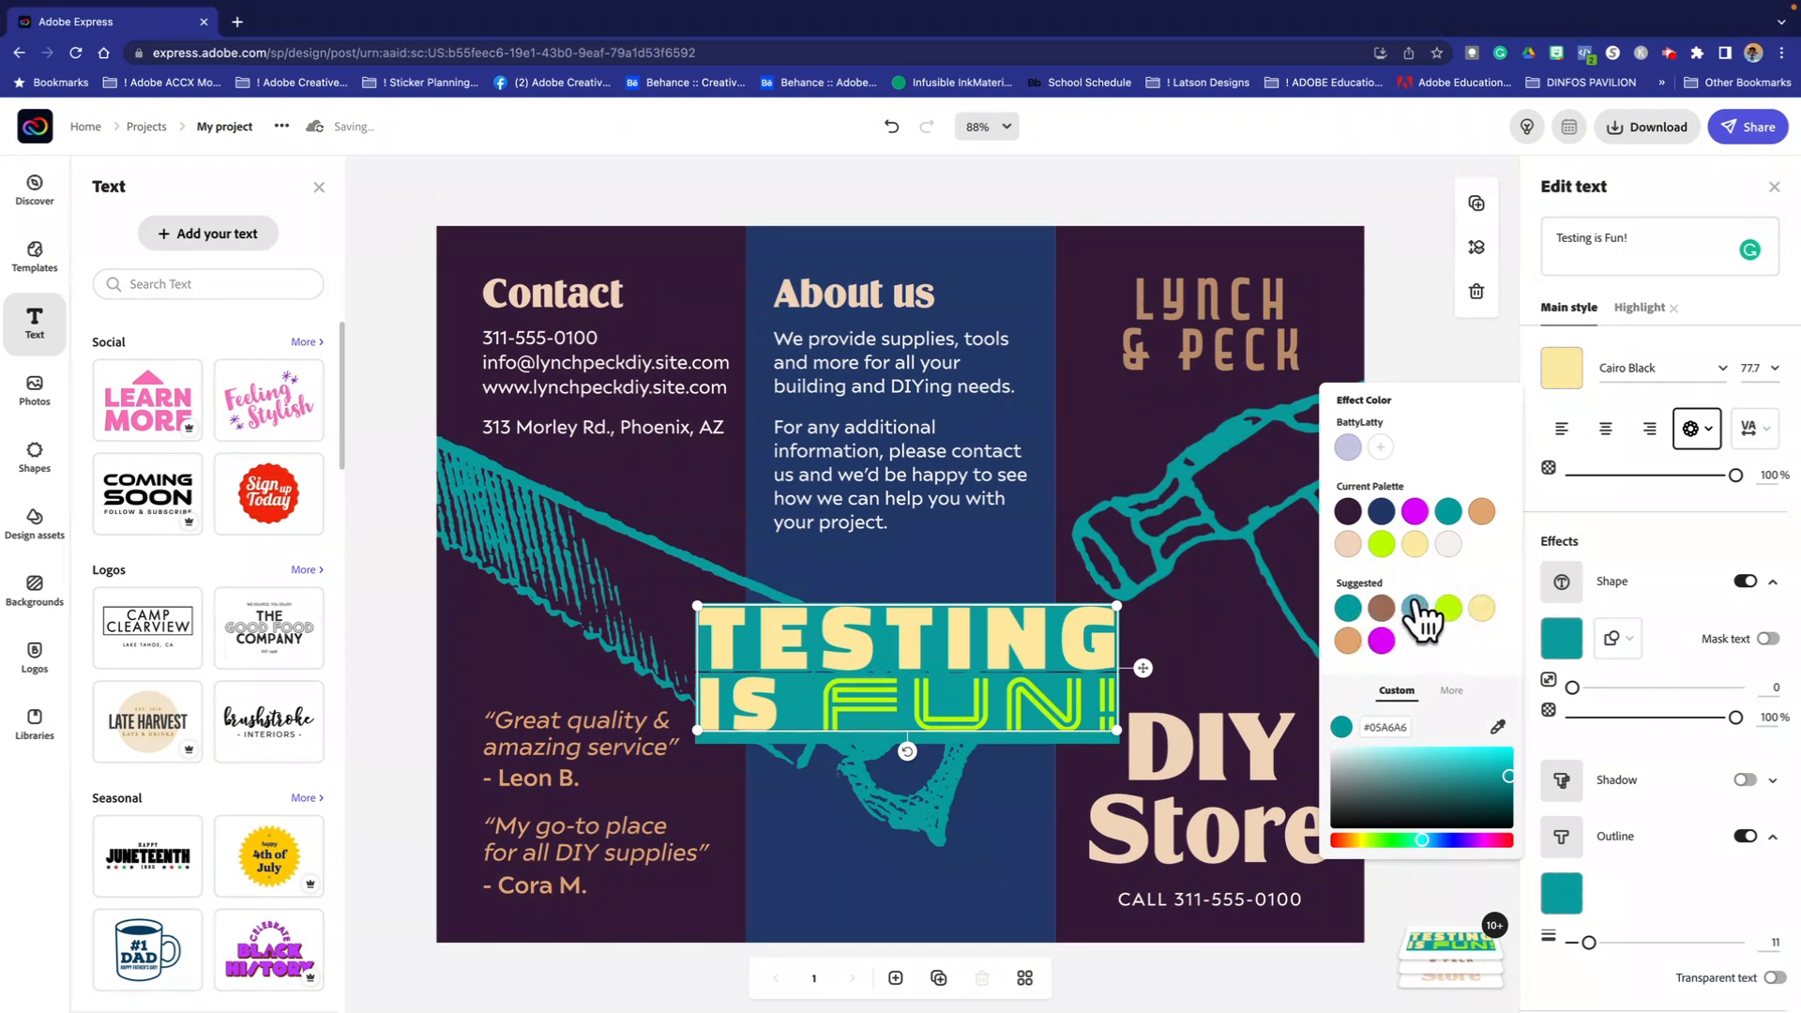
left_click(1380, 640)
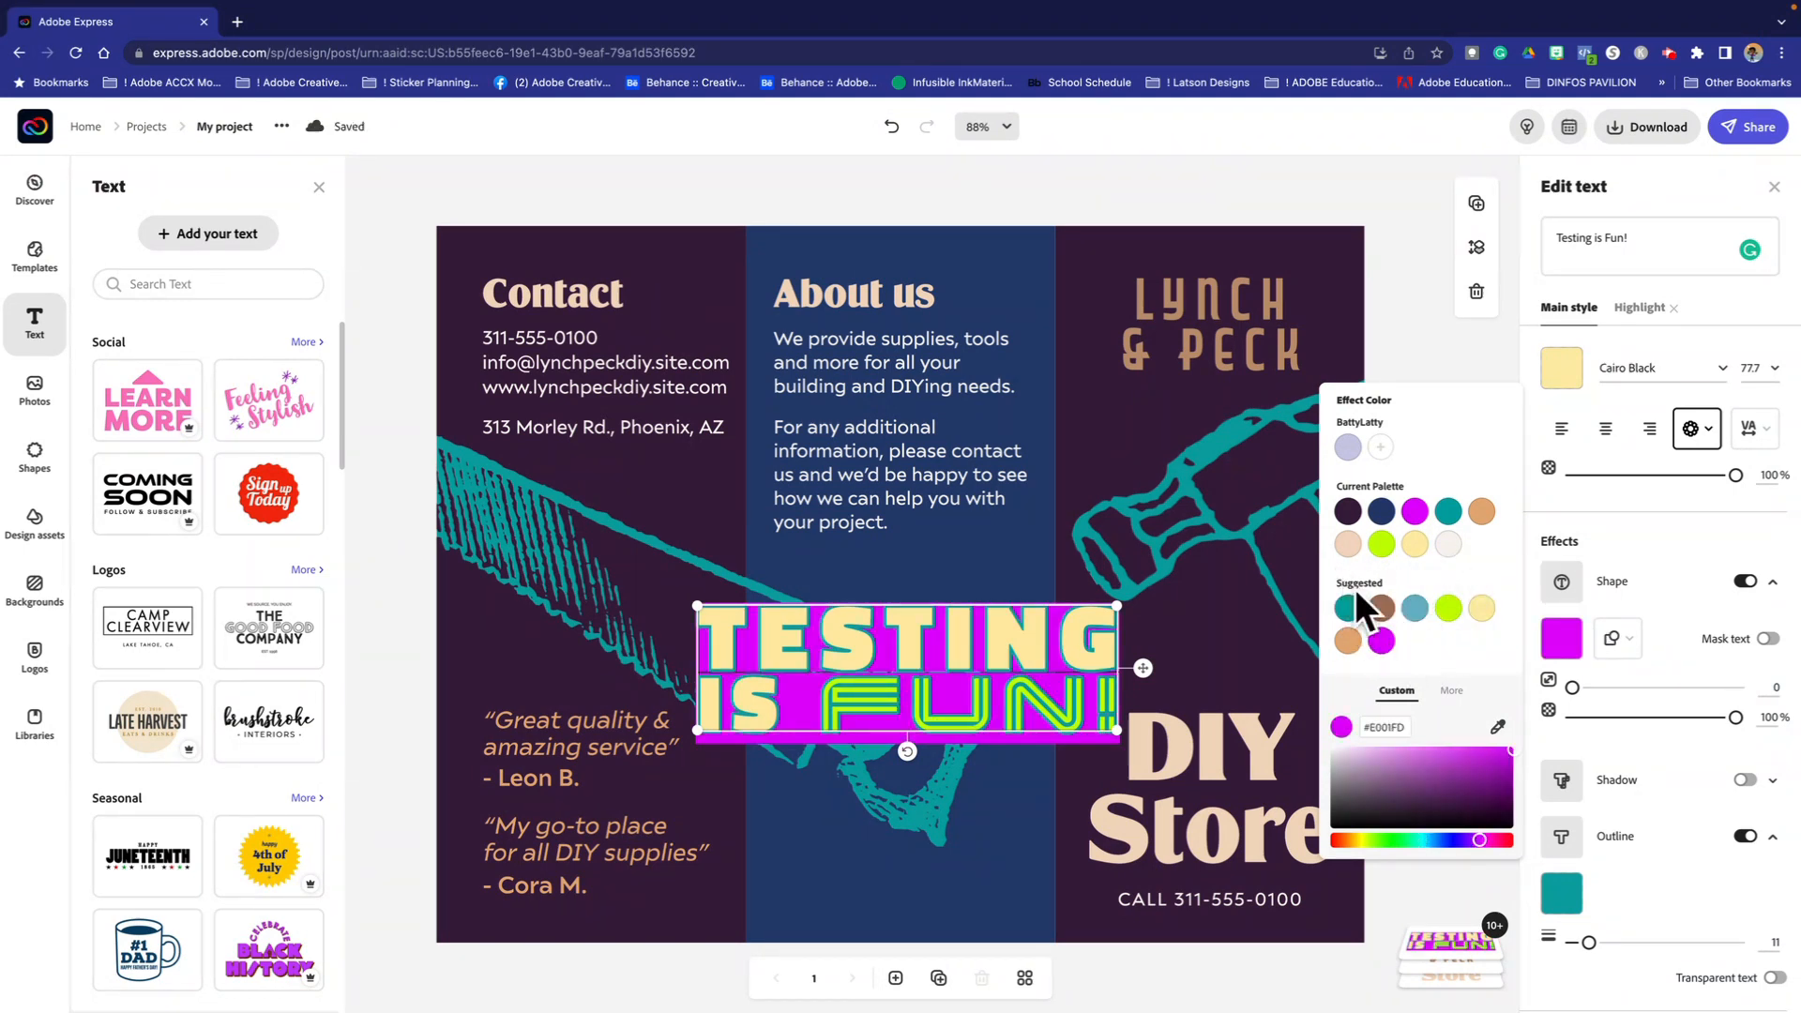
left_click(1350, 641)
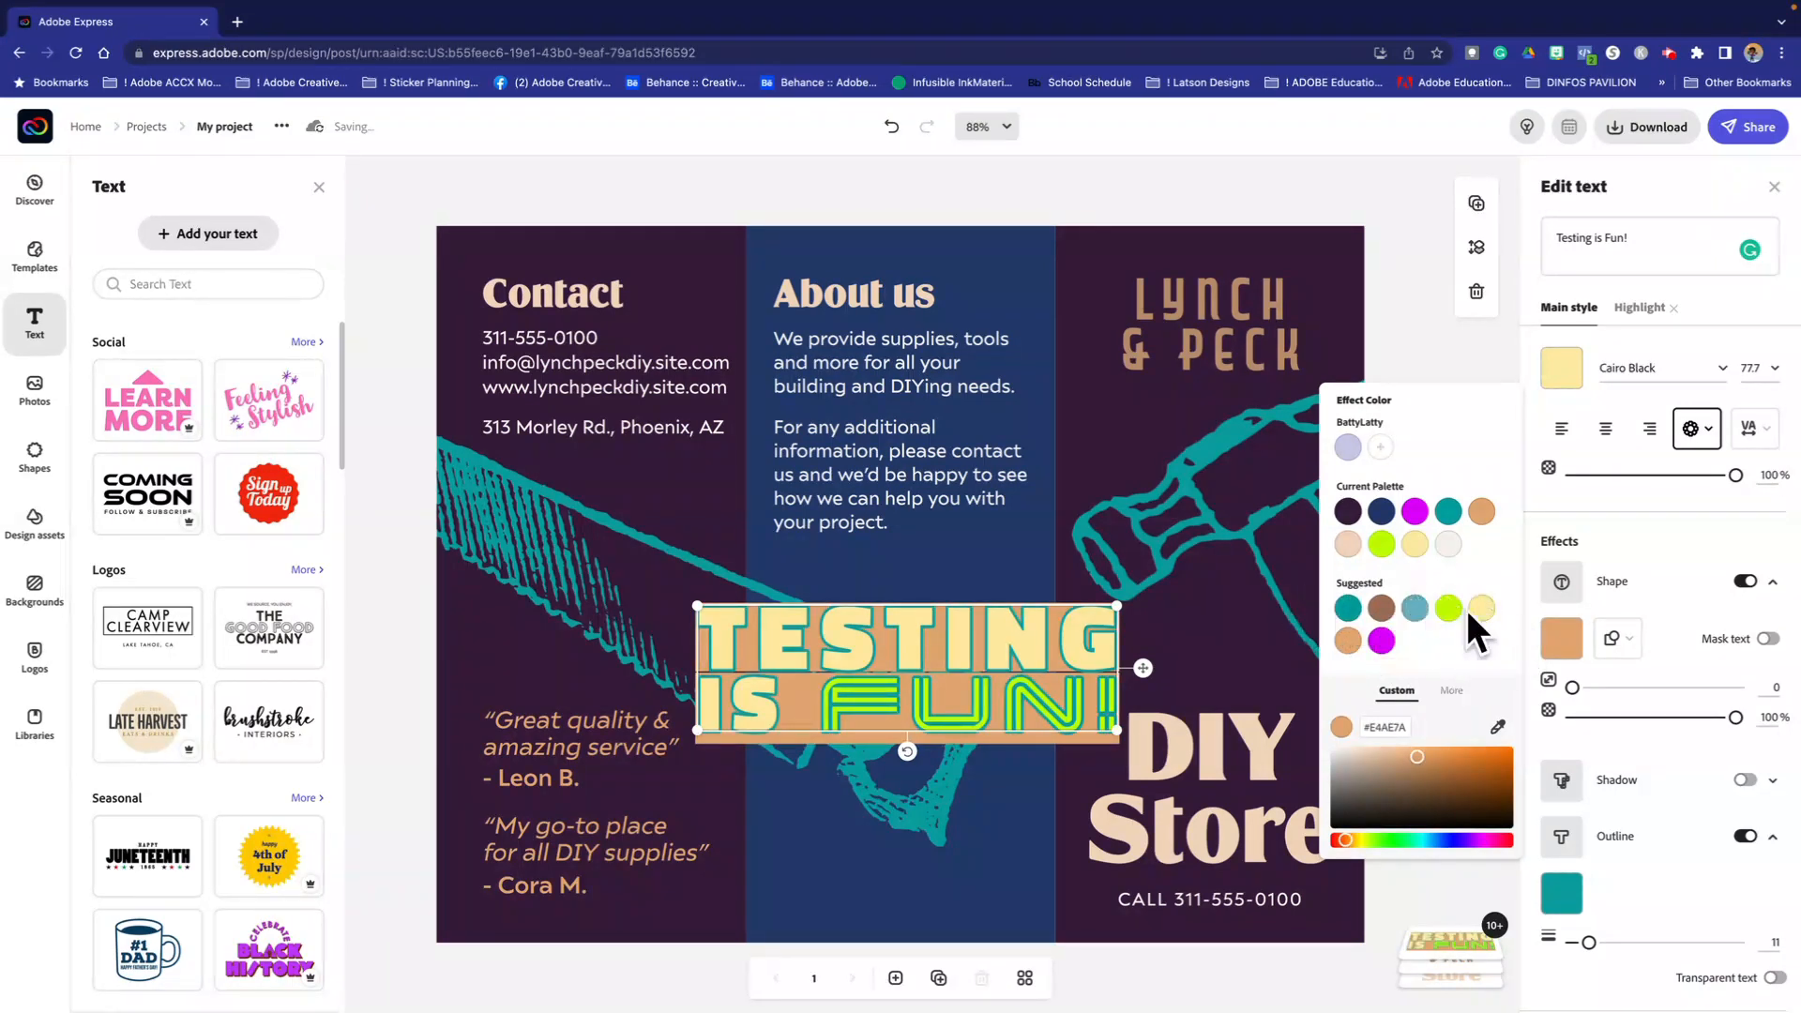
Step: Try banner, full-page, circle, hexagon, square, frame and rounded shapes behind the text, and settle on the slanted parallelogram
left_click(1615, 640)
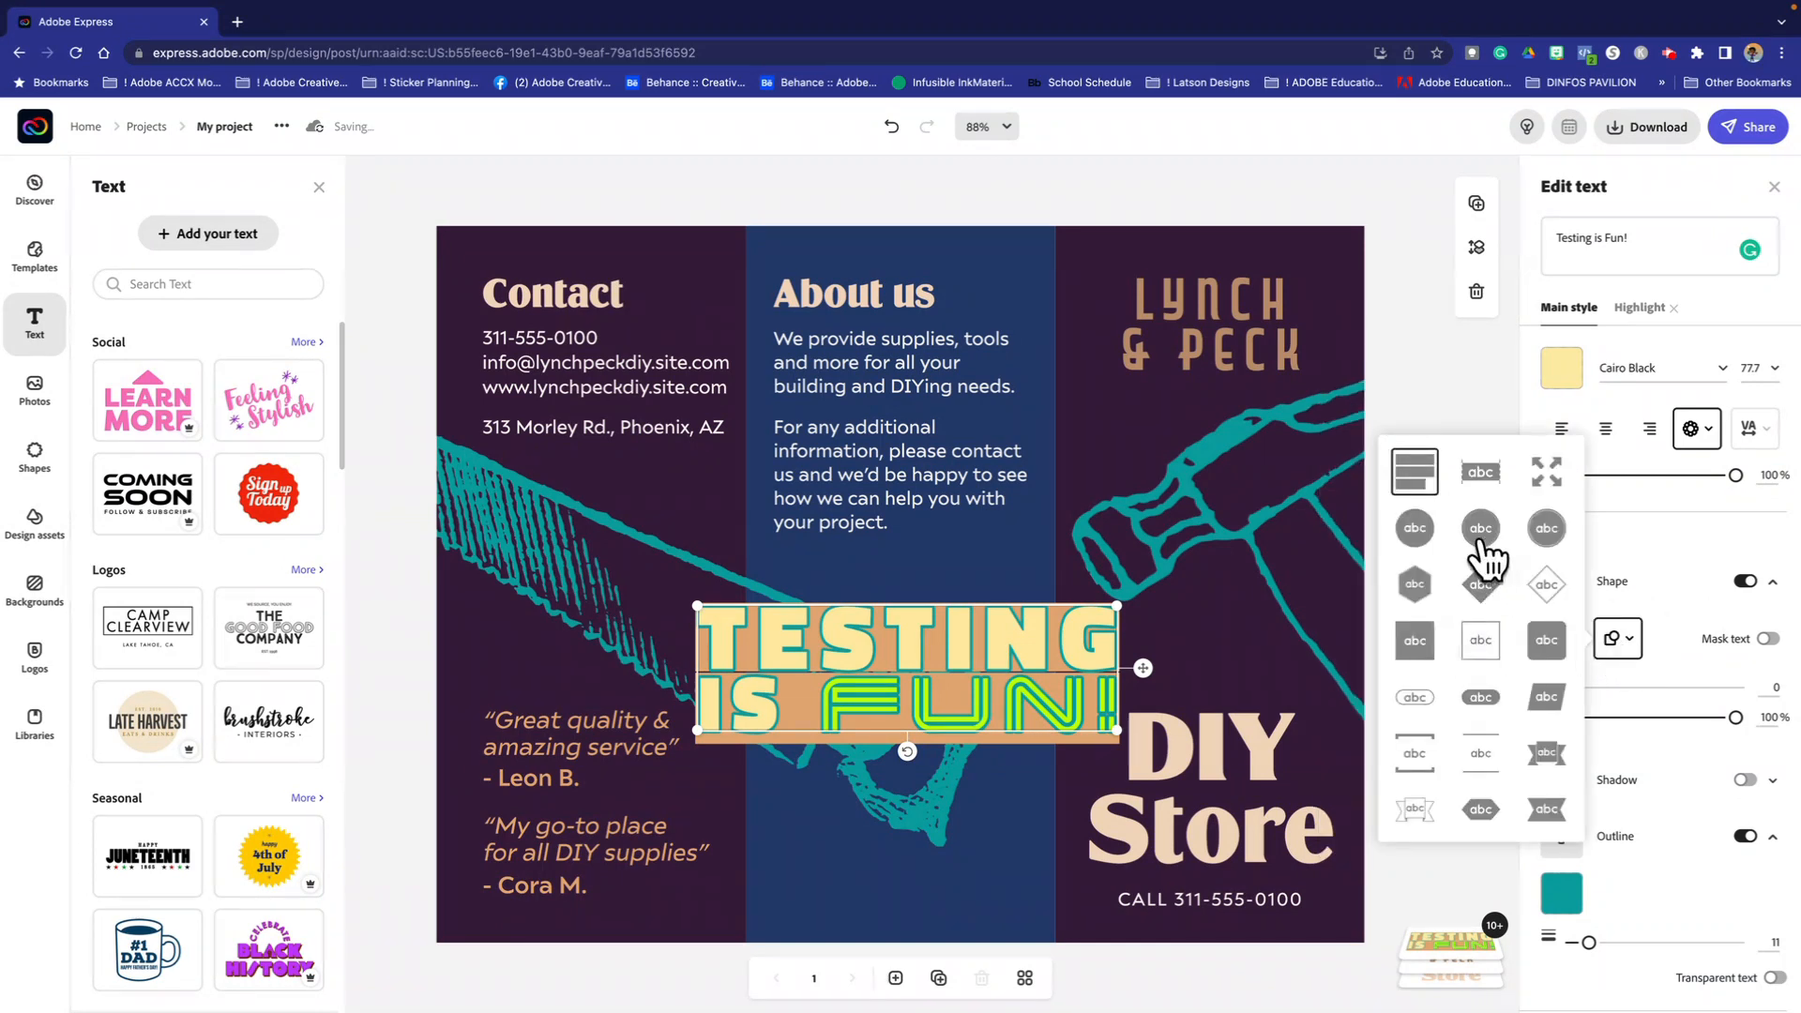
left_click(1478, 472)
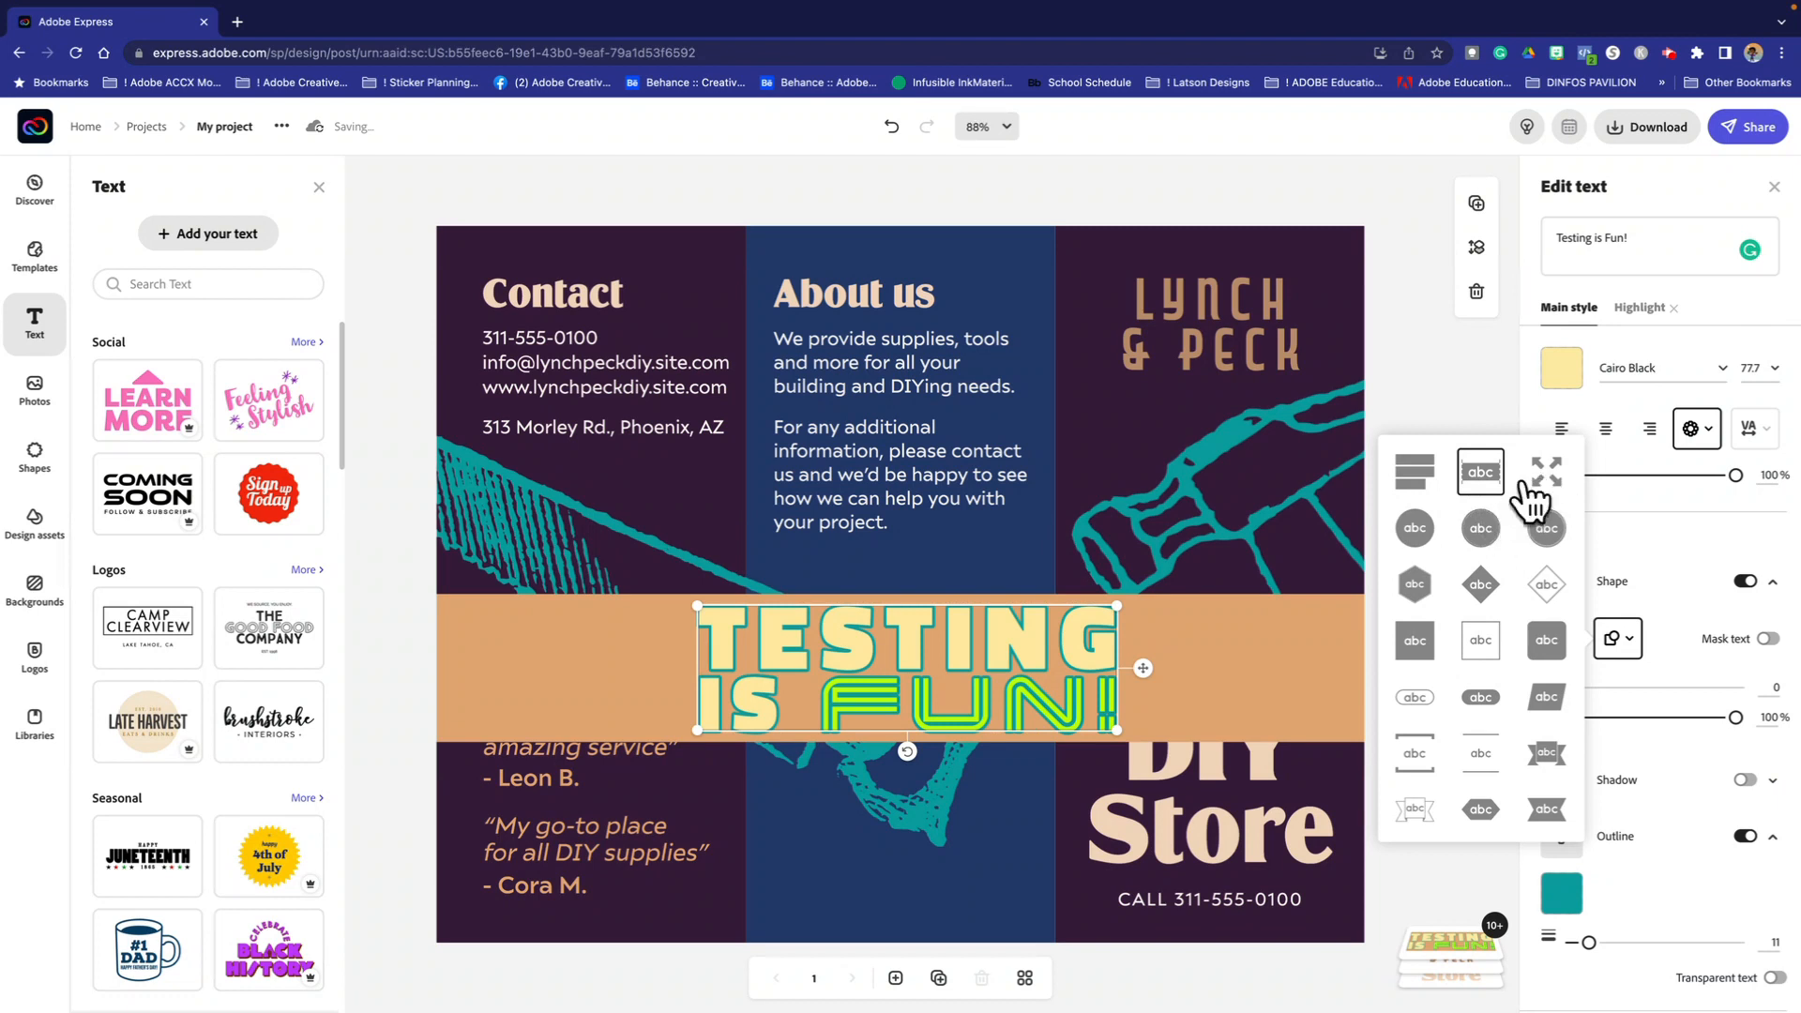
left_click(1529, 503)
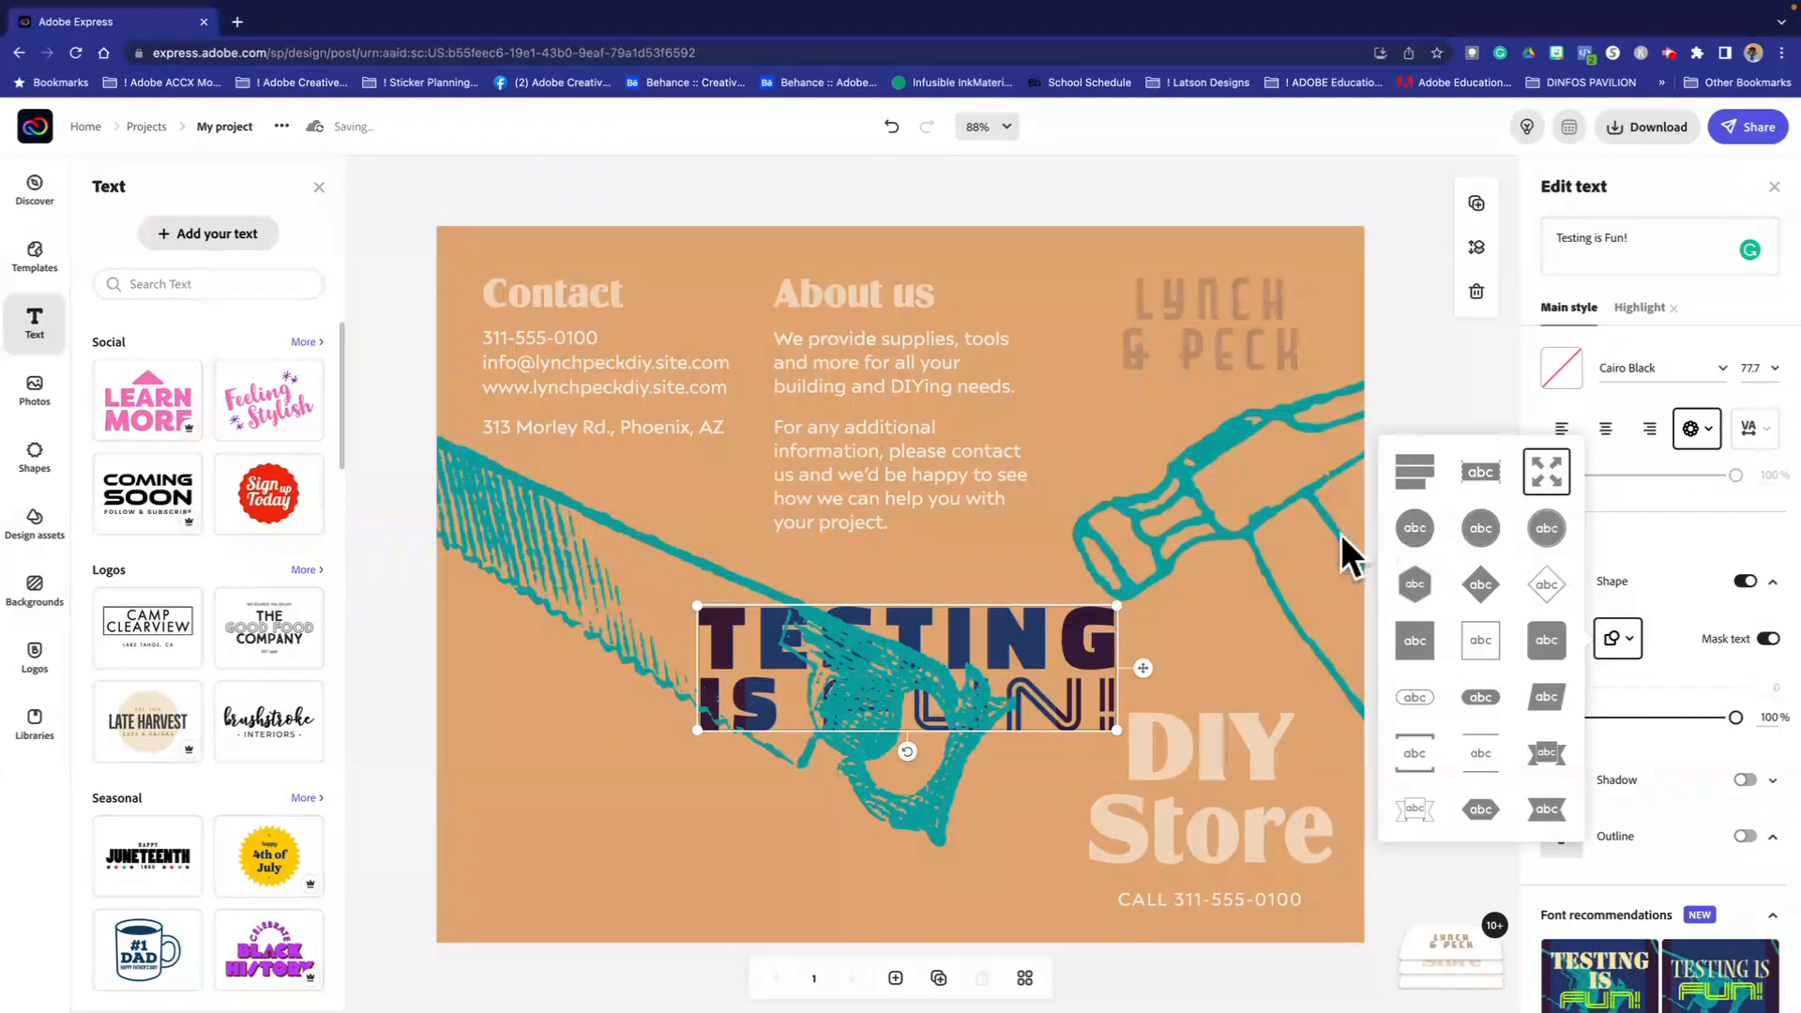
left_click(1416, 531)
left_click(1482, 530)
left_click(1547, 528)
left_click(1416, 585)
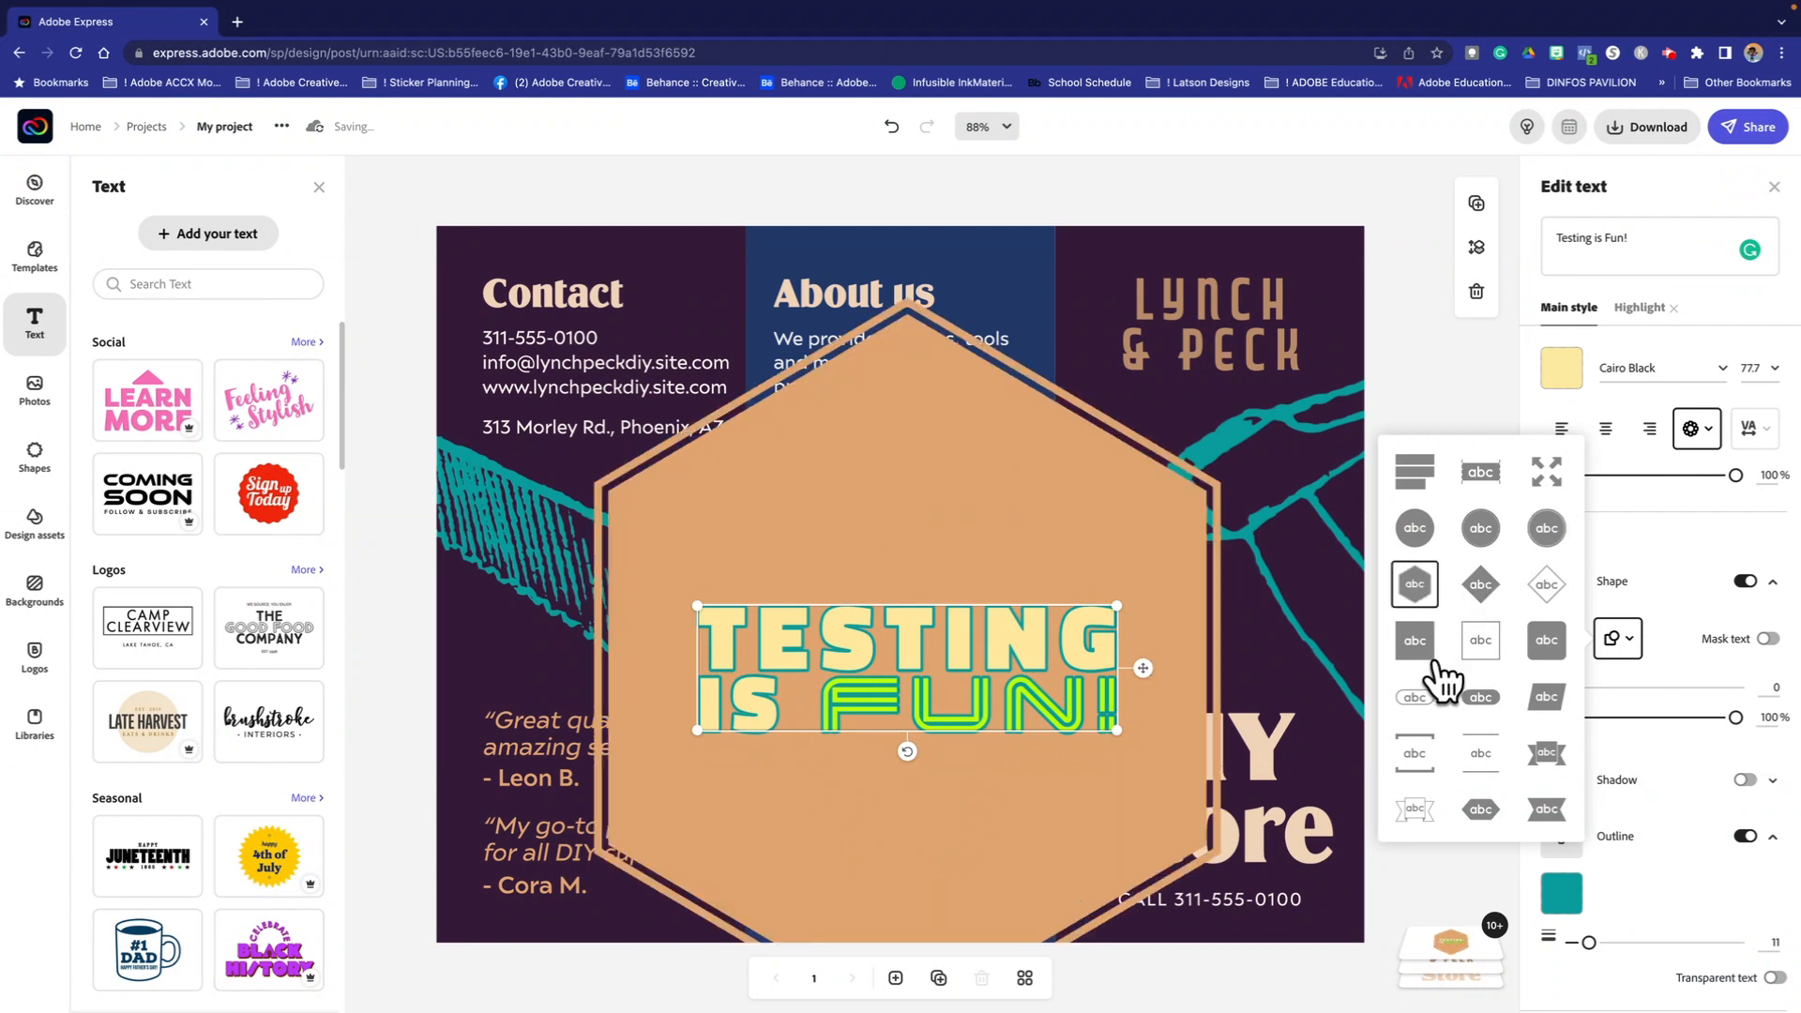
left_click(1418, 645)
left_click(1488, 653)
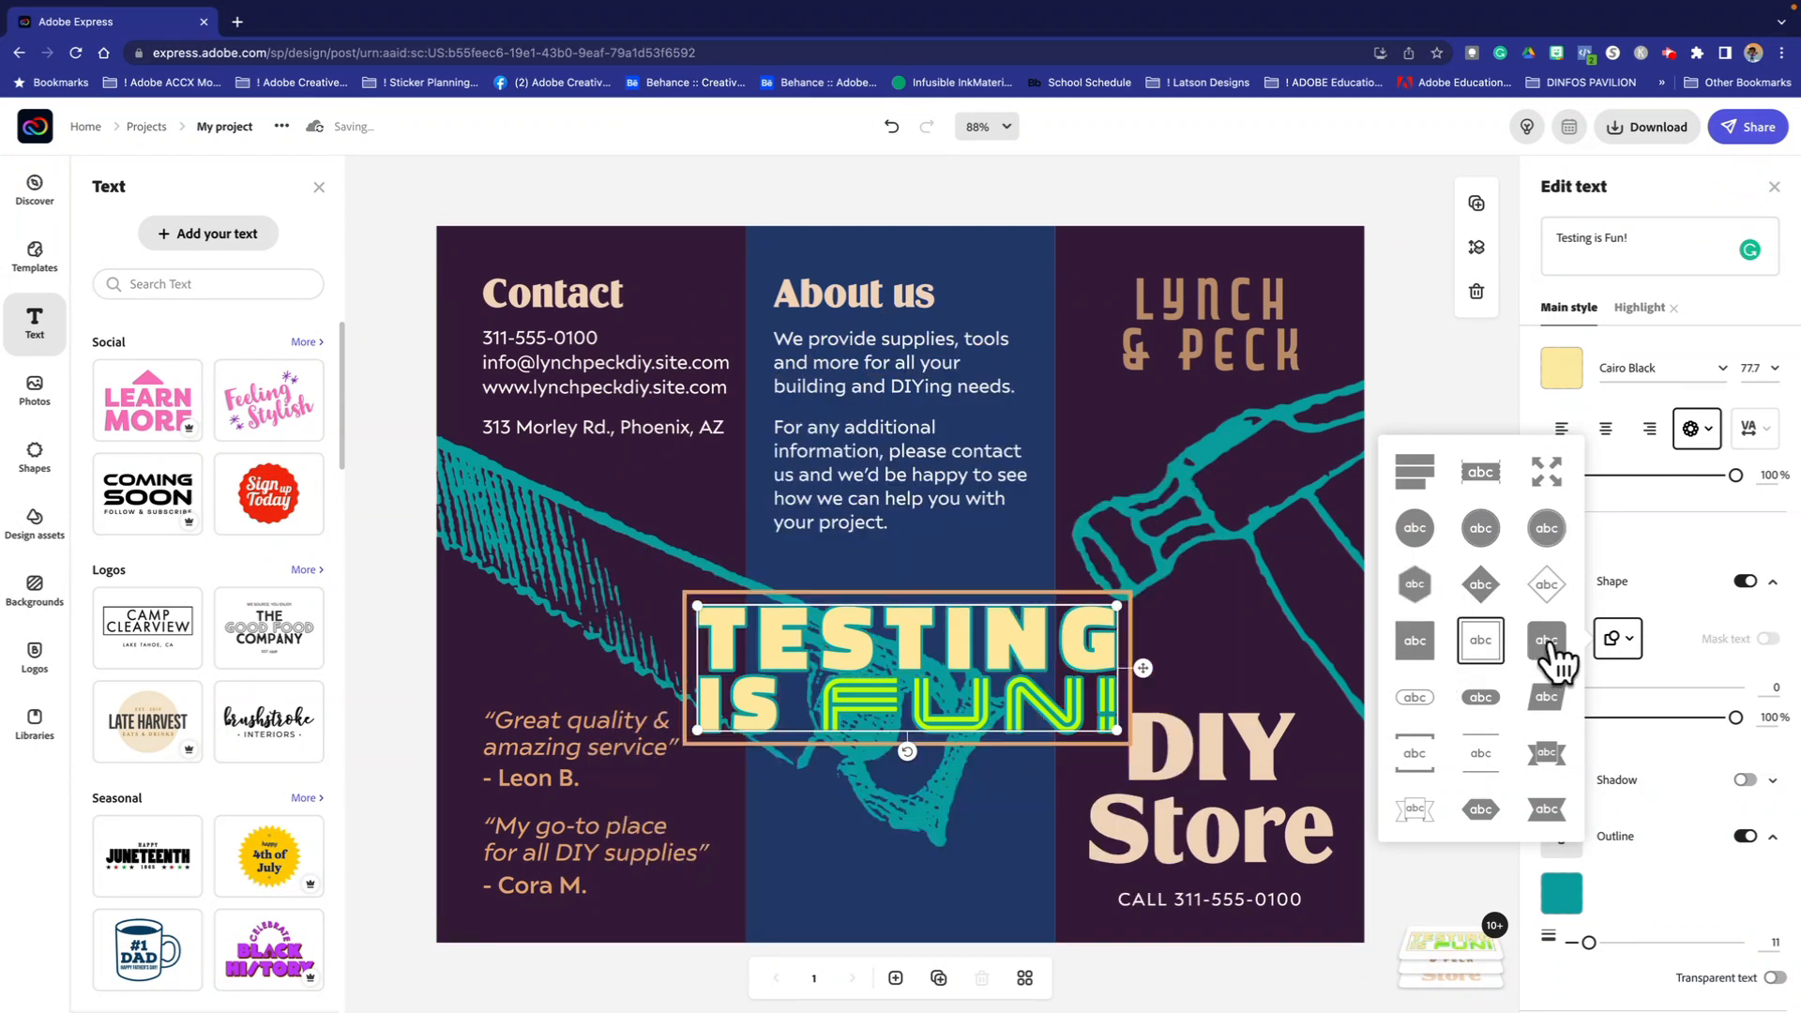
left_click(1546, 647)
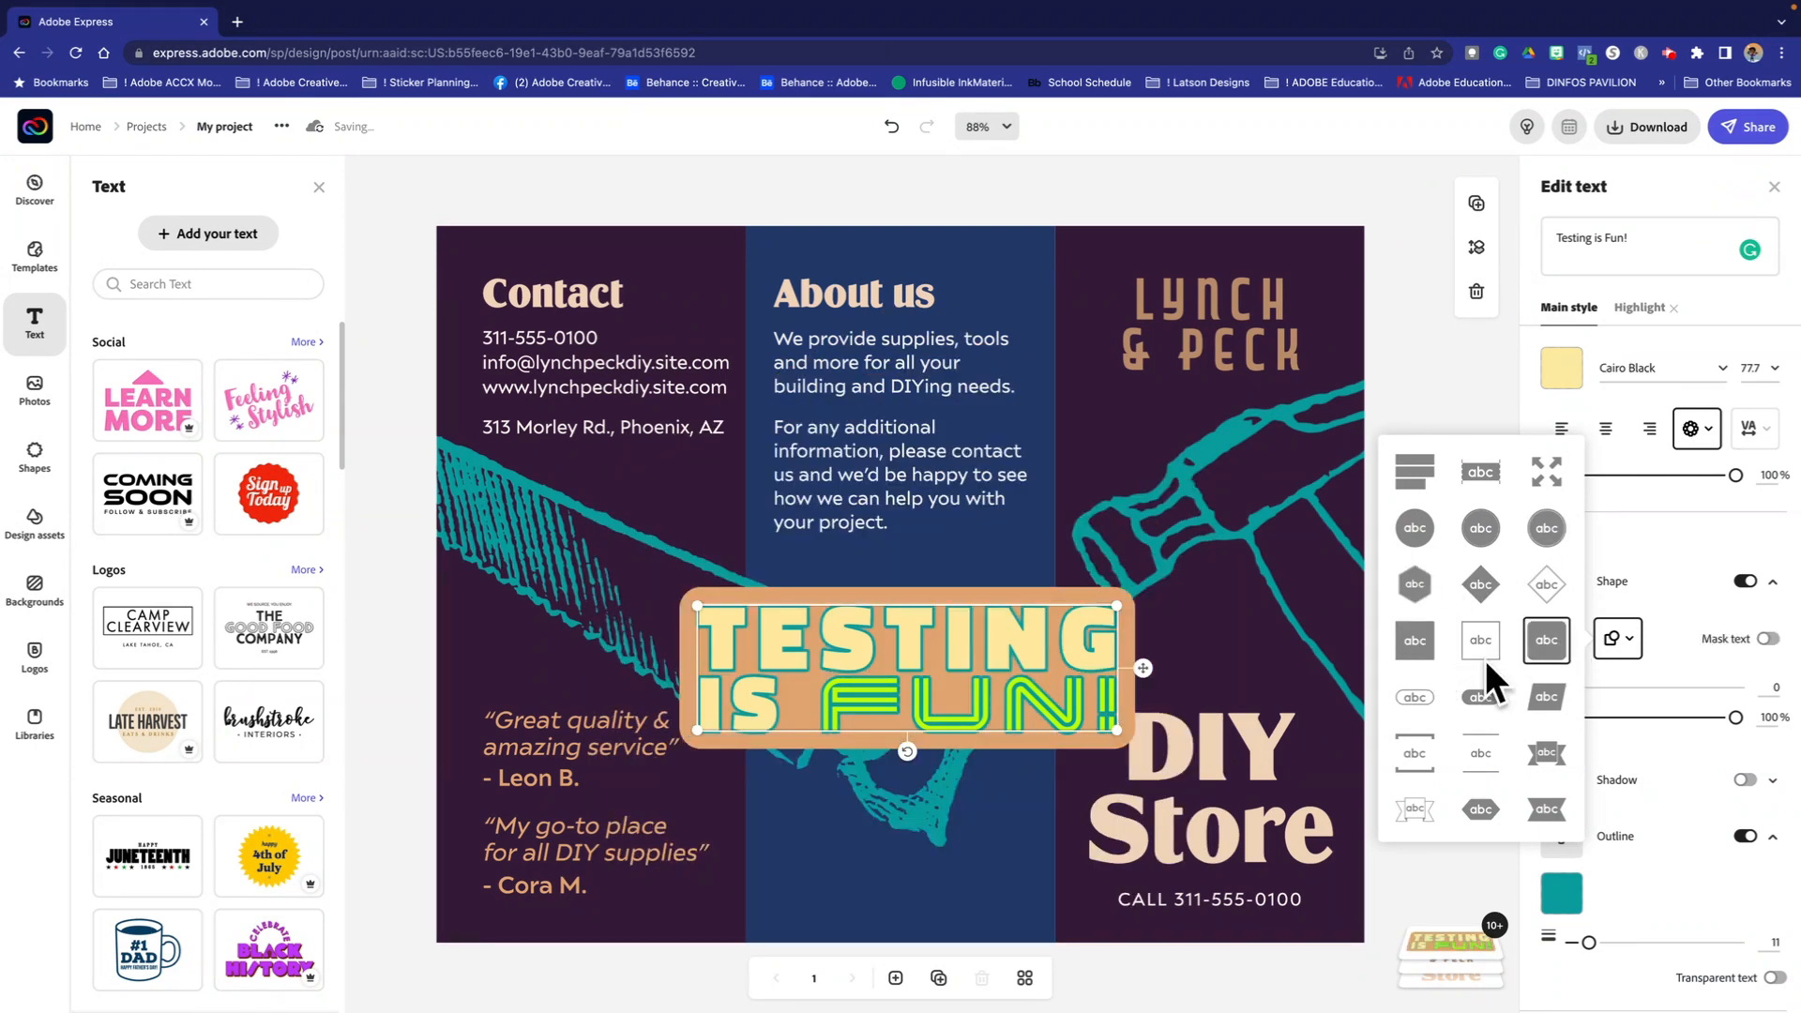
left_click(1546, 698)
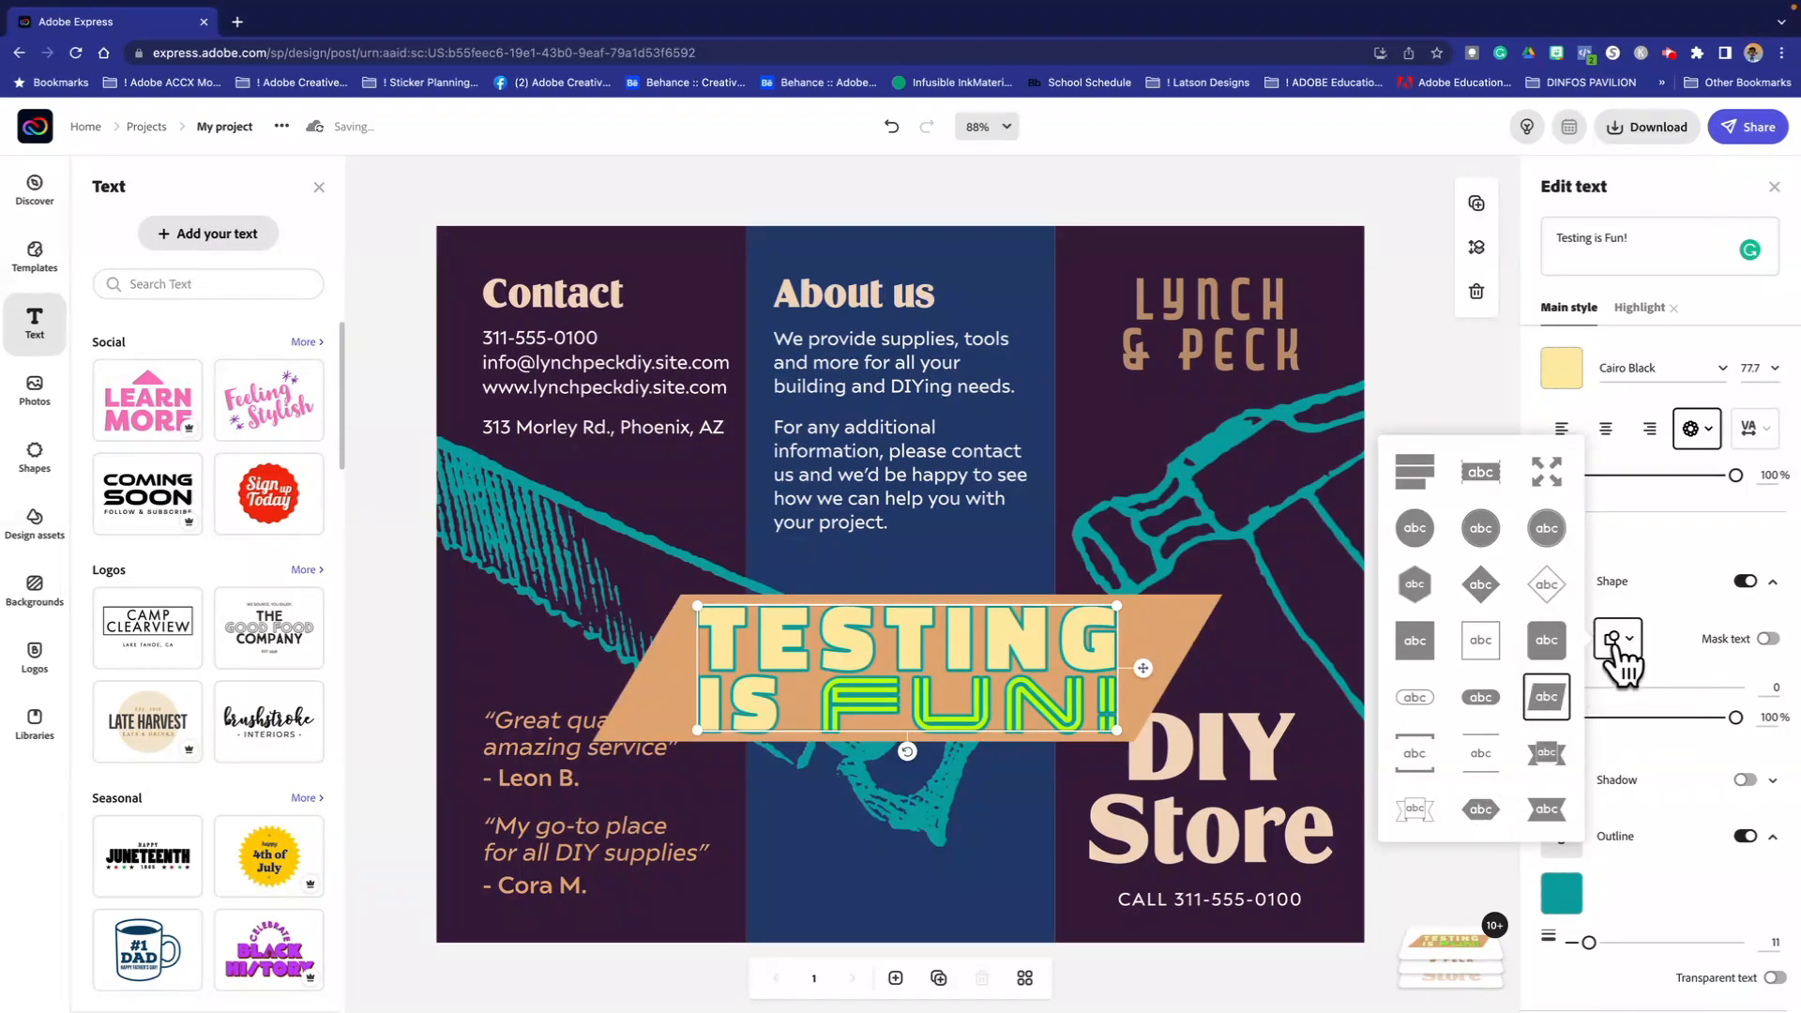
Step: Try masking the text out of the parallelogram, and set the shape's size to 42 and opacity to 48%
left_click(1767, 638)
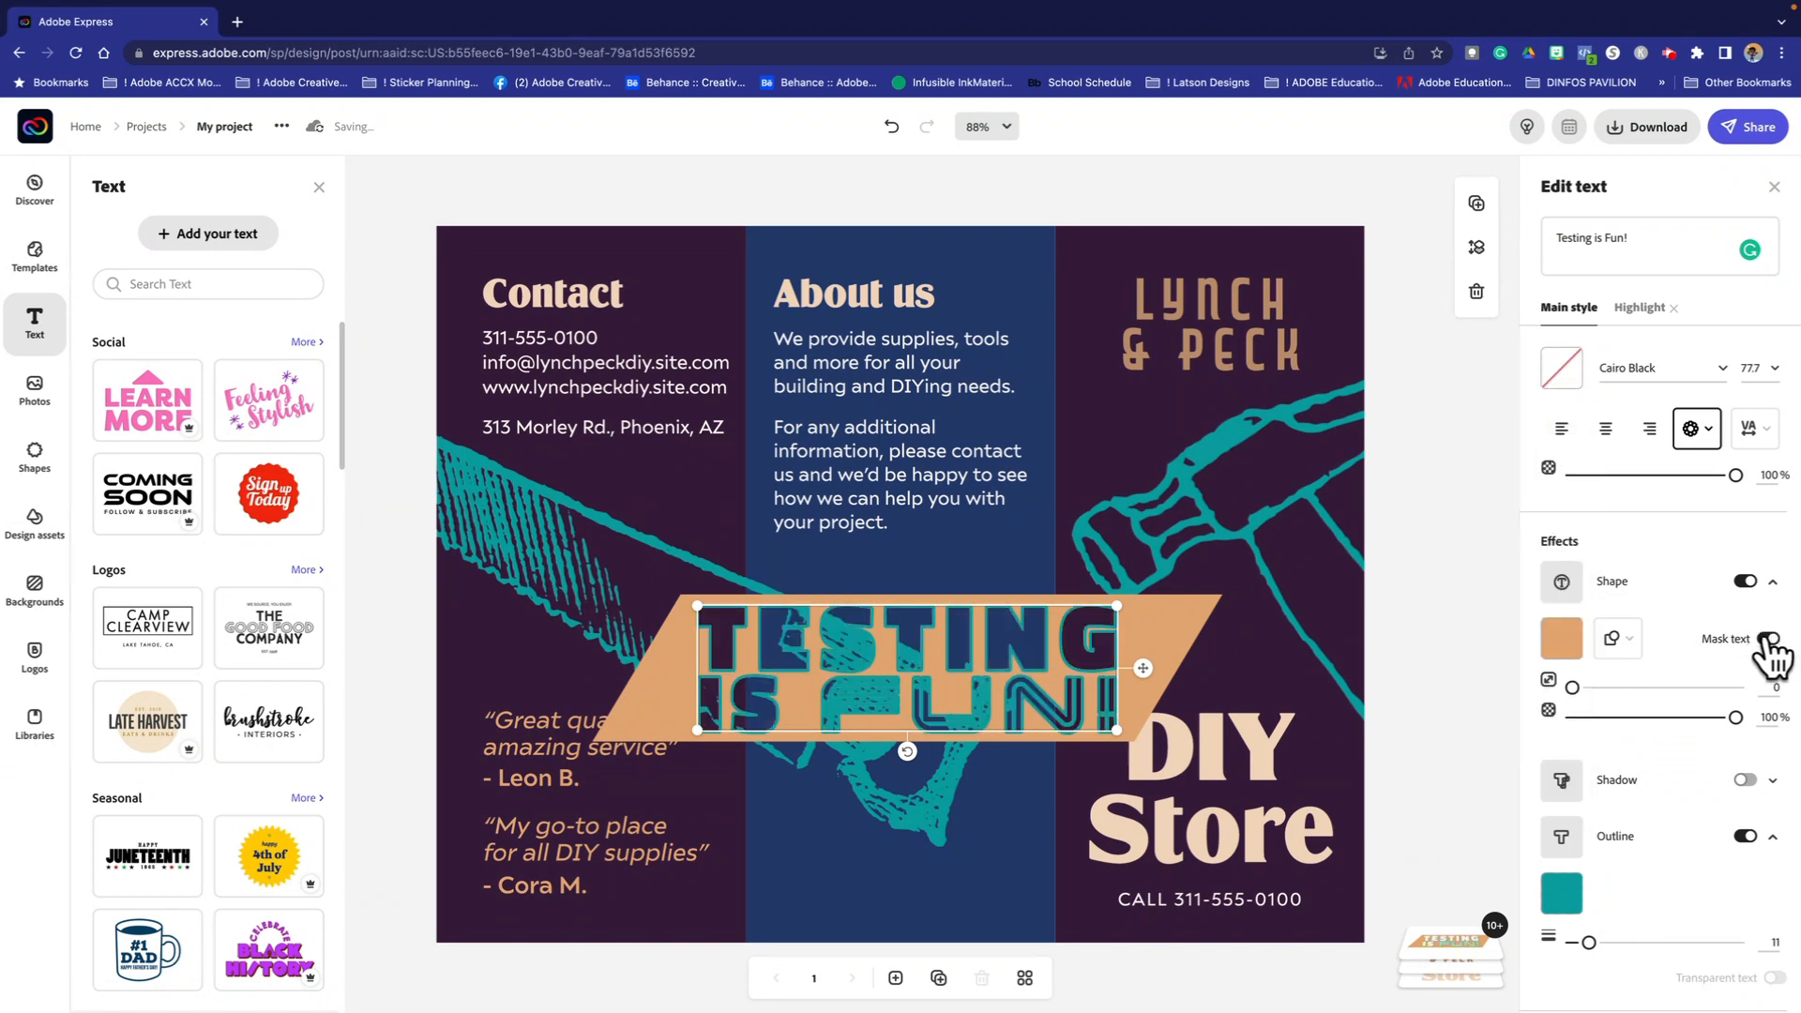
left_click(1767, 638)
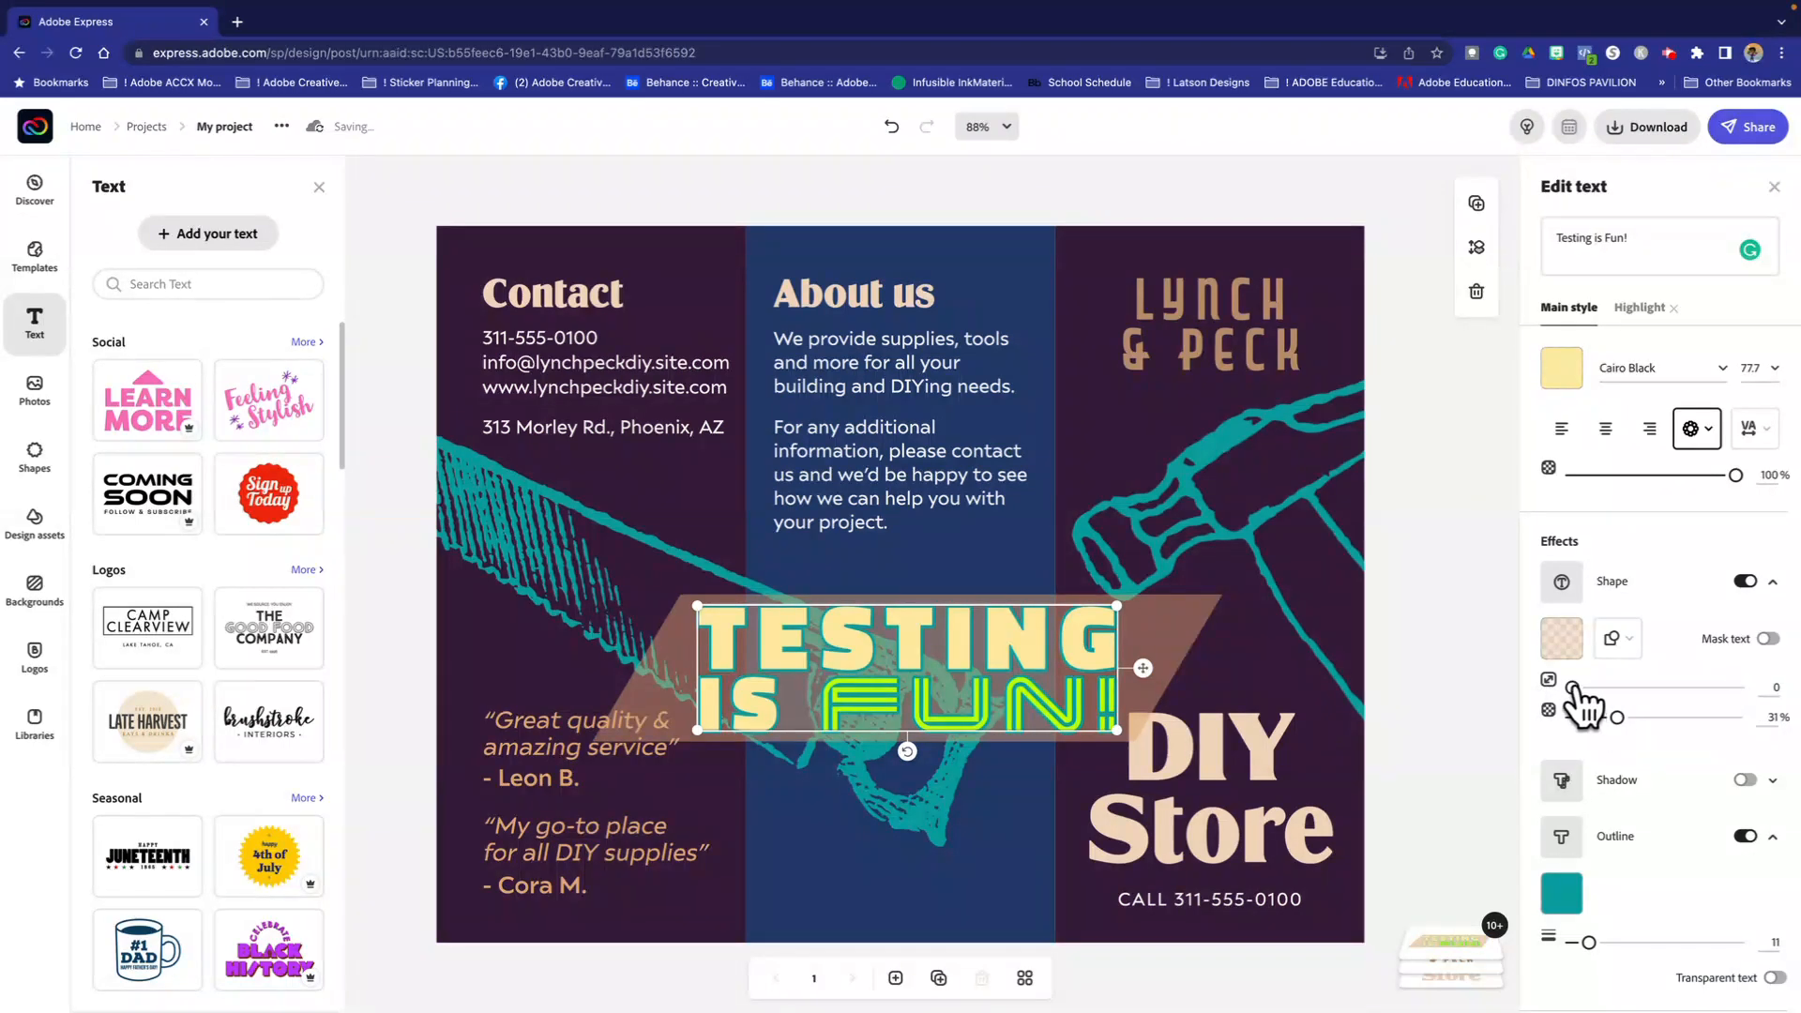
left_click_drag(1576, 687, 1647, 713)
Step: Turn on the Shadow effect for the "Testing is Fun!" text, comparing the text with and without it
scroll(1647, 706, "down", 1)
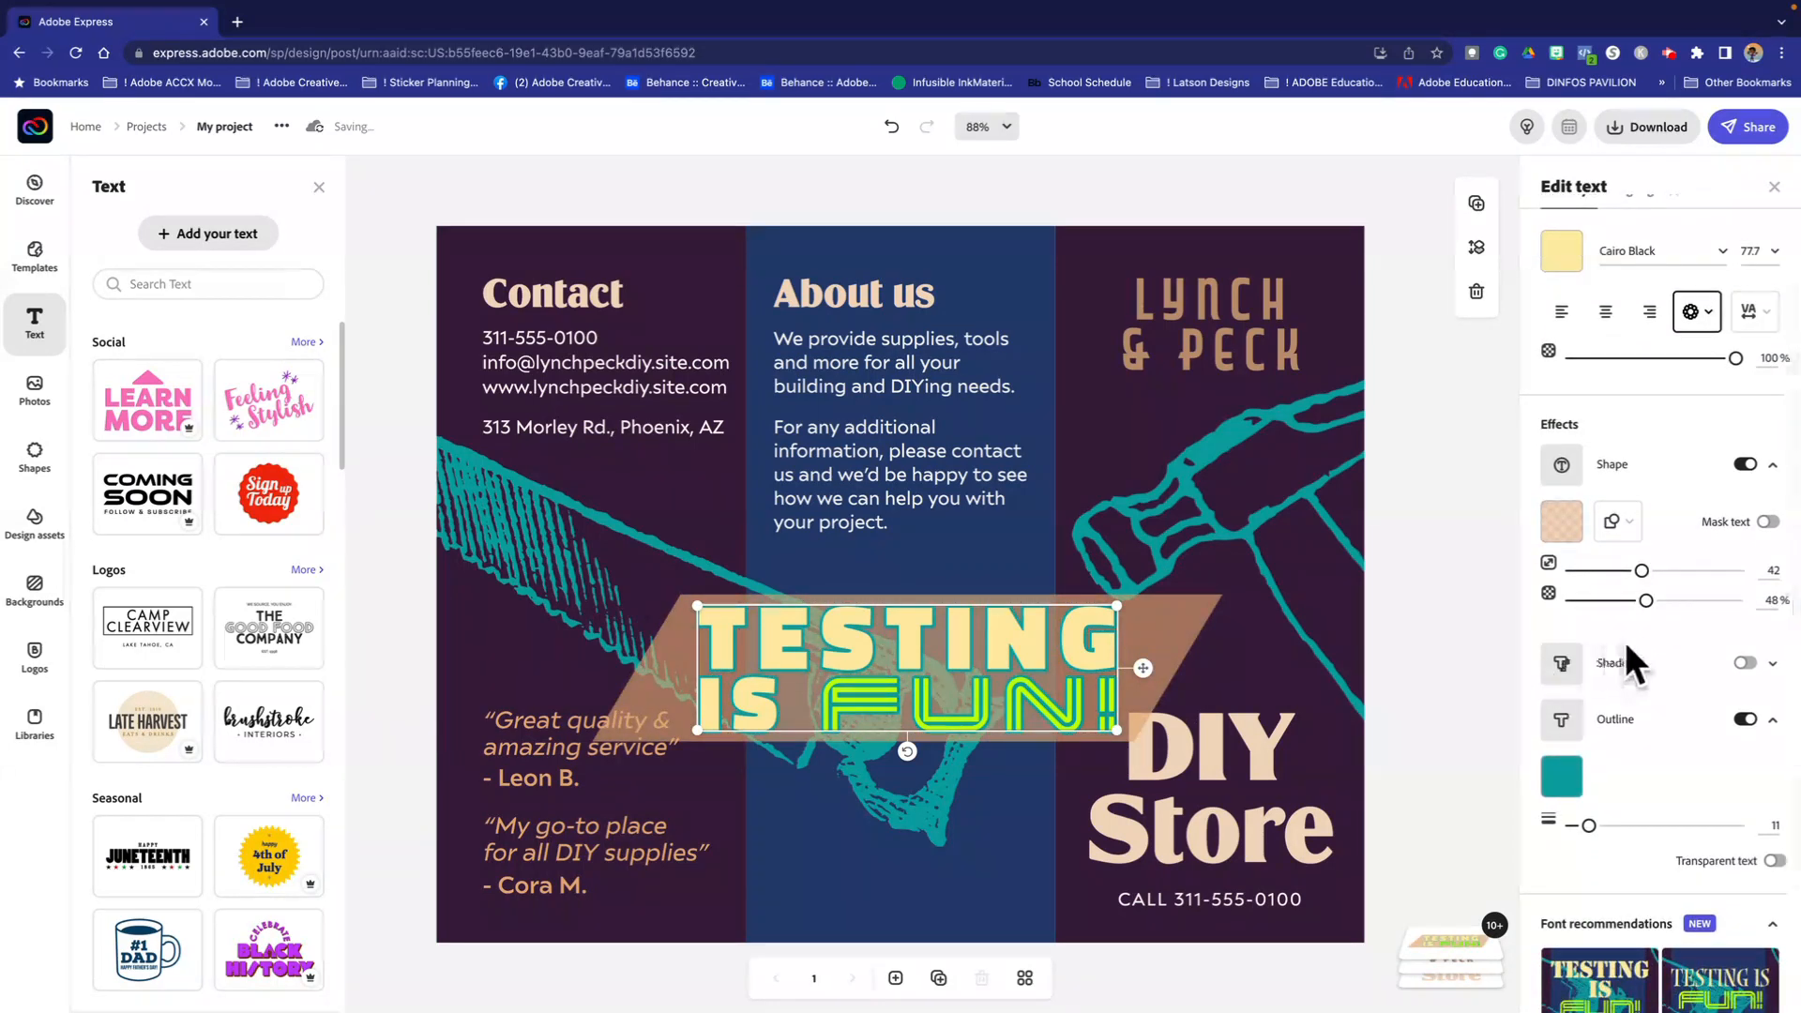
left_click(1578, 675)
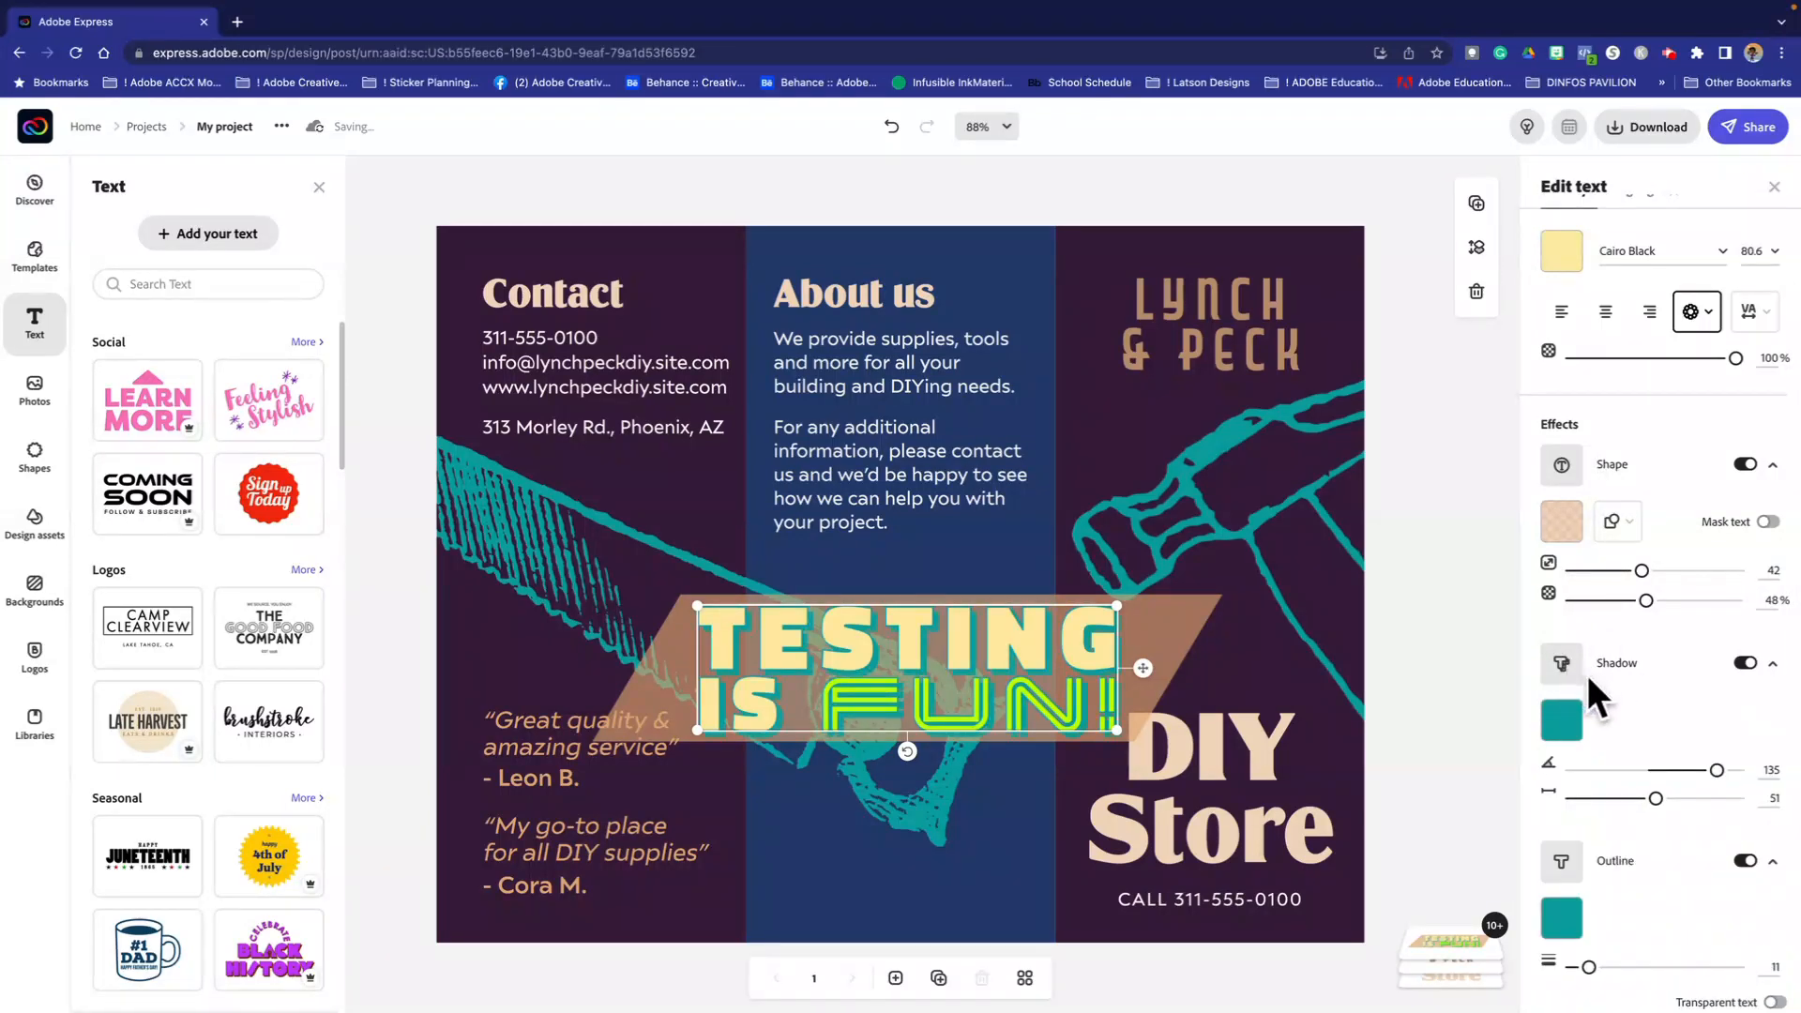
mouse_move(1562, 724)
left_click(1745, 664)
left_click(1742, 664)
left_click(1744, 664)
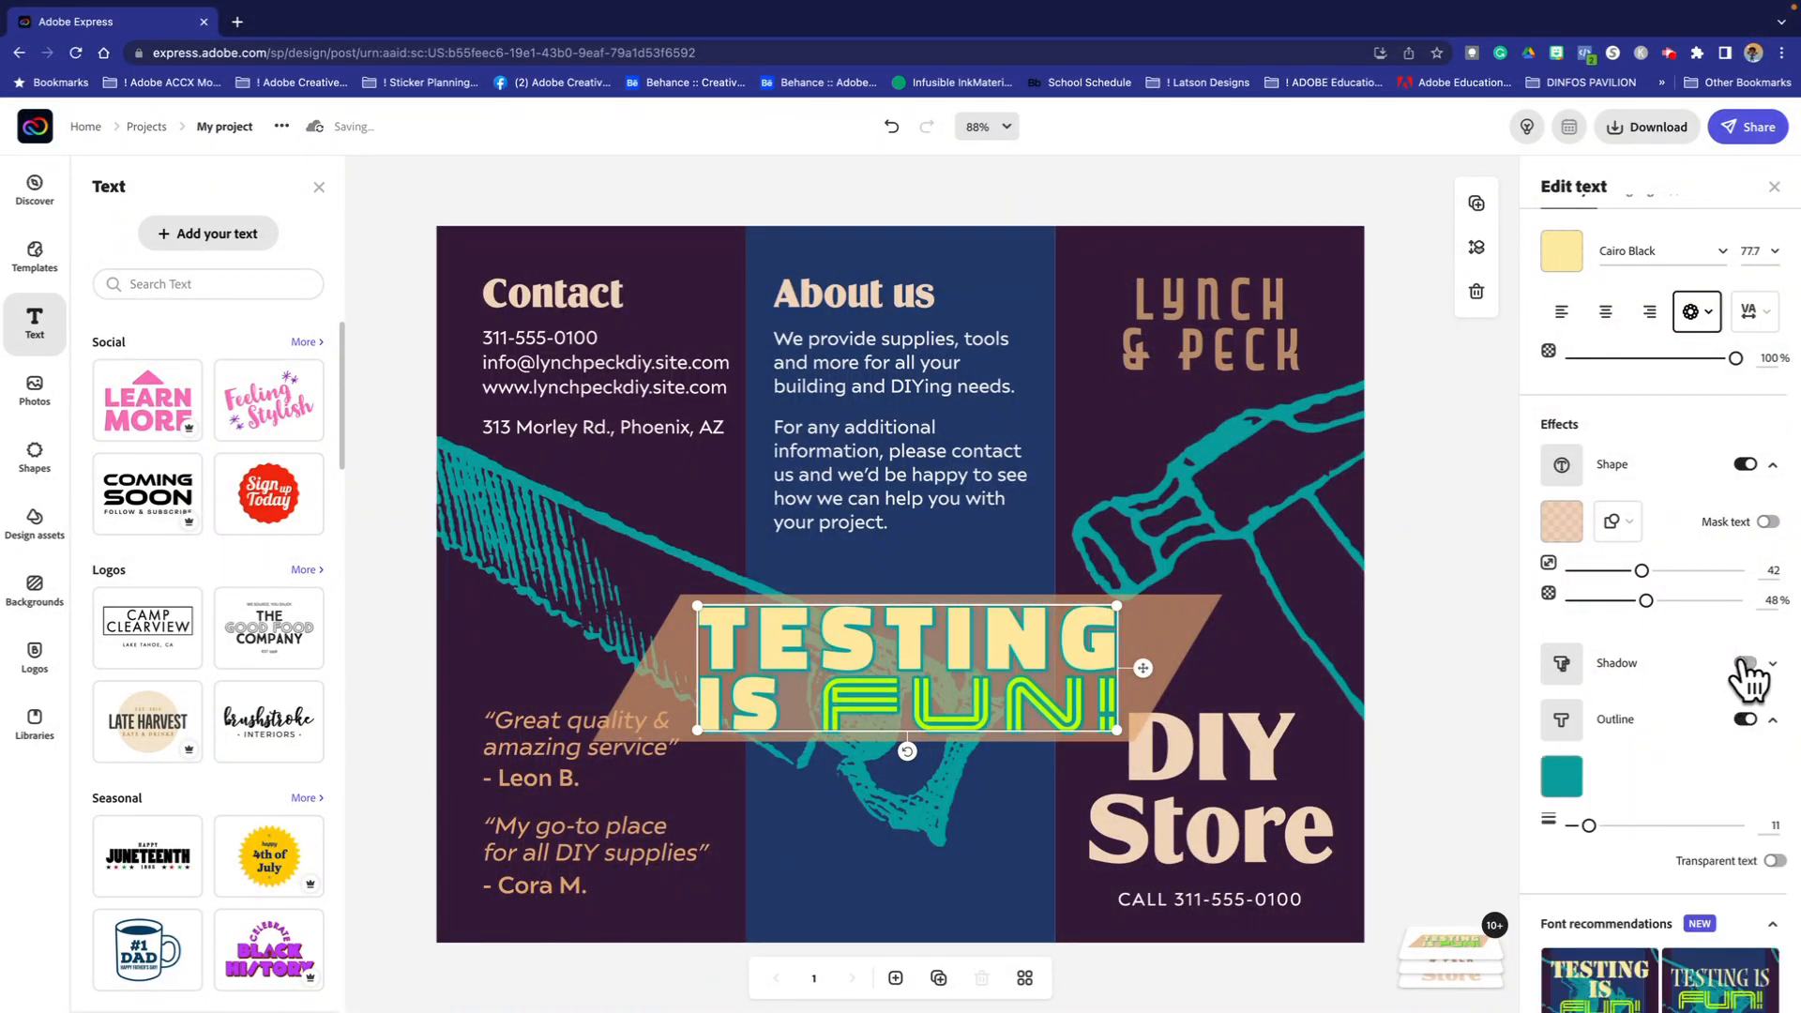
left_click(1744, 664)
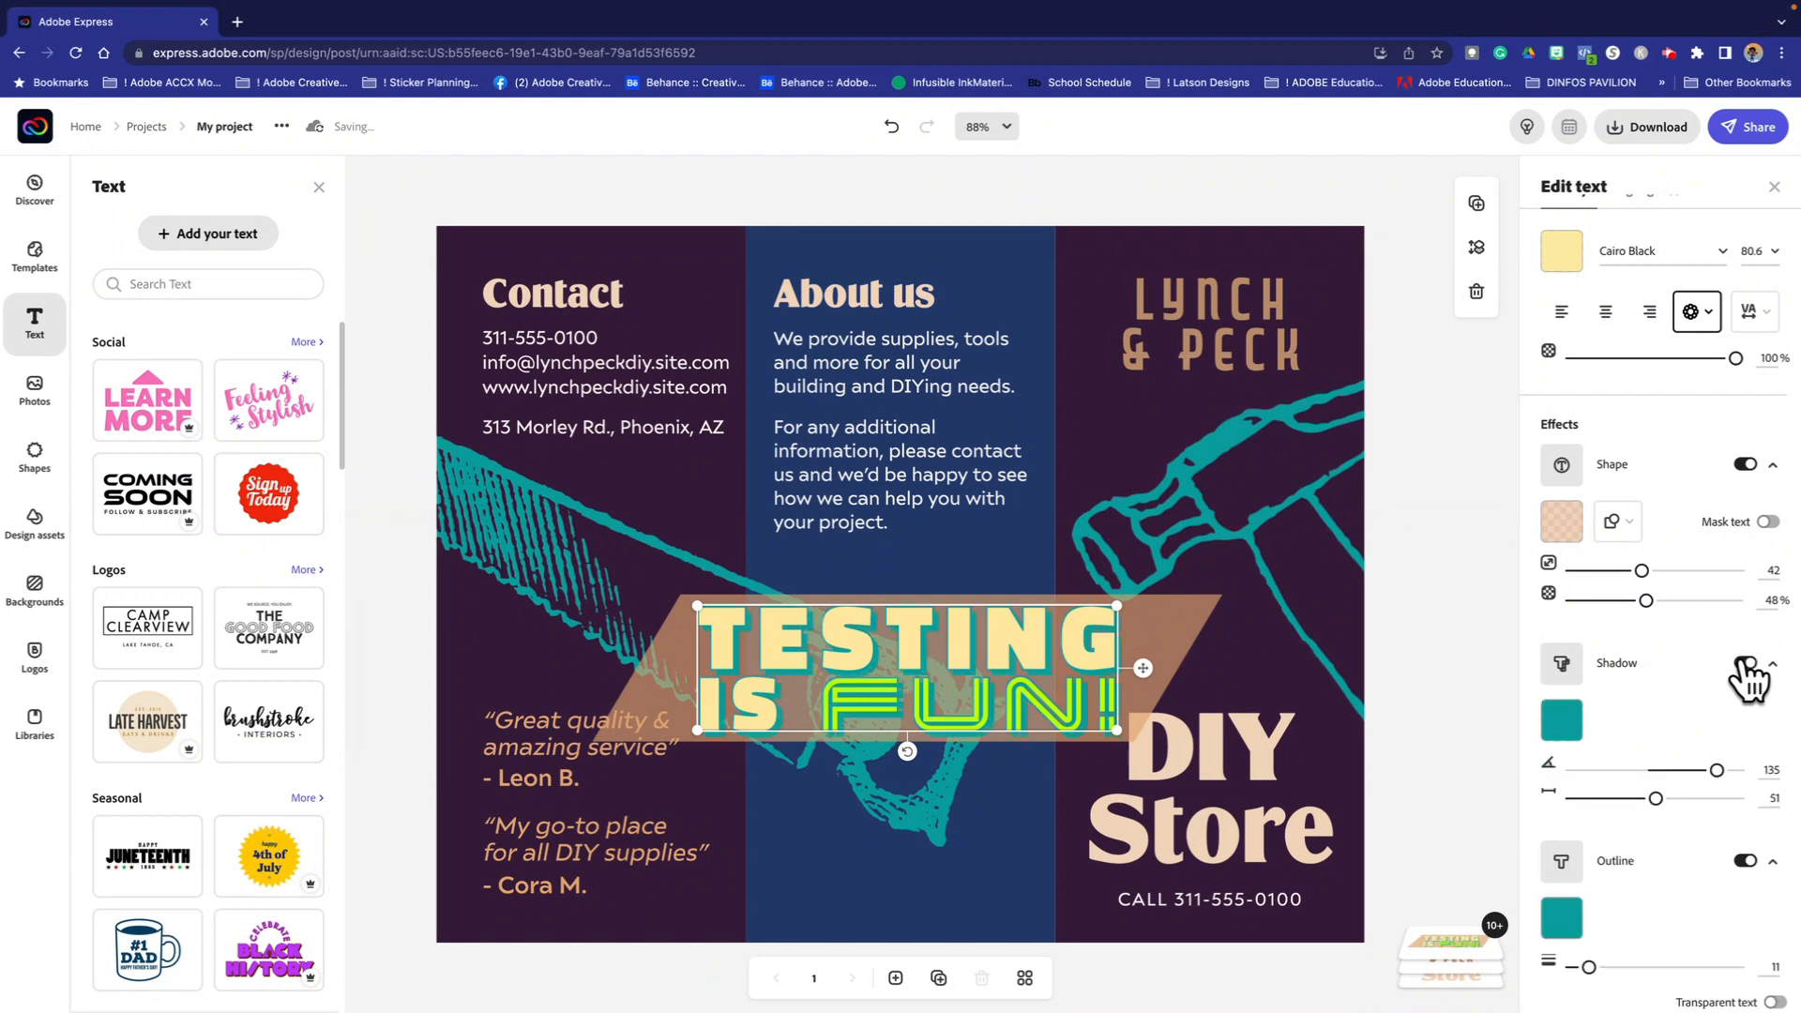
left_click(1744, 664)
left_click(1745, 664)
left_click(1744, 664)
left_click(1744, 665)
Step: Darken the text shadow to deep teal and set its angle to 114 and distance to 71
left_click(1562, 720)
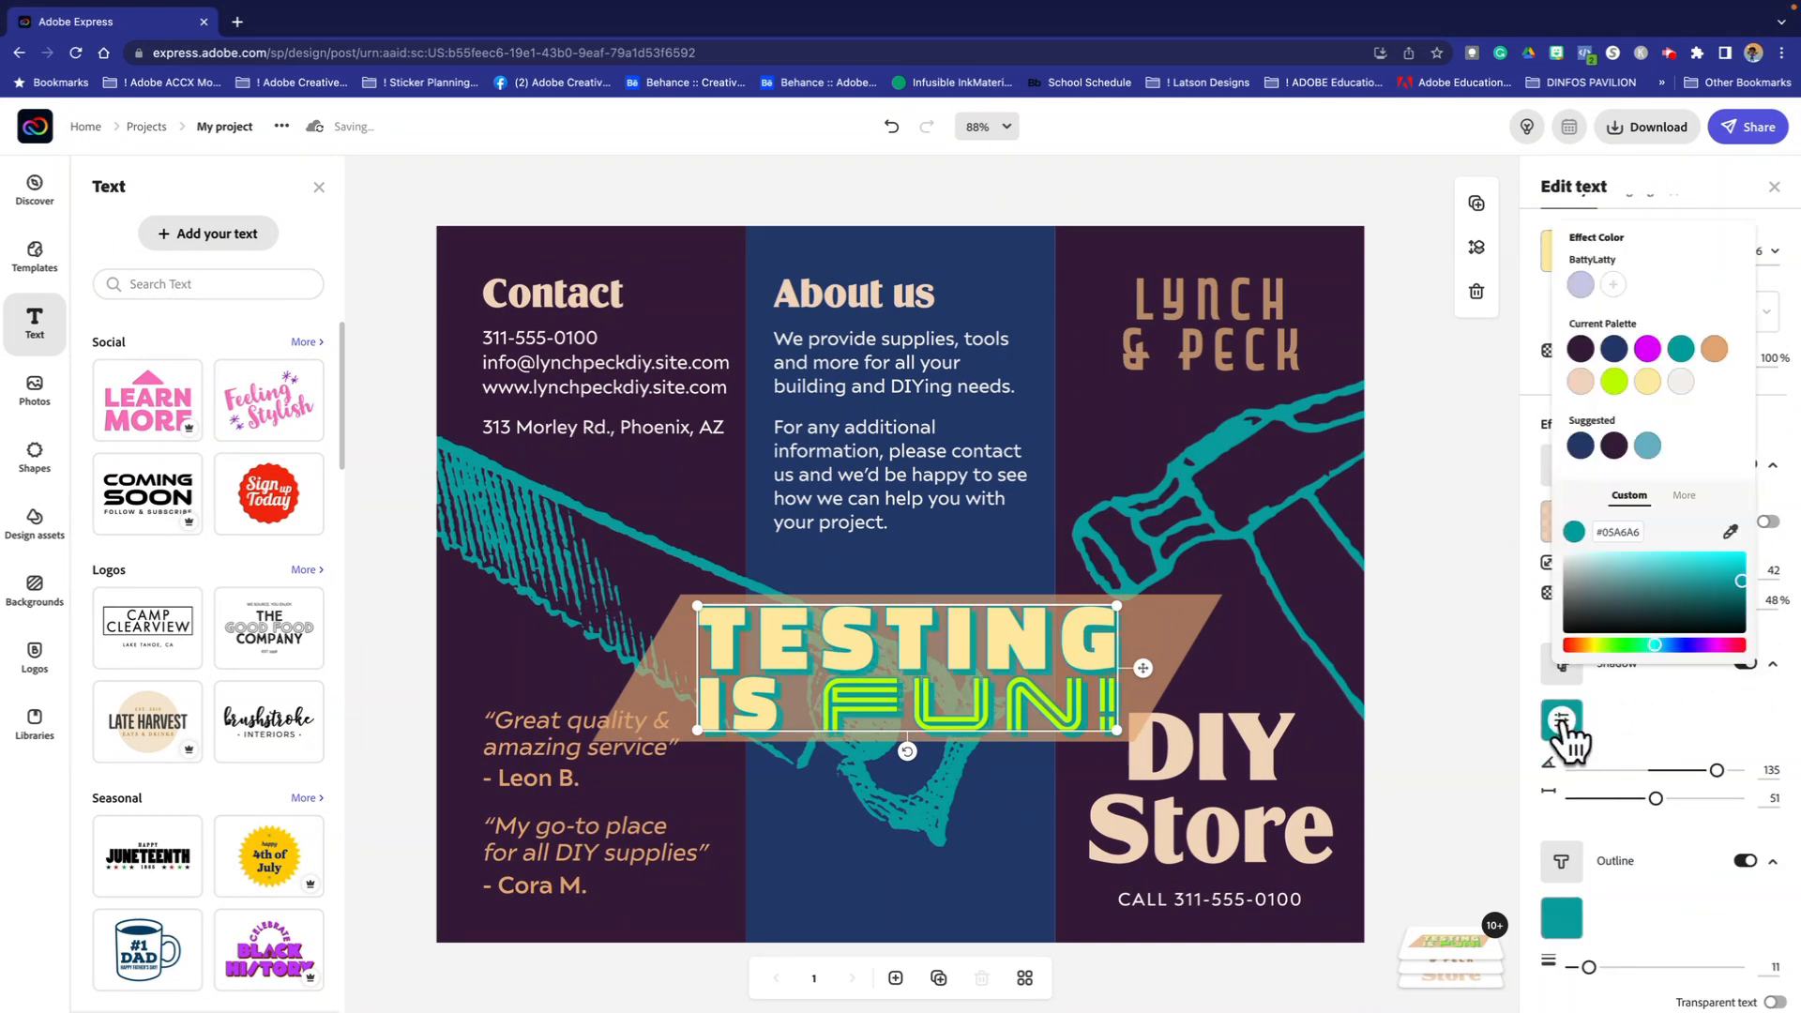
left_click(1709, 597)
left_click_drag(1712, 600, 1729, 603)
left_click(1669, 709)
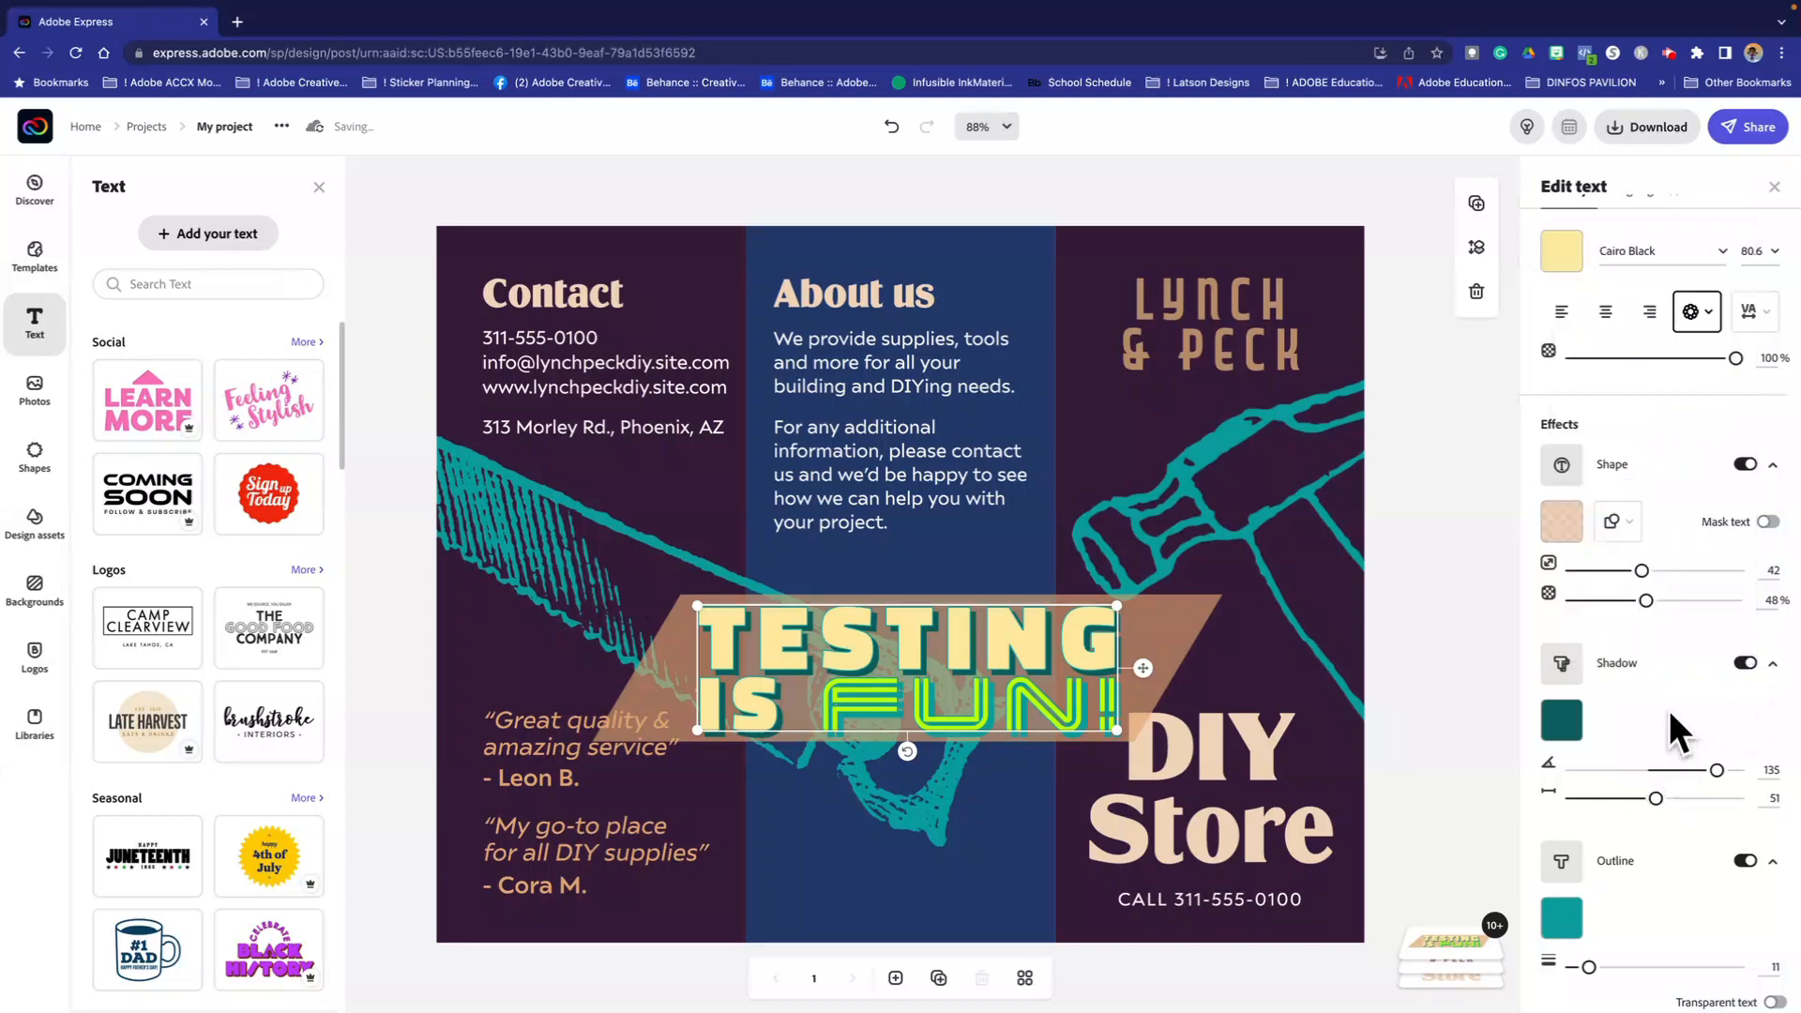
left_click_drag(1714, 770, 1688, 798)
Step: Compare the text with and without its outline, and collapse and expand the outline options
scroll(1691, 782, "down", 1)
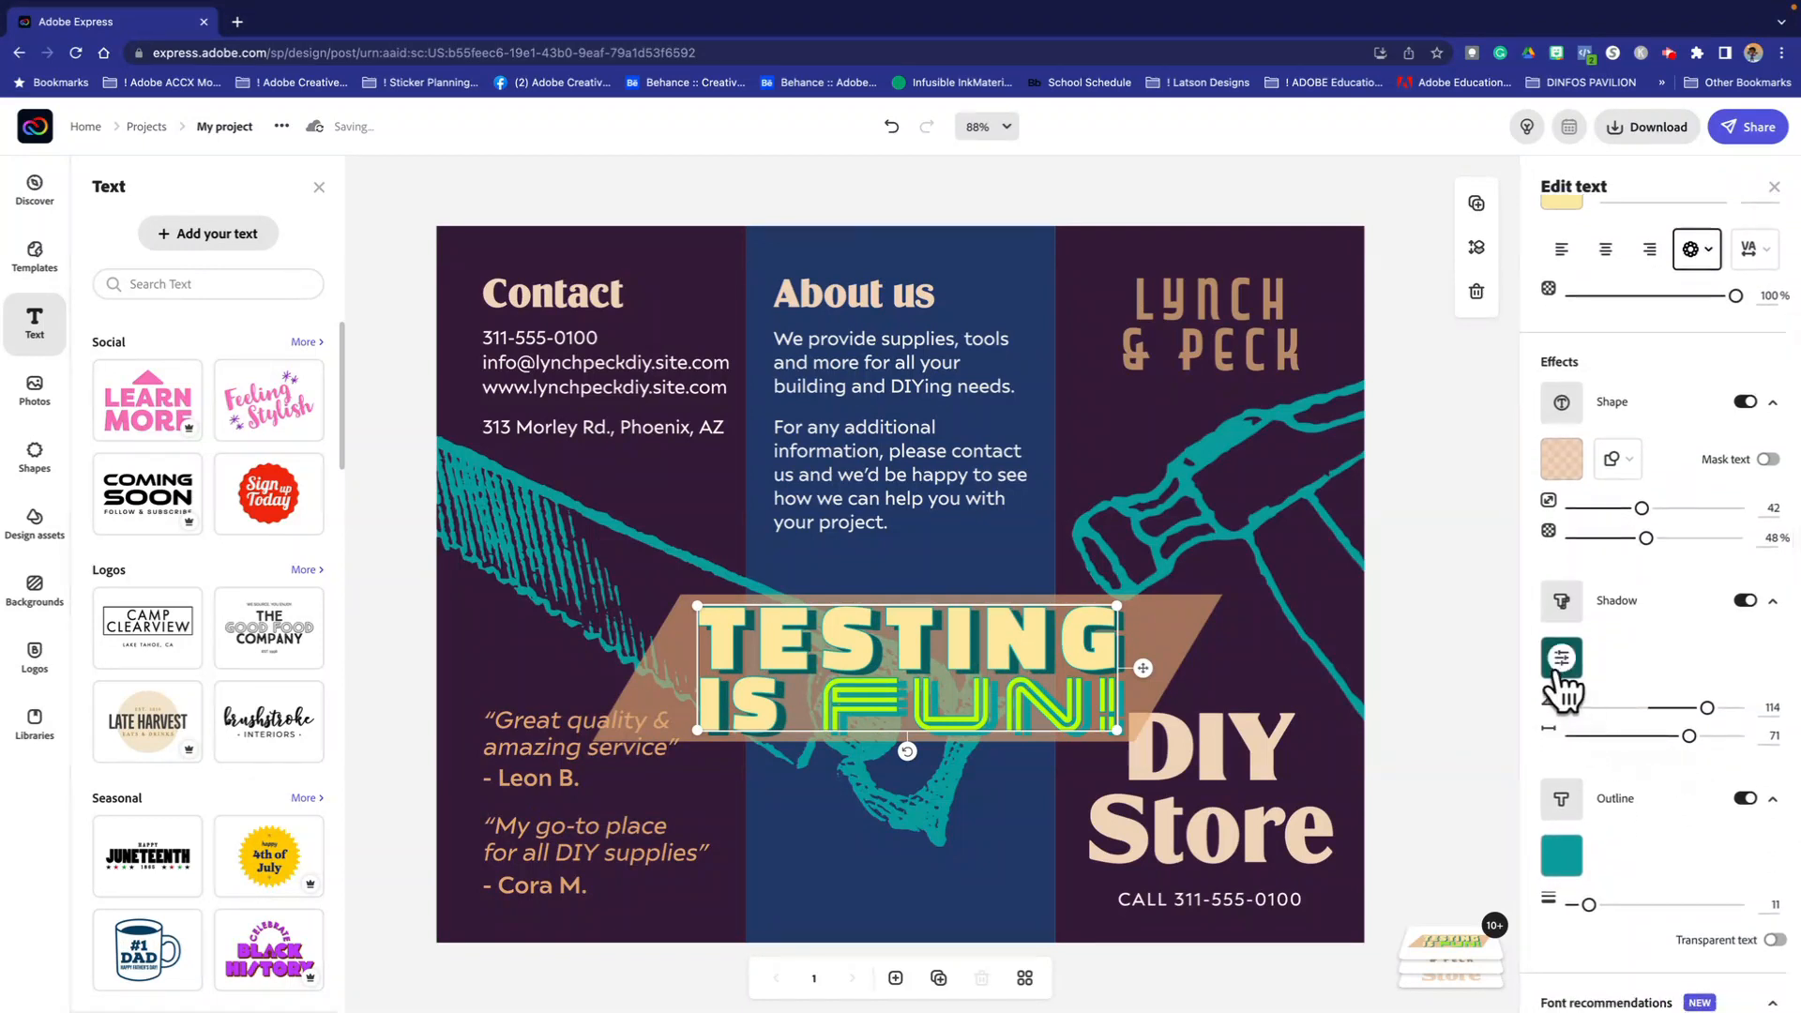
left_click(1557, 802)
left_click(1557, 802)
left_click(1557, 802)
left_click(1557, 799)
left_click(1557, 799)
left_click(1557, 799)
left_click(1557, 802)
left_click(1557, 802)
left_click(1773, 799)
left_click(1773, 800)
left_click(1772, 799)
left_click(1773, 799)
left_click(1773, 799)
left_click(1773, 799)
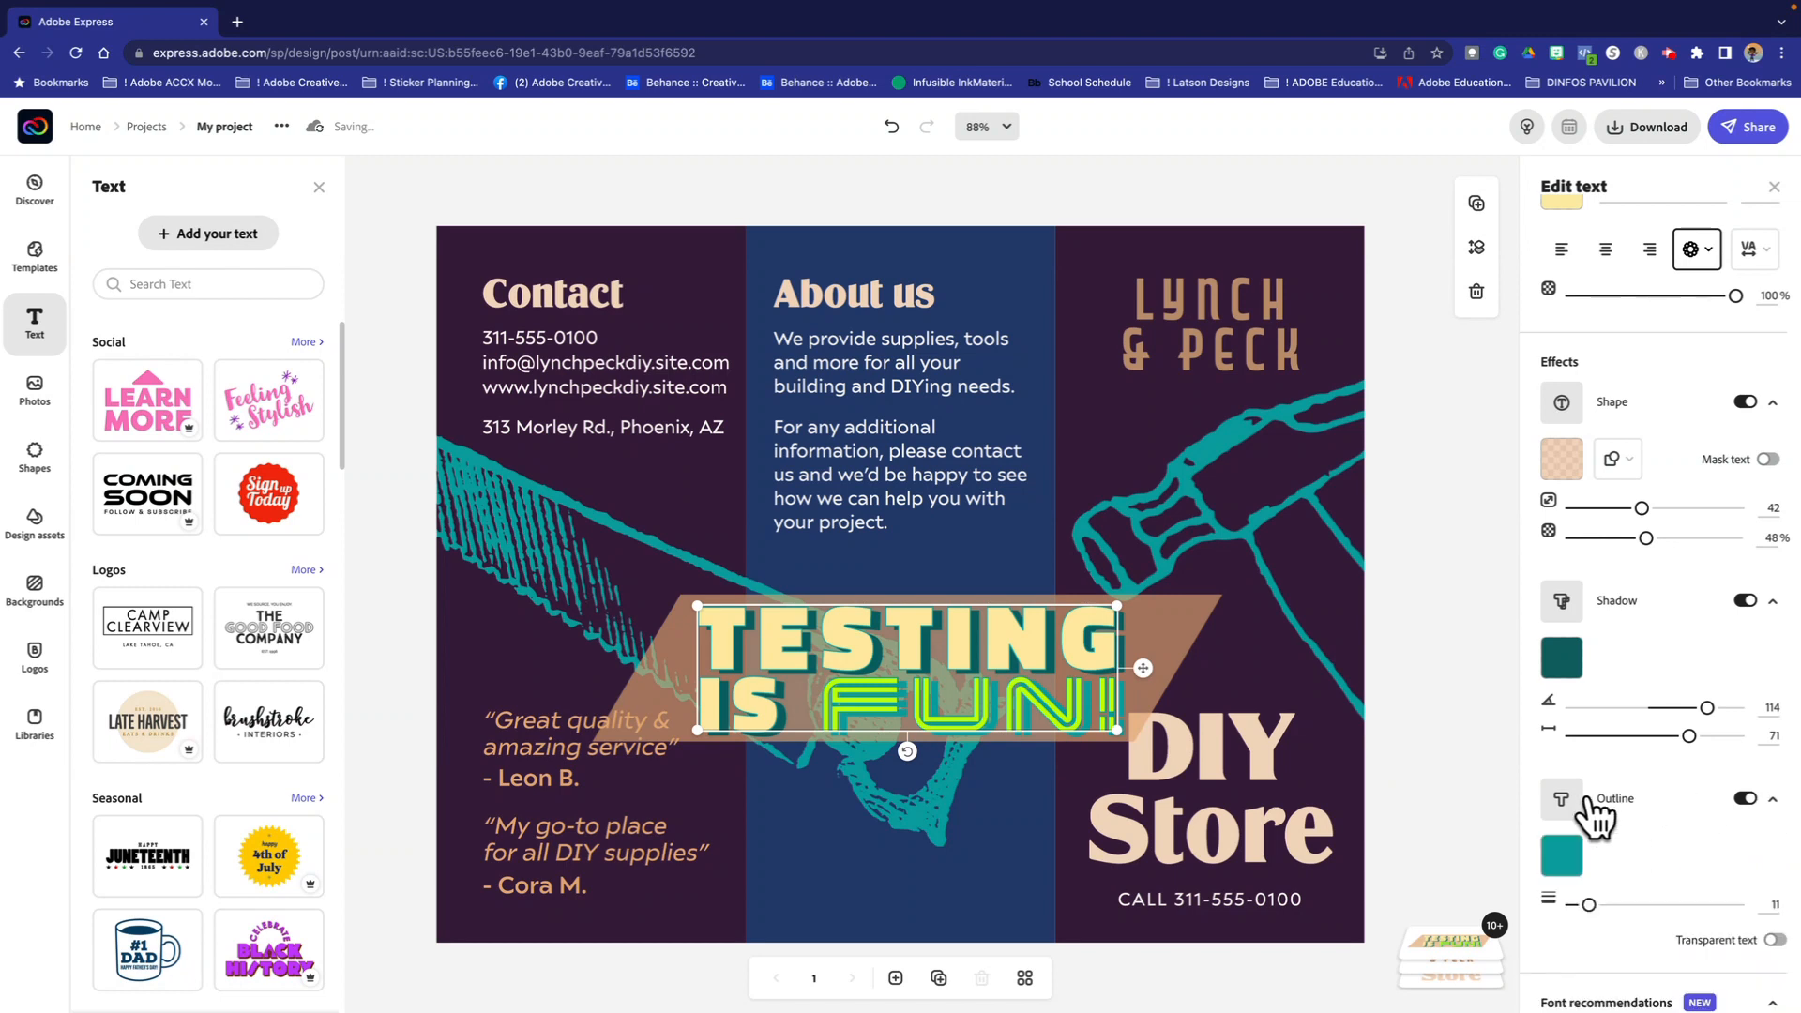
Step: Set the text outline colour to olive gold #A3975D after trying the muted teals #447979 and #5DA3A3
scroll(1532, 801, "down", 1)
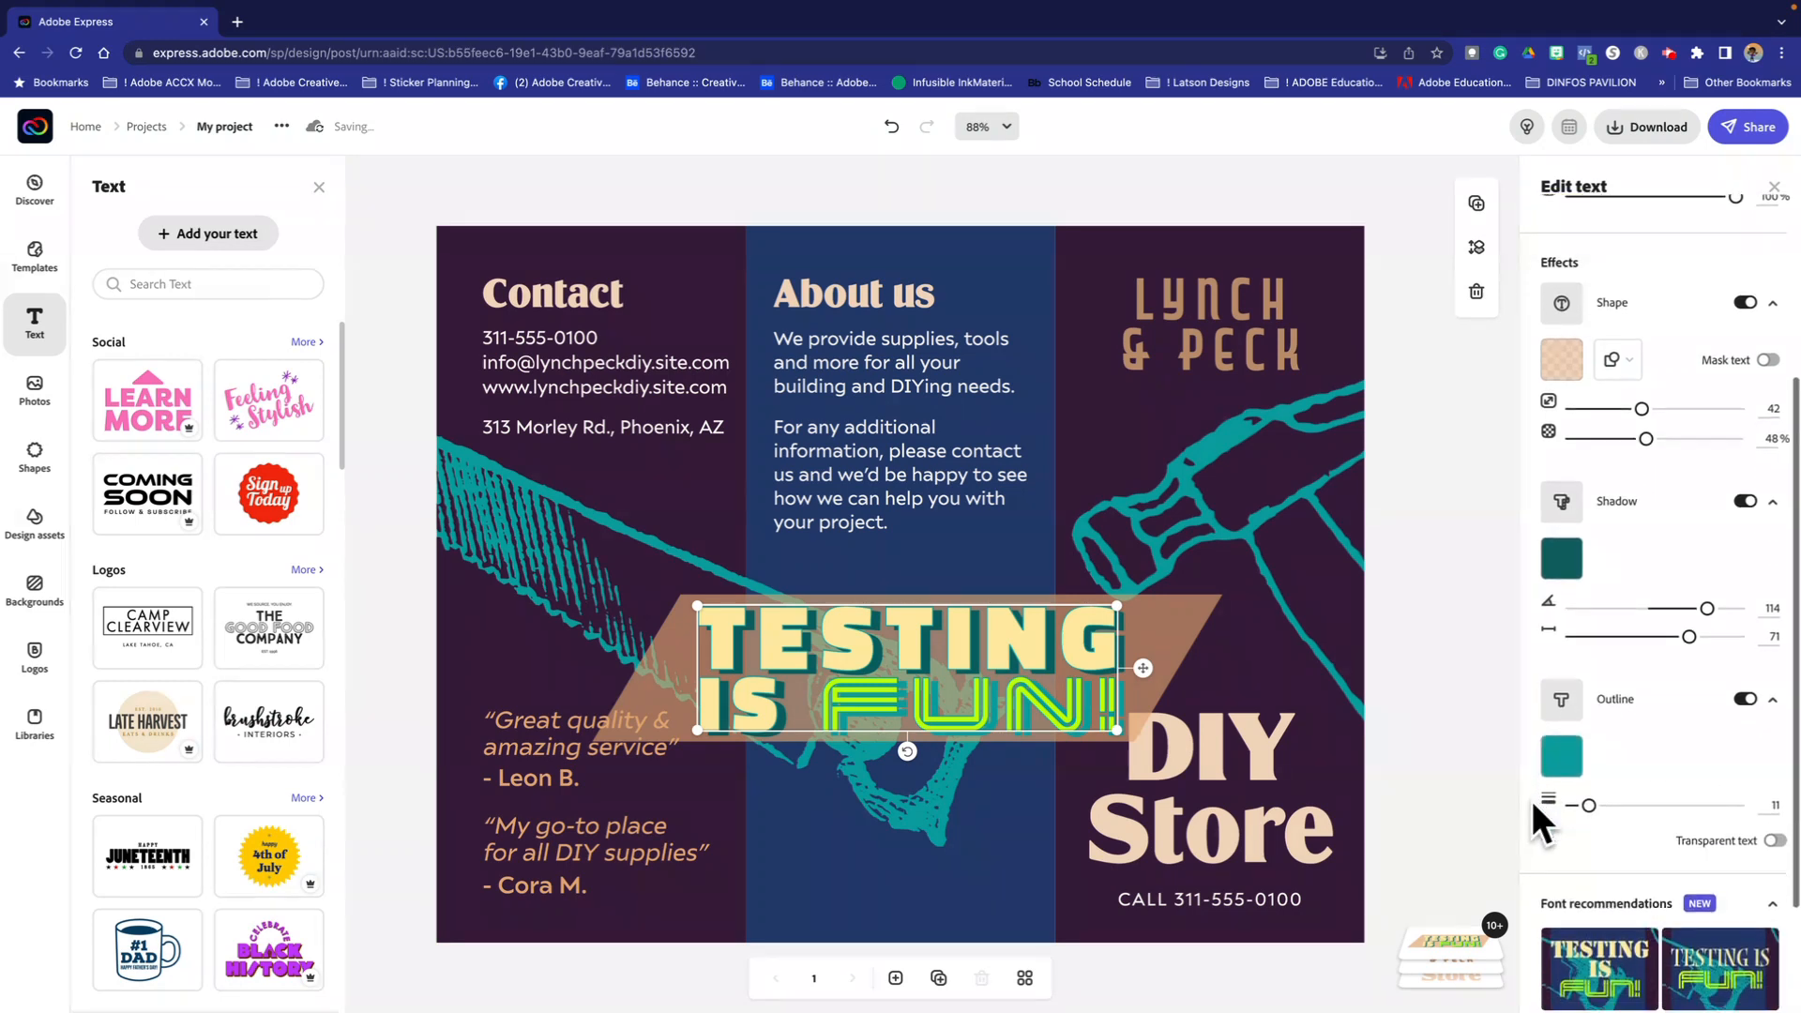
left_click(1563, 750)
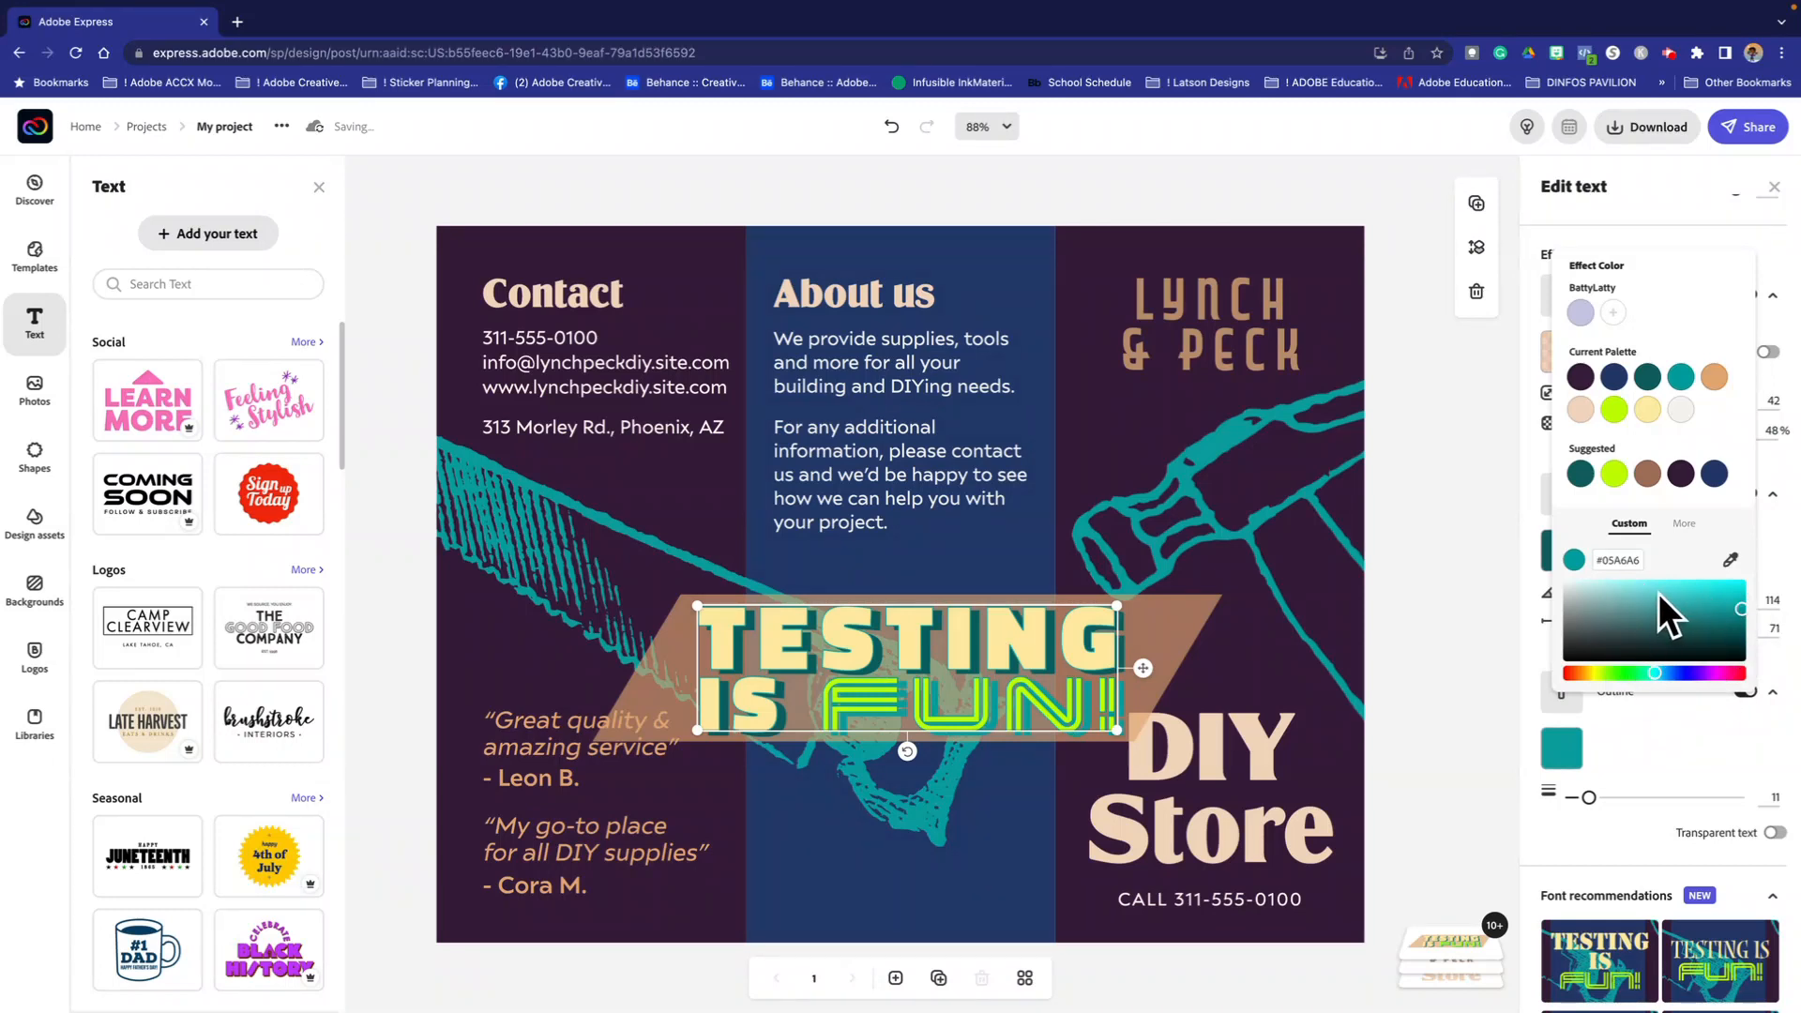
left_click(1638, 624)
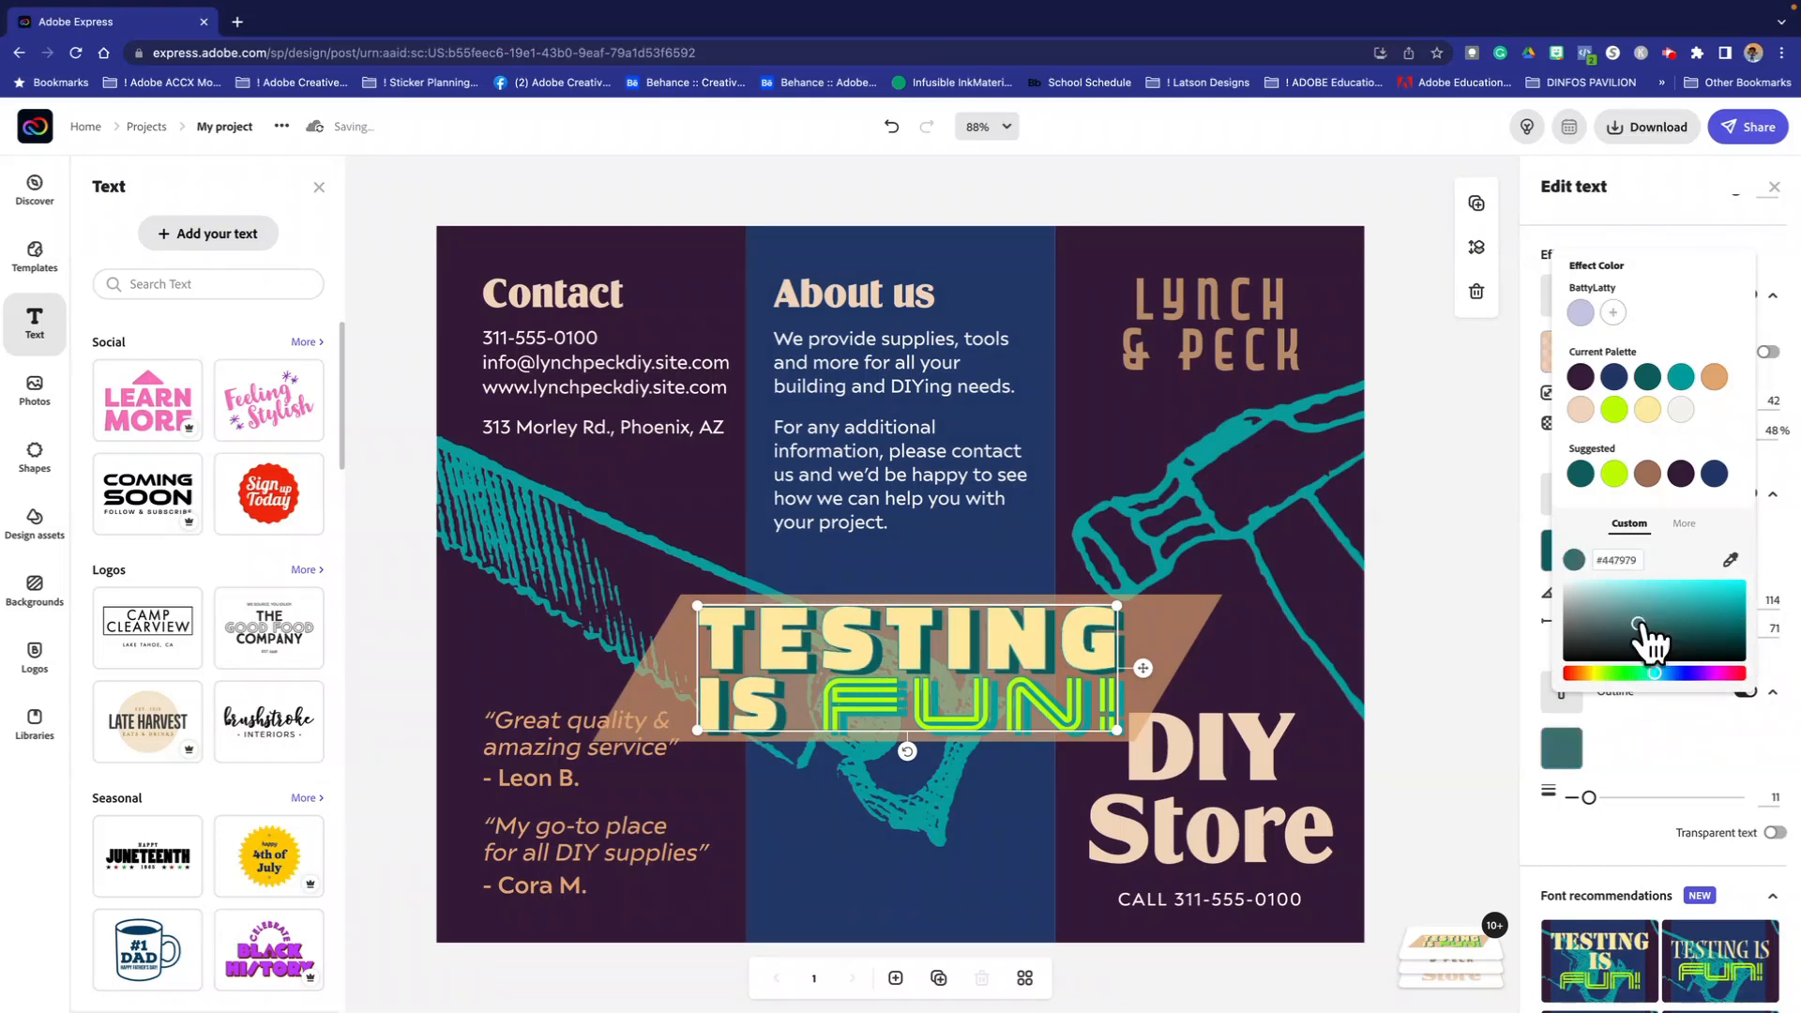
left_click(1636, 610)
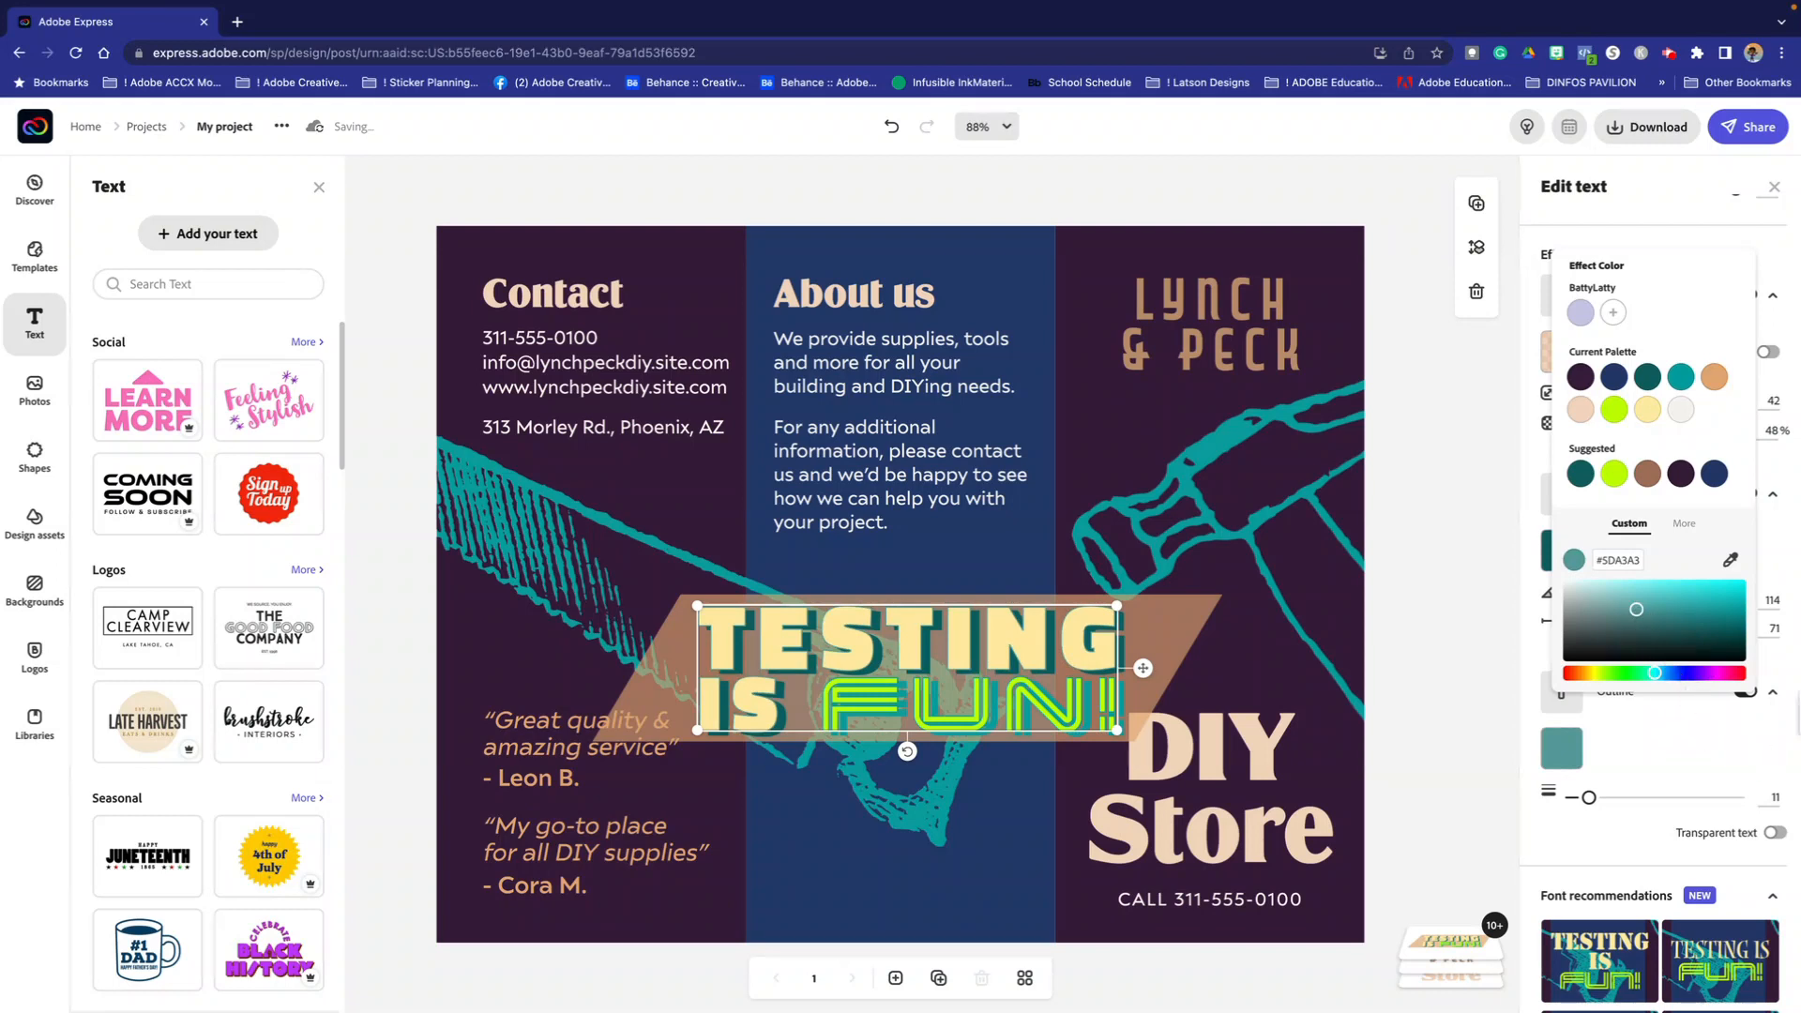
left_click(1589, 672)
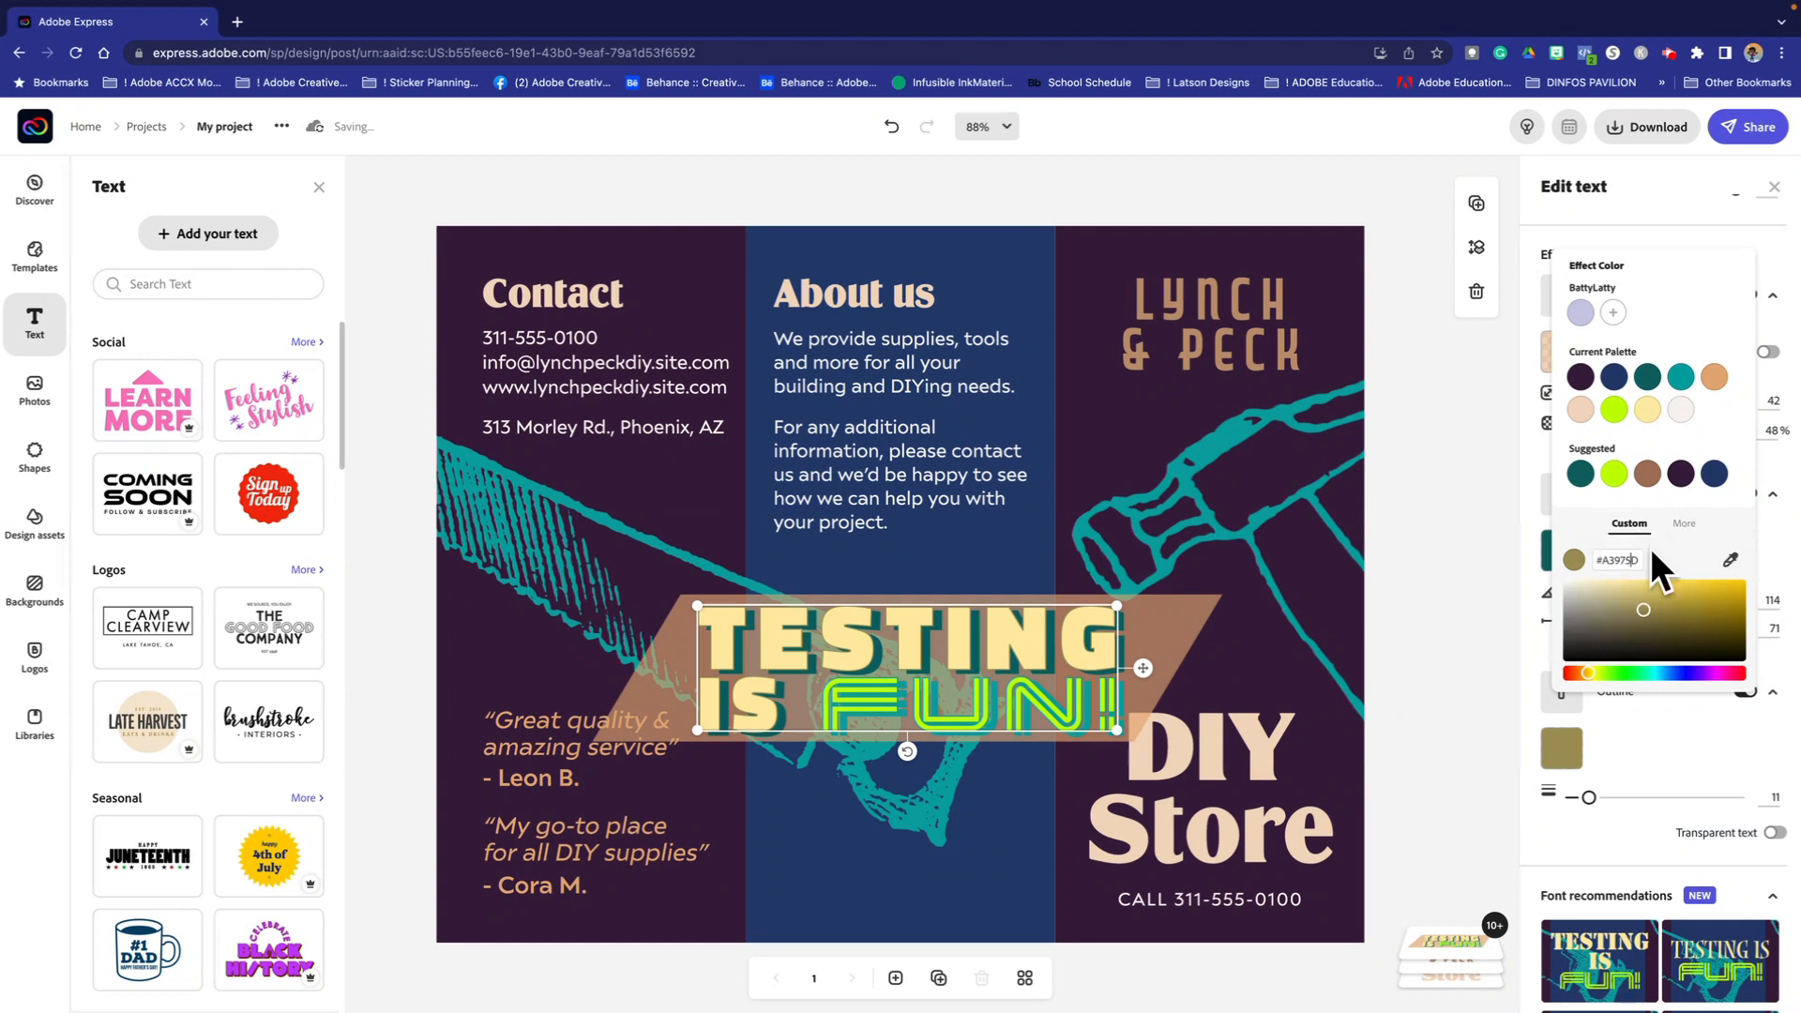
scroll(1679, 769, "down", 1)
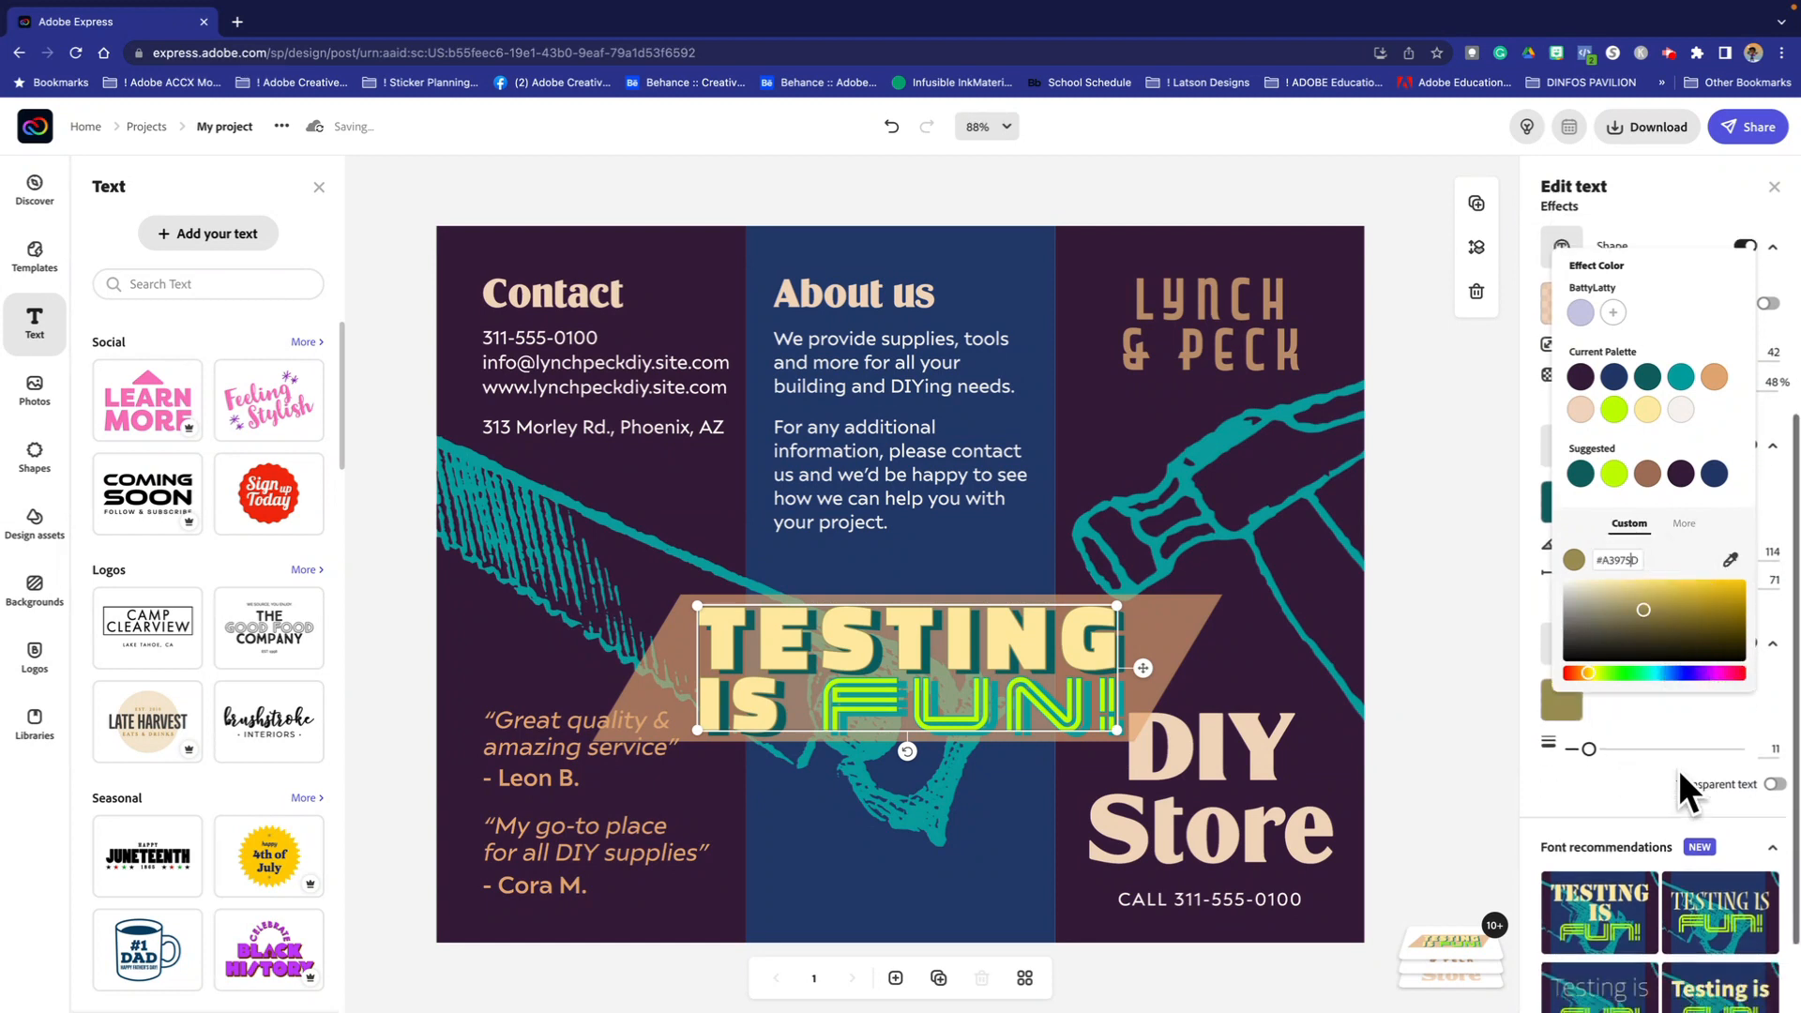
Step: Try the Transparent text option on the outlined "Testing is Fun!" text and turn it off
left_click(1516, 711)
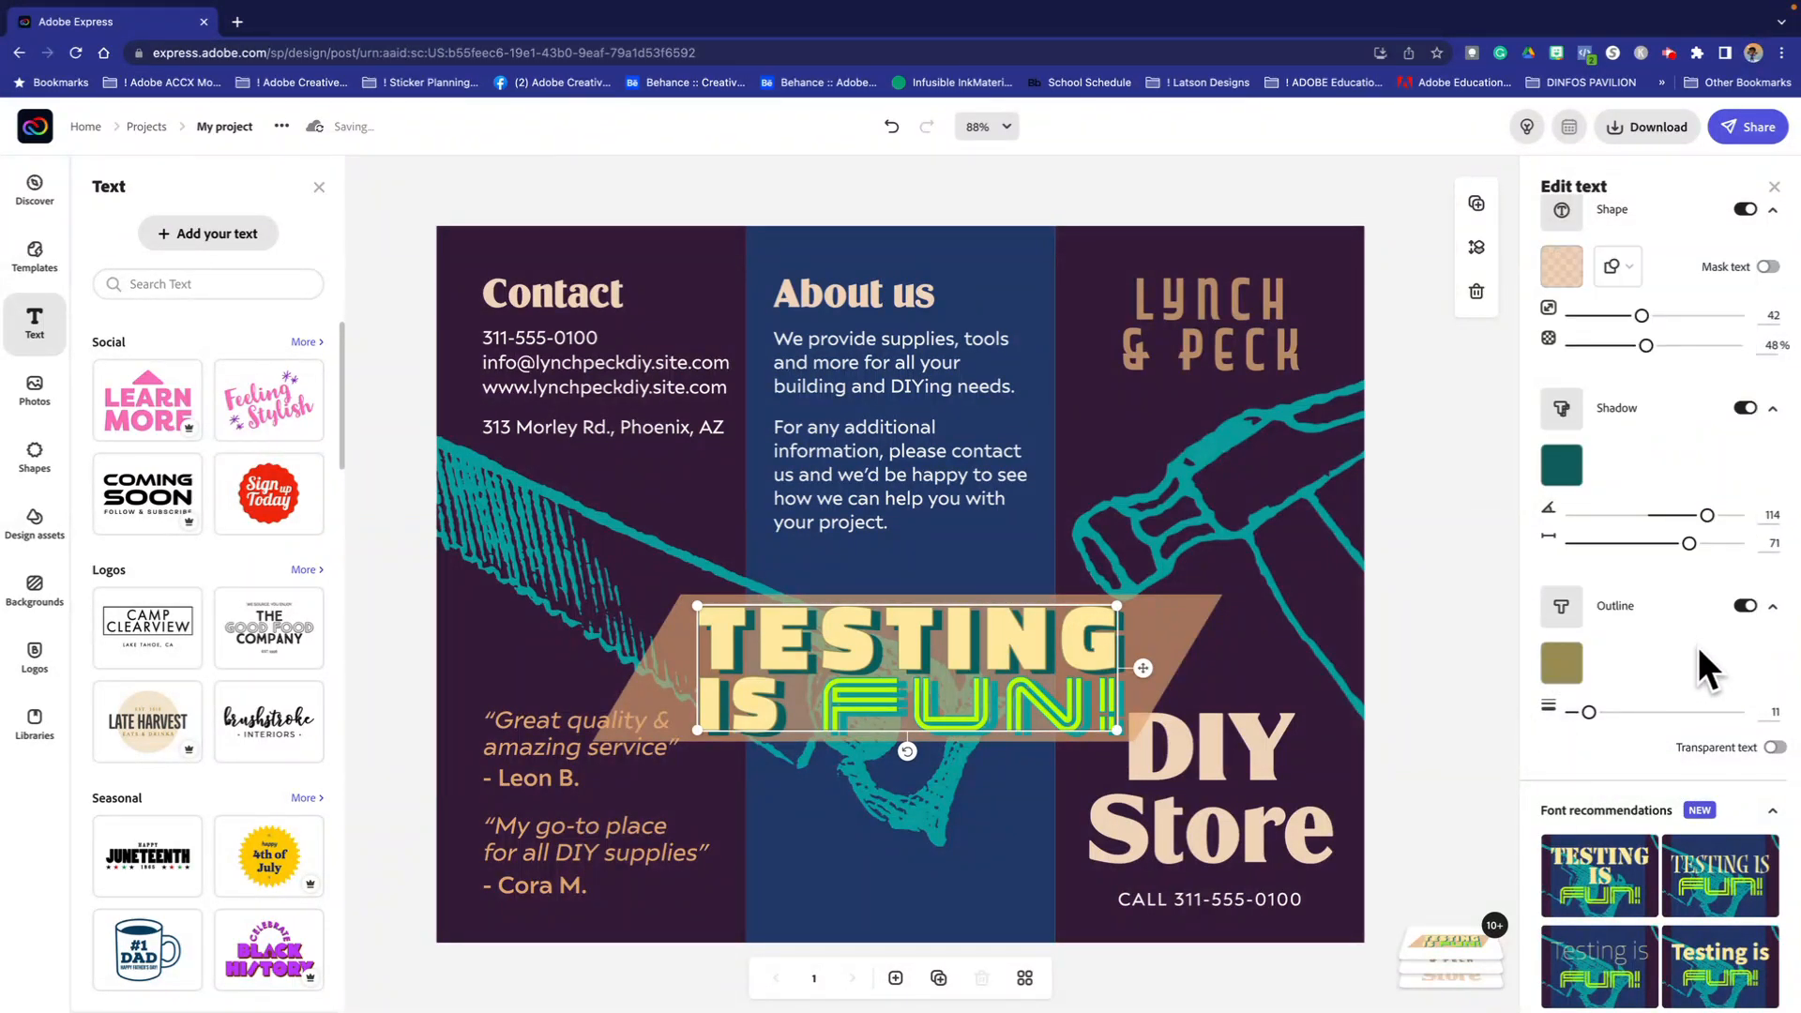
scroll(1698, 657, "down", 1)
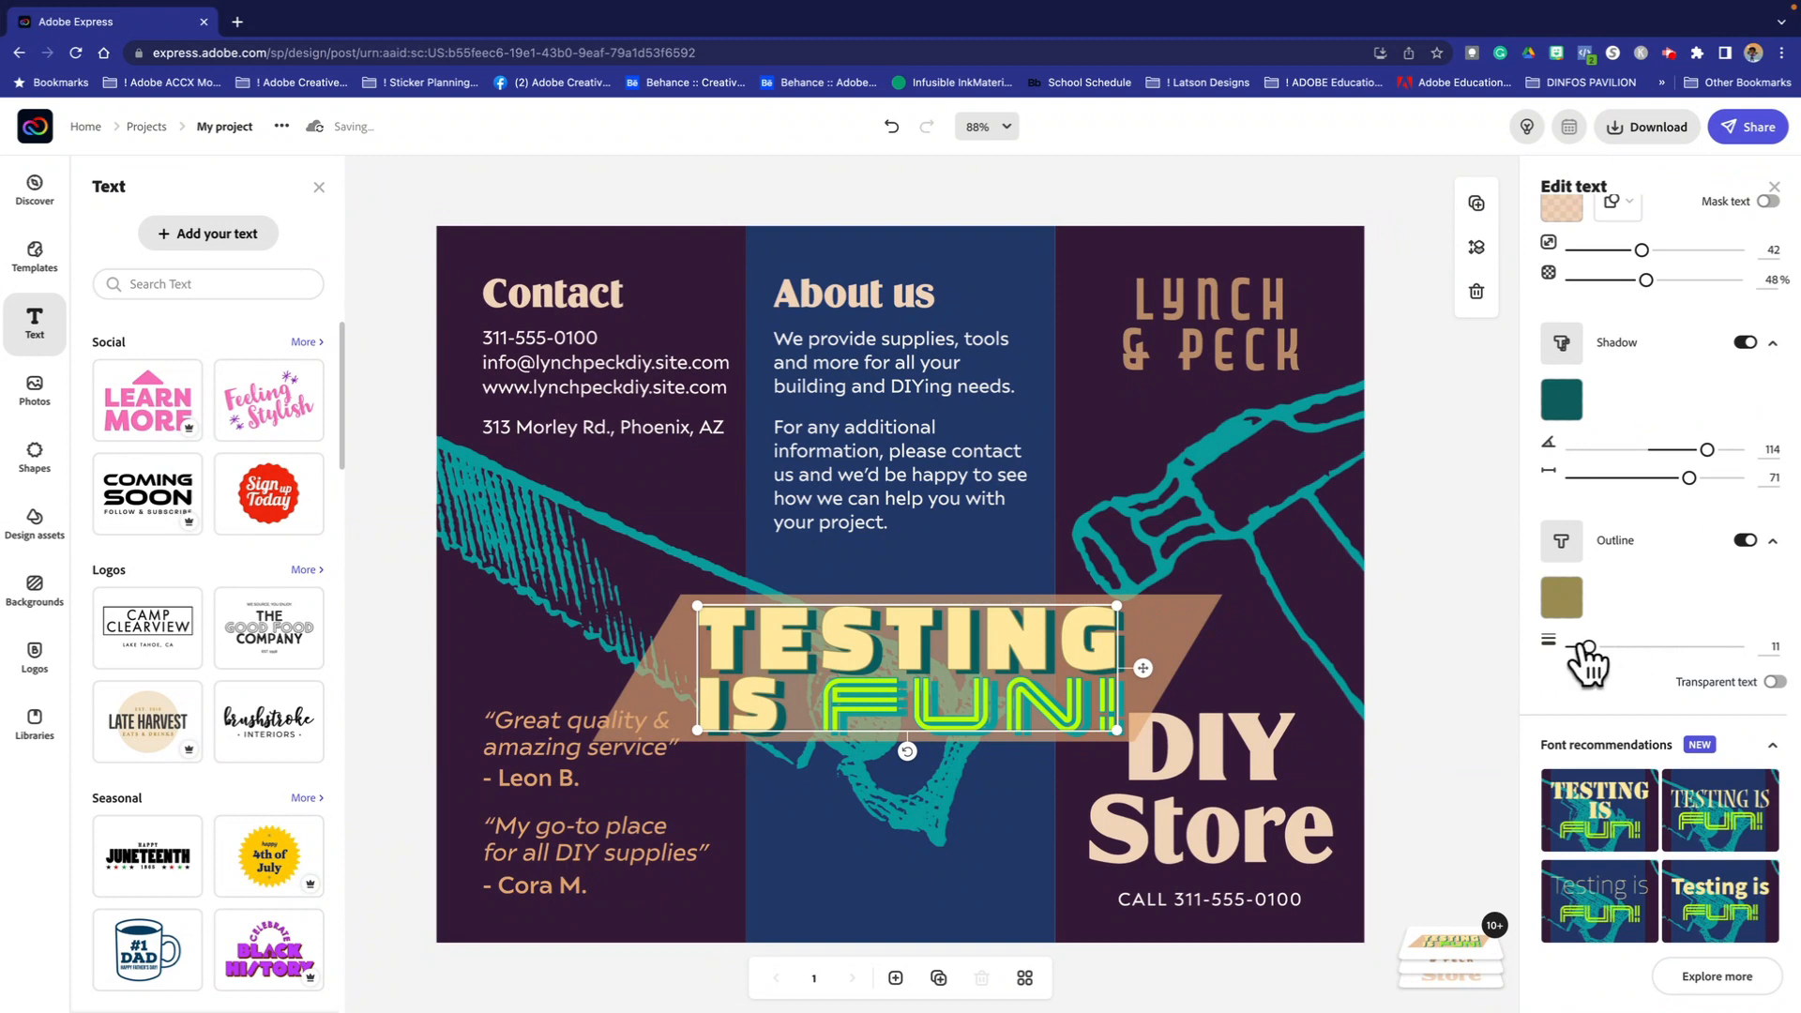
left_click(1773, 683)
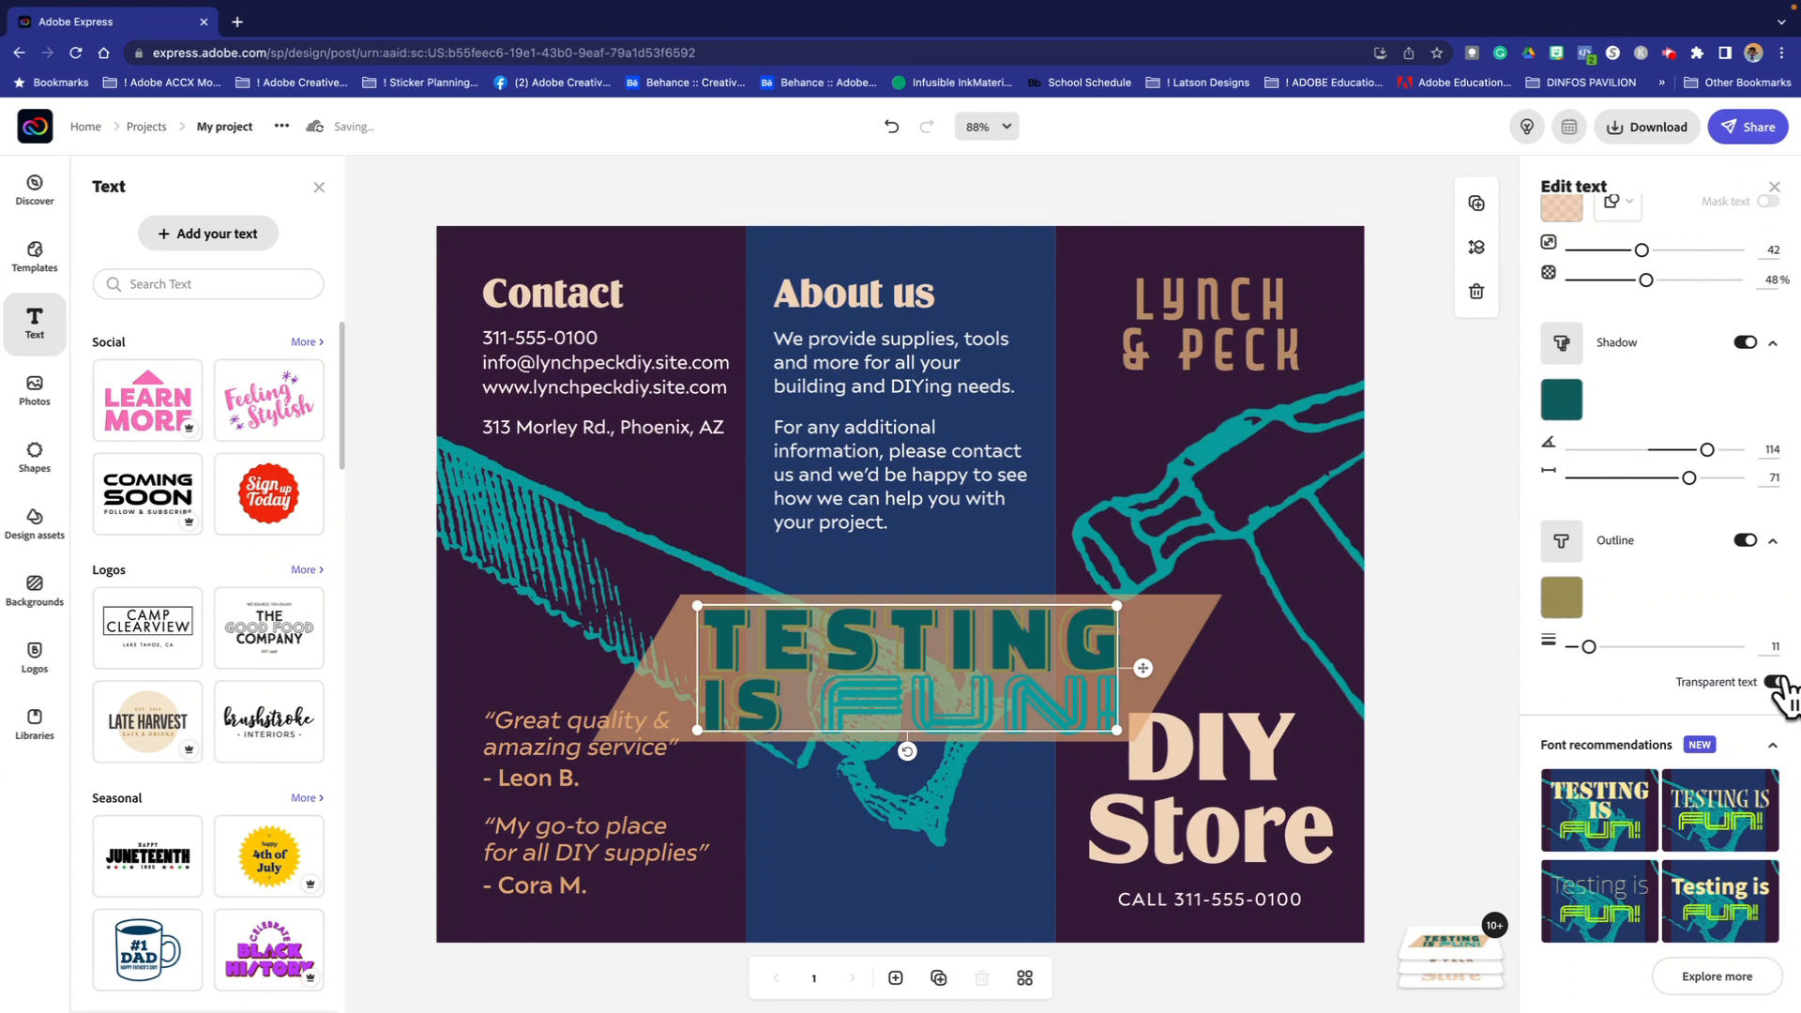
left_click(1775, 683)
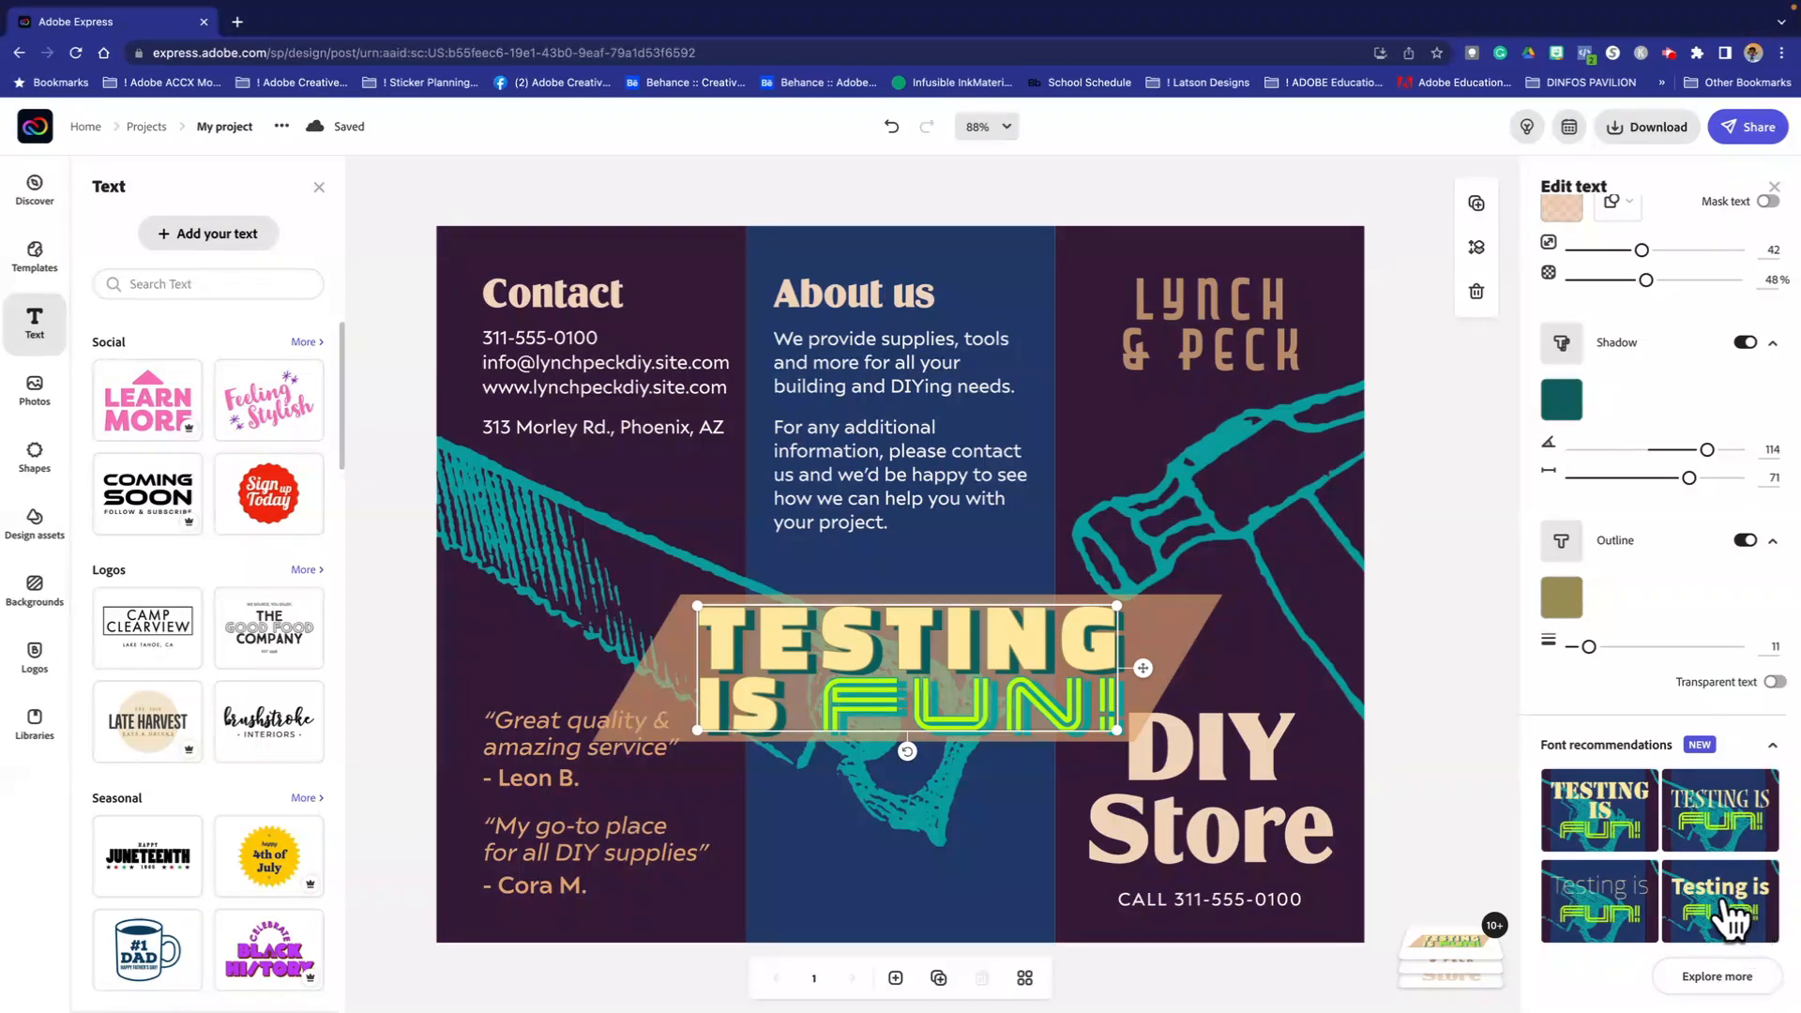
Step: Try the recommended decorative serif and thin outline fonts on the "Testing is Fun!" text
left_click(1697, 818)
left_click(1595, 821)
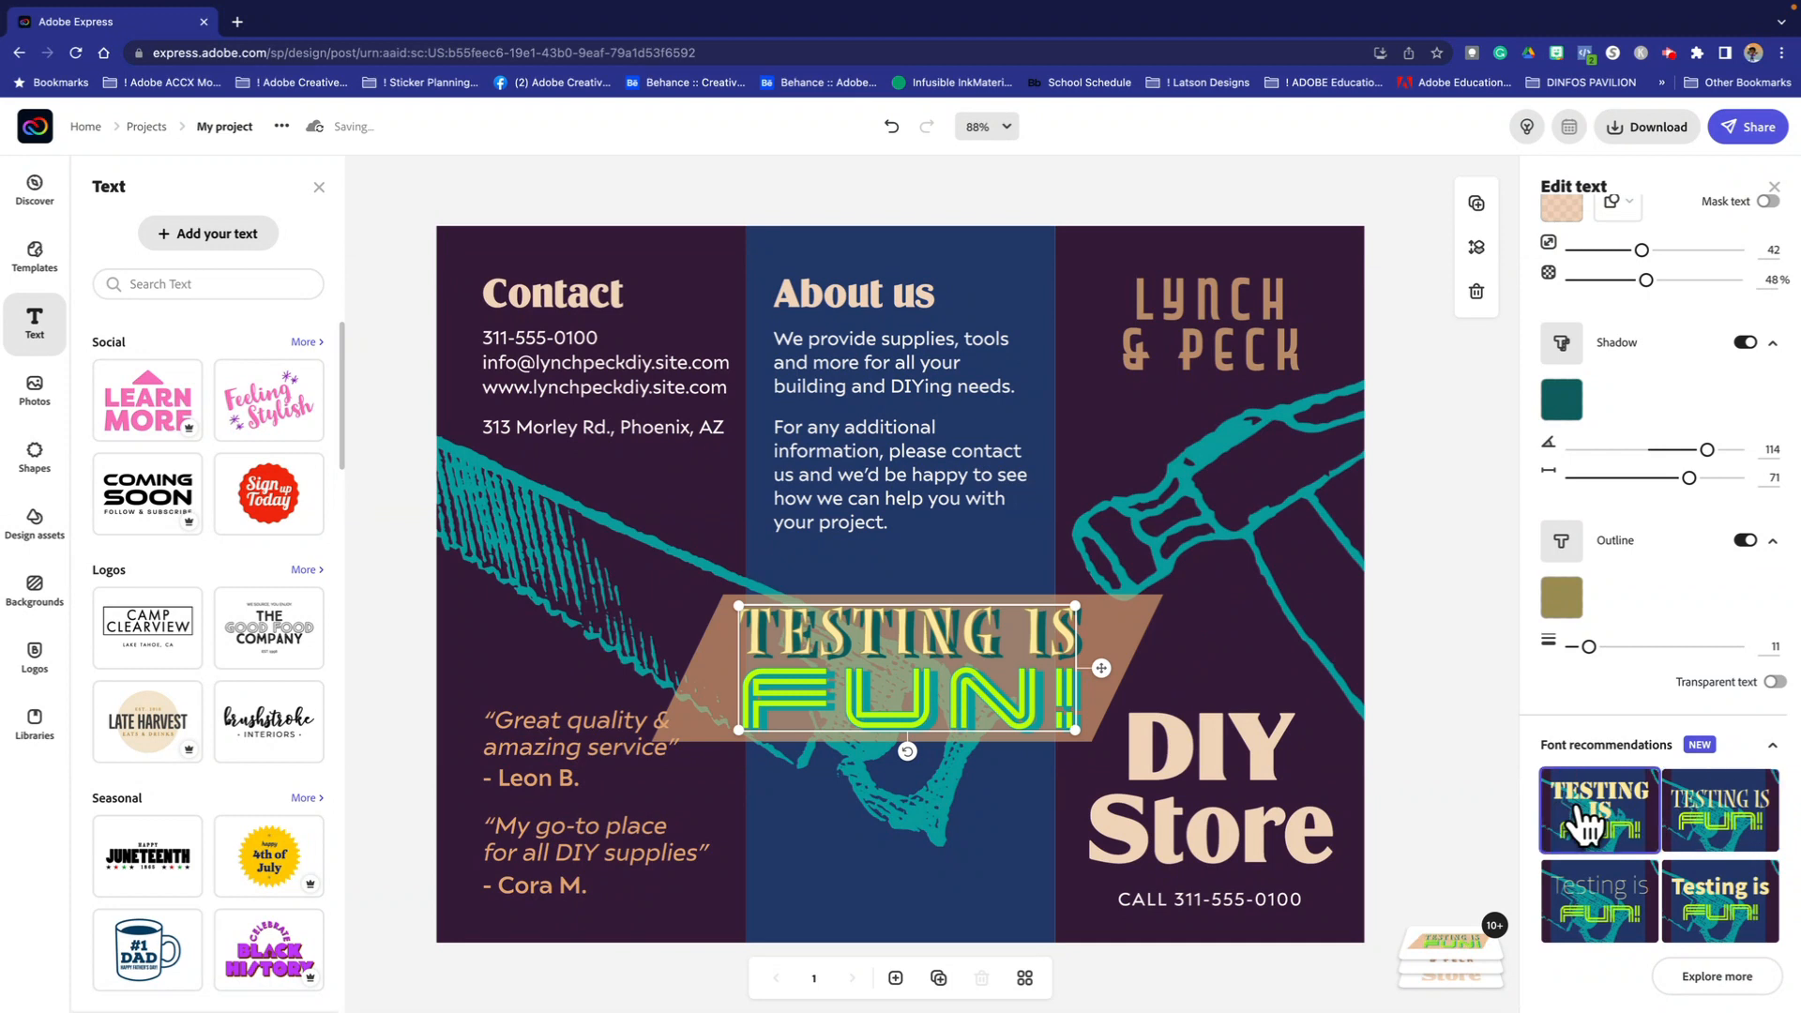
left_click(1602, 915)
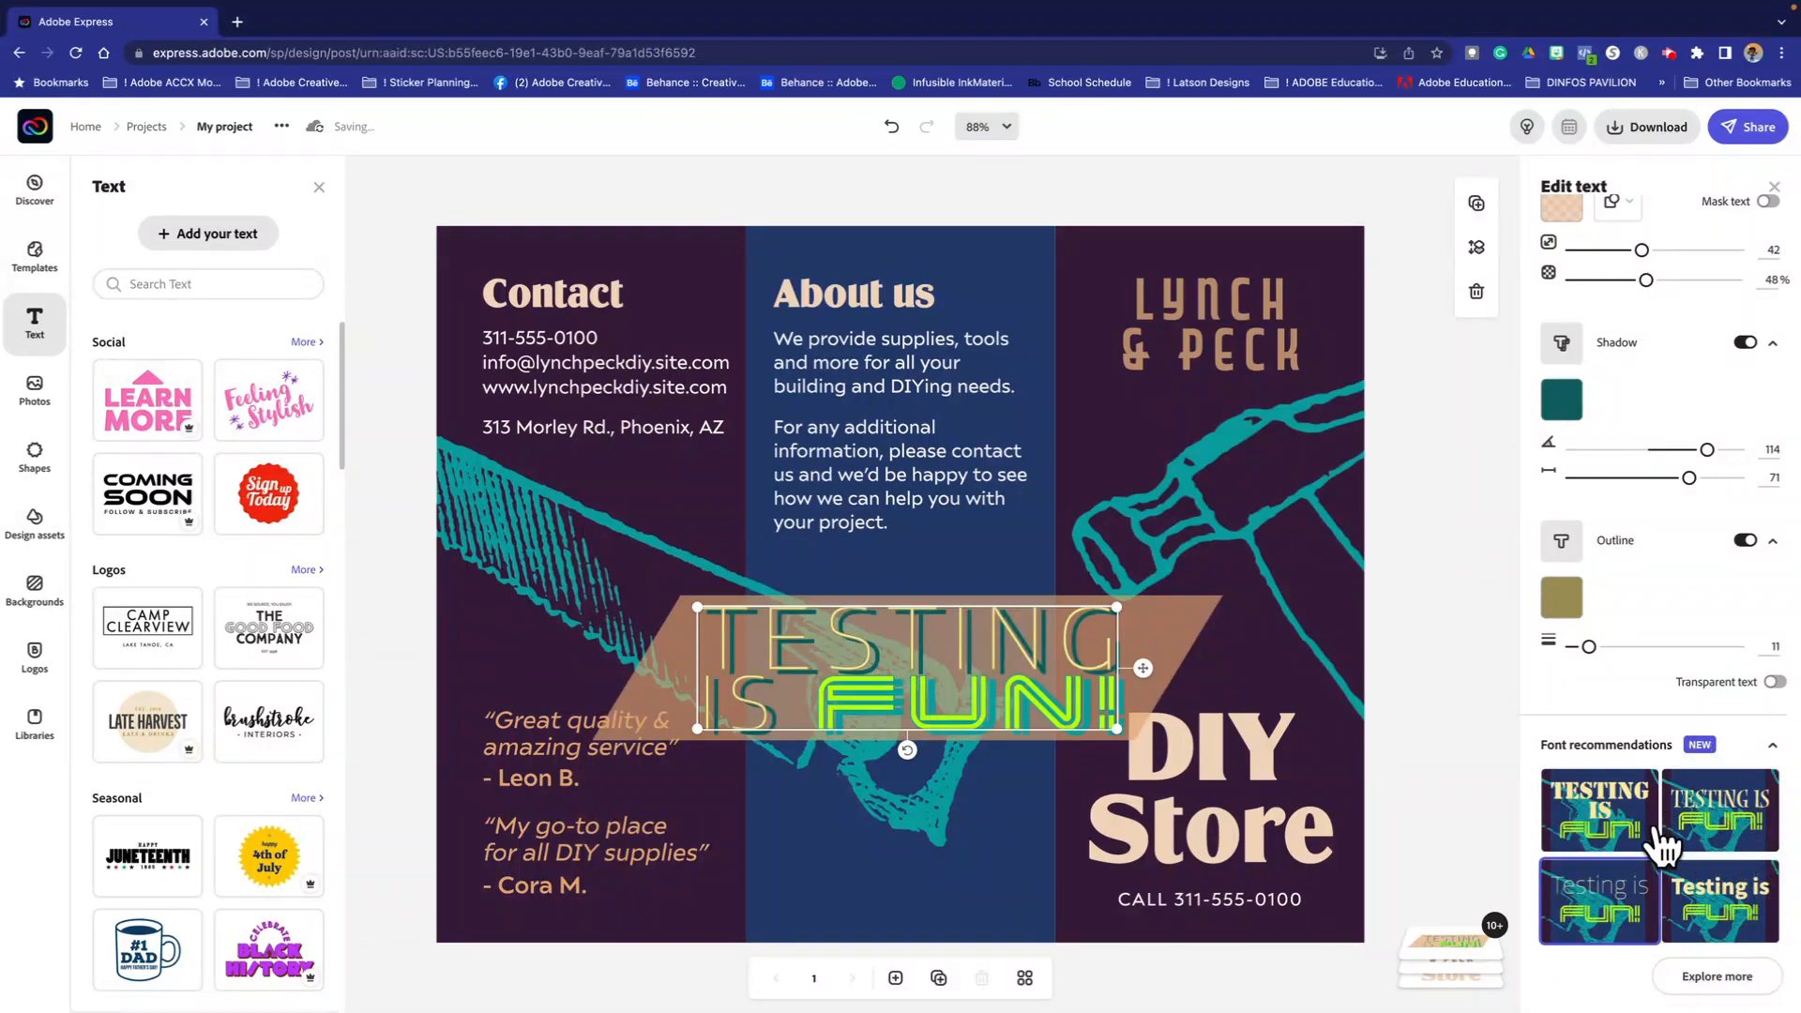
Step: Explore more font recommendations and apply the chunky Discourse Middle font to the "Testing is Fun!" text
left_click(1724, 983)
left_click(1693, 546)
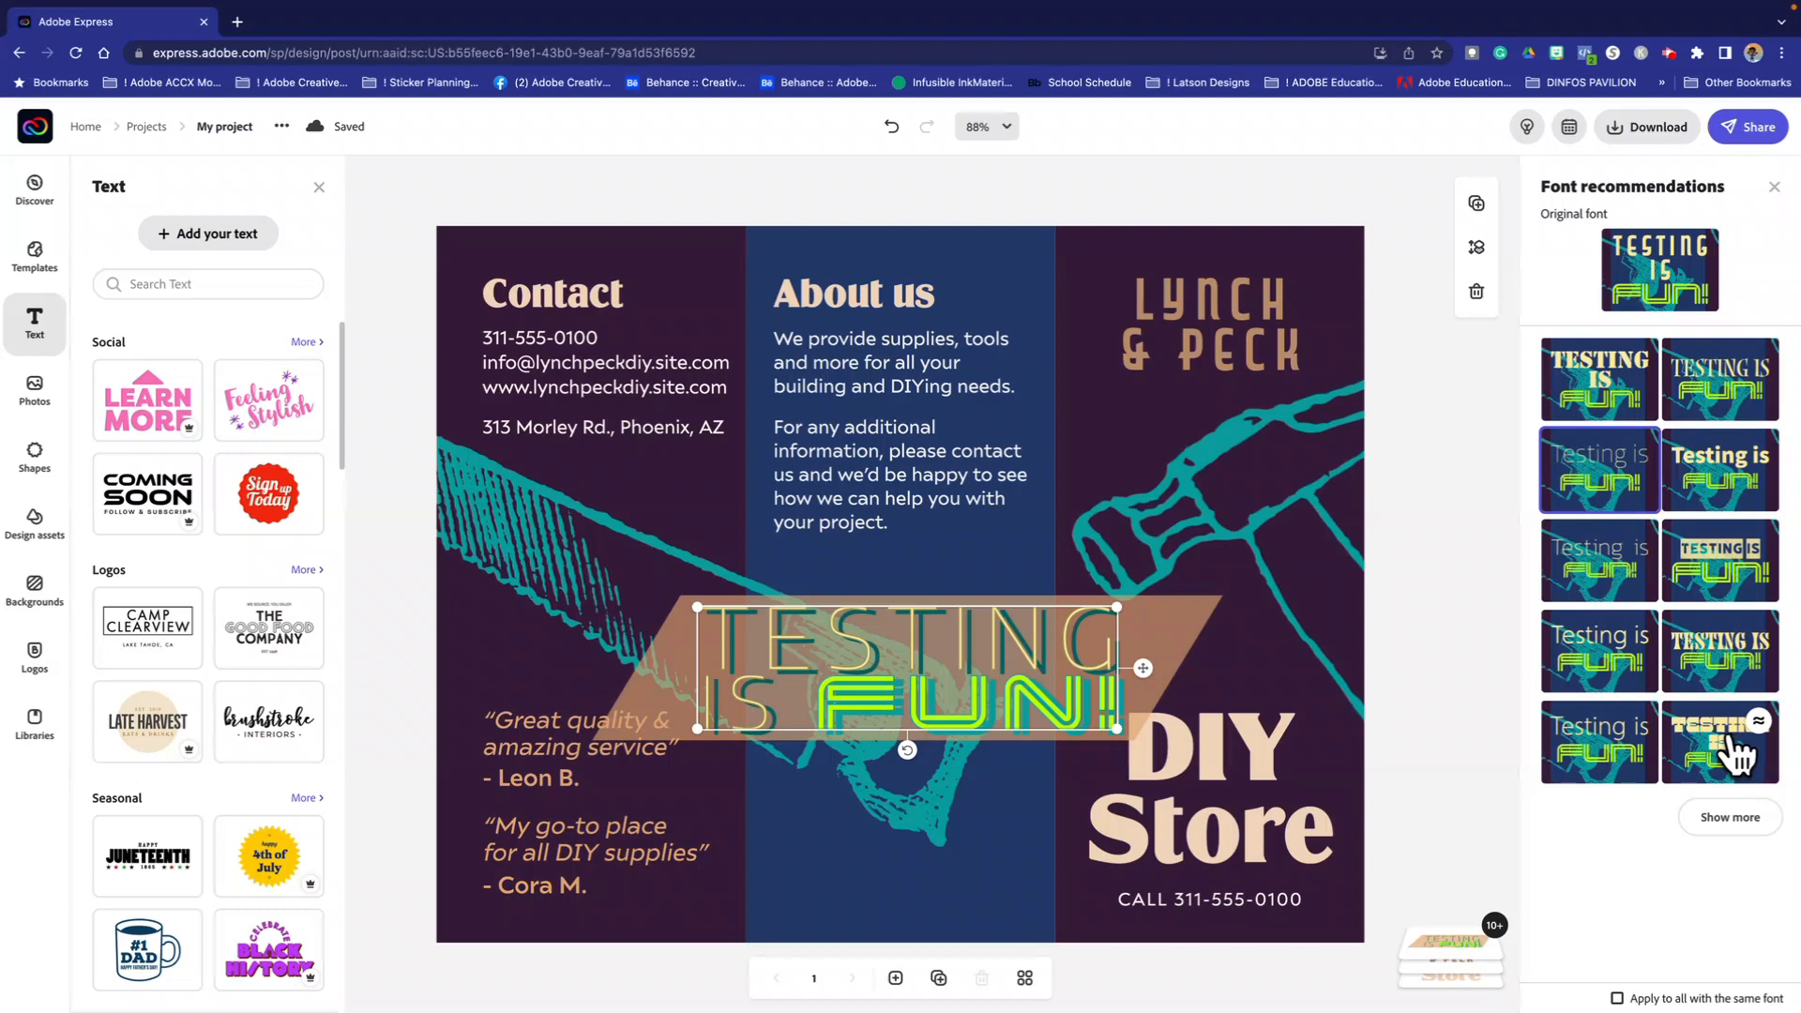
left_click(1733, 737)
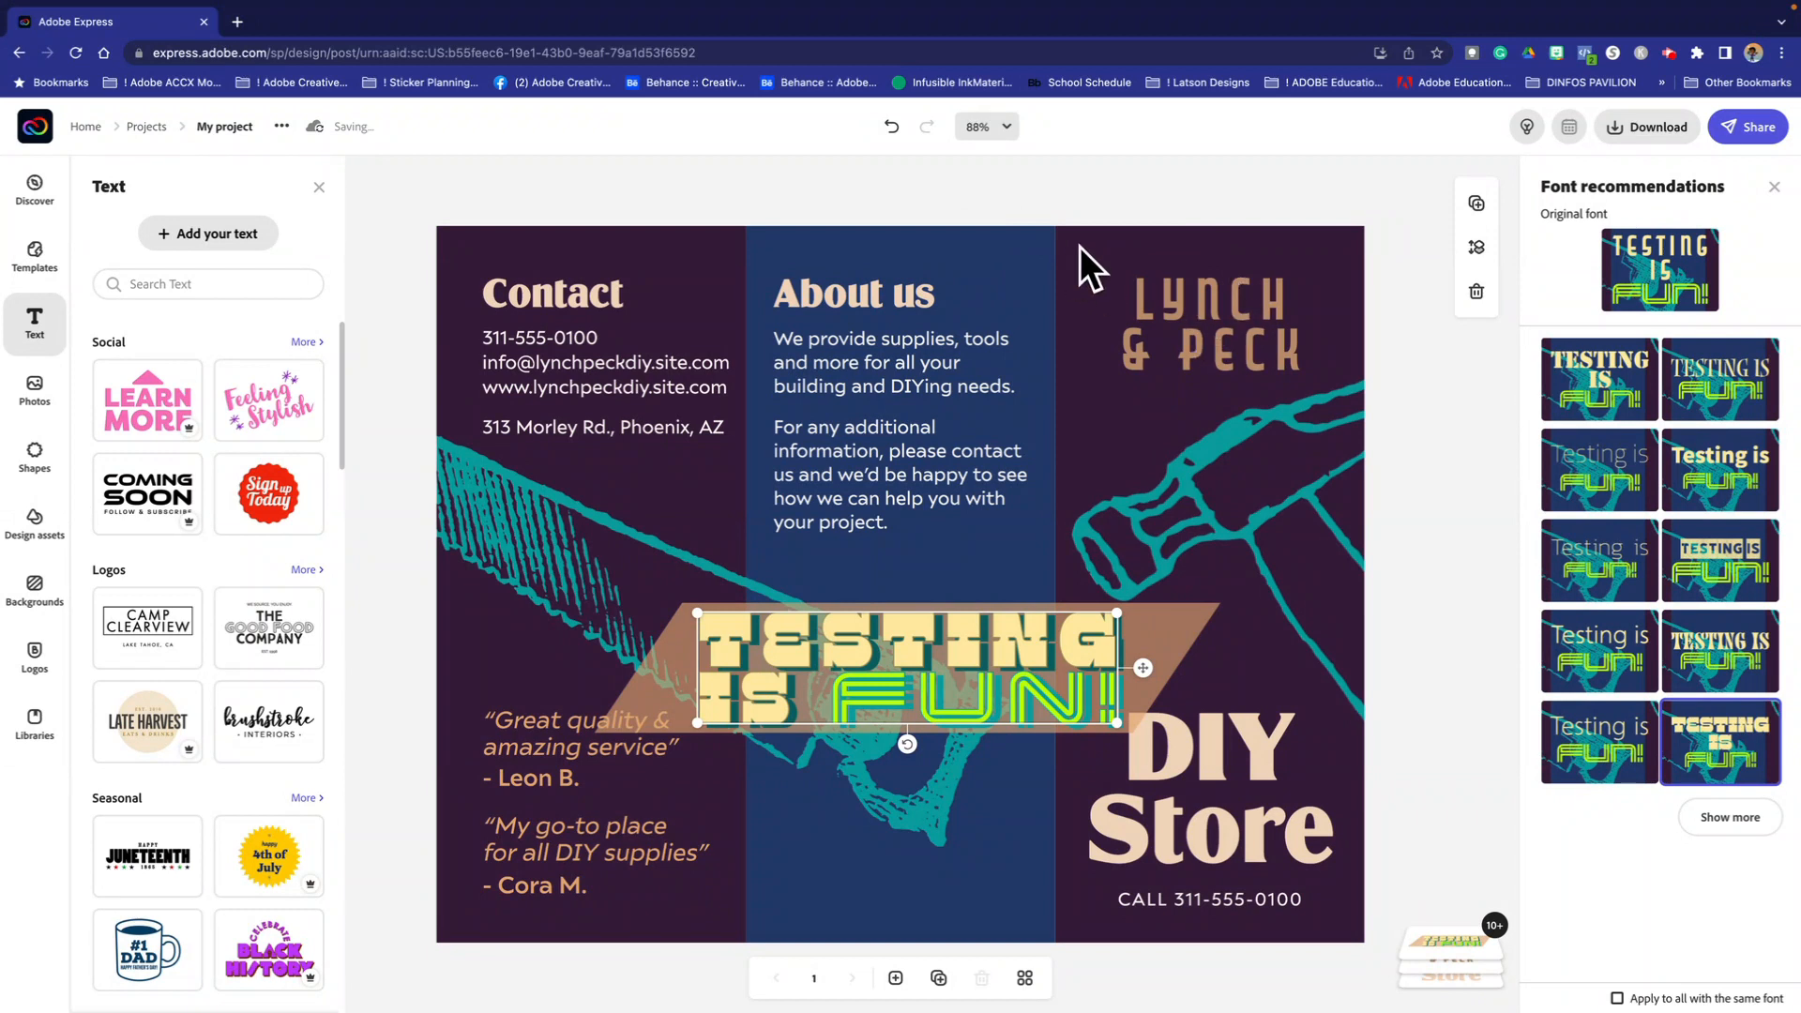
left_click(1131, 184)
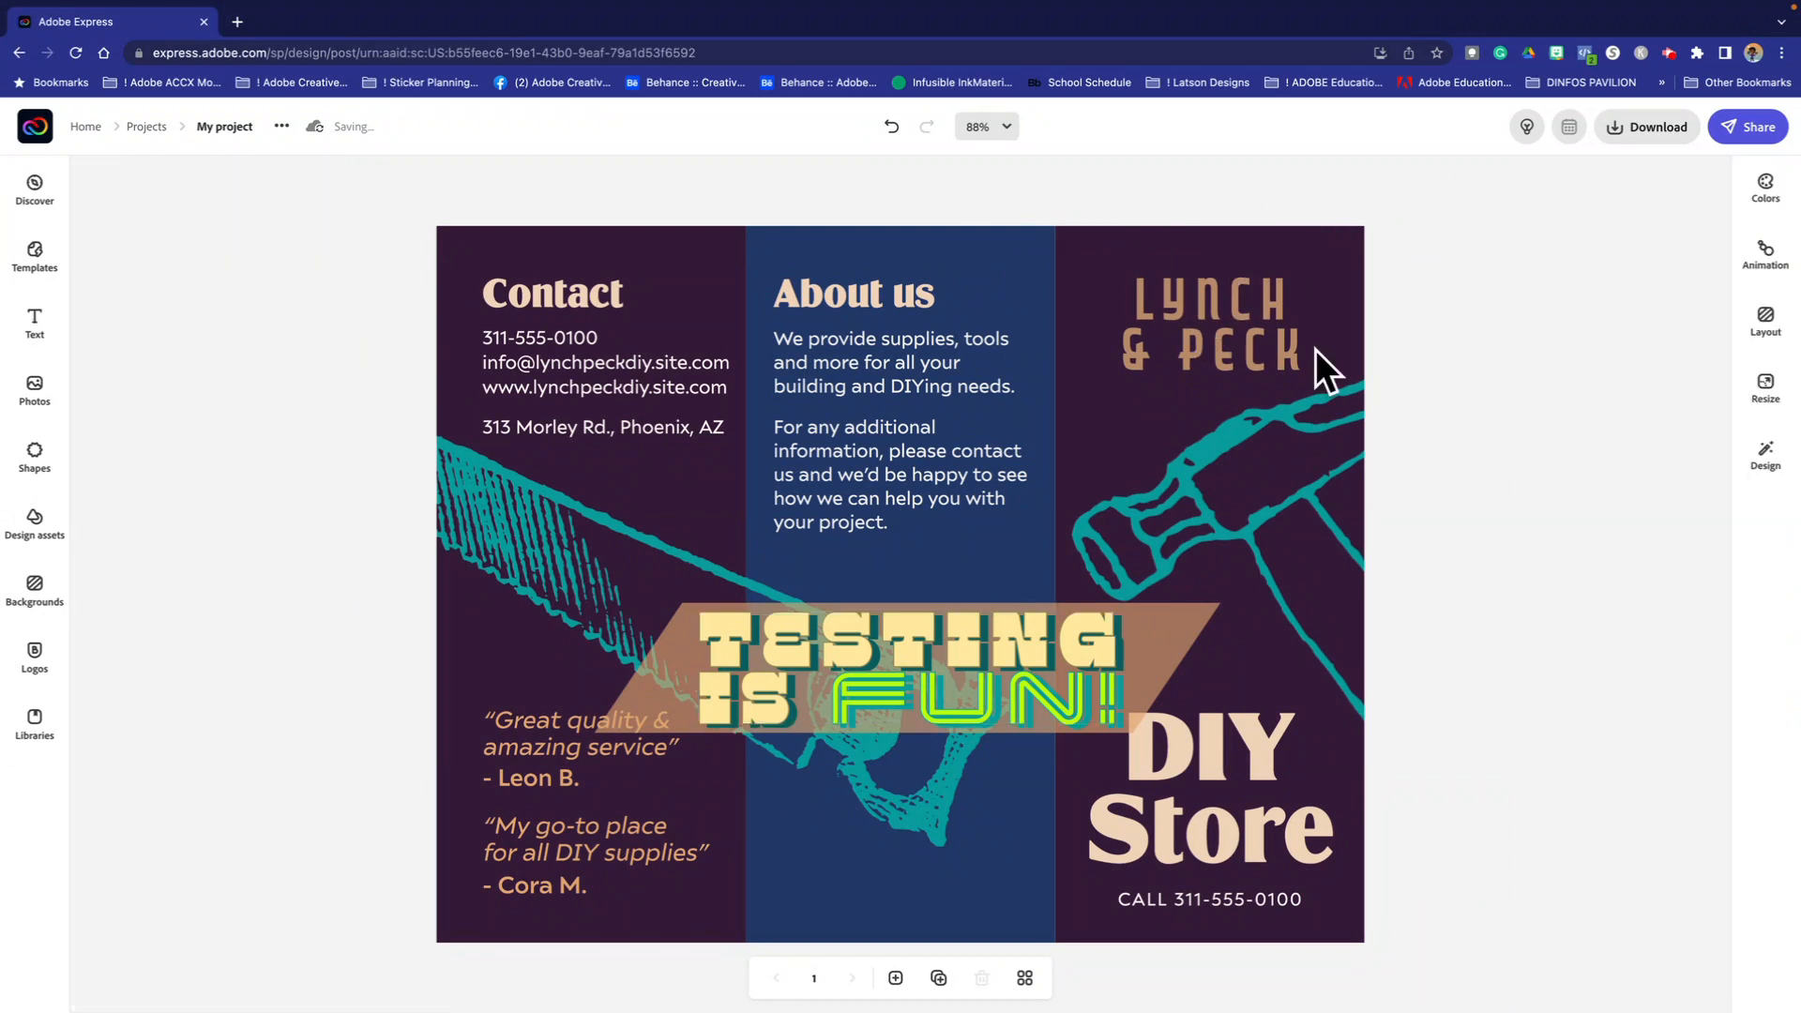
left_click(964, 644)
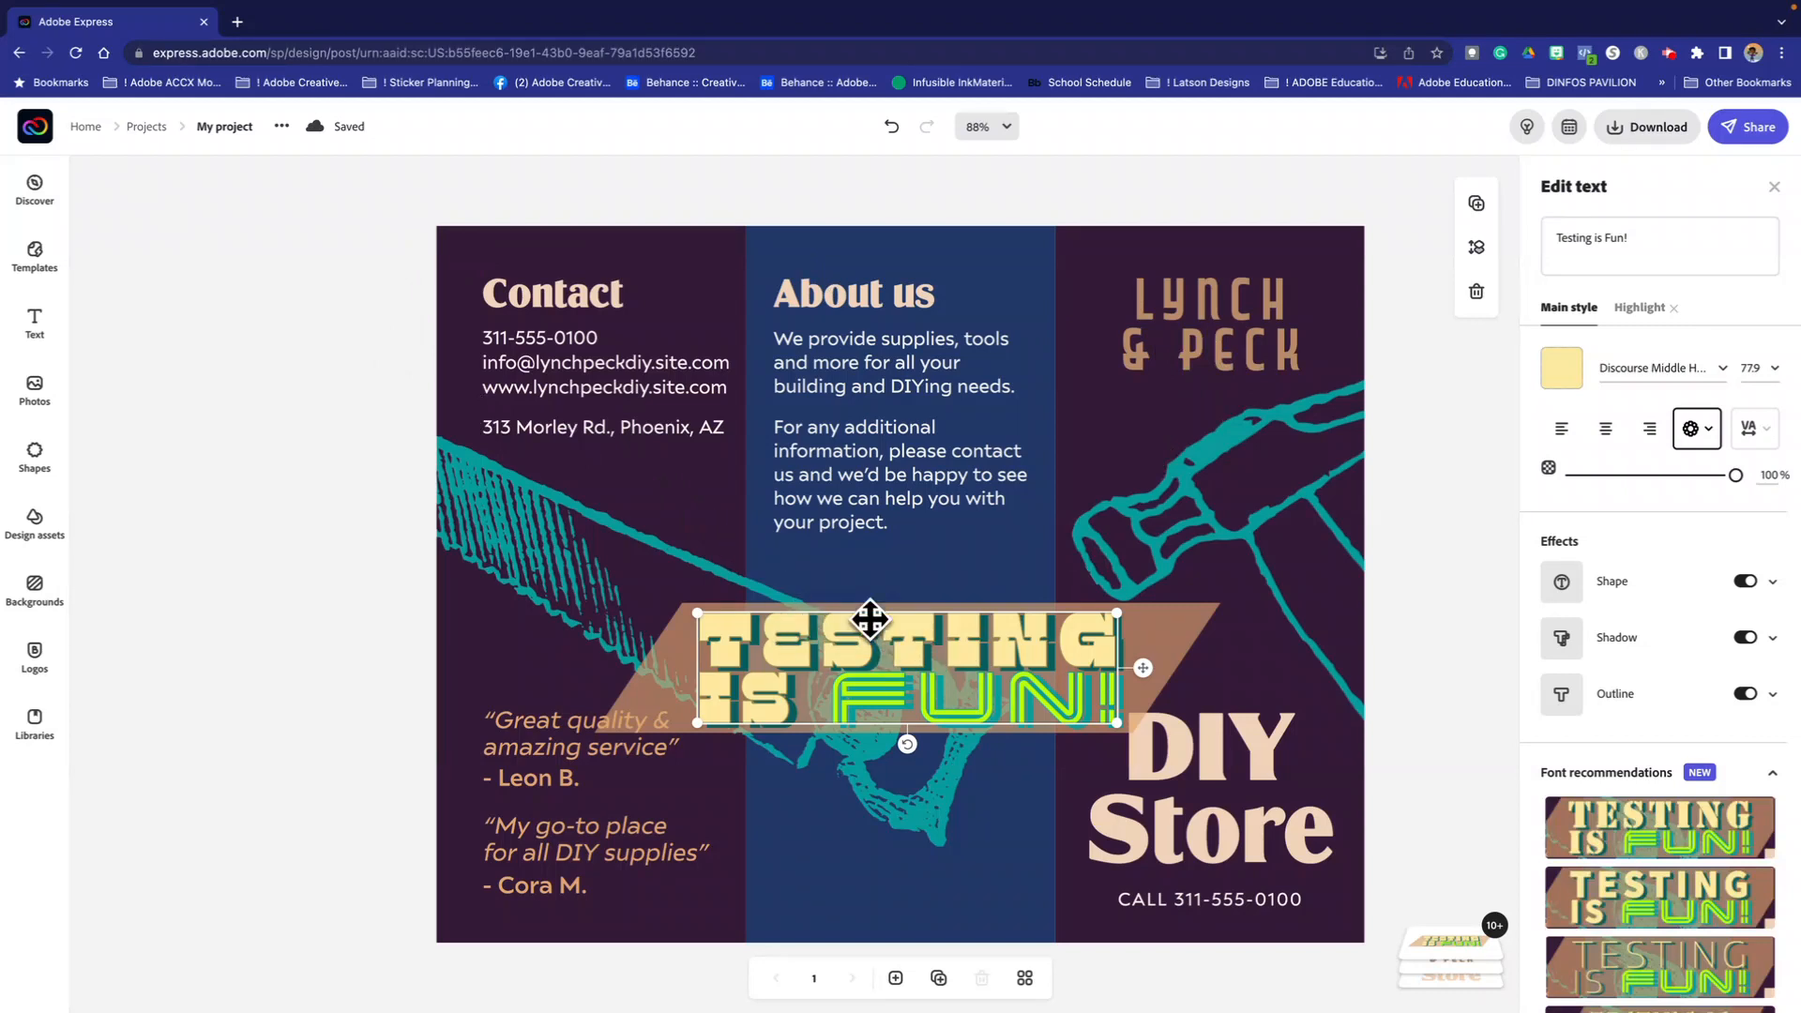
left_click(368, 251)
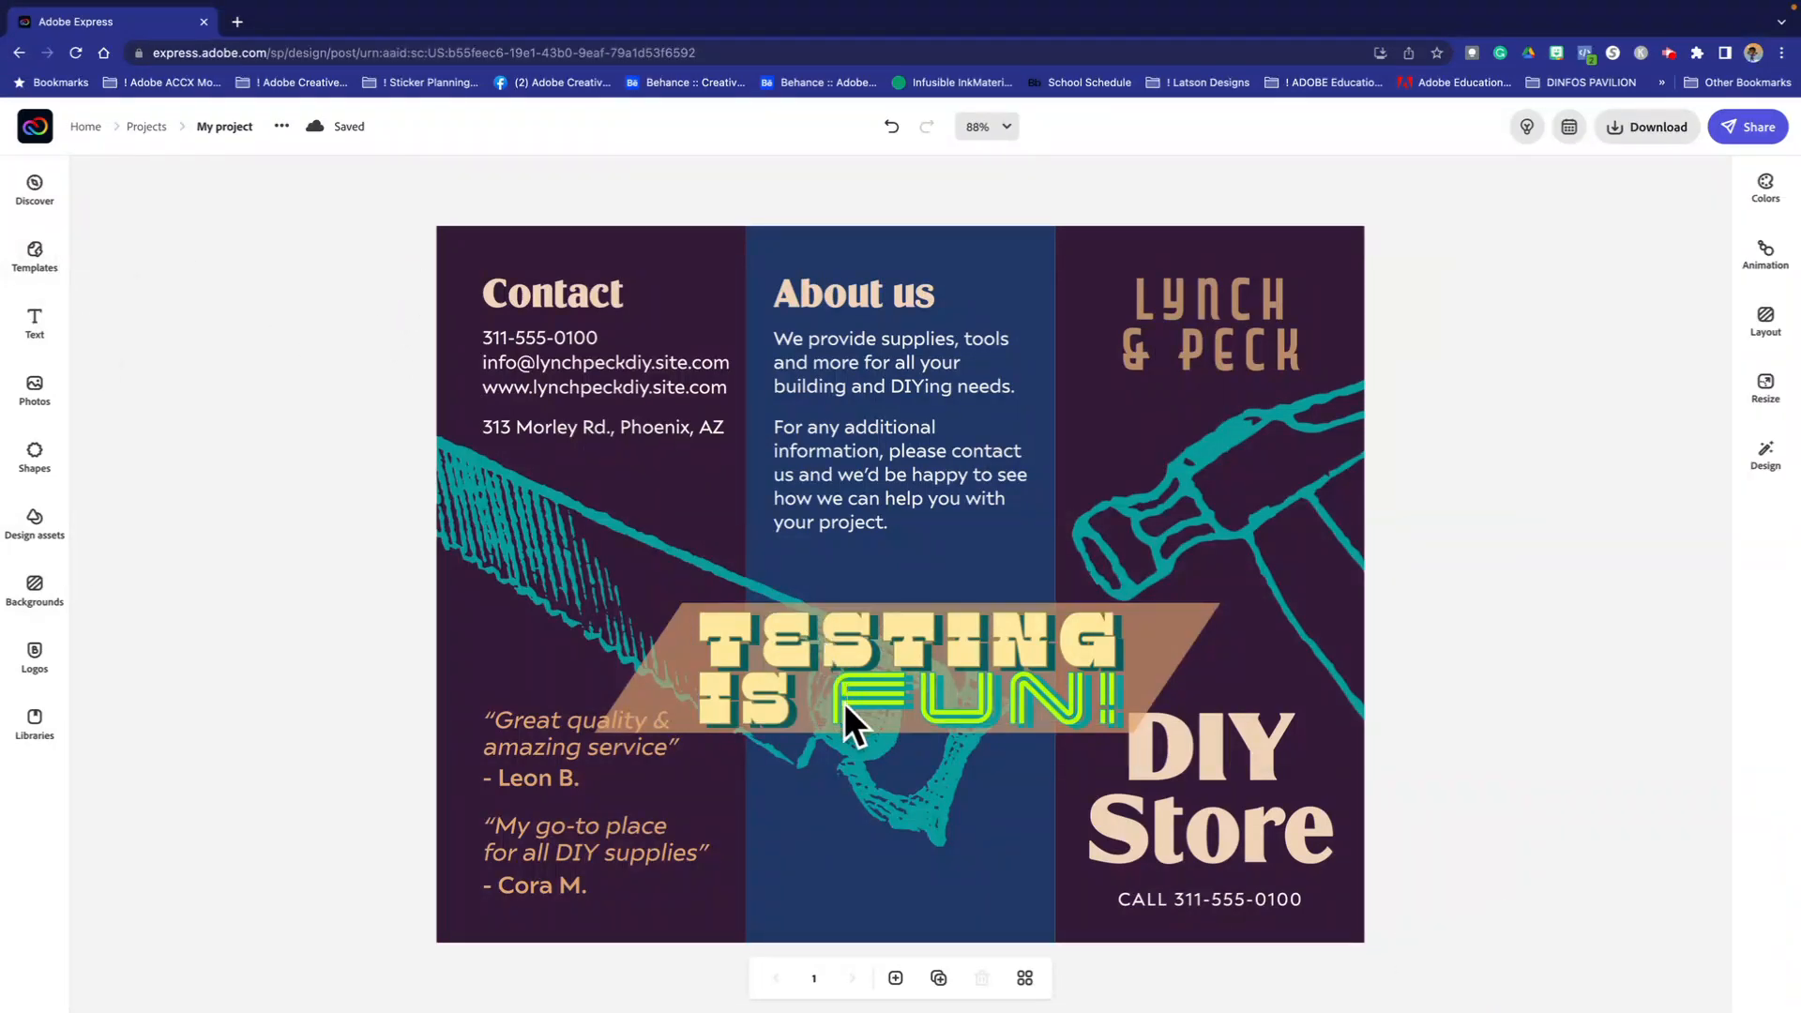
Step: Browse the text designs, add the "Out of Office" speech bubble from Signs and Labels, and place it over the About us paragraph
left_click(35, 322)
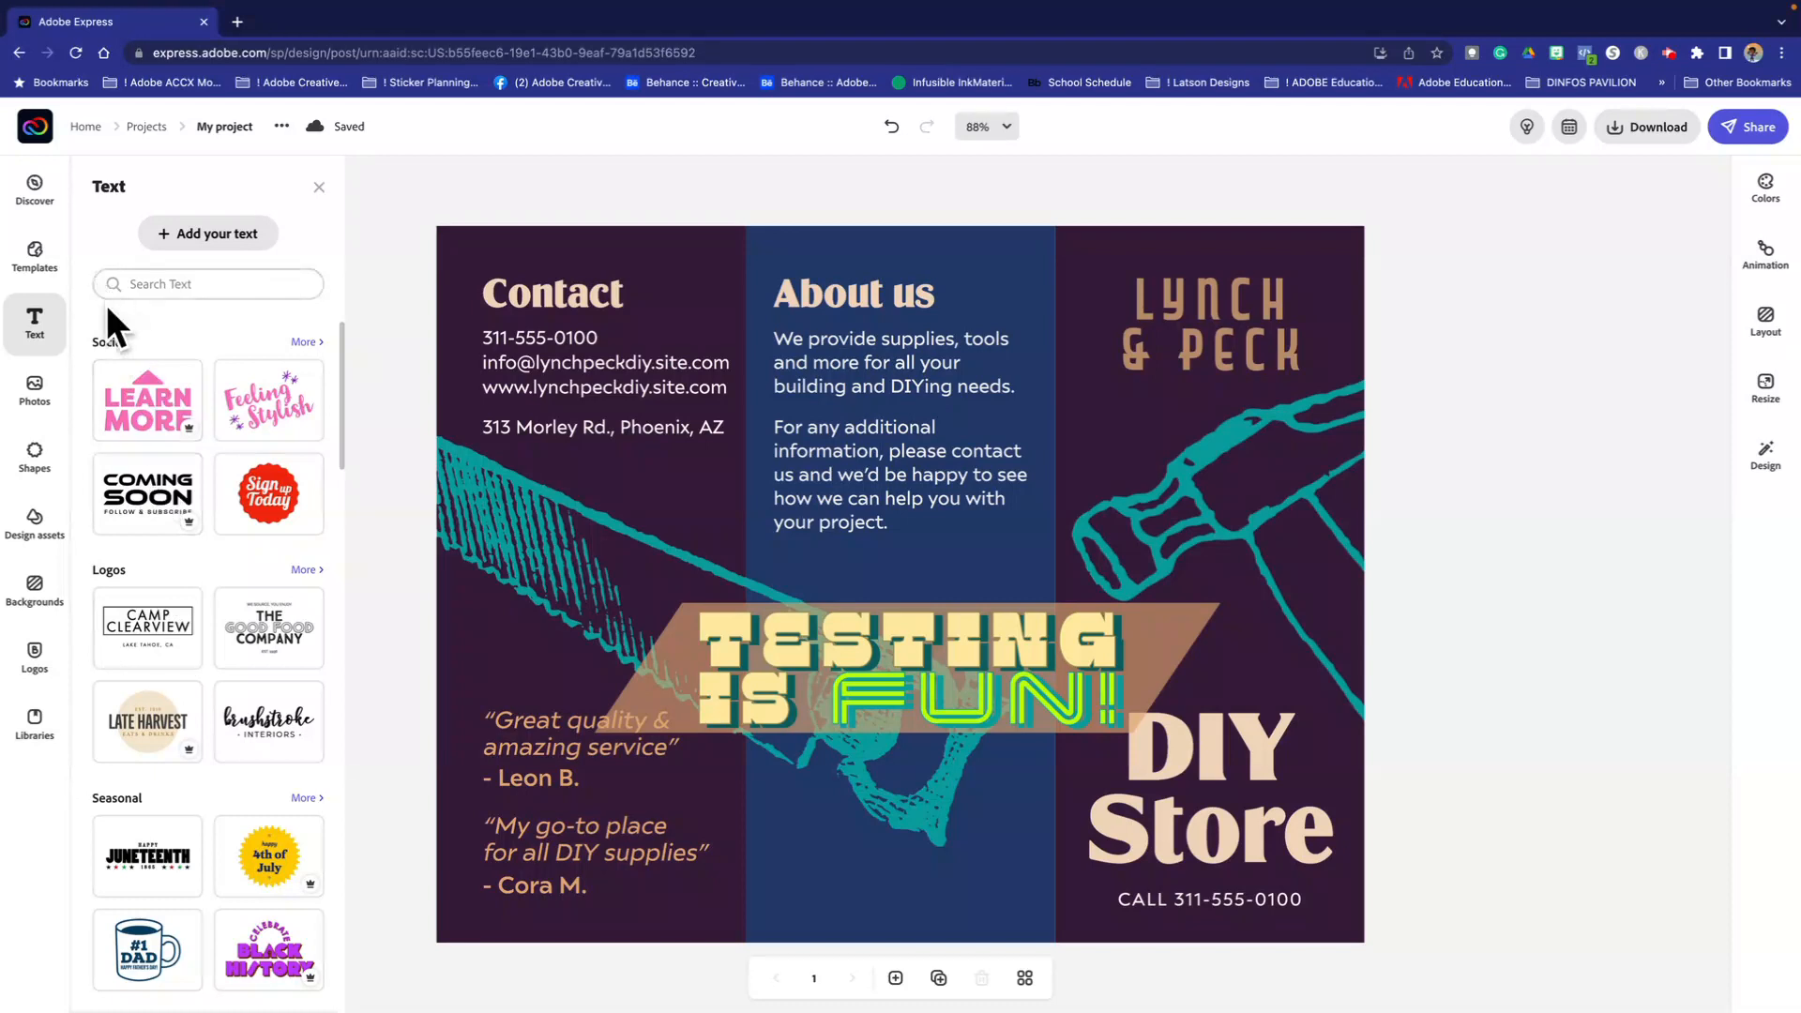
scroll(109, 340, "down", 6)
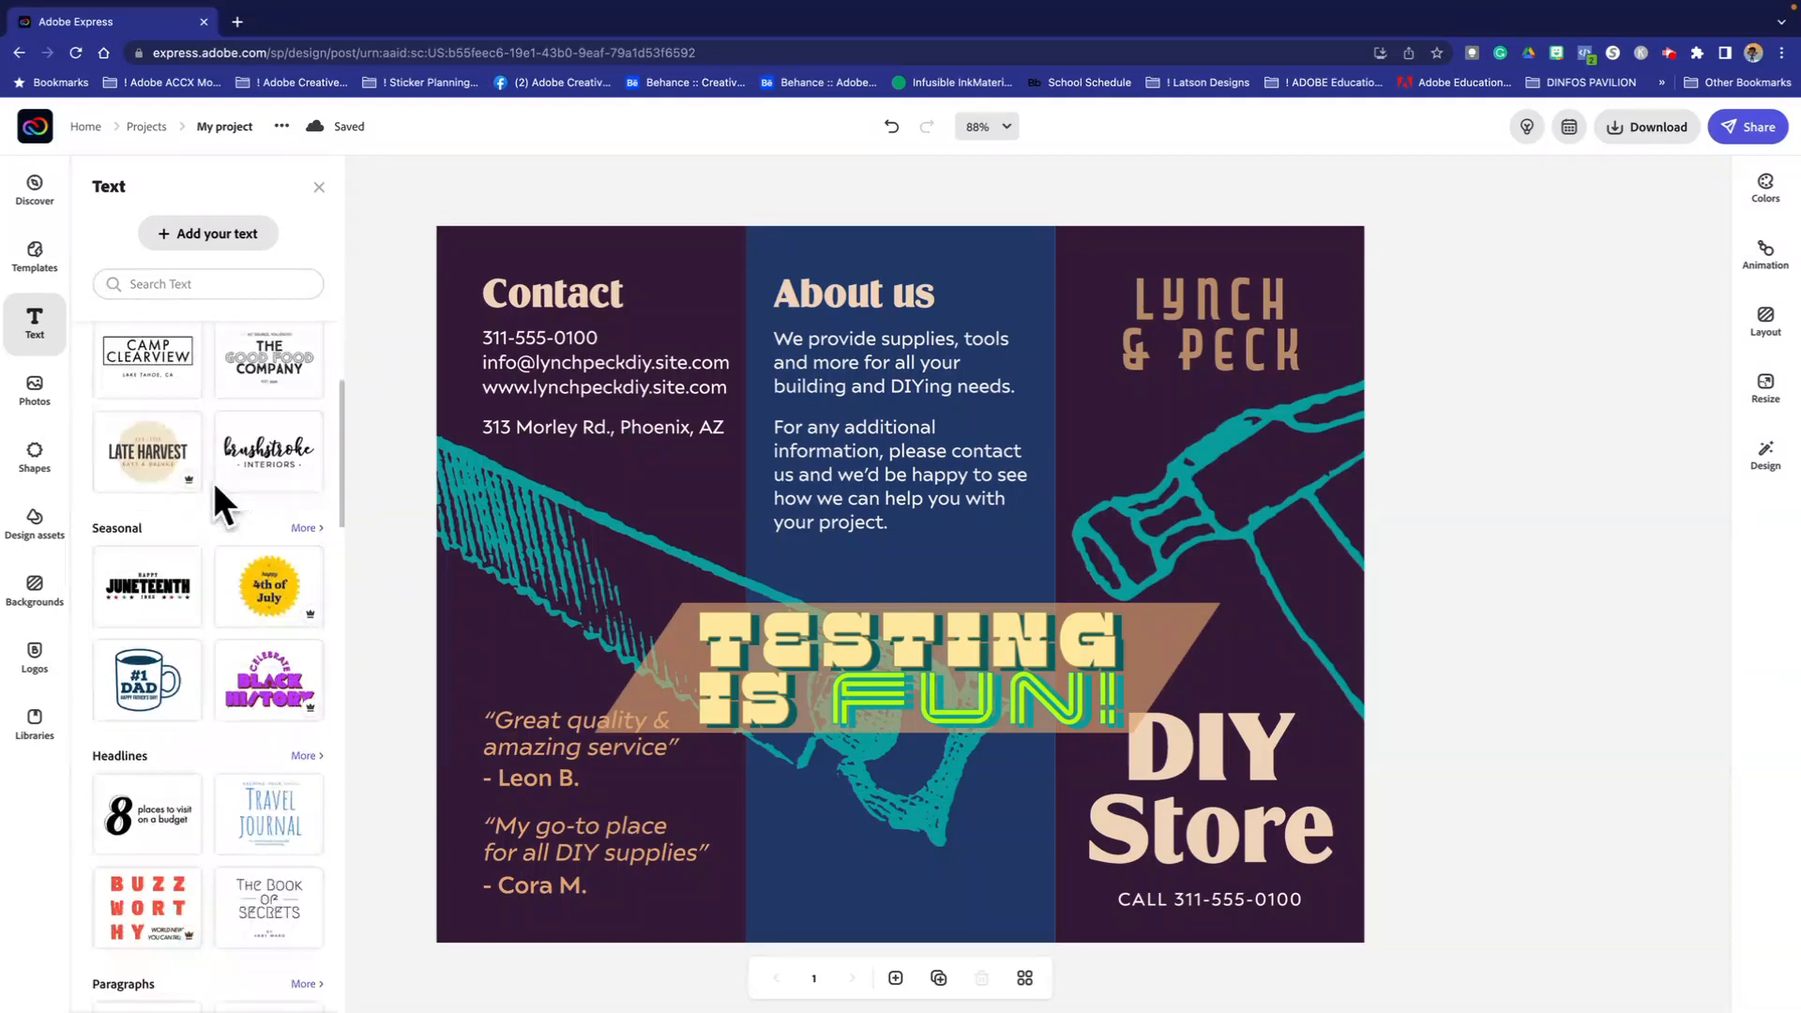
scroll(212, 480, "down", 6)
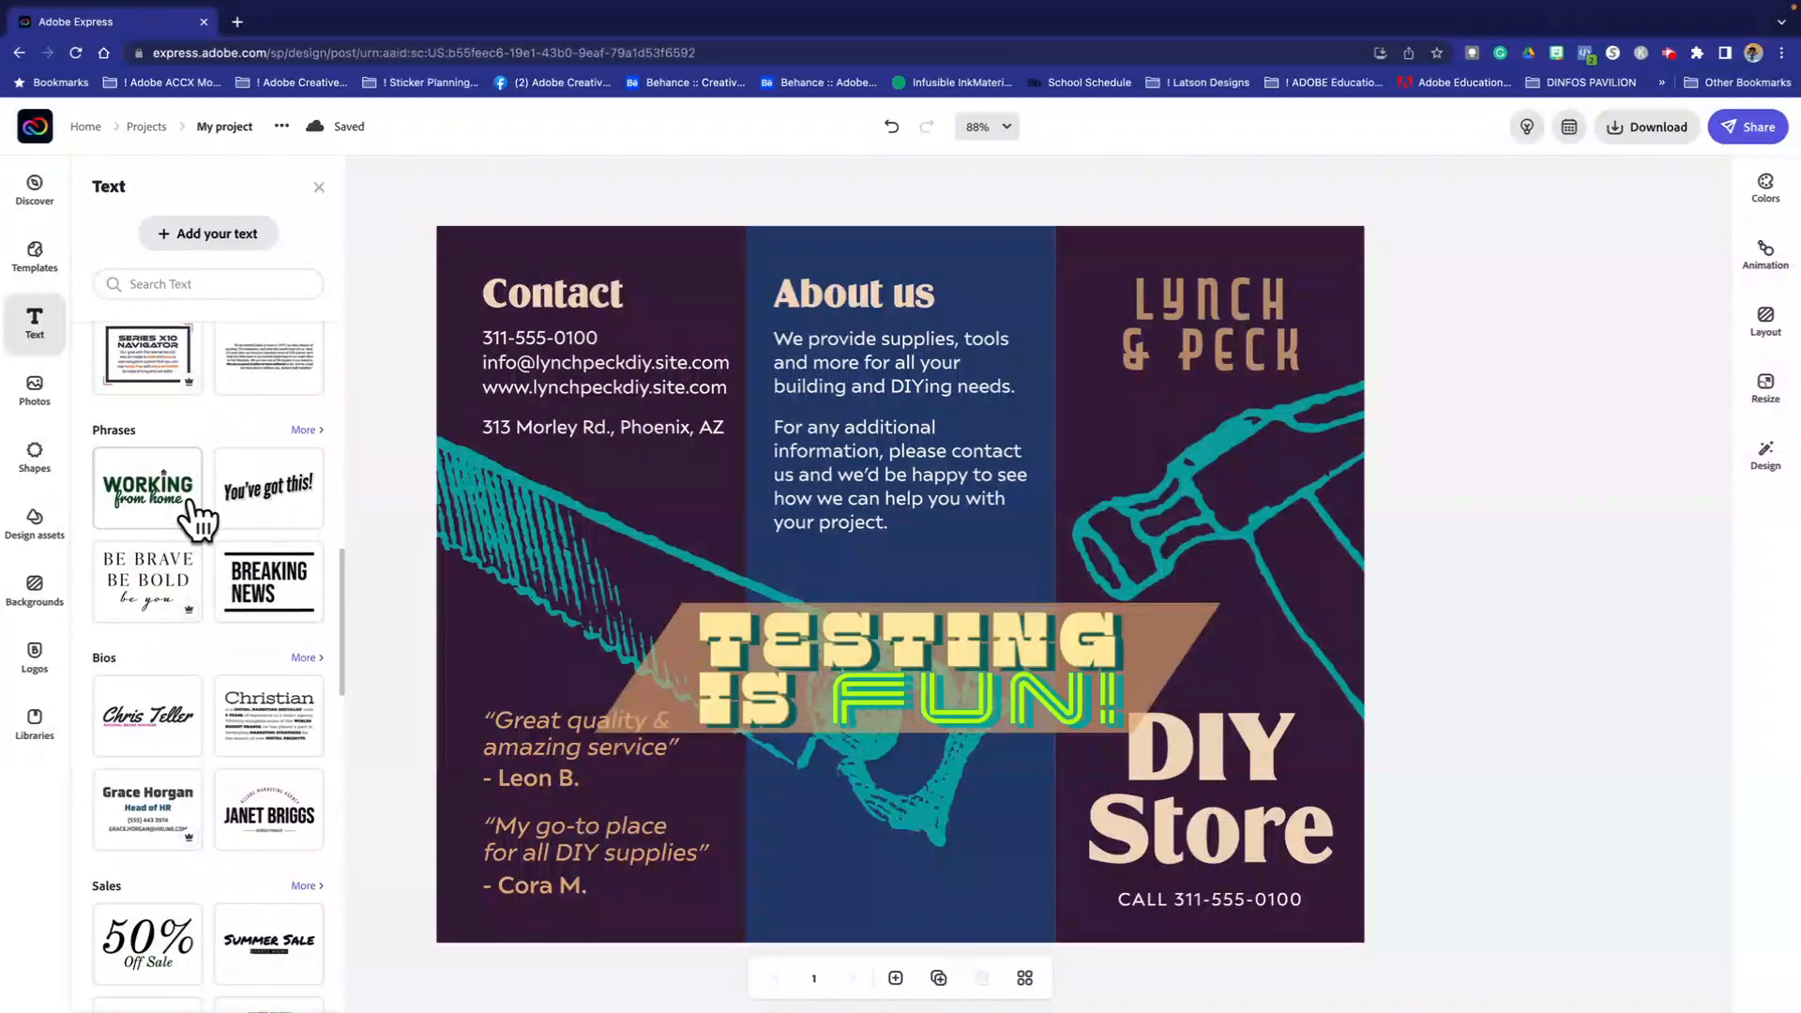
scroll(218, 572, "down", 4)
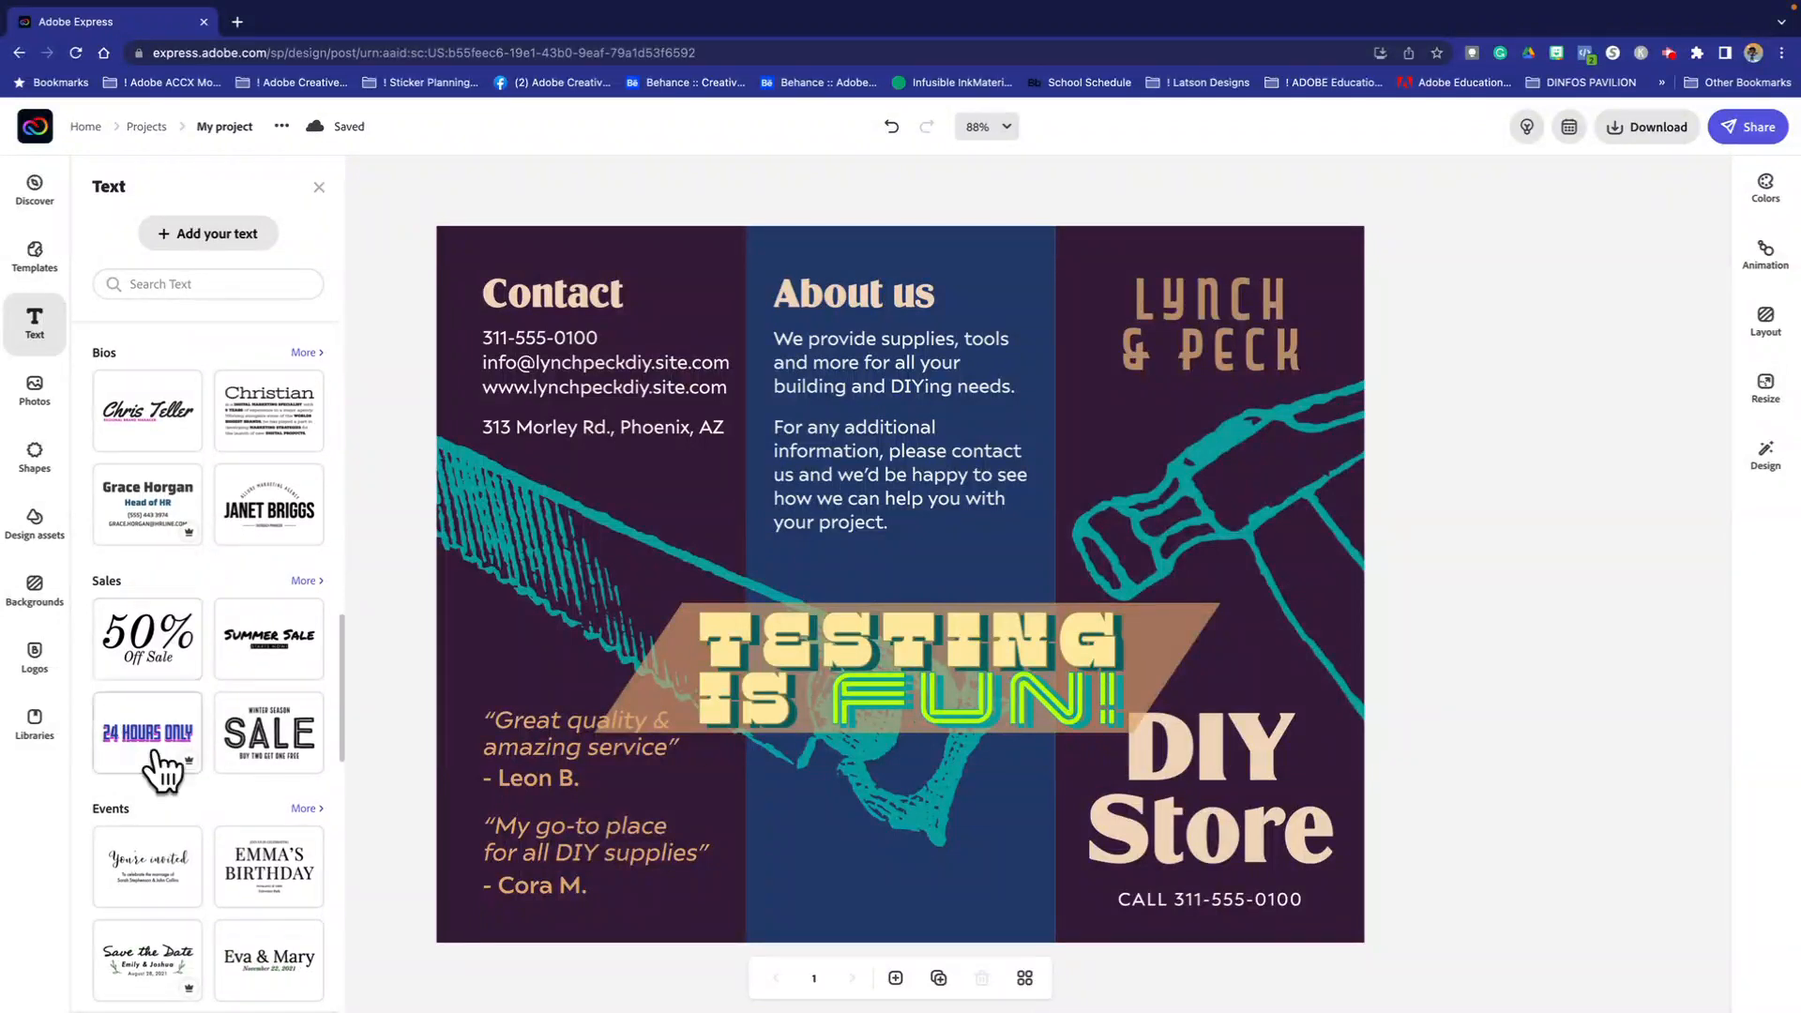
scroll(197, 772, "down", 4)
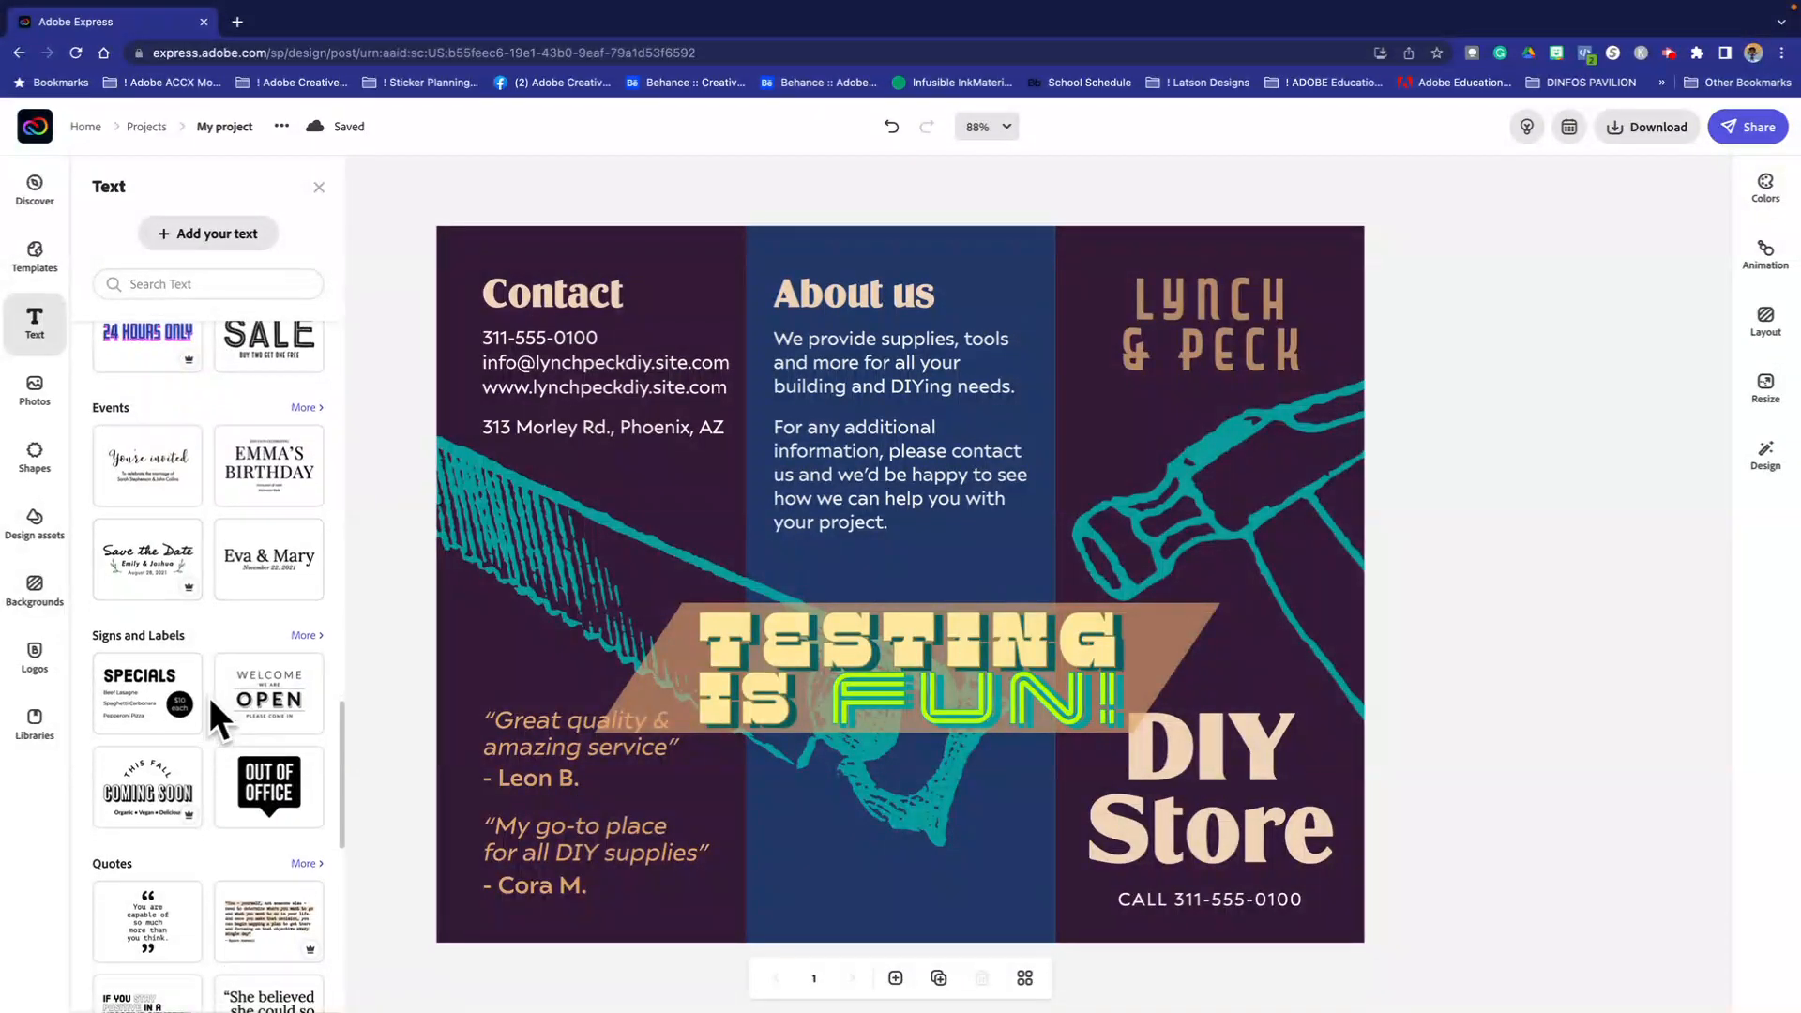
scroll(211, 696, "down", 3)
scroll(211, 696, "up", 4)
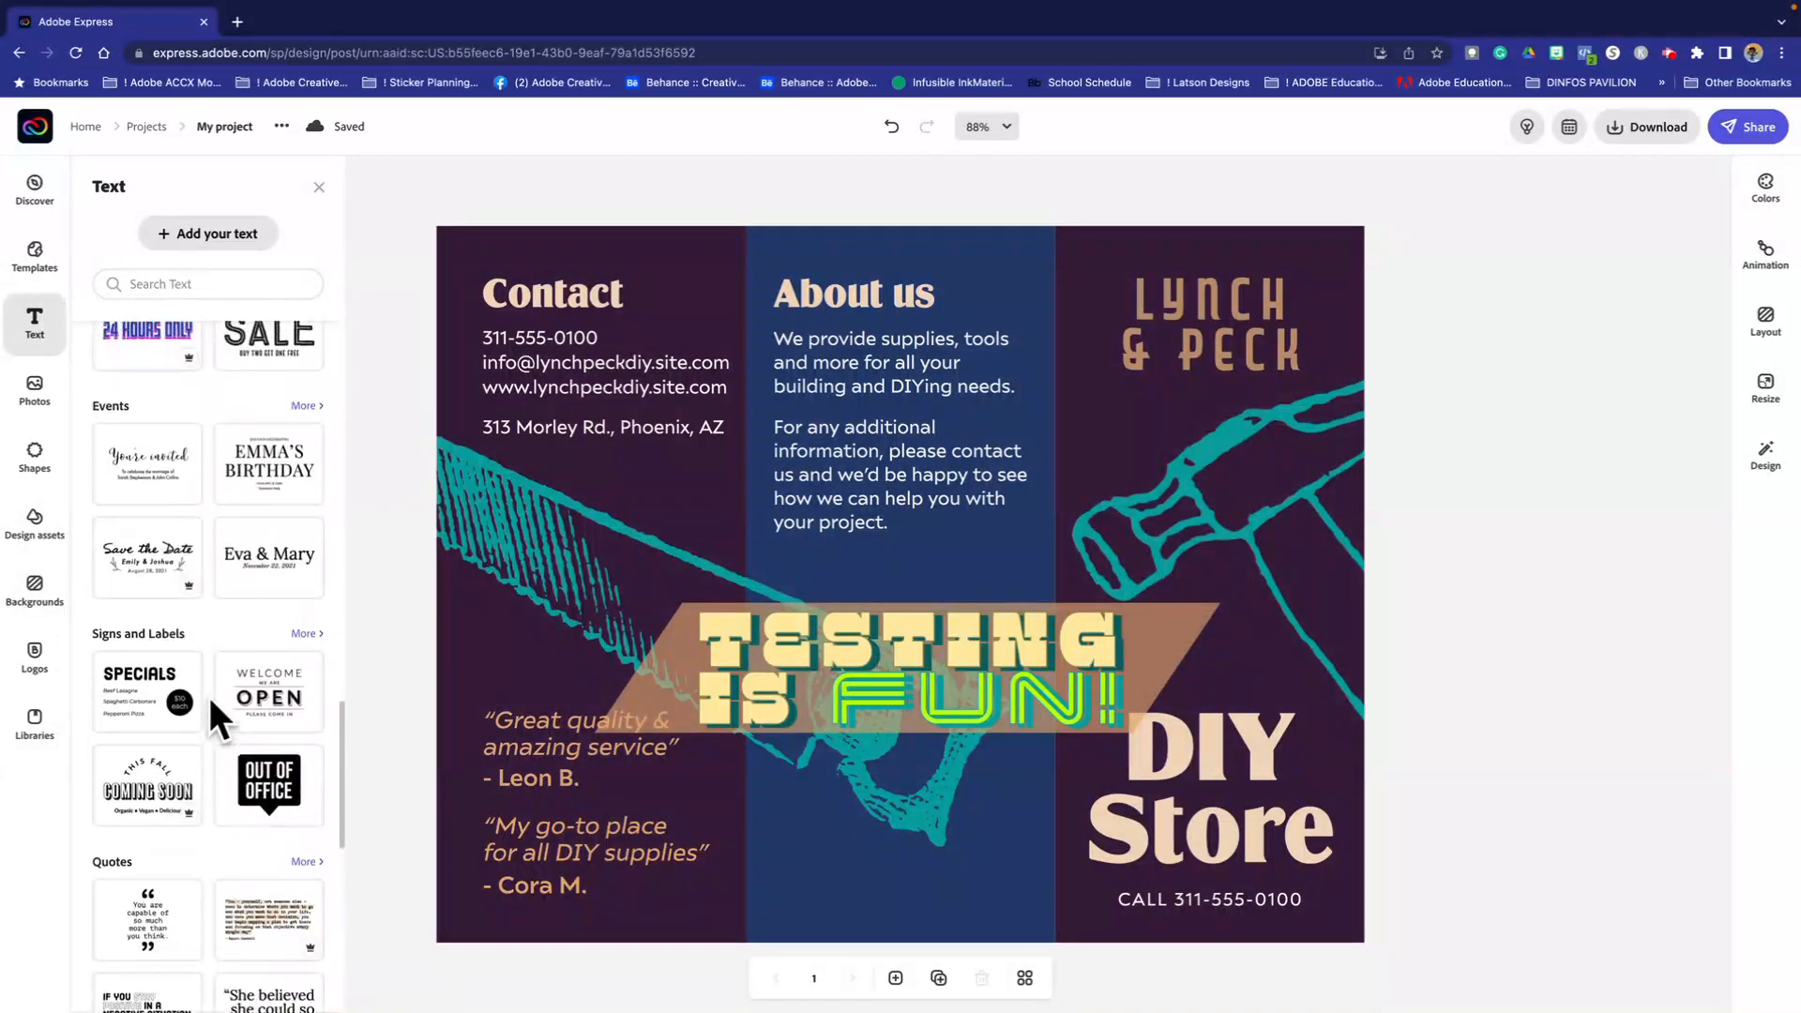
left_click(278, 823)
left_click_drag(1106, 402, 795, 351)
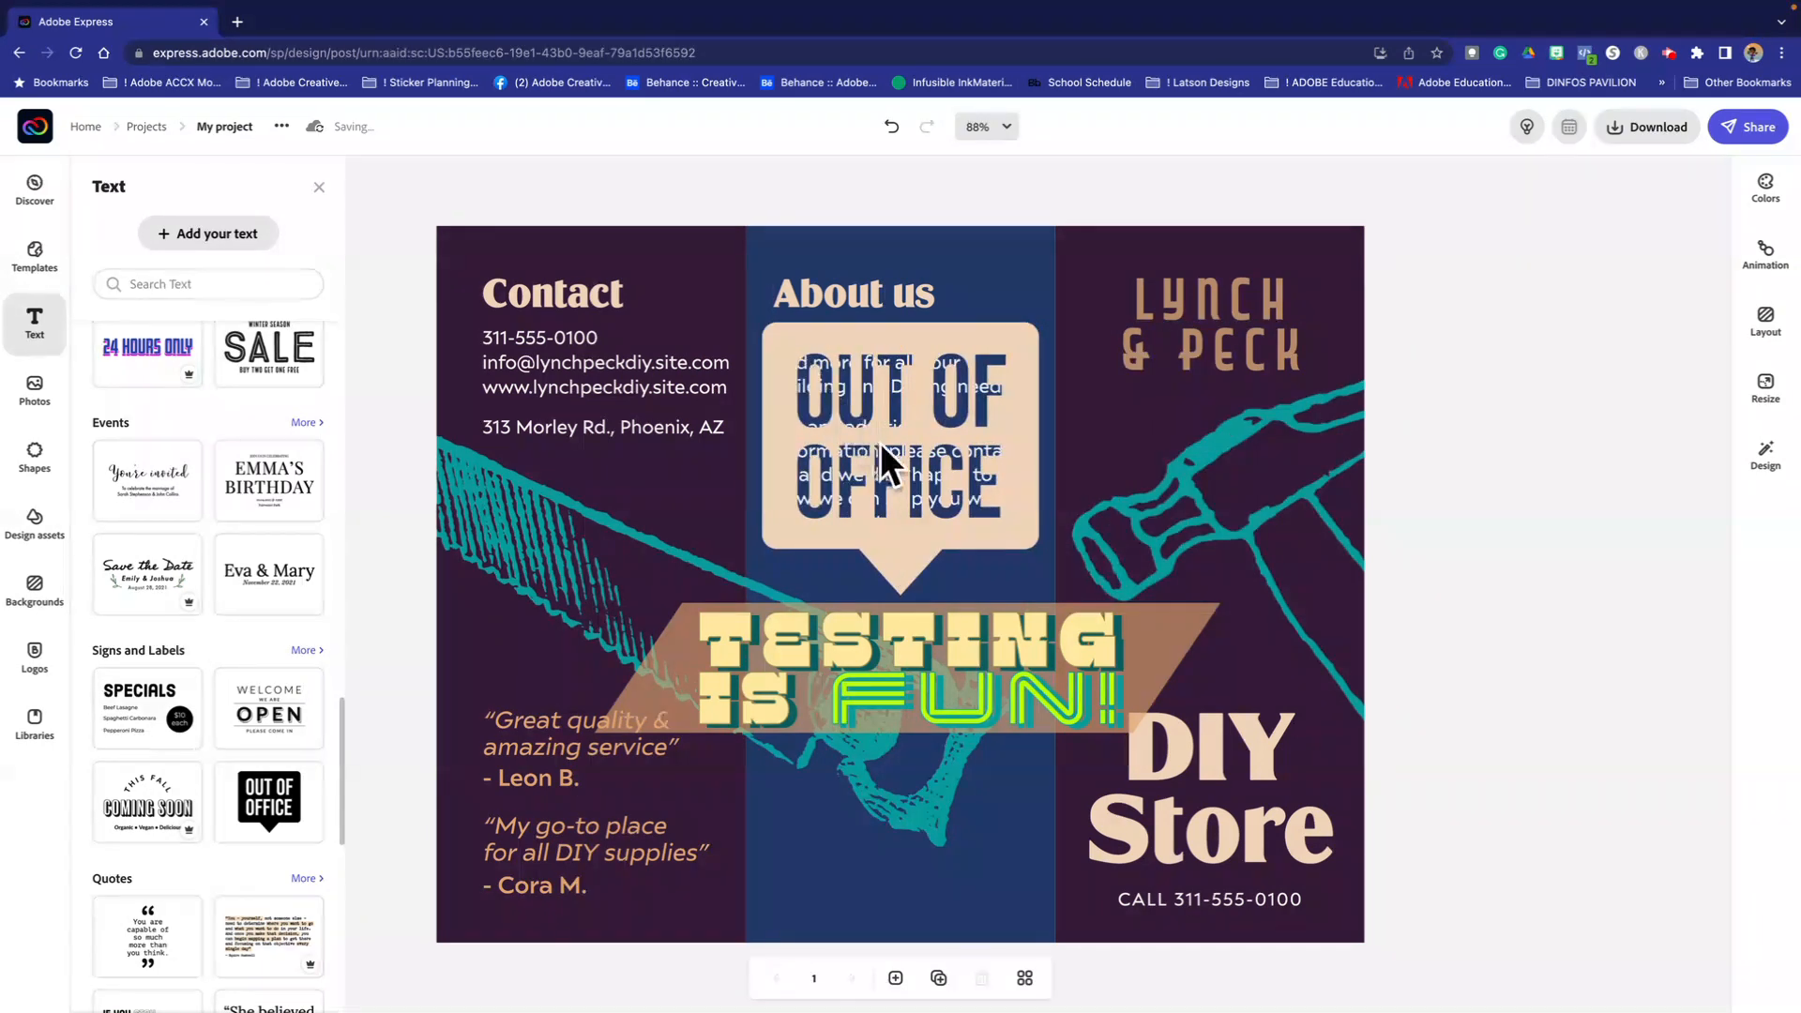
Step: Delete the "Out of Office" speech bubble from the About us panel
left_click(855, 416)
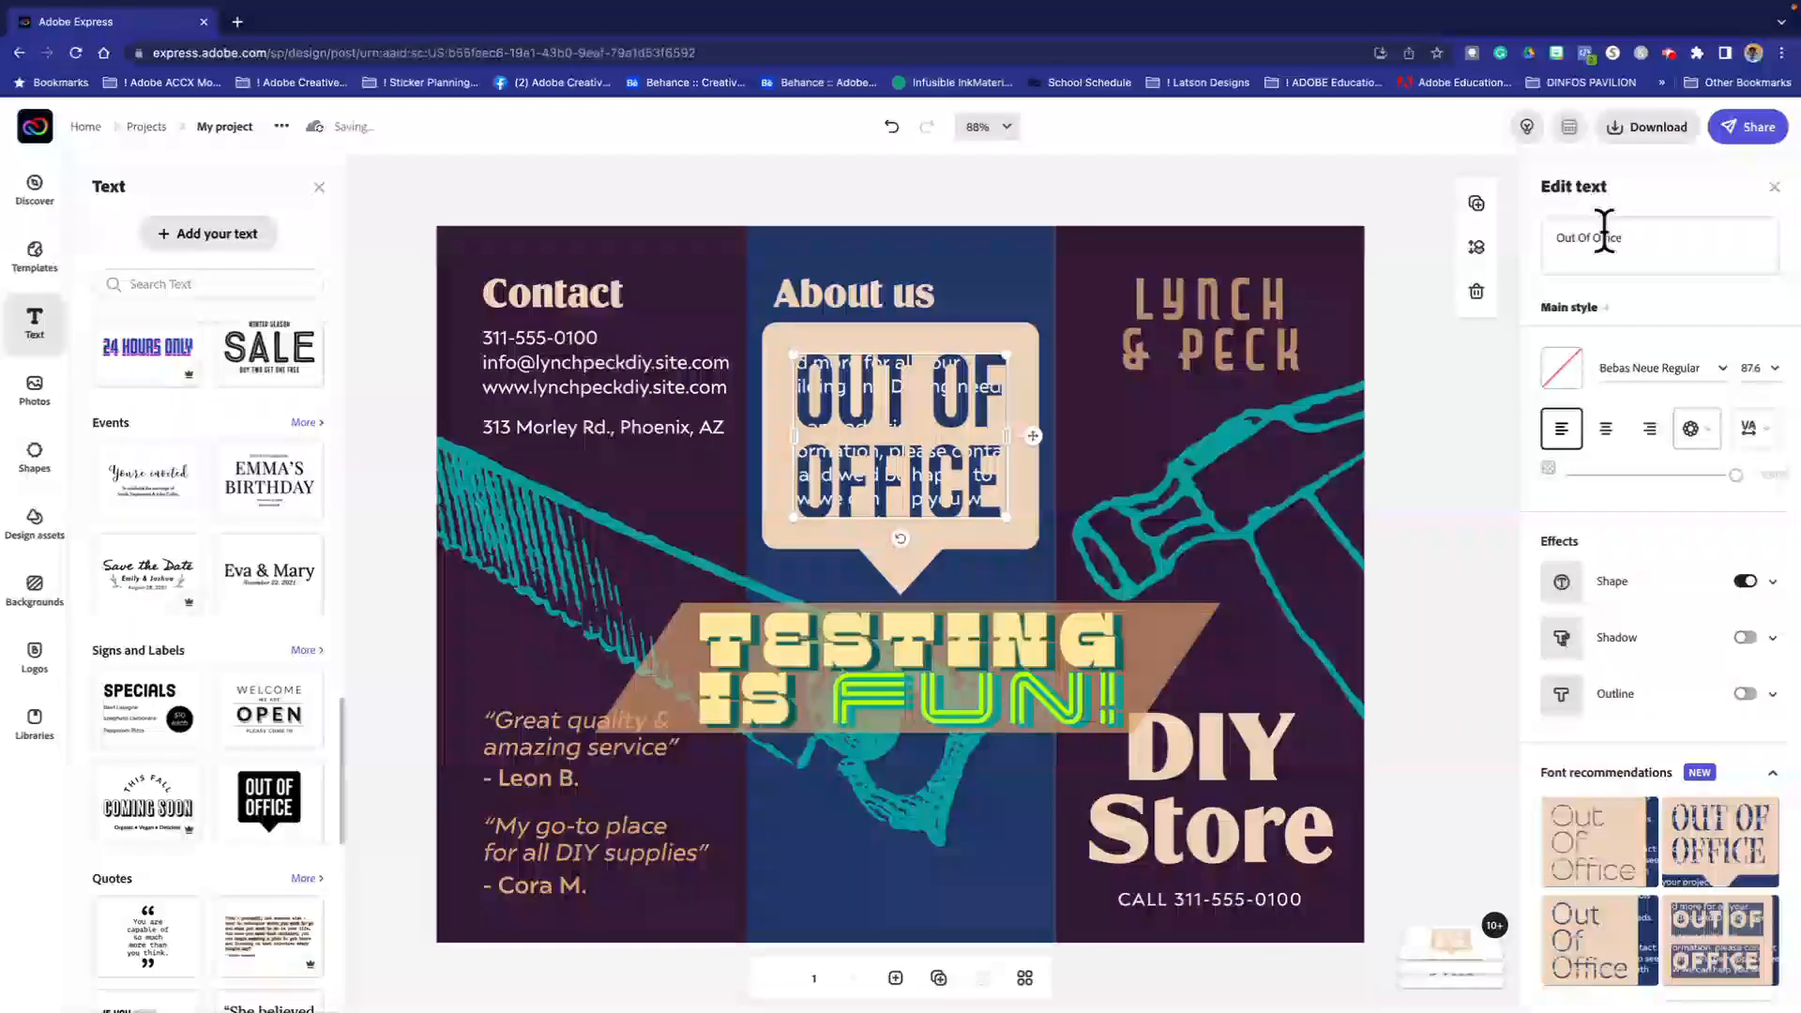
left_click_drag(1637, 242, 1575, 244)
left_click_drag(1443, 242, 1444, 242)
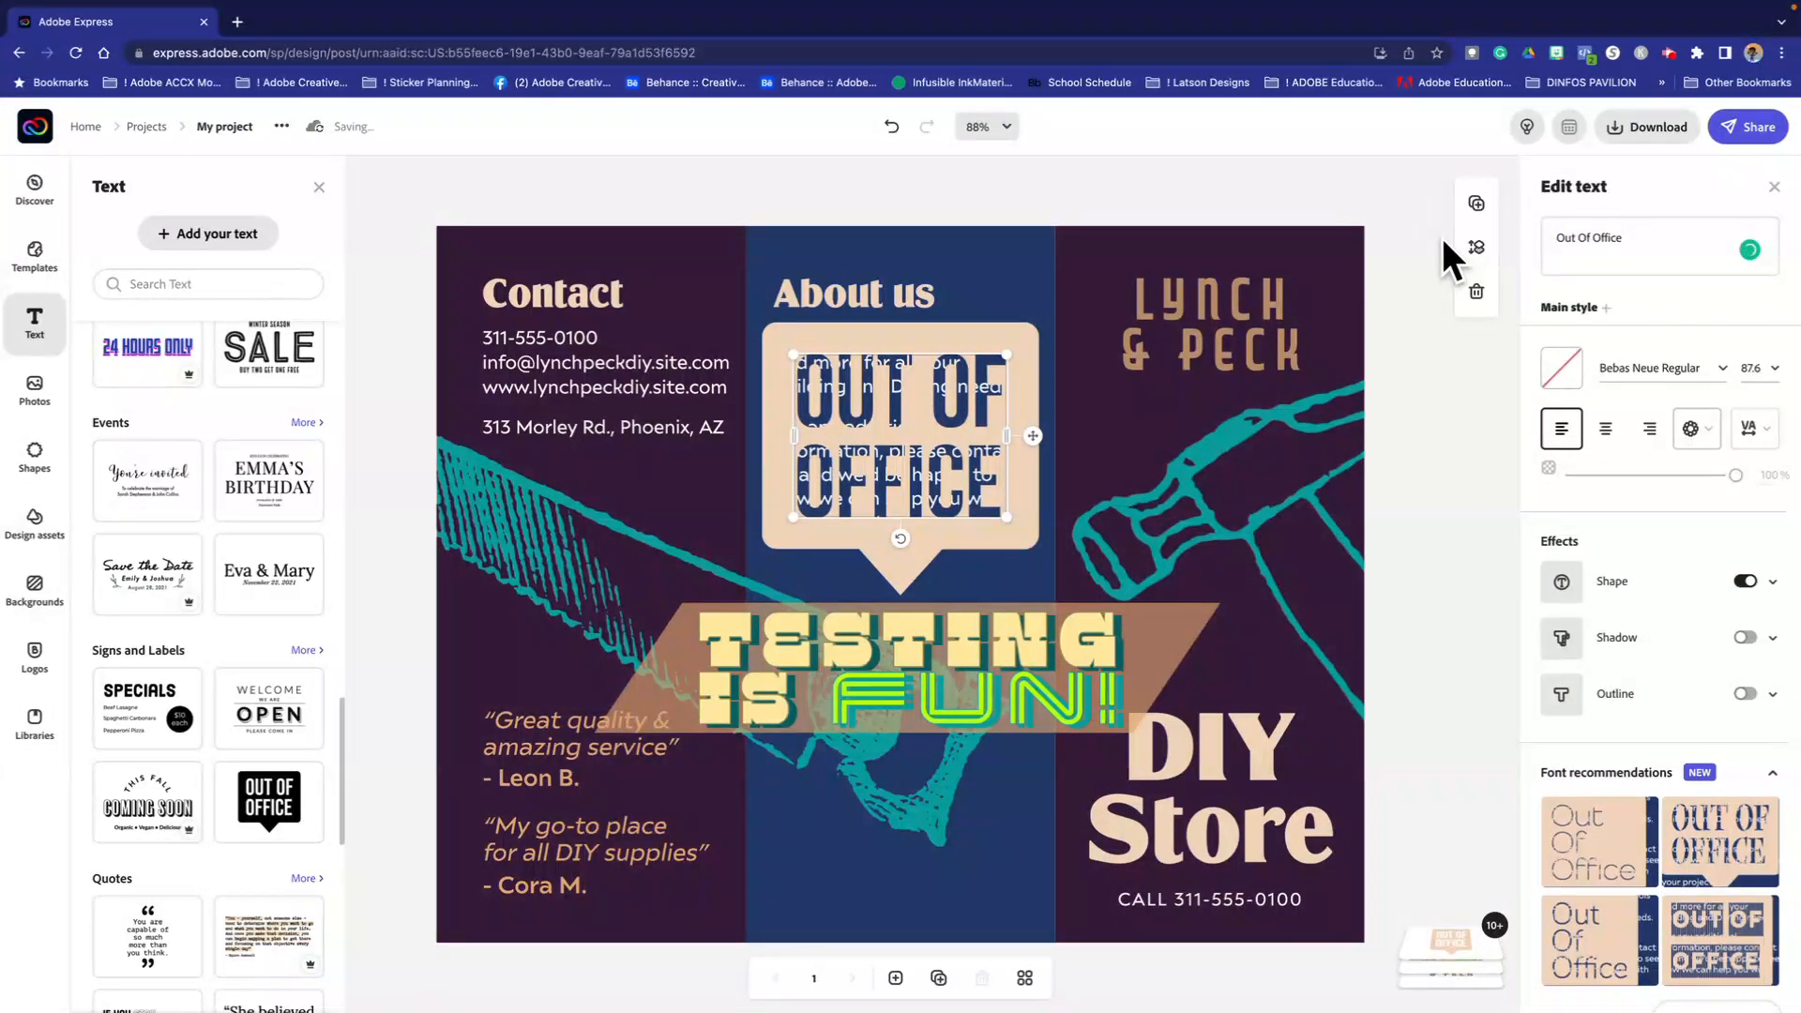
key("Delete")
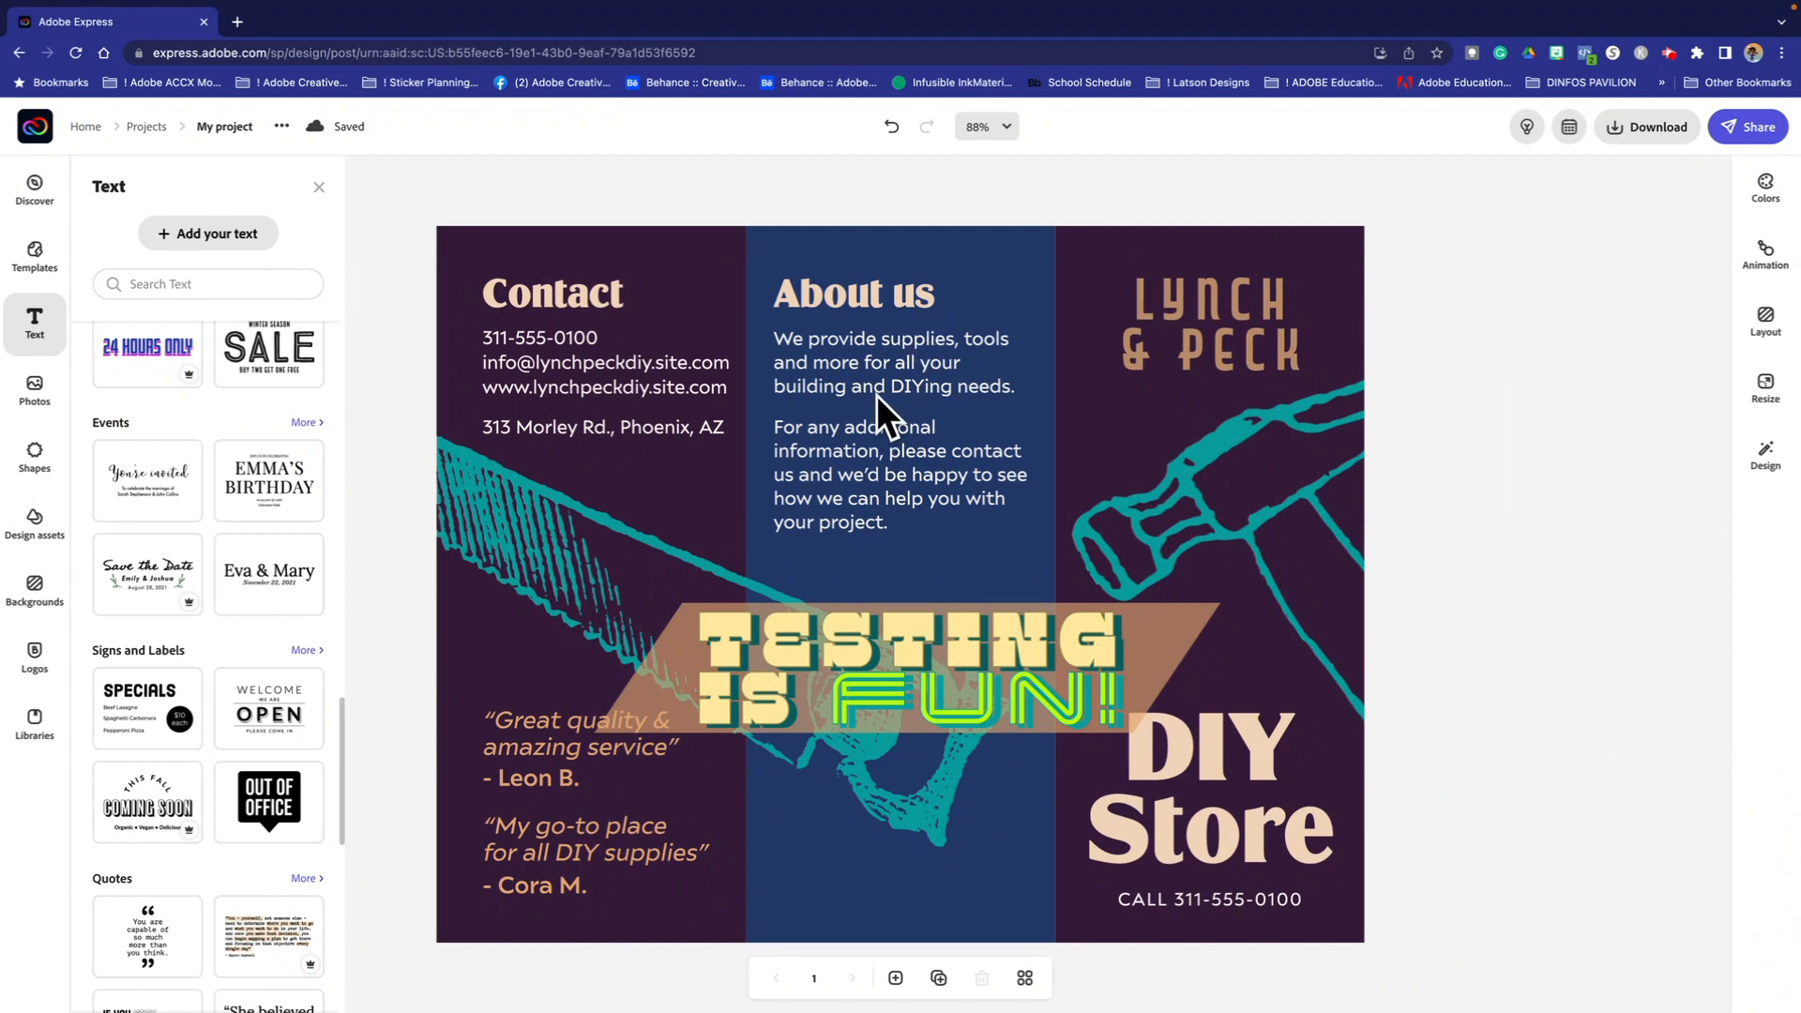
left_click(510, 188)
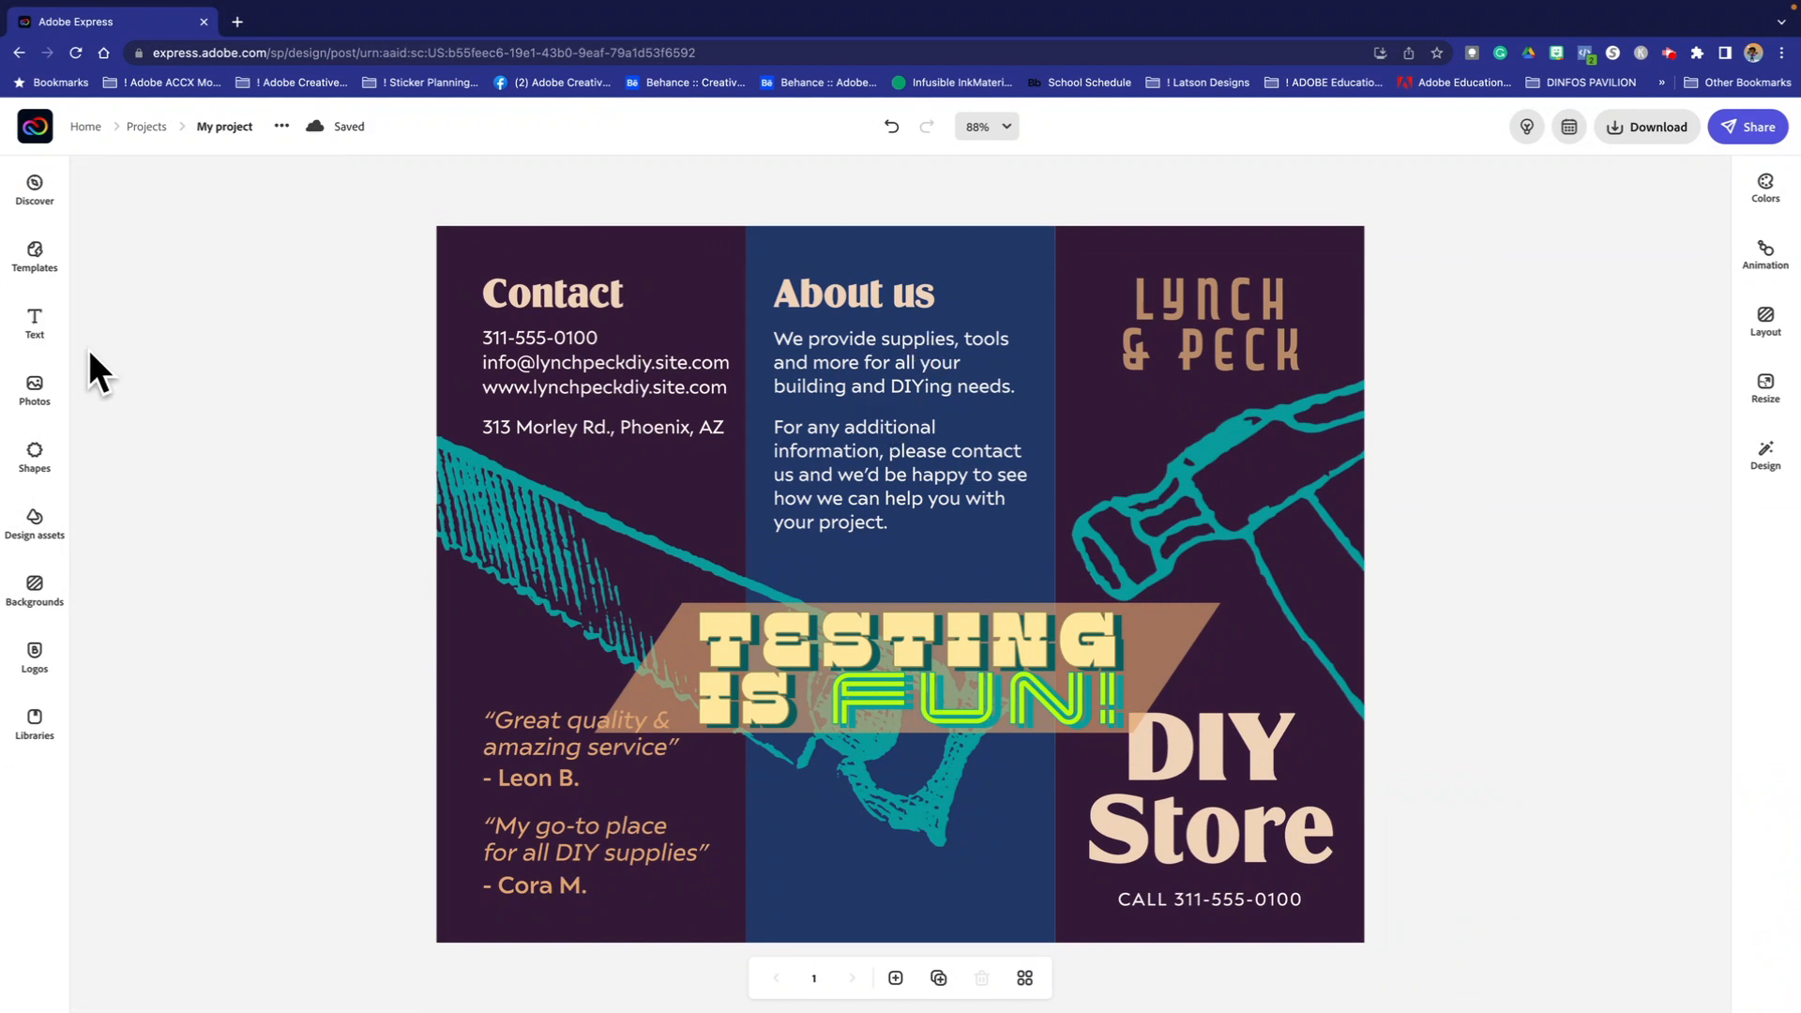
Step: Add the "Out of Office" speech bubble design to the brochure and replace its text with "Moved to Space!"
left_click(34, 322)
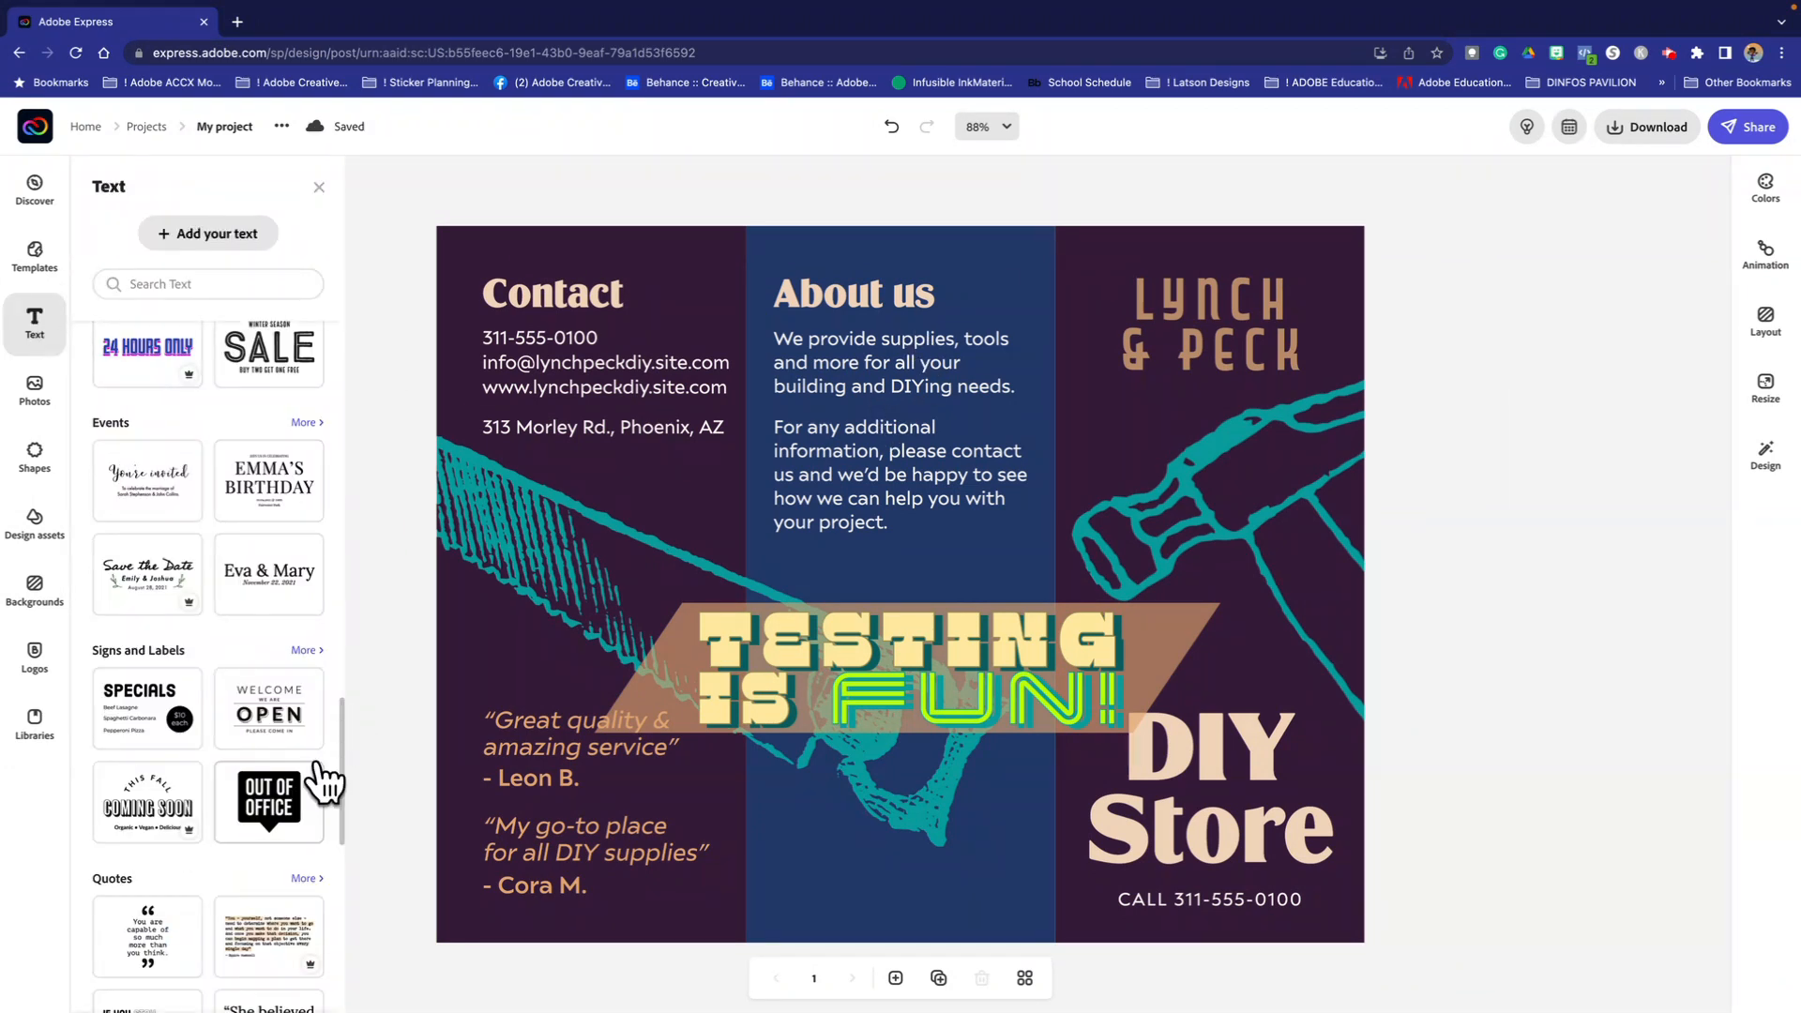
left_click(272, 797)
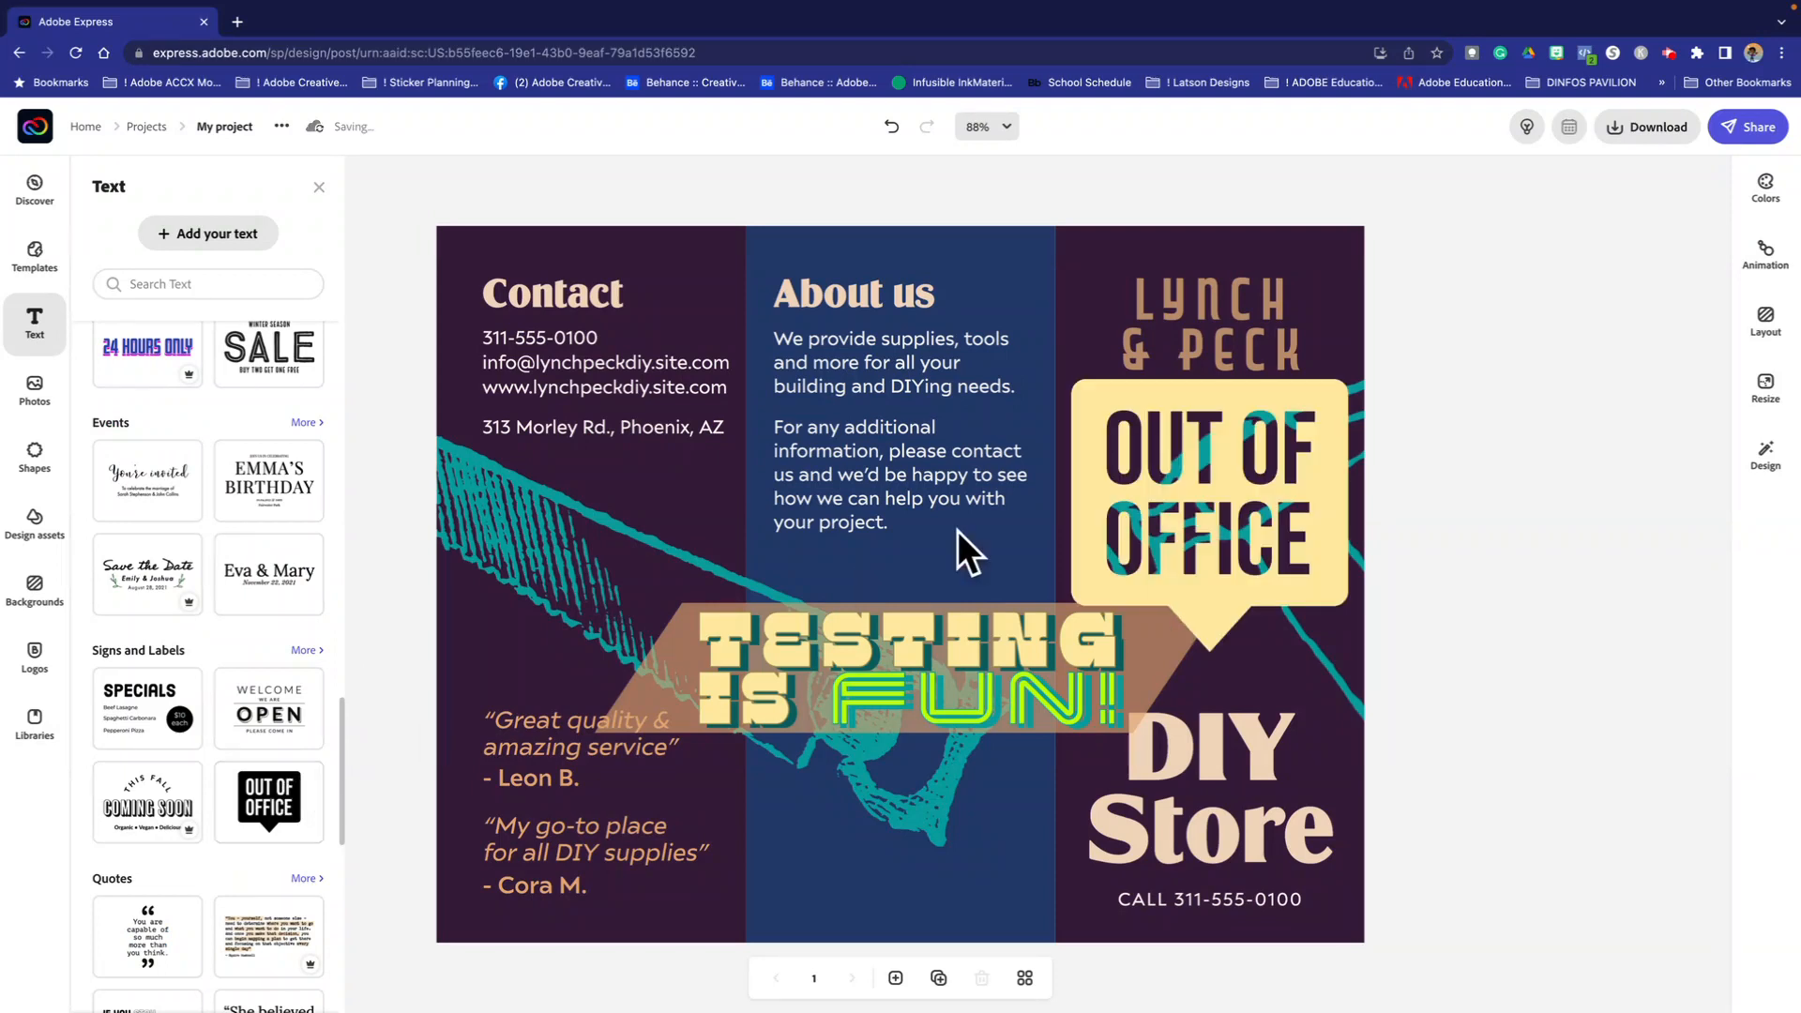
left_click(1116, 471)
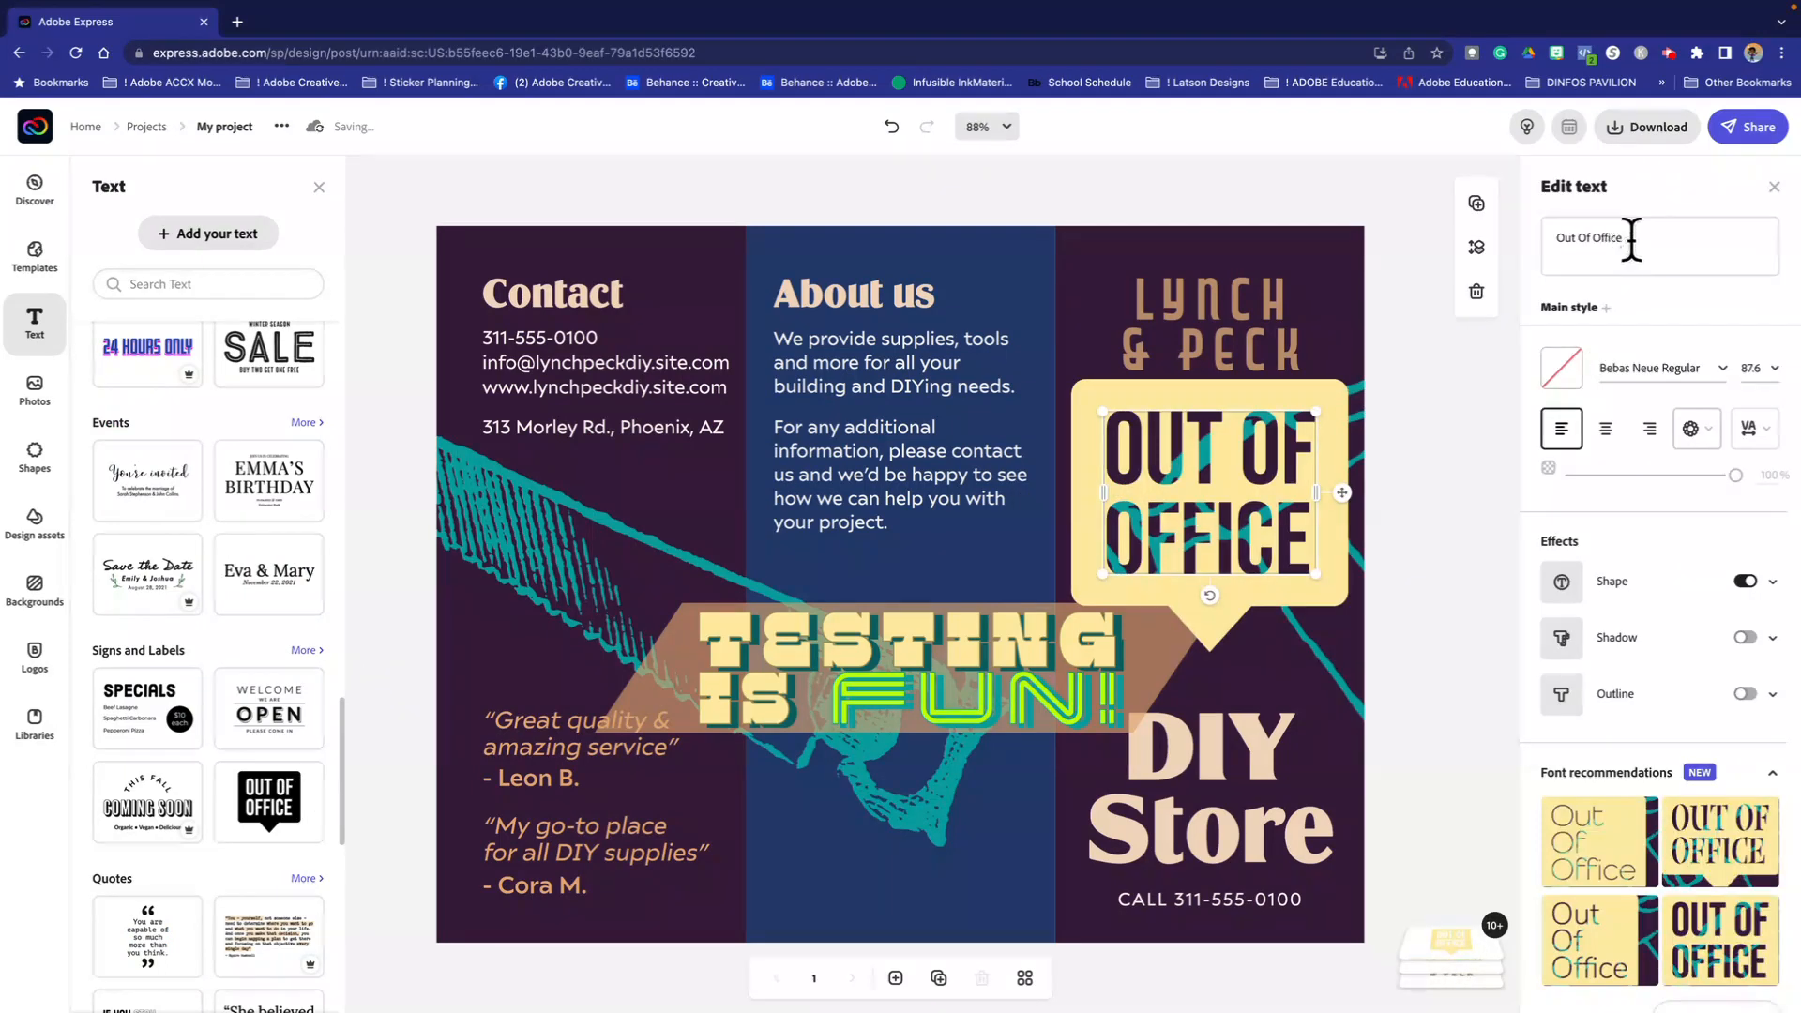
left_click_drag(1628, 241, 1552, 241)
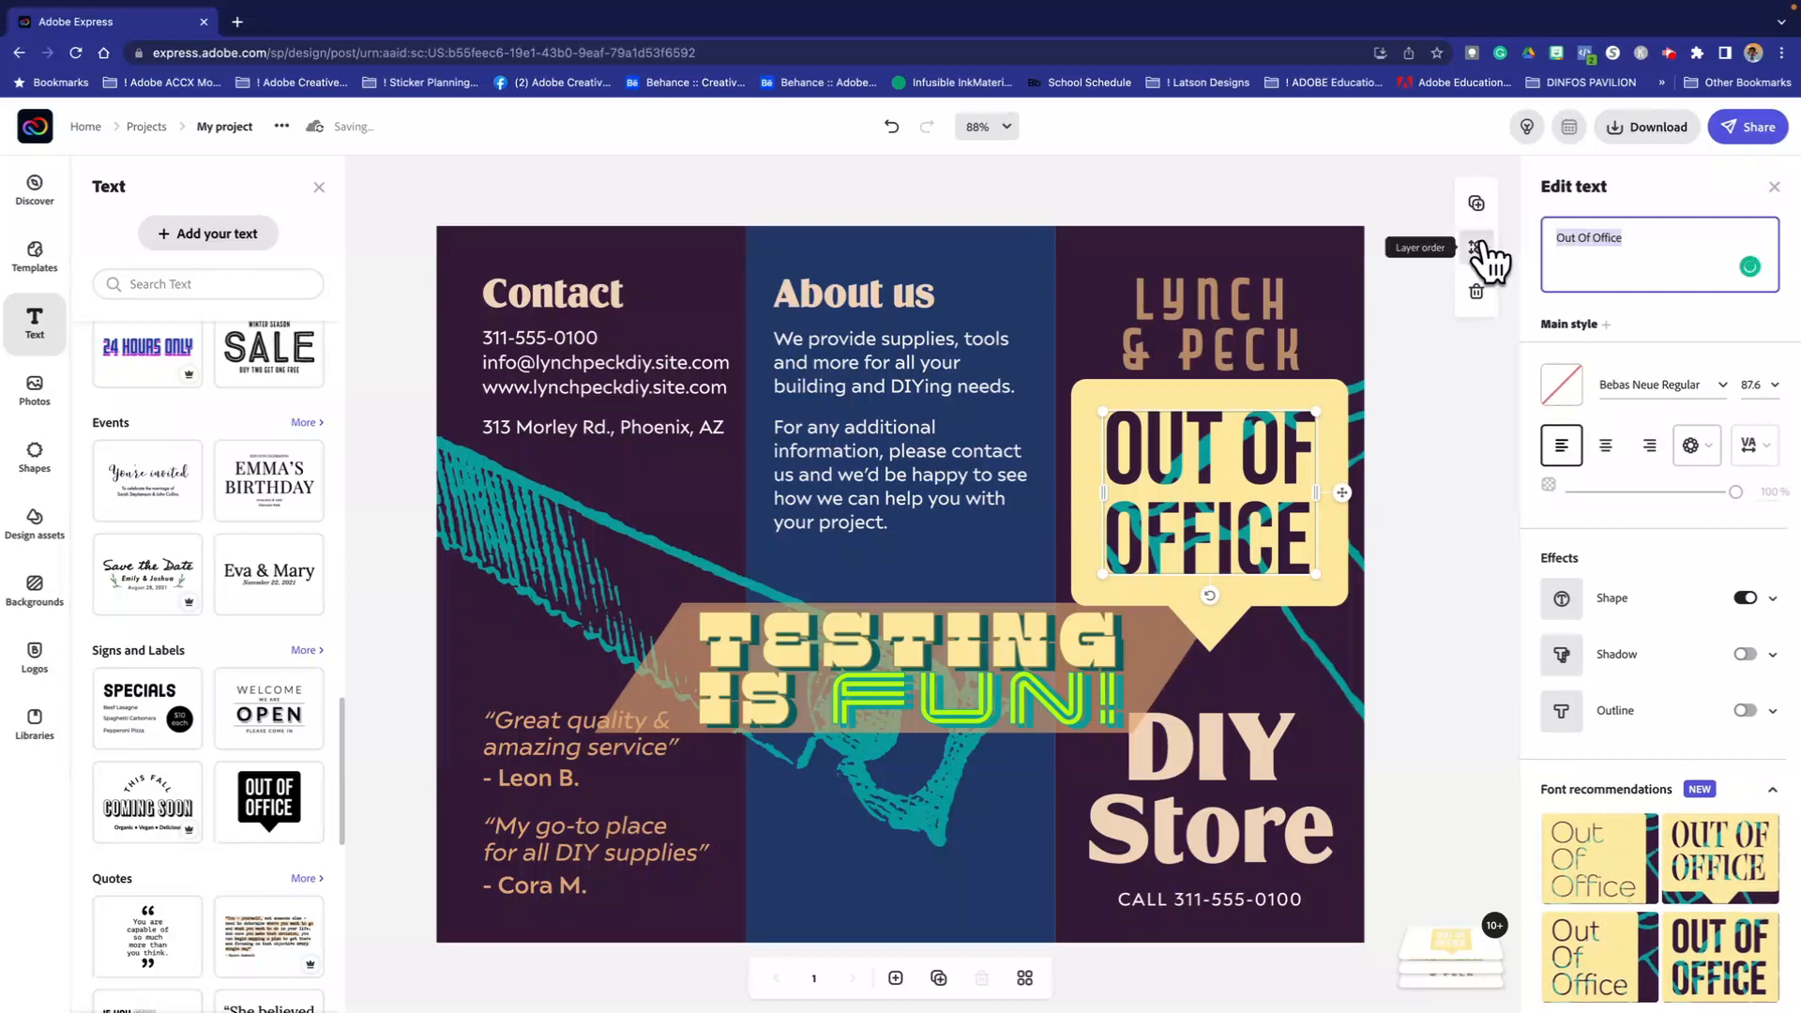
type("Moved t")
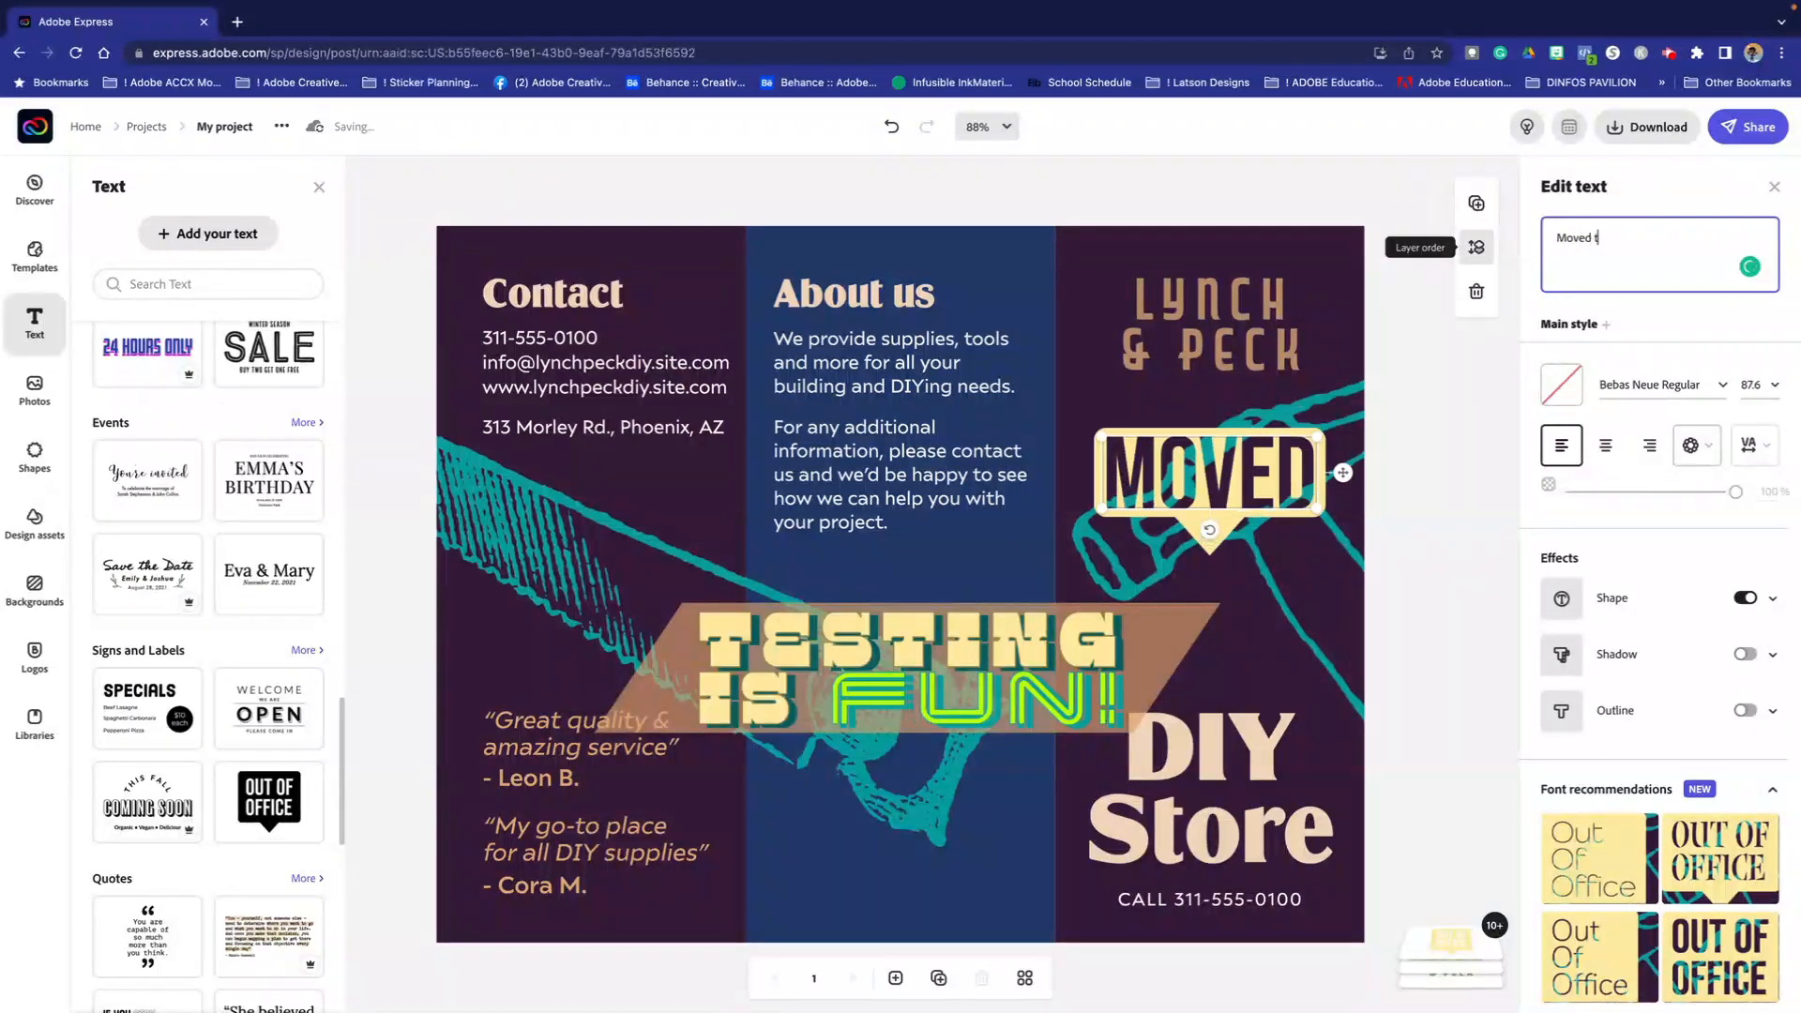
type("o Spa")
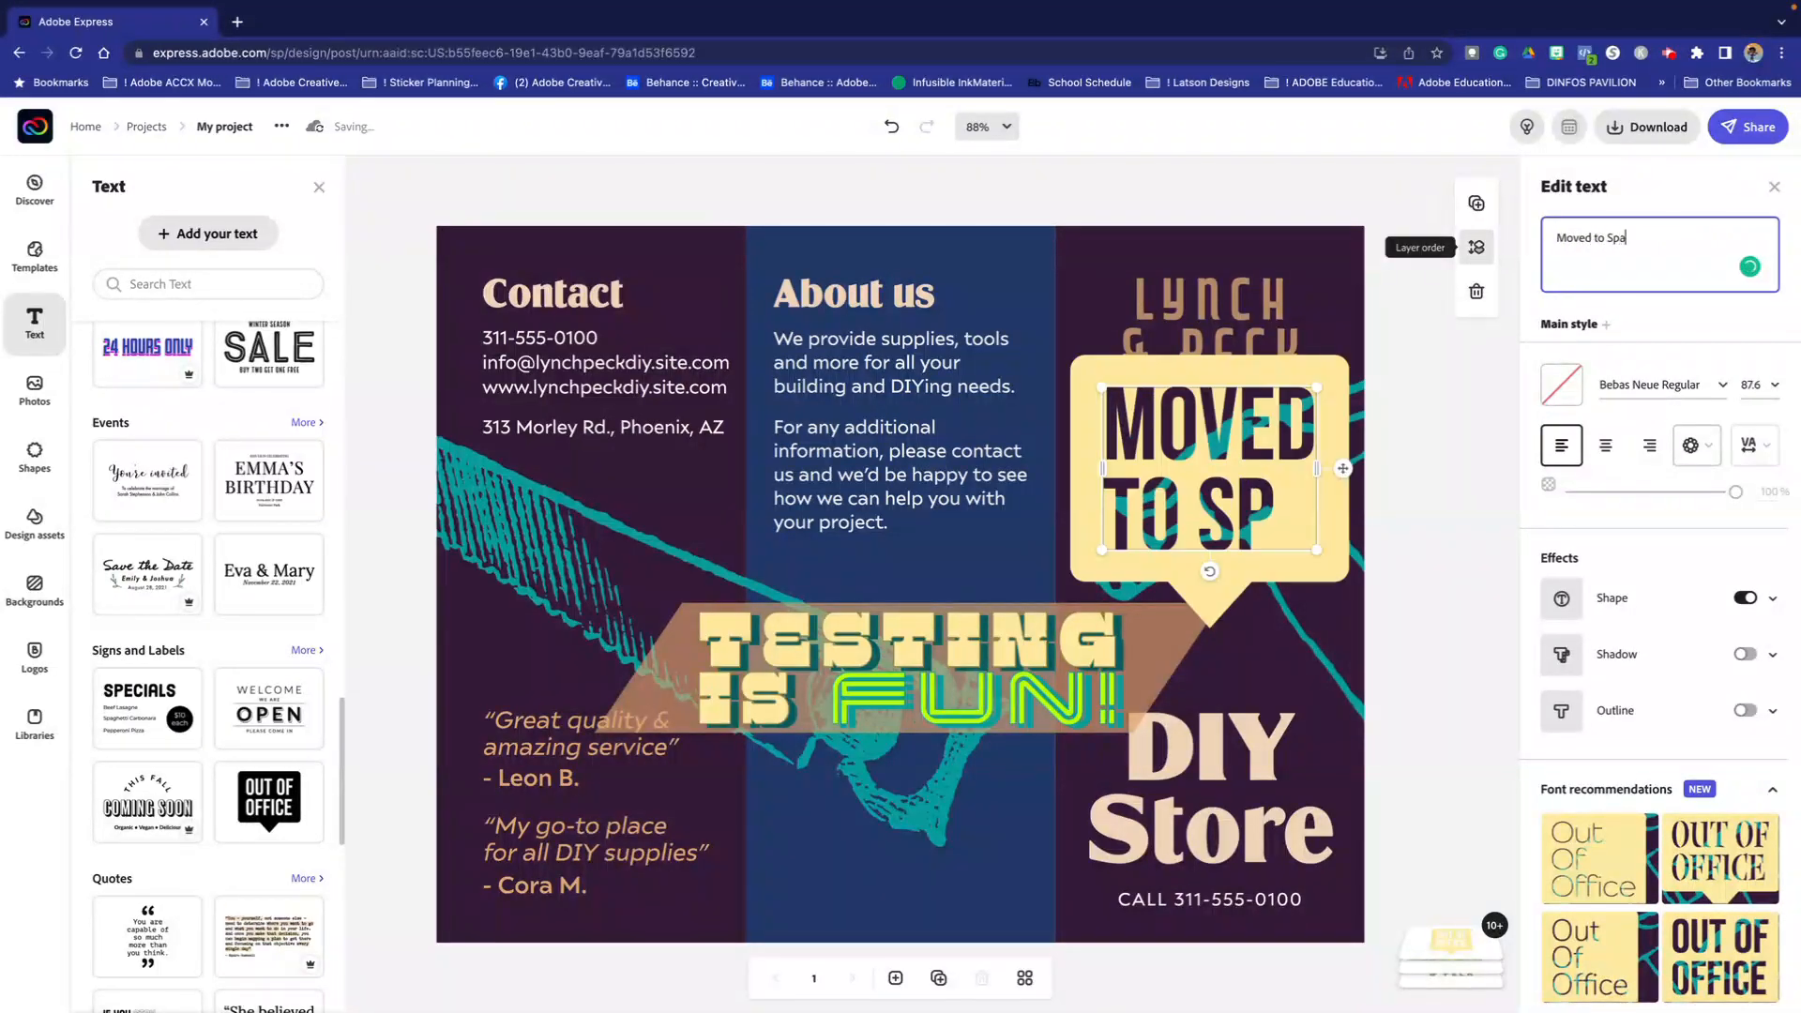
type("ce!")
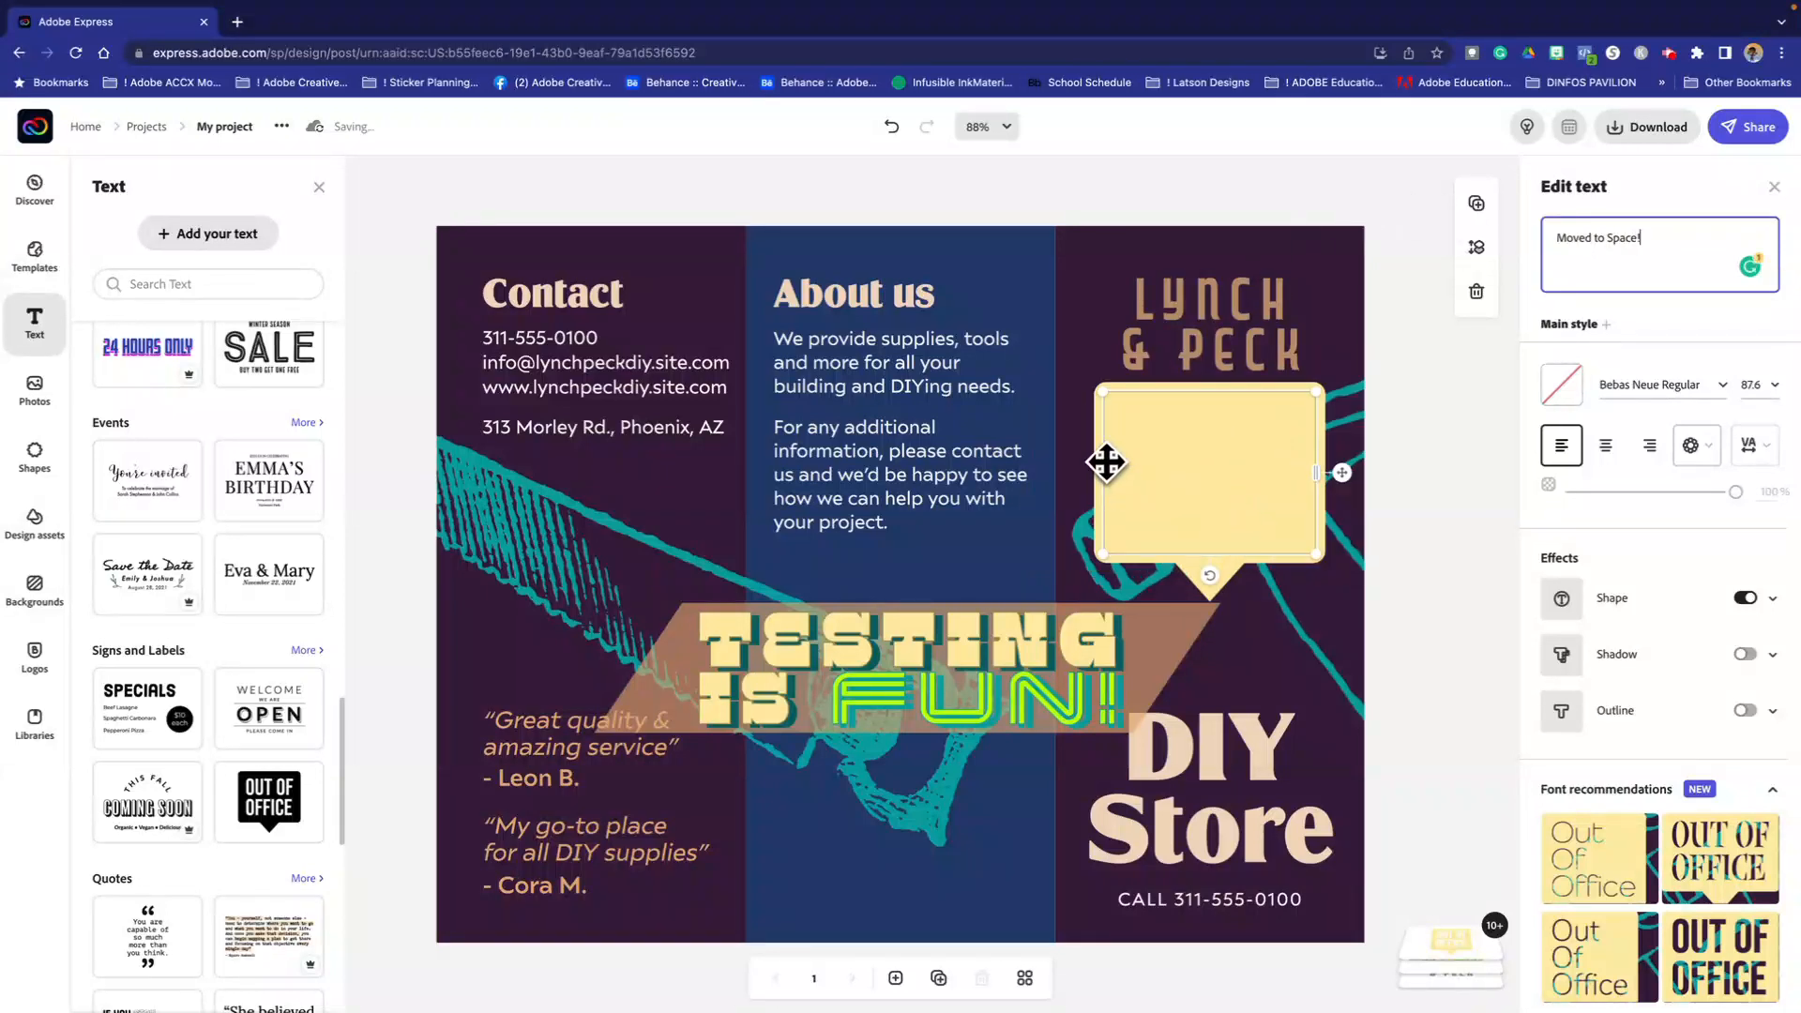
Step: Move the "Moved to Space!" bubble to the edge of the About us panel and apply the recommended Apertura Regular font
left_click_drag(1115, 476, 1009, 471)
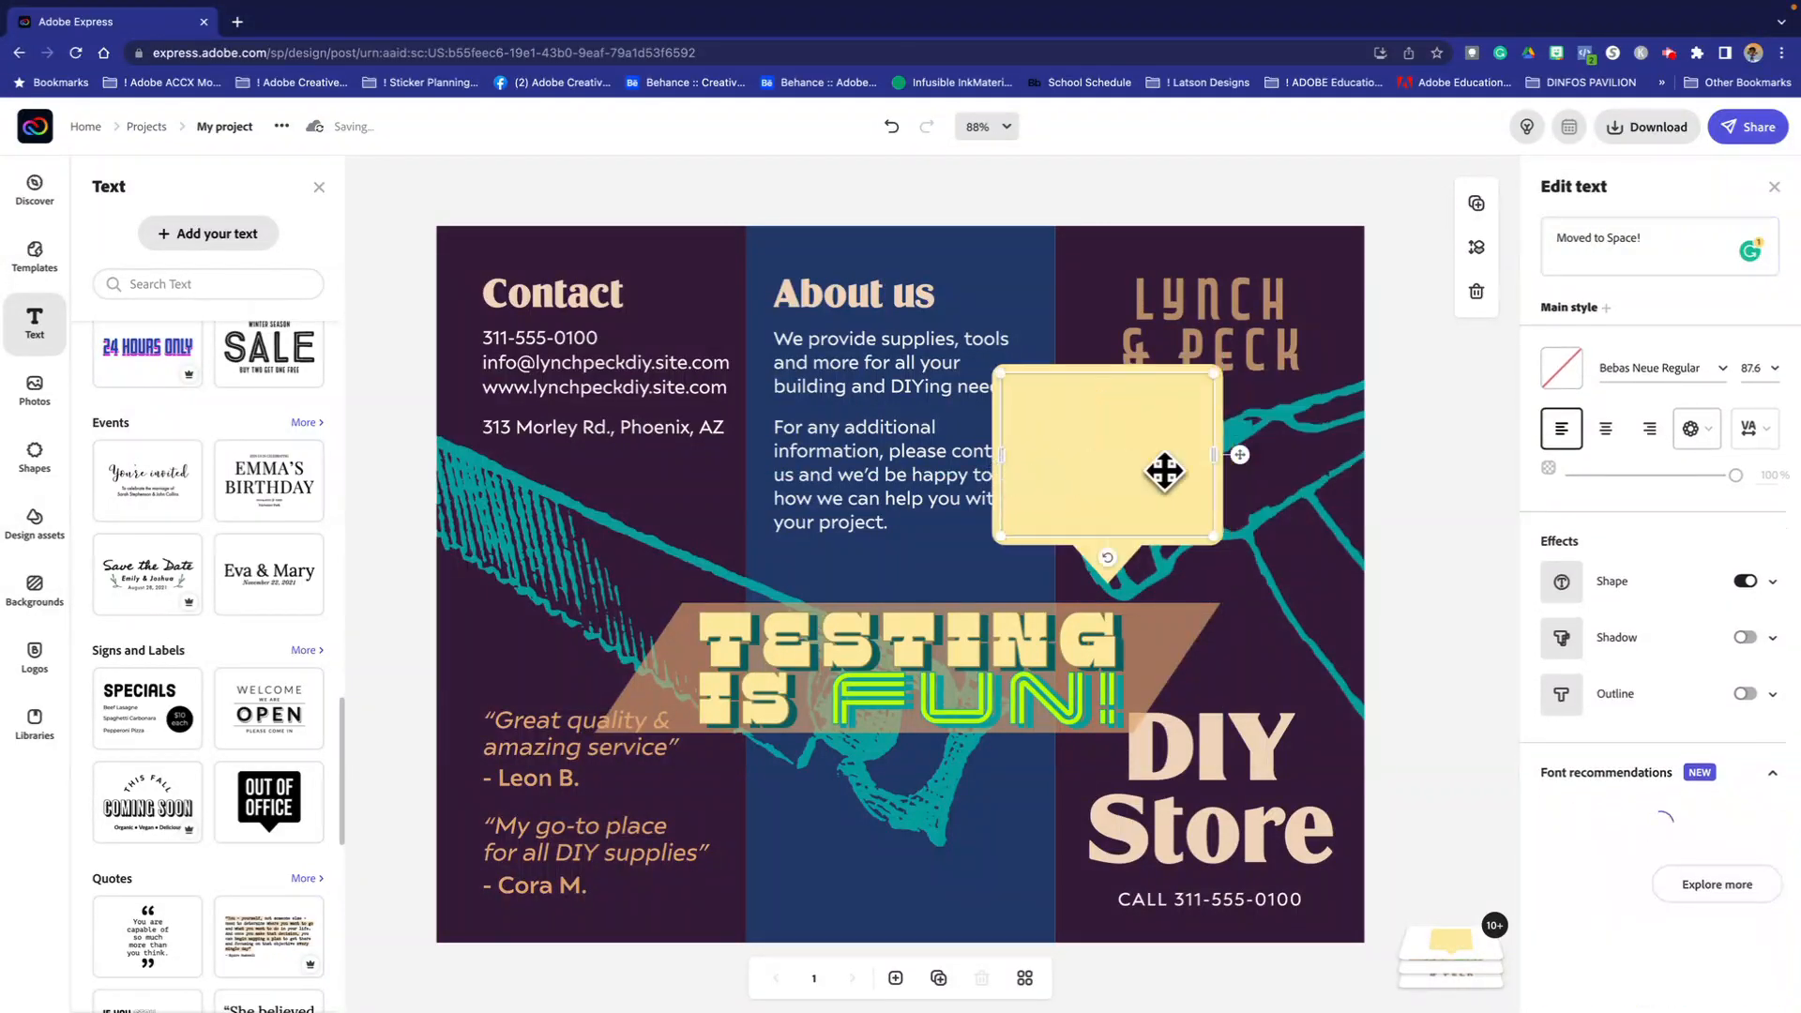
mouse_move(1214, 456)
left_mouse_down()
mouse_move(1312, 458)
mouse_move(1229, 454)
left_mouse_up()
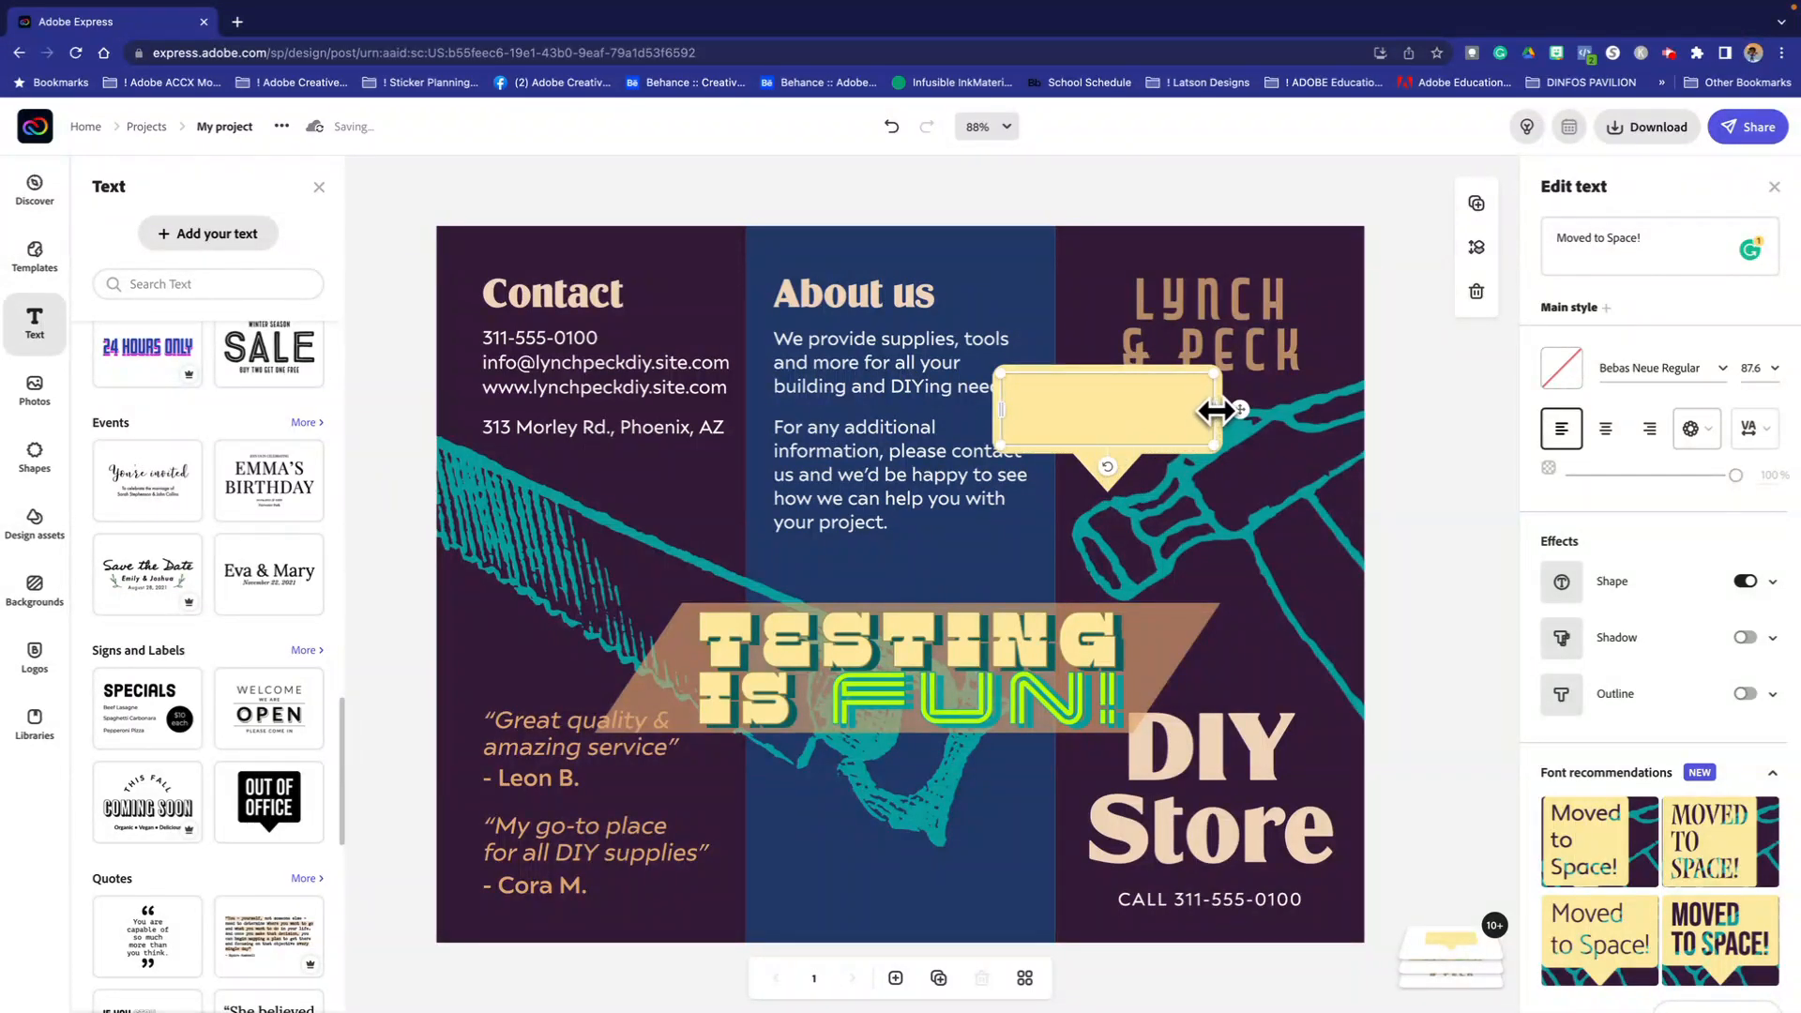
left_click_drag(1321, 452, 1315, 443)
left_click(1614, 838)
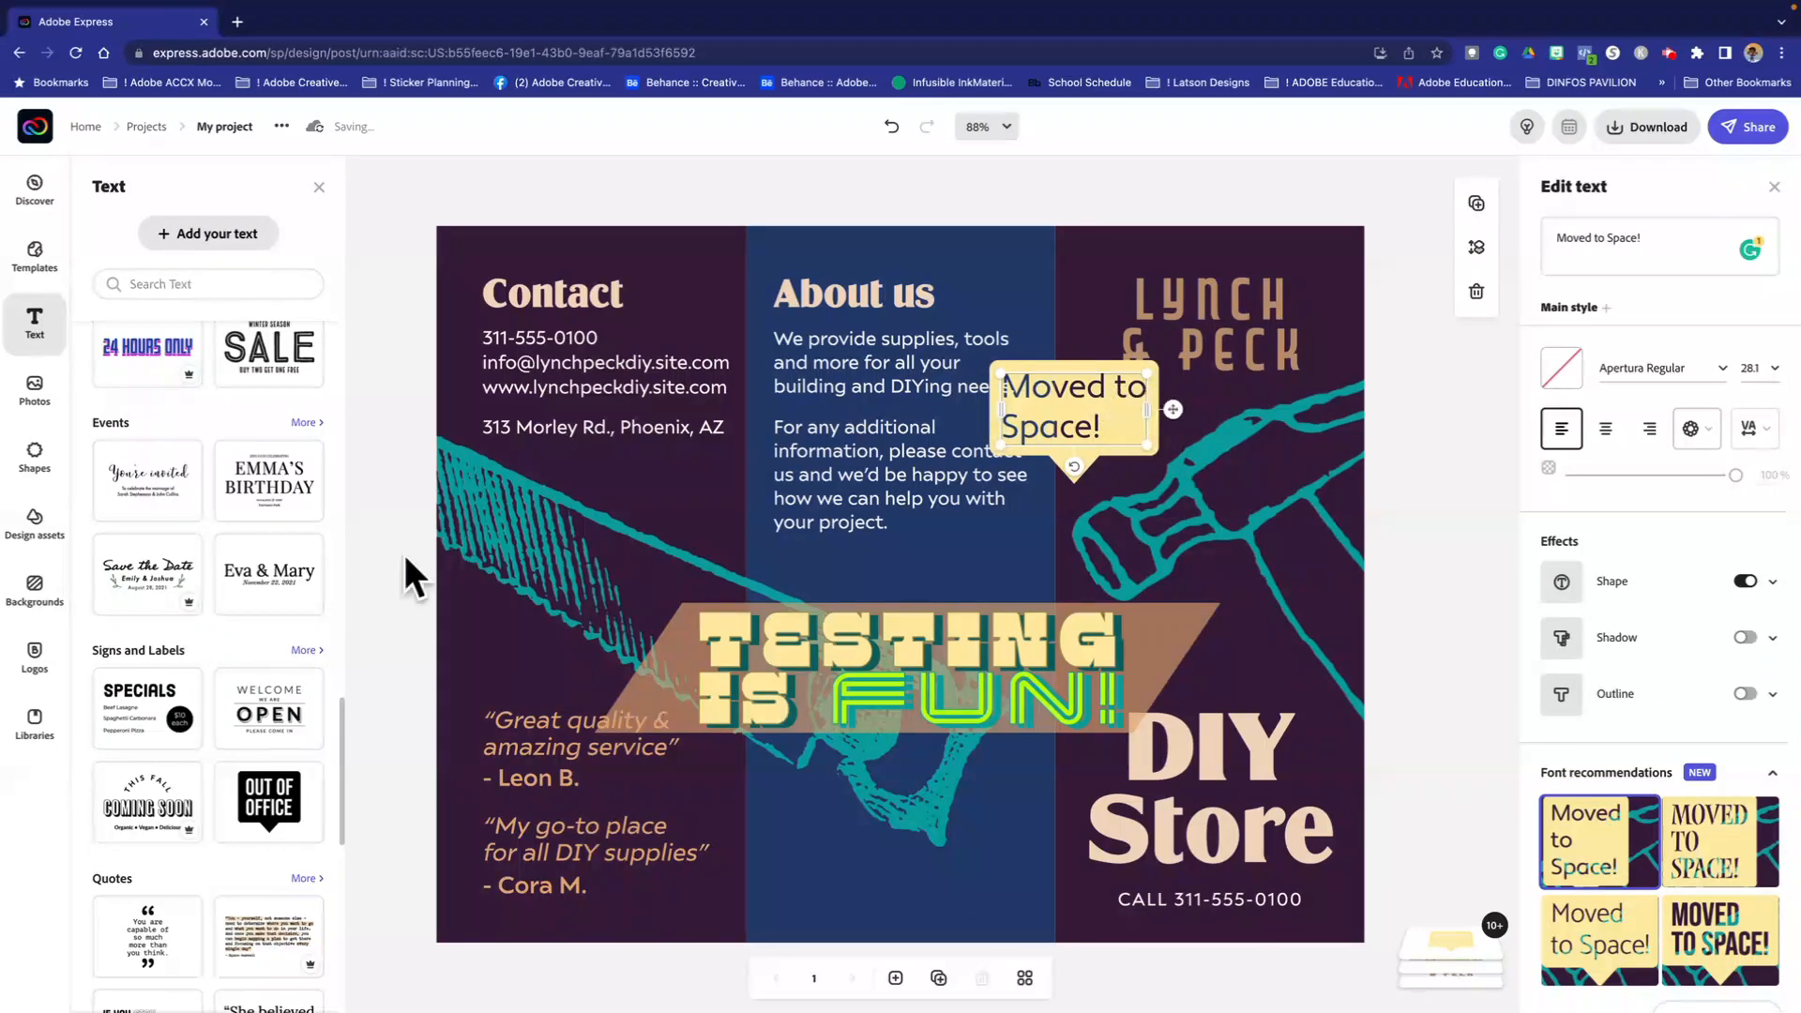
Step: Move the "Moved to Space!" bubble beside the About us heading and add another "Out of Office" bubble with its text changed to "Moved Out!"
left_click_drag(269, 802, 726, 282)
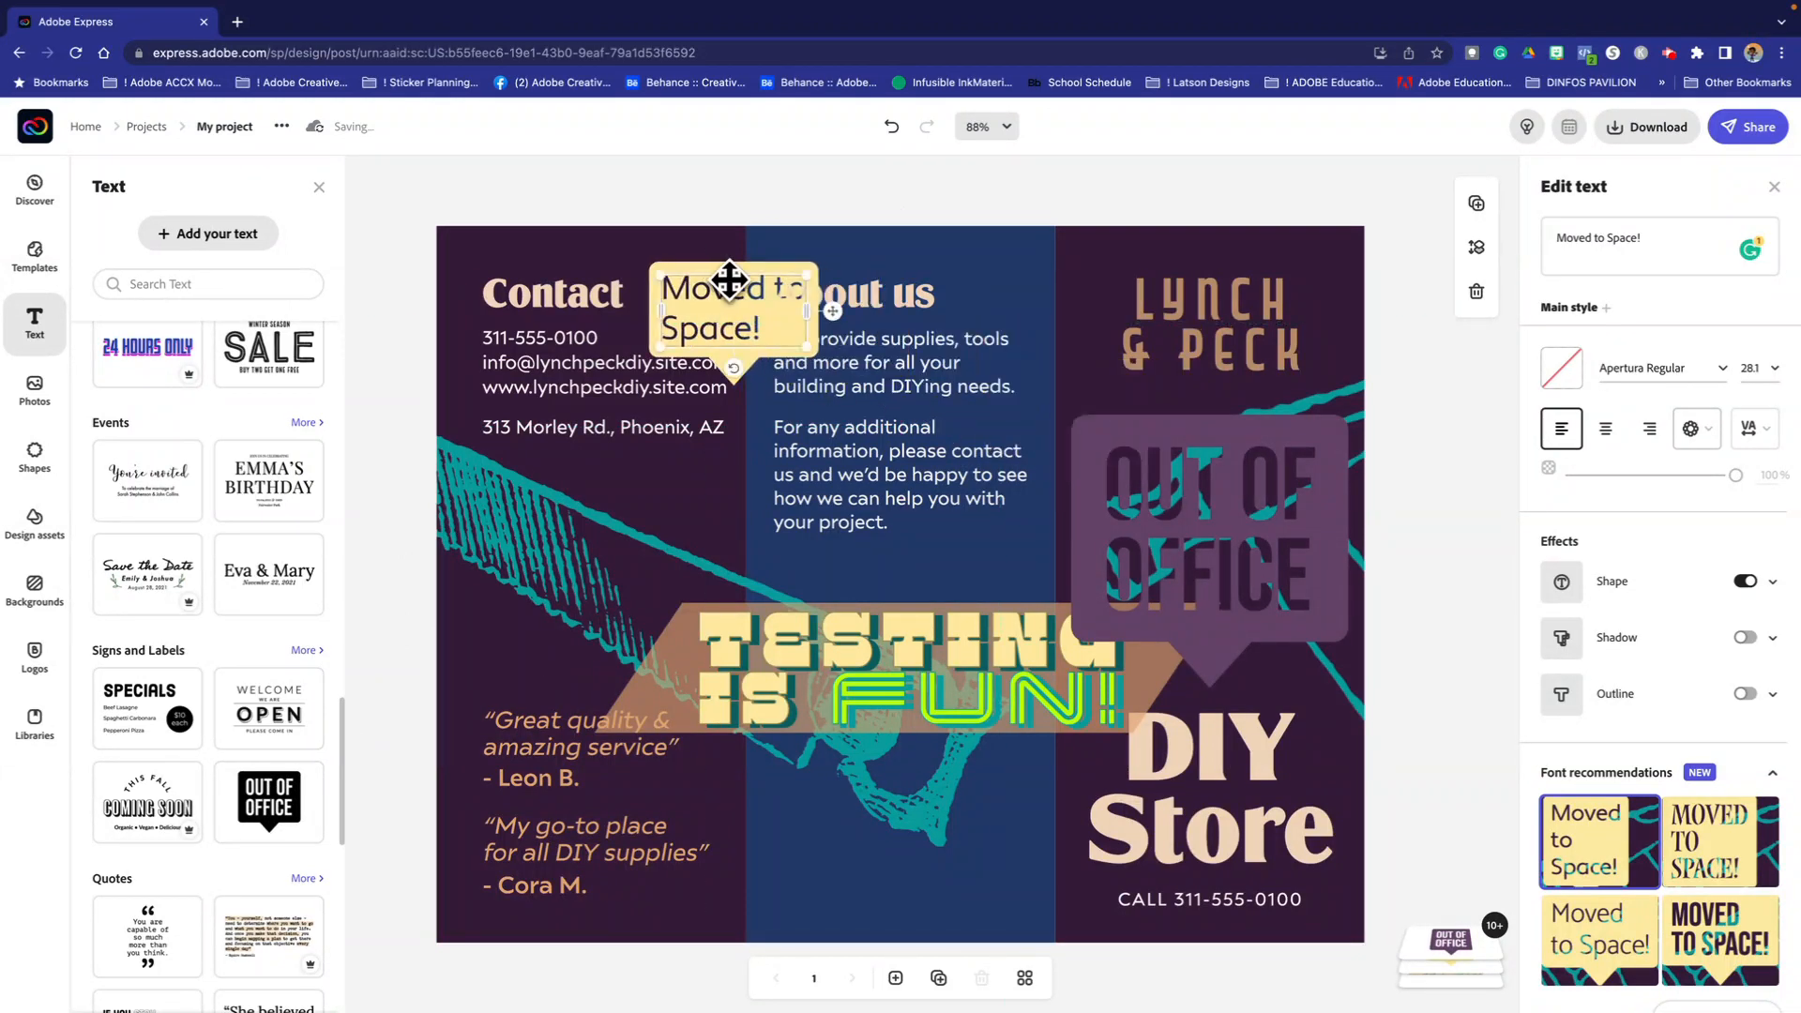
left_click(1137, 470)
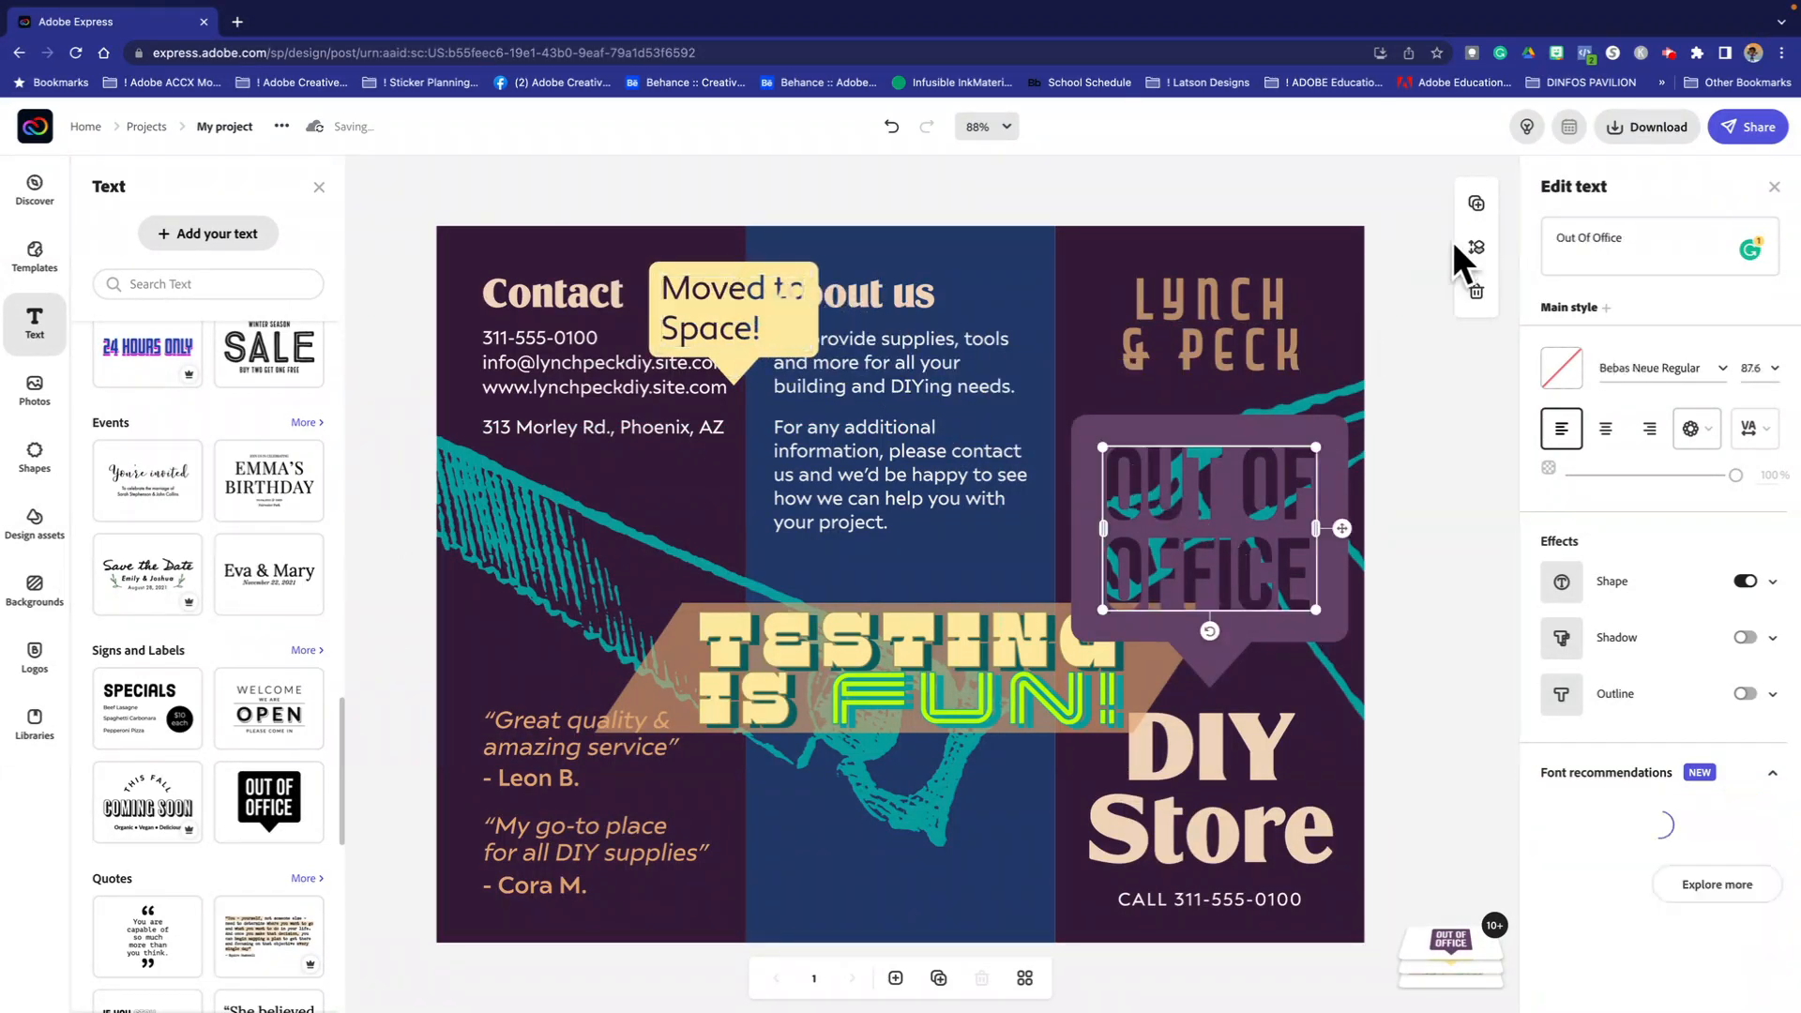
double_click(1592, 237)
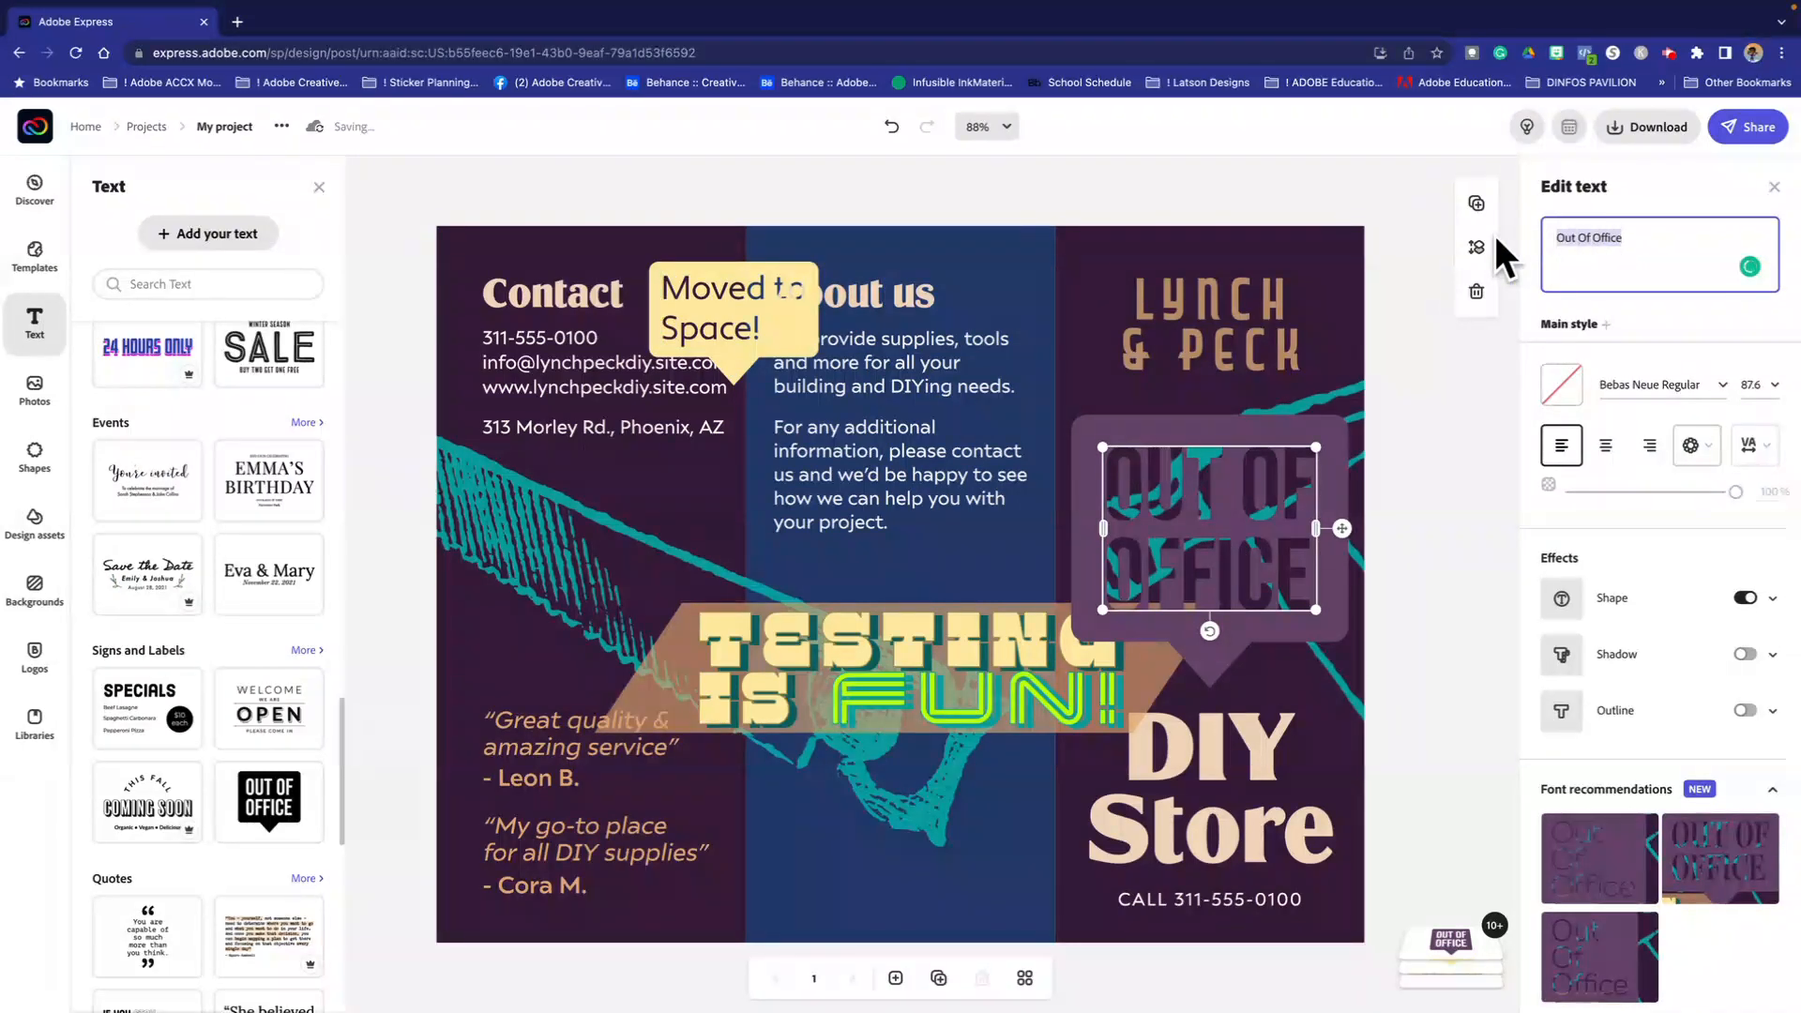
type("Mov")
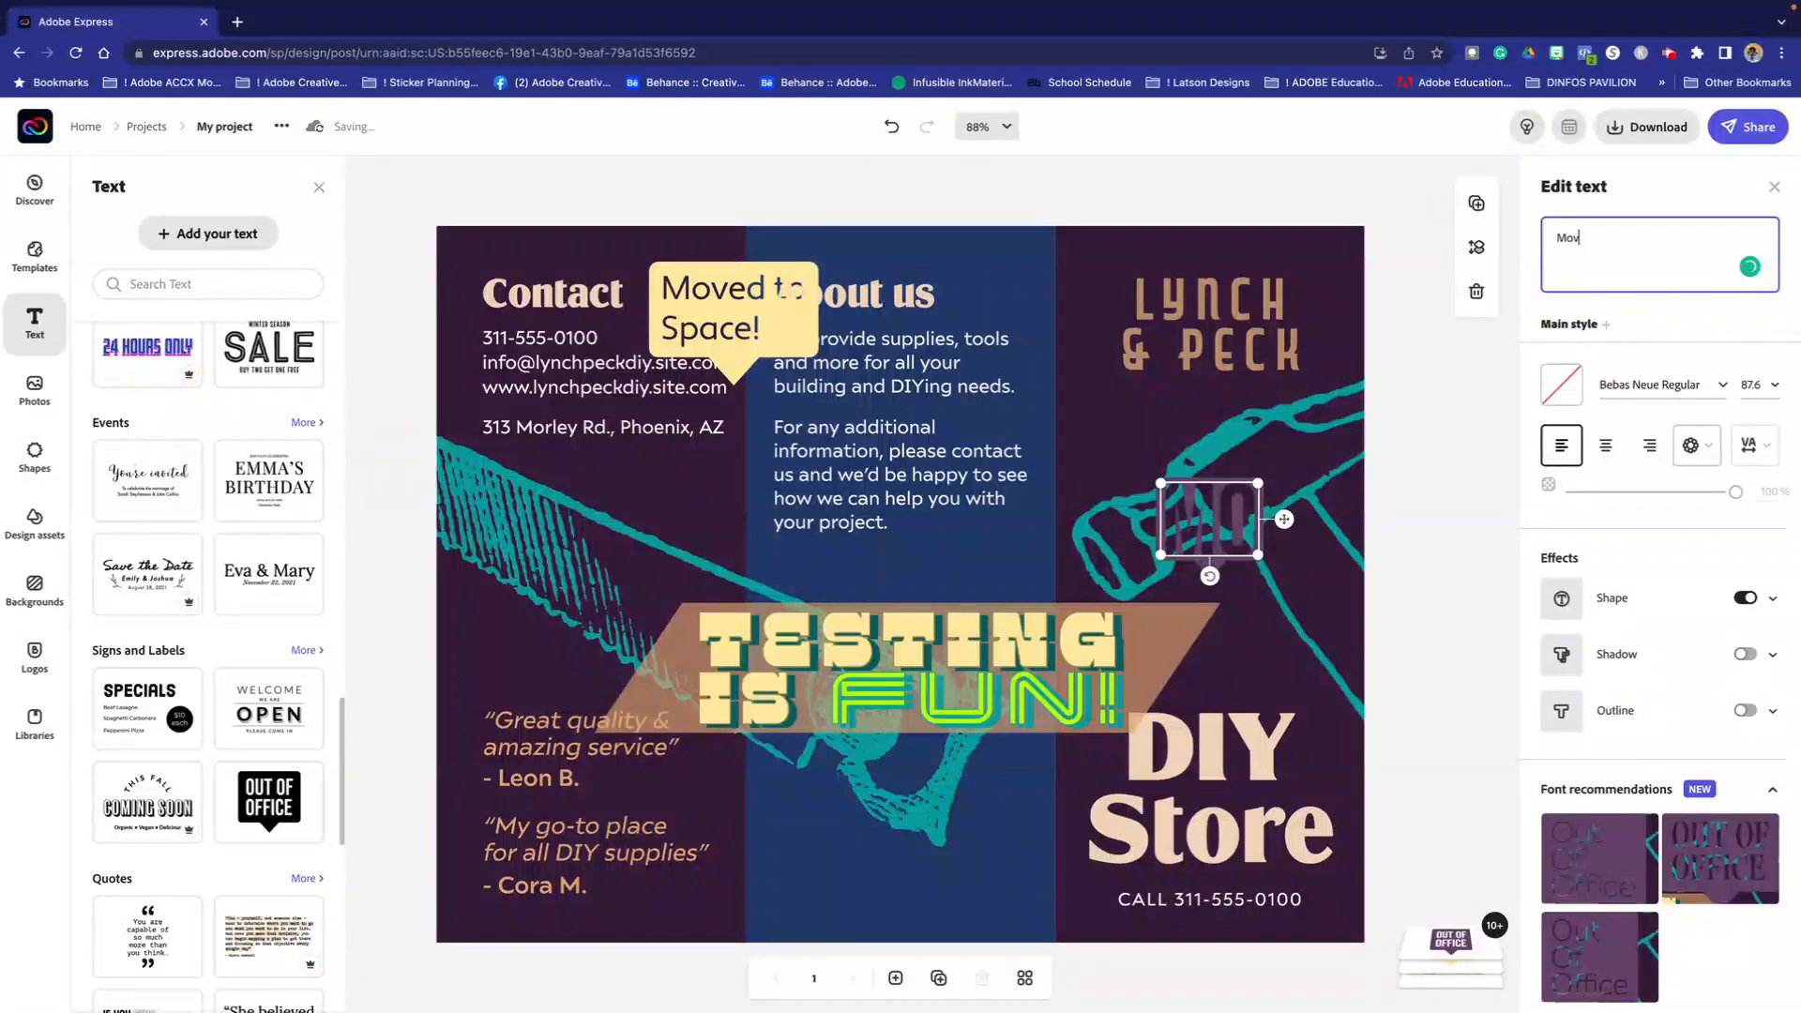
type("ed Out!")
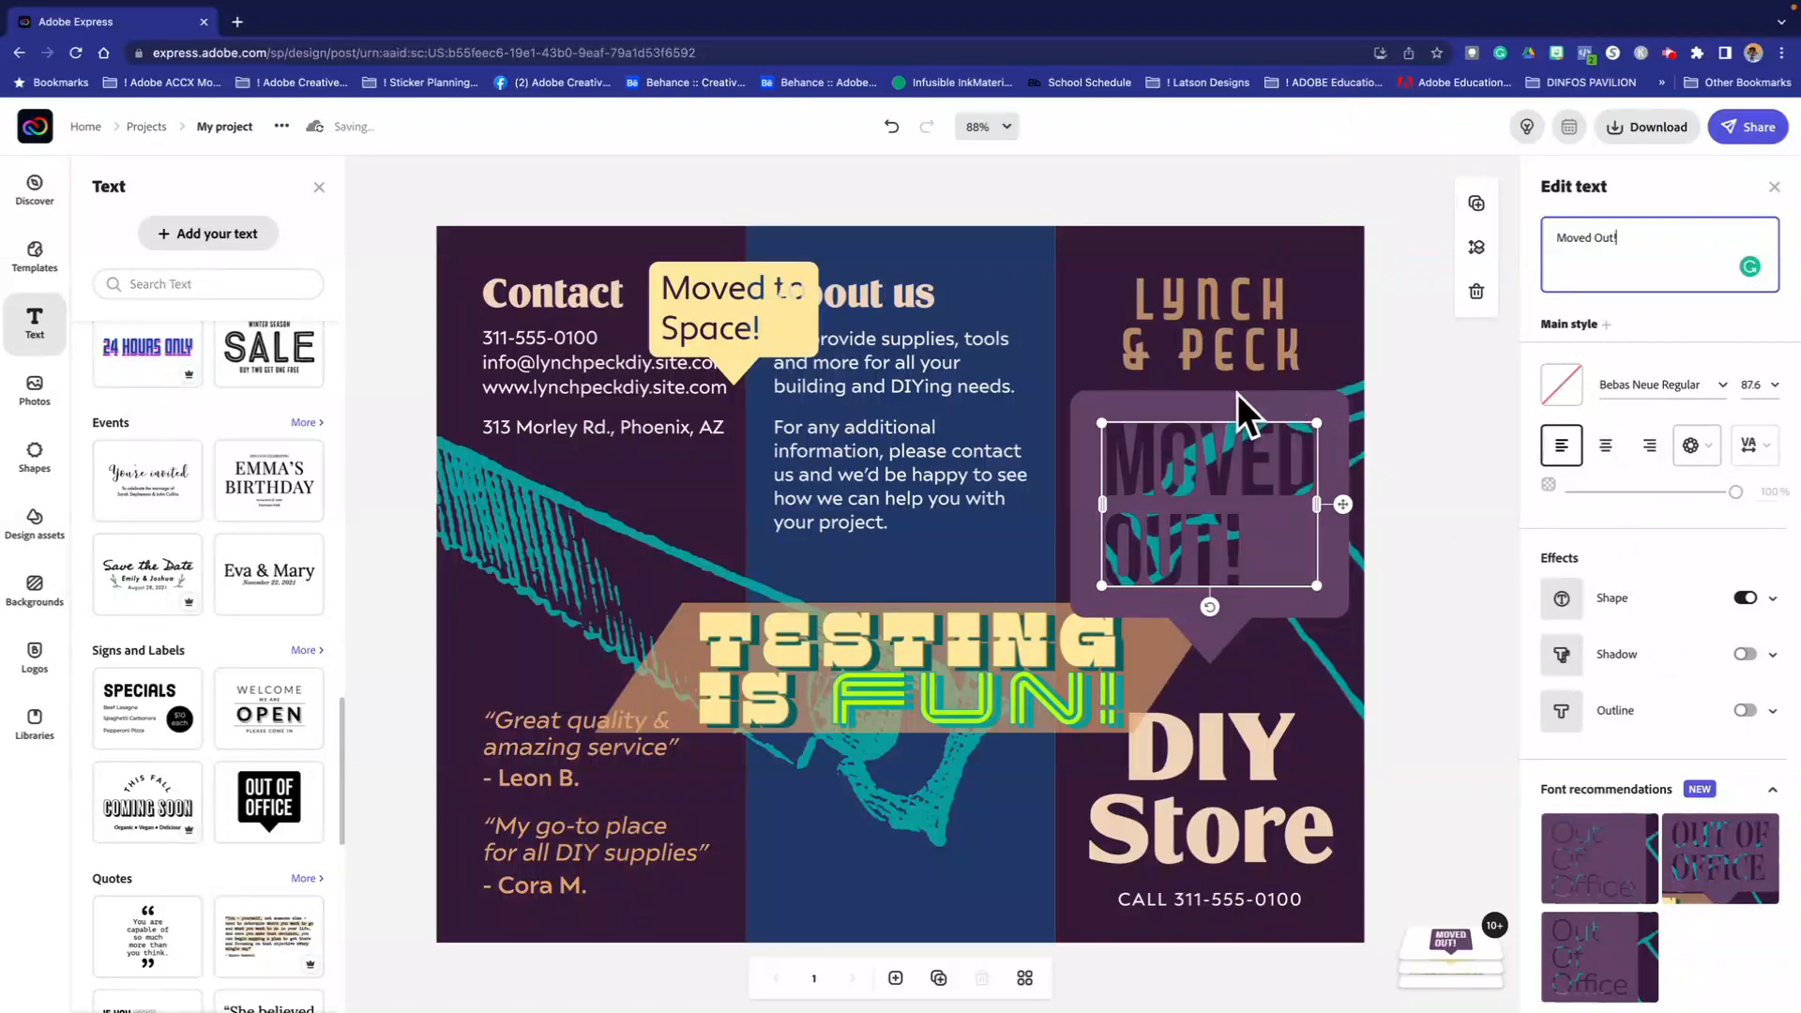
left_click(1253, 422)
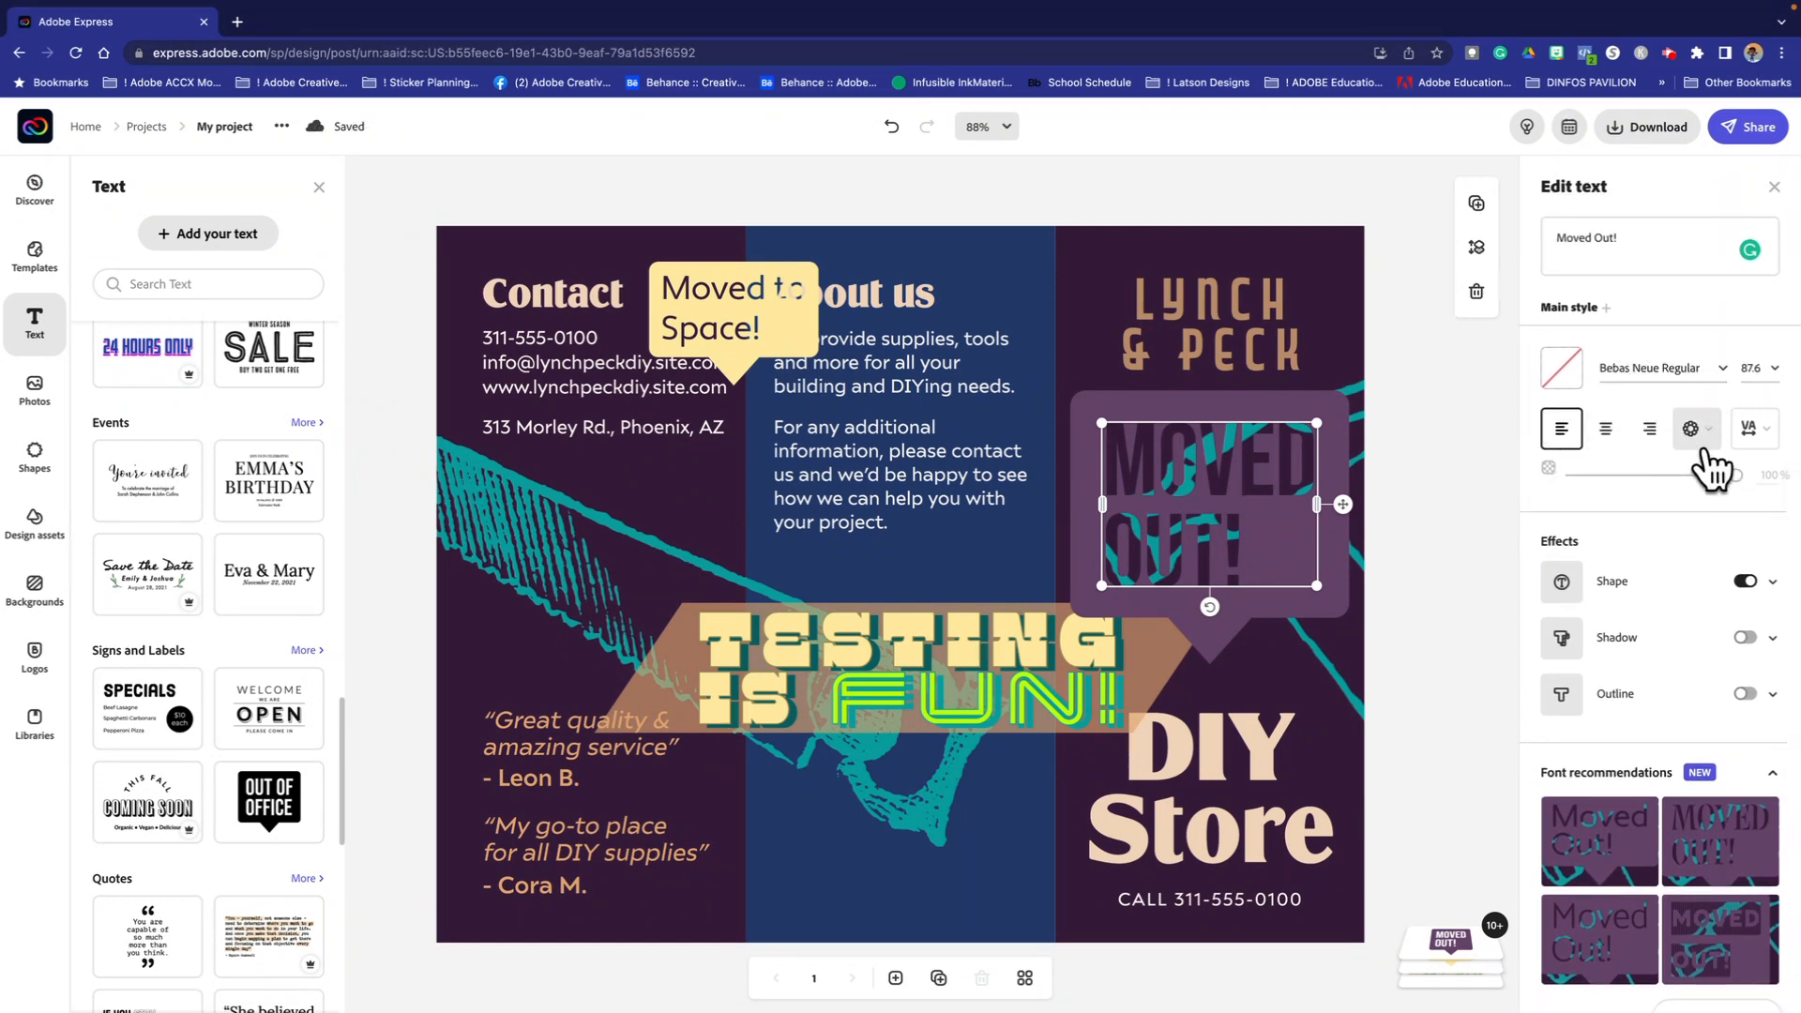
Step: Delete the "Moved Out!" bubble and add two copies of the "Coming Soon" design from Signs and Labels
scroll(1685, 640, "down", 1)
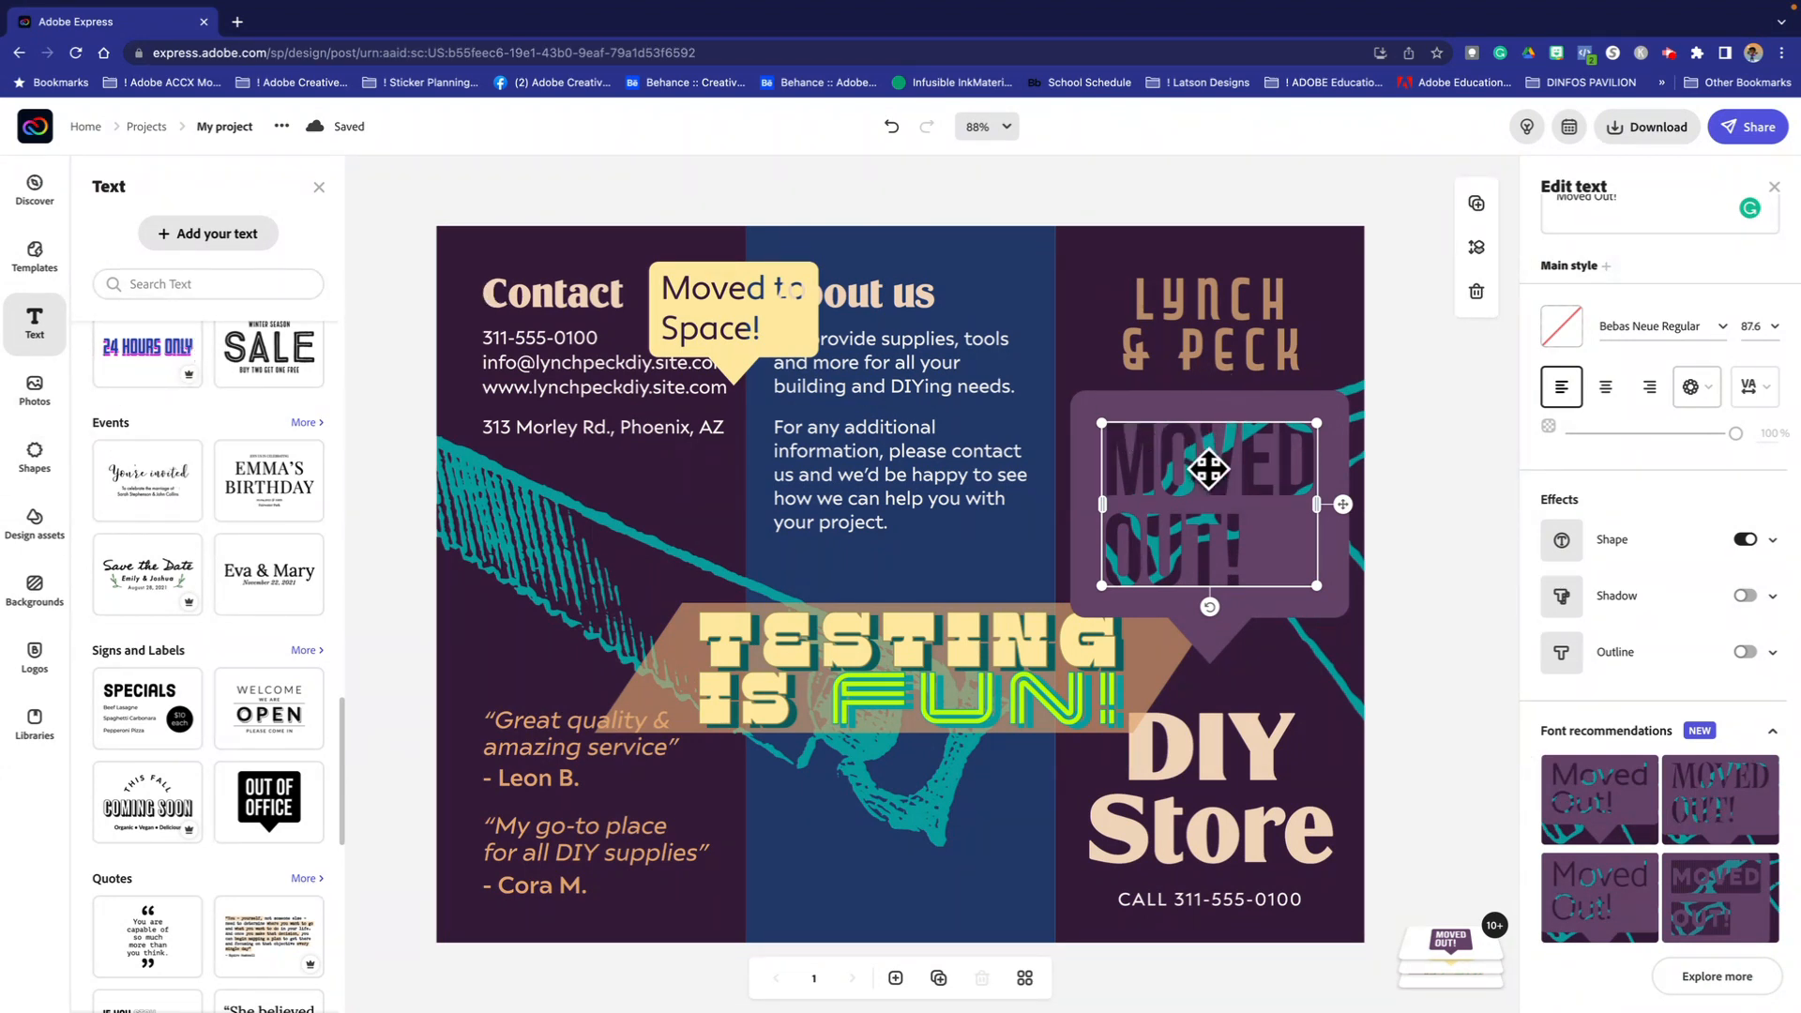
key("Delete")
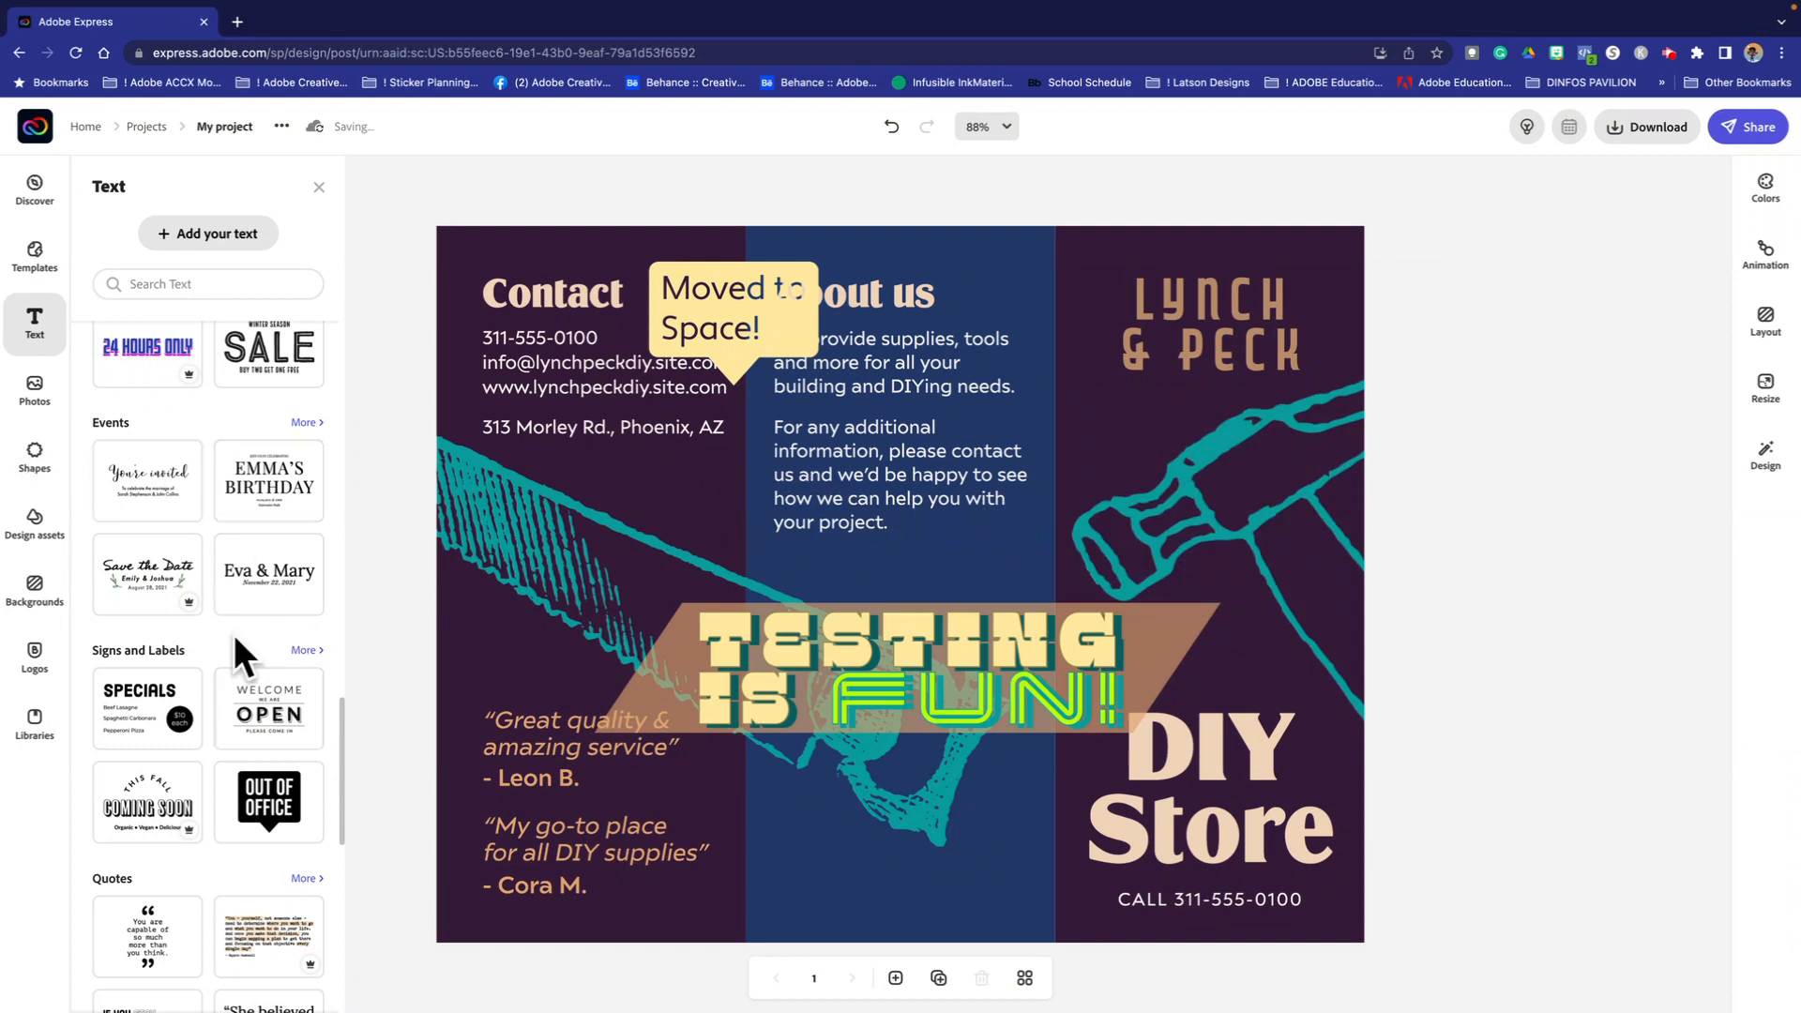
scroll(235, 647, "up", 1)
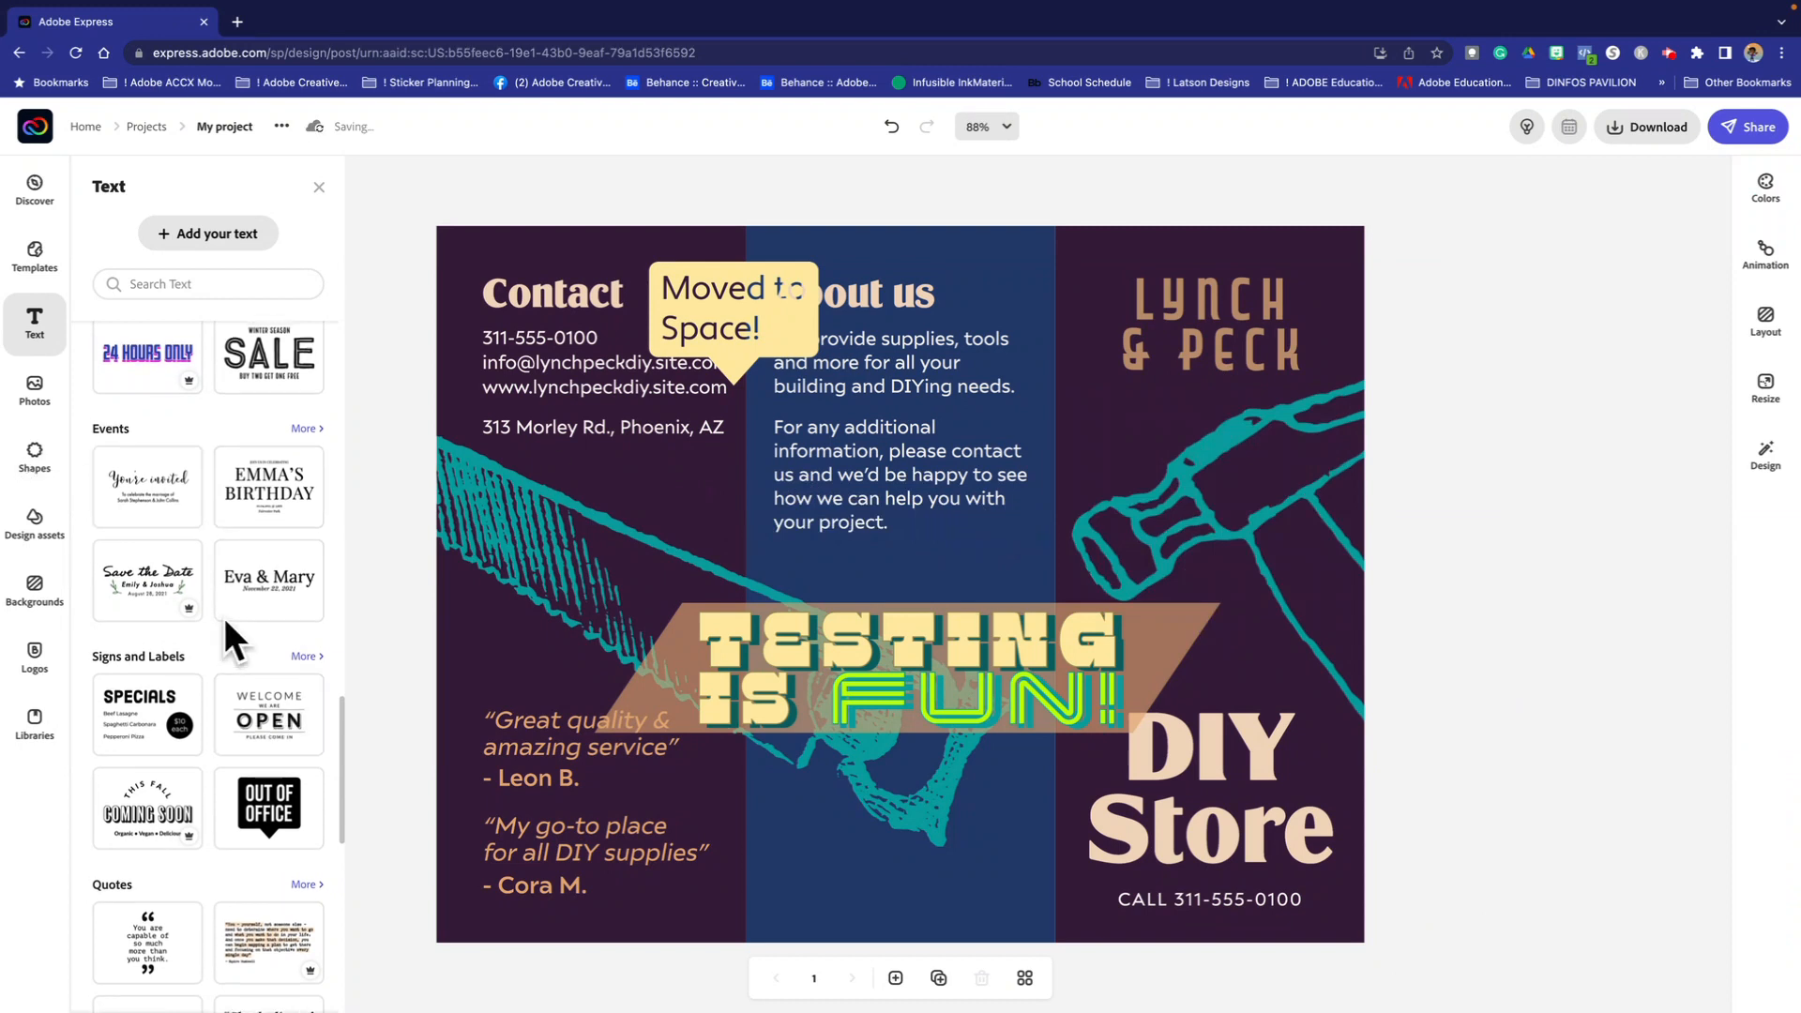
left_click(155, 797)
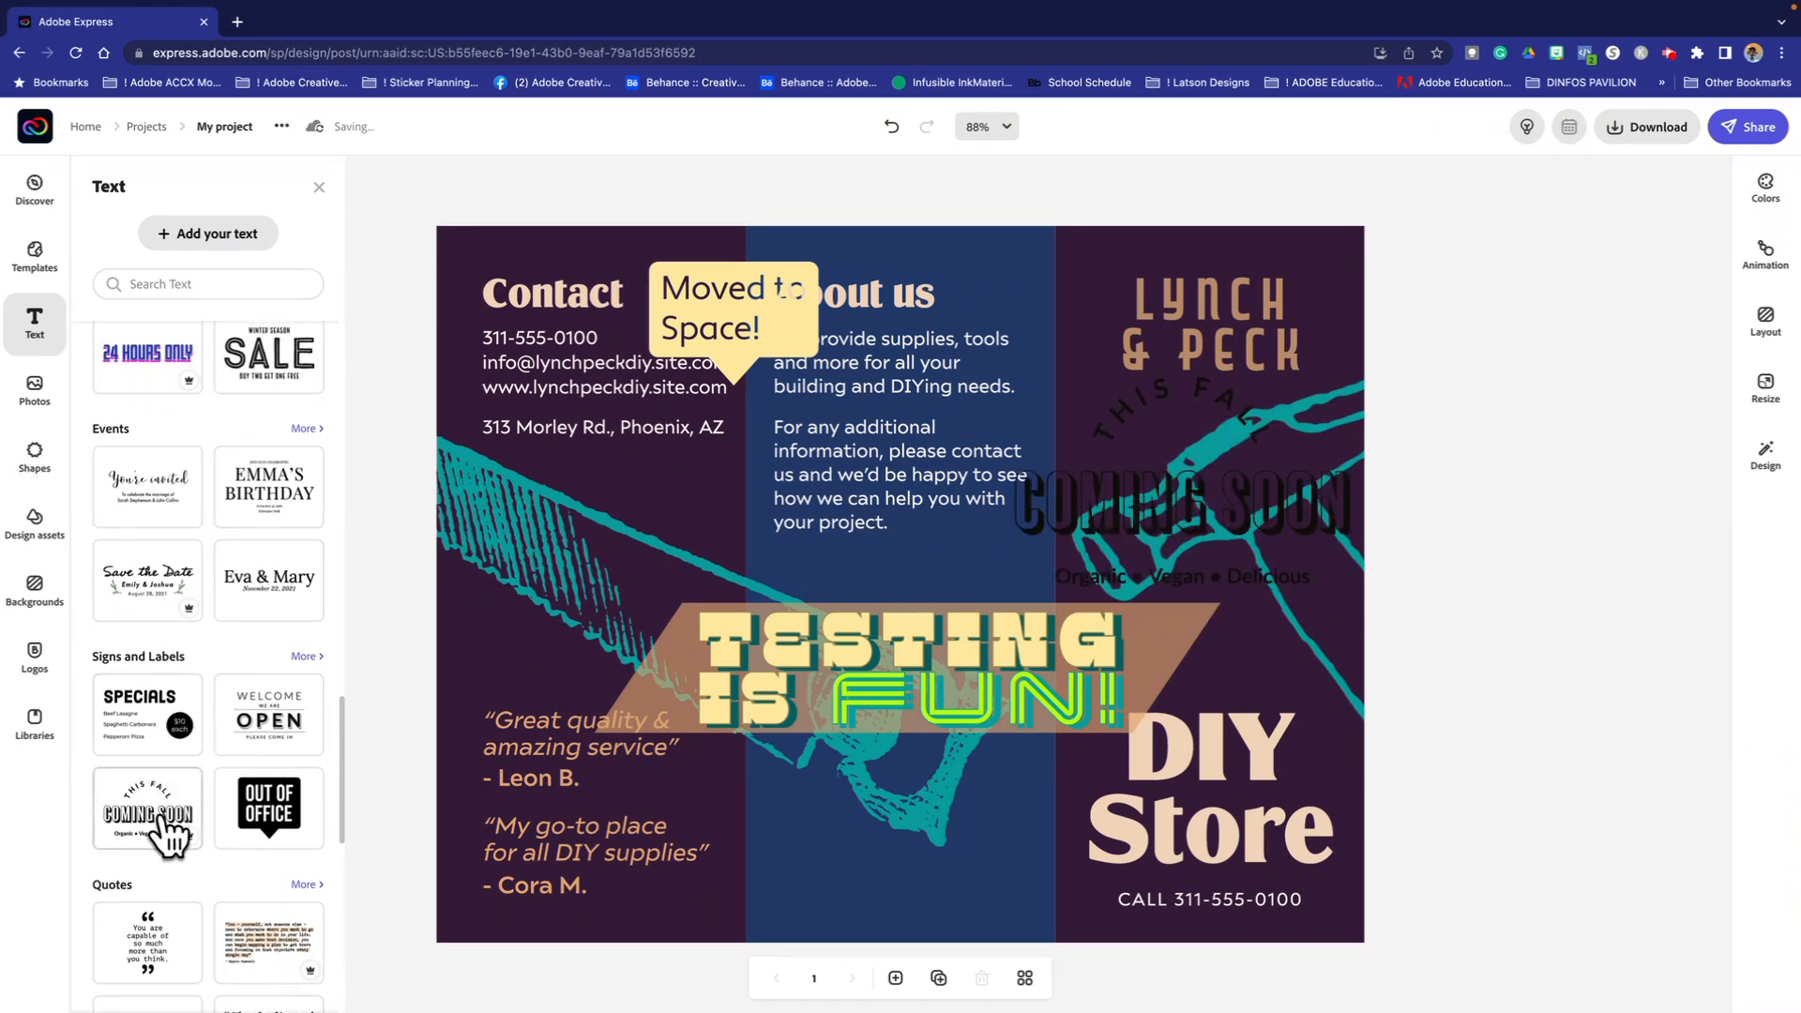
left_click(115, 821)
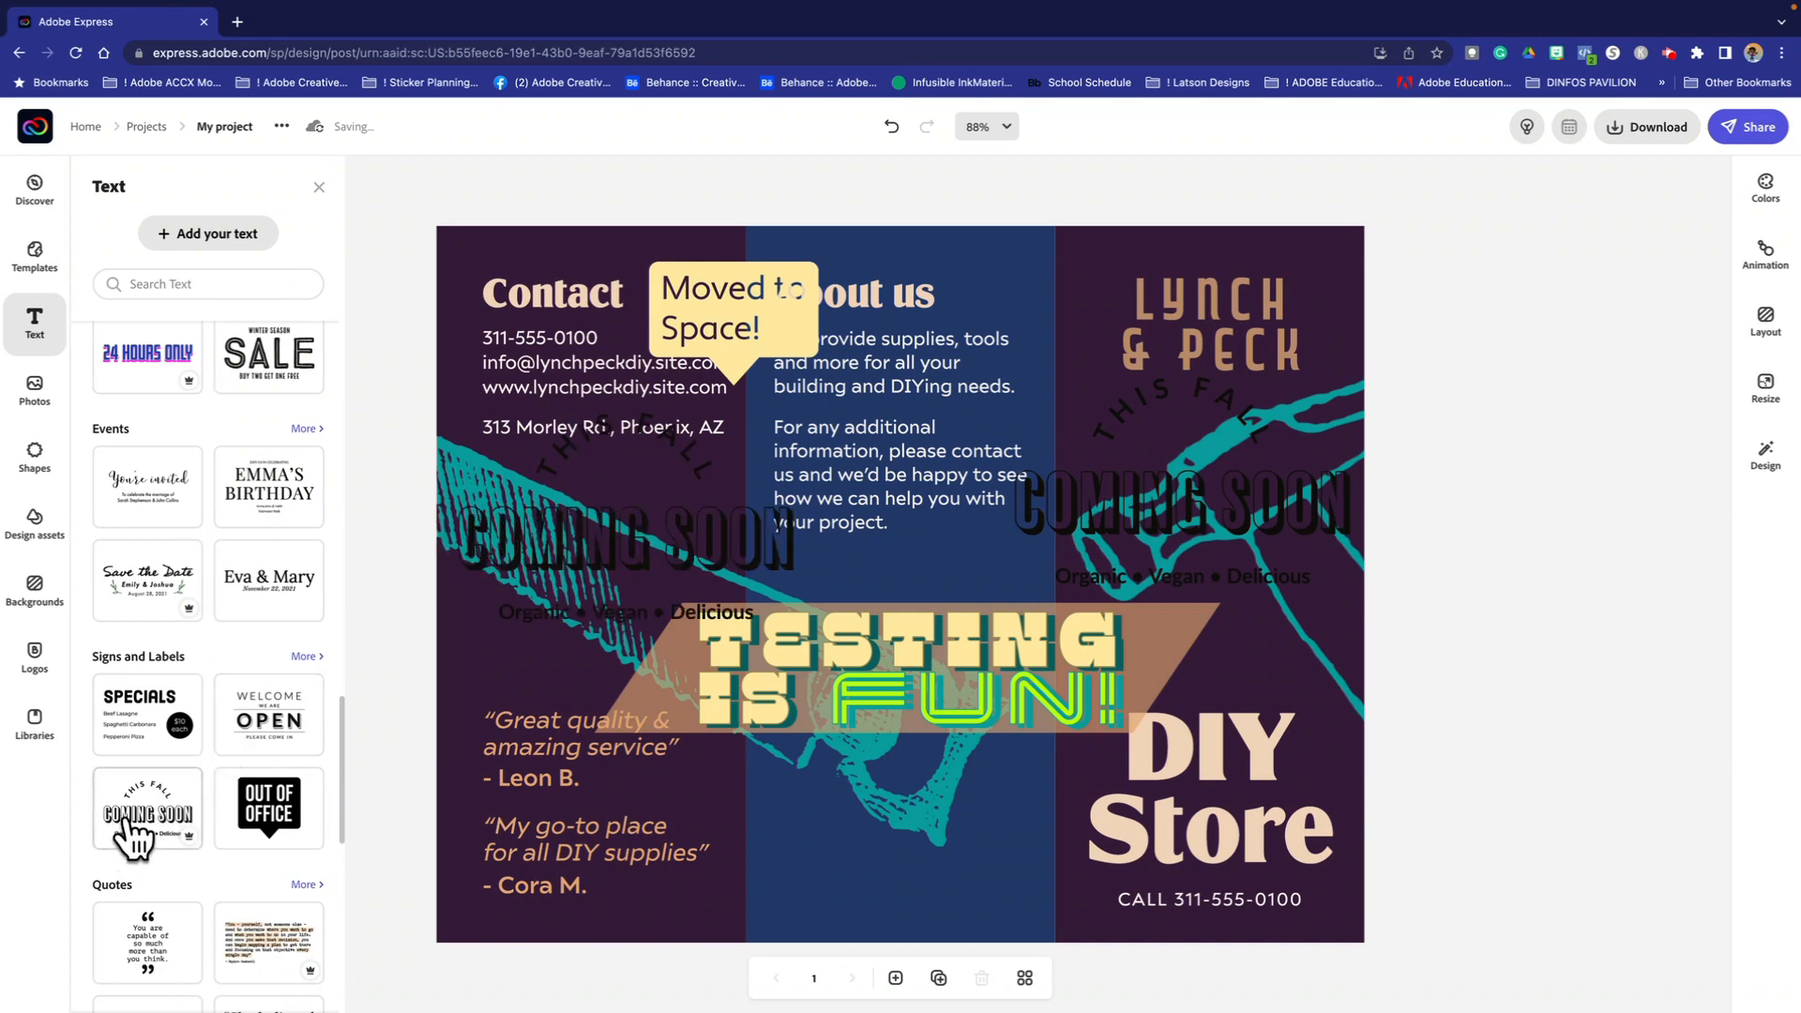
Step: Delete the "Moved to Space!" speech bubble beside the About us heading
left_click(695, 336)
left_click(682, 381)
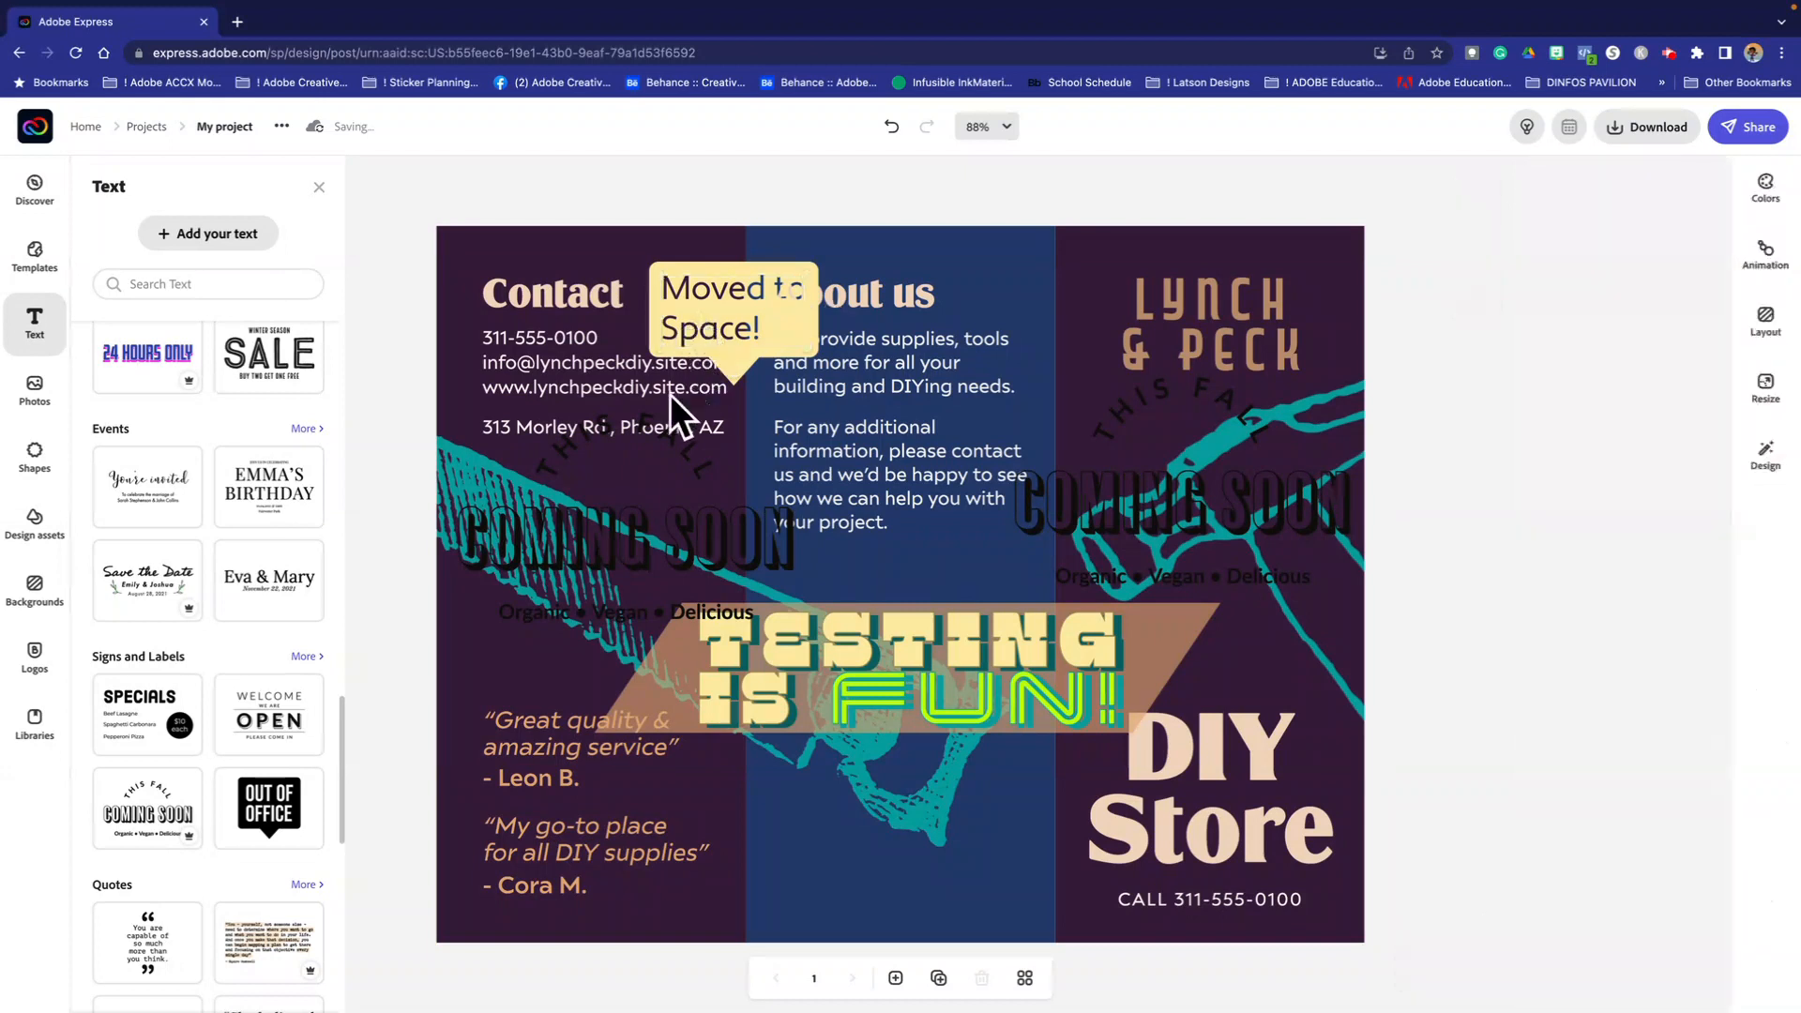
key("Delete")
Step: Move the "Coming Soon" design from the Contact panel onto the About us panel and delete the copy on the Lynch & Peck panel
left_click_drag(673, 521, 969, 547)
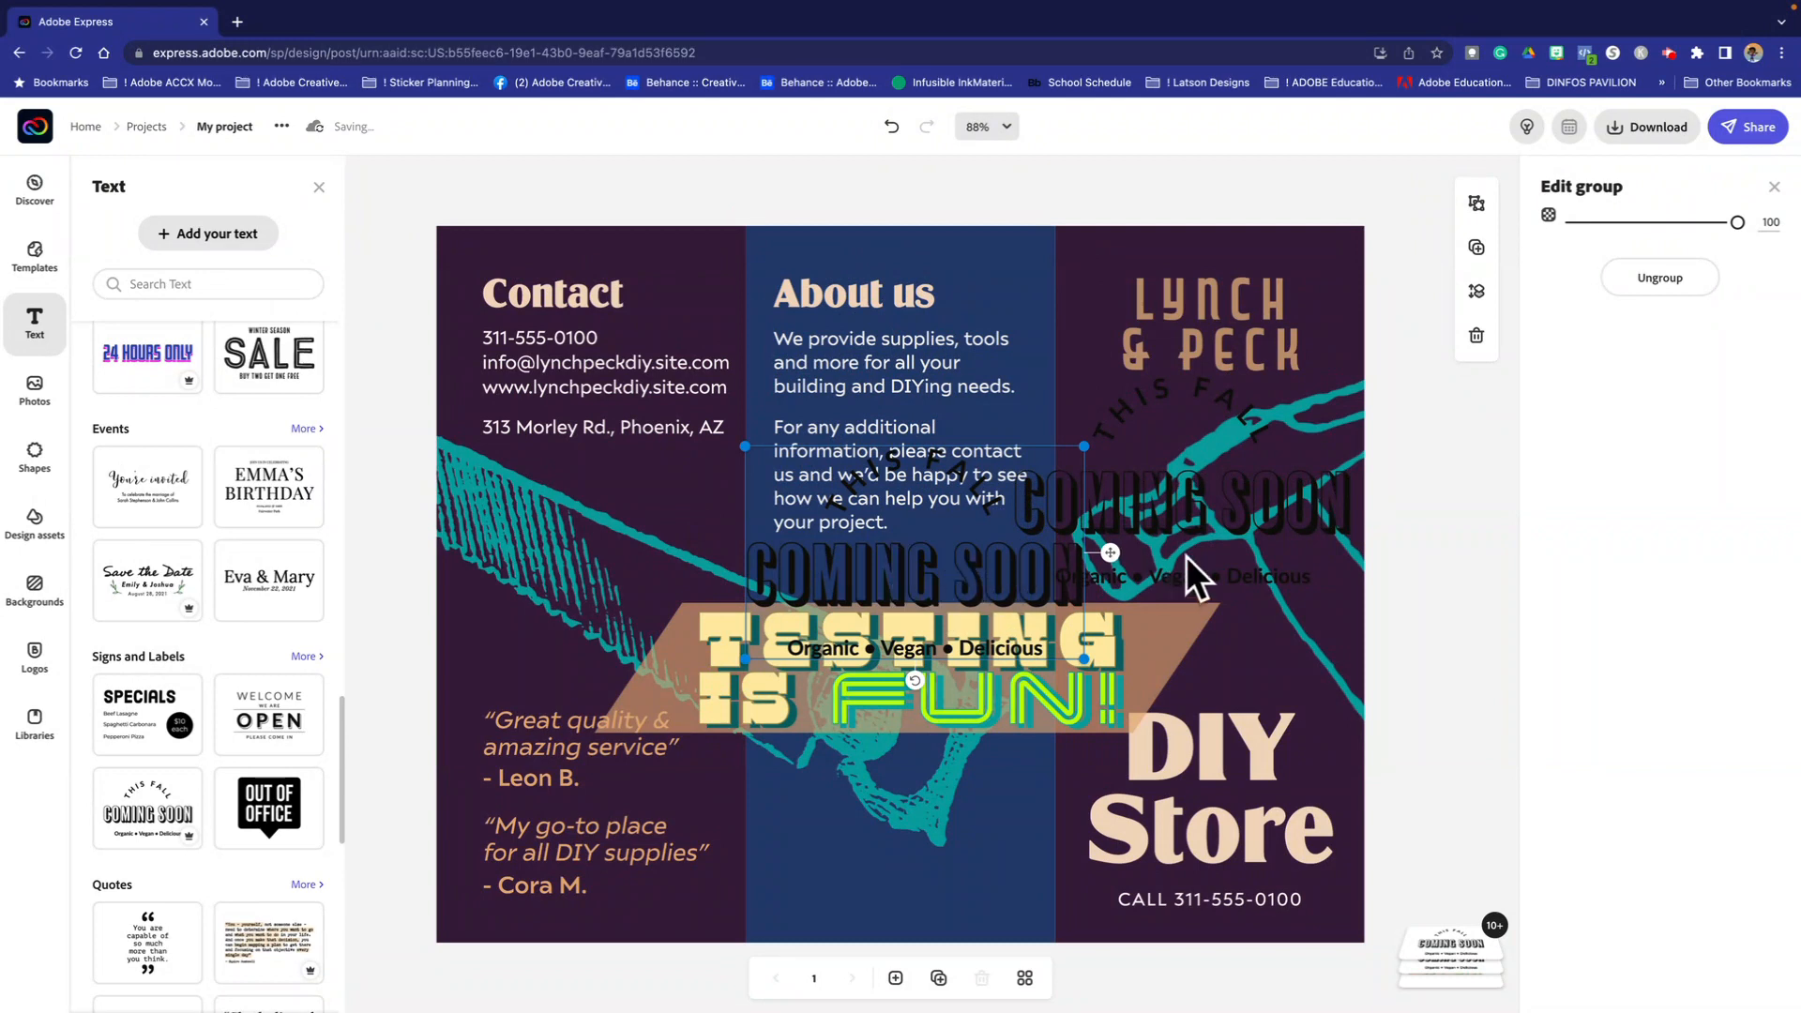
left_click(1203, 487)
left_click_drag(1204, 486, 933, 551)
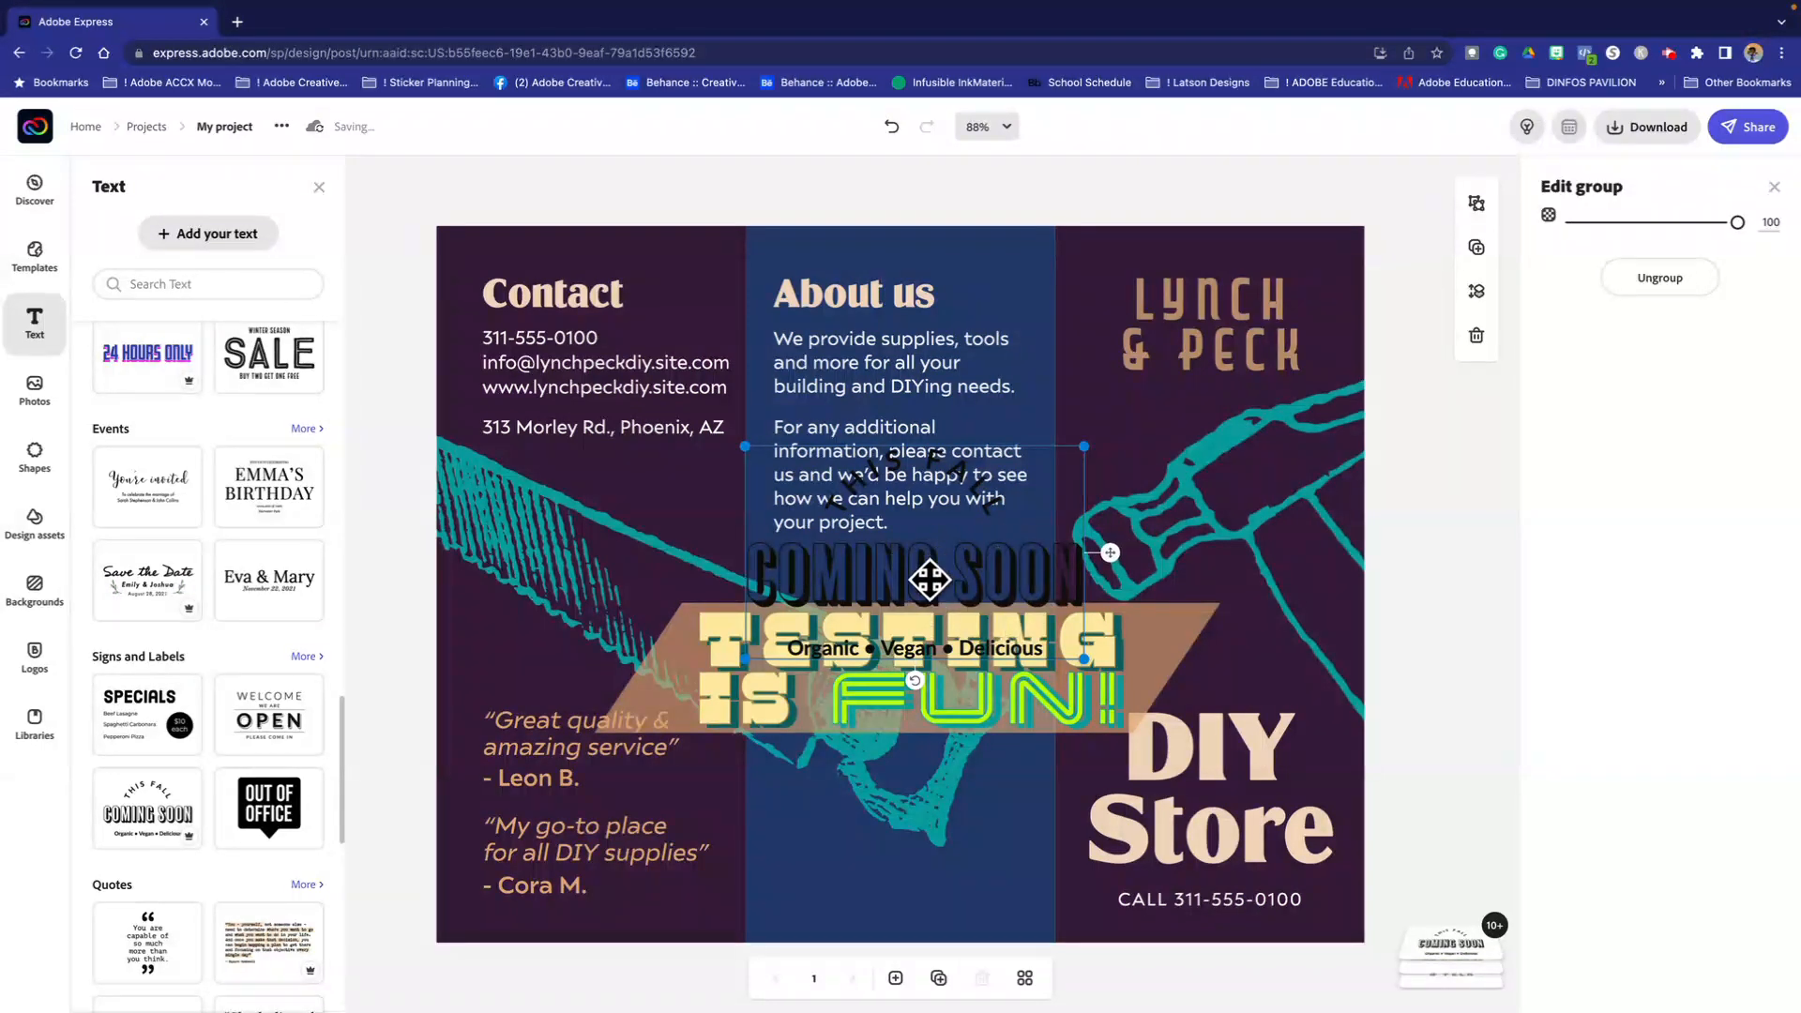
Step: Ungroup the remaining "Coming Soon" design and reposition its "Coming Soon" and "Organic • Vegan • Delicious" texts individually
left_click(1650, 283)
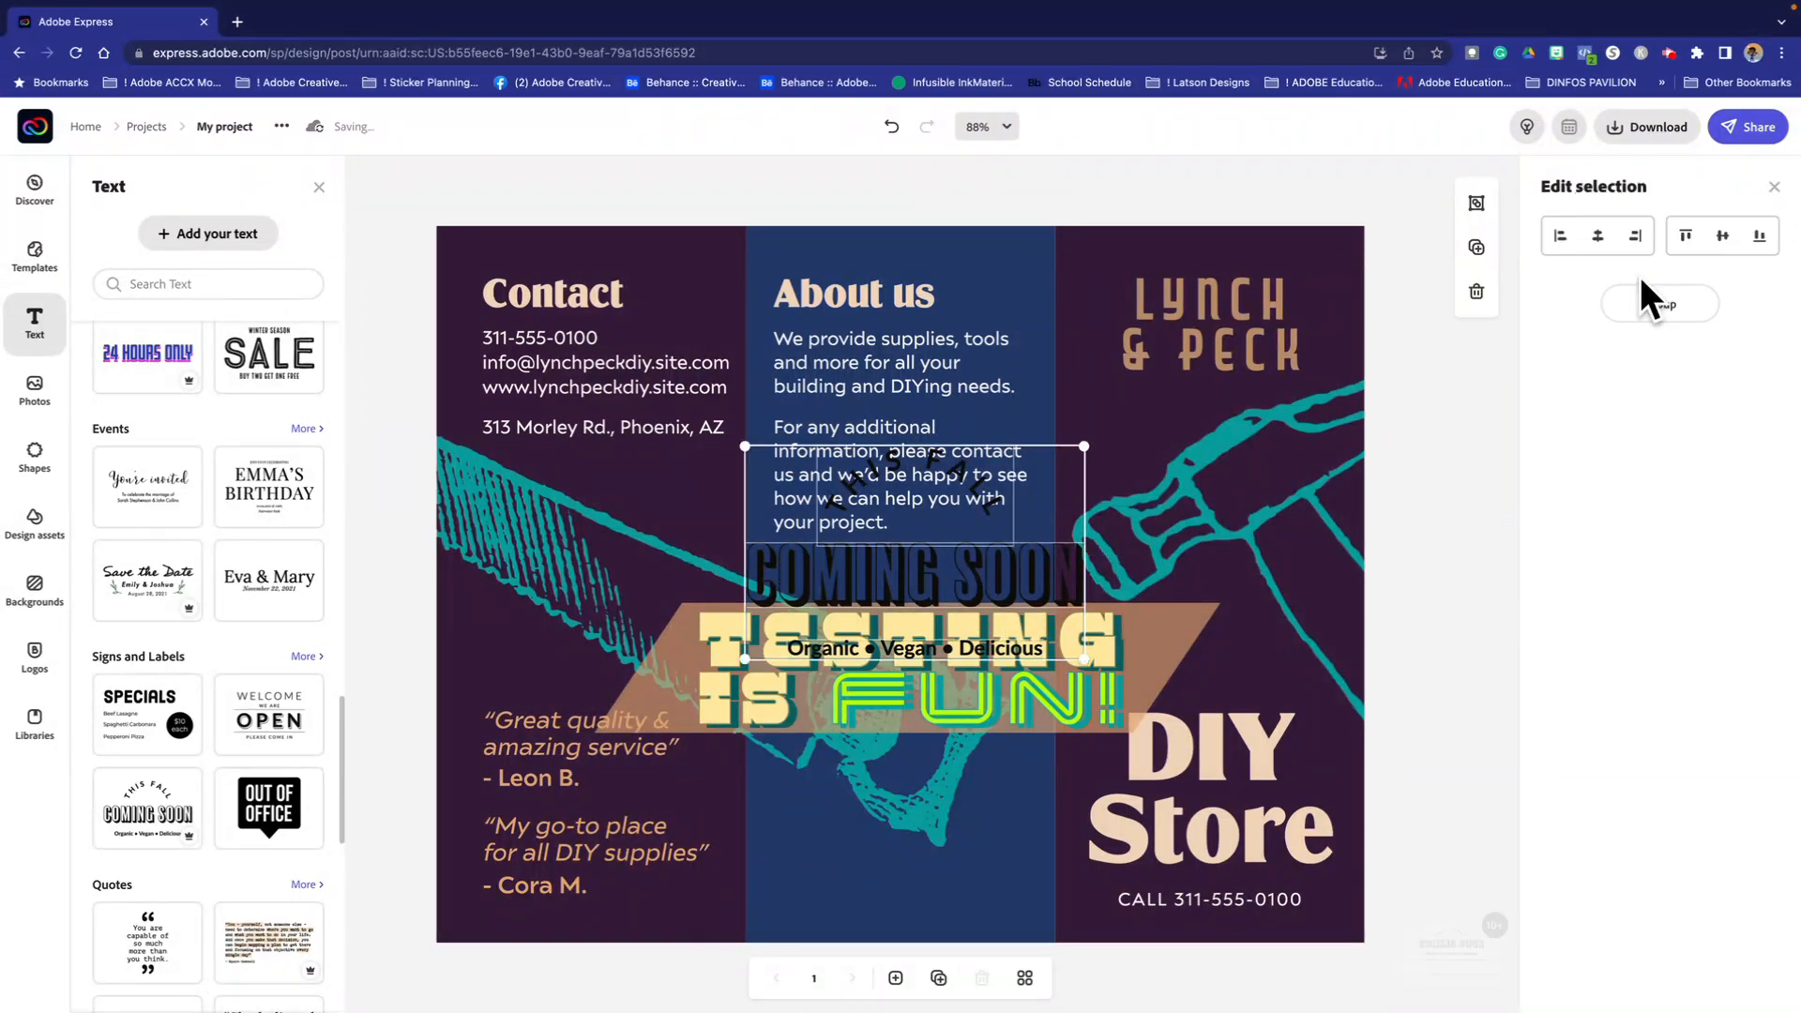
left_click(822, 159)
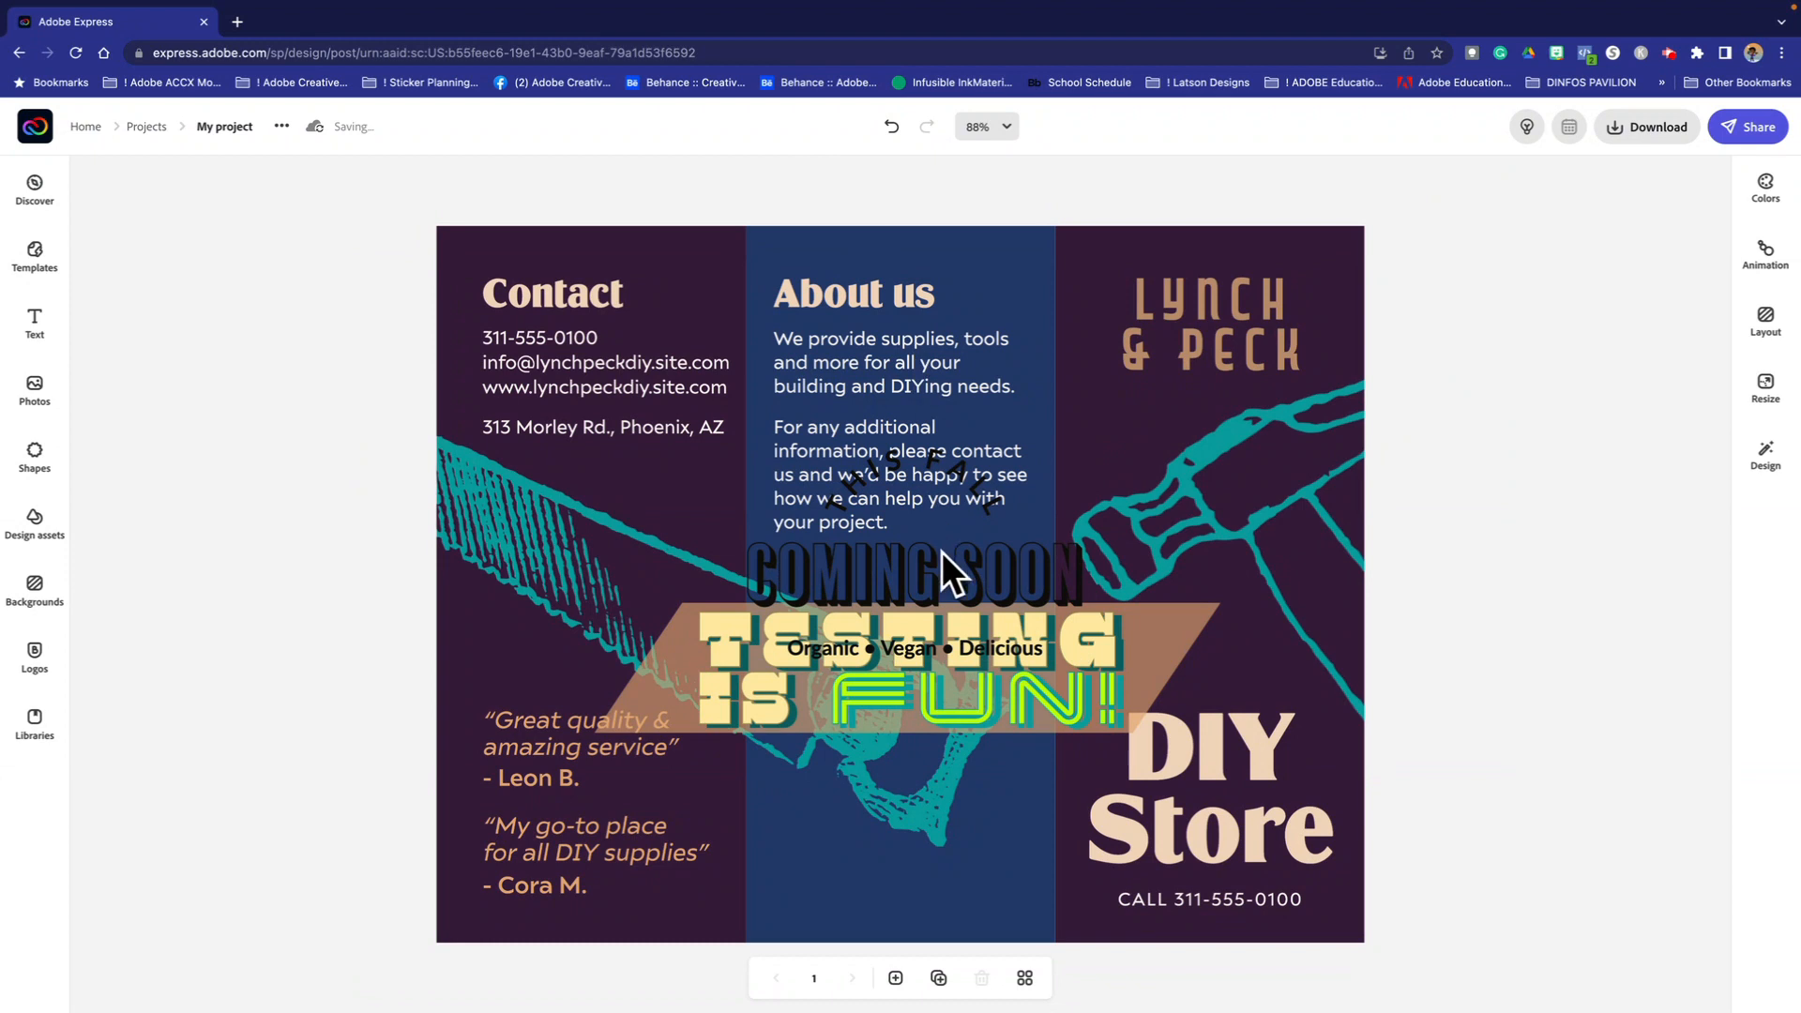
left_click_drag(921, 572, 981, 612)
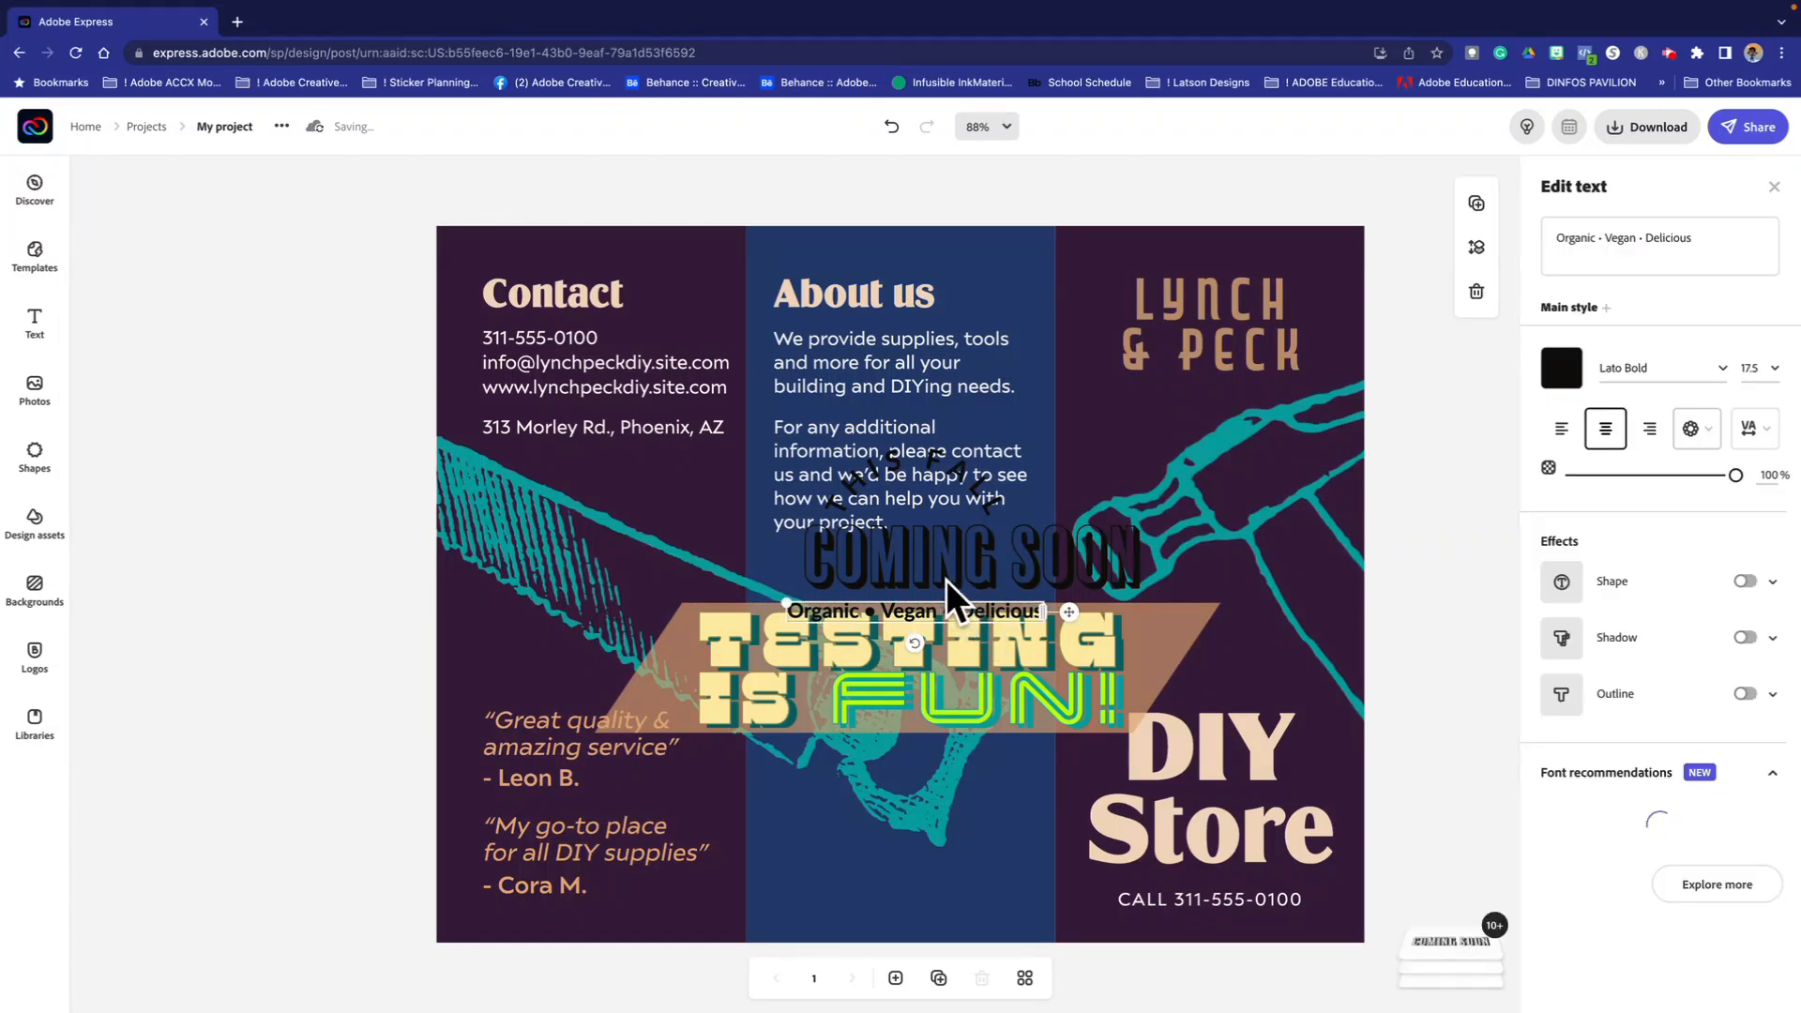
Step: Delete the "Coming Soon" and "Organic • Vegan • Delicious" texts, and move the curved "This fall" text before deleting it too
left_click(939, 571)
key("Delete")
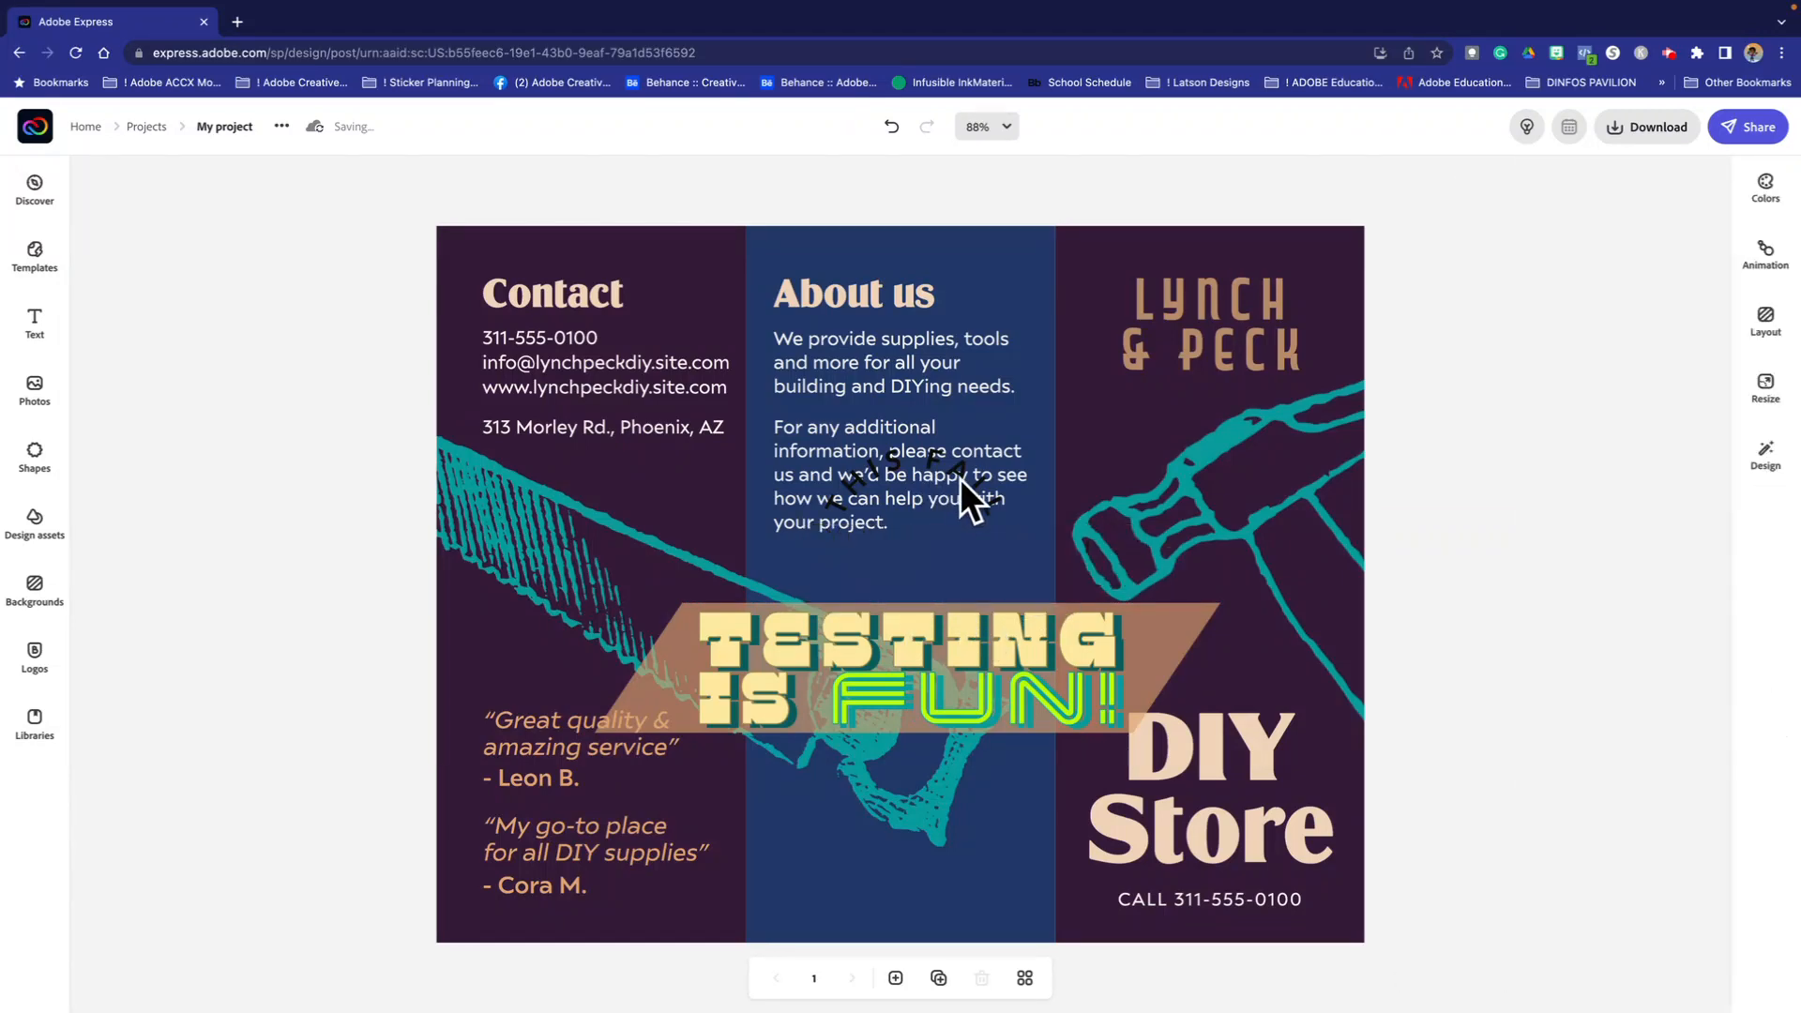
left_click(959, 478)
left_click_drag(959, 480, 996, 549)
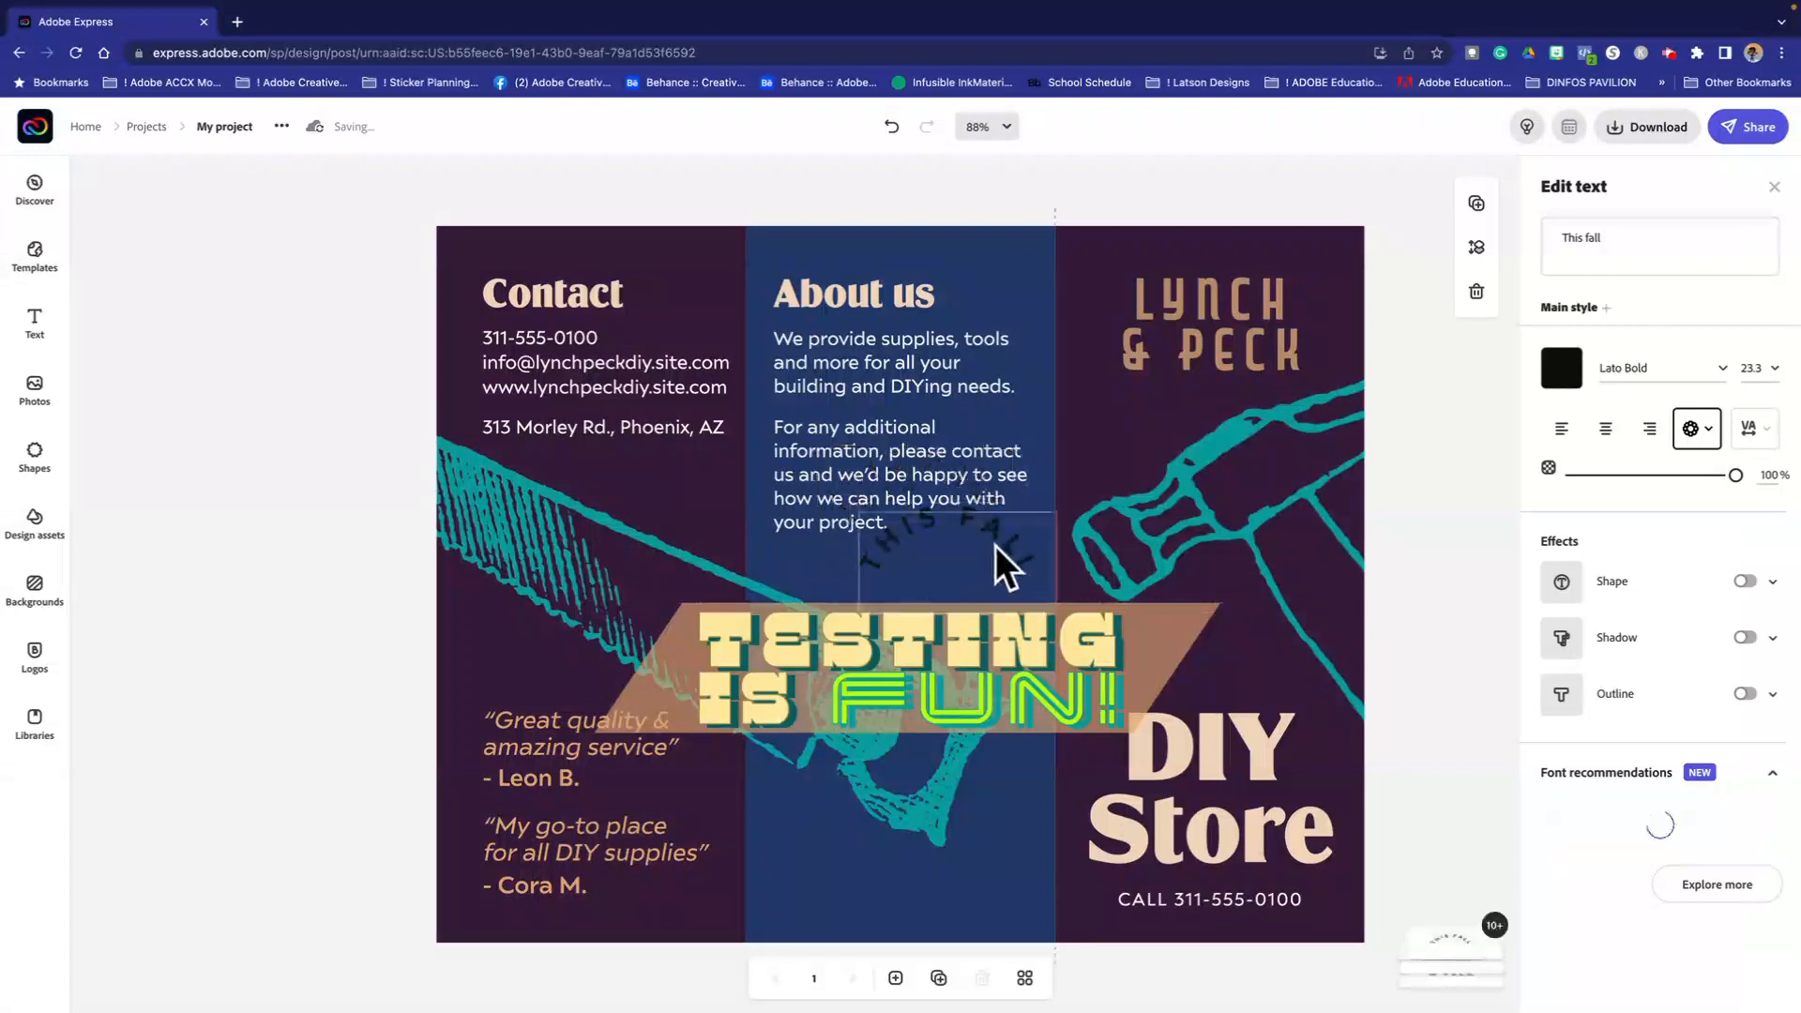
key("Escape")
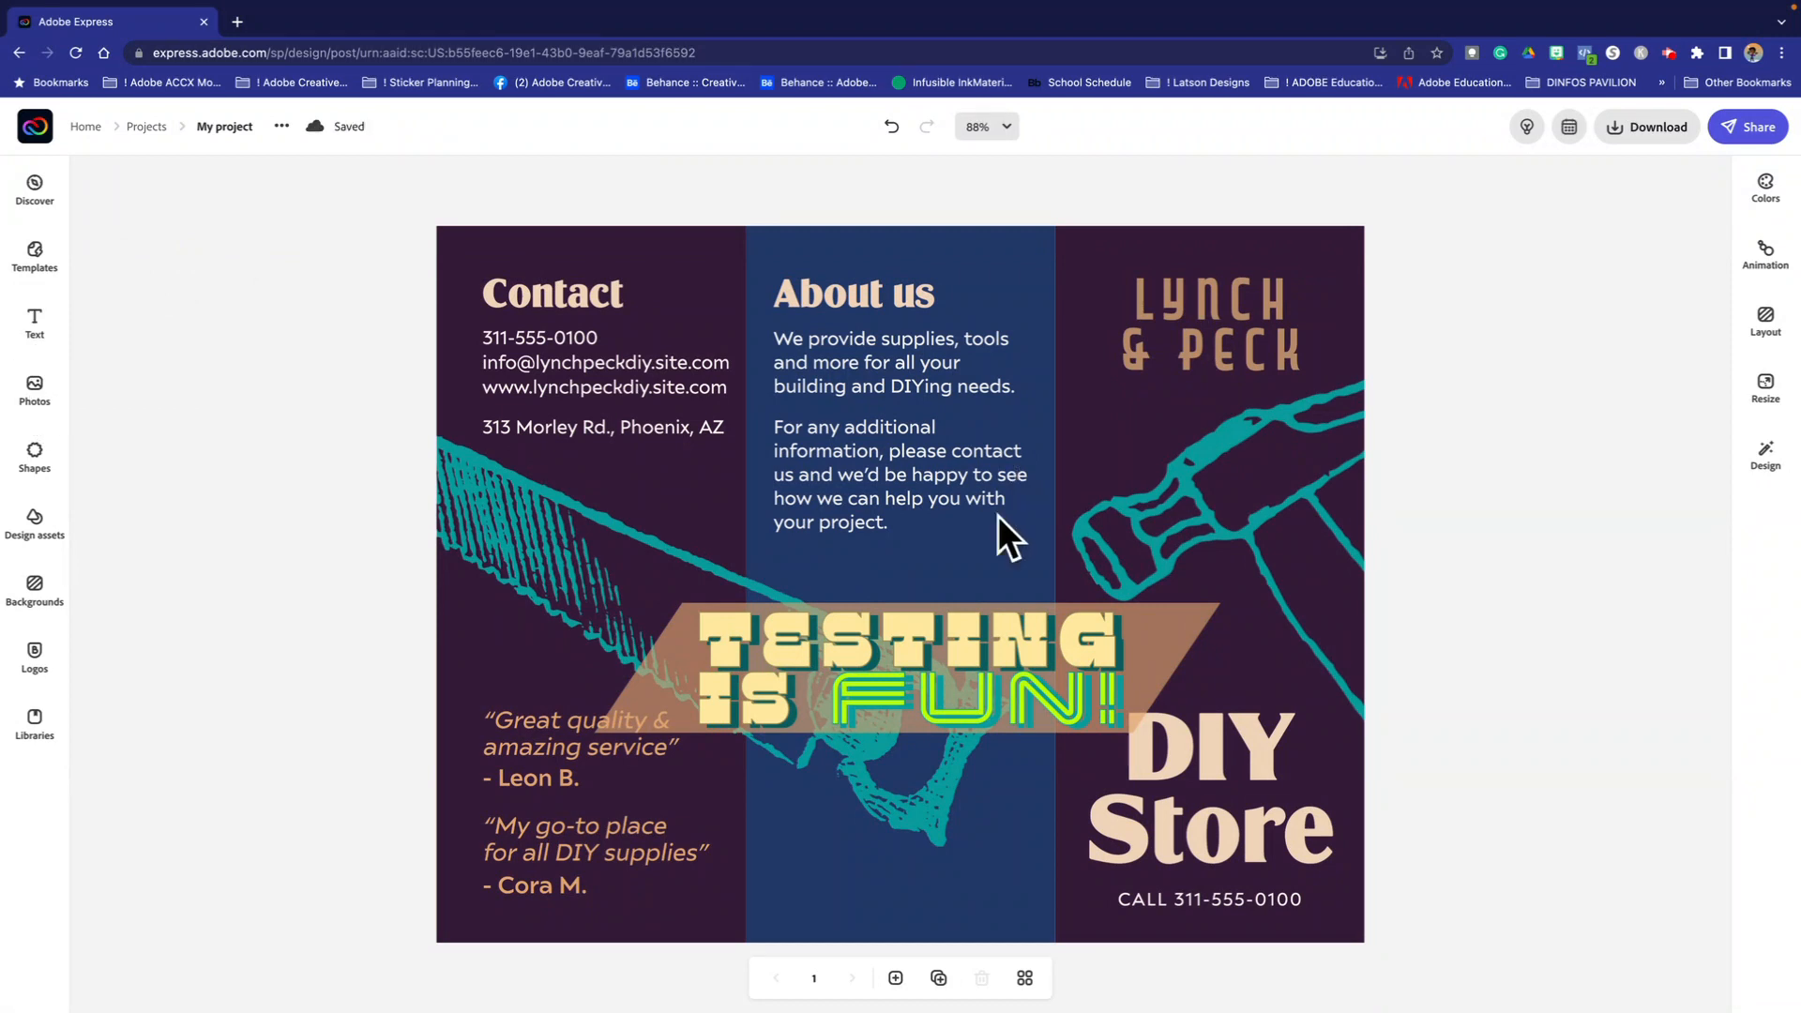
Step: Ungroup the teal saw and hammer illustrations on the brochure
left_click(512, 561)
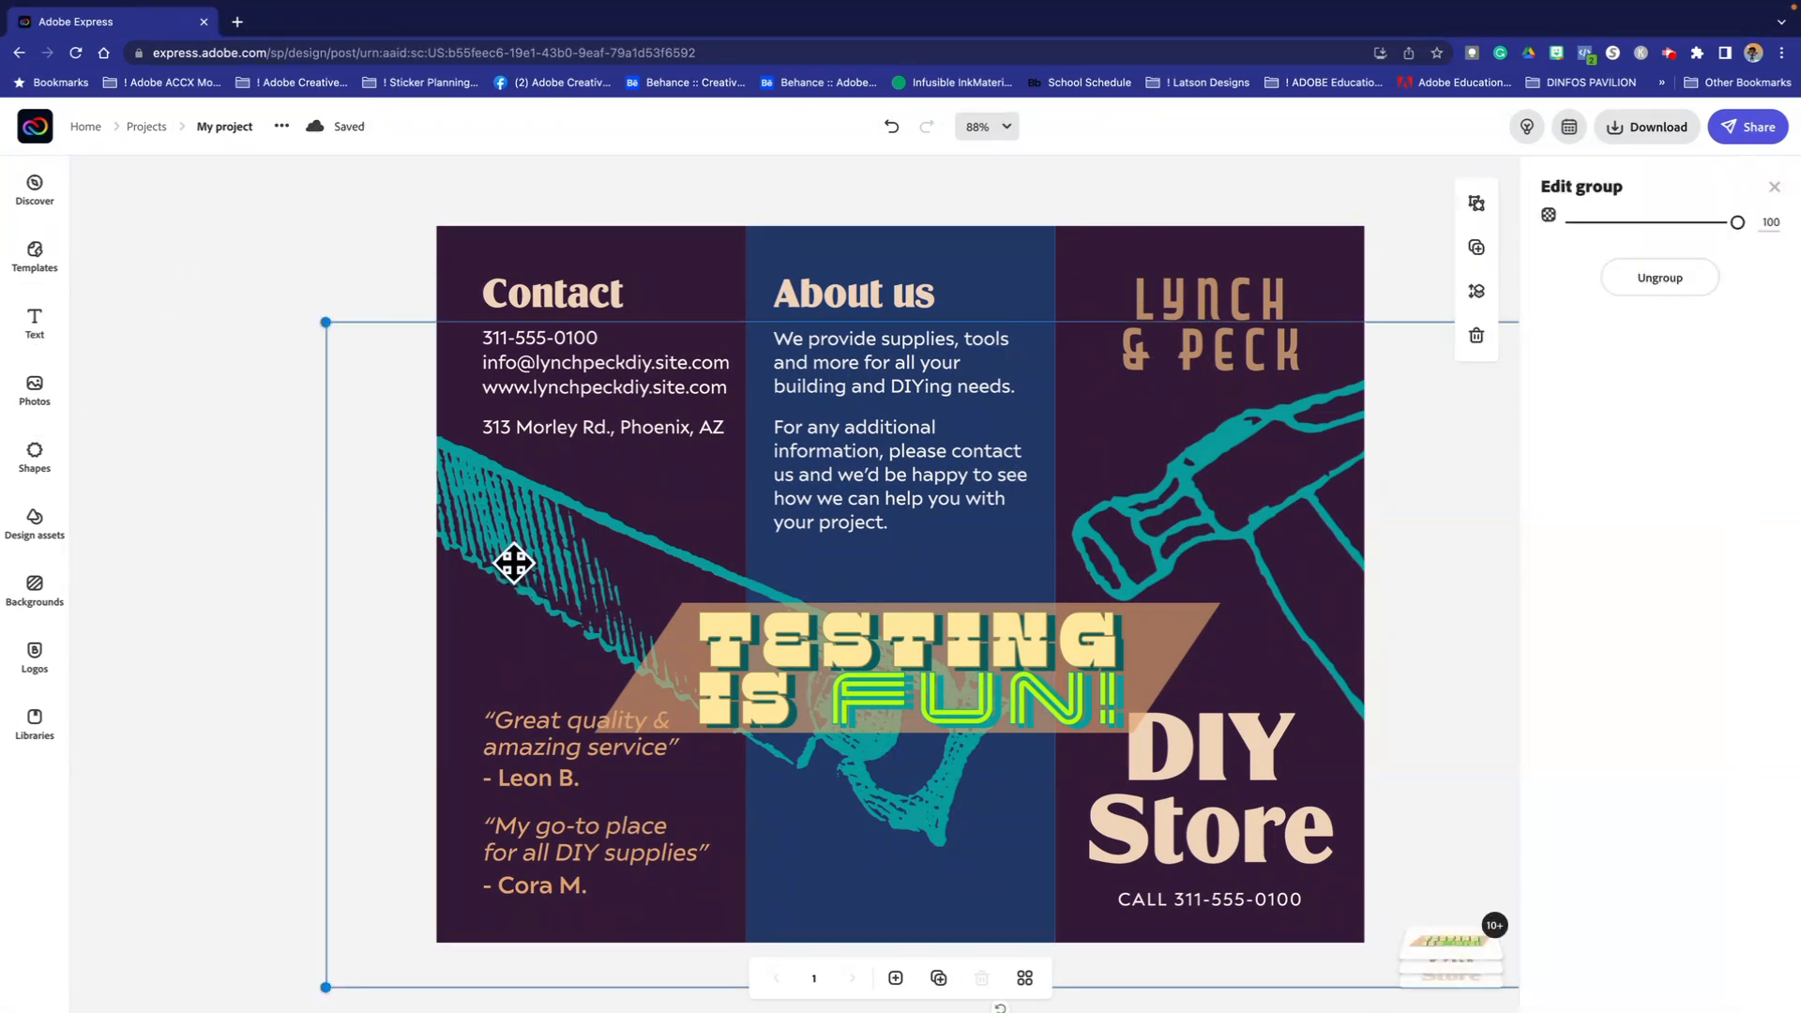
left_click(1634, 274)
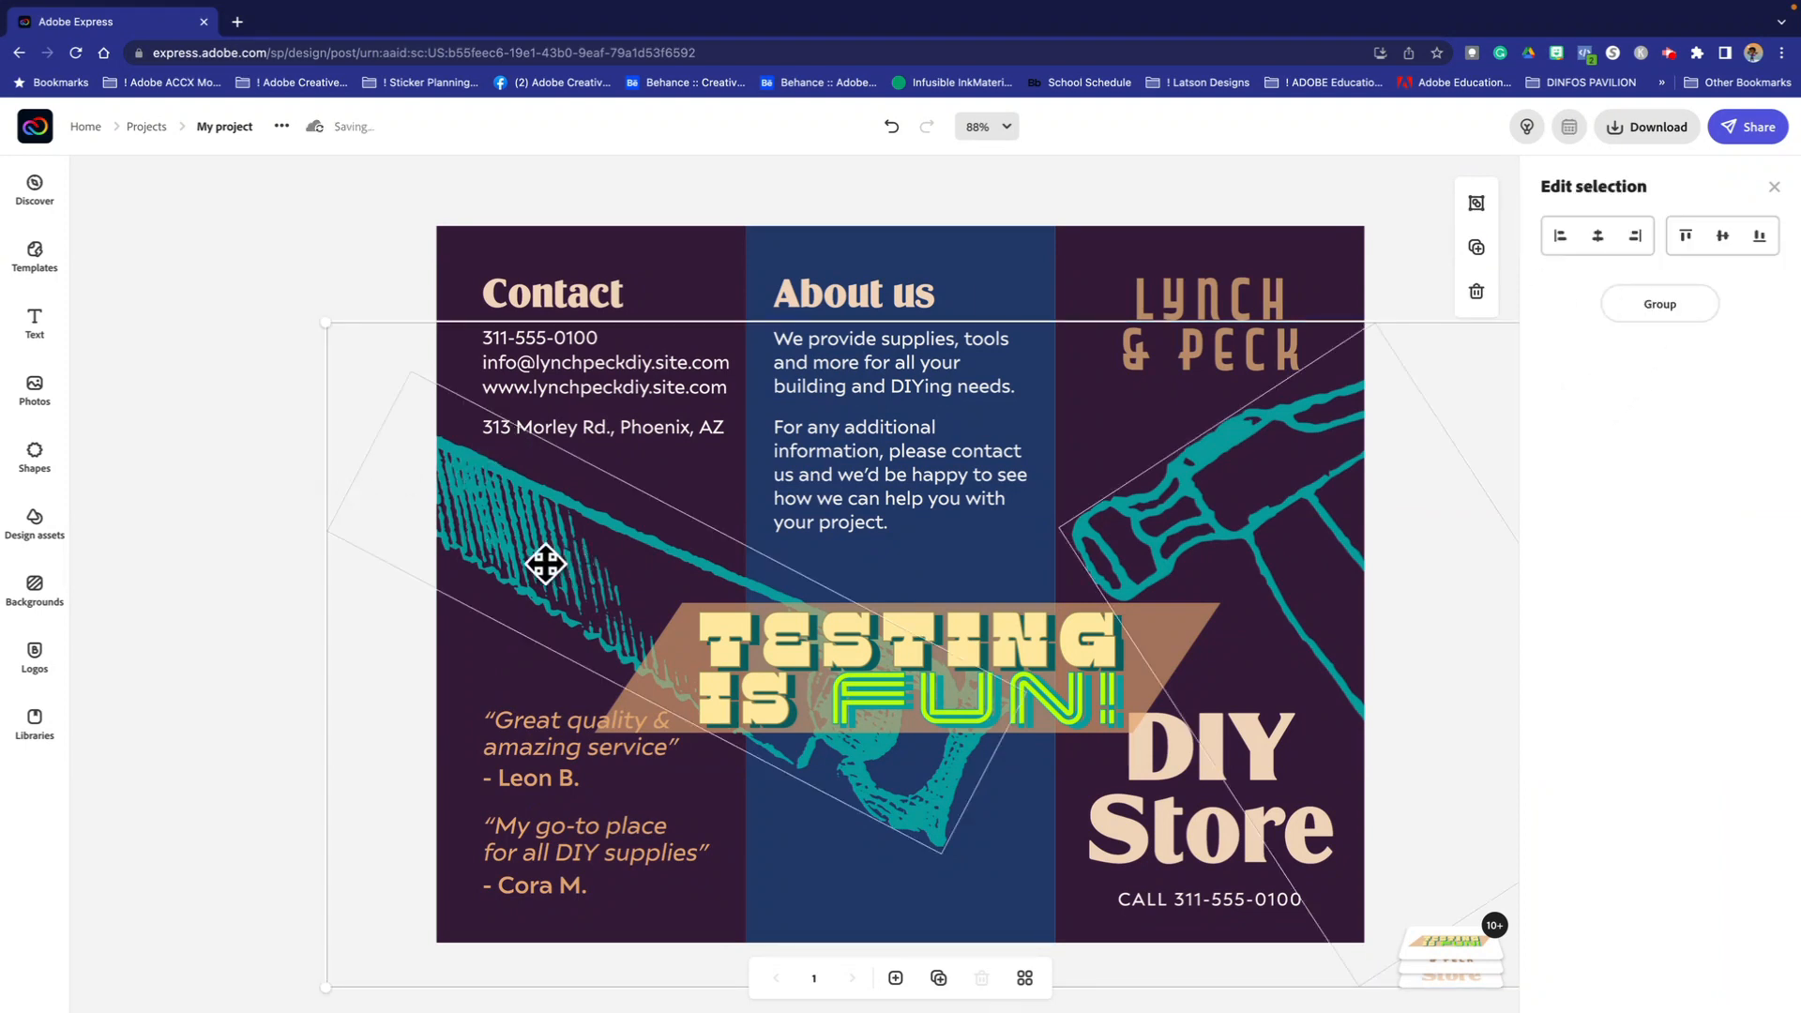
left_click(161, 509)
Step: Replace the saw illustration with the brown makeup brush from a "makeup" asset search and shift it slightly toward the Contact panel's outer edge
left_click(557, 551)
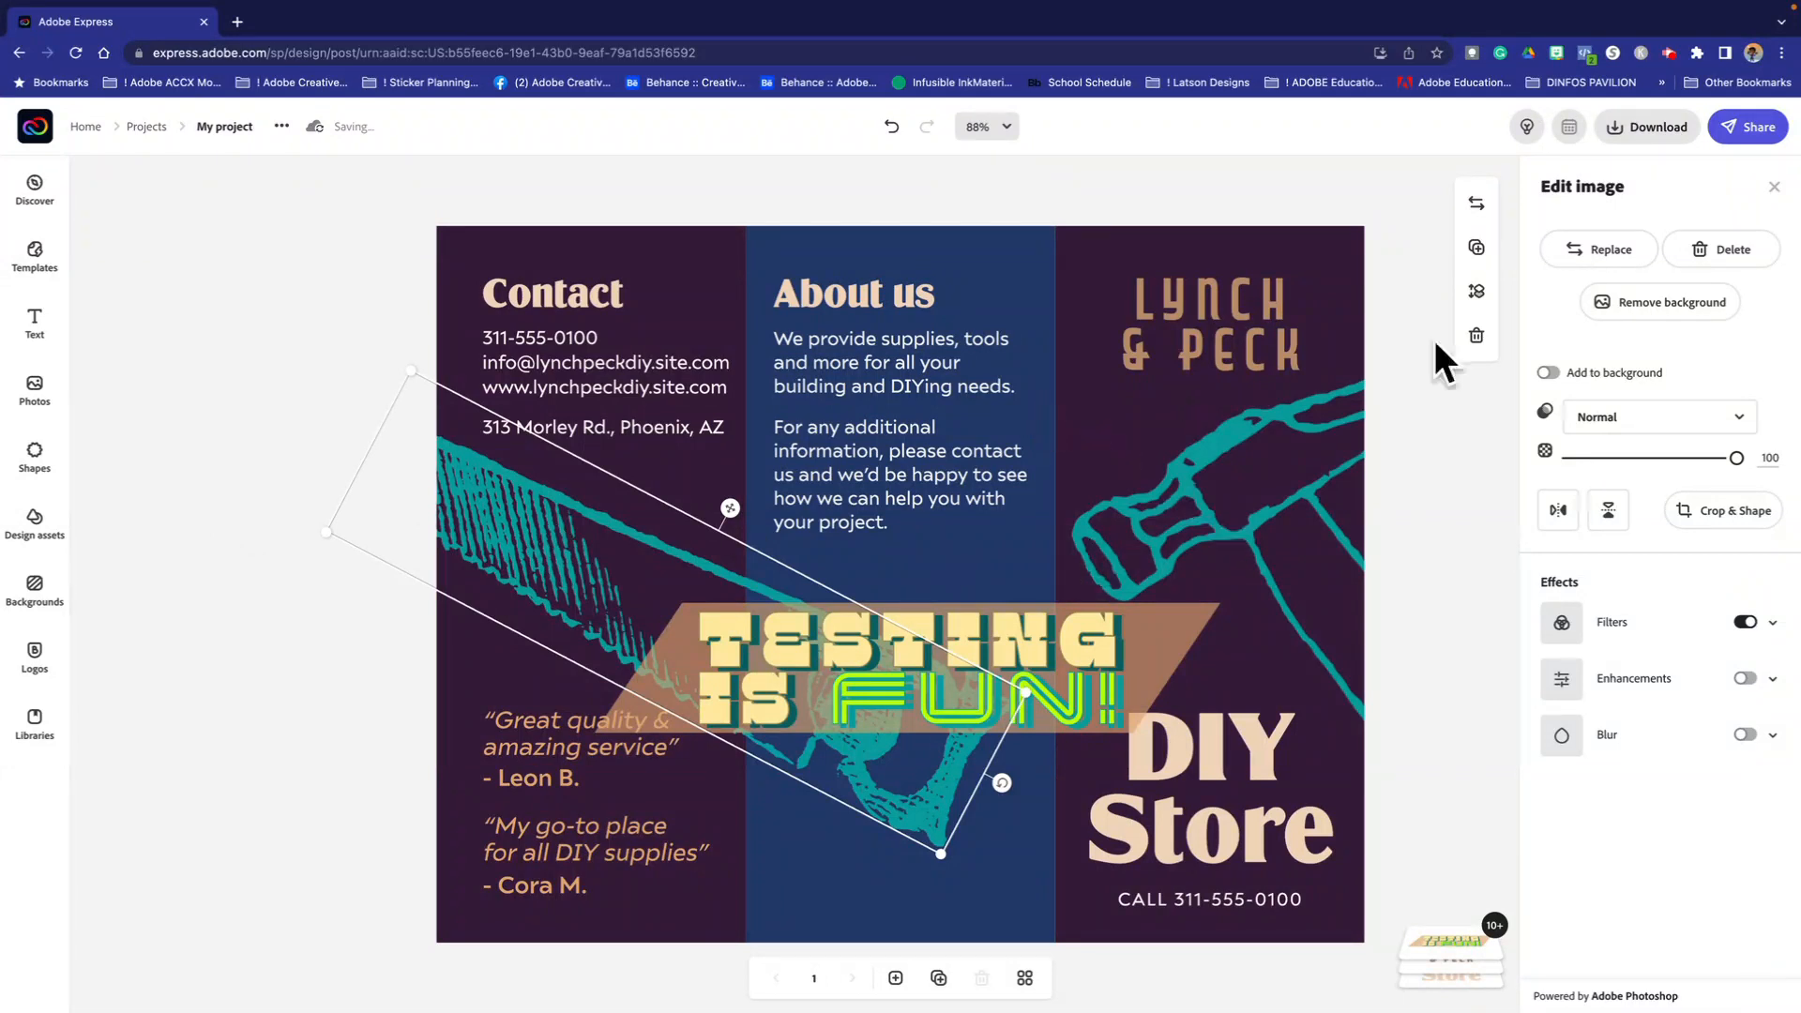
left_click(1608, 250)
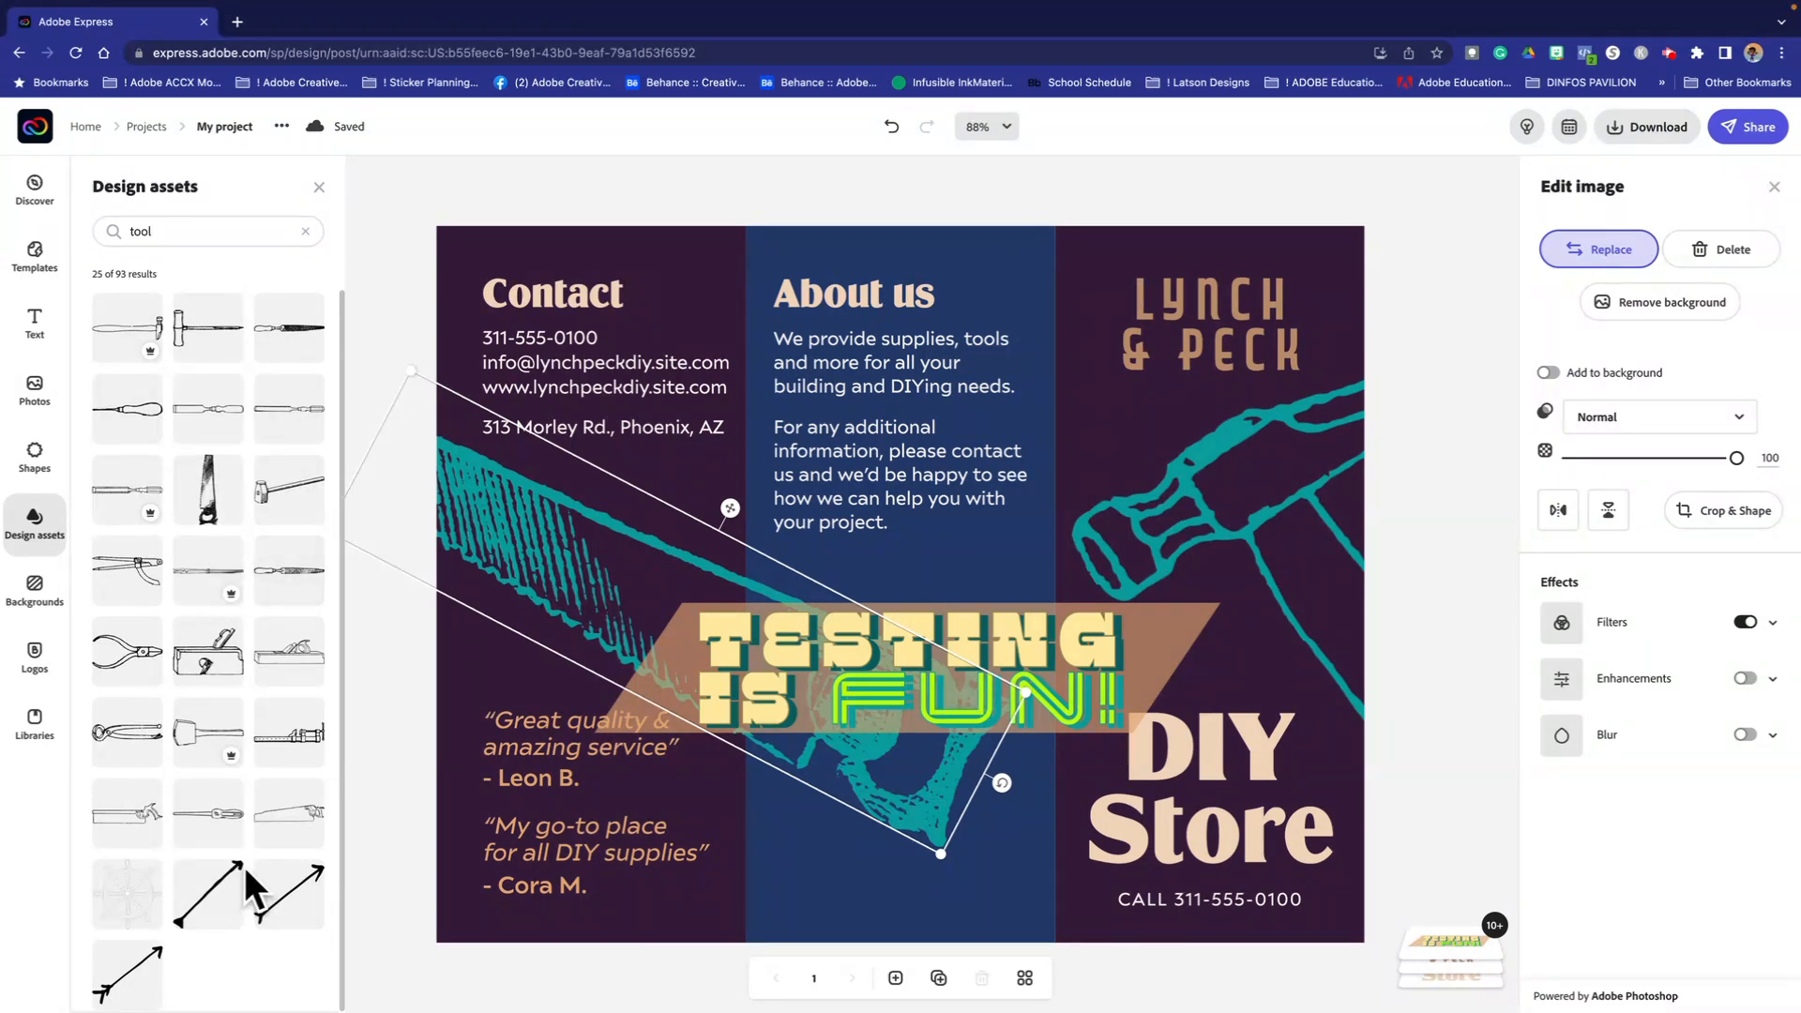
left_click(181, 233)
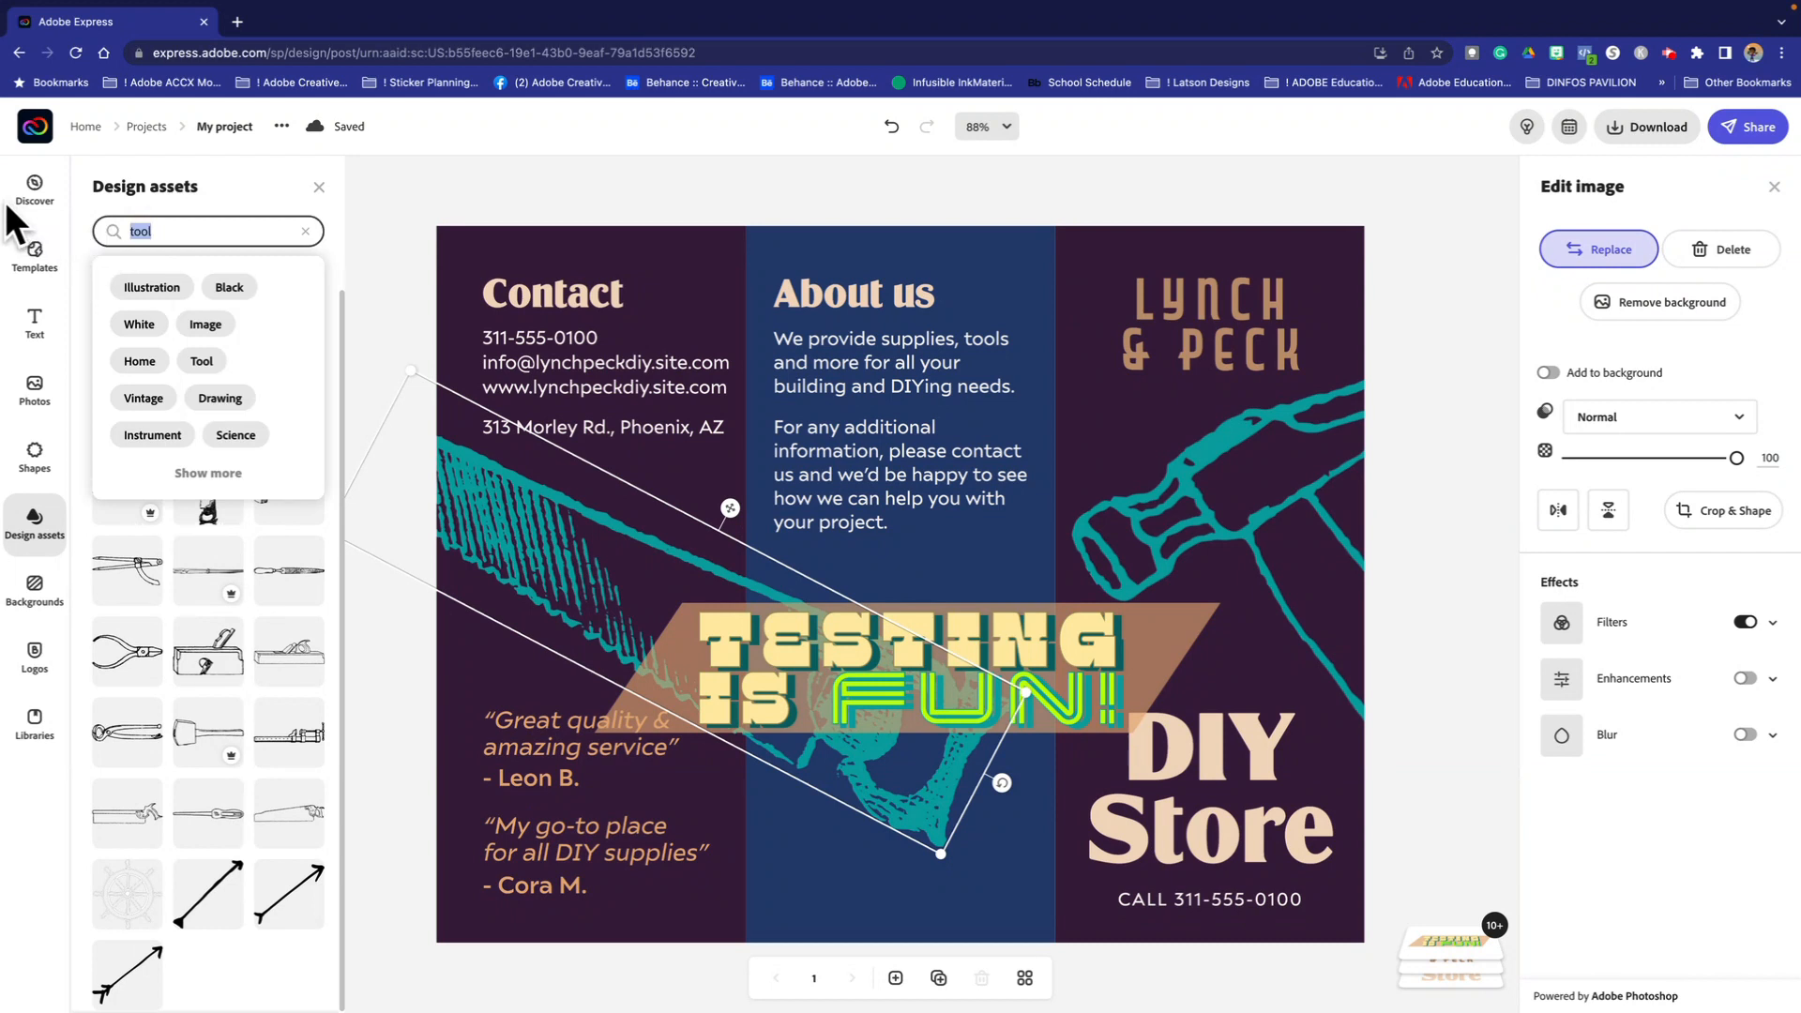
type("makeup")
key("Return")
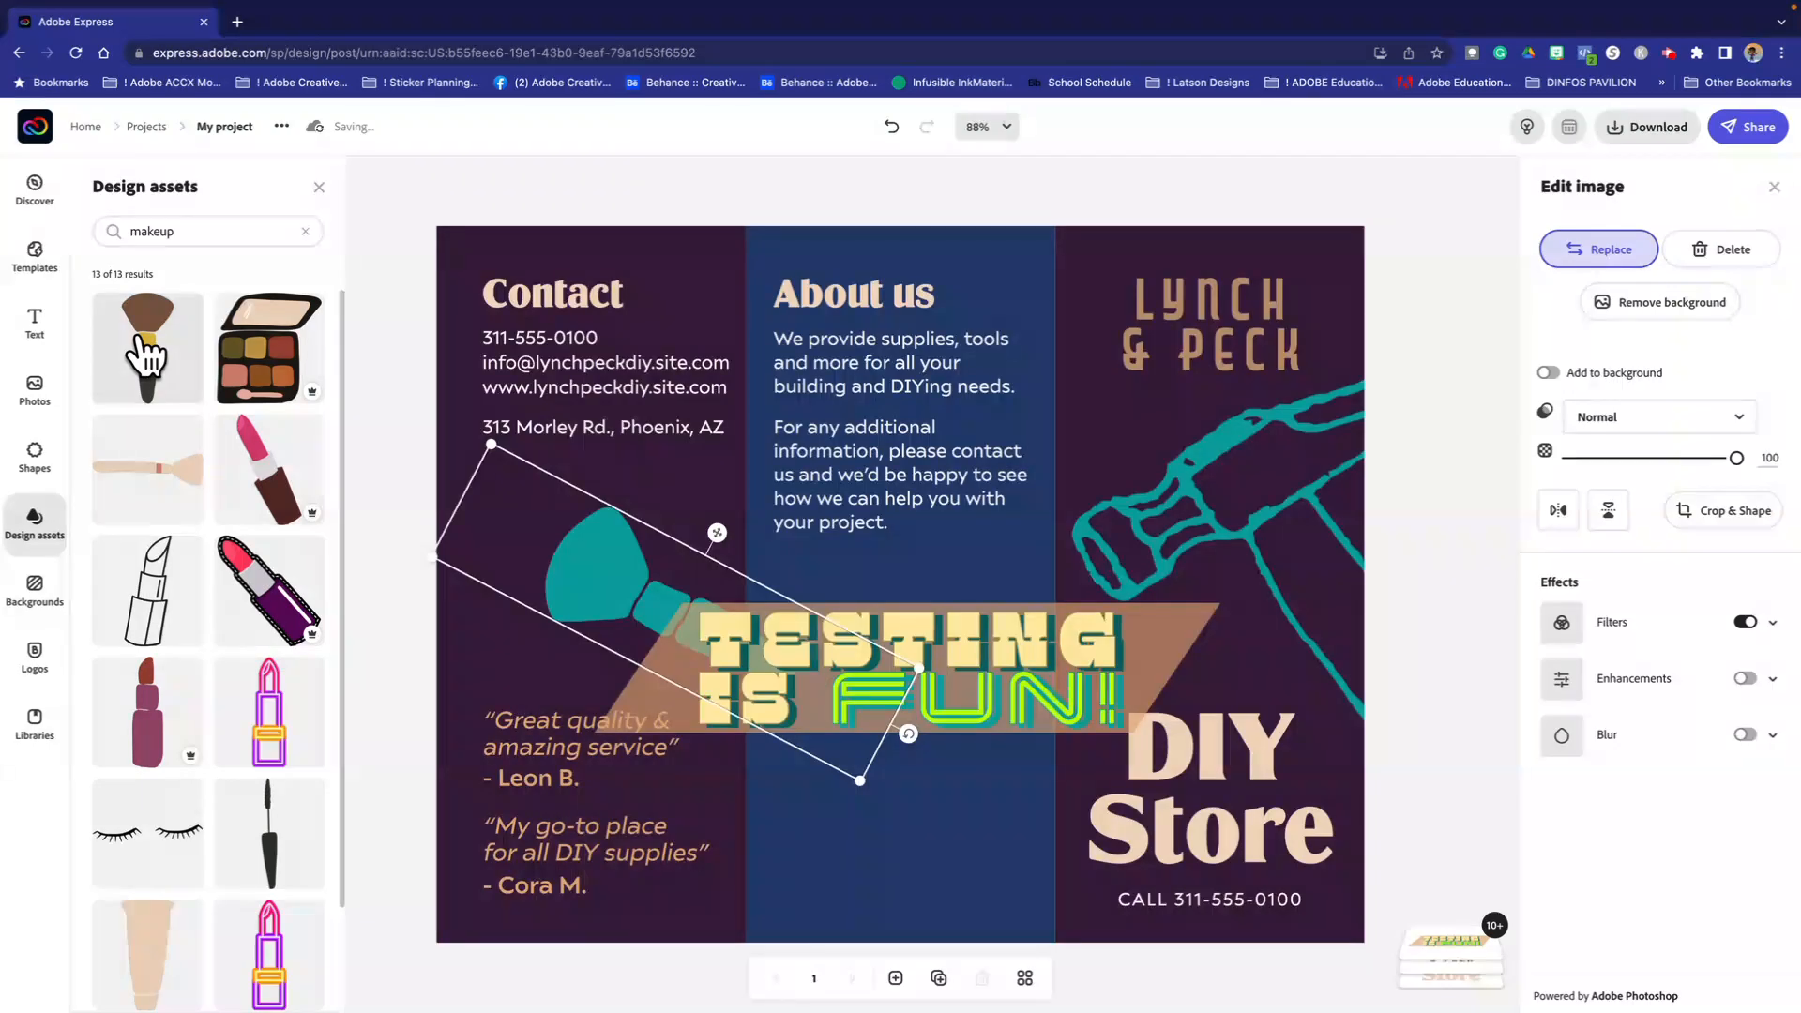
mouse_move(627, 595)
left_mouse_down()
mouse_move(567, 551)
mouse_move(651, 531)
mouse_move(599, 519)
mouse_move(593, 579)
left_mouse_up()
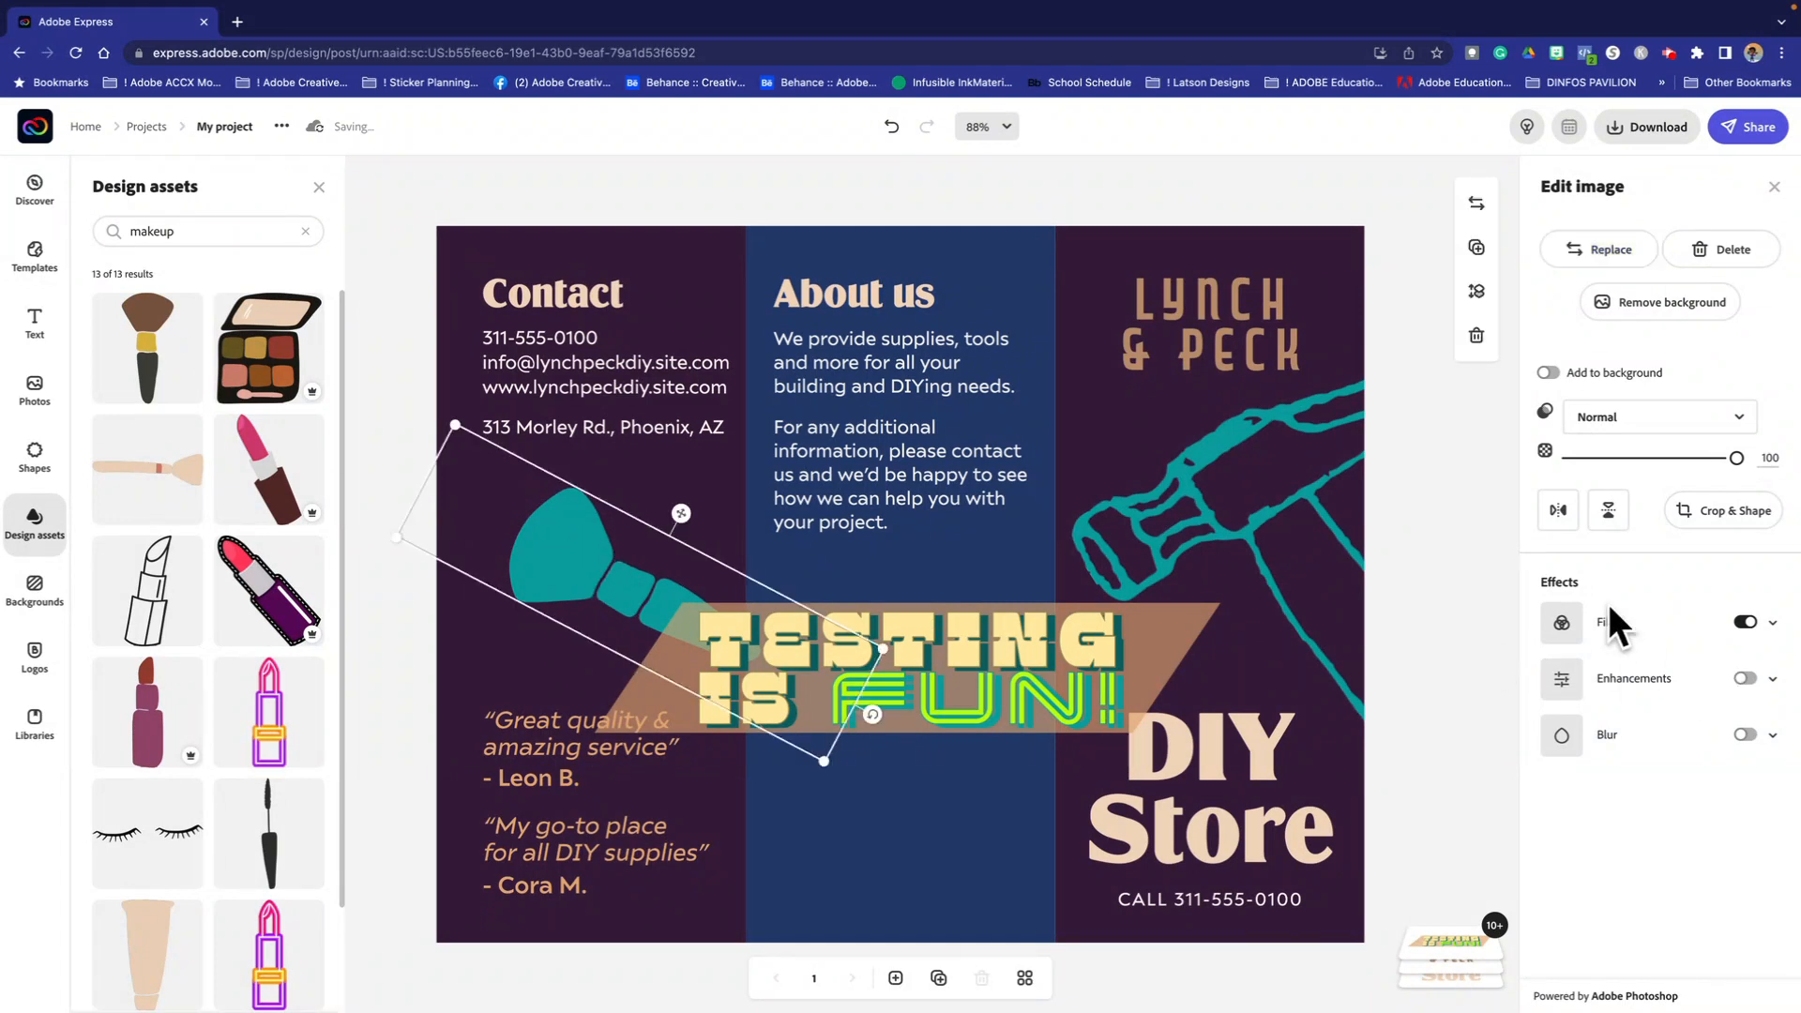
Step: Toggle the makeup brush's filter off and on, try the Grayscale, Darken and Contrast filters, and return to Duotone
left_click(1744, 623)
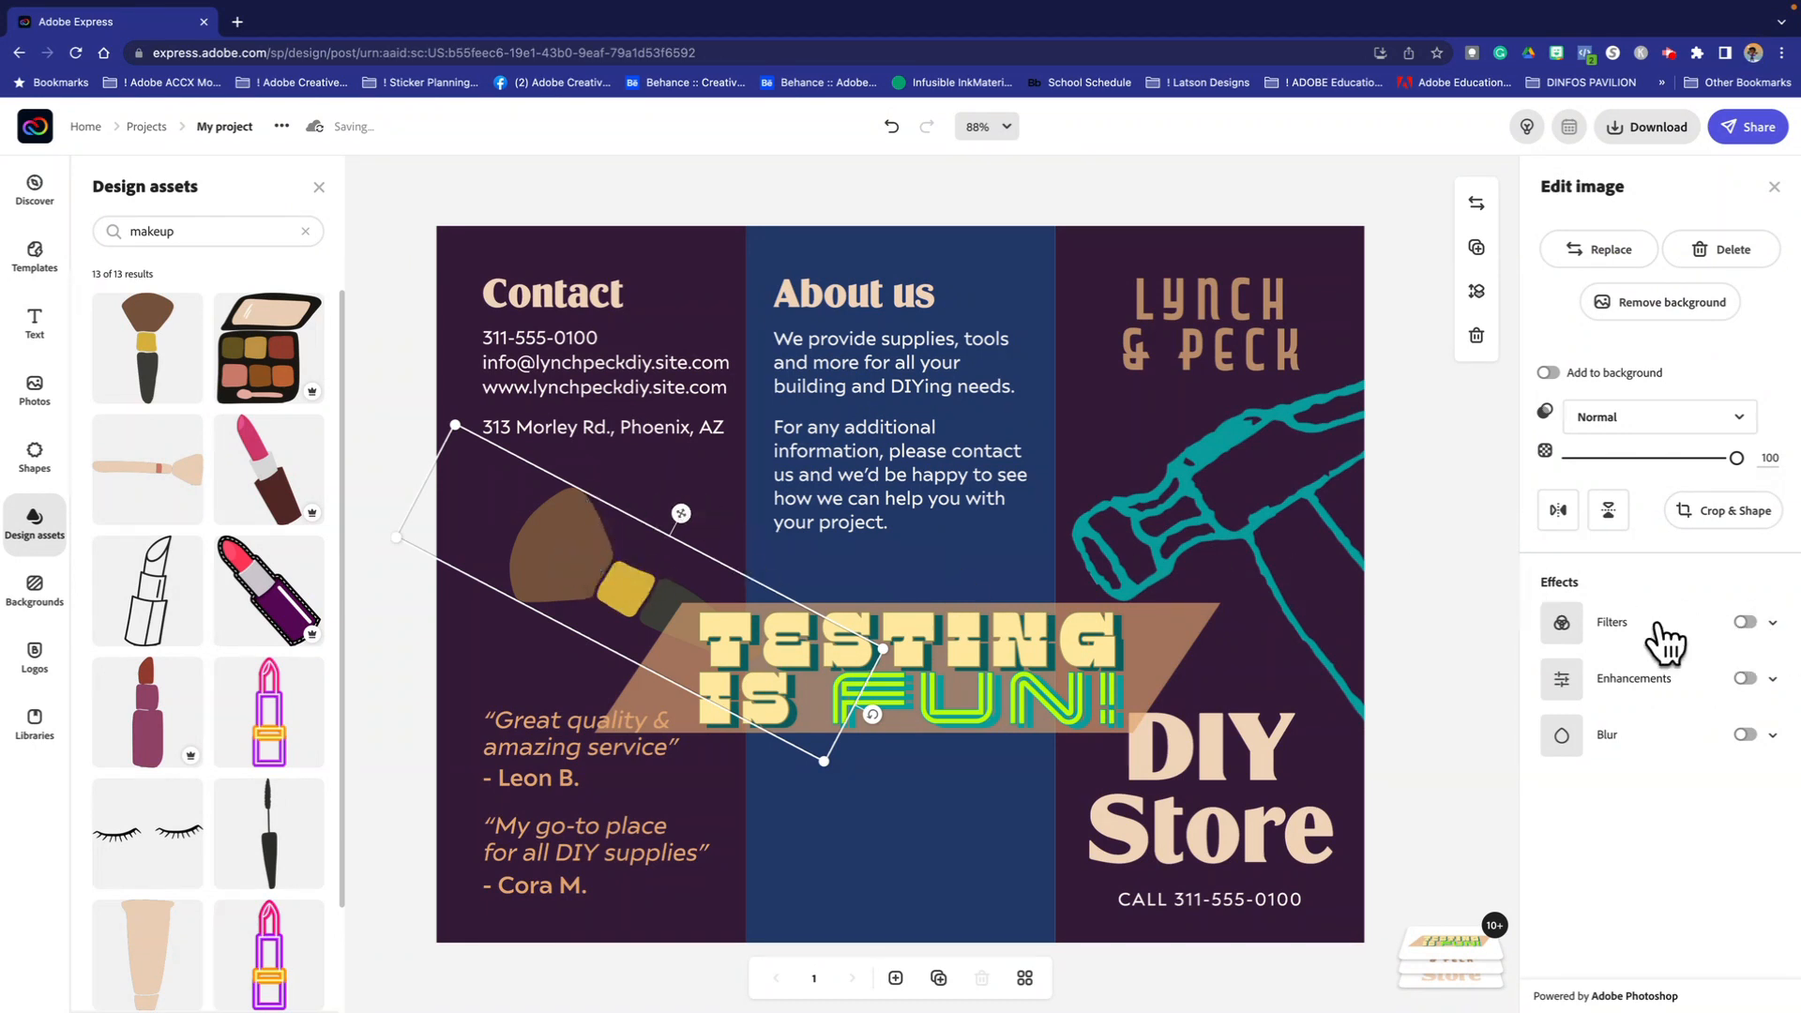
left_click(1769, 621)
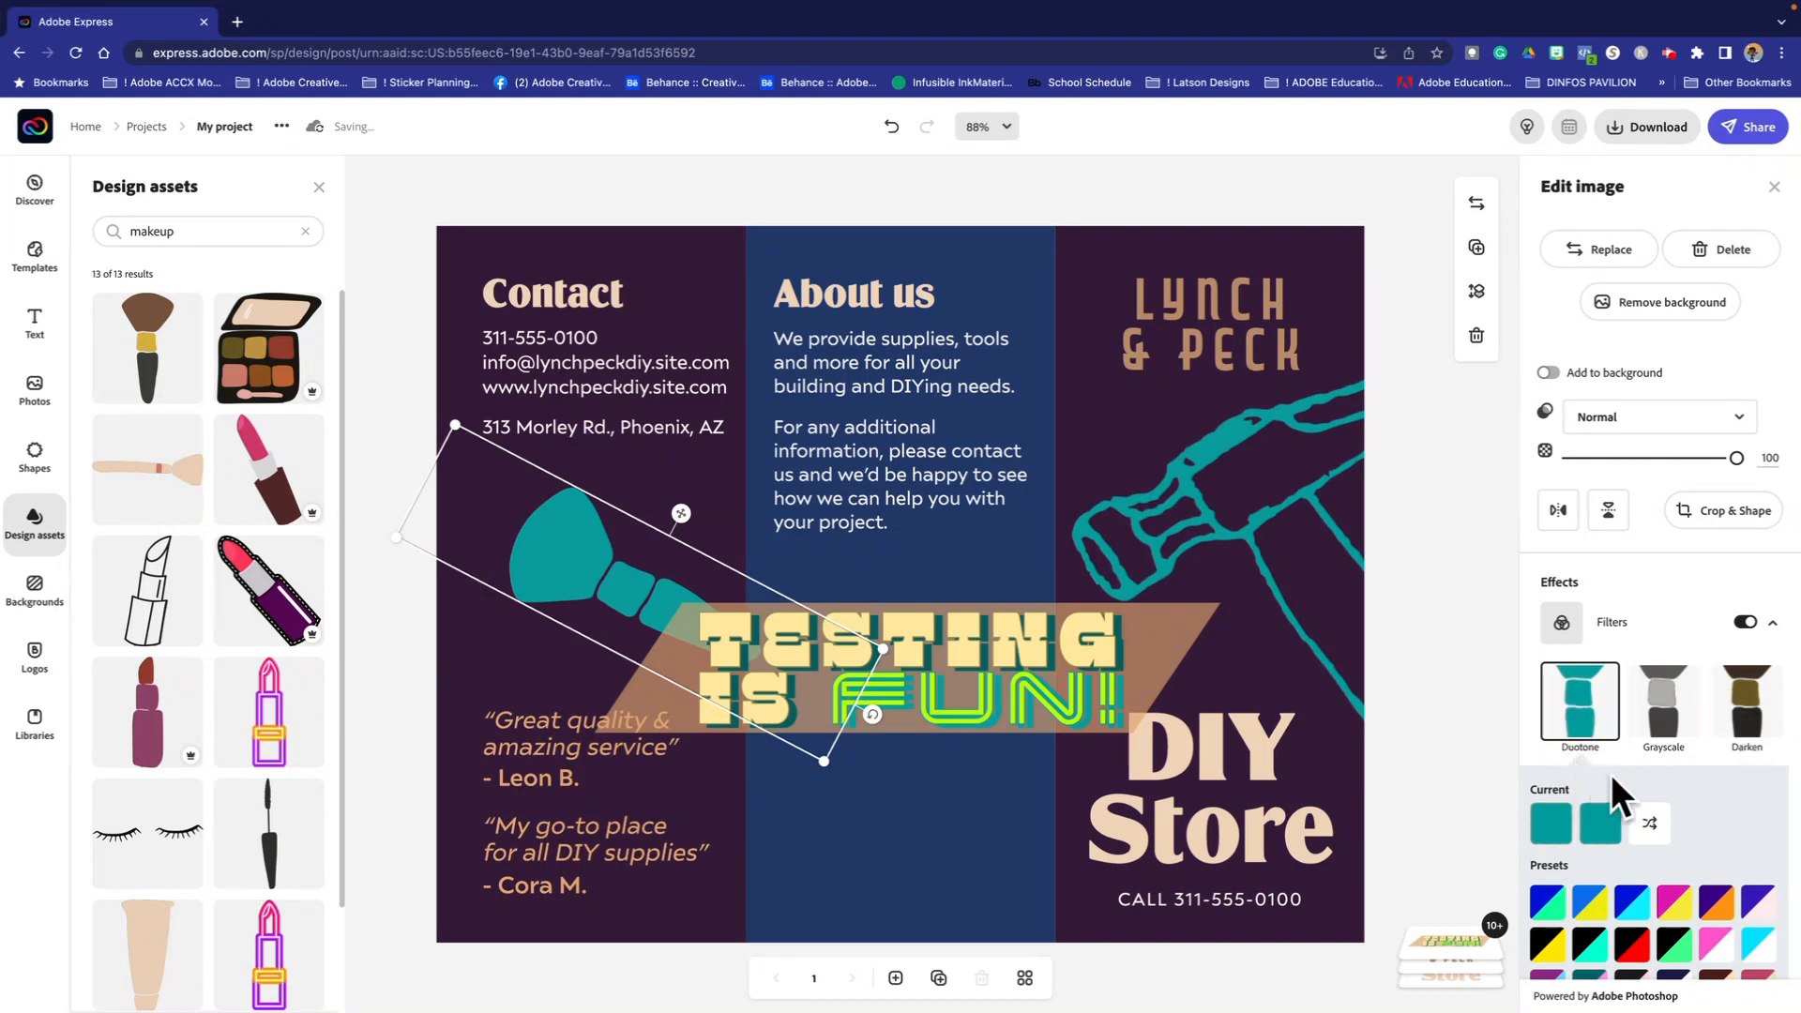
left_click(1678, 717)
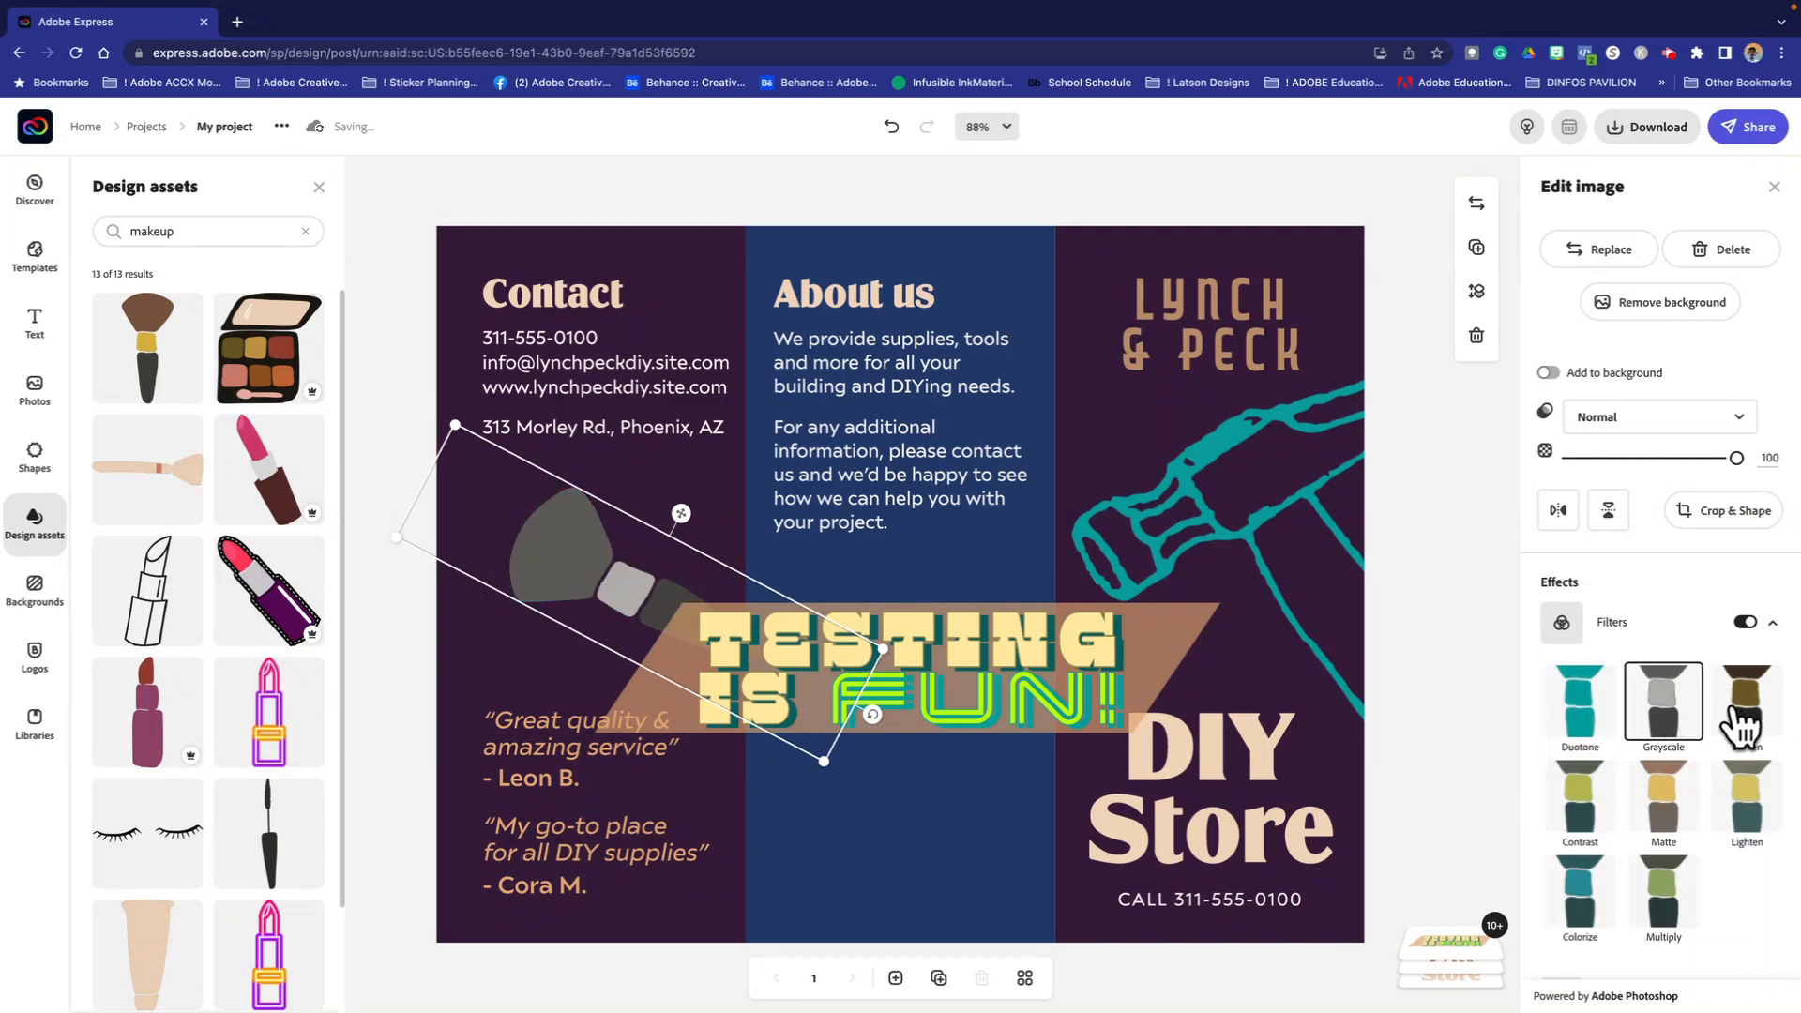
left_click(1745, 717)
left_click(1585, 805)
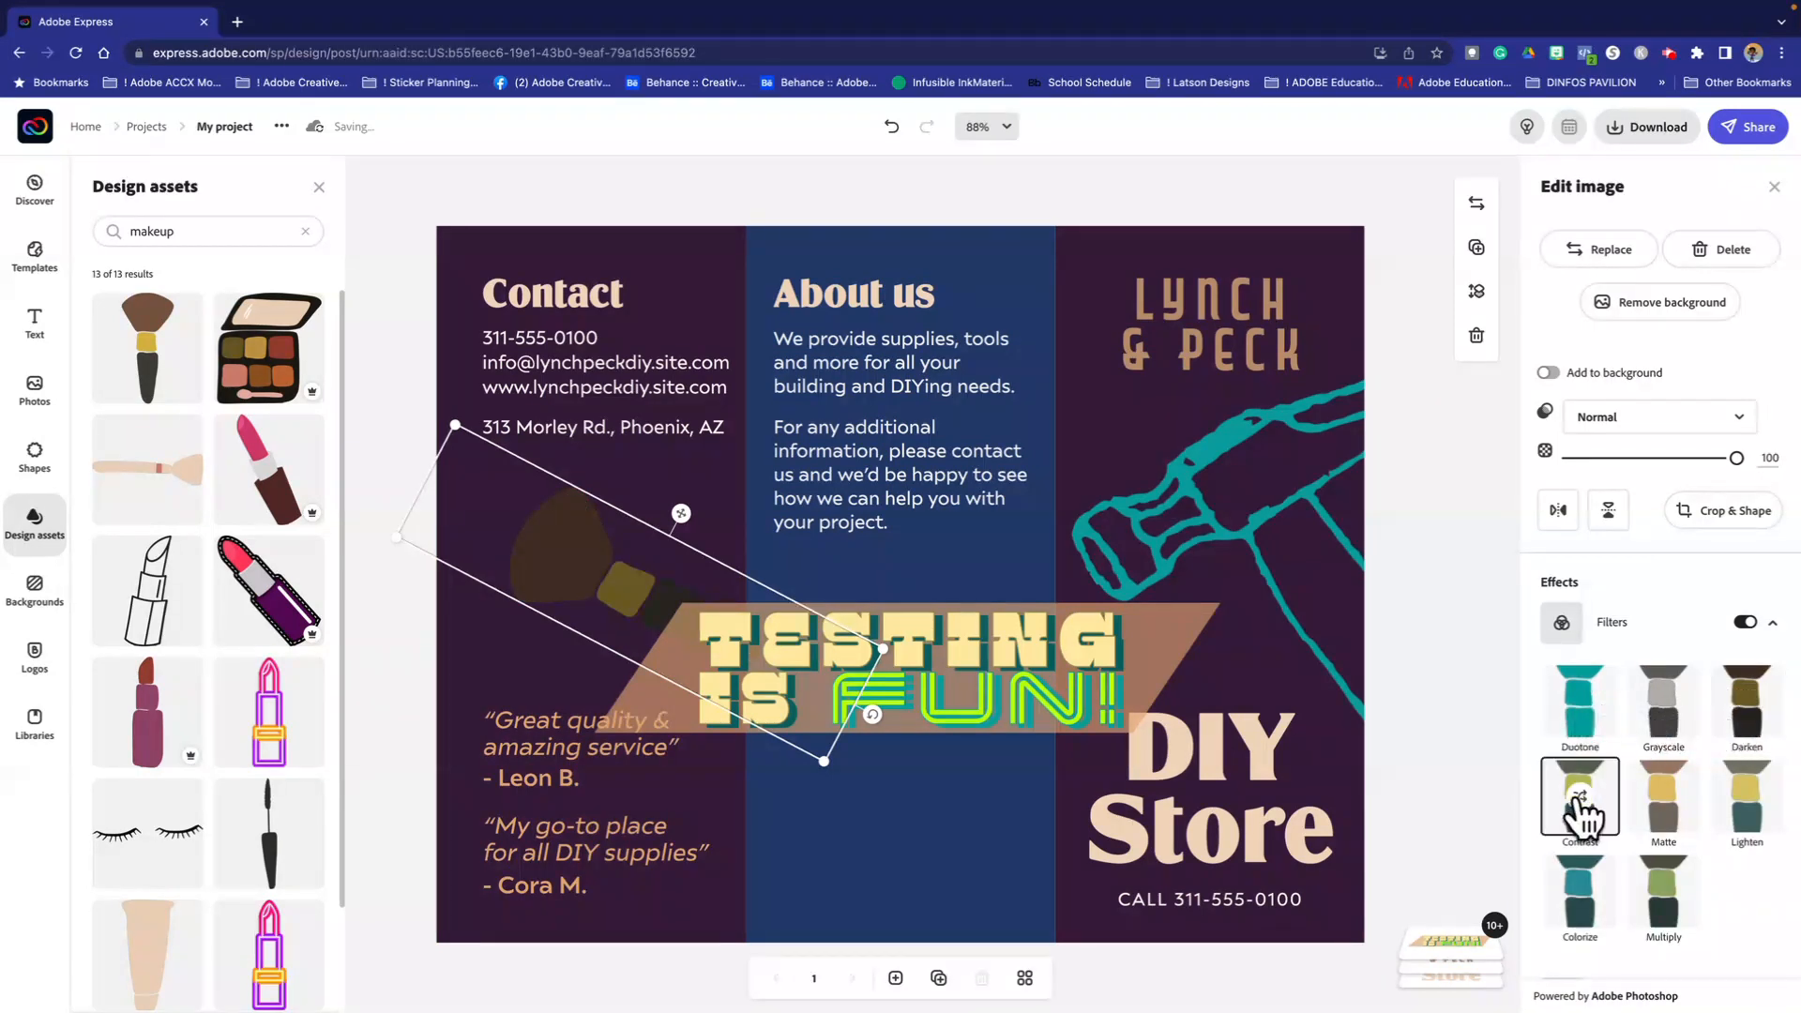
left_click(1585, 704)
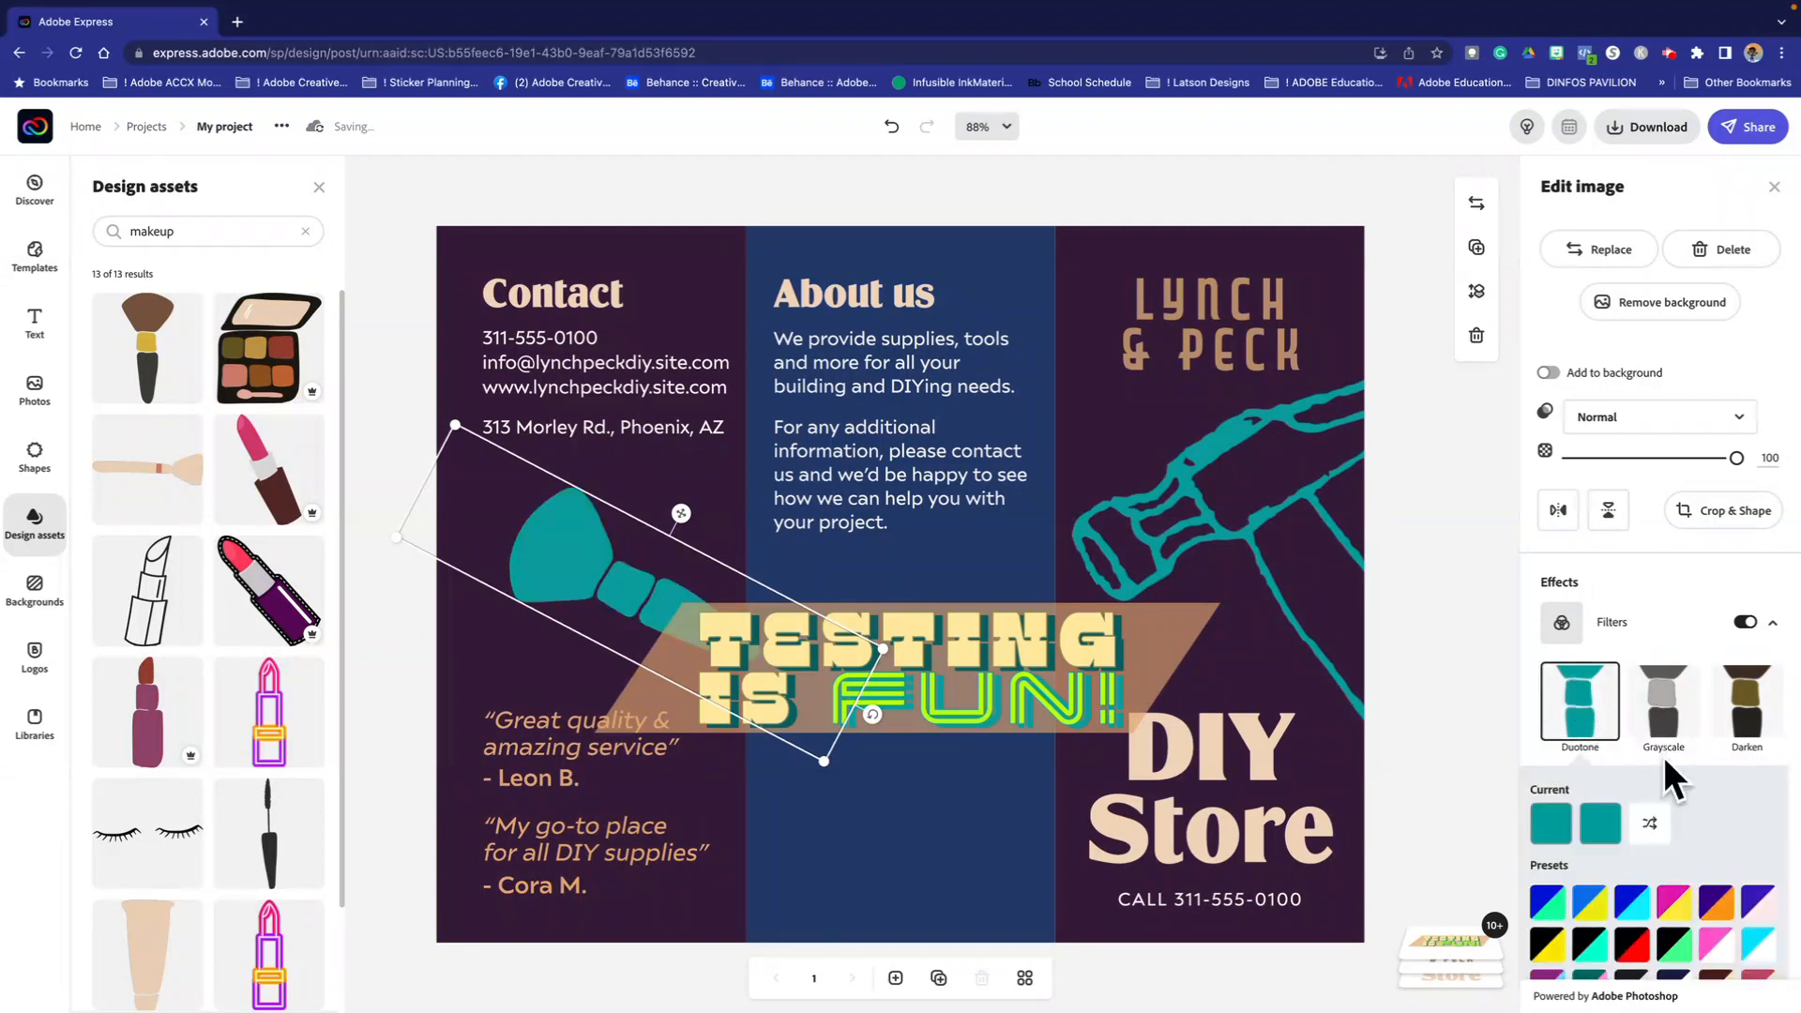
Step: Apply the blue-and-green Duotone preset to the makeup brush and set its shadows color to crimson #DA0055
scroll(1658, 775, "down", 2)
scroll(1658, 775, "down", 1)
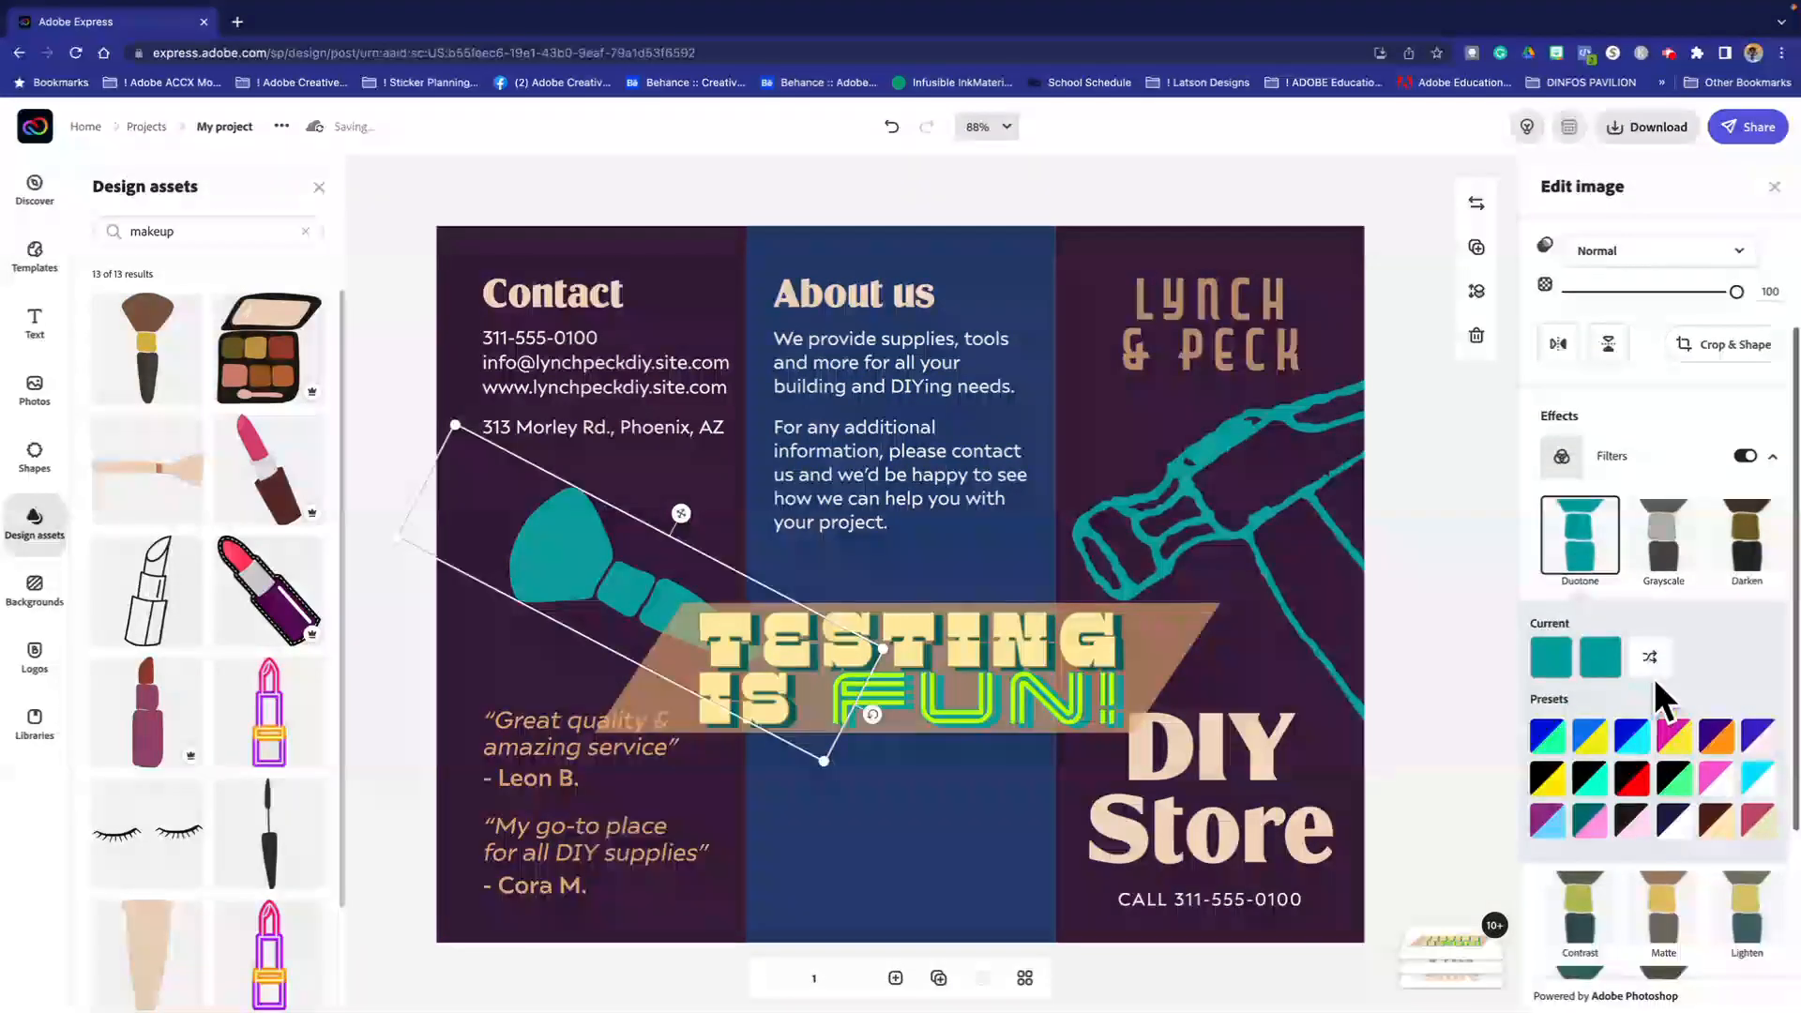
left_click(1547, 736)
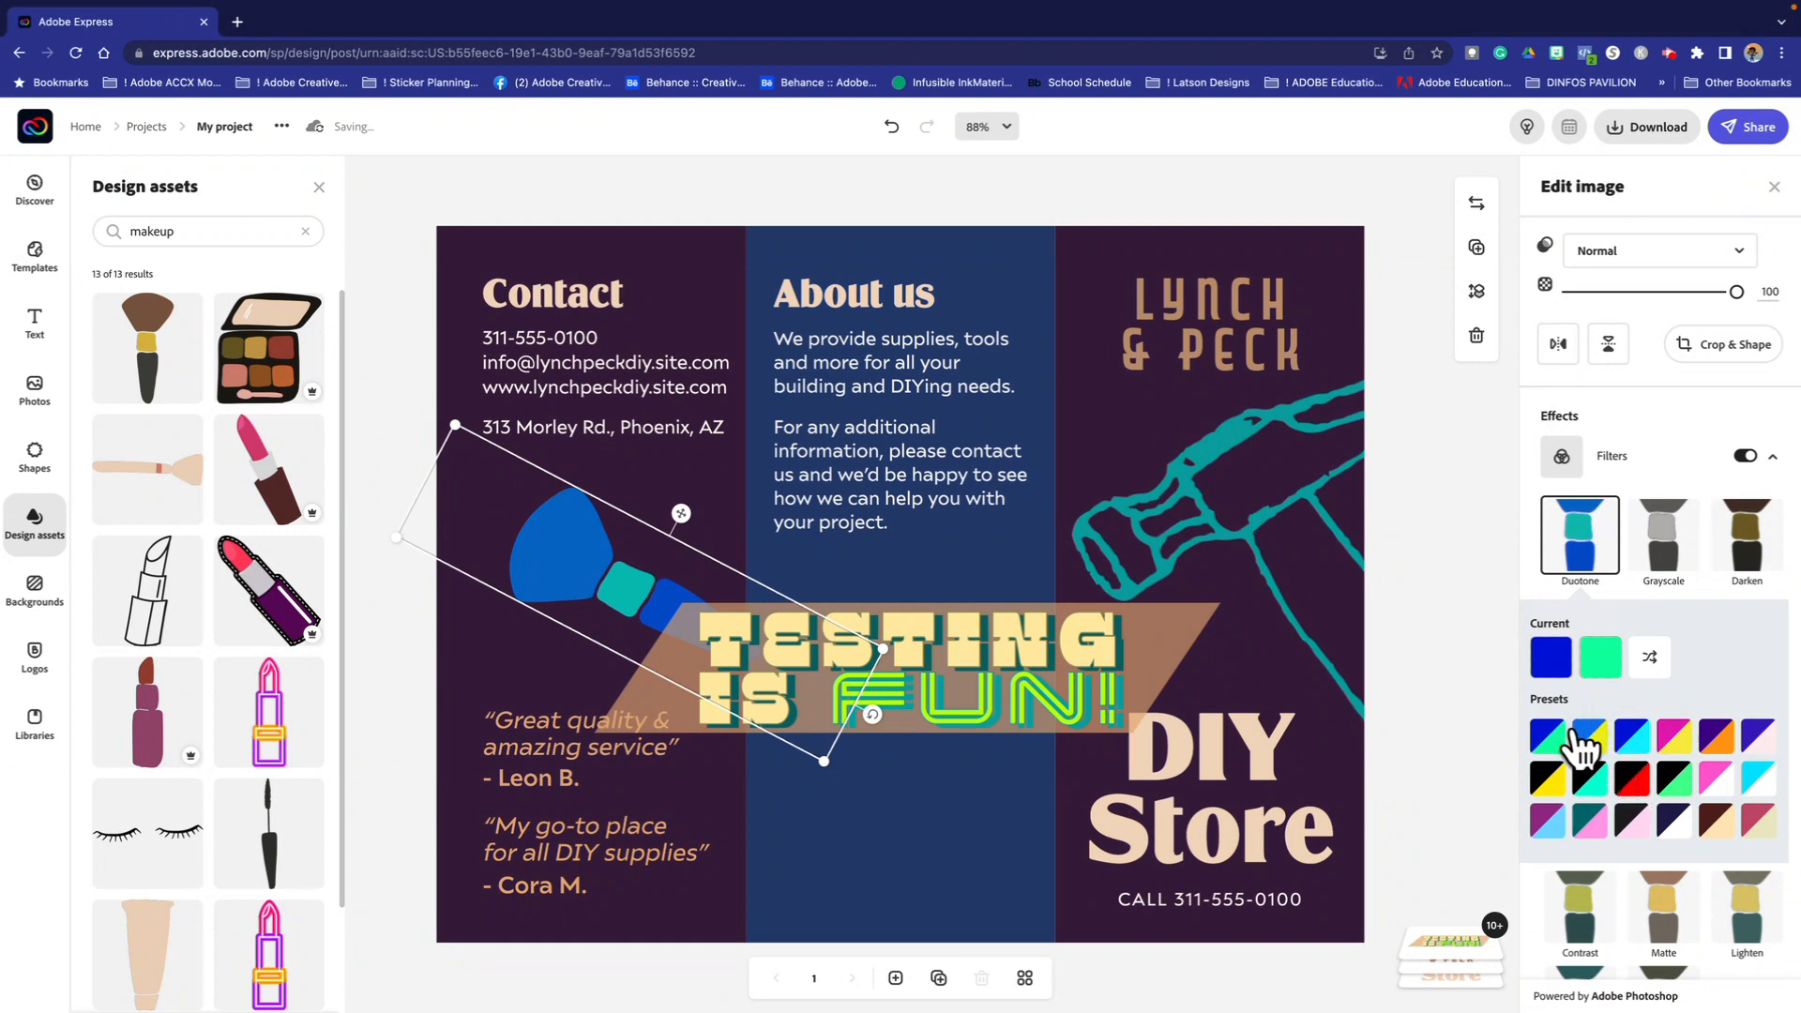
left_click(1552, 657)
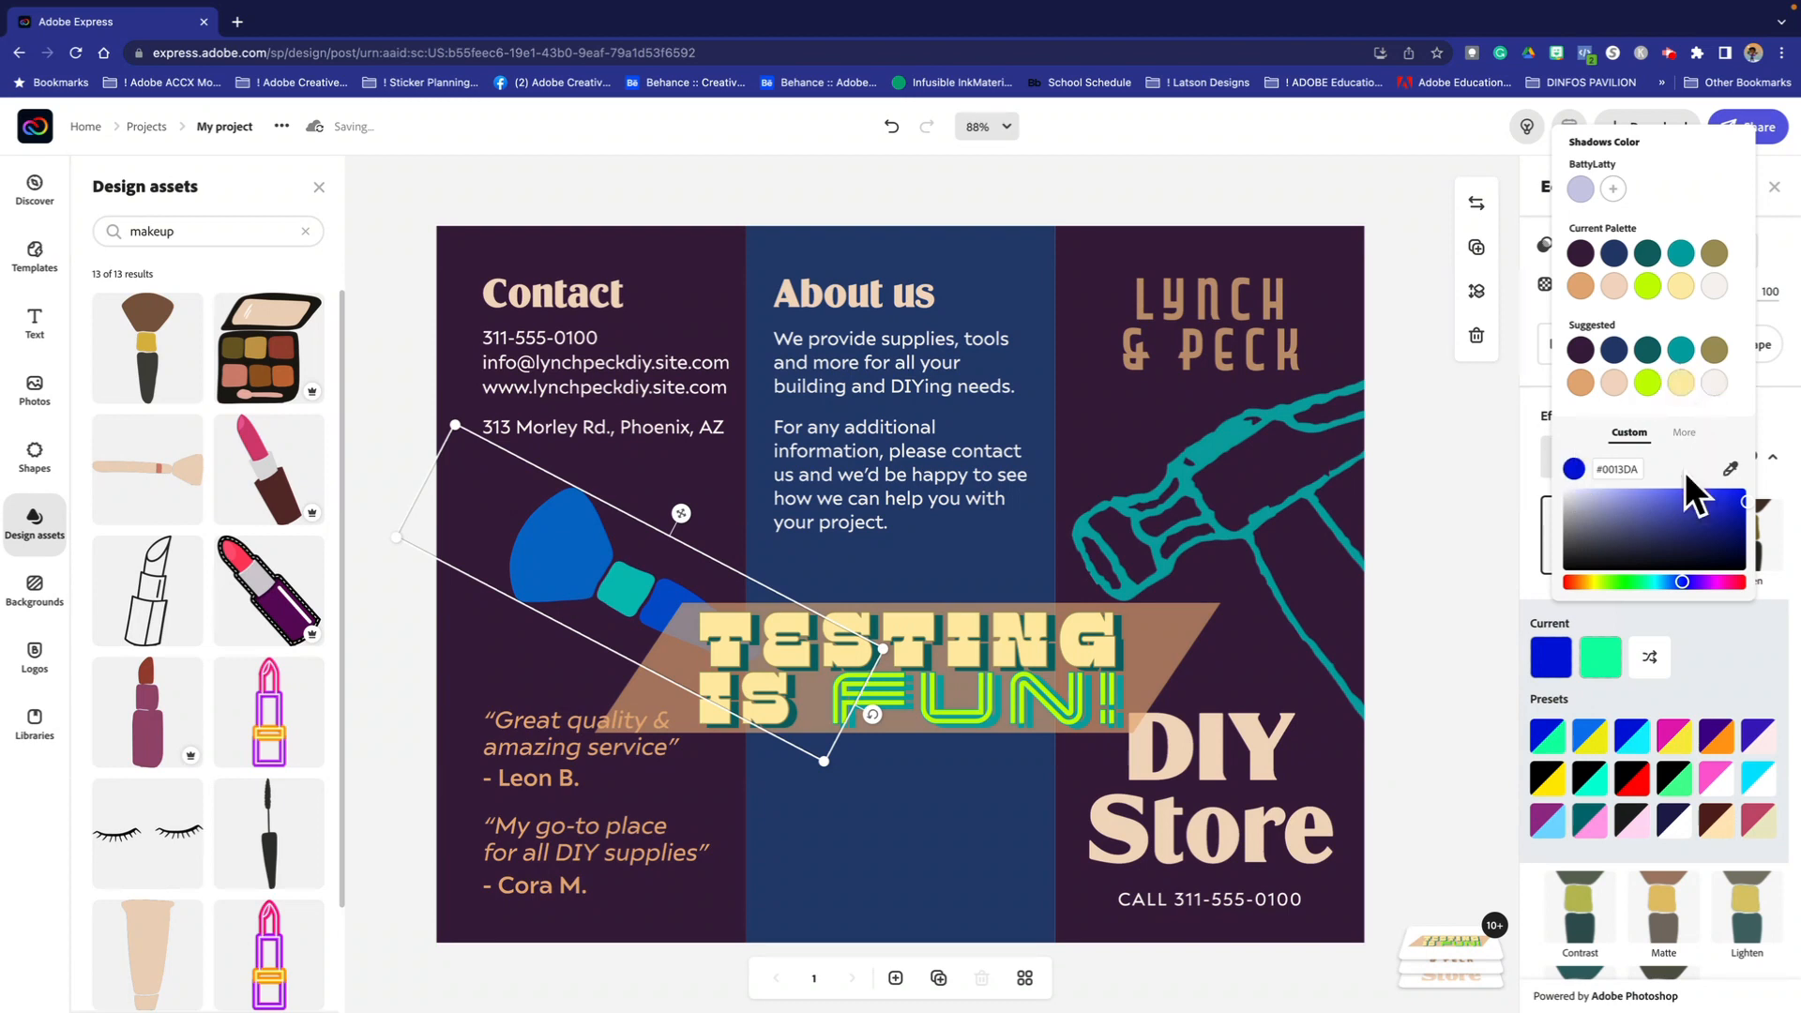
left_click(1730, 582)
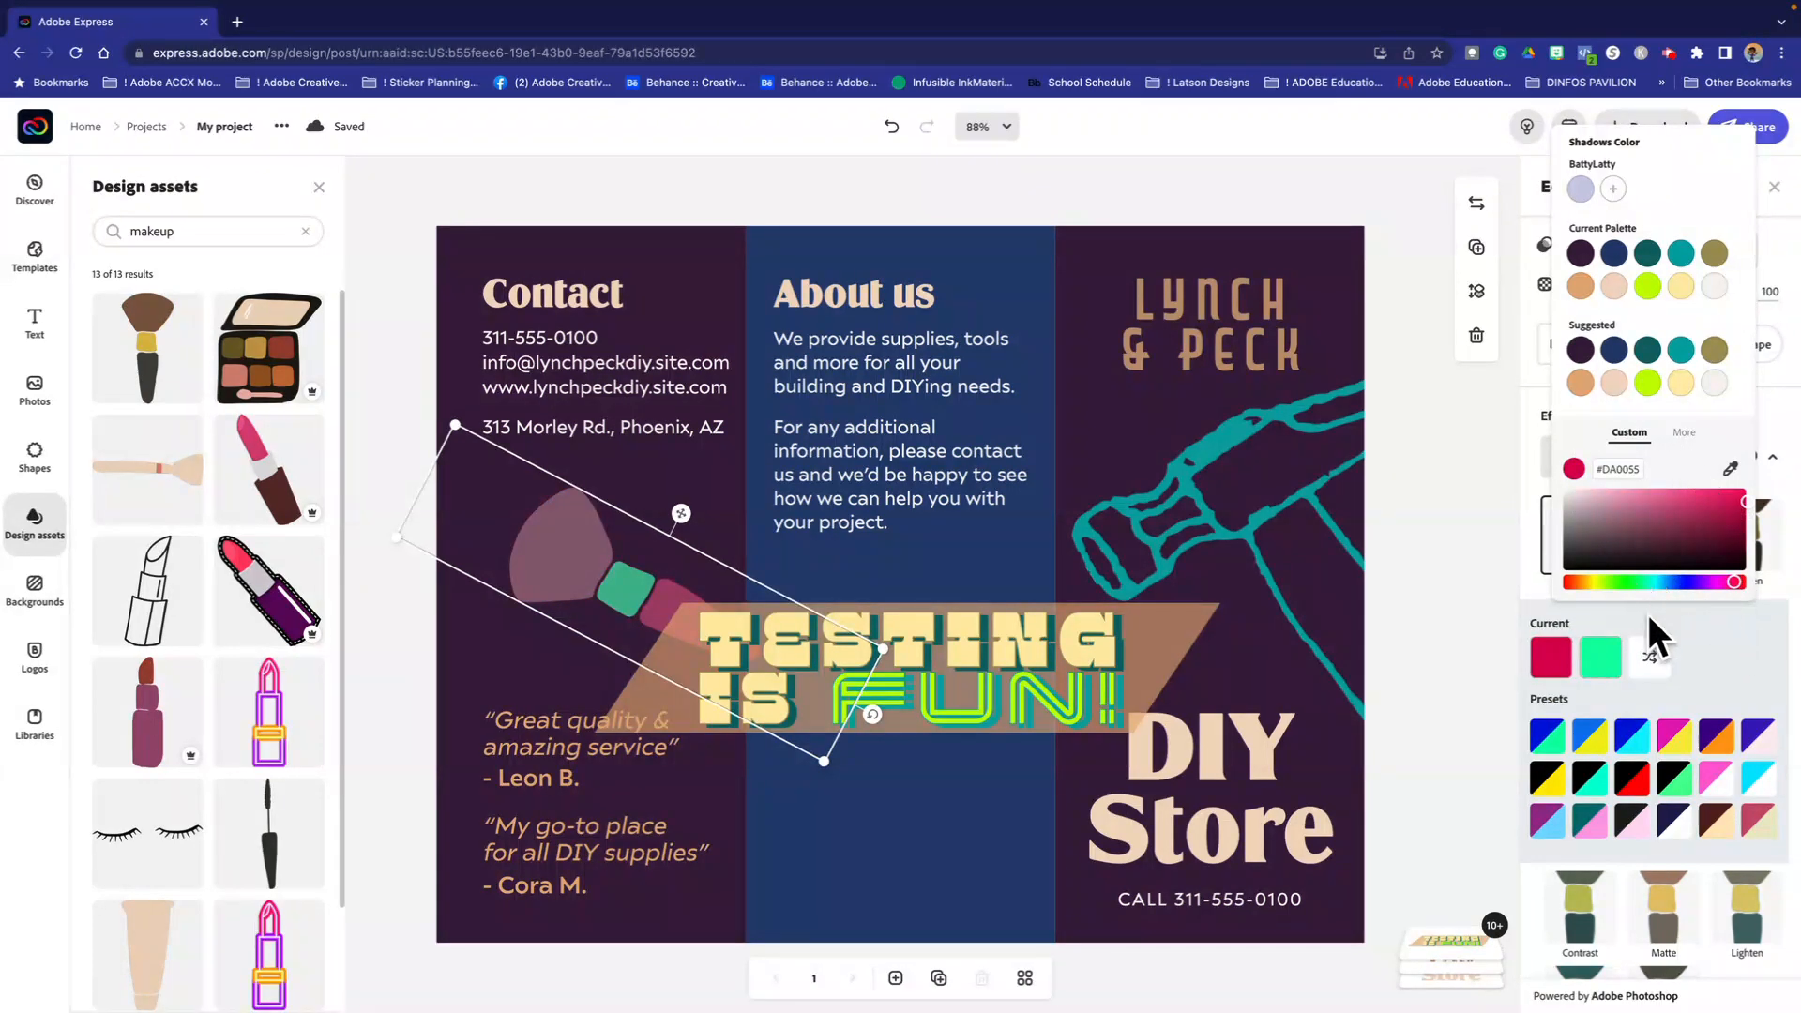
left_click(1721, 653)
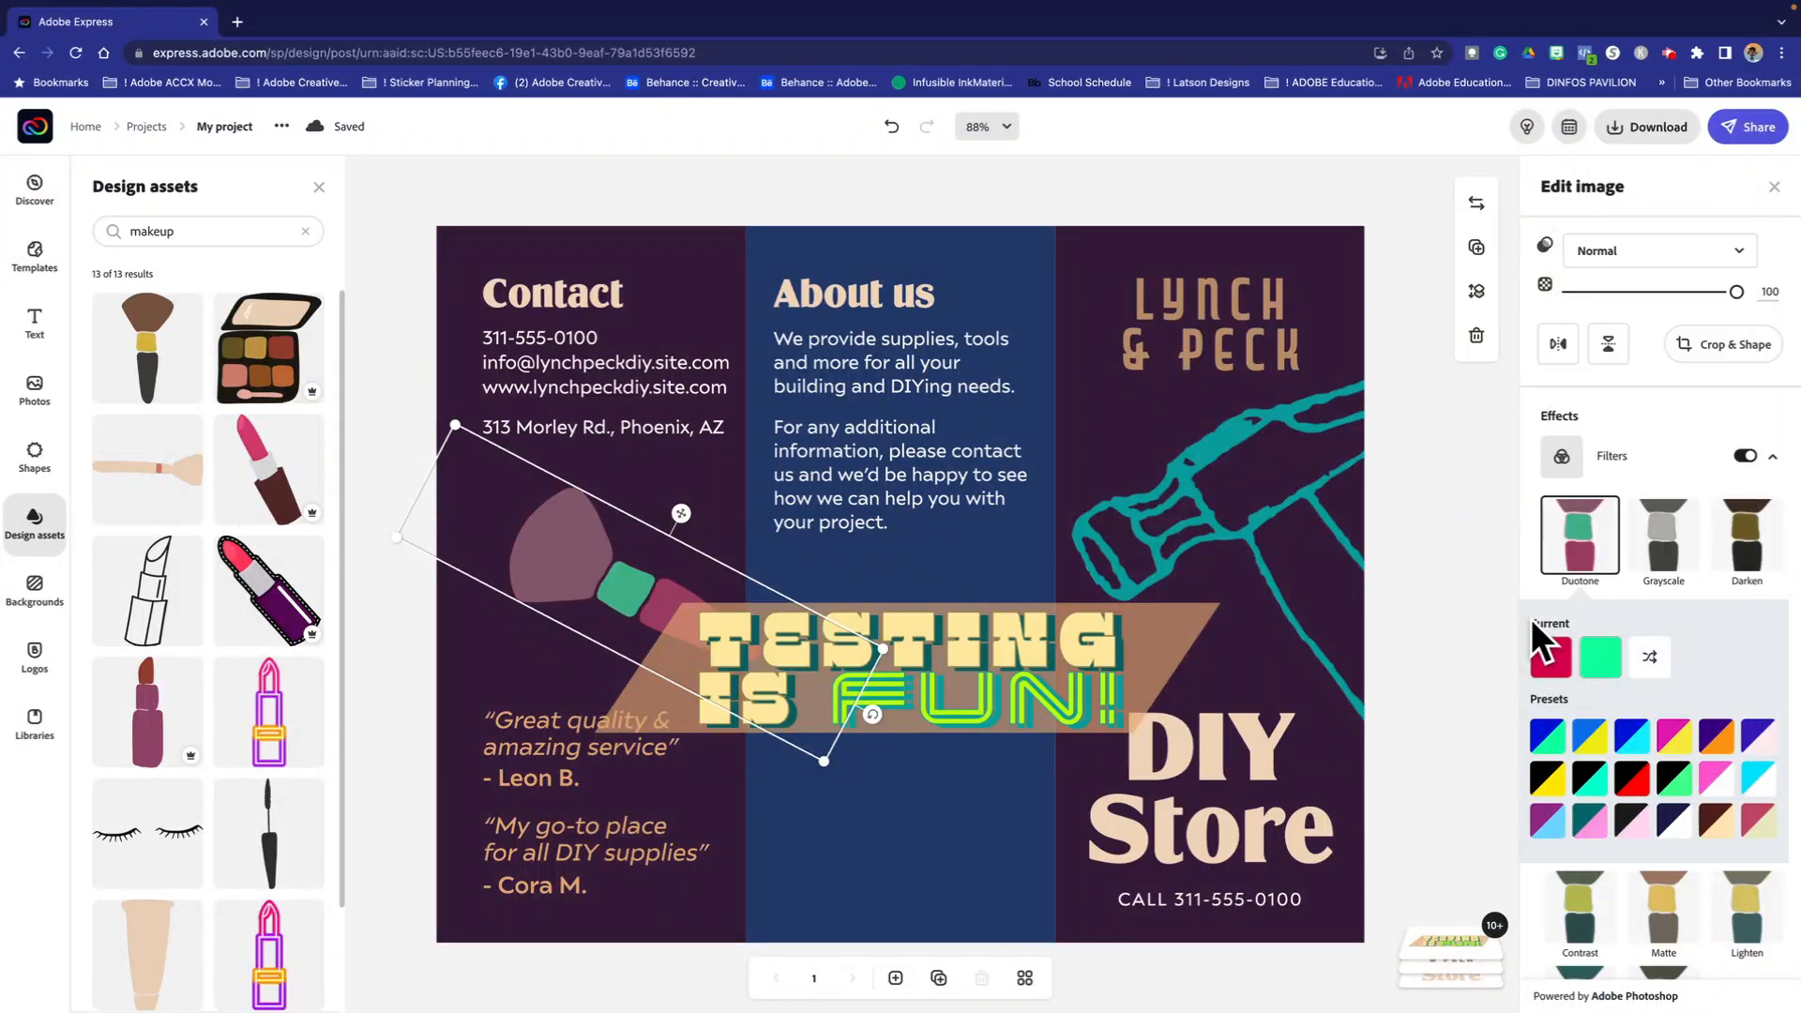
Step: Sample the Duotone highlights color from the brush's handle with the eyedropper, picking #A4446B
left_click(1602, 659)
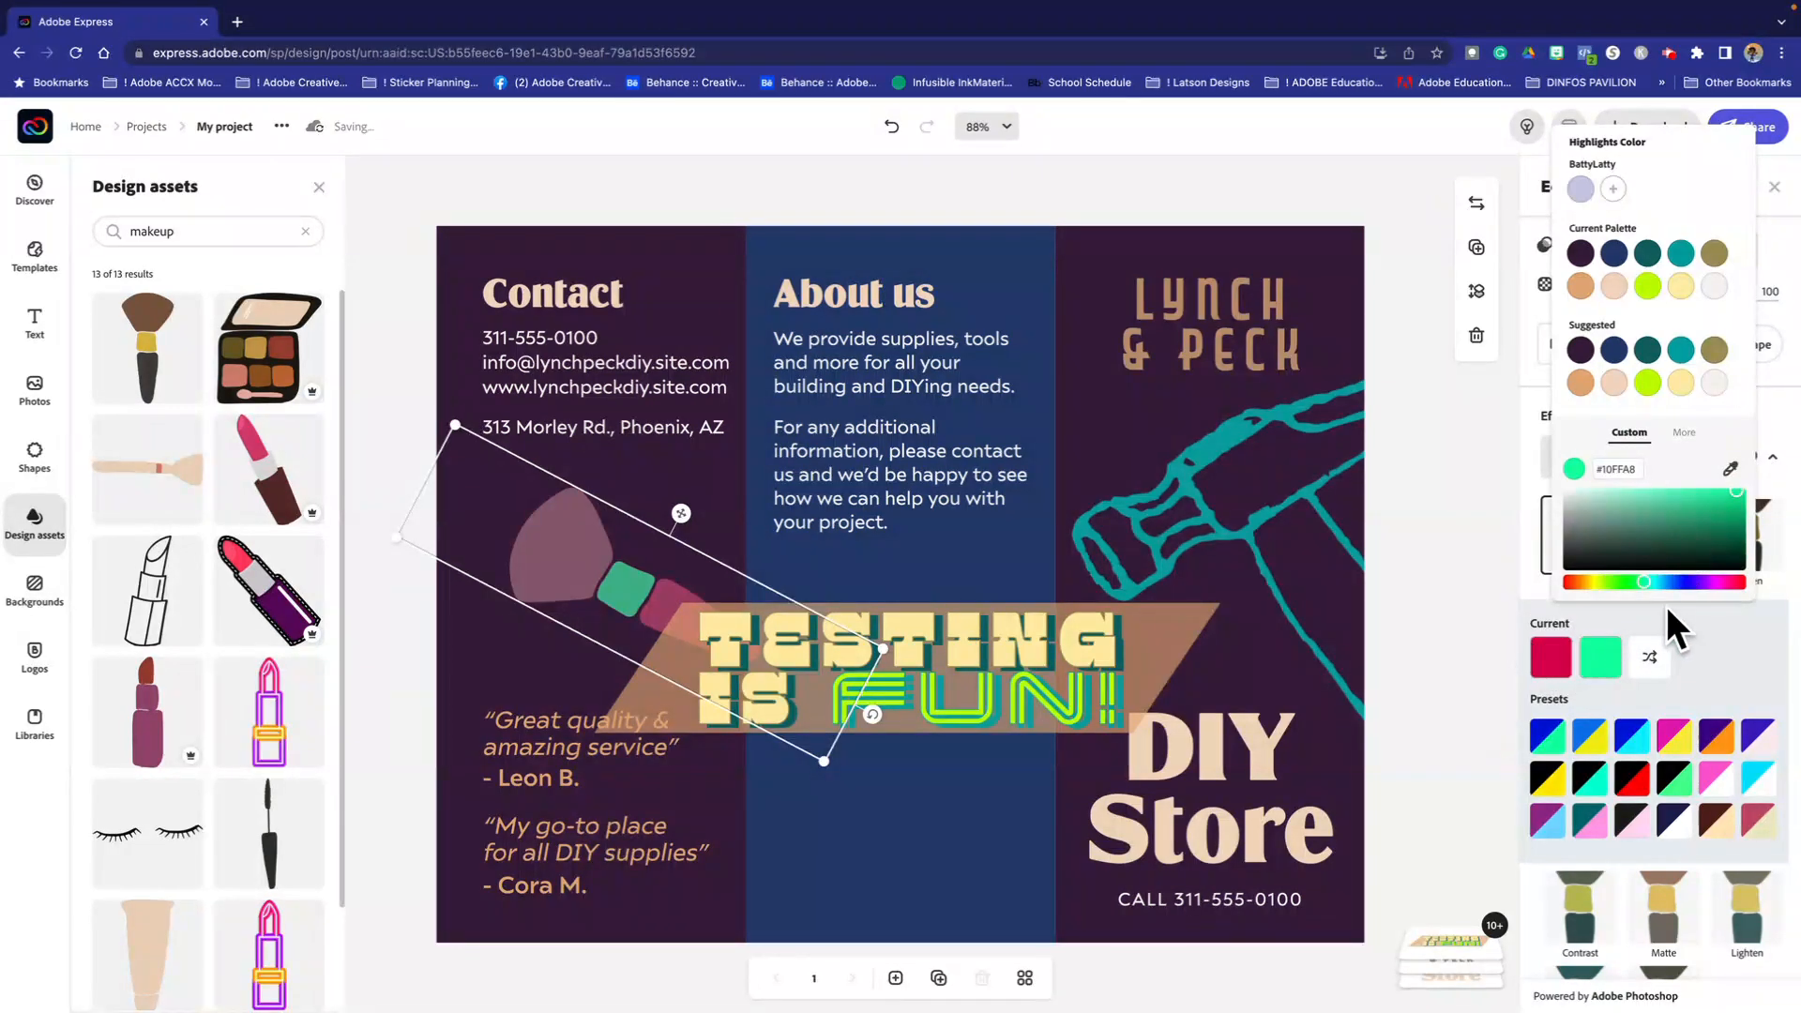
left_click(1731, 469)
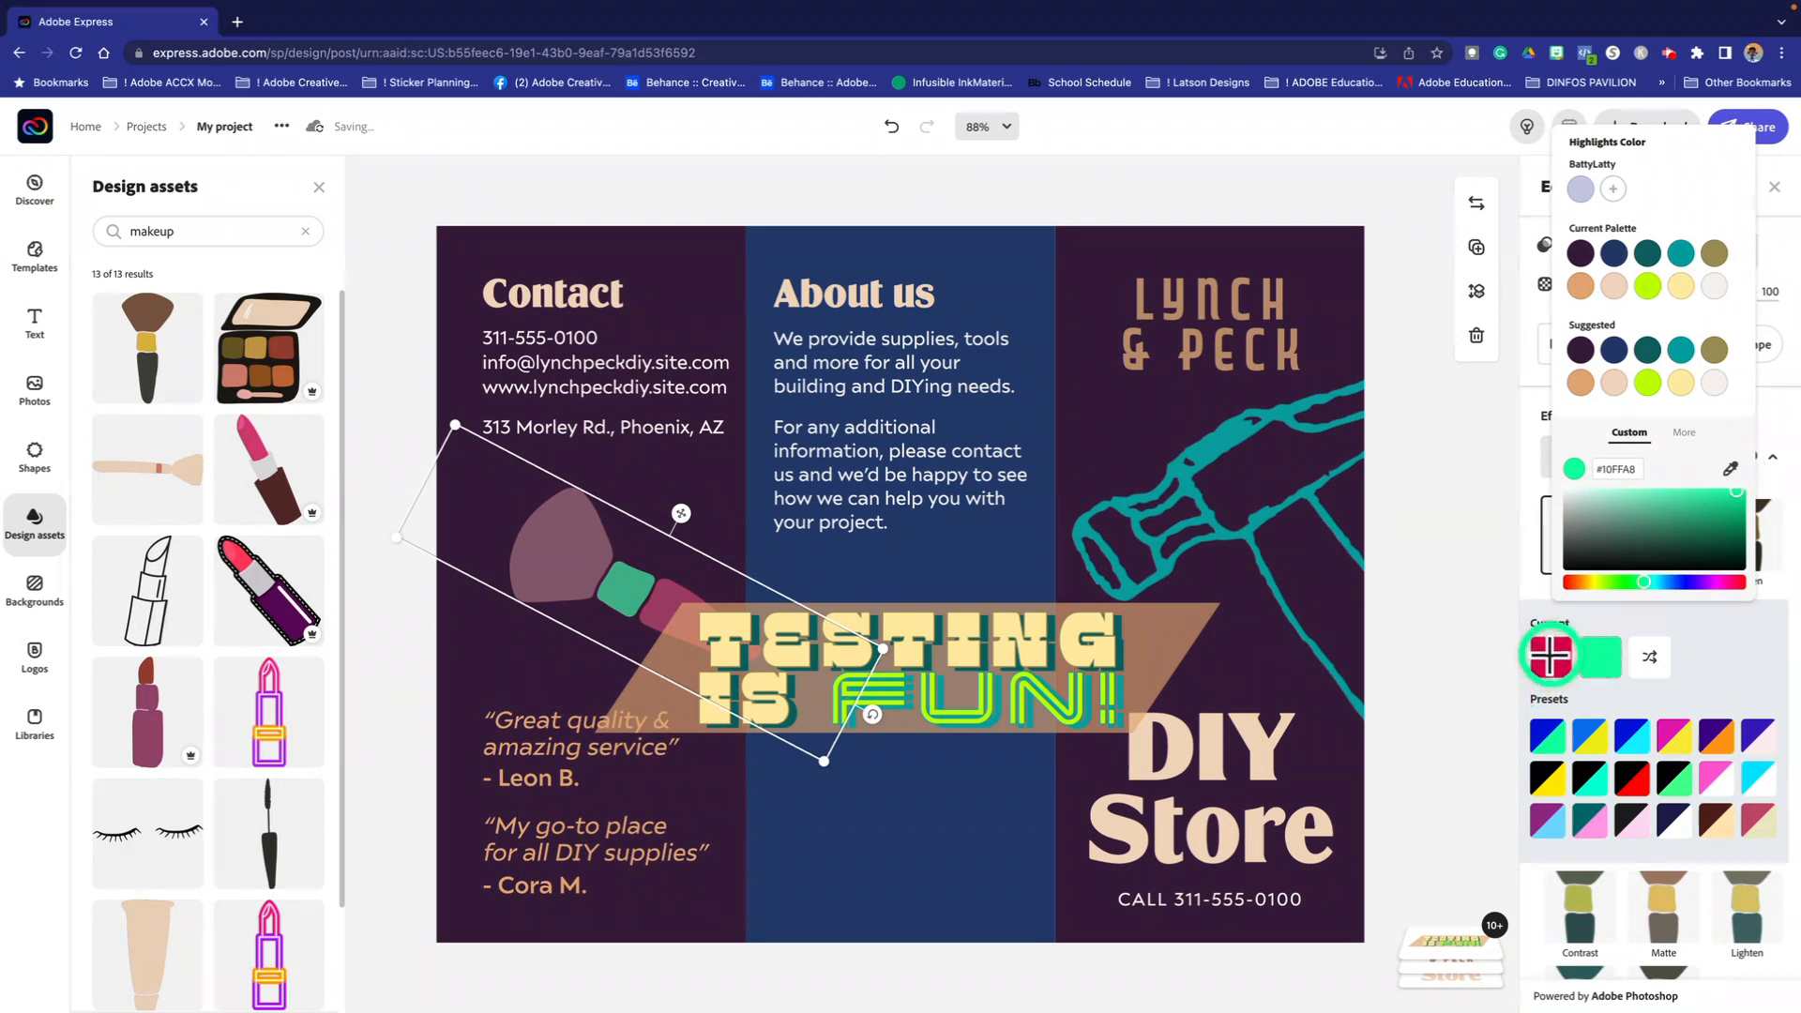
left_click(673, 608)
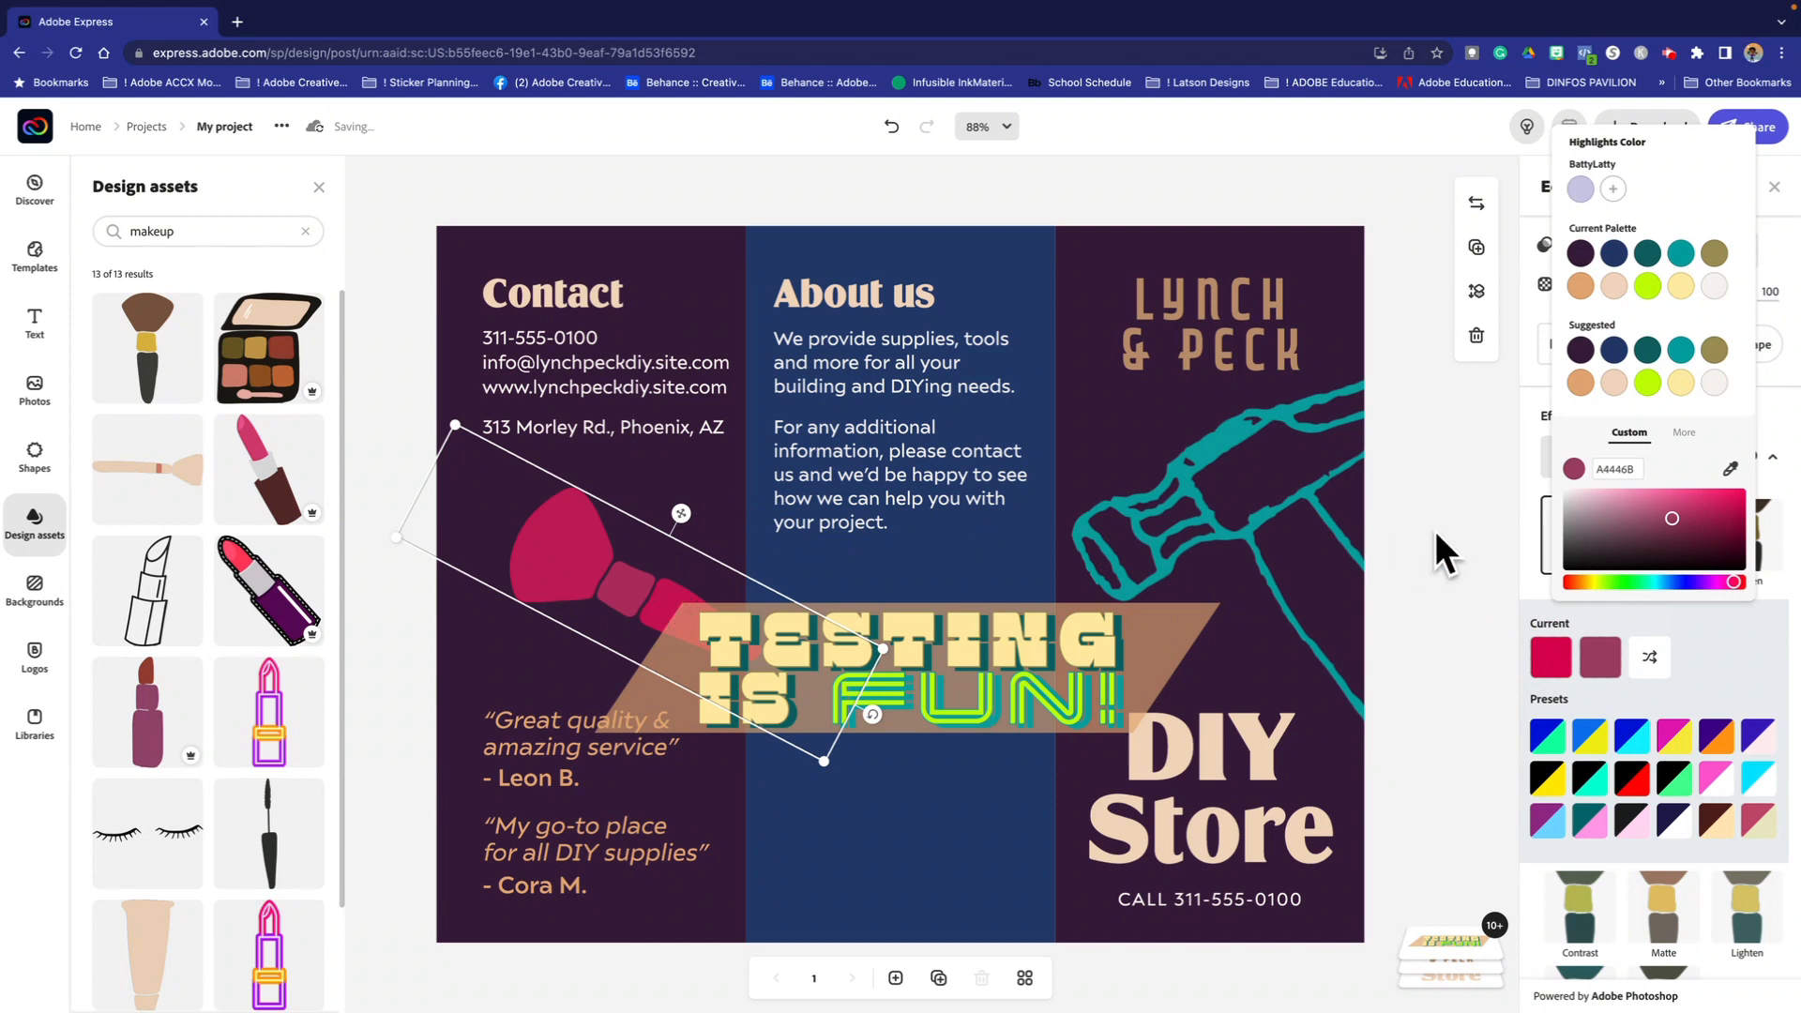
left_click(1728, 641)
Step: Copy the Duotone shadows color's hex code and set the highlights color to the same #DA0055
left_click(1551, 658)
left_click(1482, 579)
left_click(1602, 657)
left_click_drag(1615, 462, 1628, 469)
key("Return")
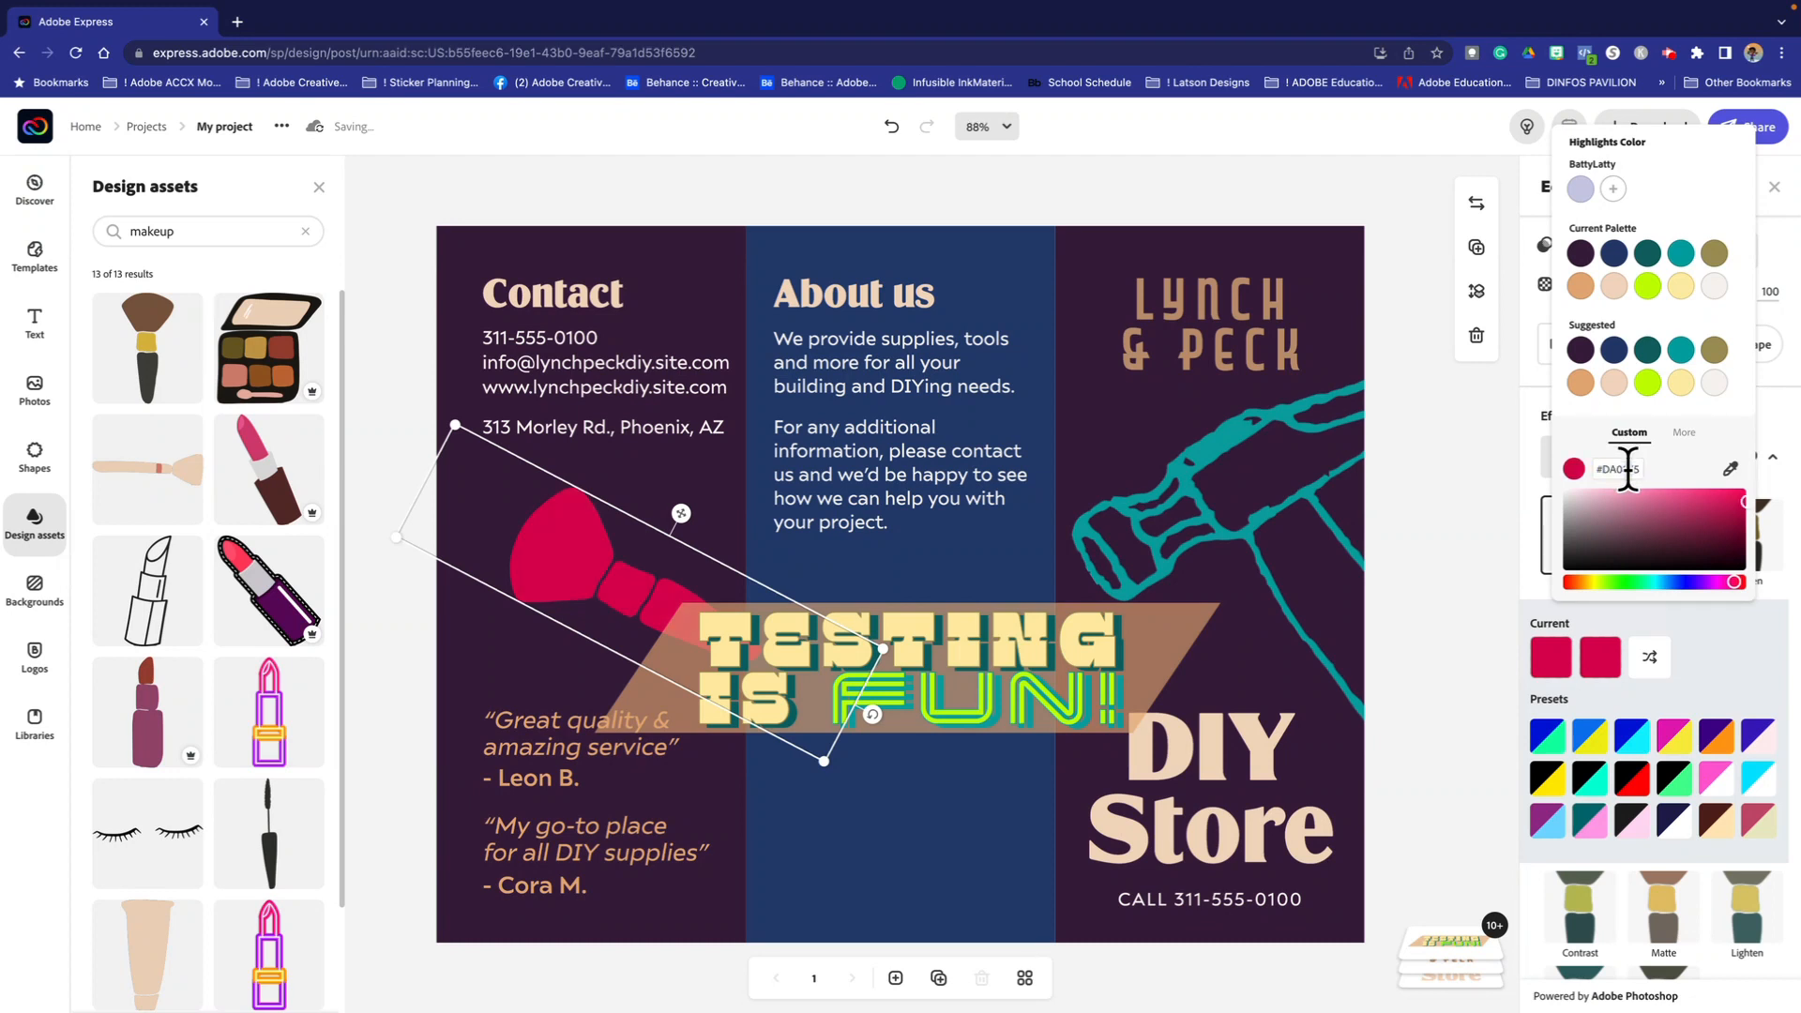
left_click(1472, 414)
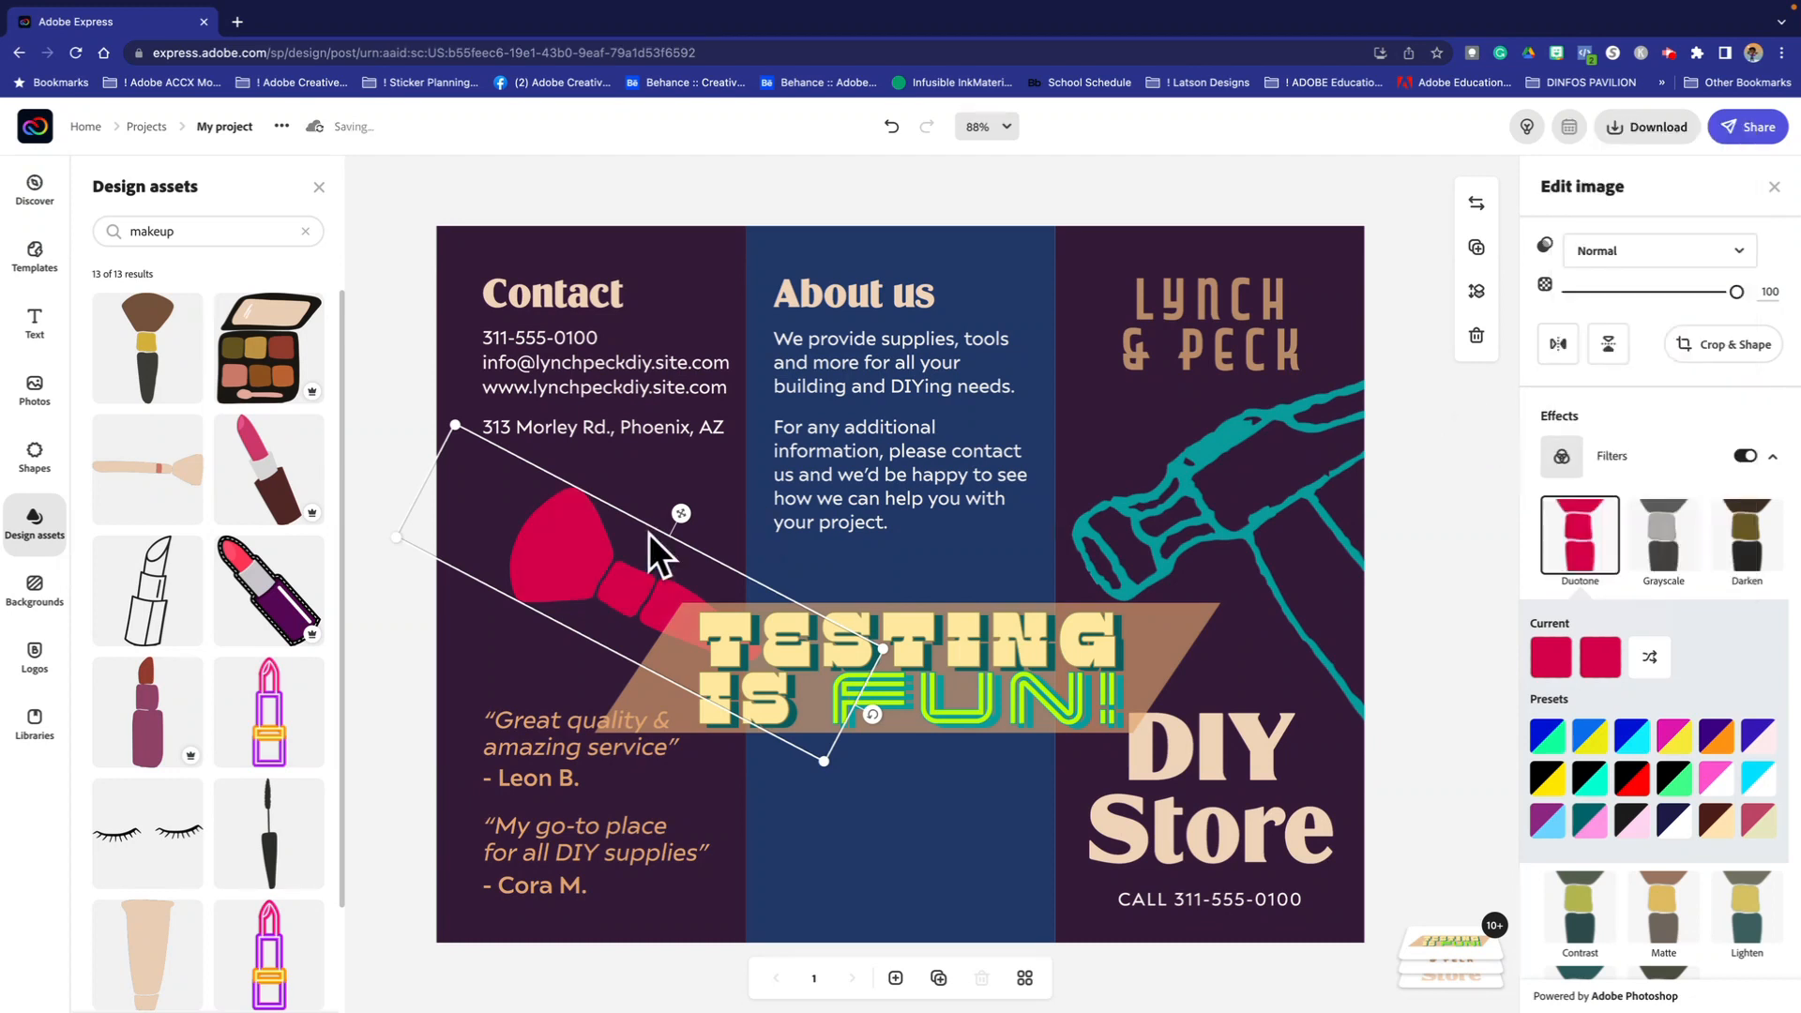
Step: Reposition the crimson makeup brush higher in the Contact panel so its bristles sit just below the address line
mouse_move(593, 555)
left_mouse_down()
mouse_move(615, 466)
mouse_move(627, 491)
mouse_move(594, 531)
left_mouse_up()
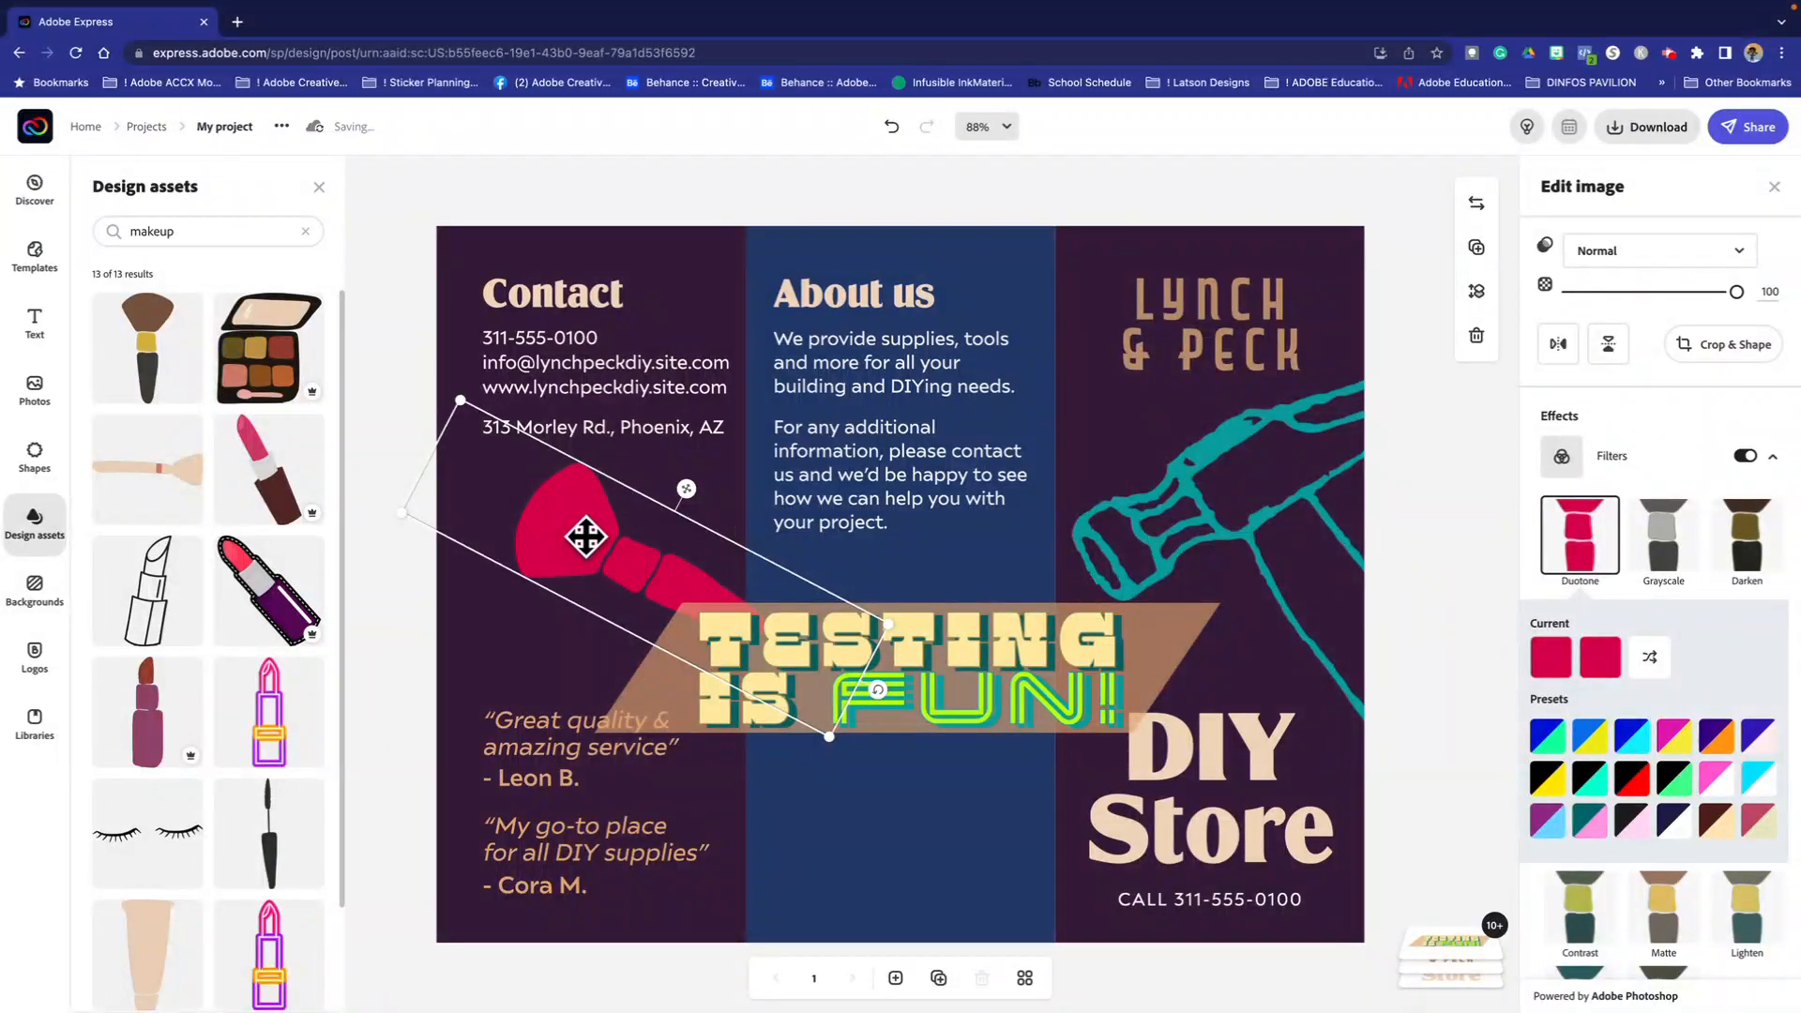
left_click_drag(585, 536, 575, 575)
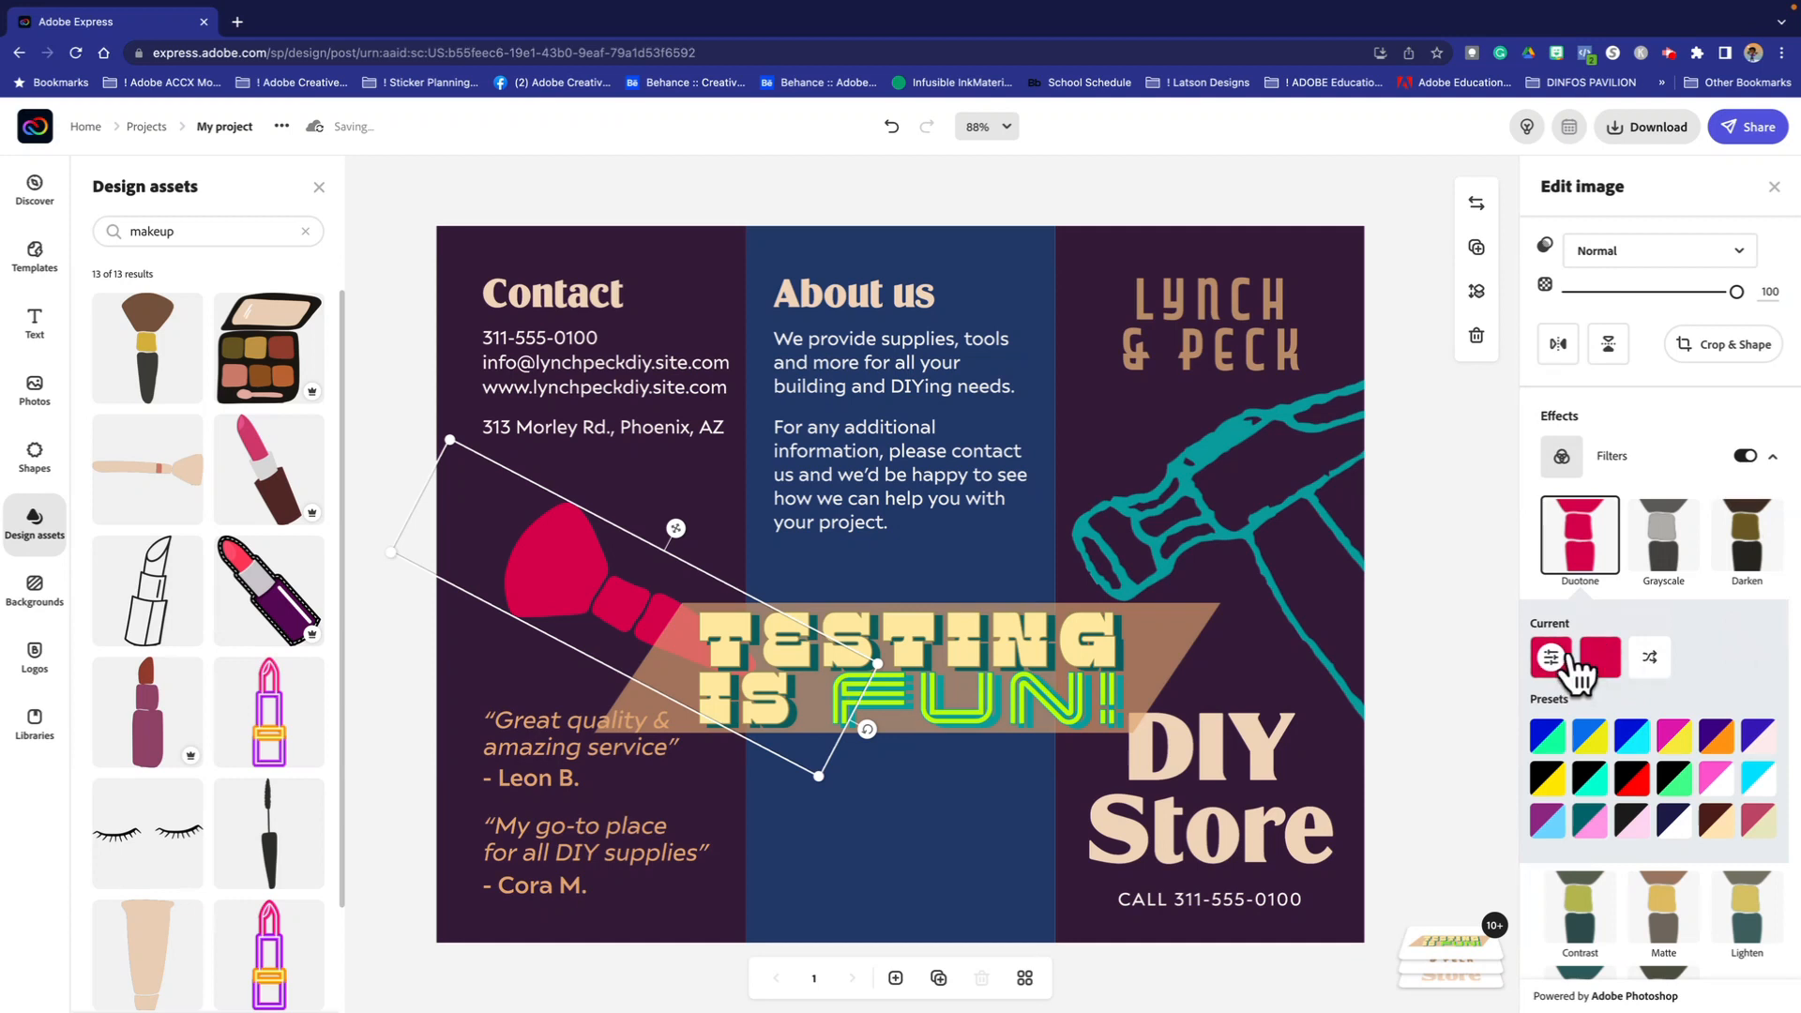
scroll(1576, 671, "down", 2)
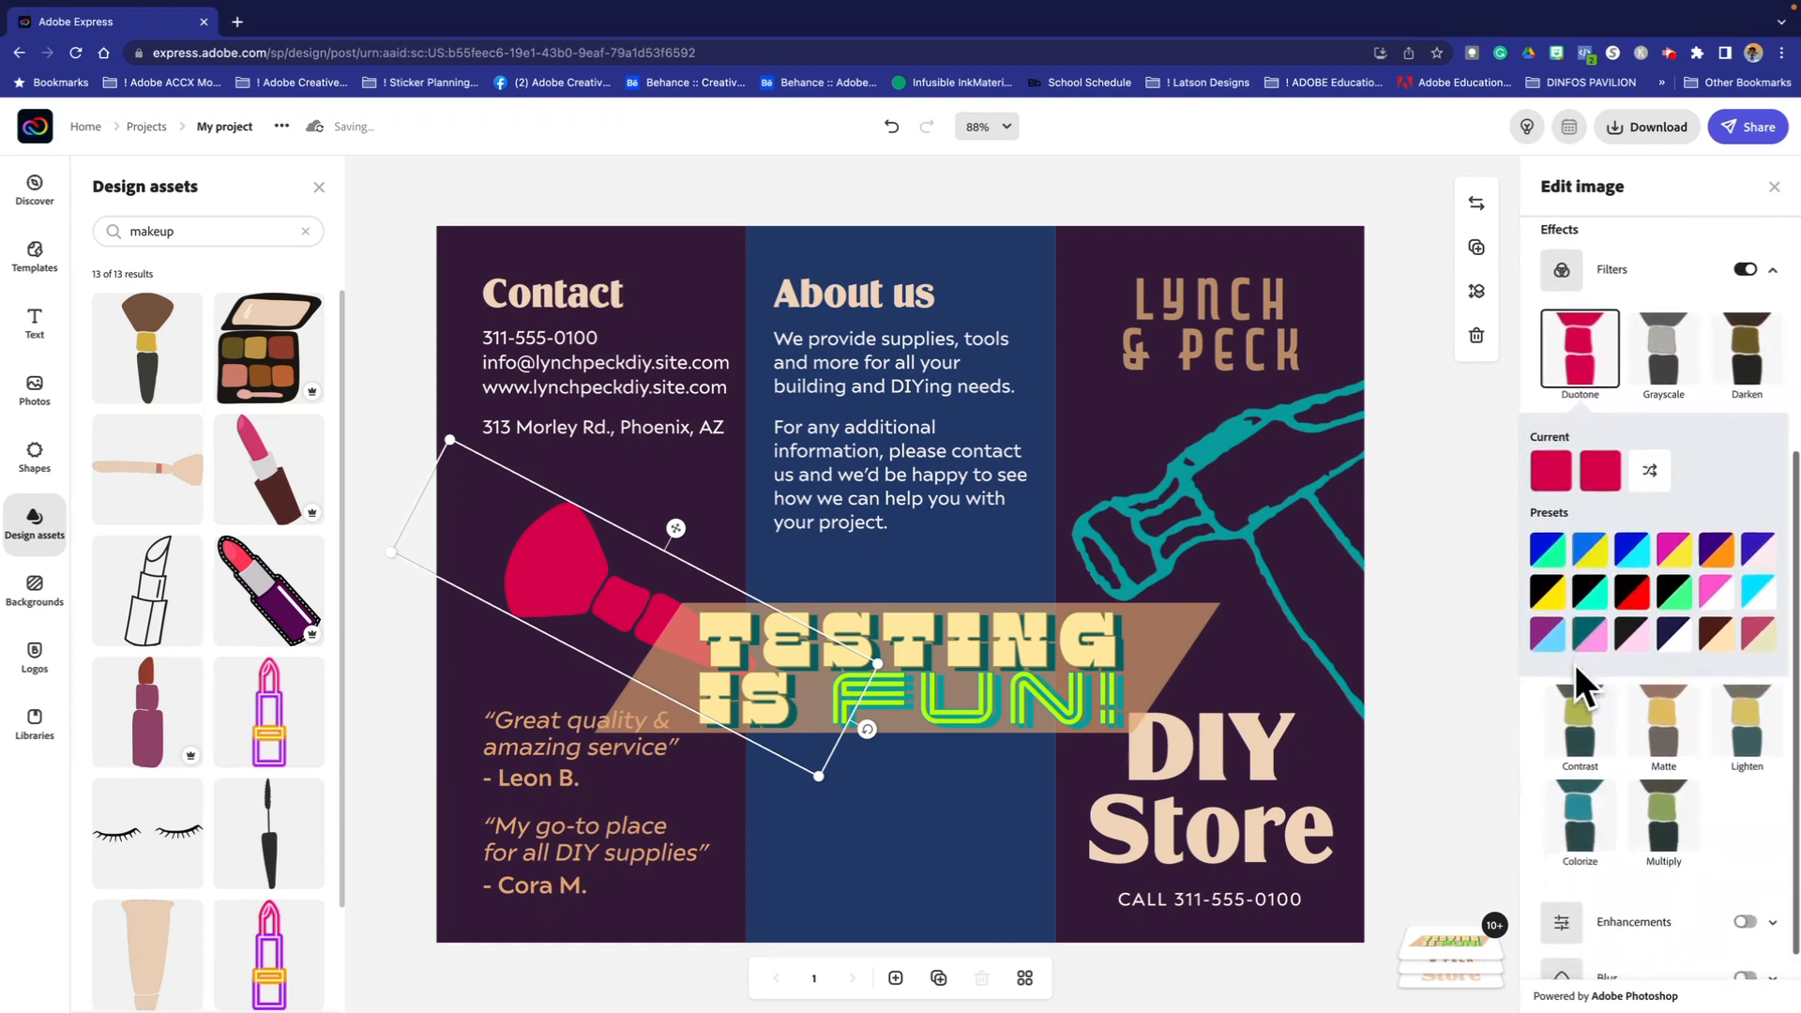
scroll(1574, 664, "down", 1)
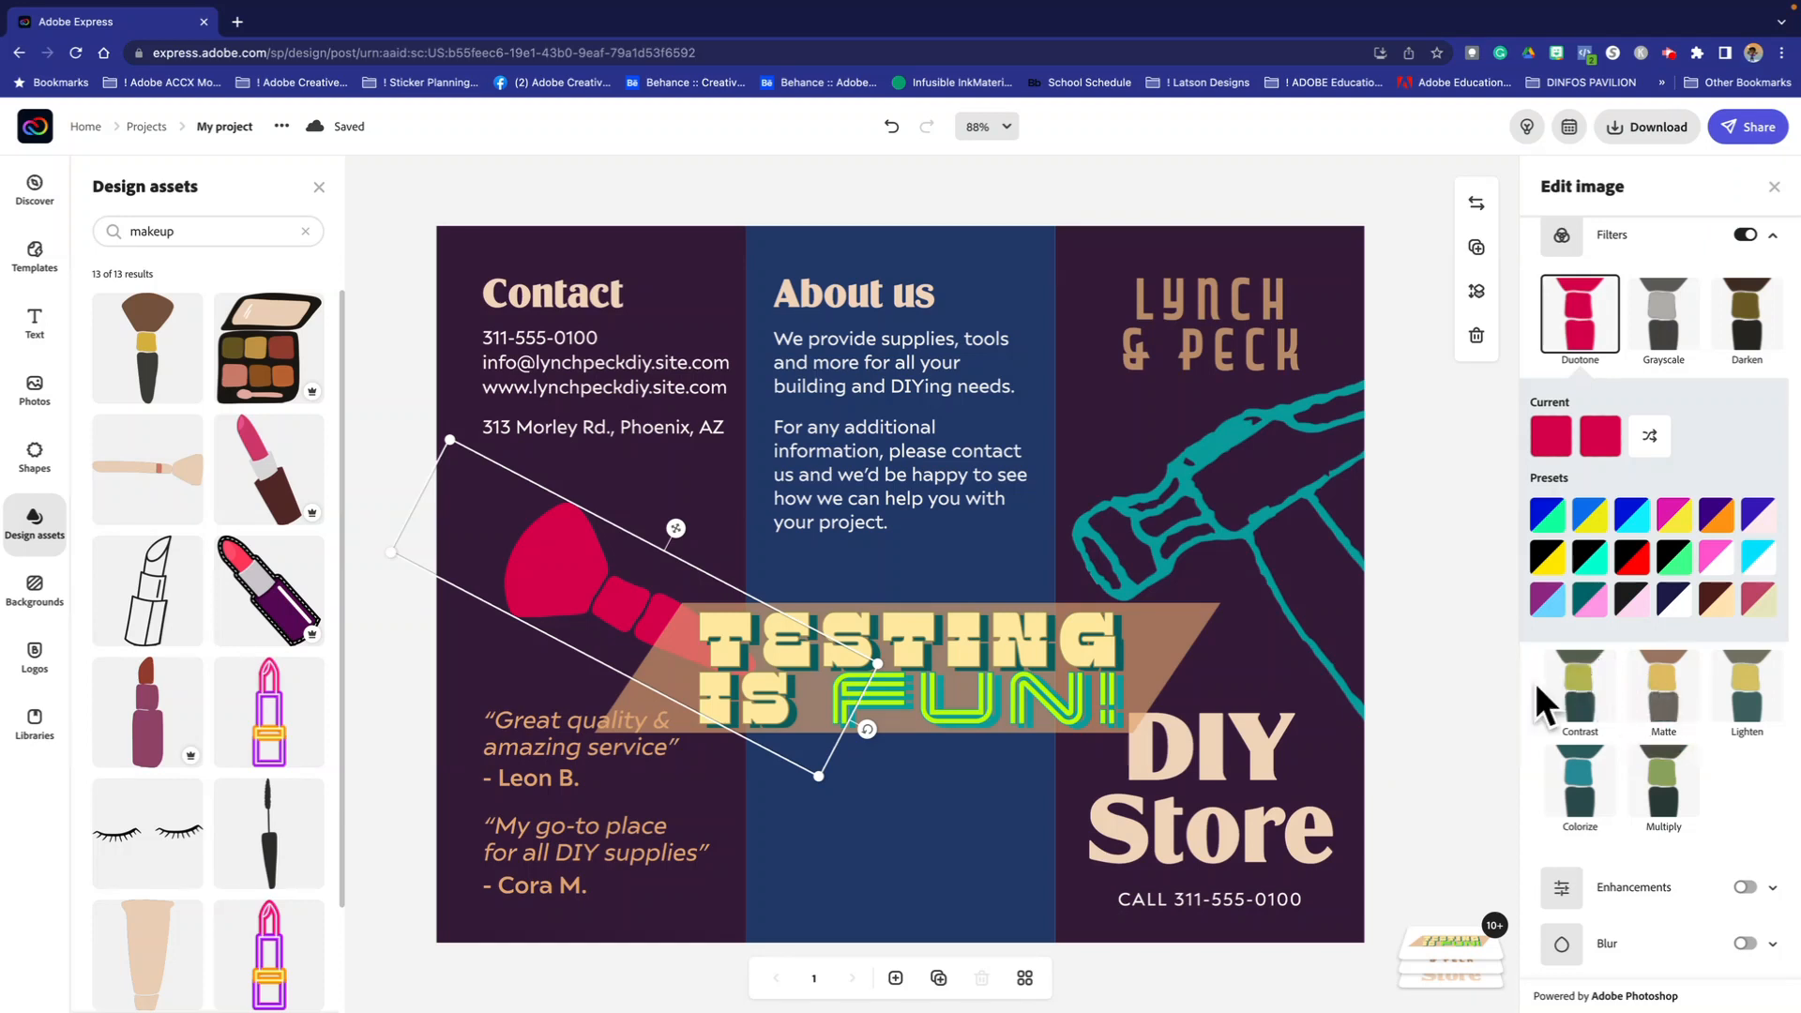
left_click_drag(526, 587, 530, 528)
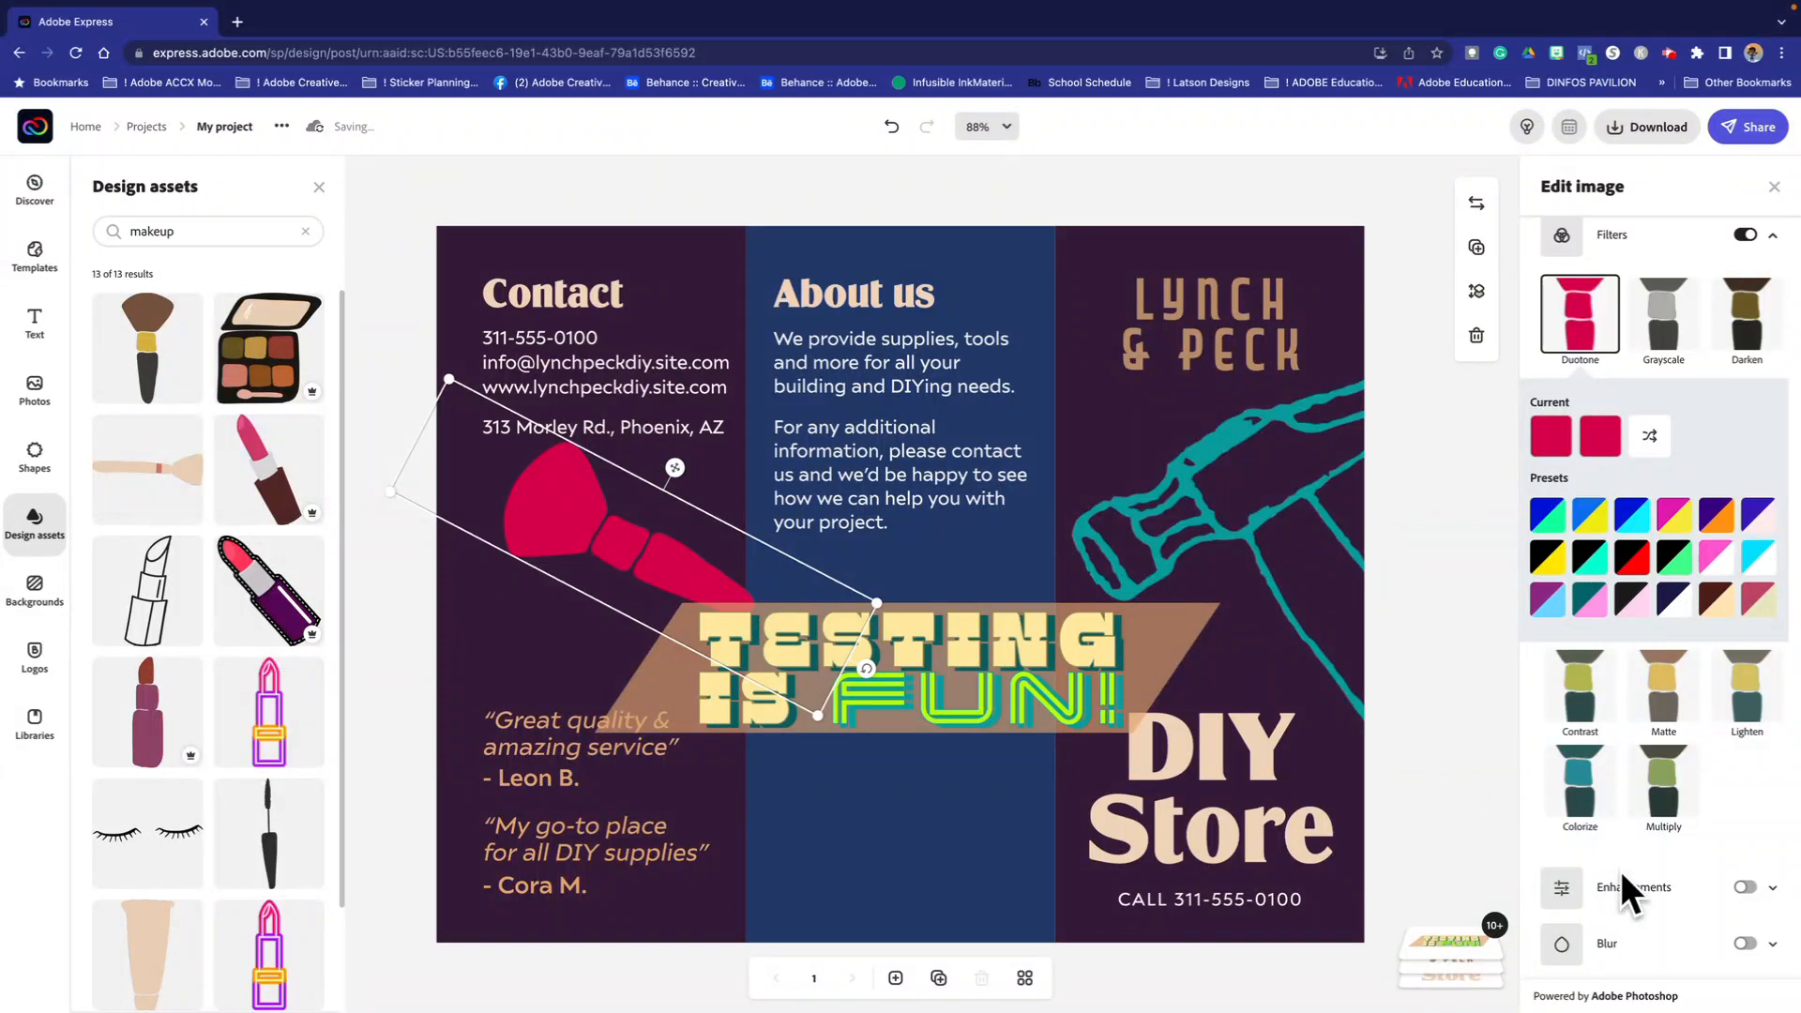
Step: Turn on the makeup brush's enhancements with contrast 30 and its blur, try blur 1, and set the blur back to 5
left_click(1745, 887)
scroll(1560, 892, "down", 5)
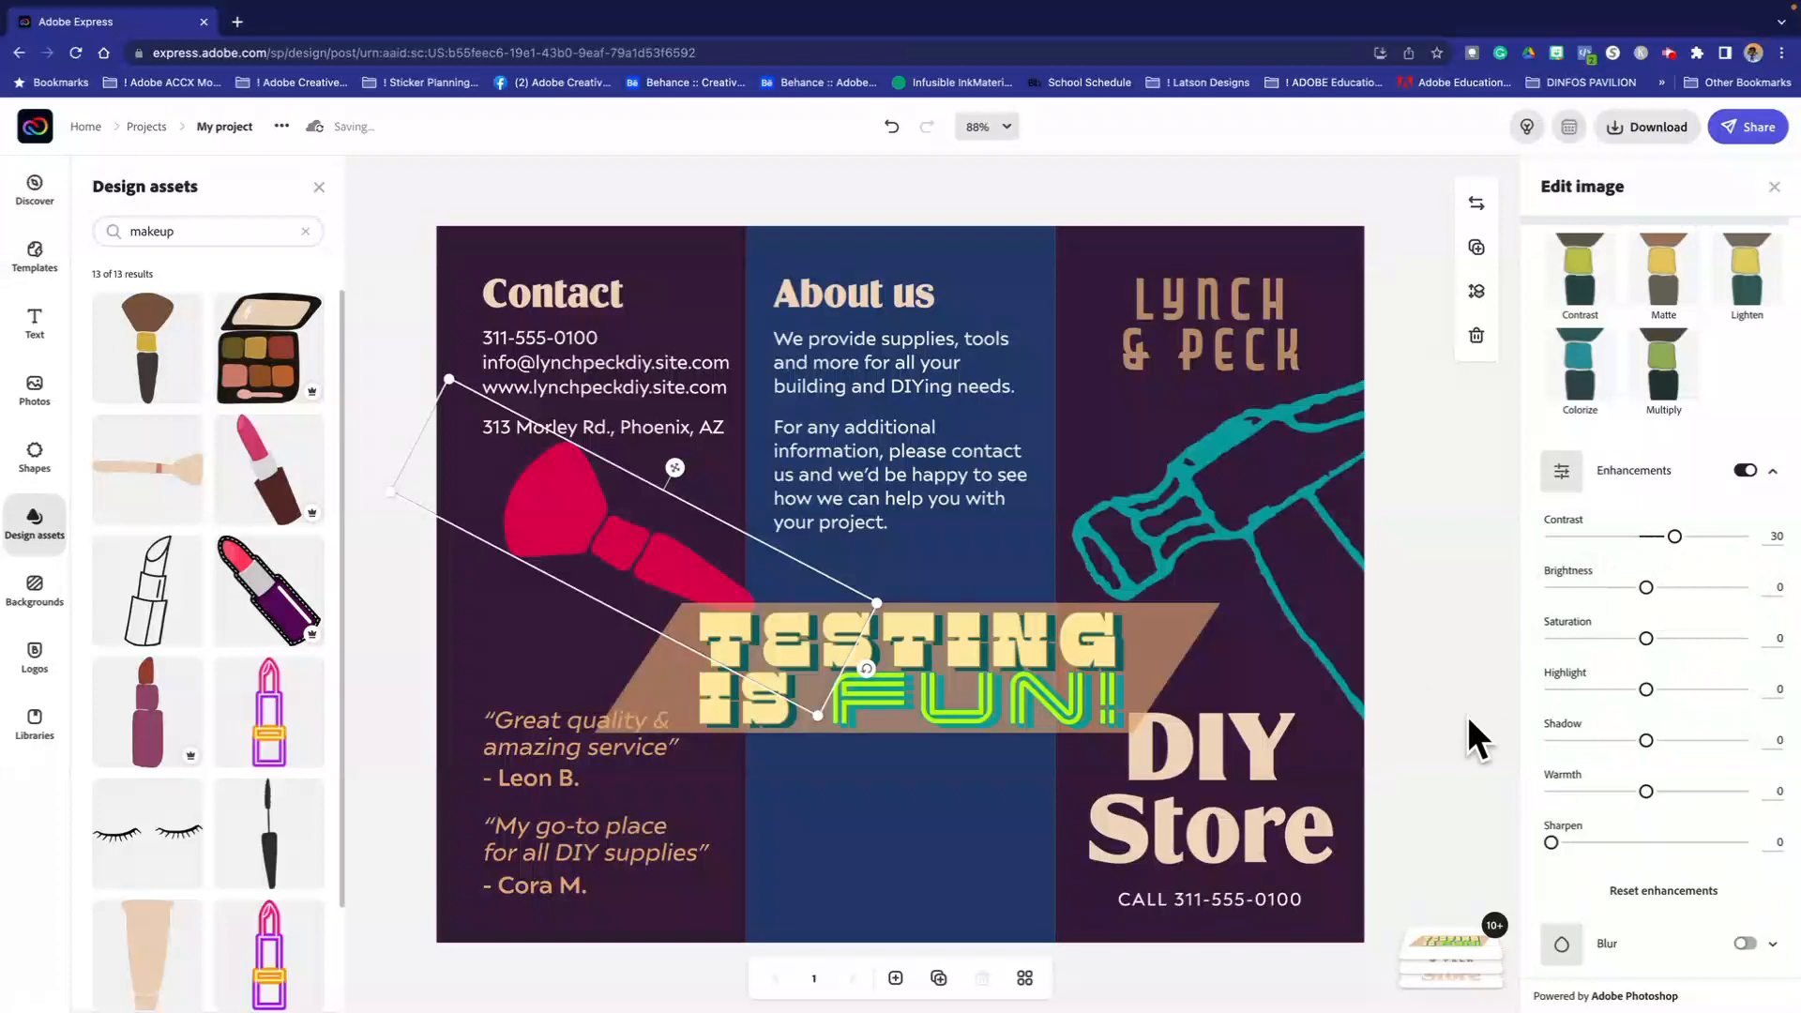
left_click(1562, 945)
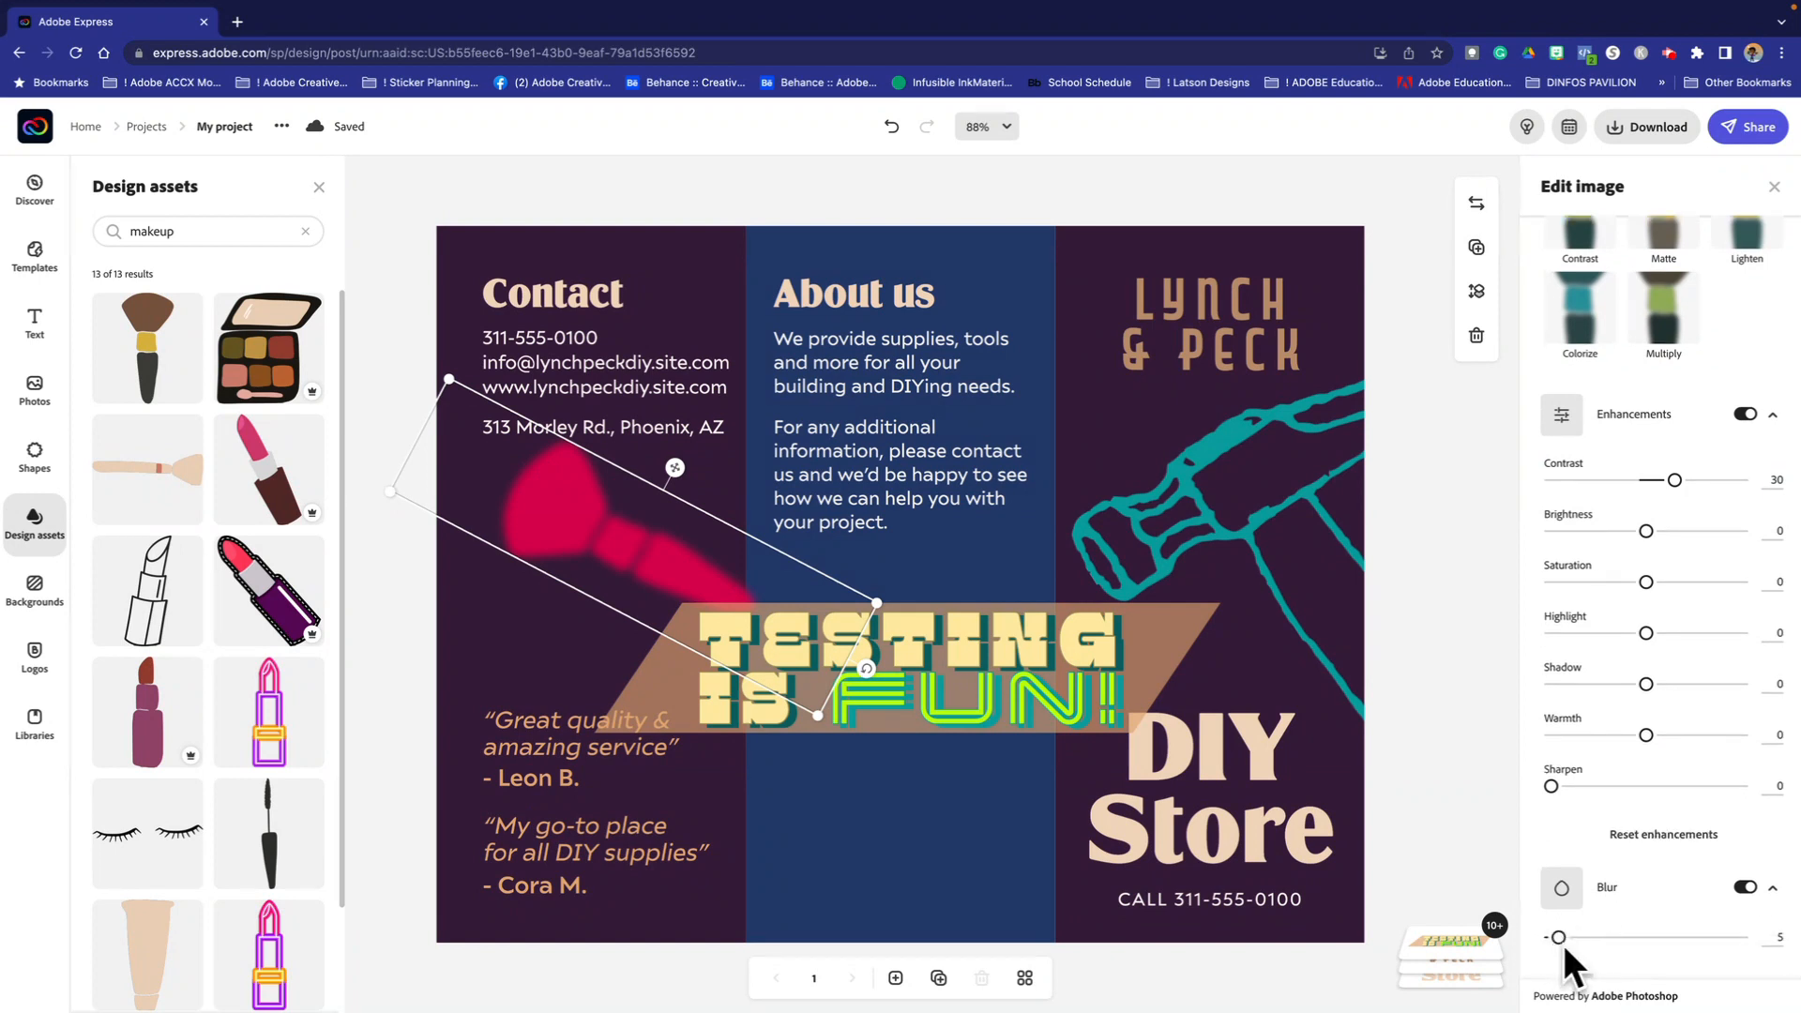
mouse_move(1560, 936)
left_mouse_down()
mouse_move(1745, 939)
mouse_move(1551, 937)
left_mouse_up()
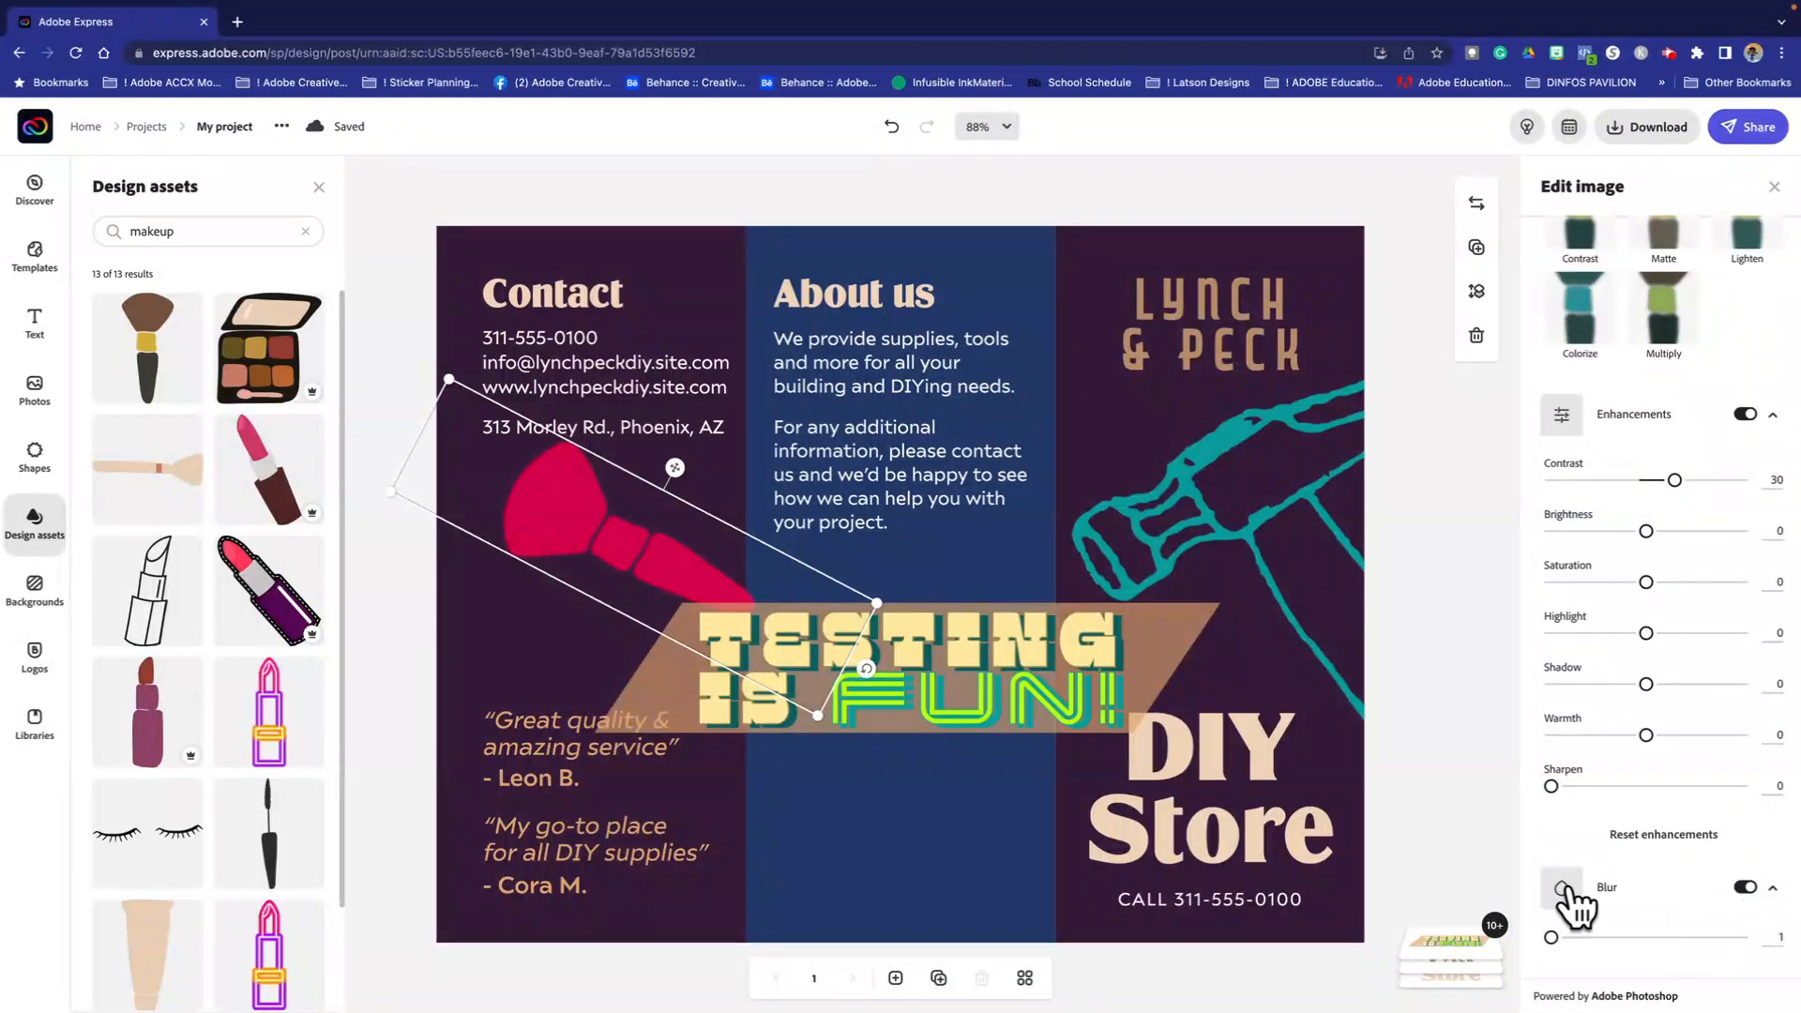
left_click_drag(1551, 937, 1558, 937)
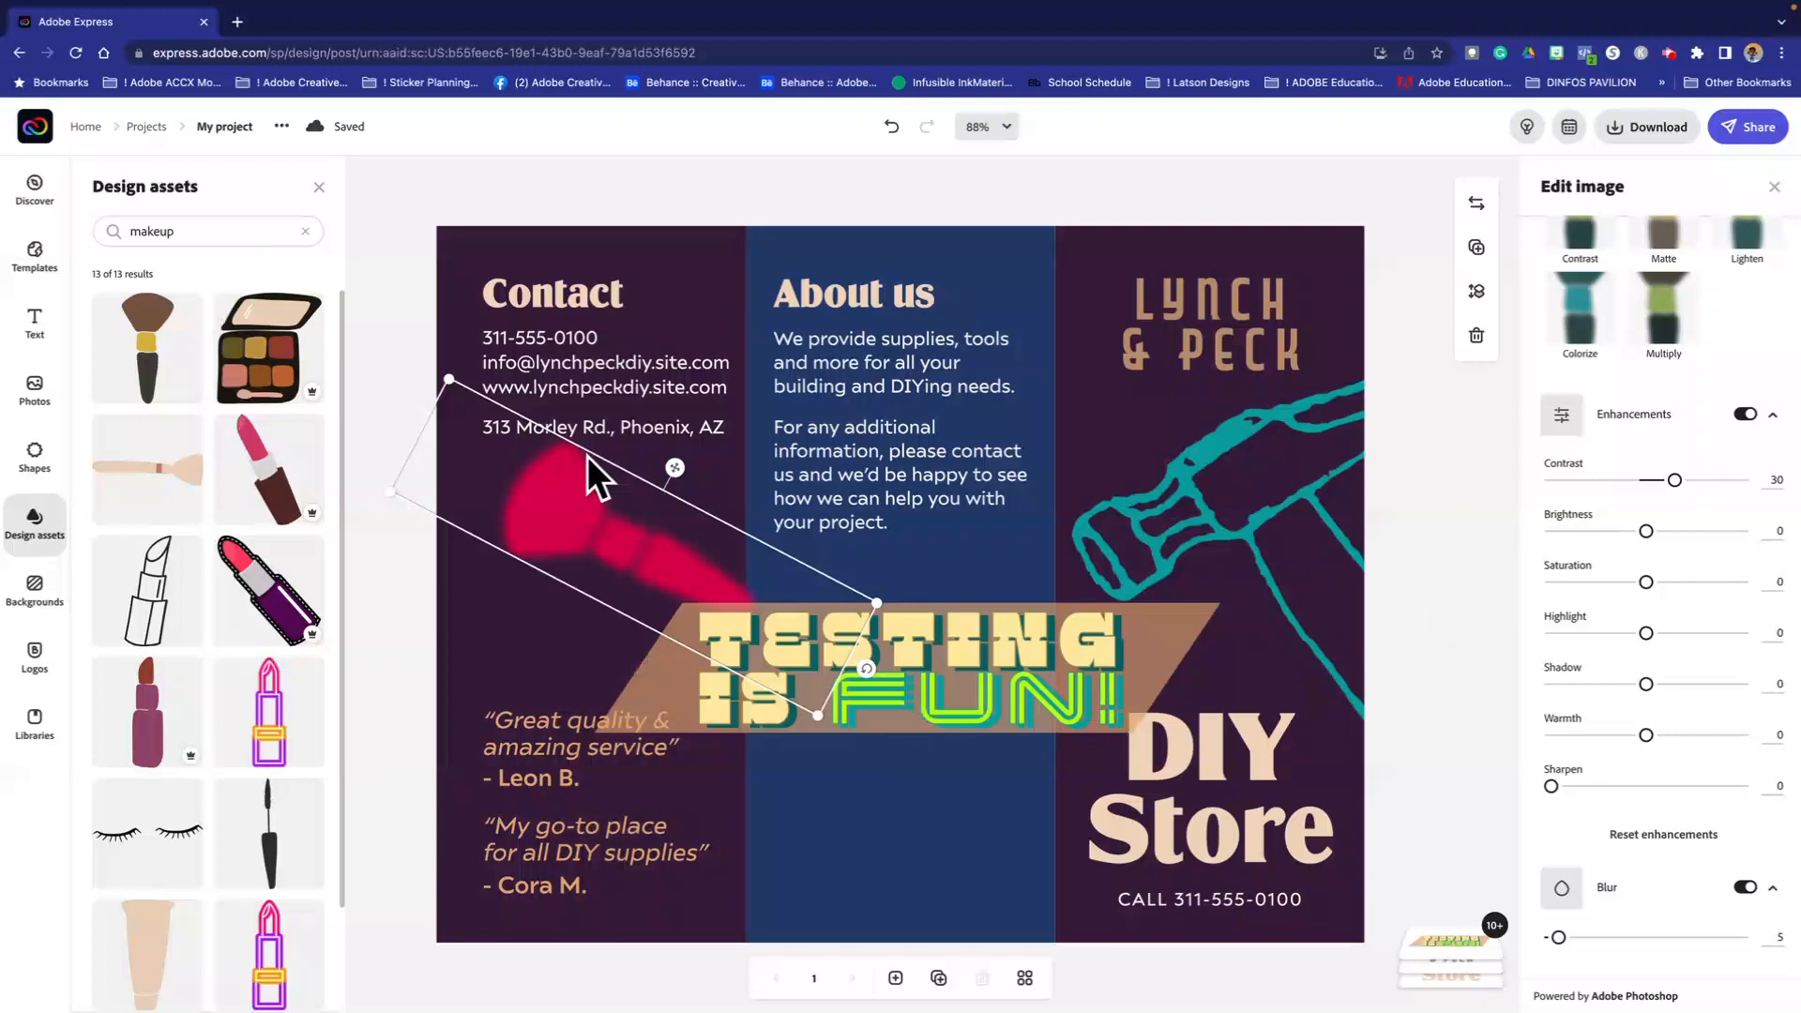
left_click(741, 169)
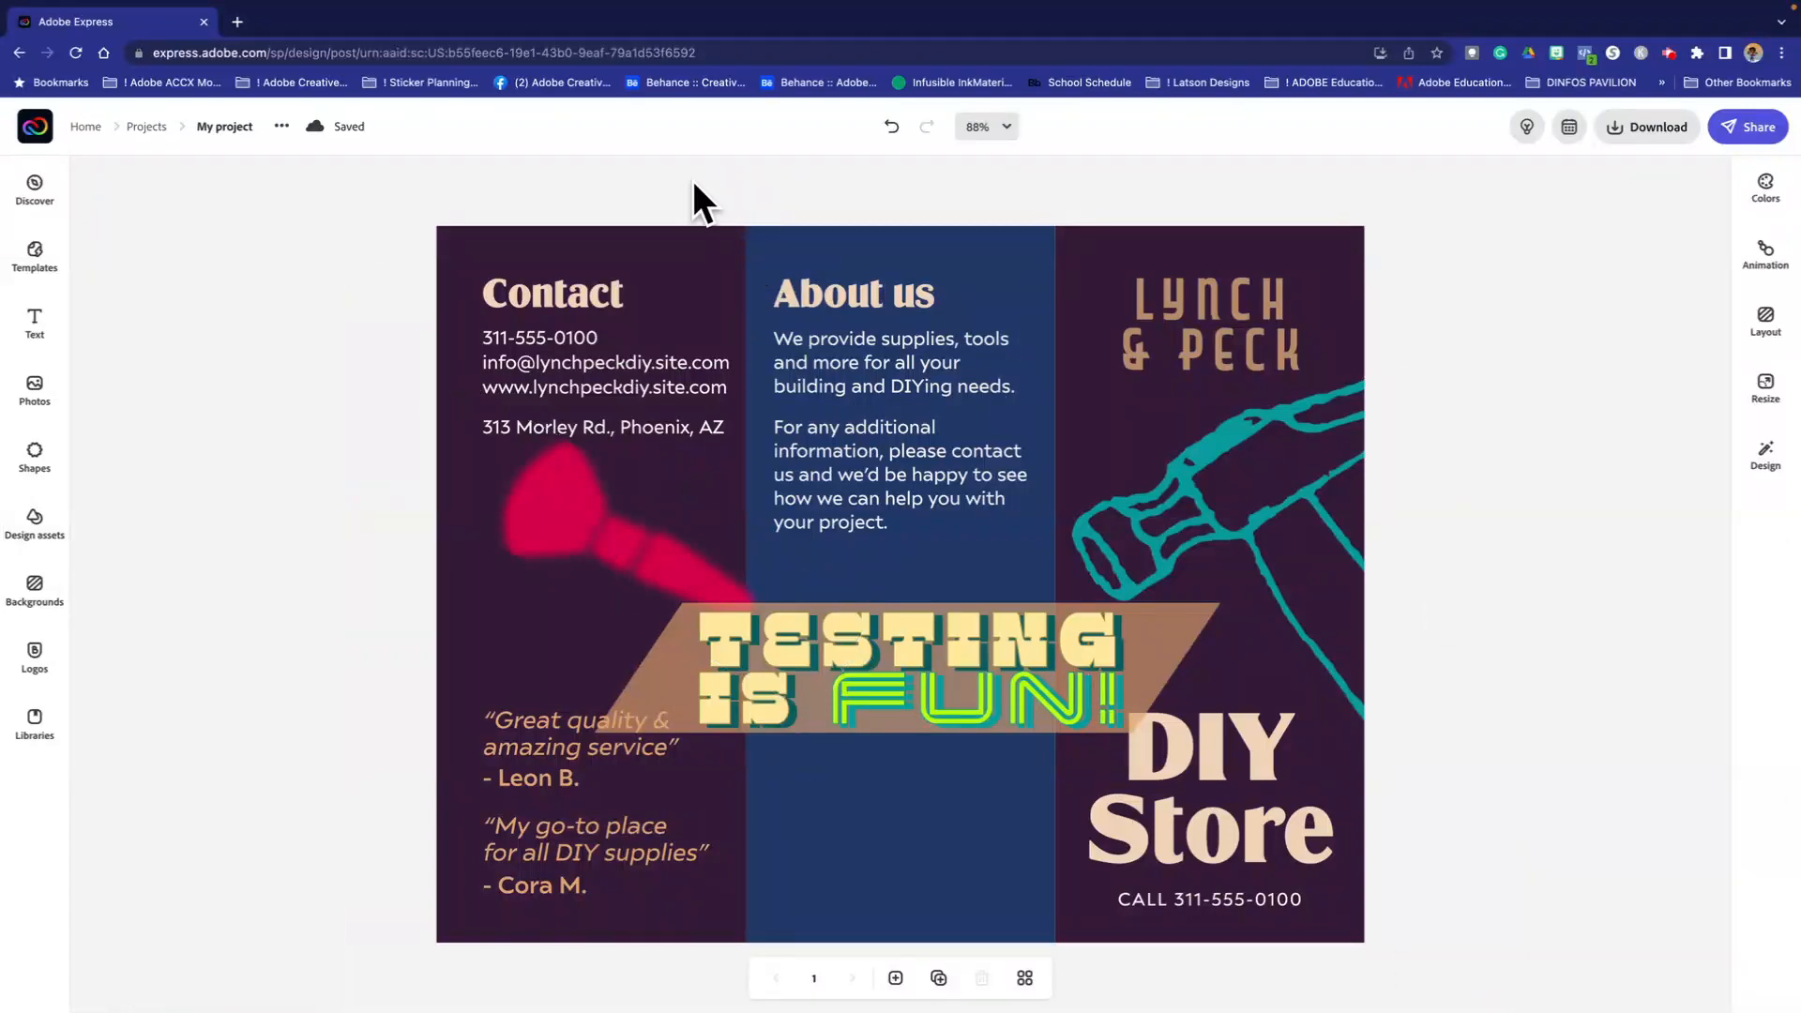
left_click(527, 525)
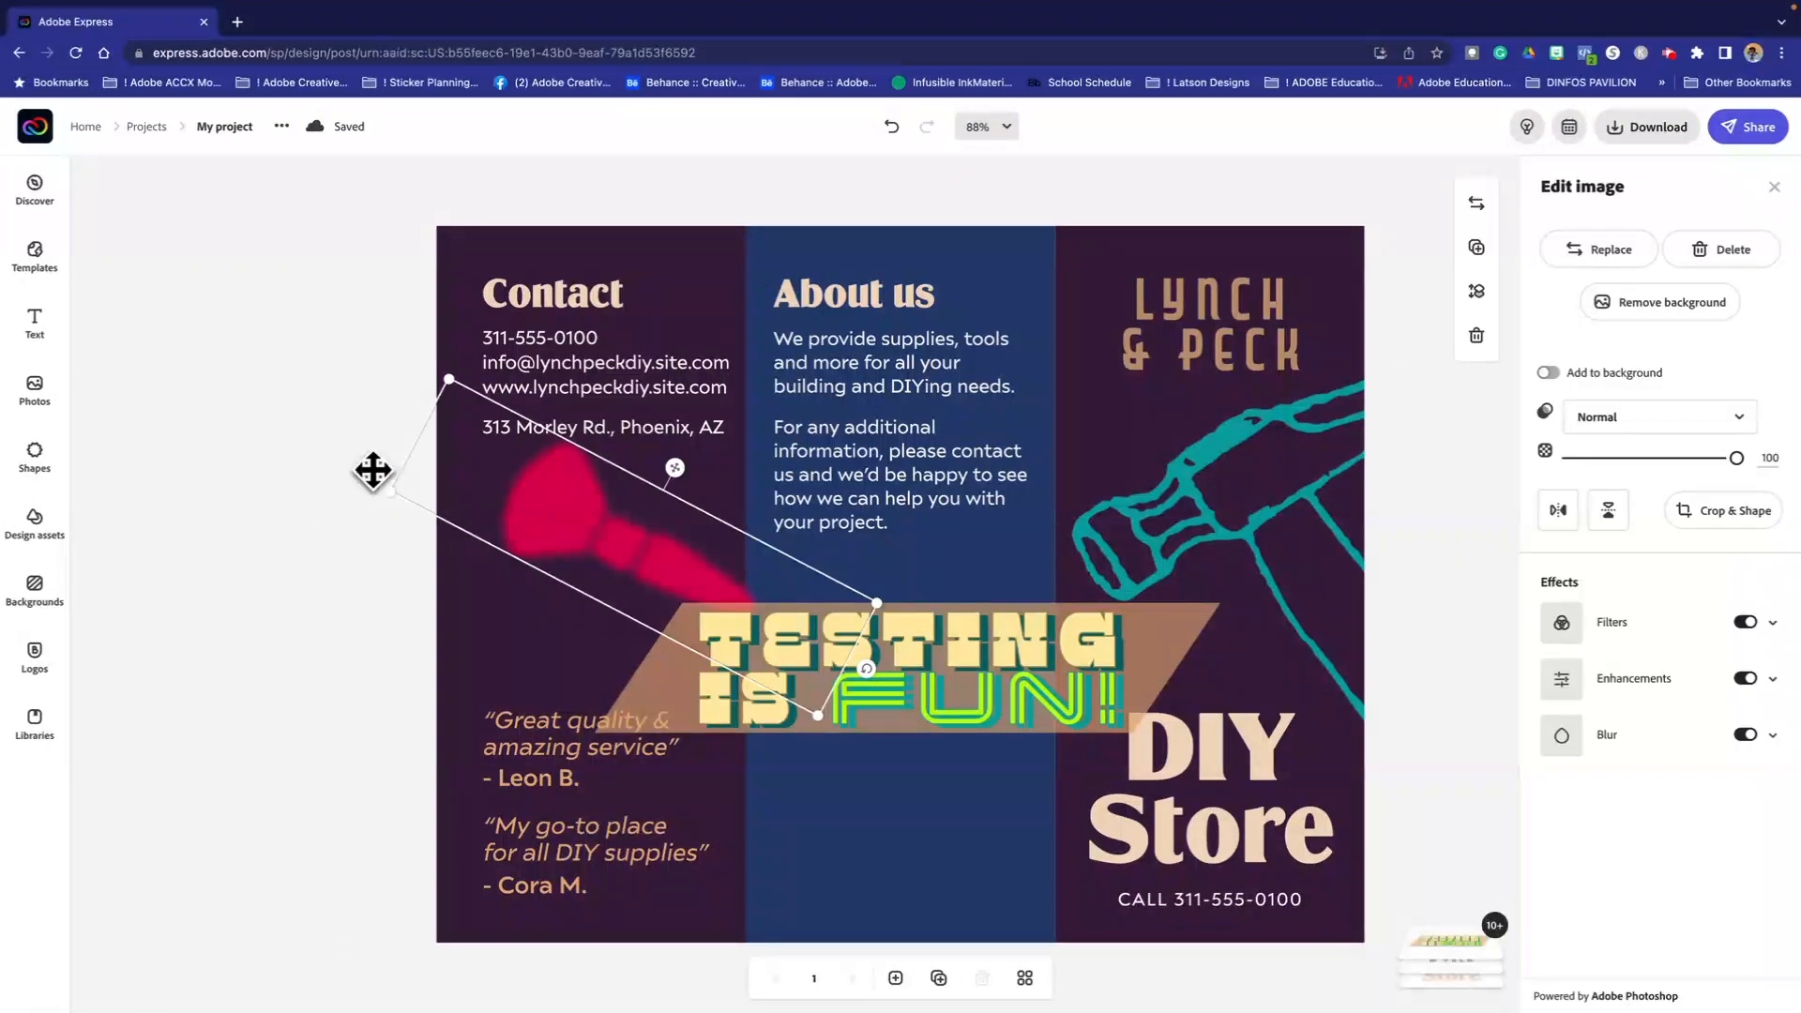
left_click(173, 417)
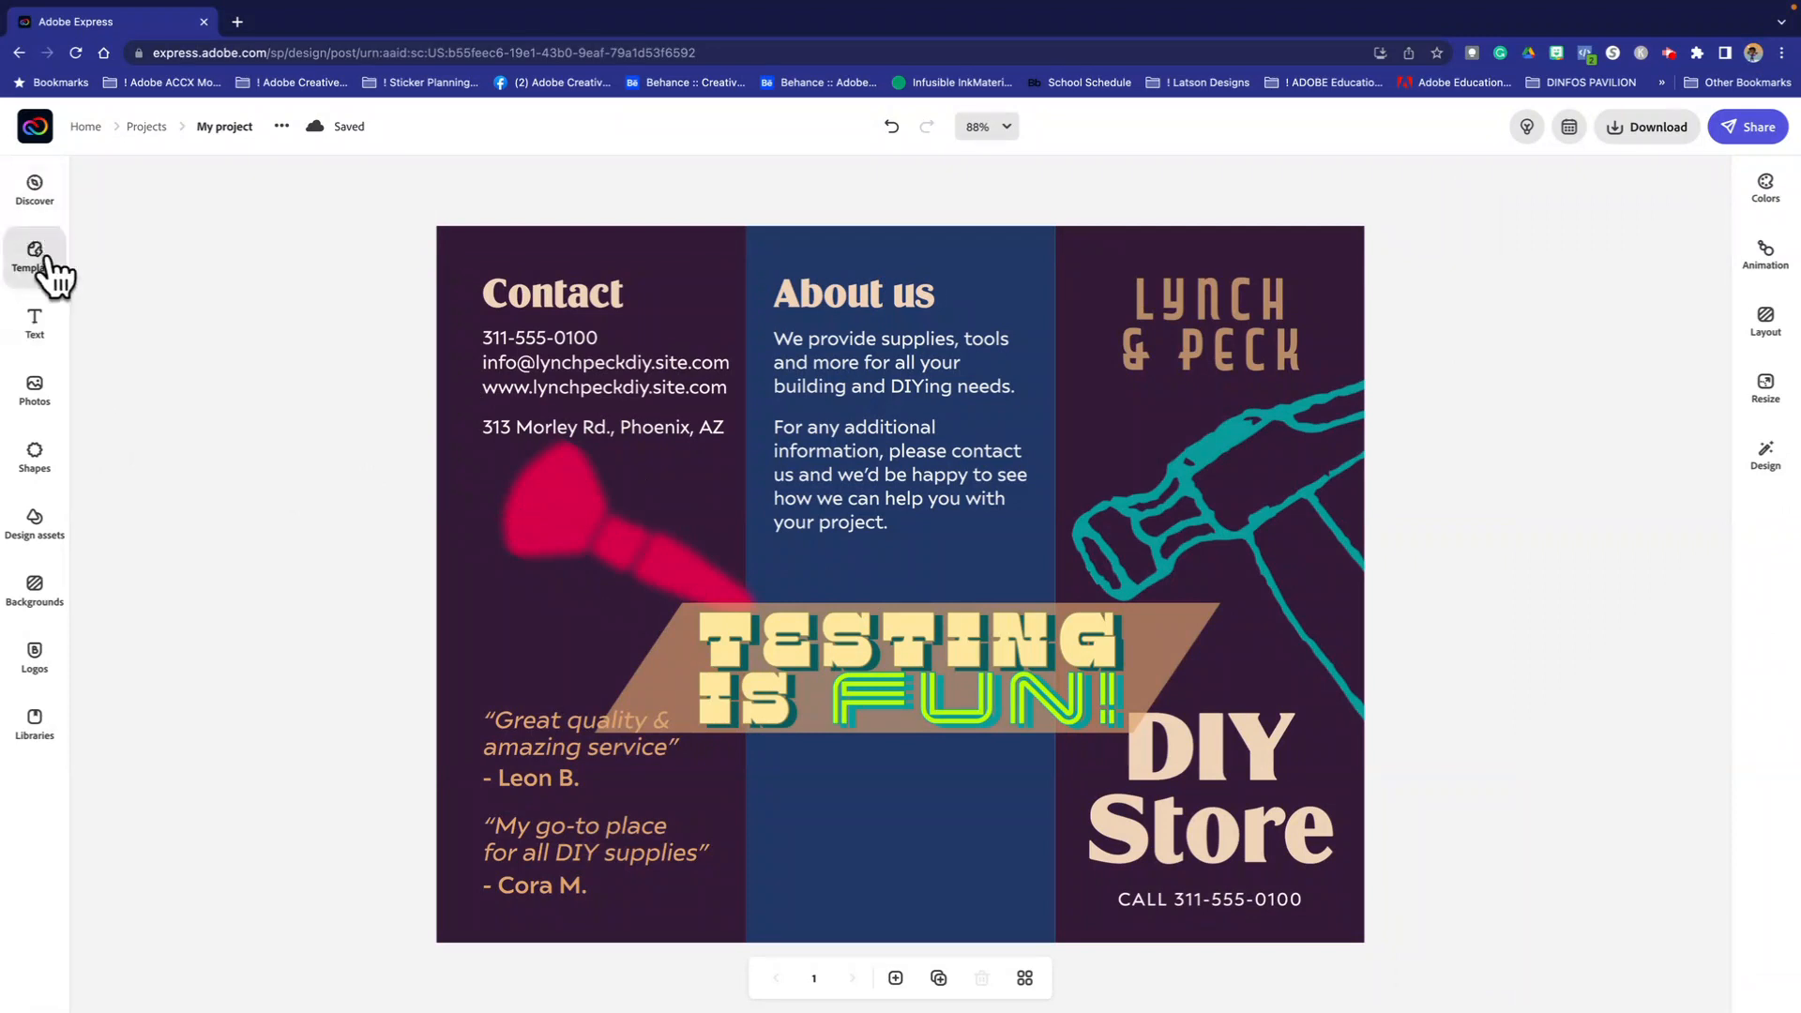
Step: Search the shapes for "make up", add the eye with eyebrow, and shift it slightly down toward the Contact panel
left_click(37, 457)
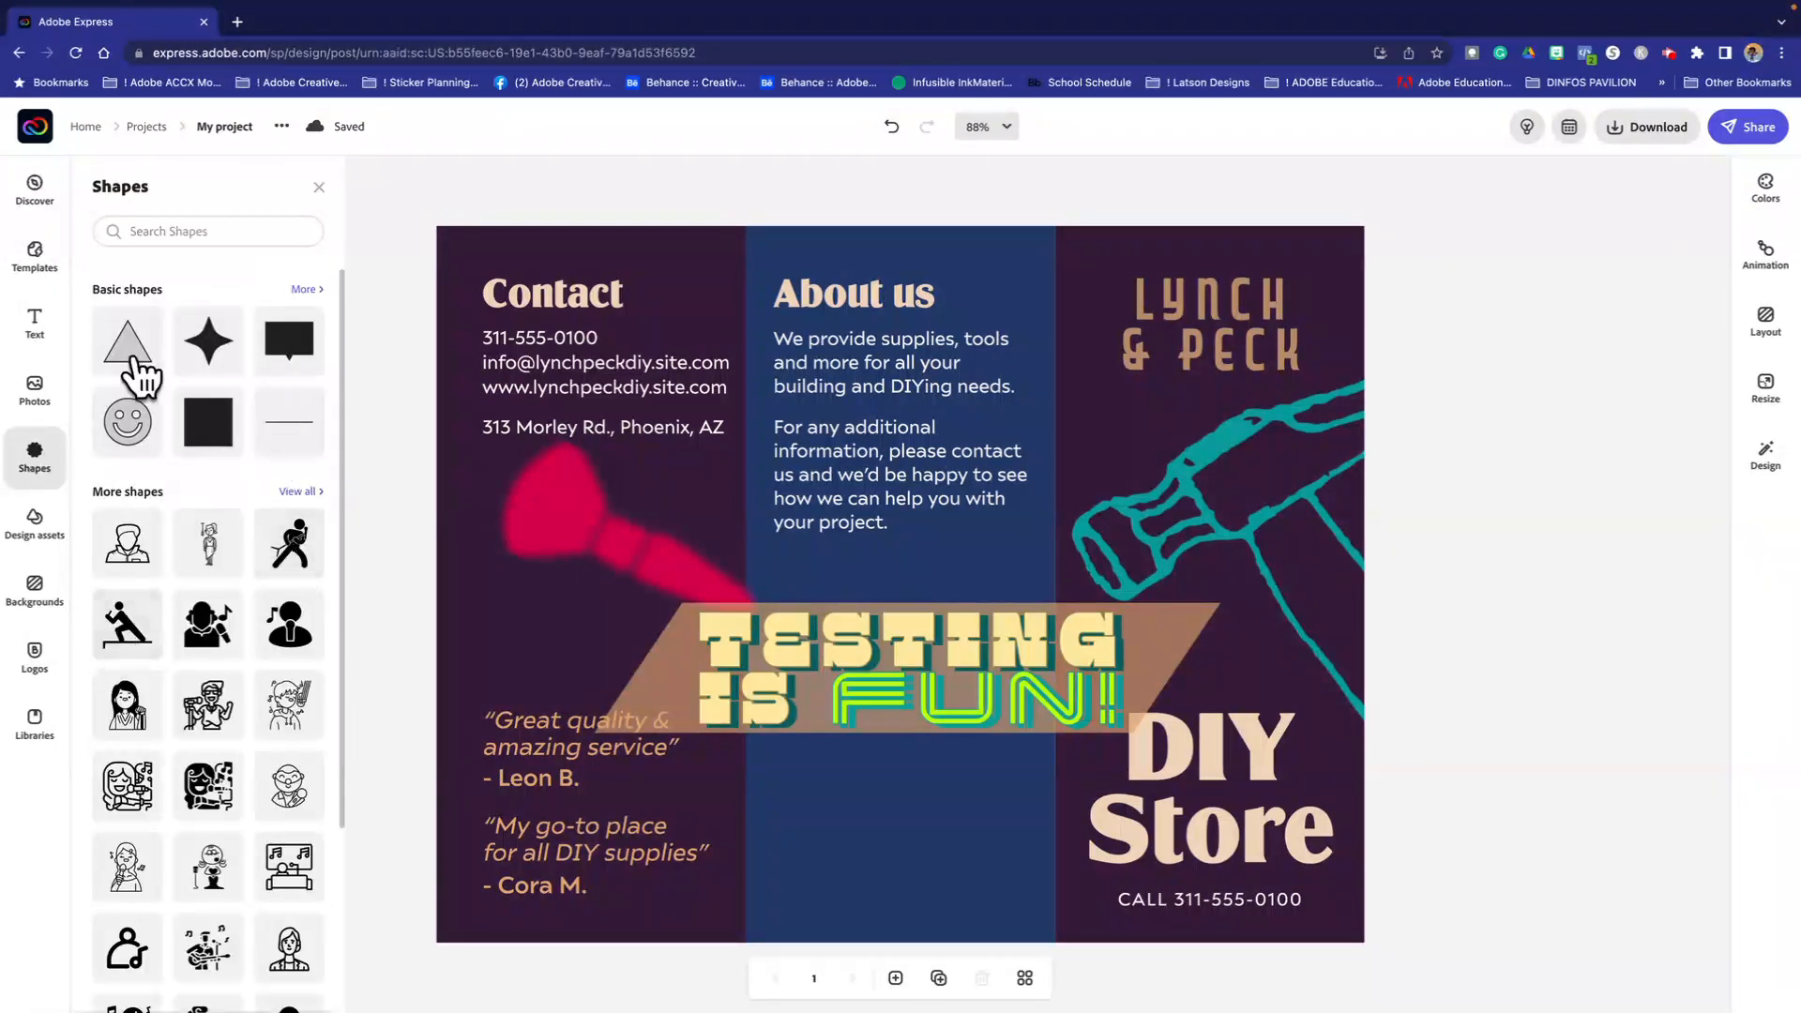
left_click(153, 230)
type("ma")
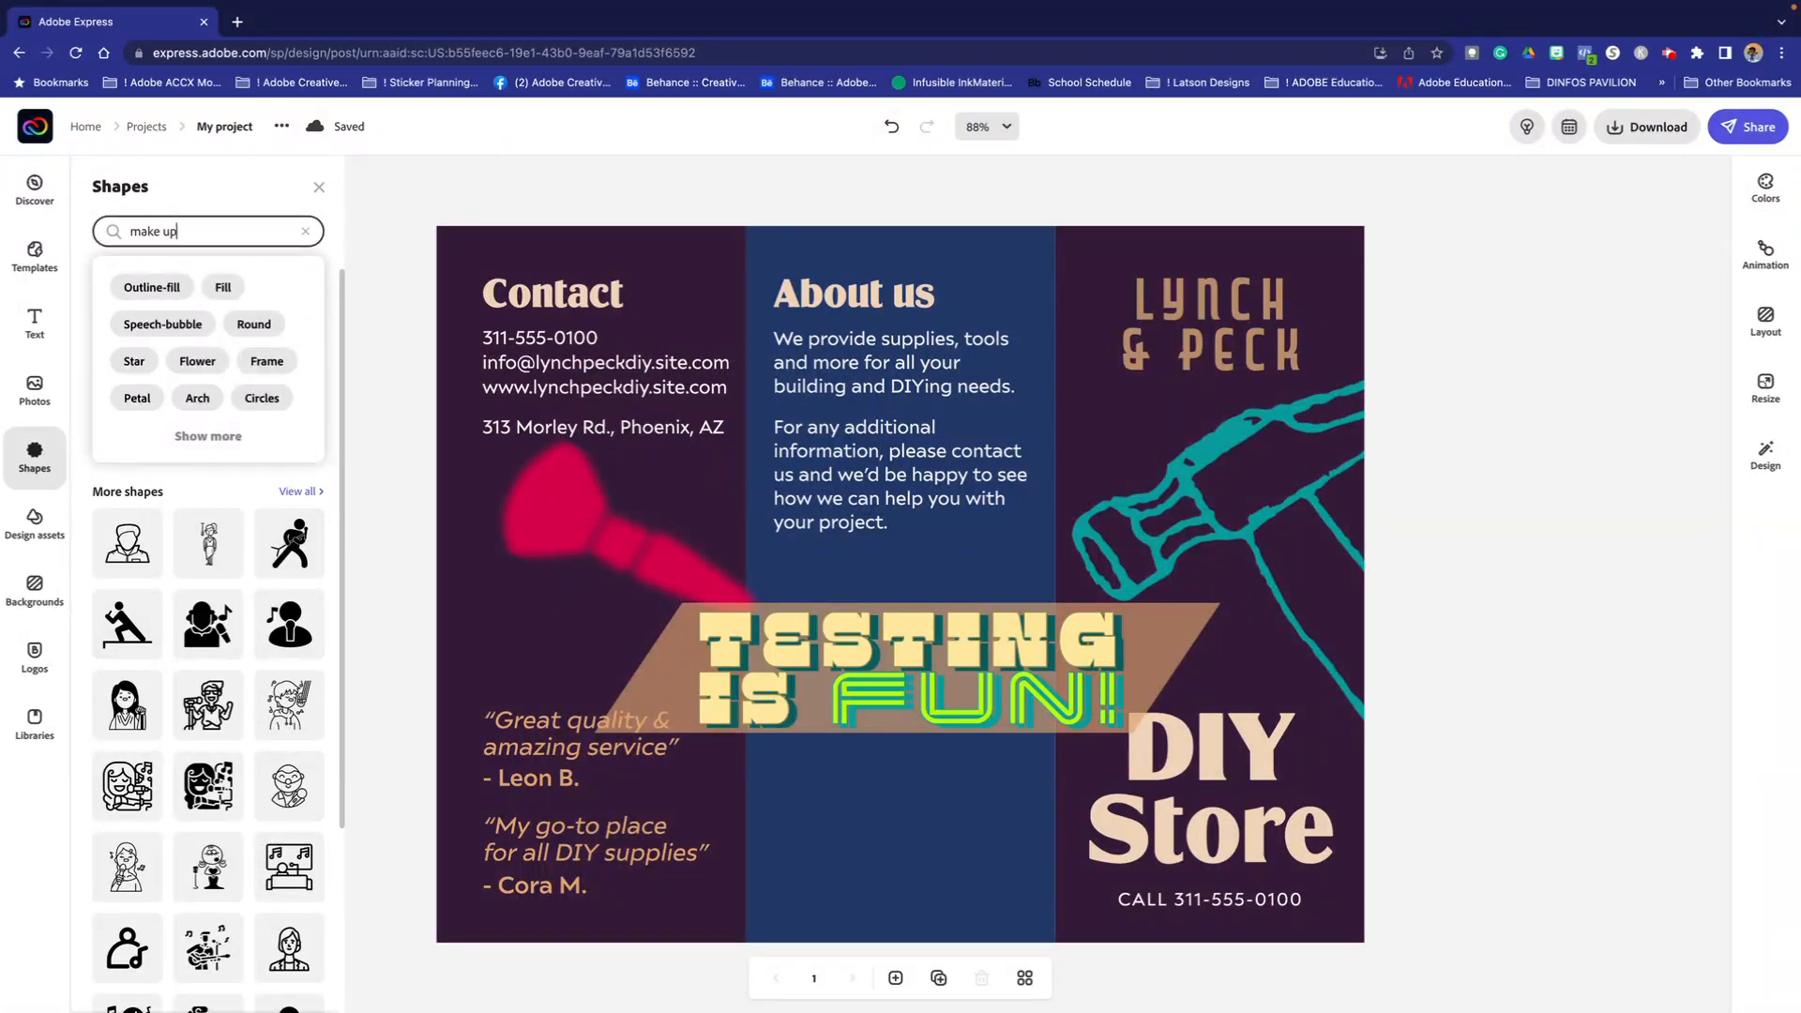
type("ke up")
key("Return")
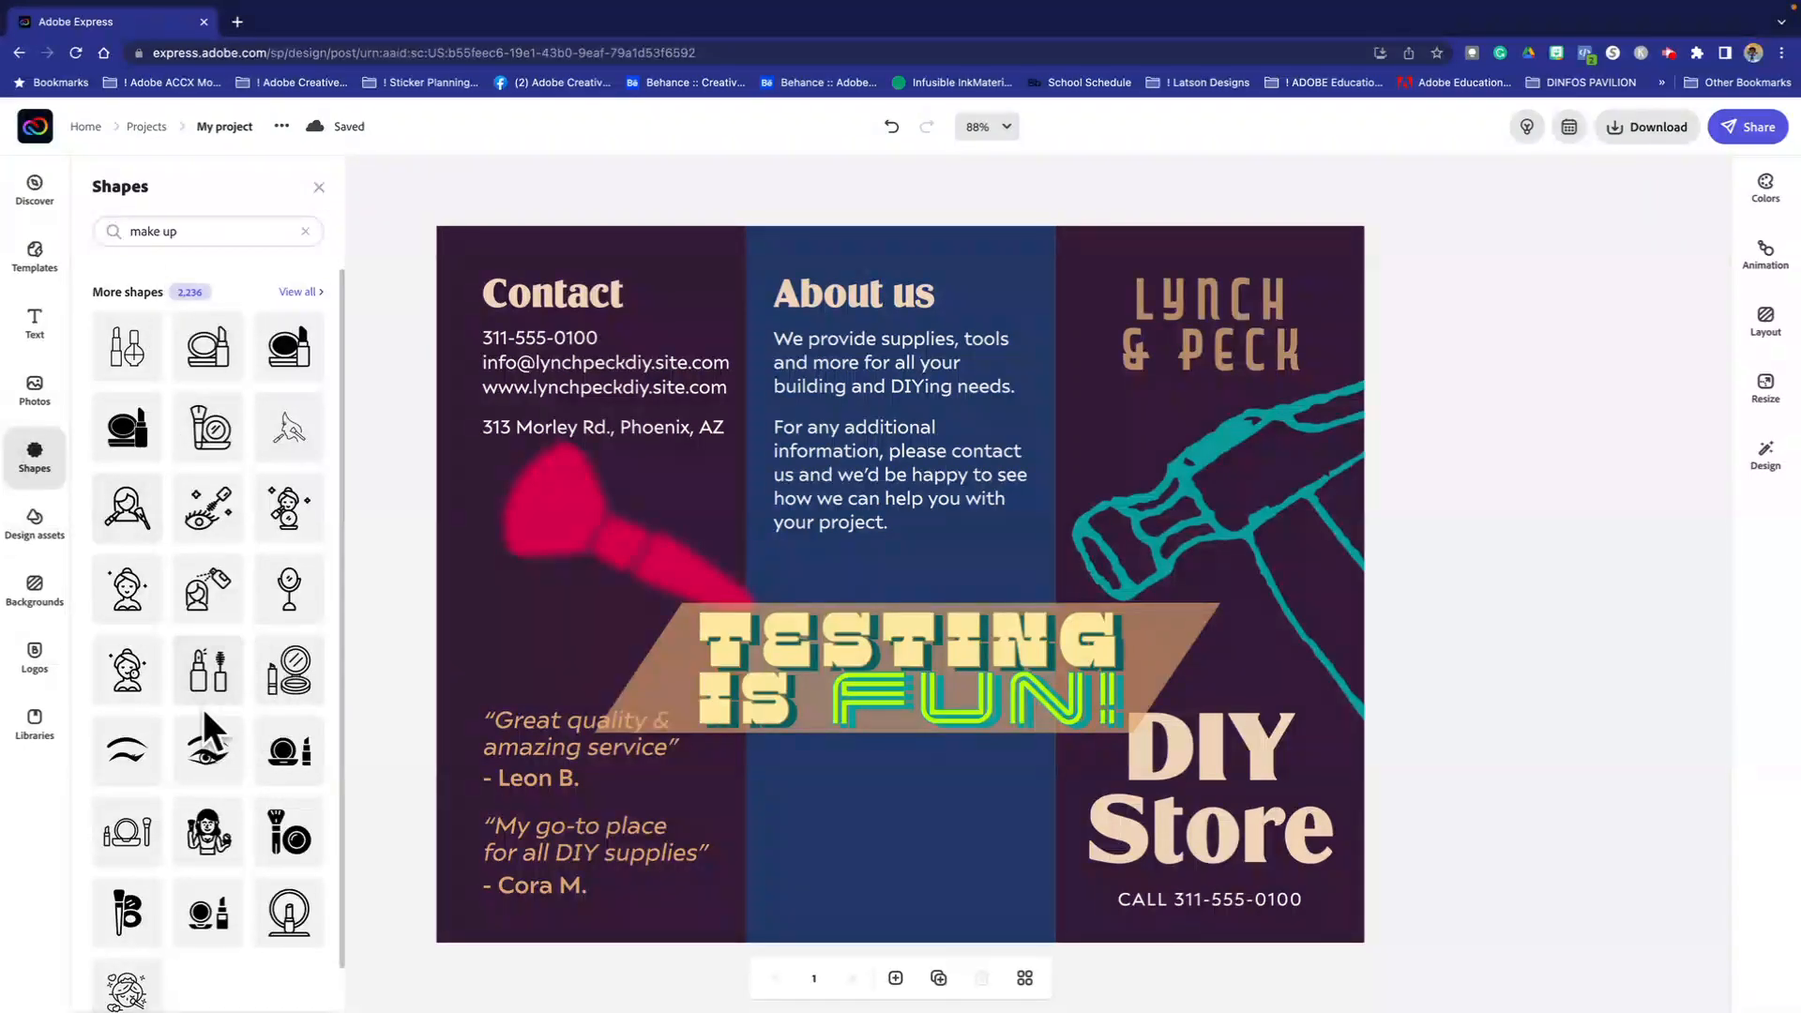
left_click(205, 767)
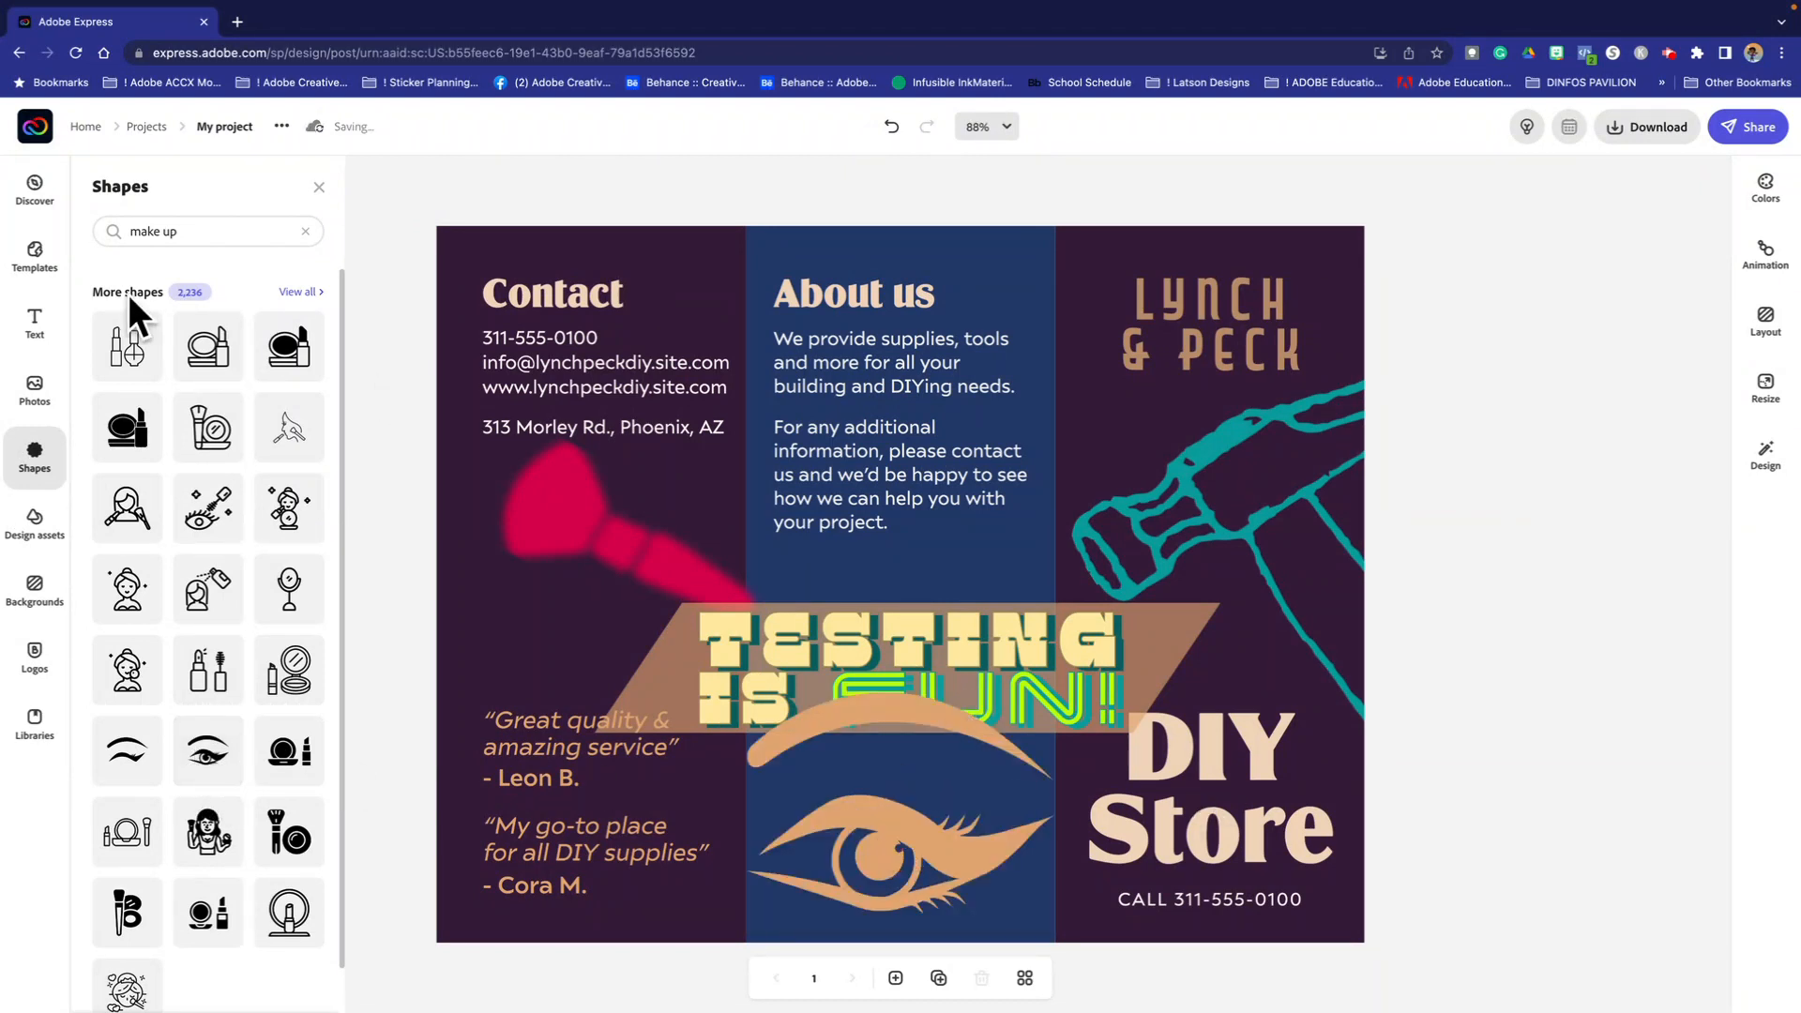
left_click(349, 177)
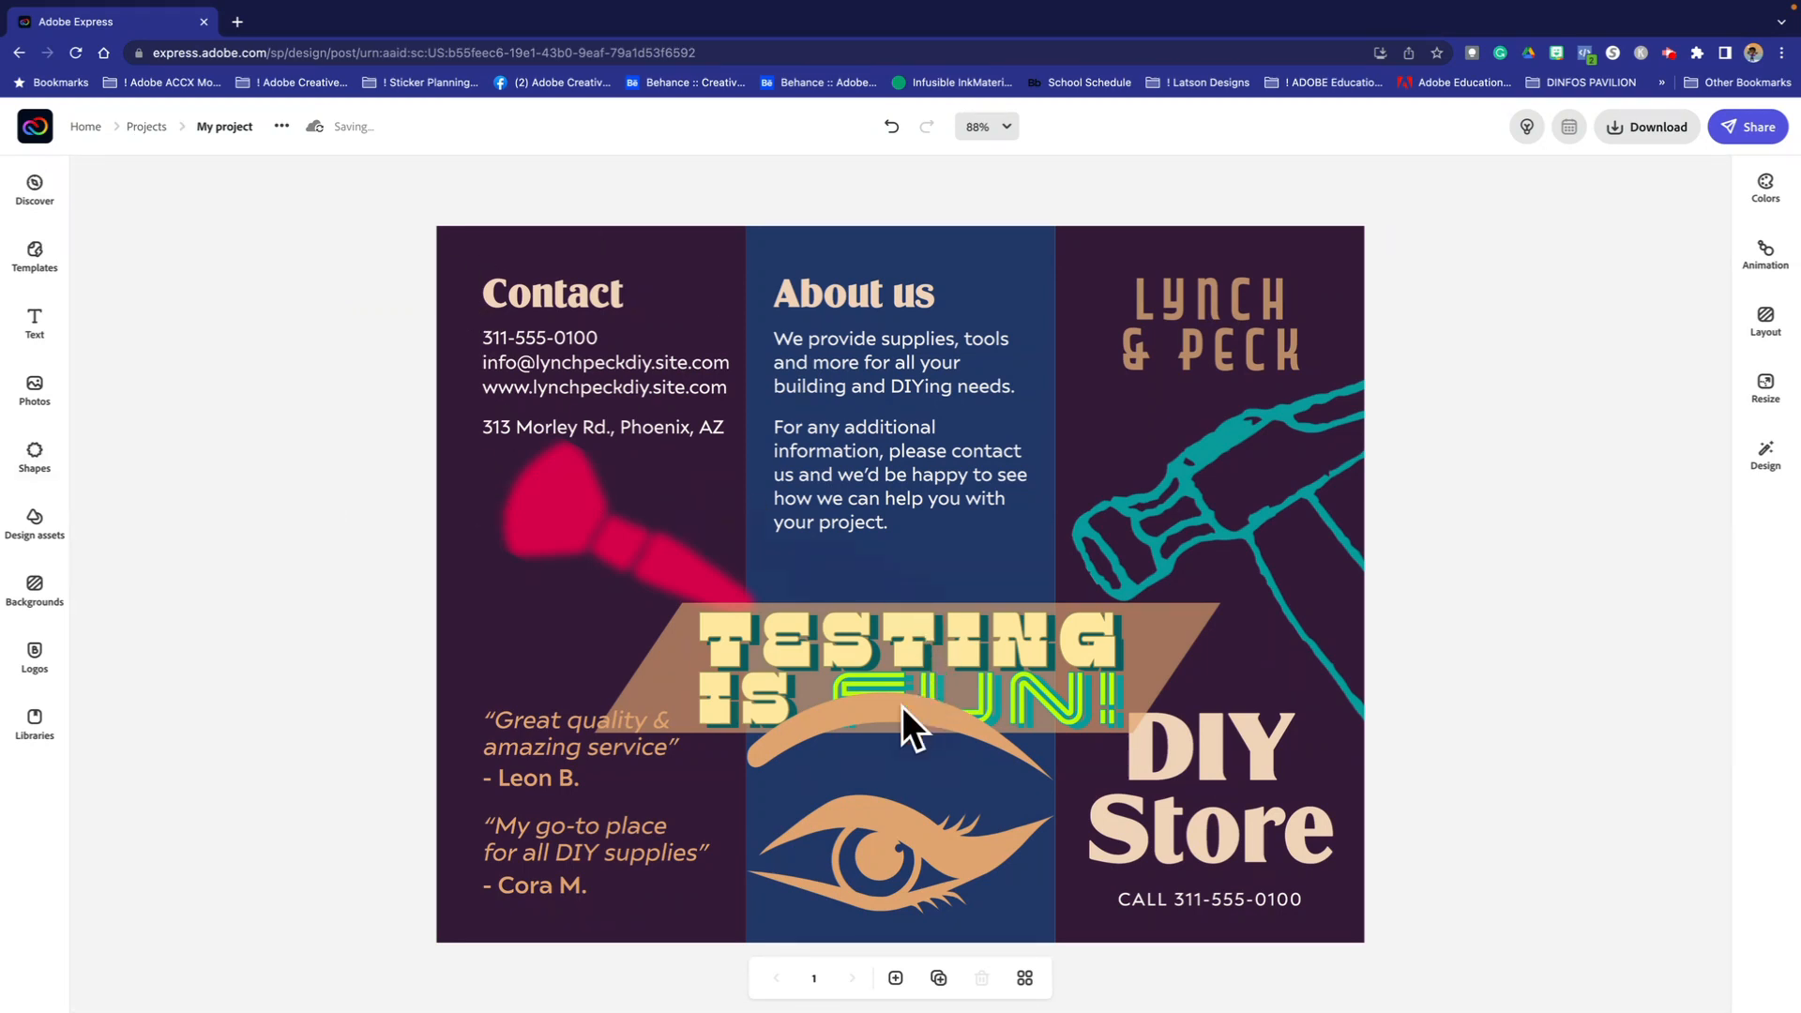
mouse_move(891, 709)
left_mouse_down()
mouse_move(707, 624)
mouse_move(865, 731)
left_mouse_up()
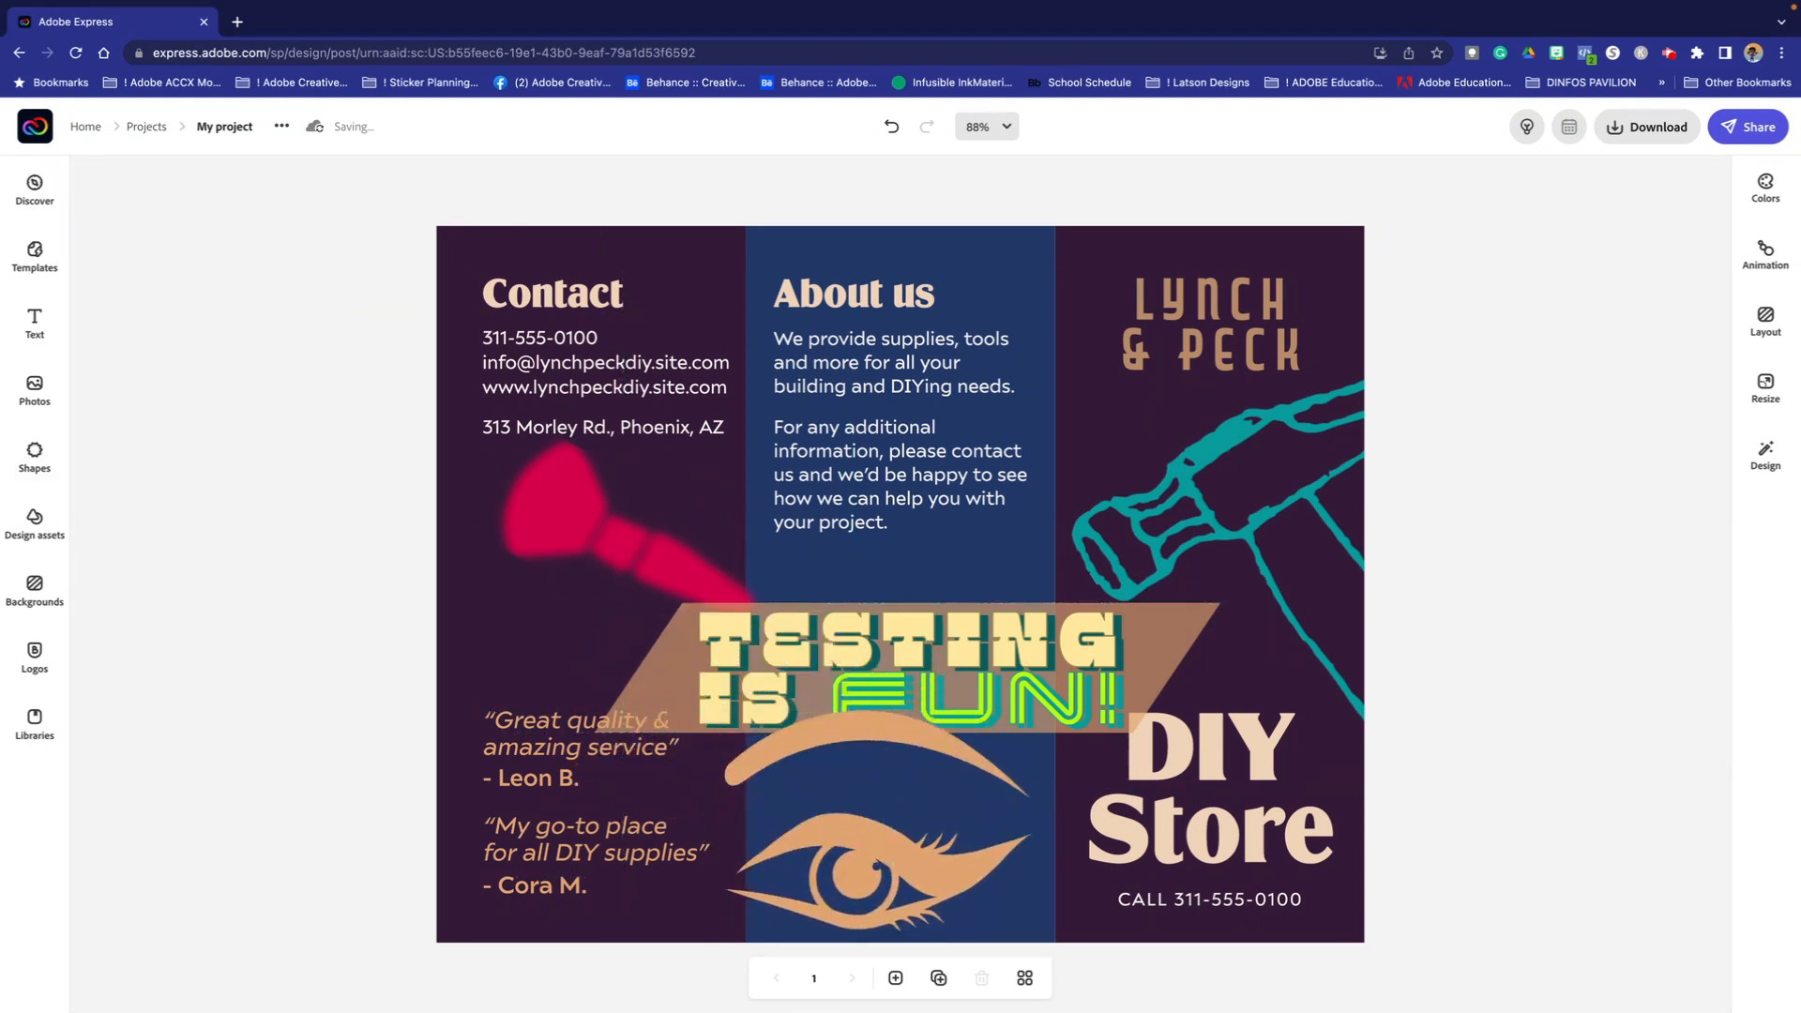
Step: Search the stock photos for "makeup" and add the photo of a woman having powder brushed onto her face
left_click(36, 394)
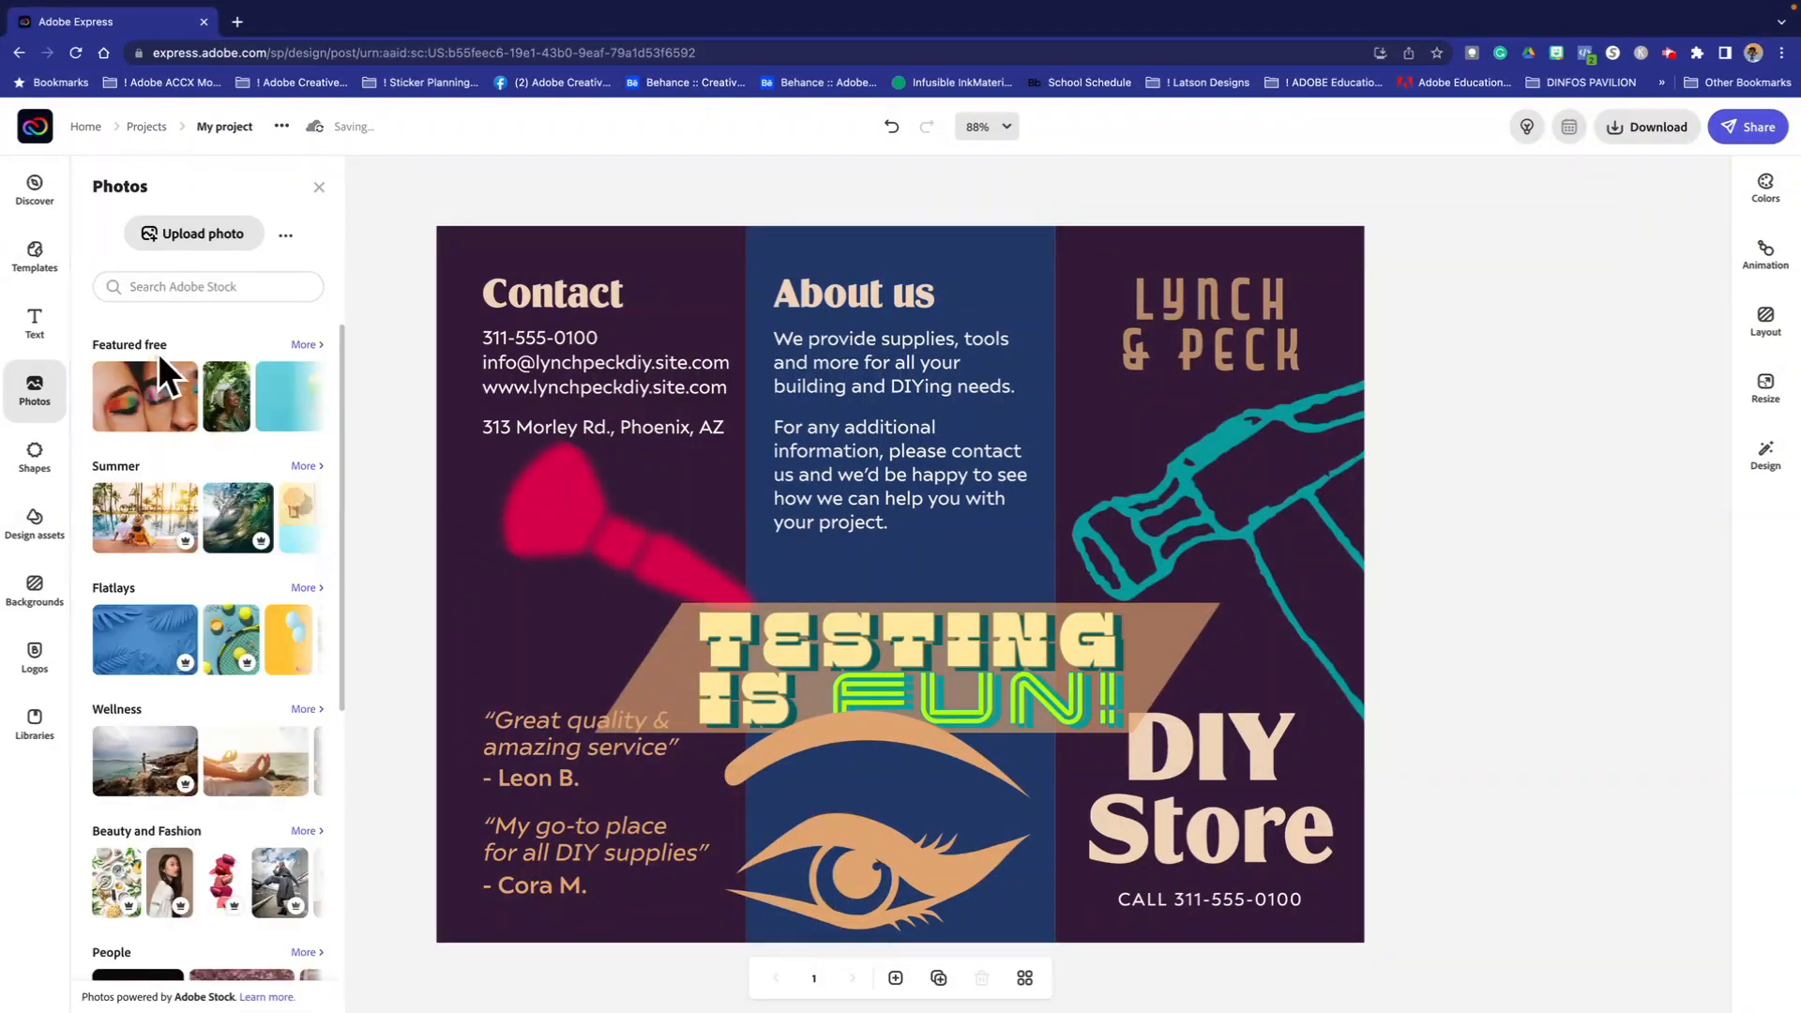
left_click(146, 279)
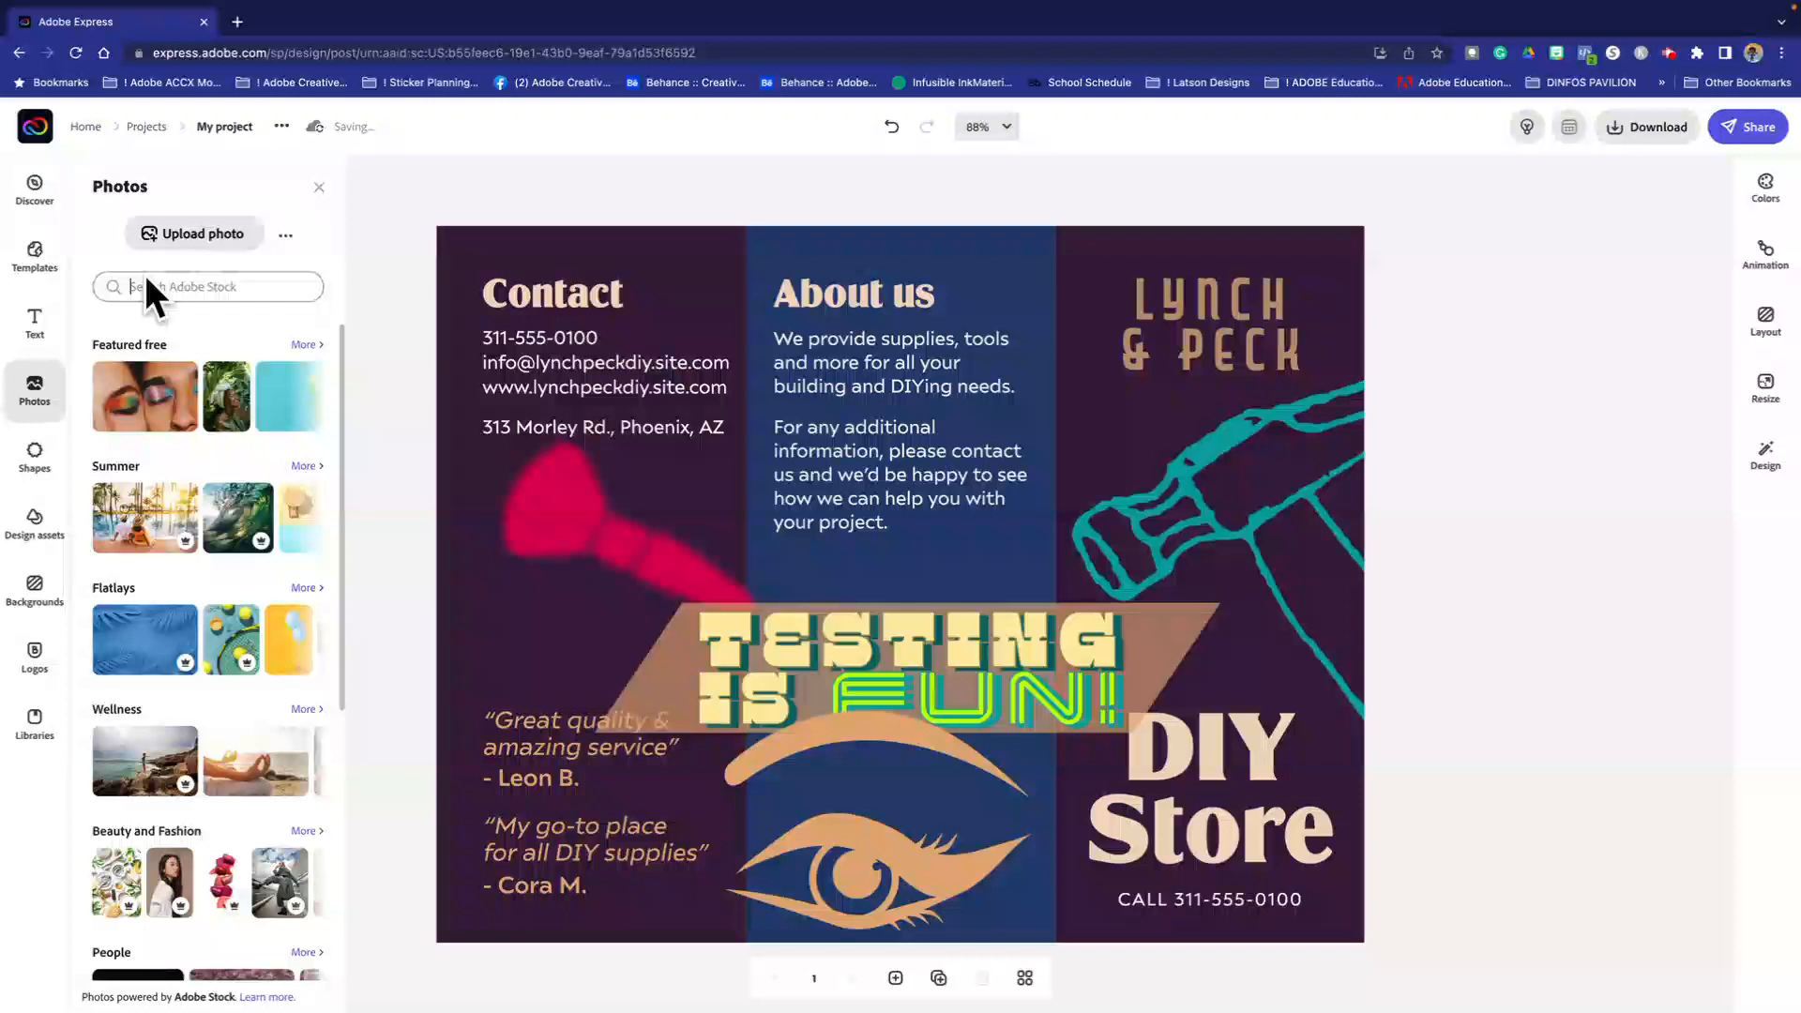
type("makeu")
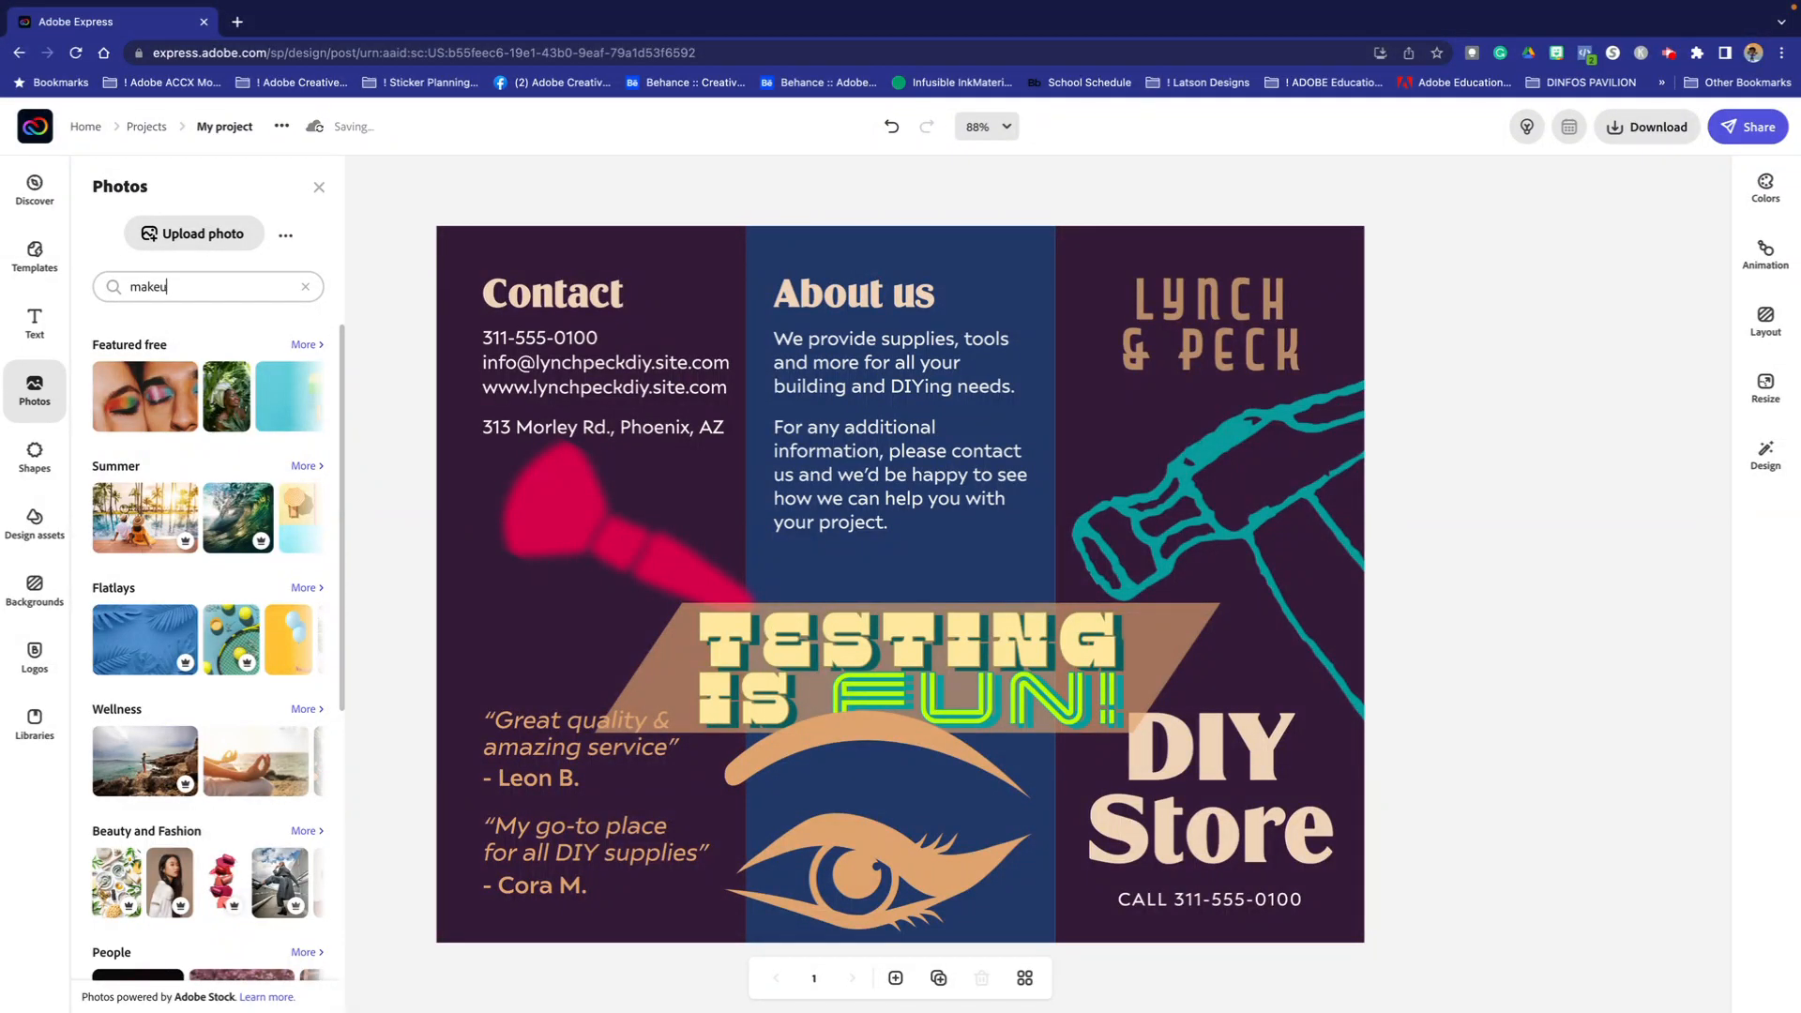
type("p")
key("Return")
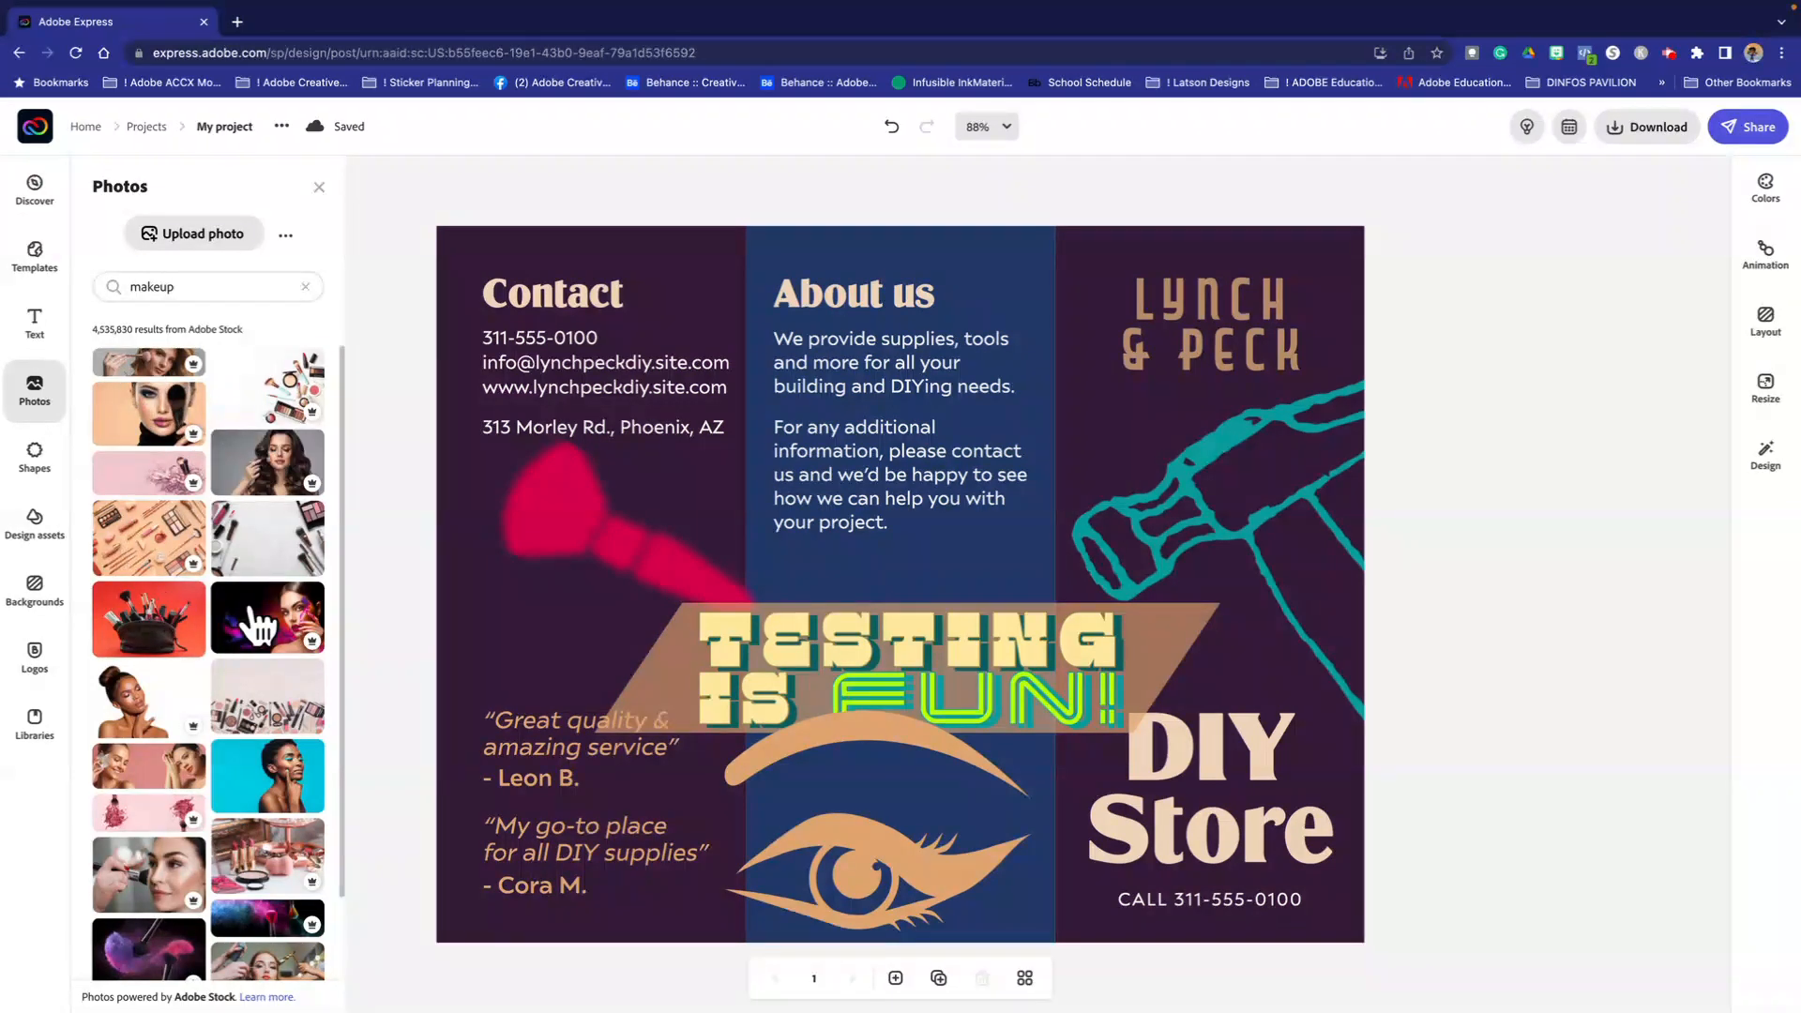
left_click(164, 881)
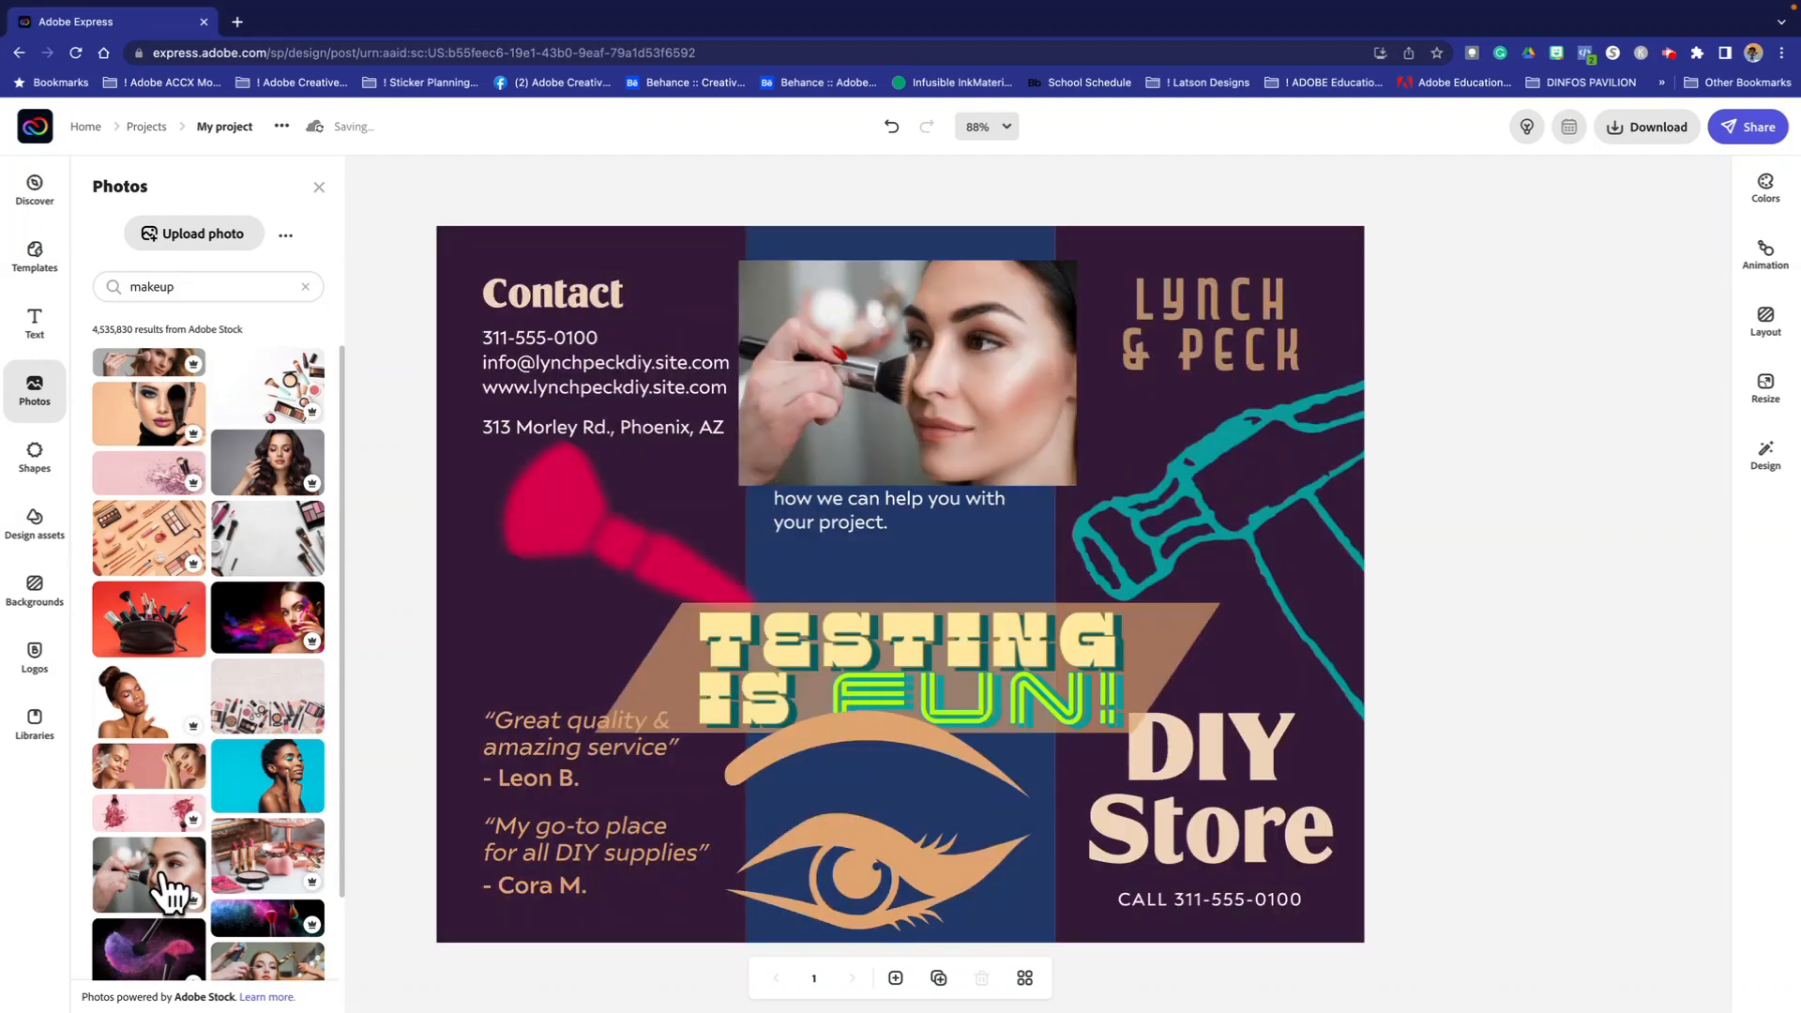
left_click(897, 377)
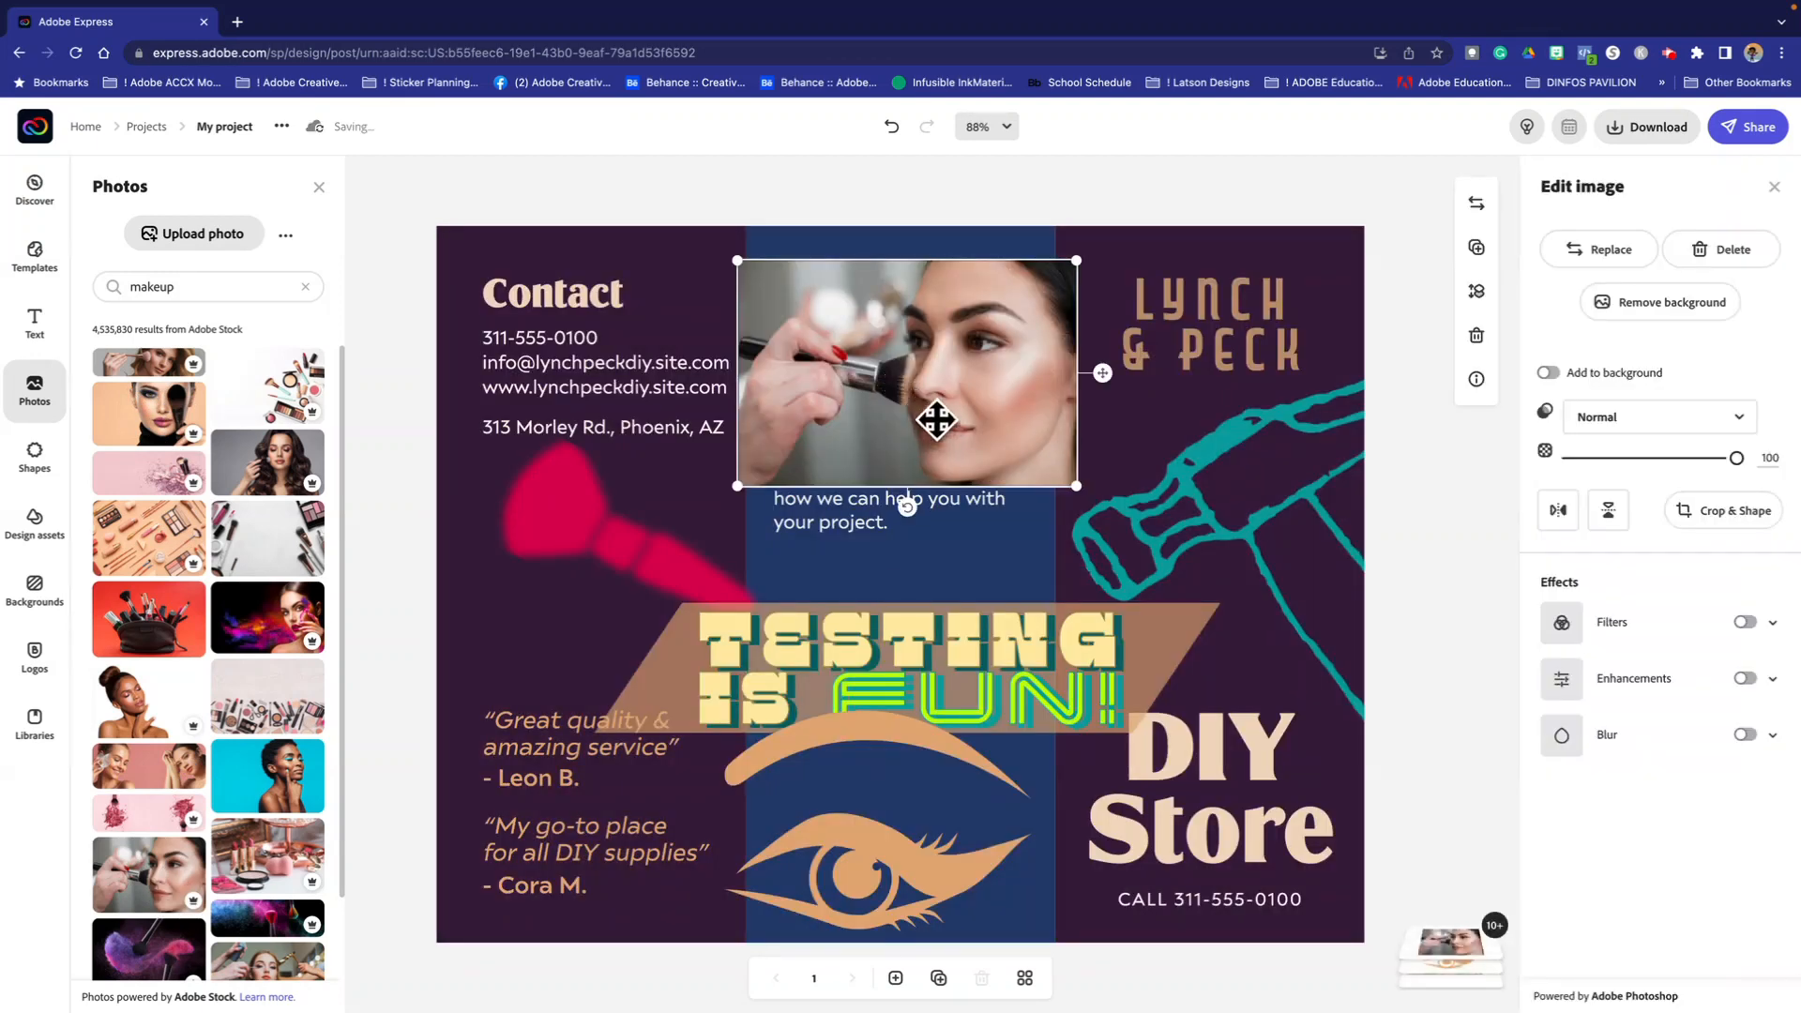
left_click(590, 206)
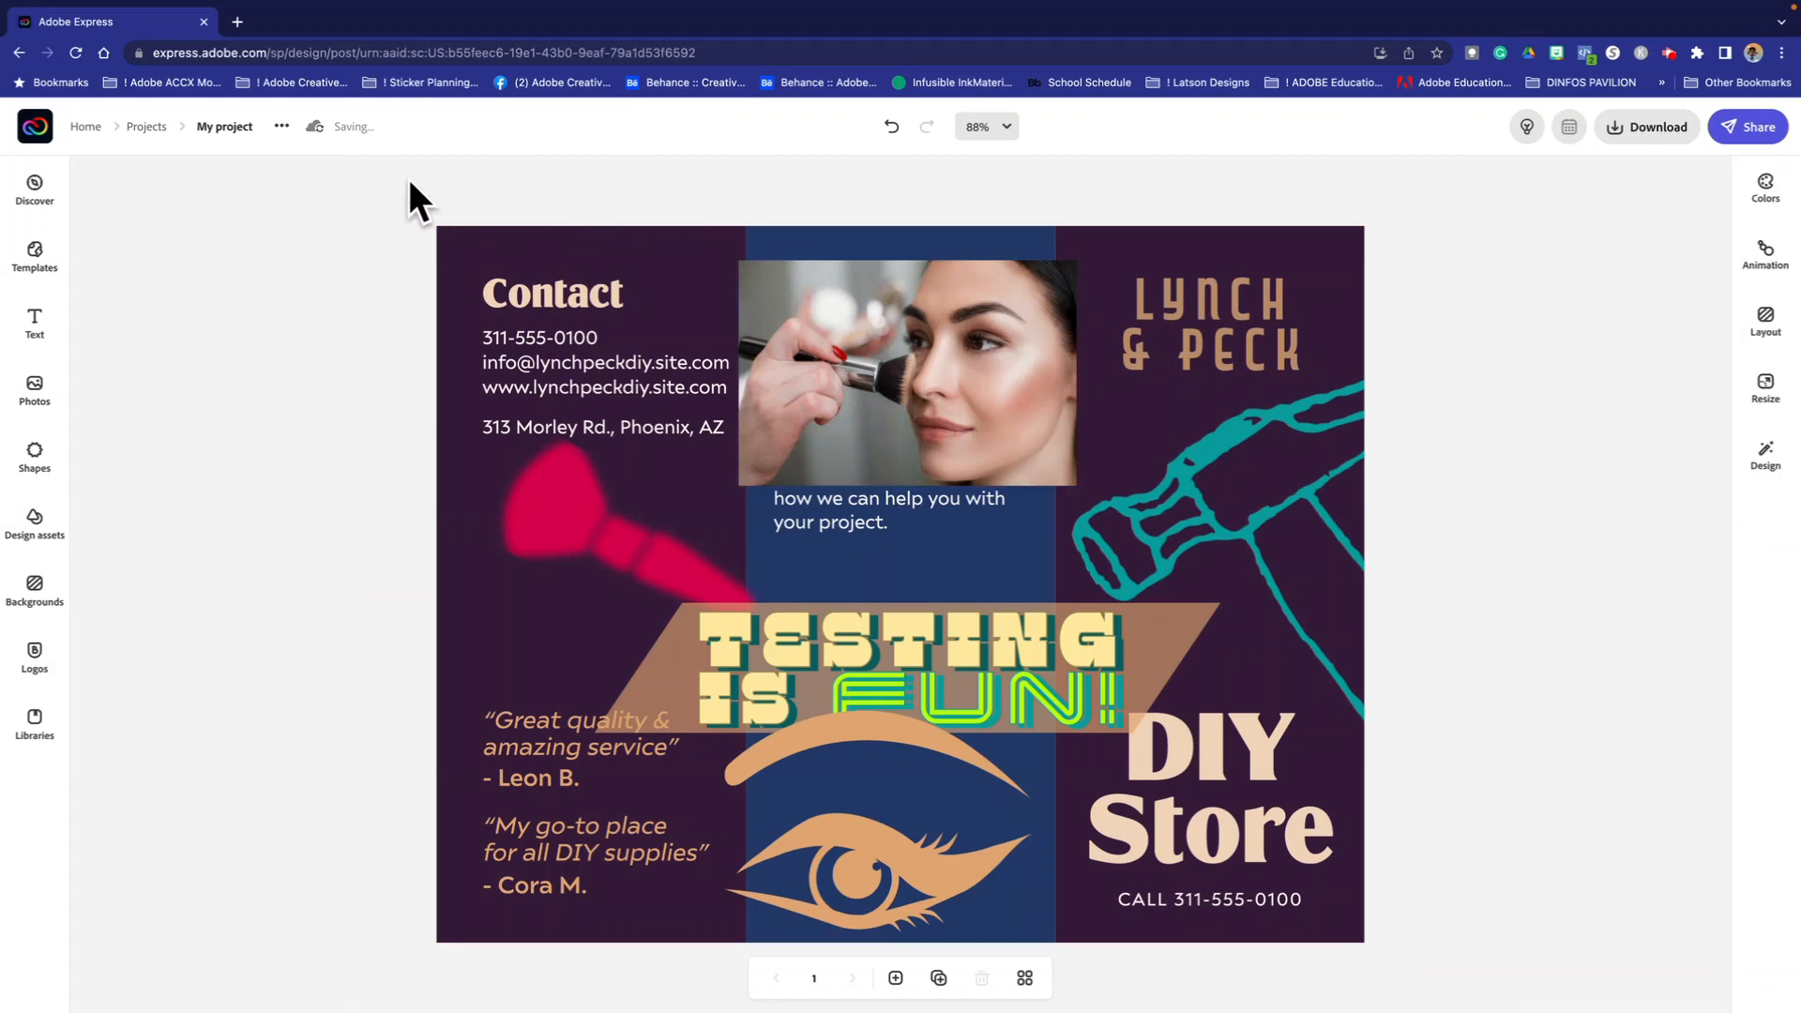
Step: Delete all the text and artwork from the Contact panel and from the Lynch & Peck panel of the brochure
mouse_move(373, 176)
left_mouse_down()
mouse_move(664, 786)
mouse_move(643, 897)
left_mouse_up()
key("Delete")
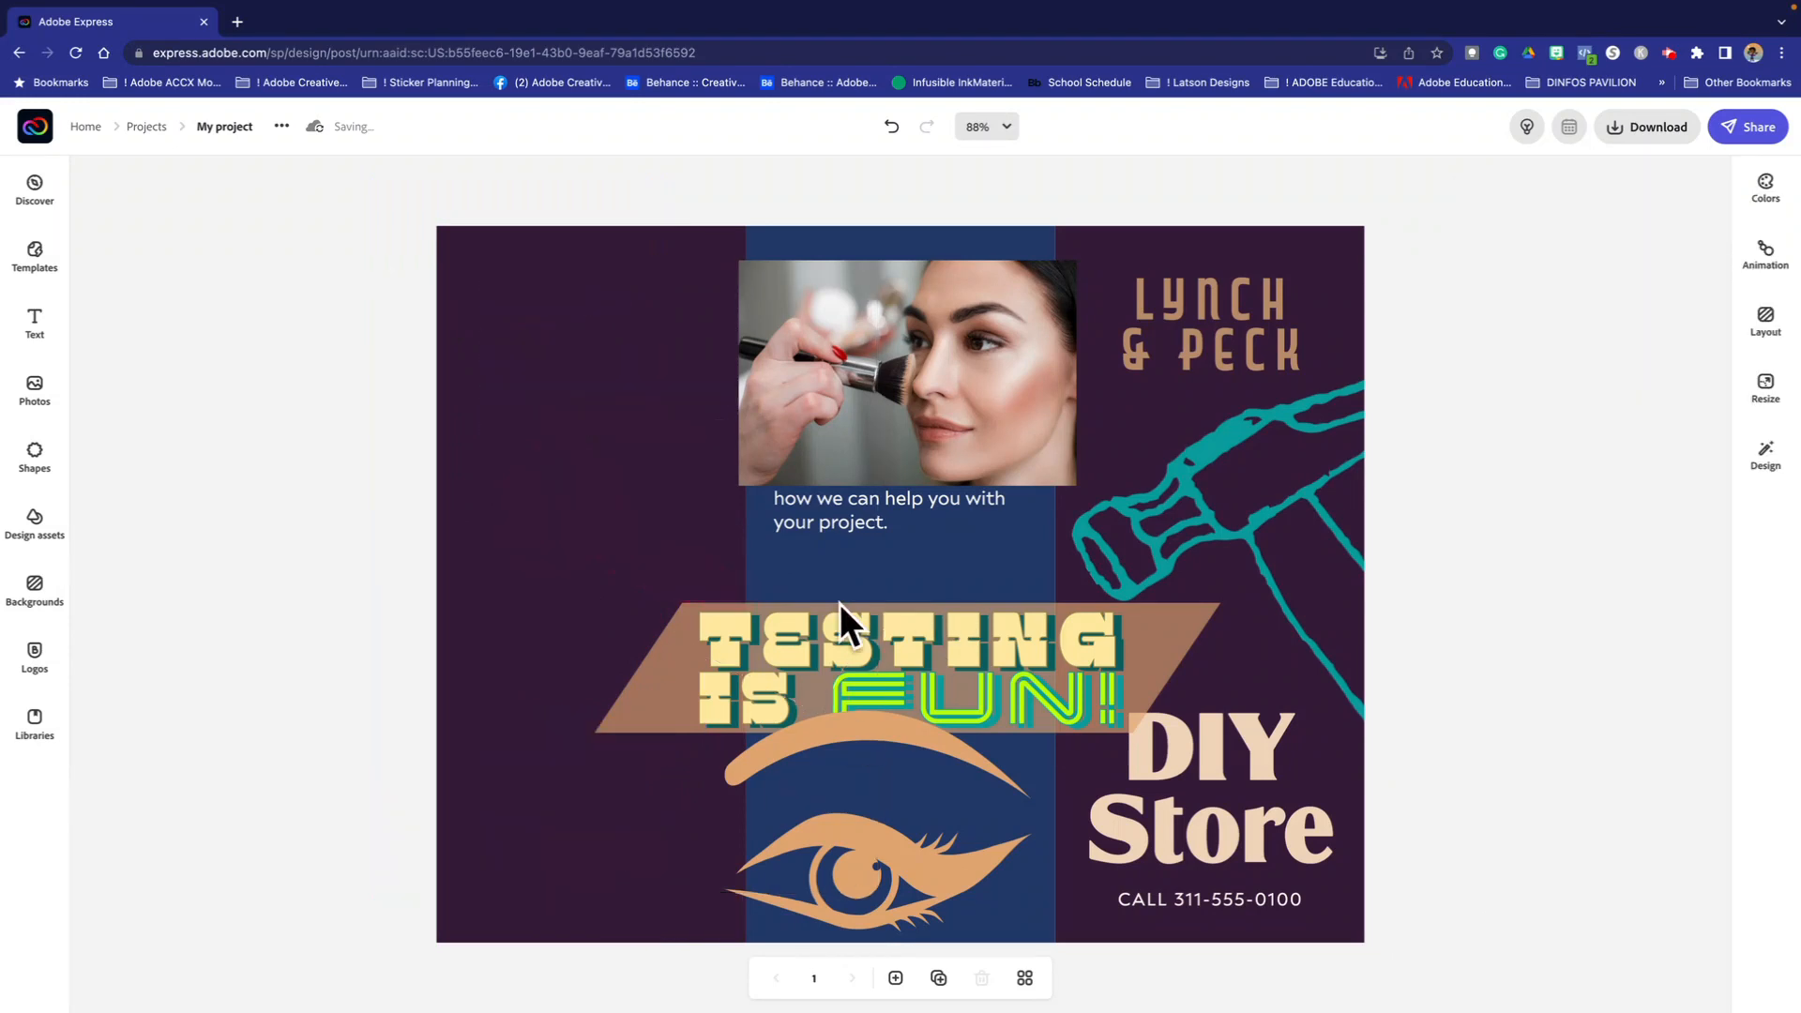
left_click_drag(1290, 233, 1267, 897)
key("Delete")
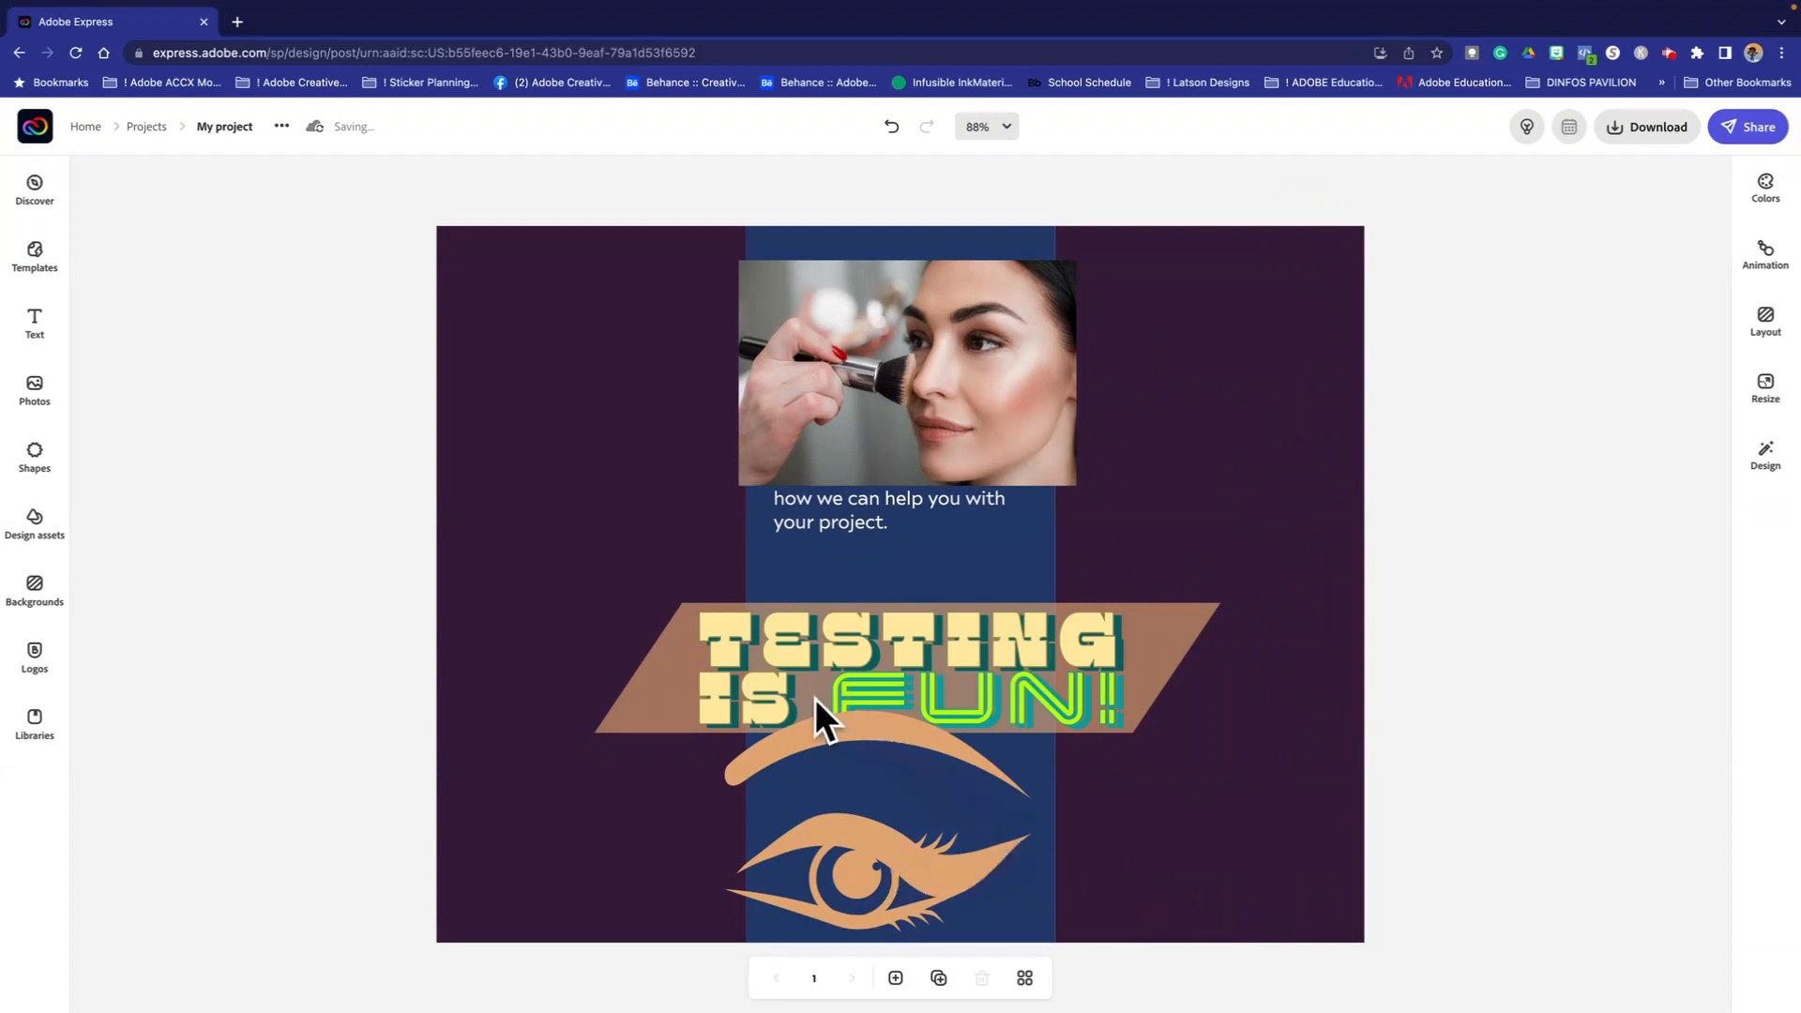
Step: Delete the middle panel's text group and the "Testing is Fun!" banner, and move the makeup photo to the brochure's upper-left corner
left_click_drag(695, 637, 801, 580)
left_click(814, 503)
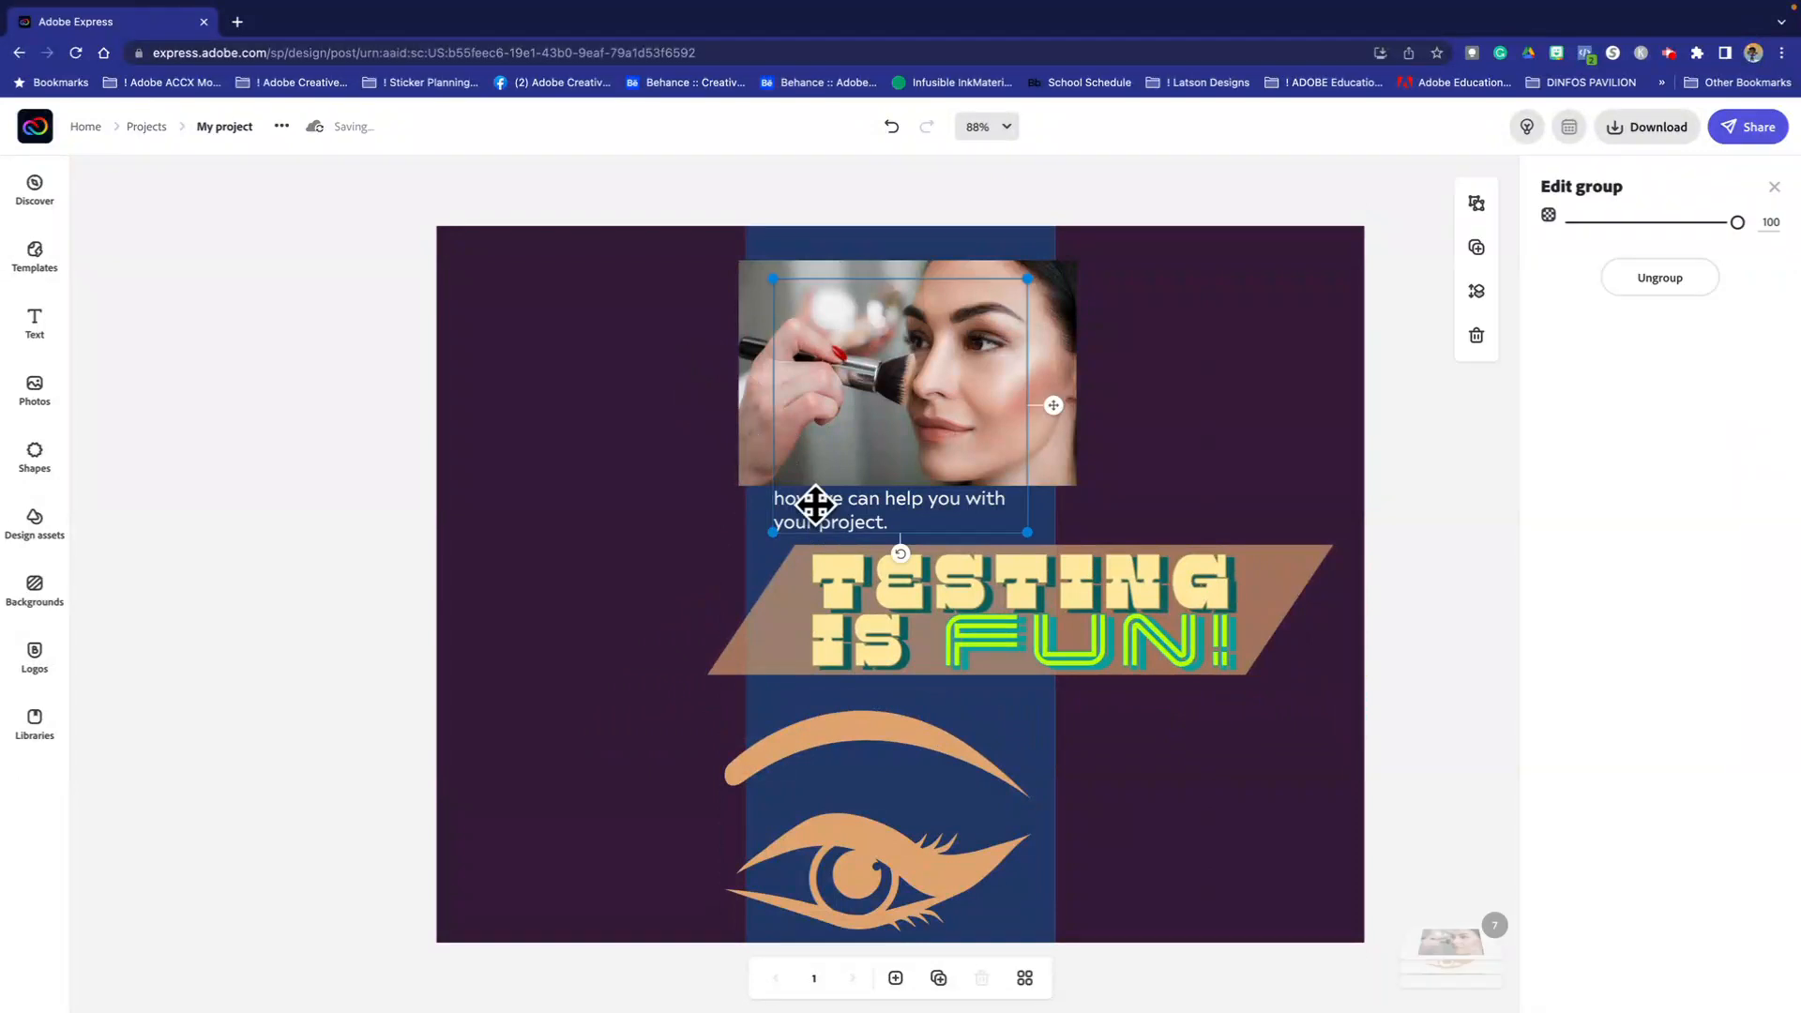
key("Delete")
left_click_drag(835, 341, 527, 301)
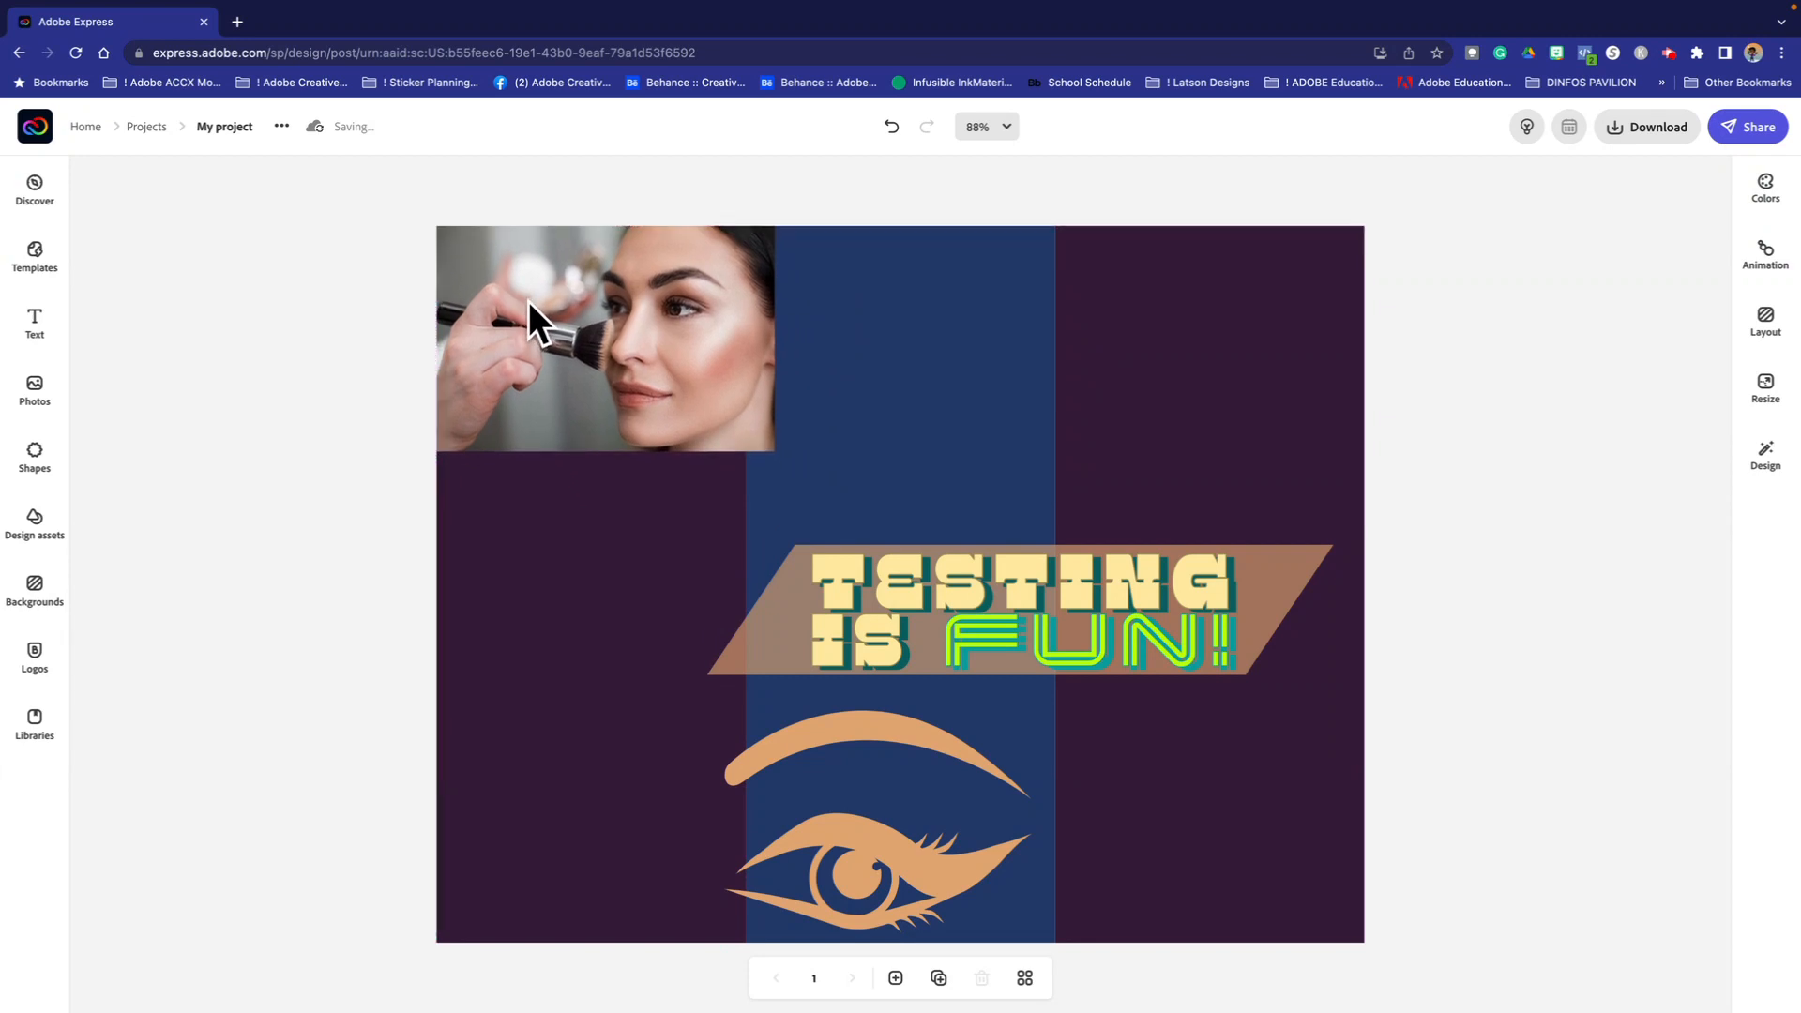
left_click(958, 577)
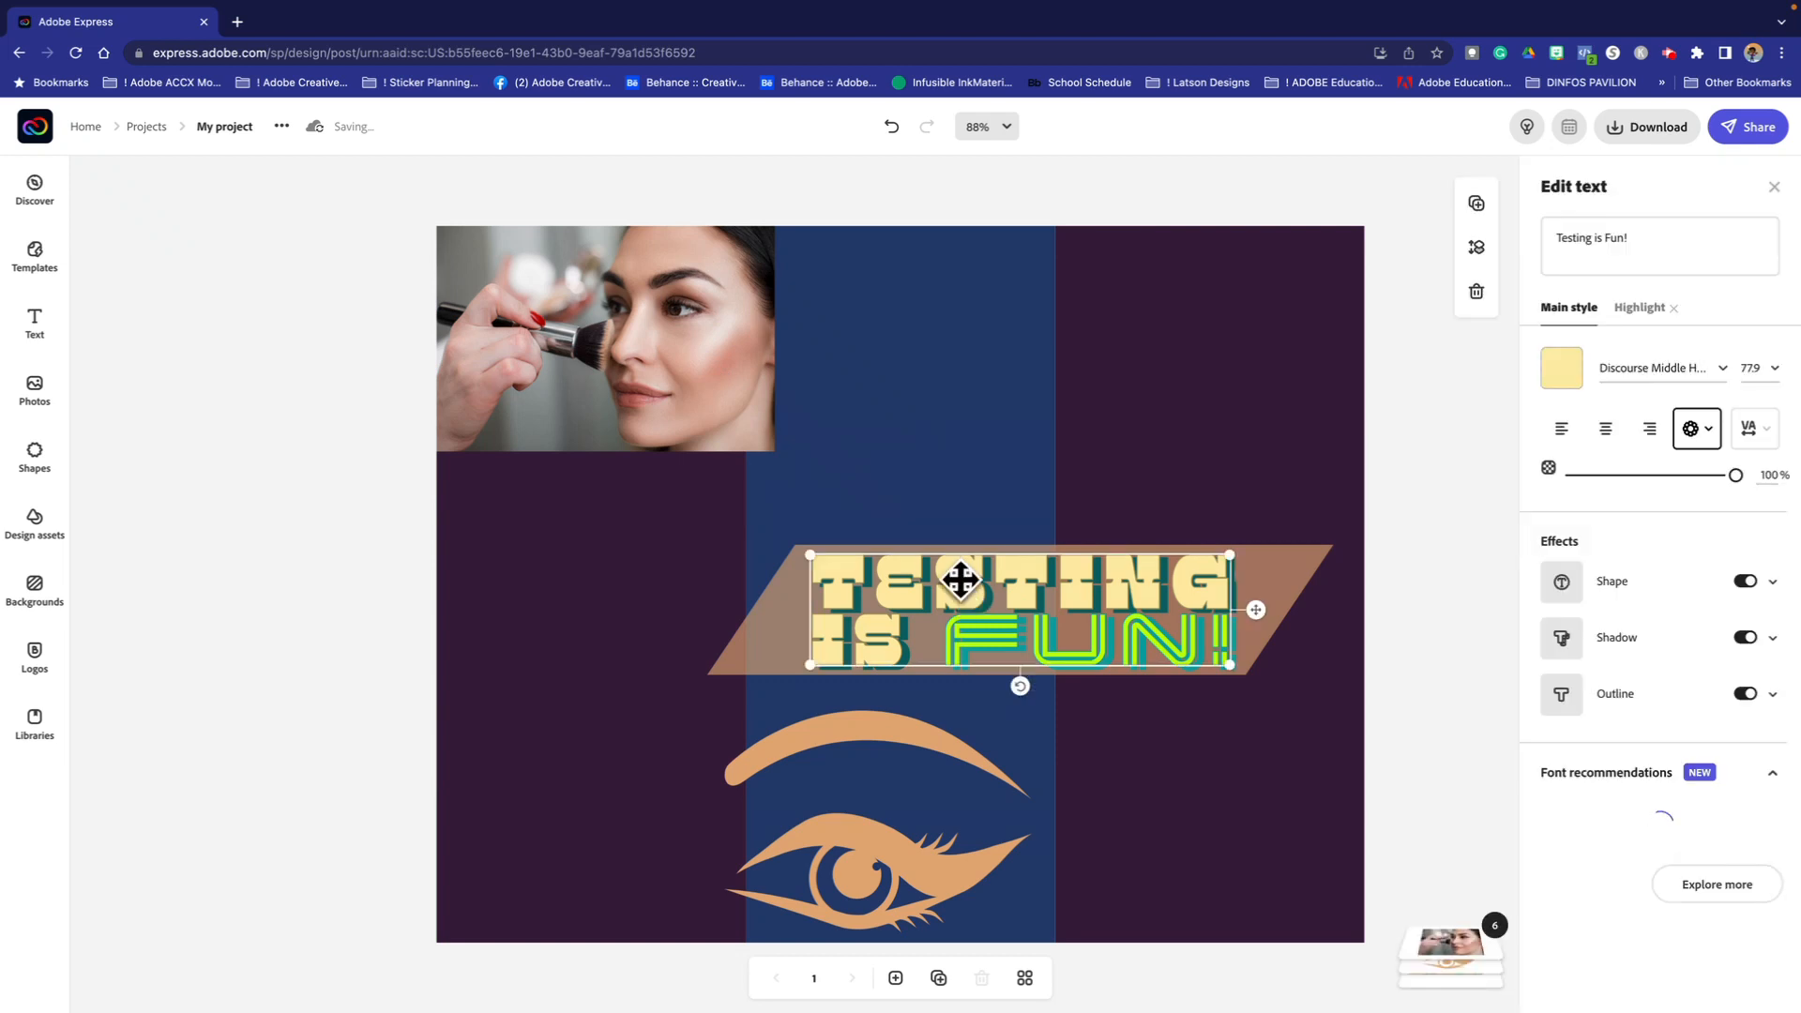
key("Delete")
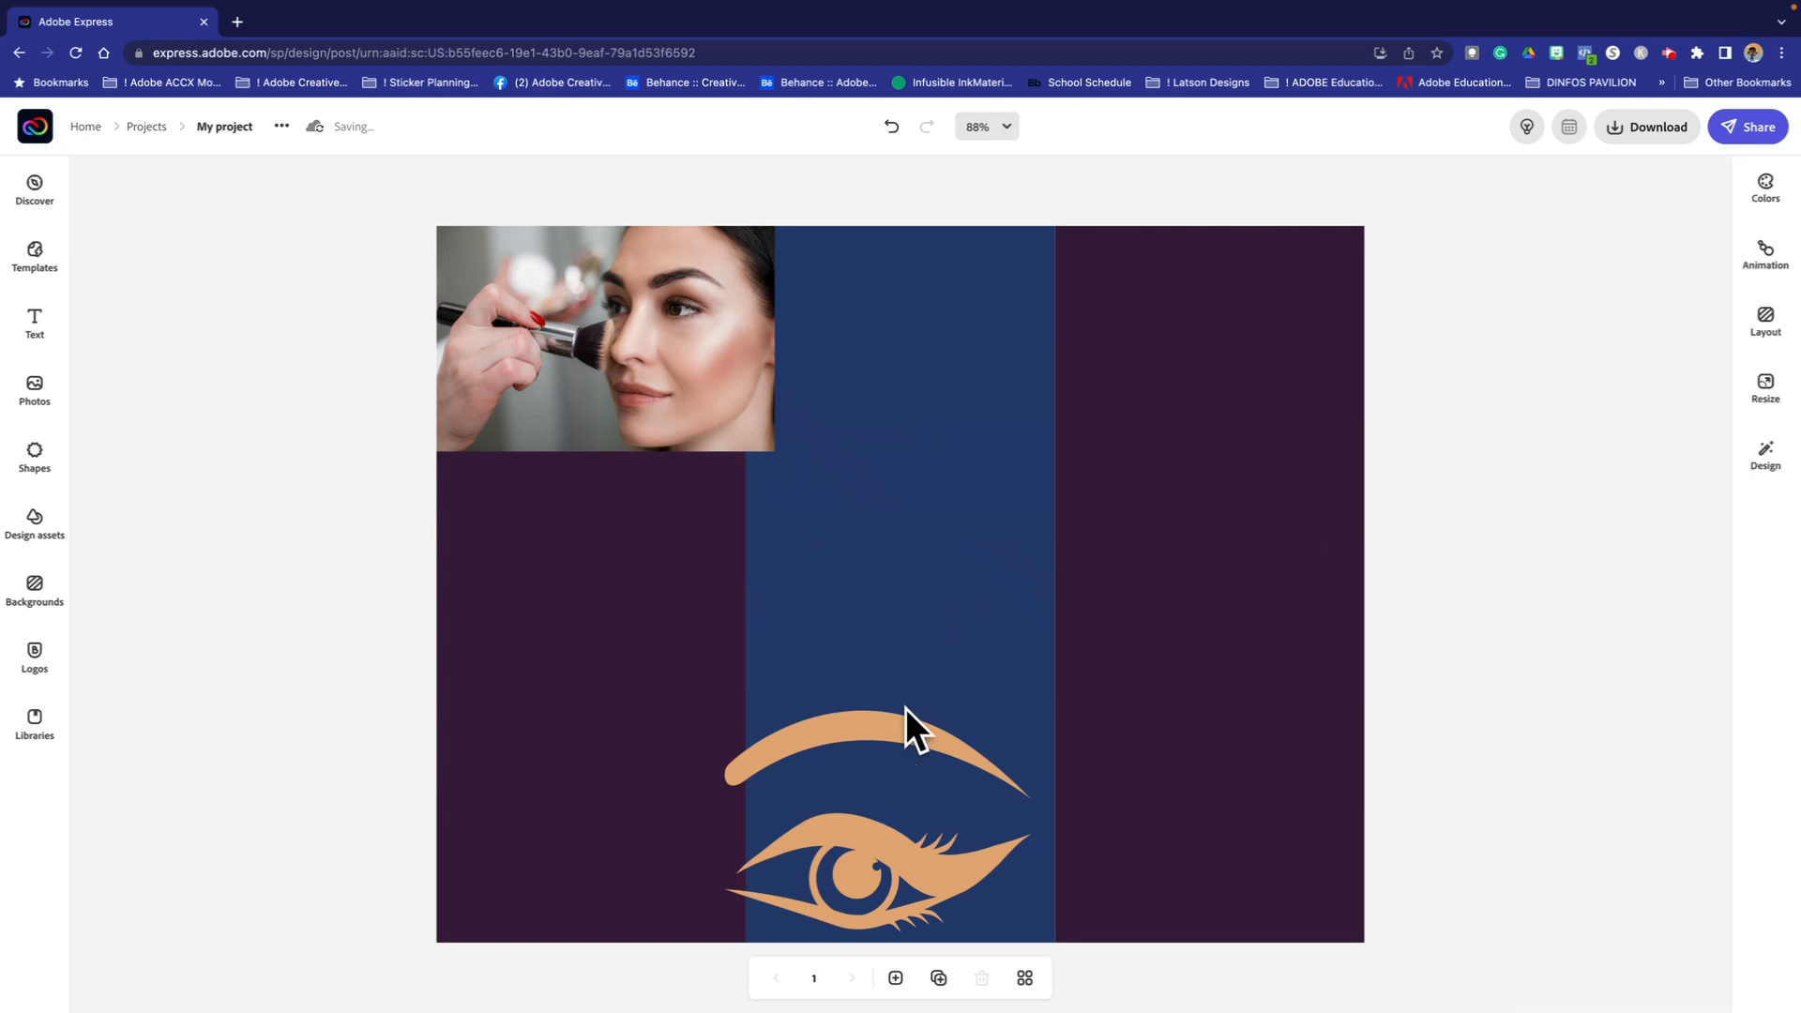
Step: Move the eye-with-eyebrow shape to the lower part of the leftmost panel, below the makeup photo
left_click_drag(876, 734, 1094, 499)
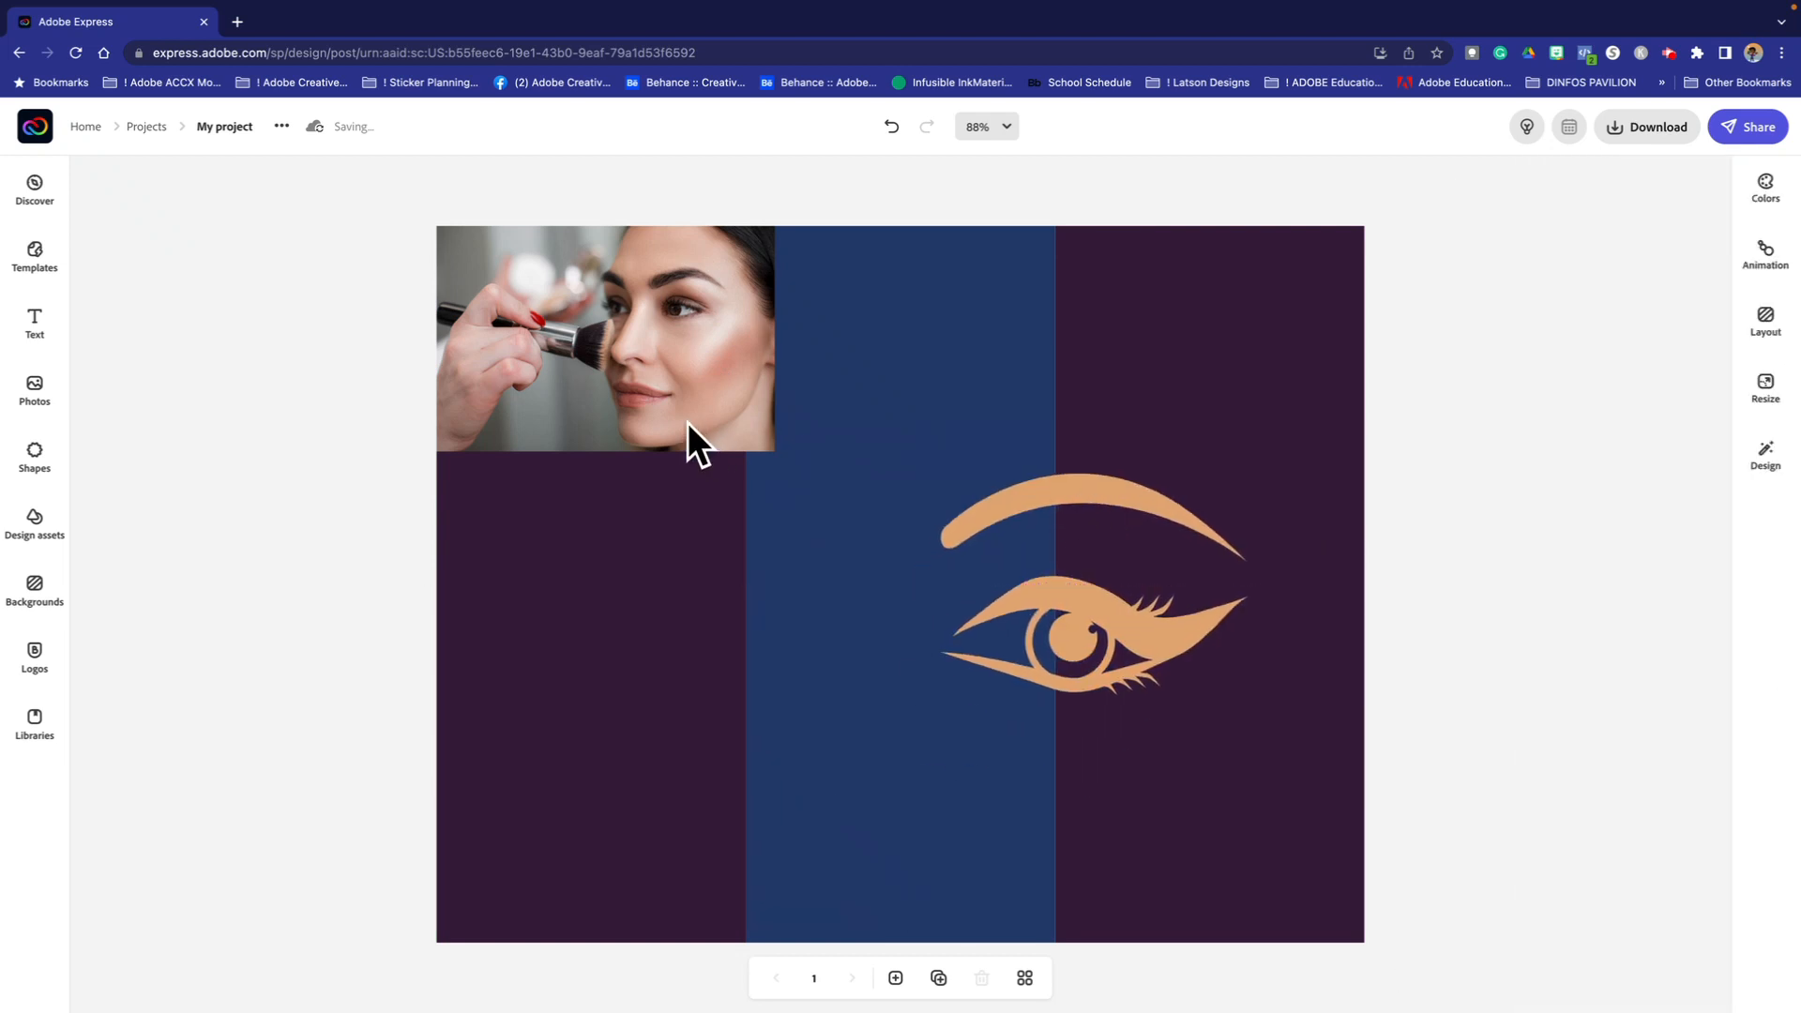
left_click(683, 385)
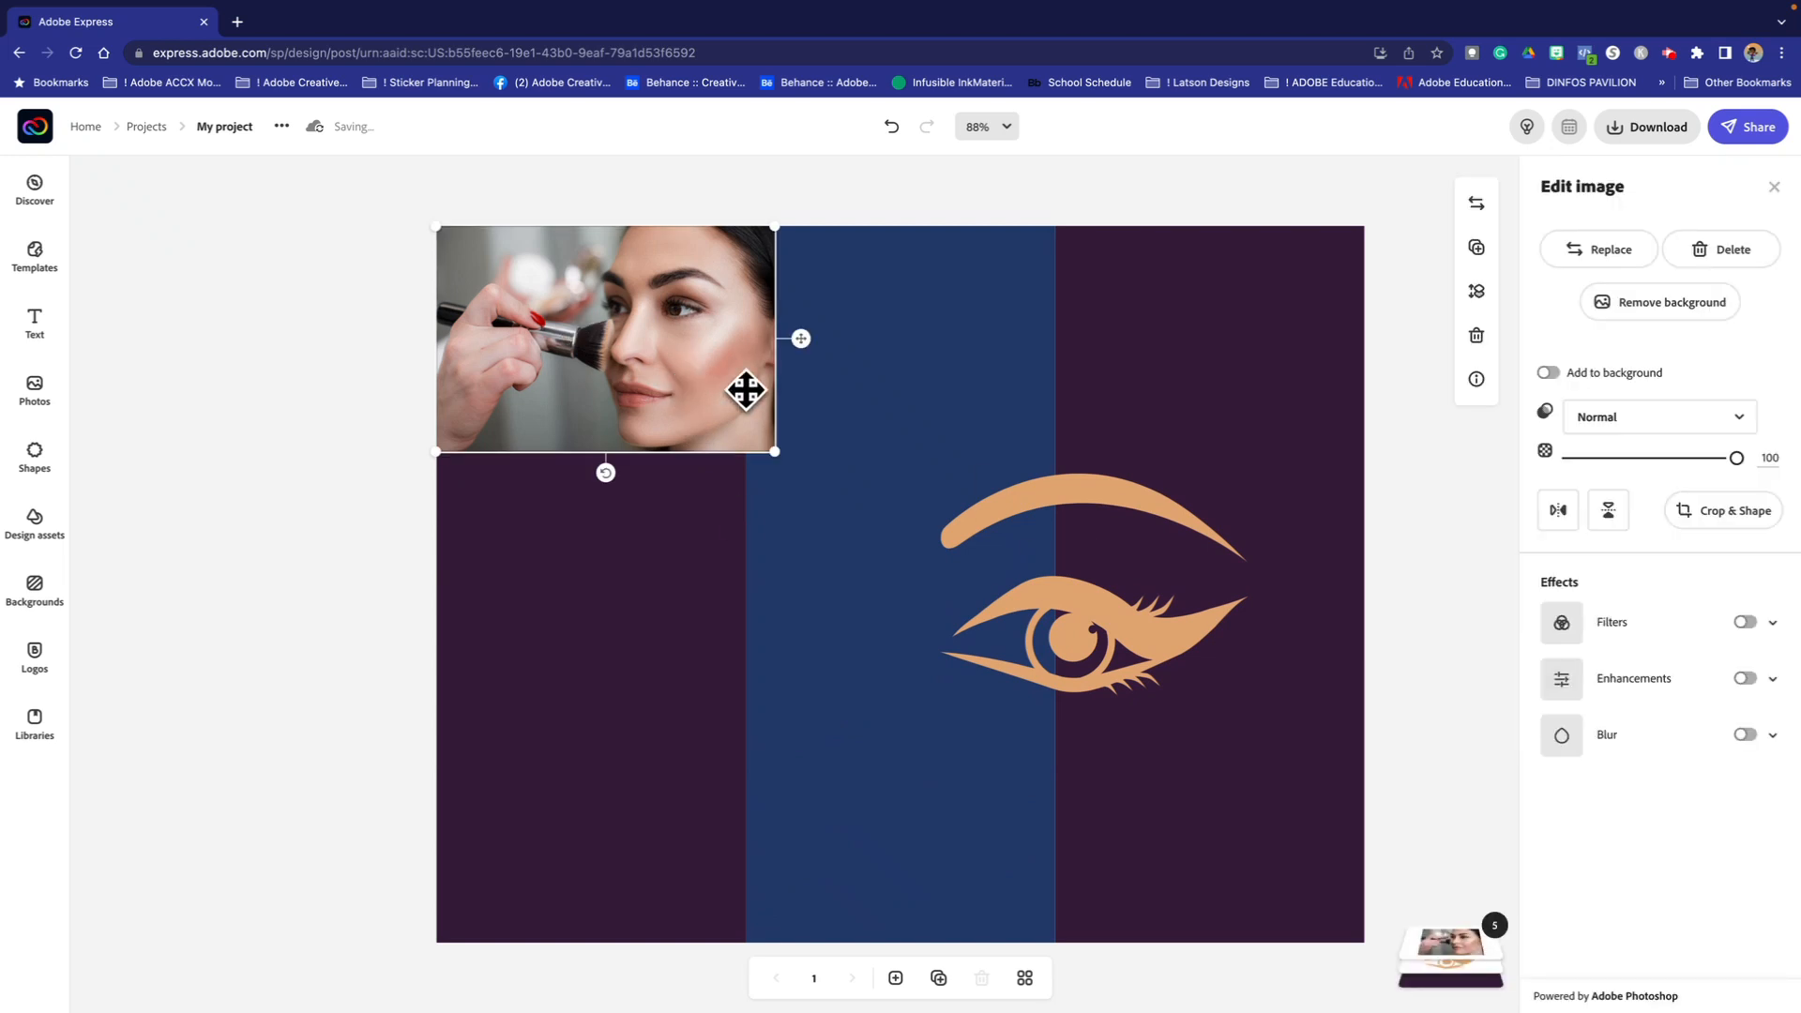
left_click_drag(1052, 503, 585, 711)
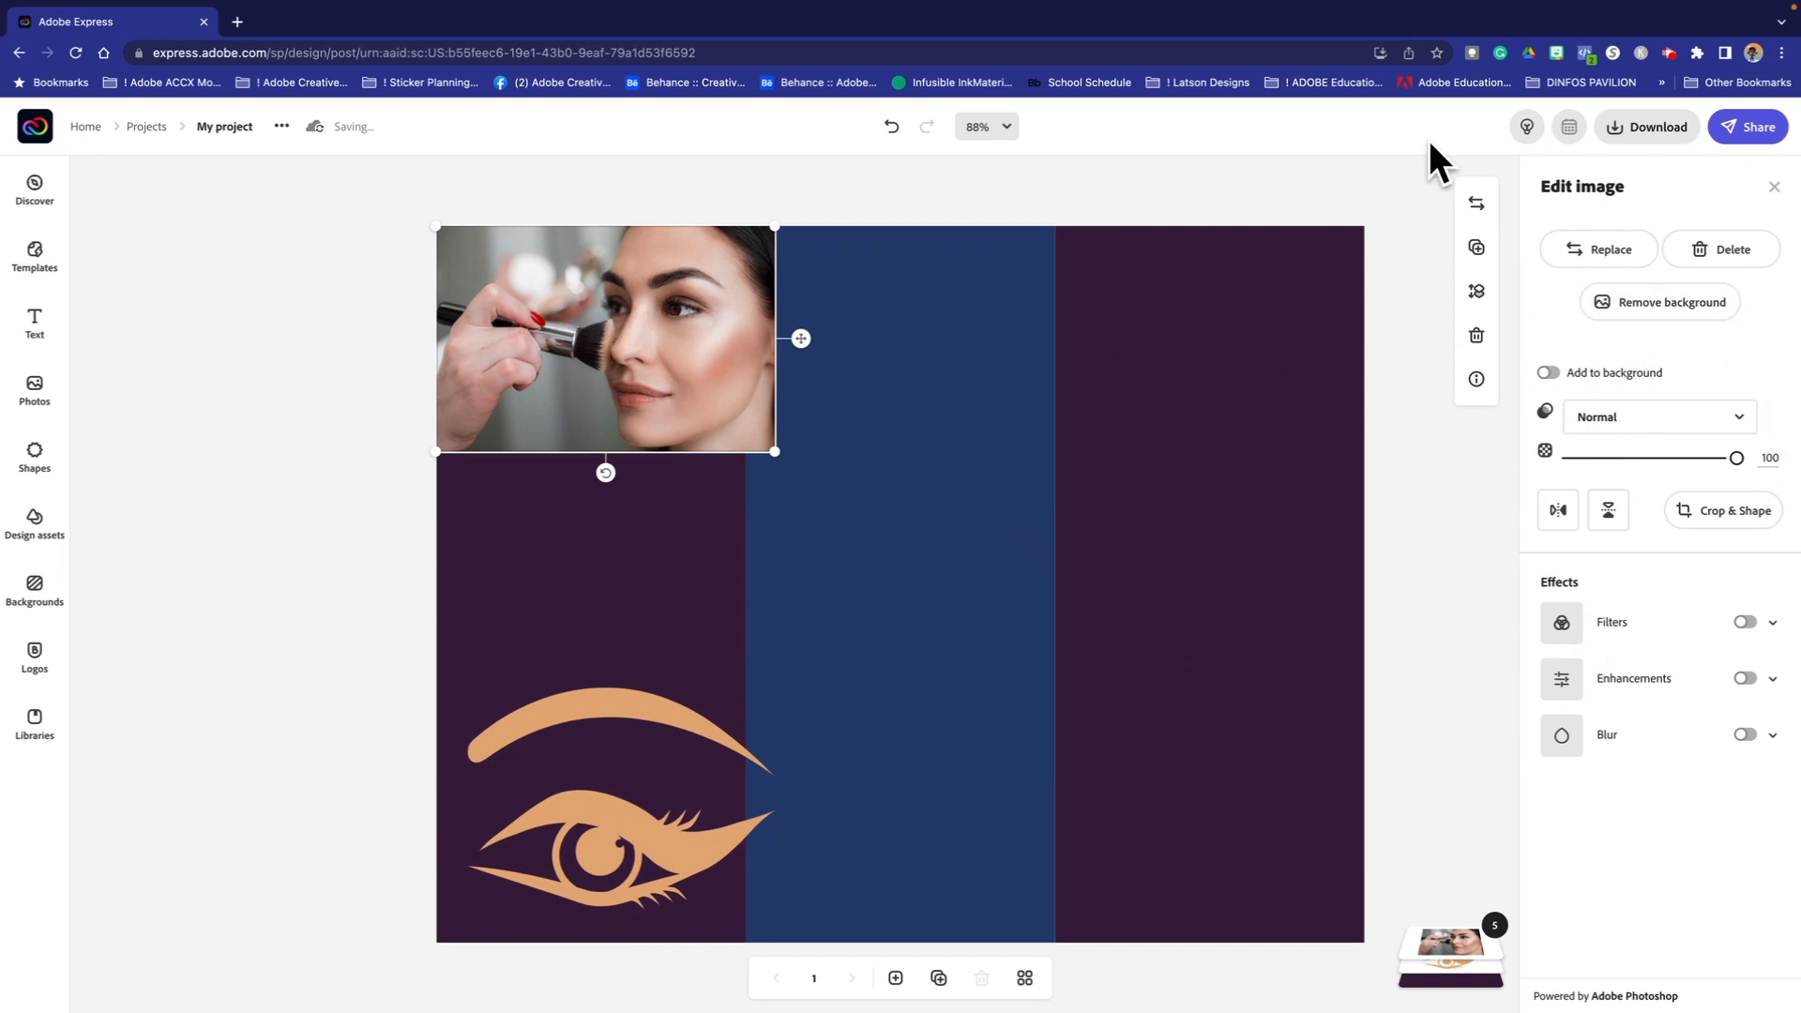
Step: Remove the makeup photo's background, try erasing around the brush, undo that stroke, and accept the cutout
left_click(1682, 310)
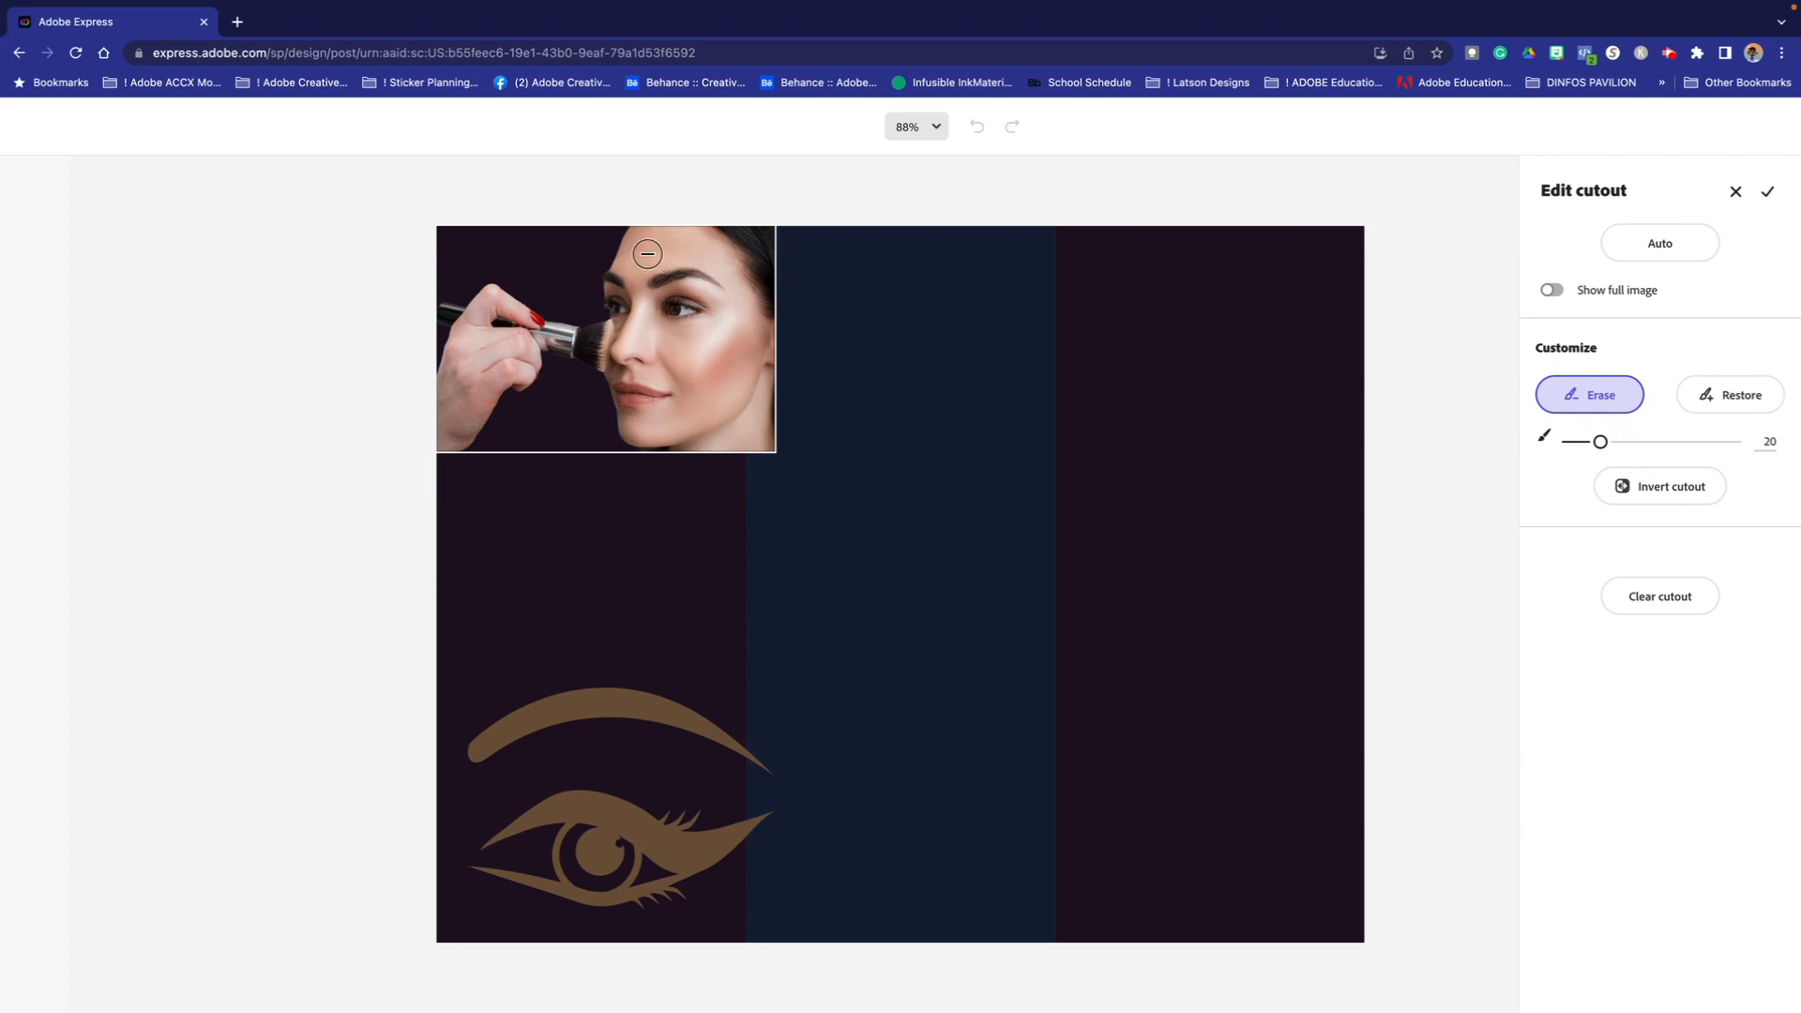
mouse_move(574, 286)
left_mouse_down()
mouse_move(581, 379)
mouse_move(601, 334)
left_mouse_up()
left_click(976, 126)
left_click(1768, 193)
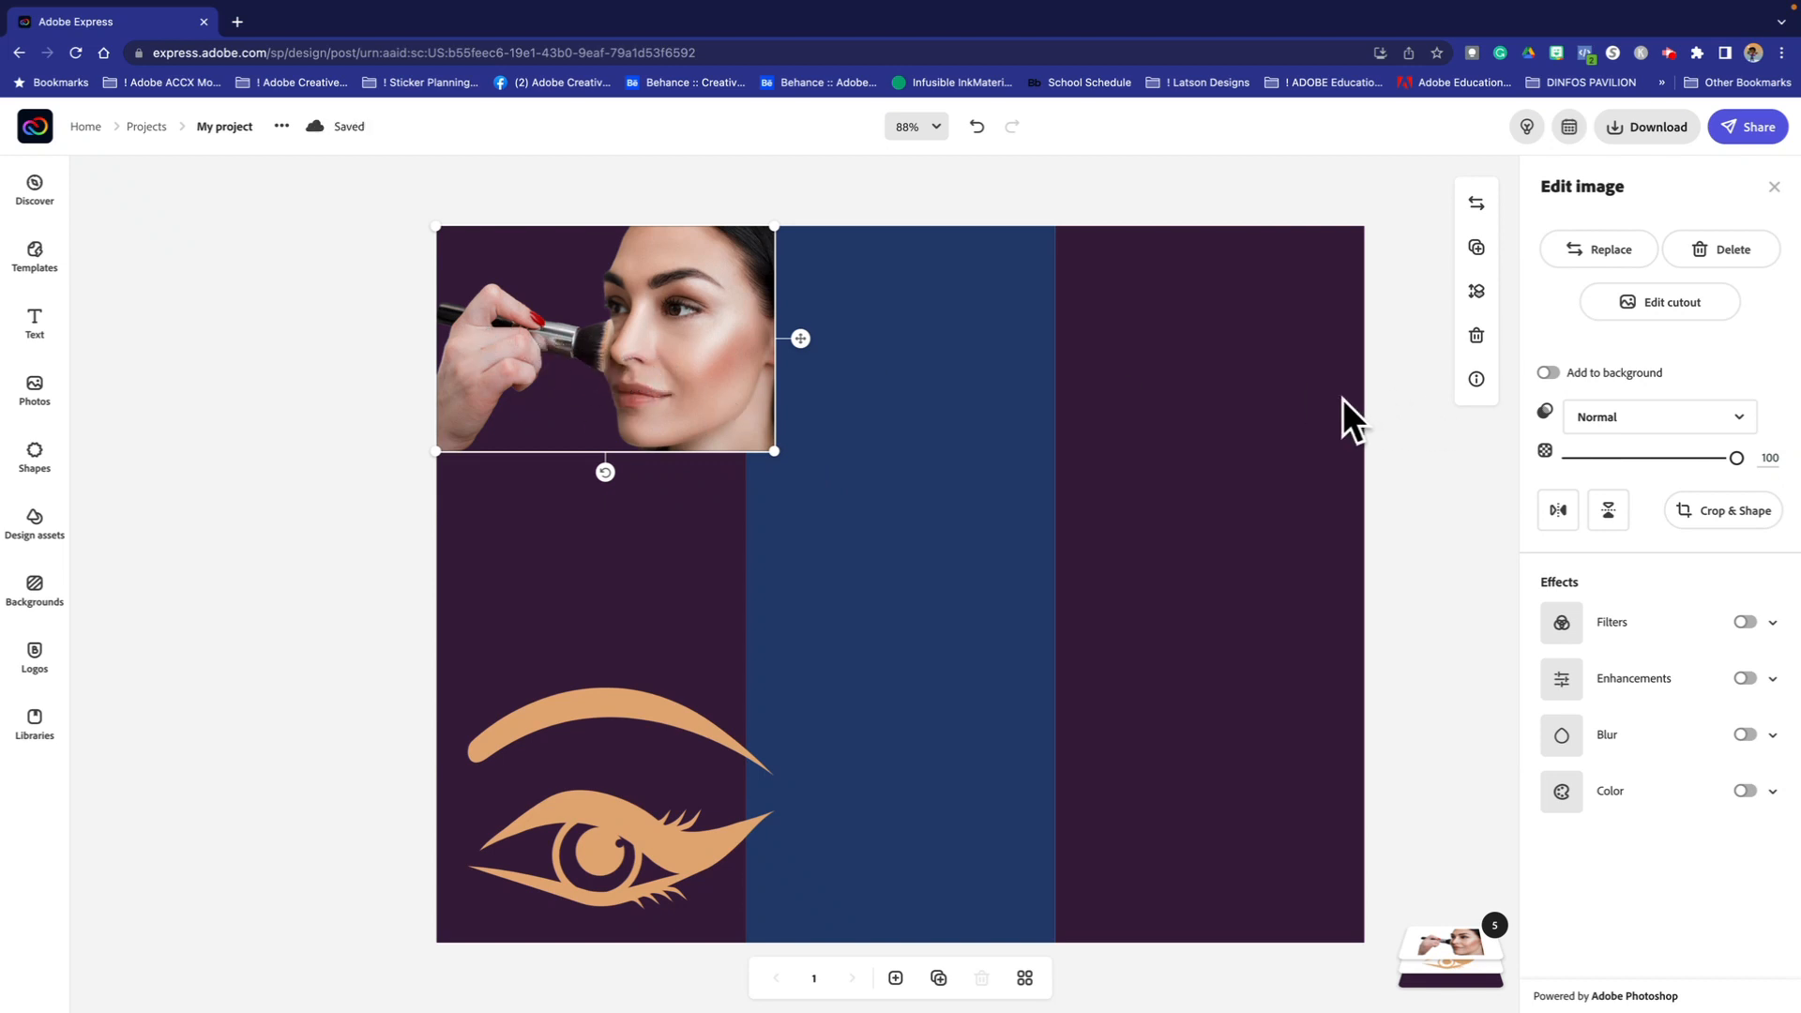
Step: Add the cutout photo to the leftmost panel's background and widen that panel over most of the blue panel
left_click(719, 161)
left_click(720, 291)
left_click(1548, 369)
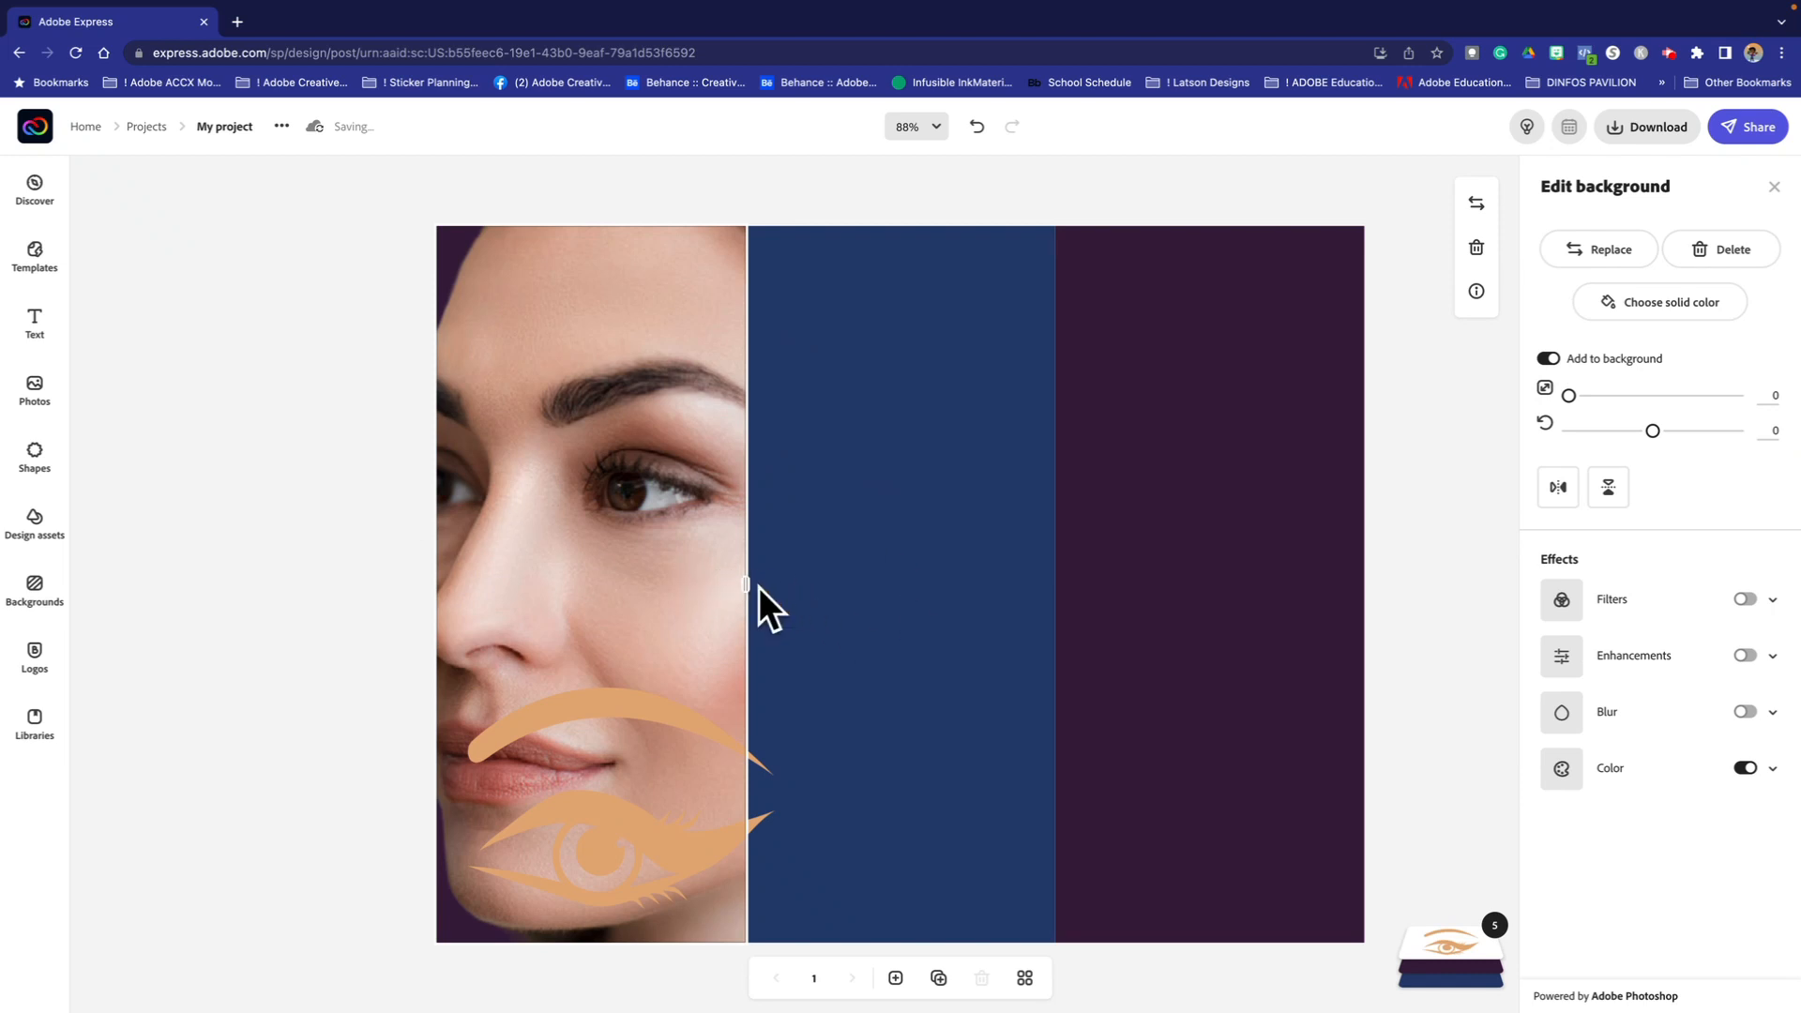
left_click_drag(747, 587, 1002, 586)
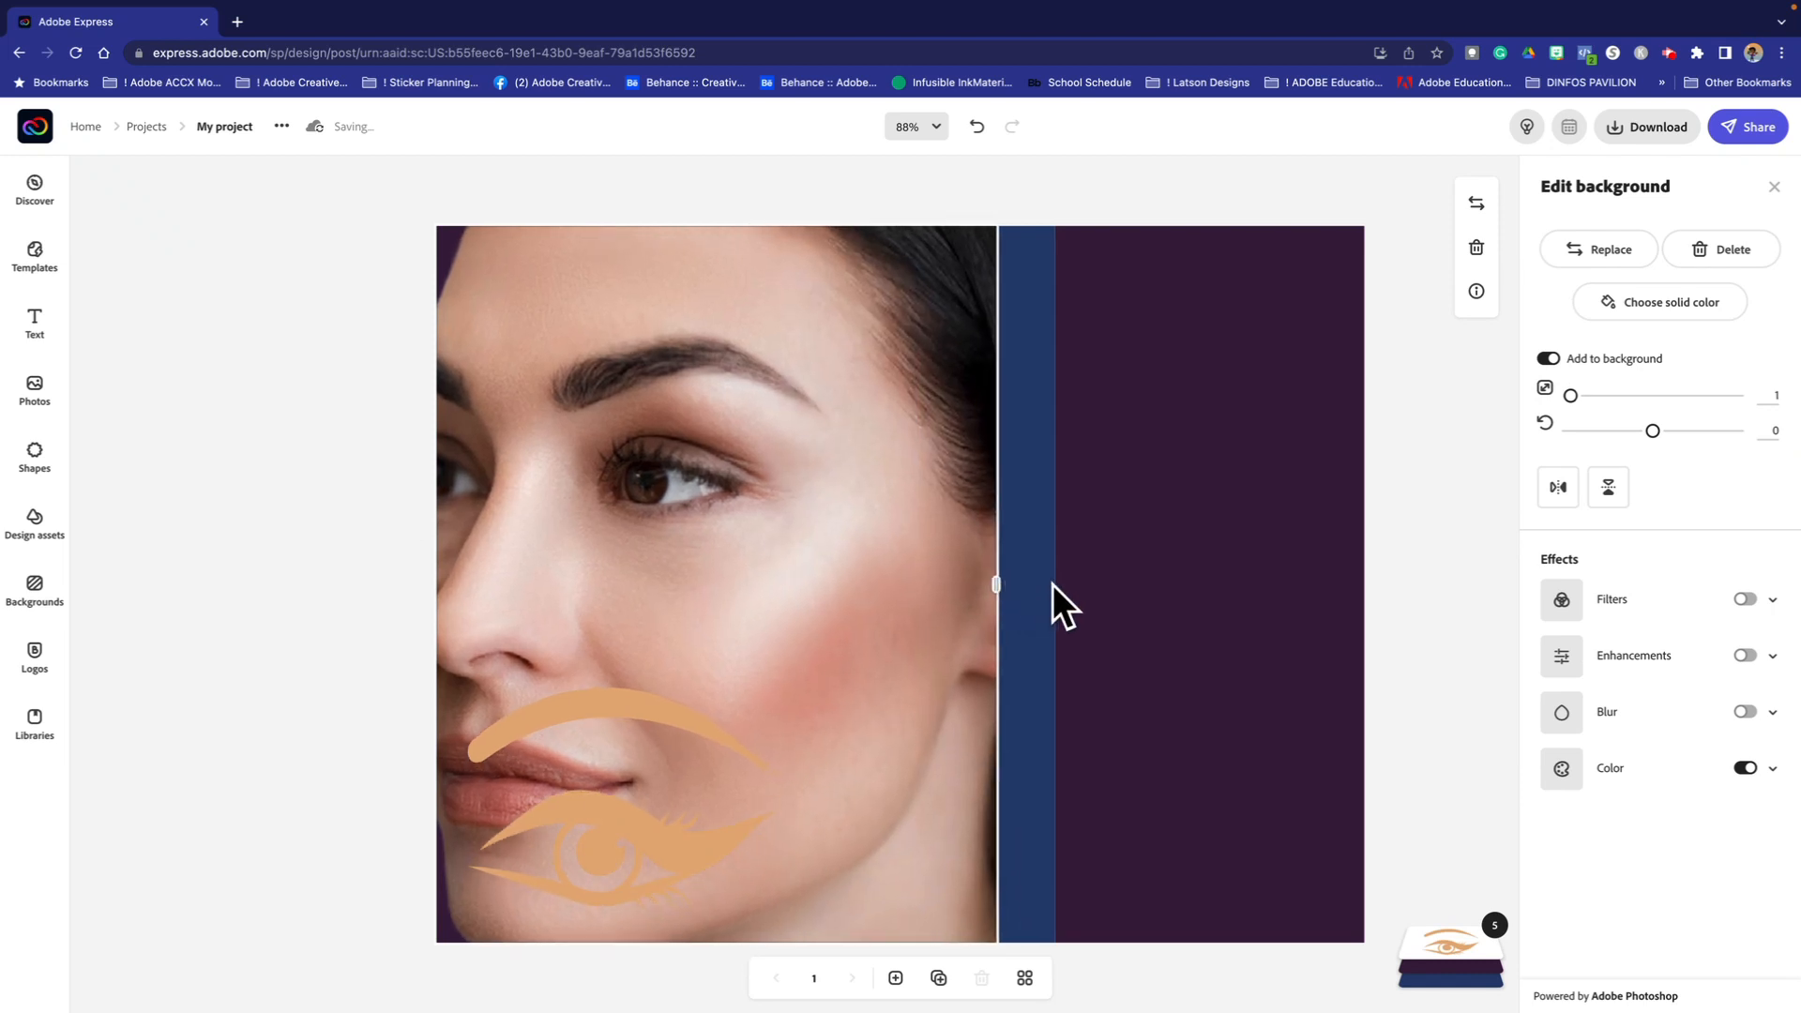
Step: Delete the purple panel on the far side and the blue panel next to the face photo
left_click(1097, 584)
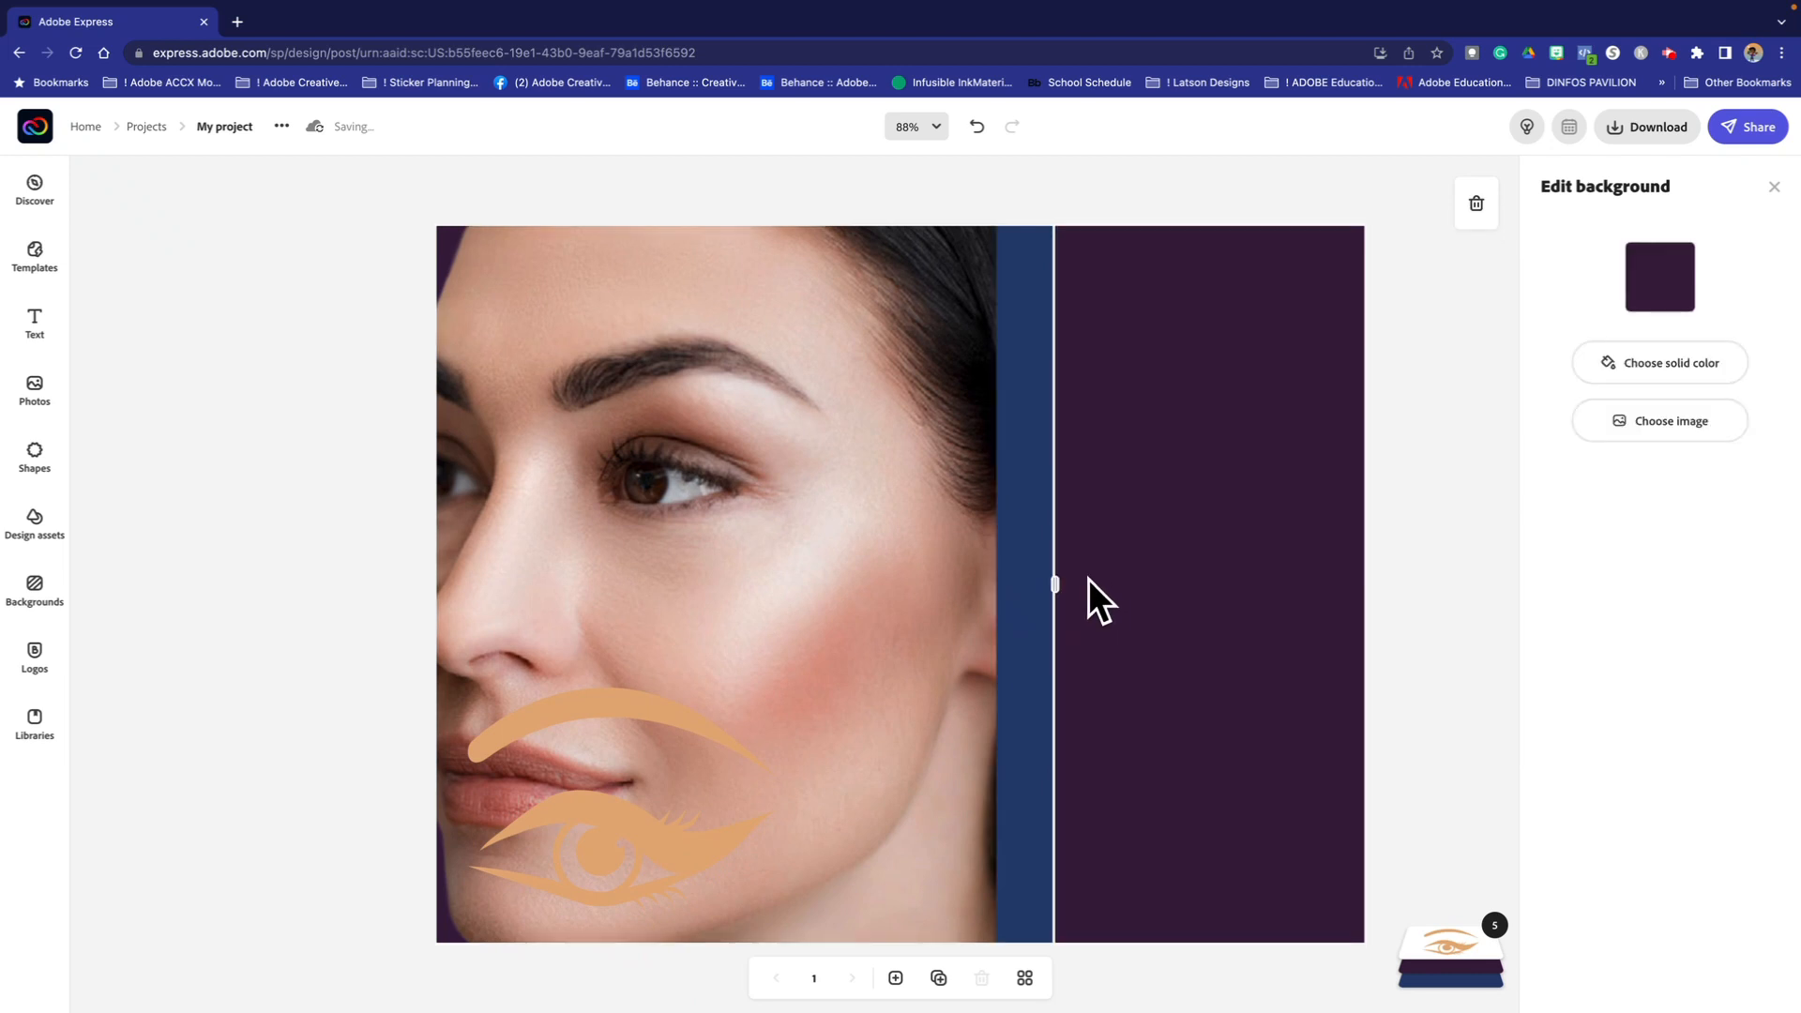
key("BackSpace")
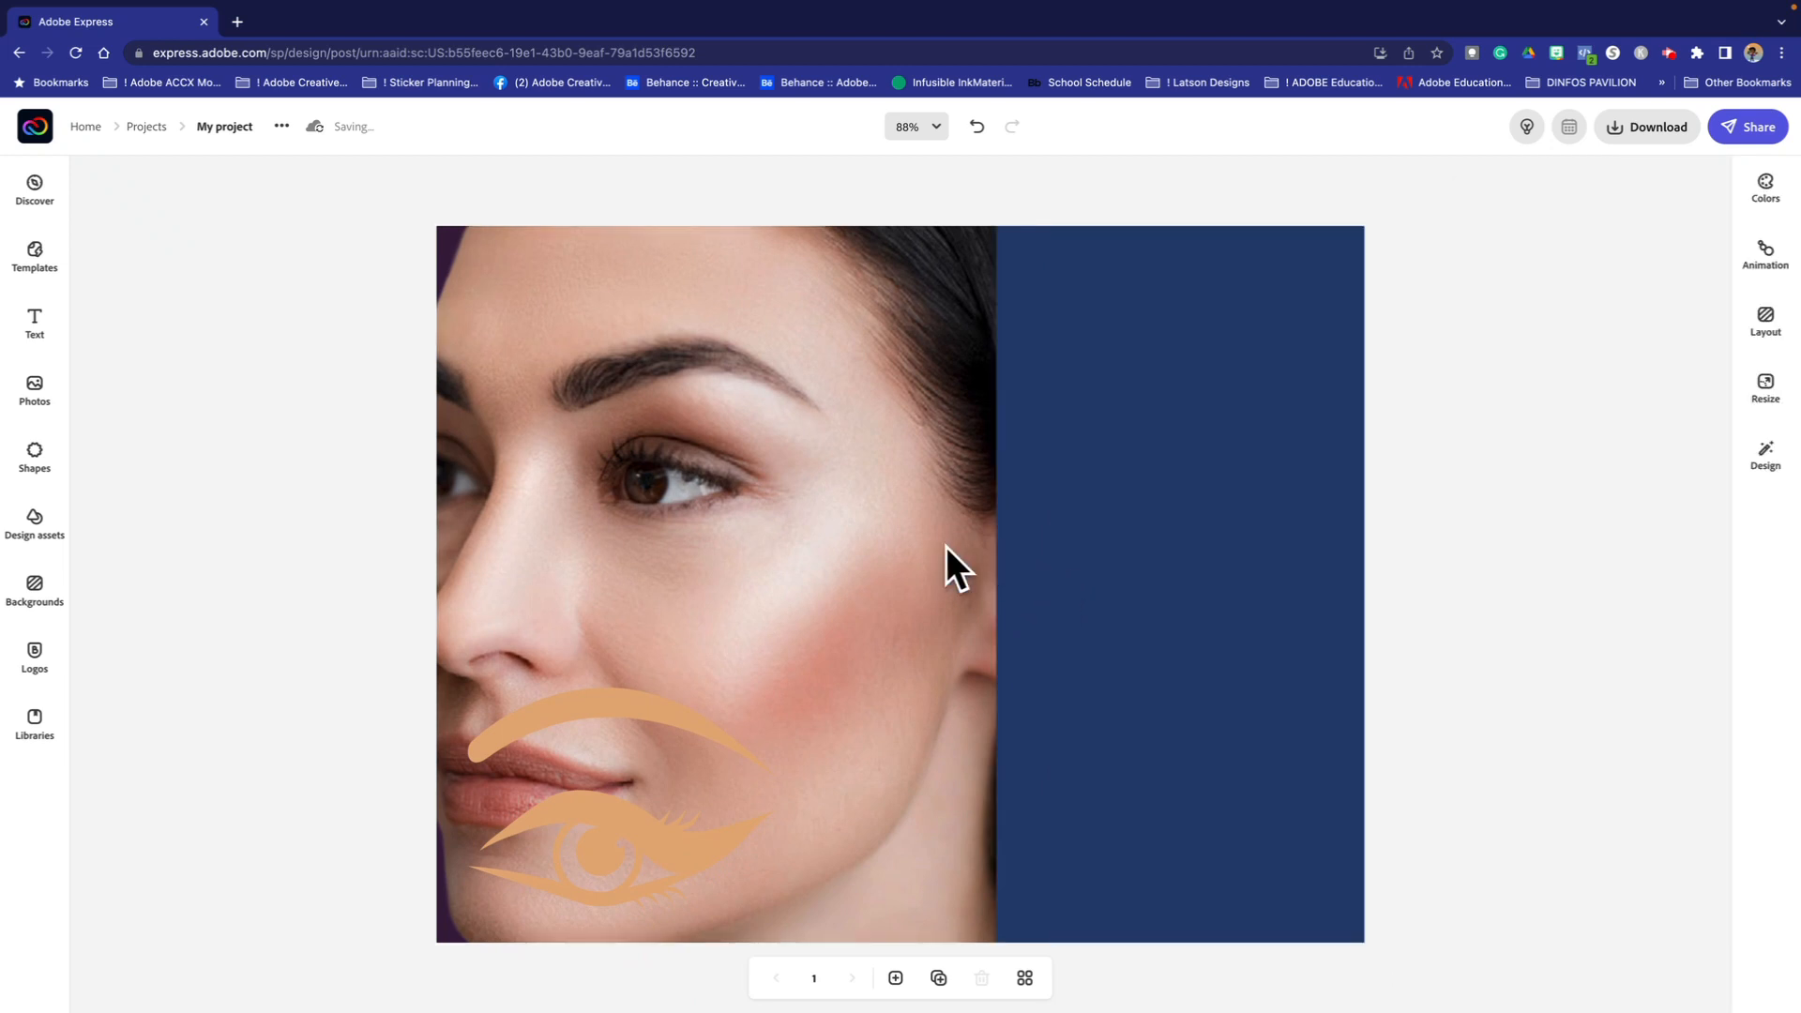
left_click(947, 546)
left_click(1076, 547)
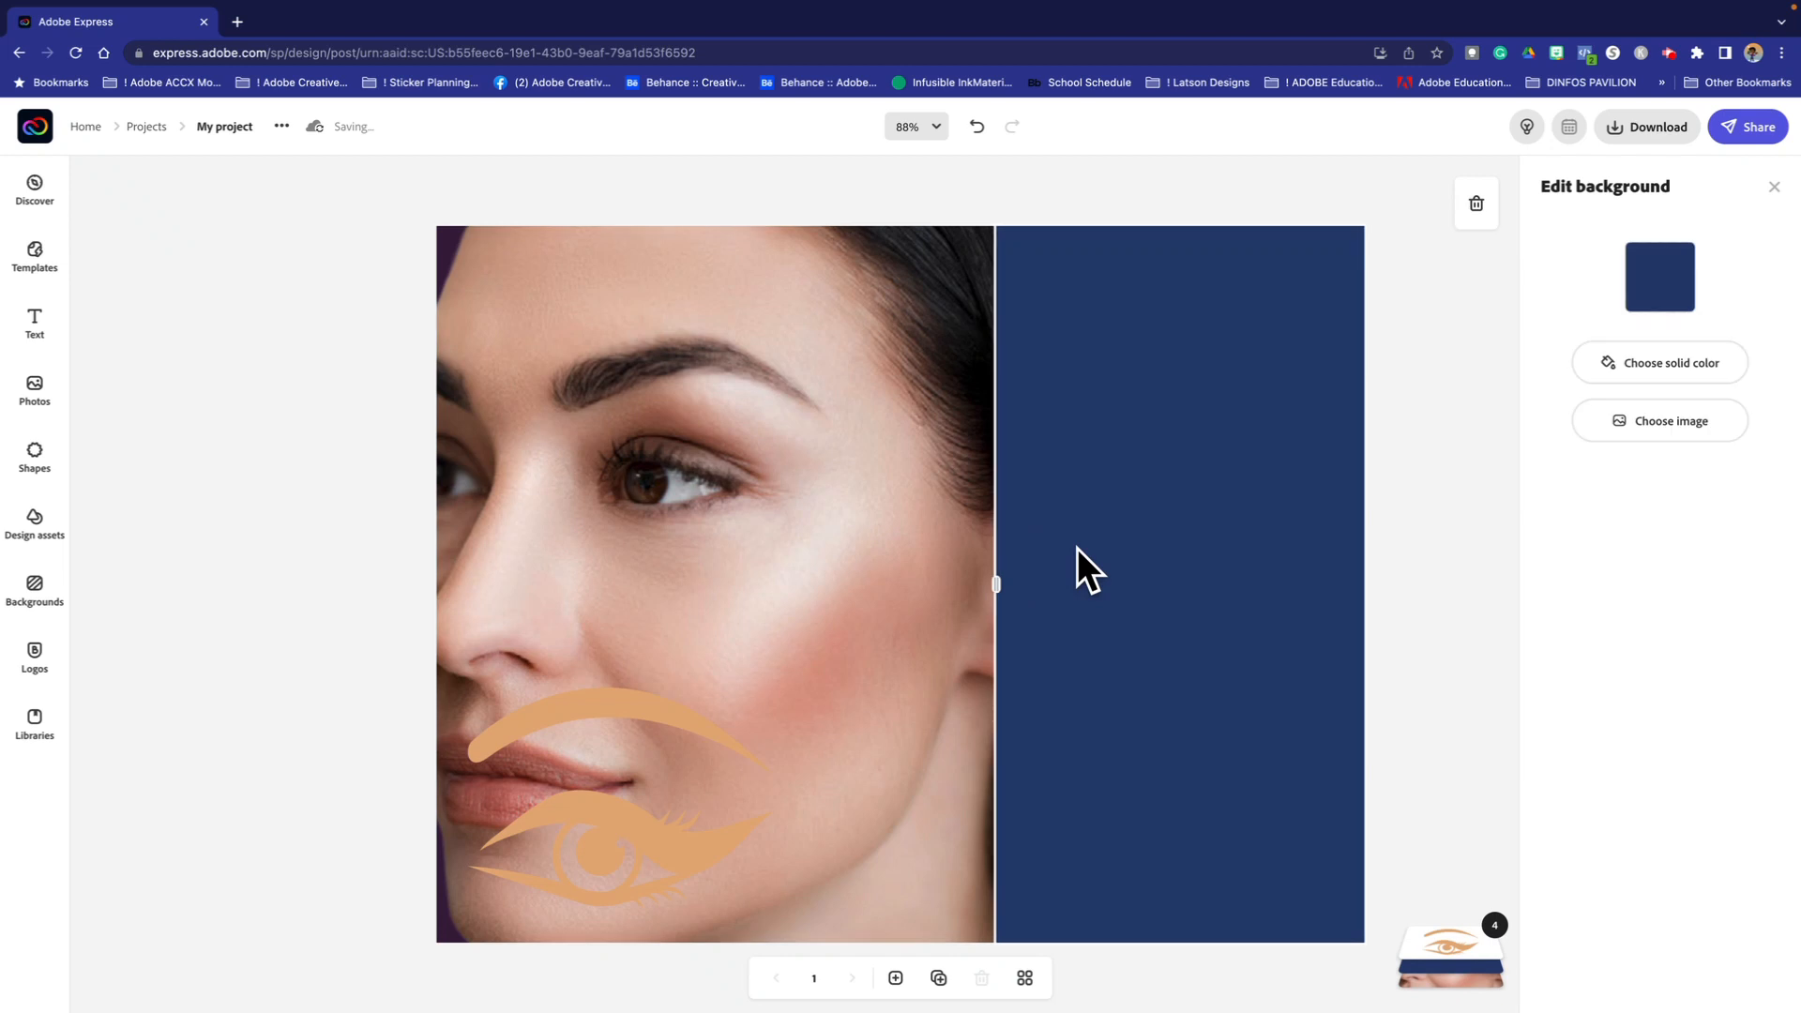
key("BackSpace")
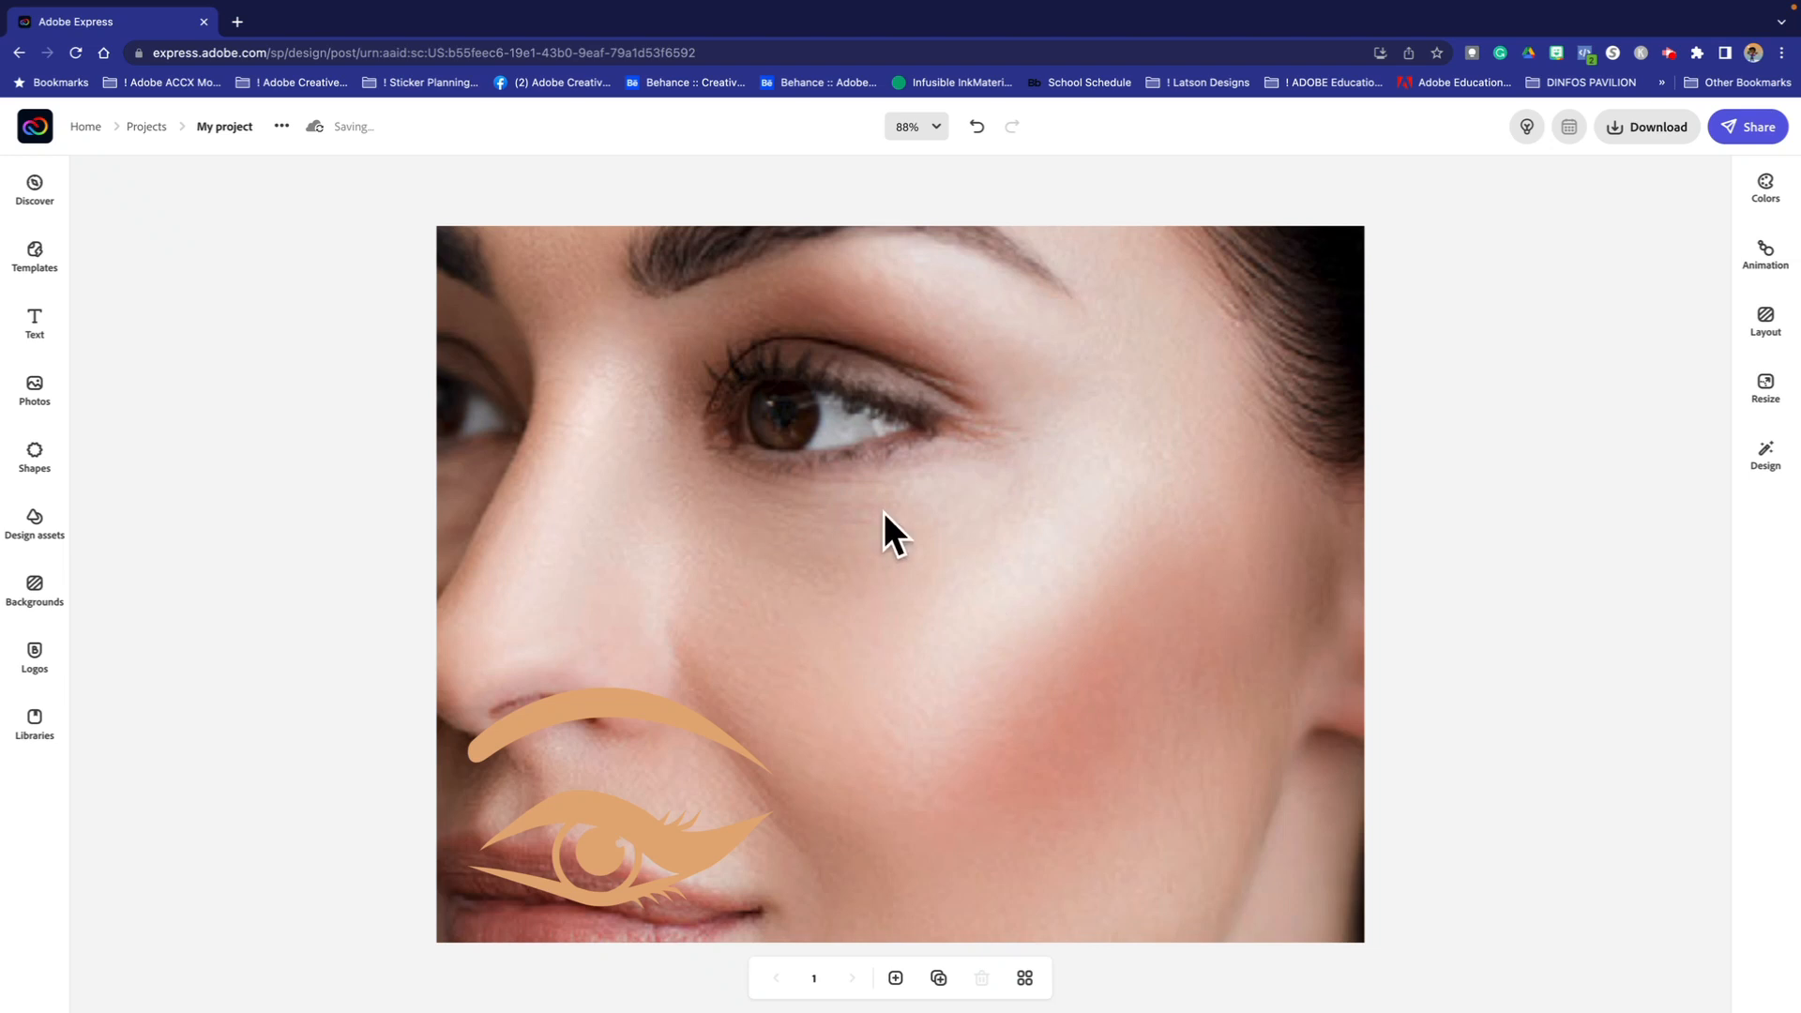
Step: Detach the face photo from the background, shrink it to under half its size, and delete it
left_click(947, 672)
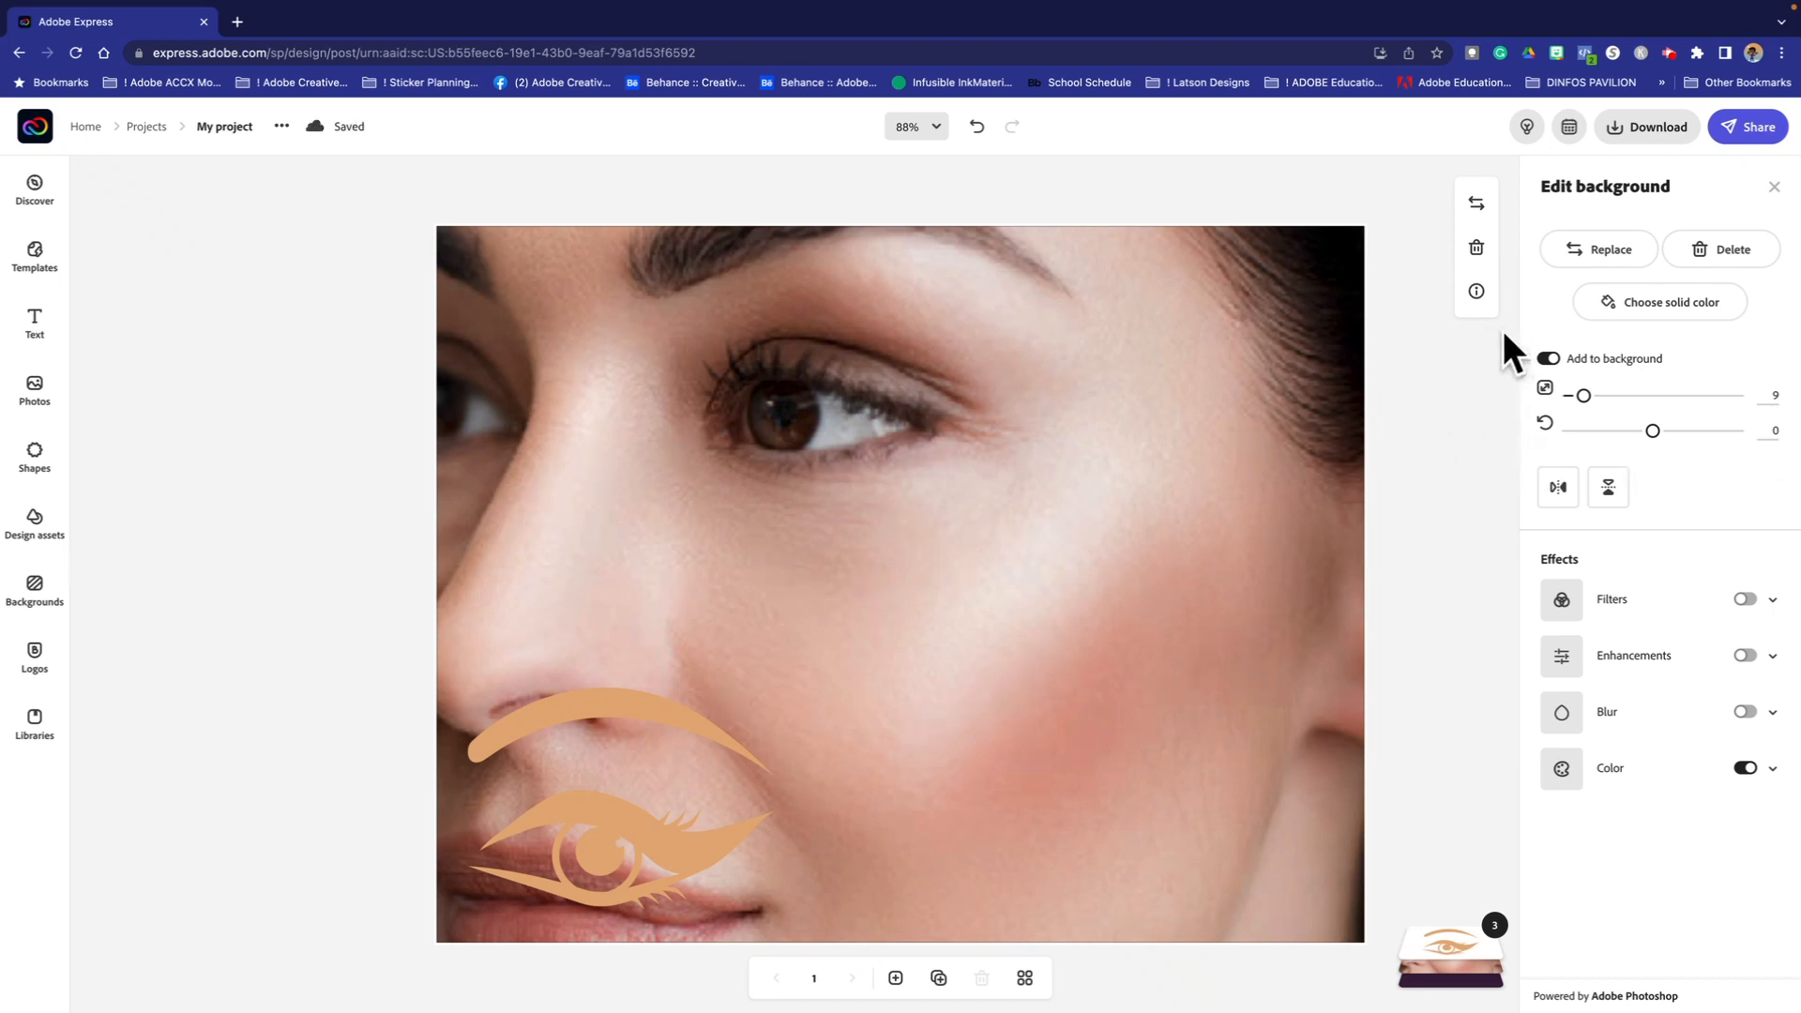
left_click(1548, 358)
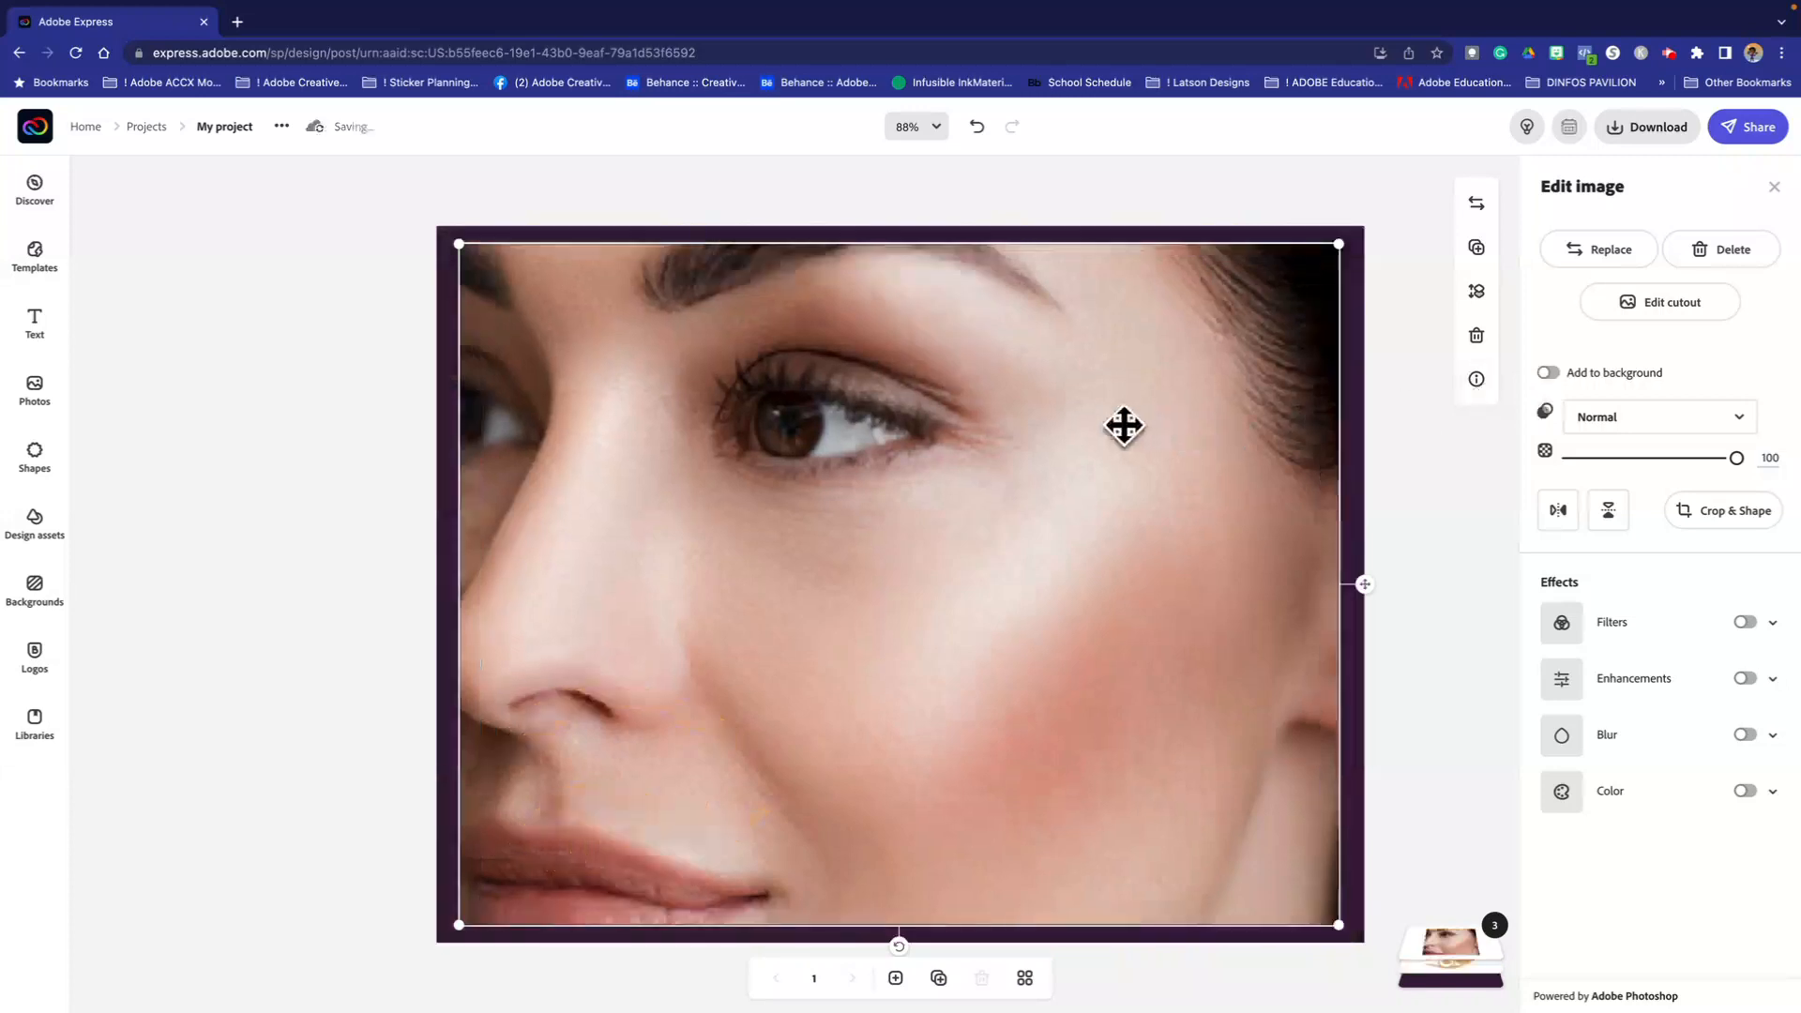
left_click_drag(1337, 926, 844, 690)
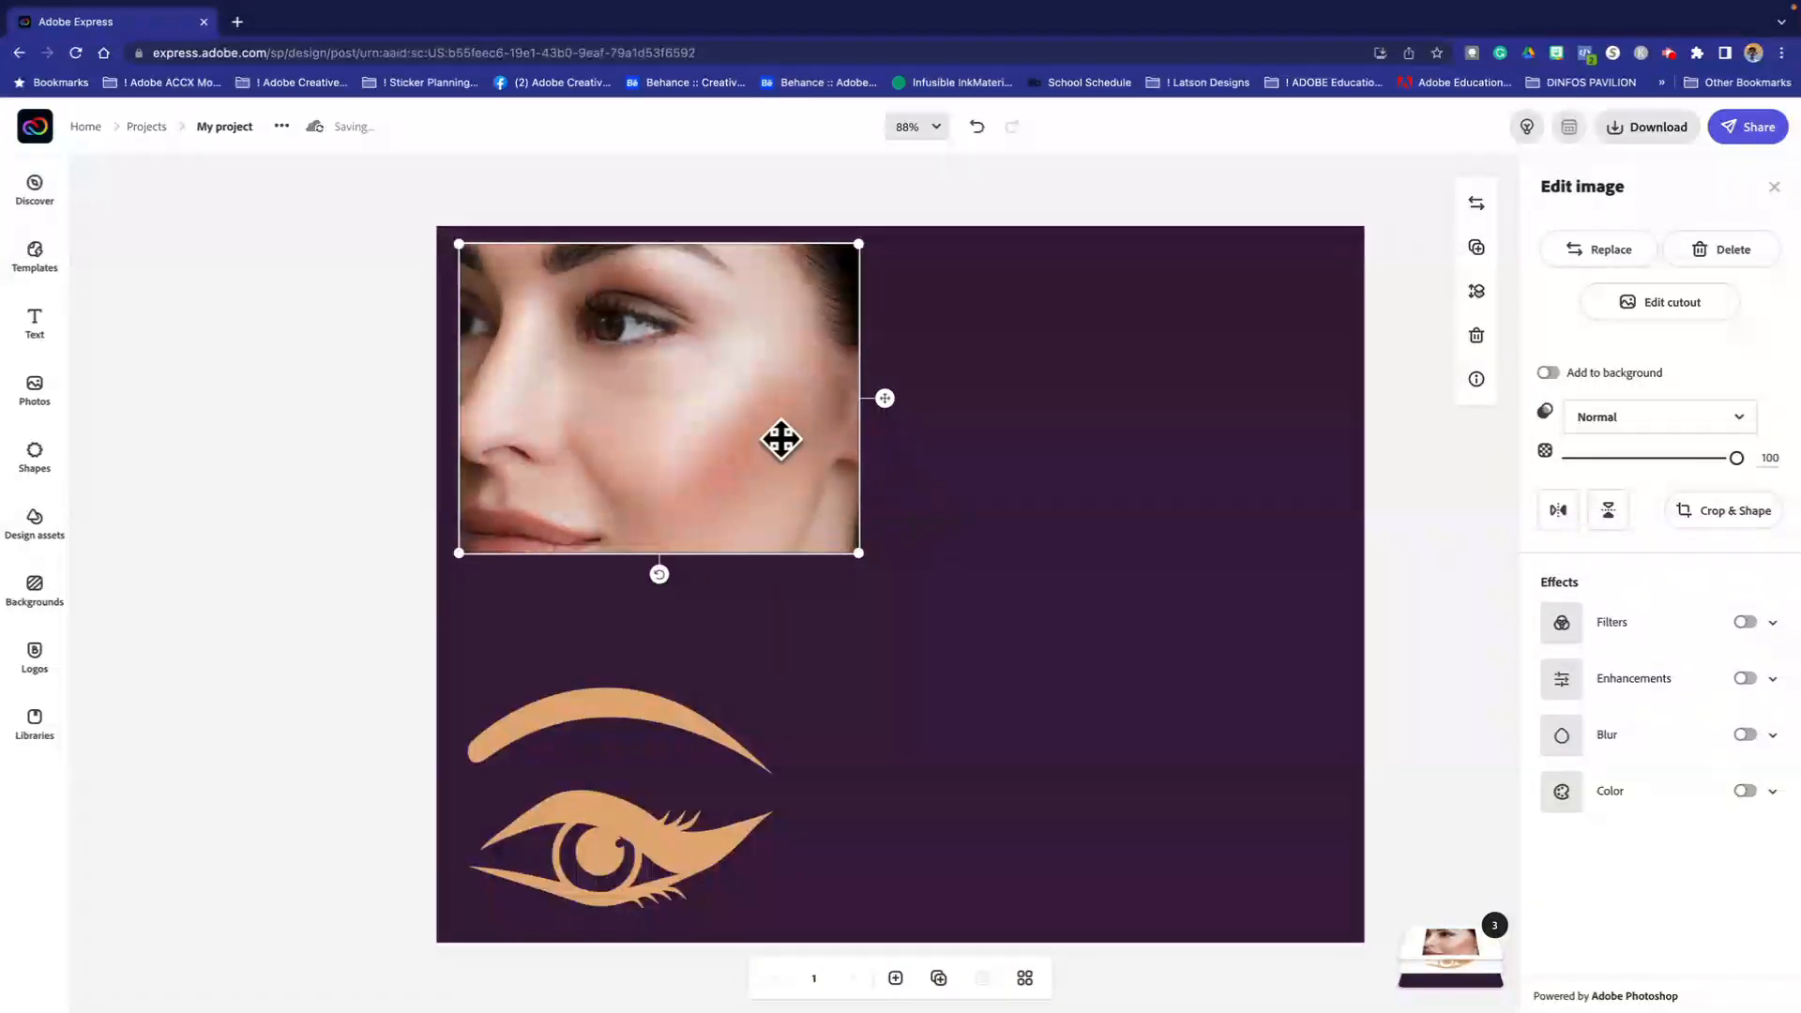
key("Delete")
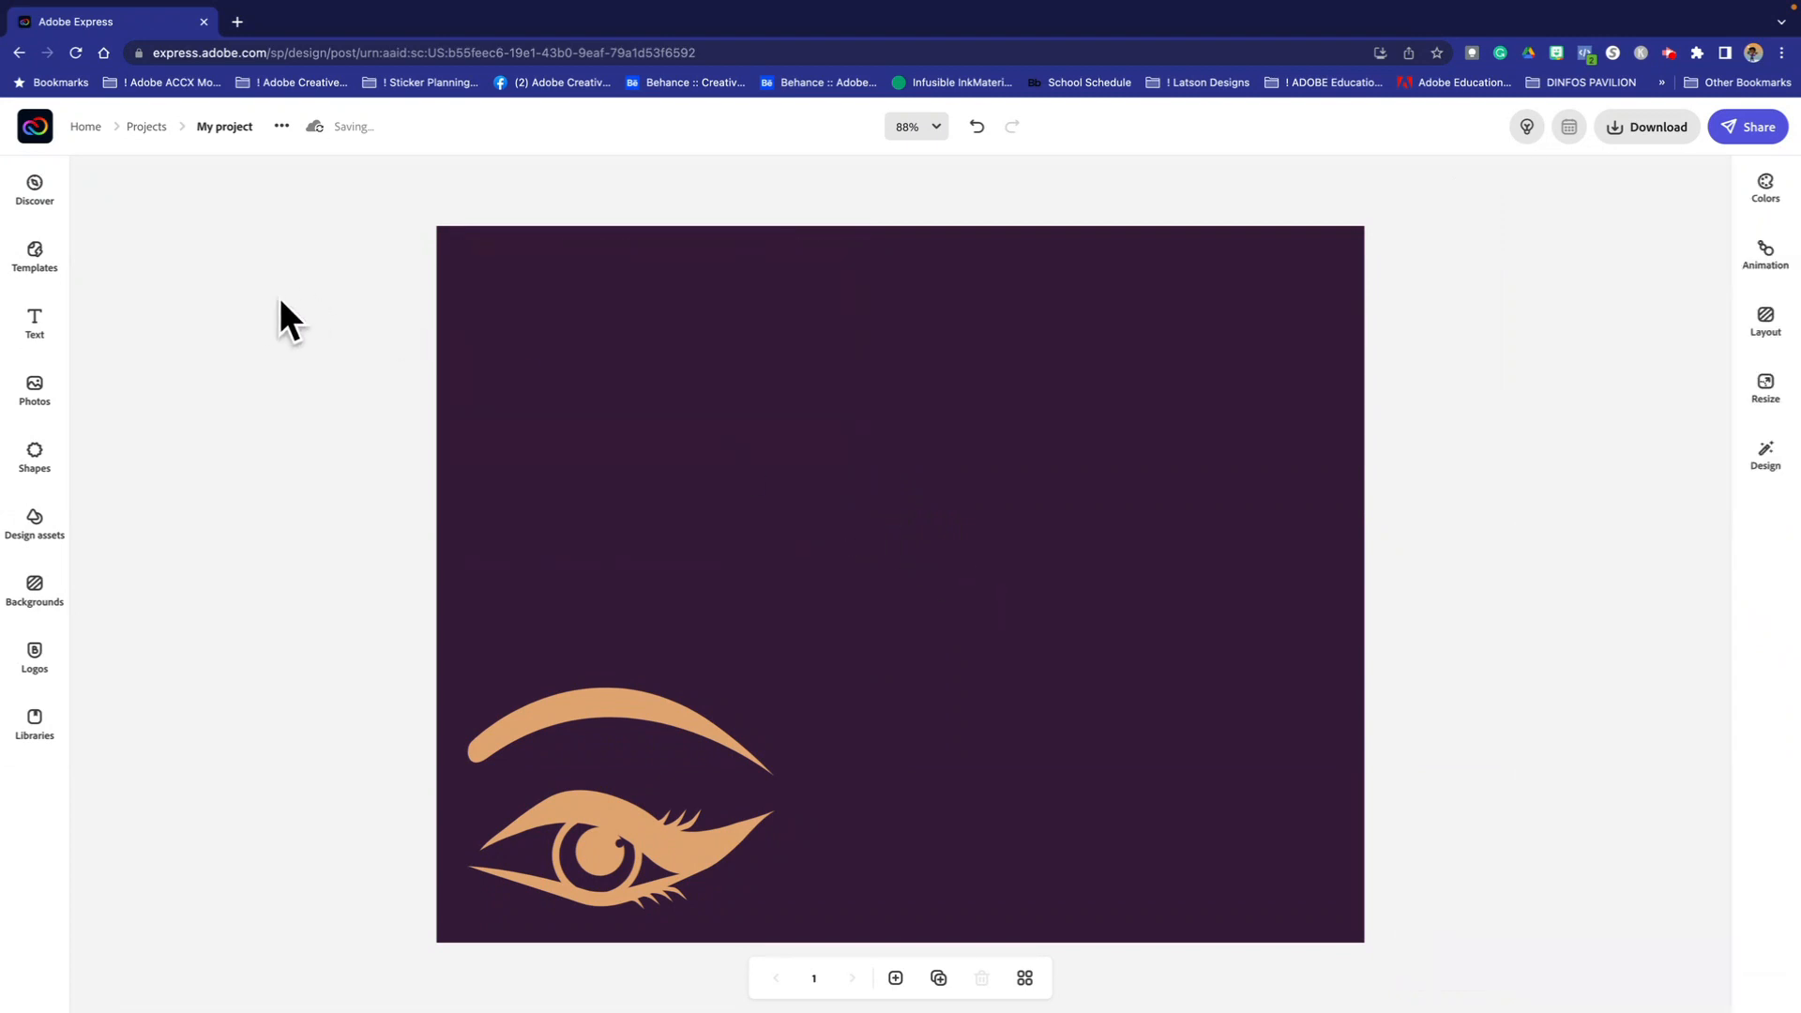
Step: Add the stock photo of a woman covering one eye with a makeup brush and move it to the page's upper part
left_click(42, 394)
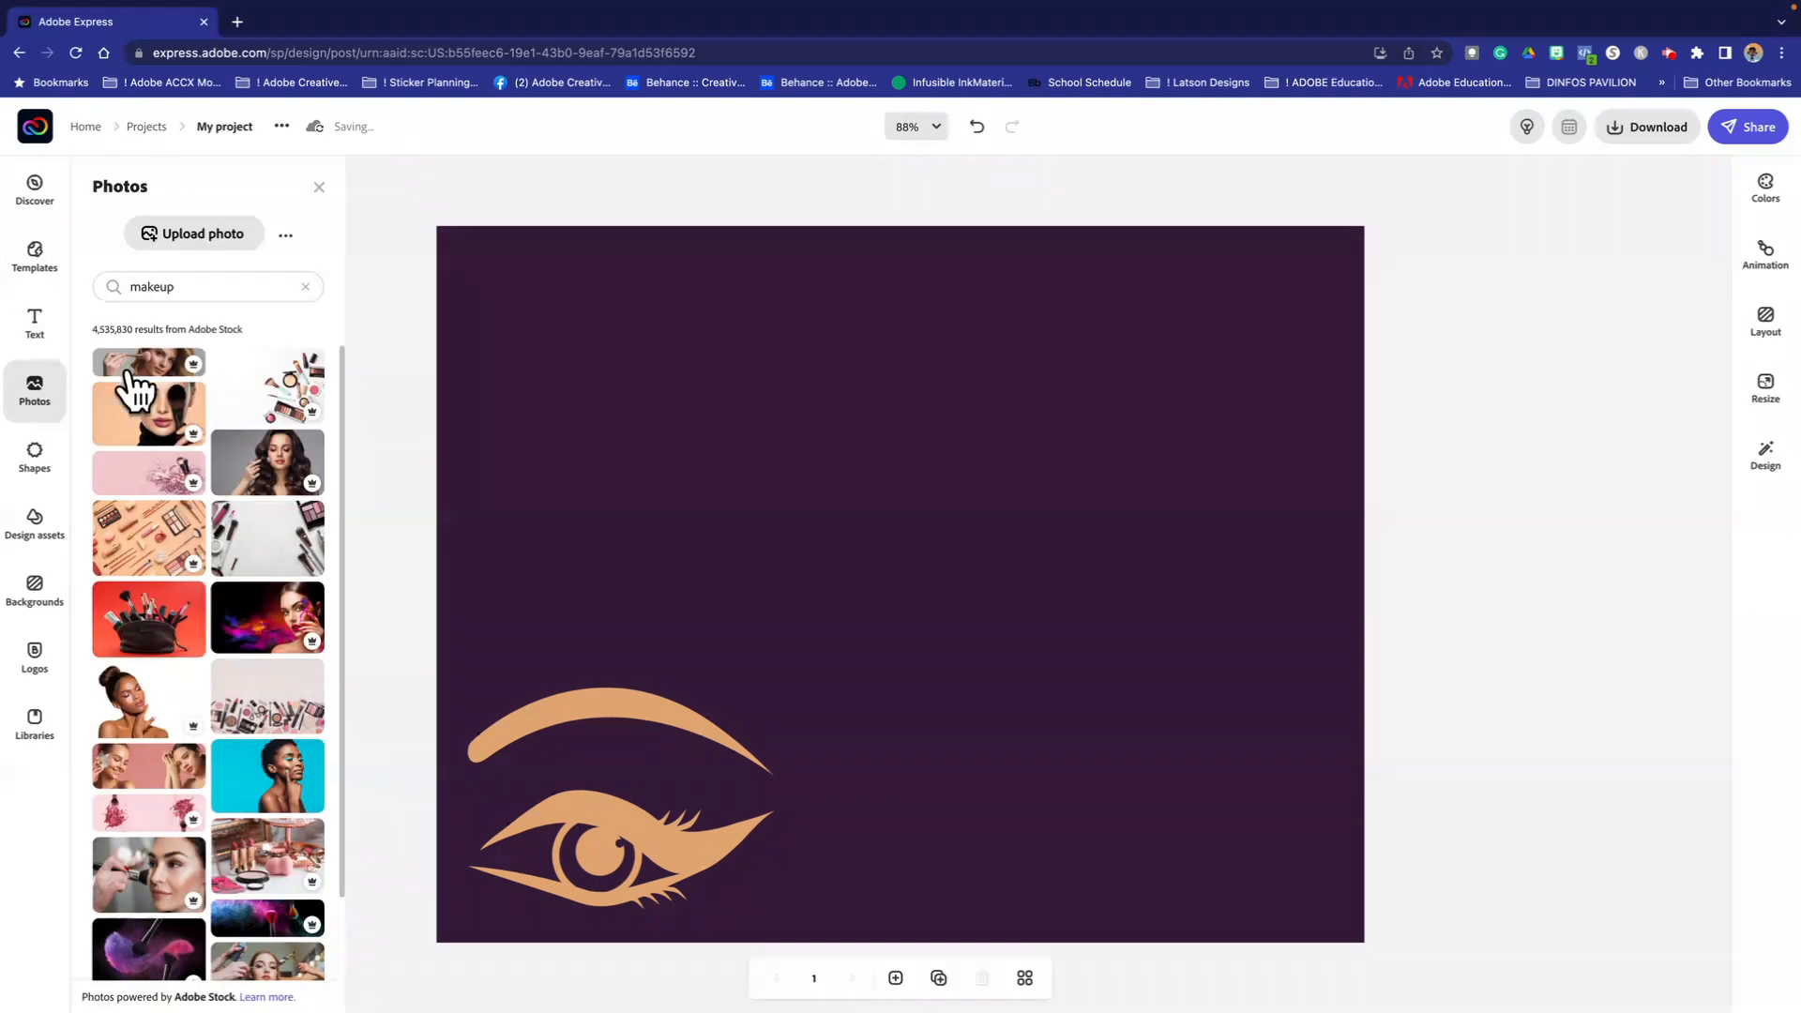
left_click(140, 422)
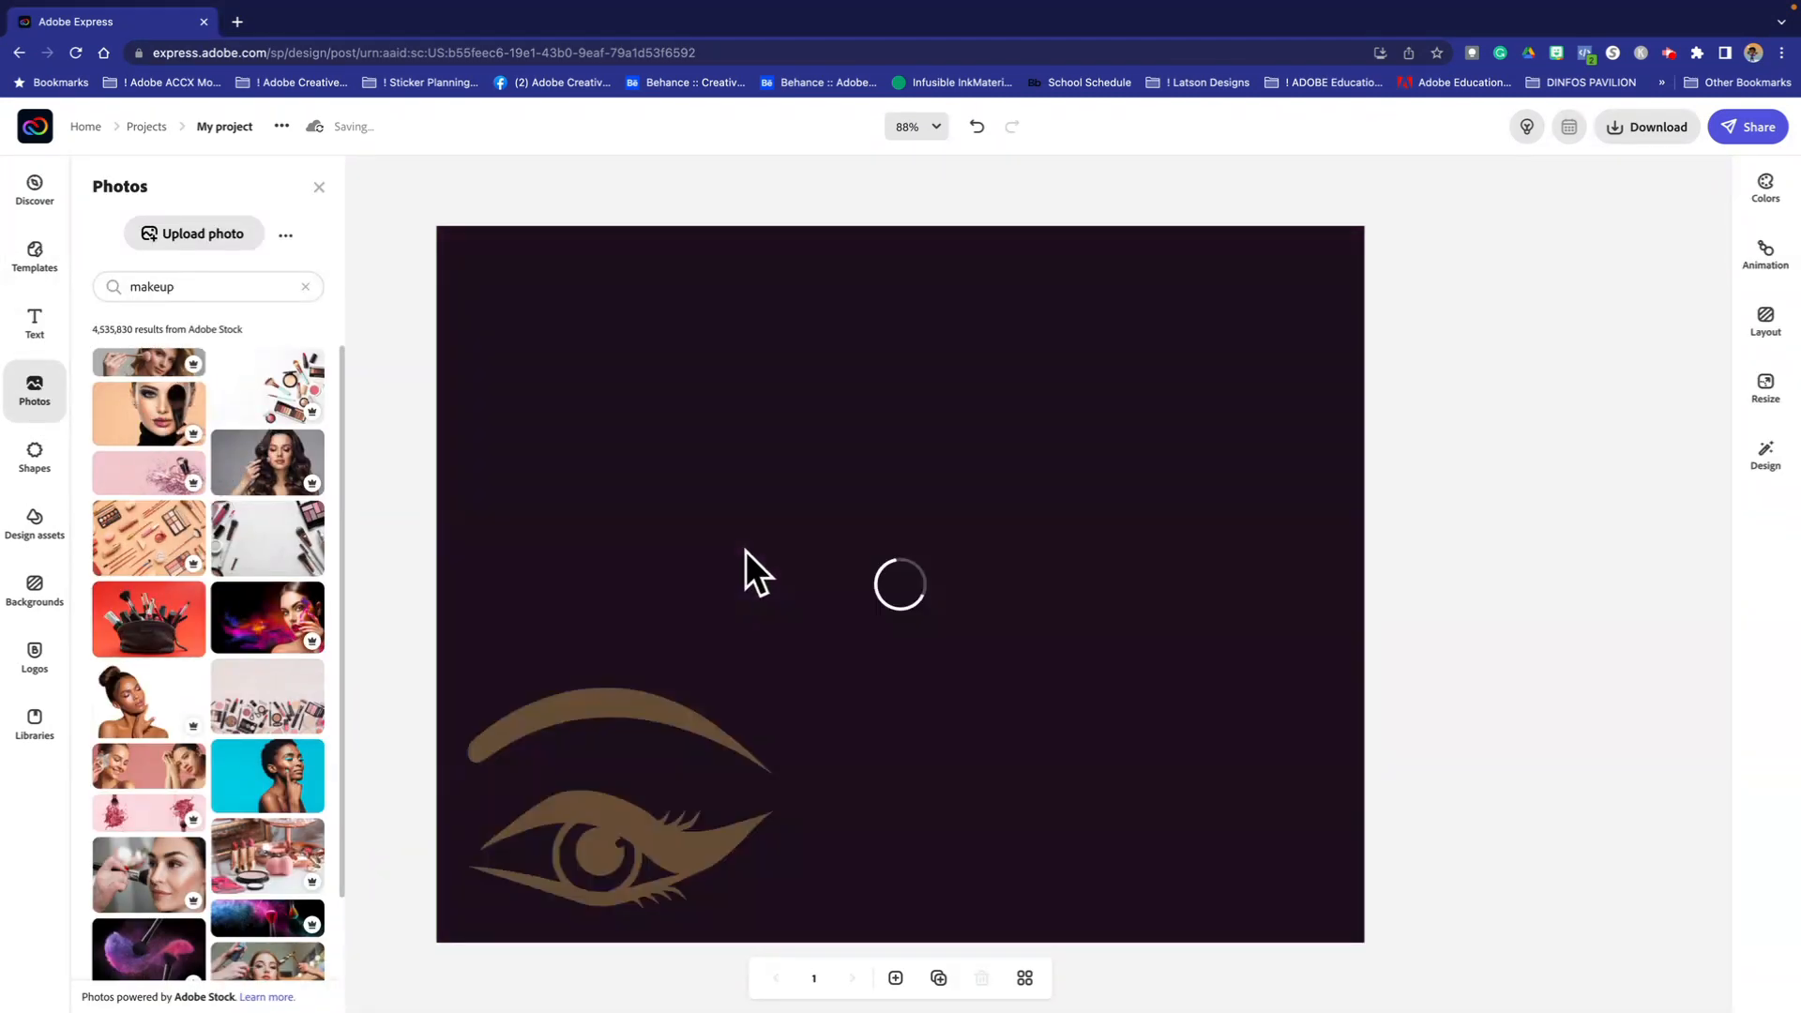
mouse_move(816, 537)
left_mouse_down()
mouse_move(677, 408)
mouse_move(704, 375)
left_mouse_up()
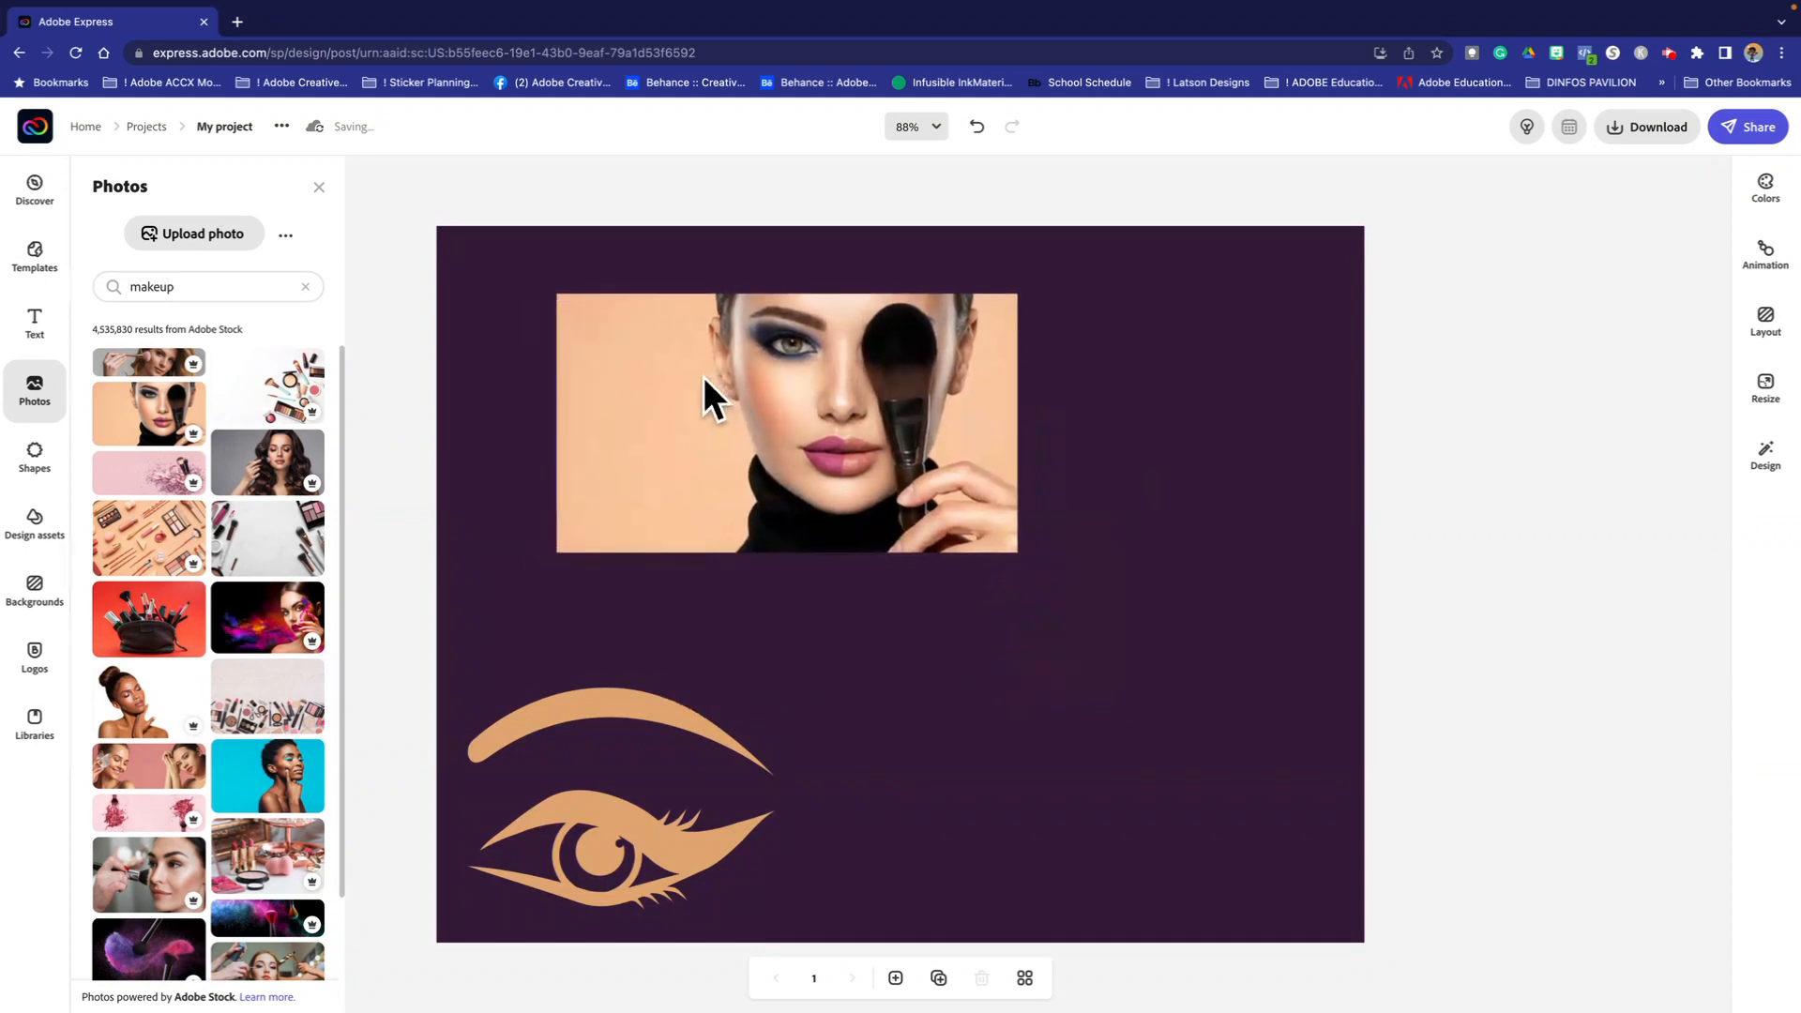
Step: Remove the peach background from the photo of the woman holding a brush and accept the cutout
left_click(801, 374)
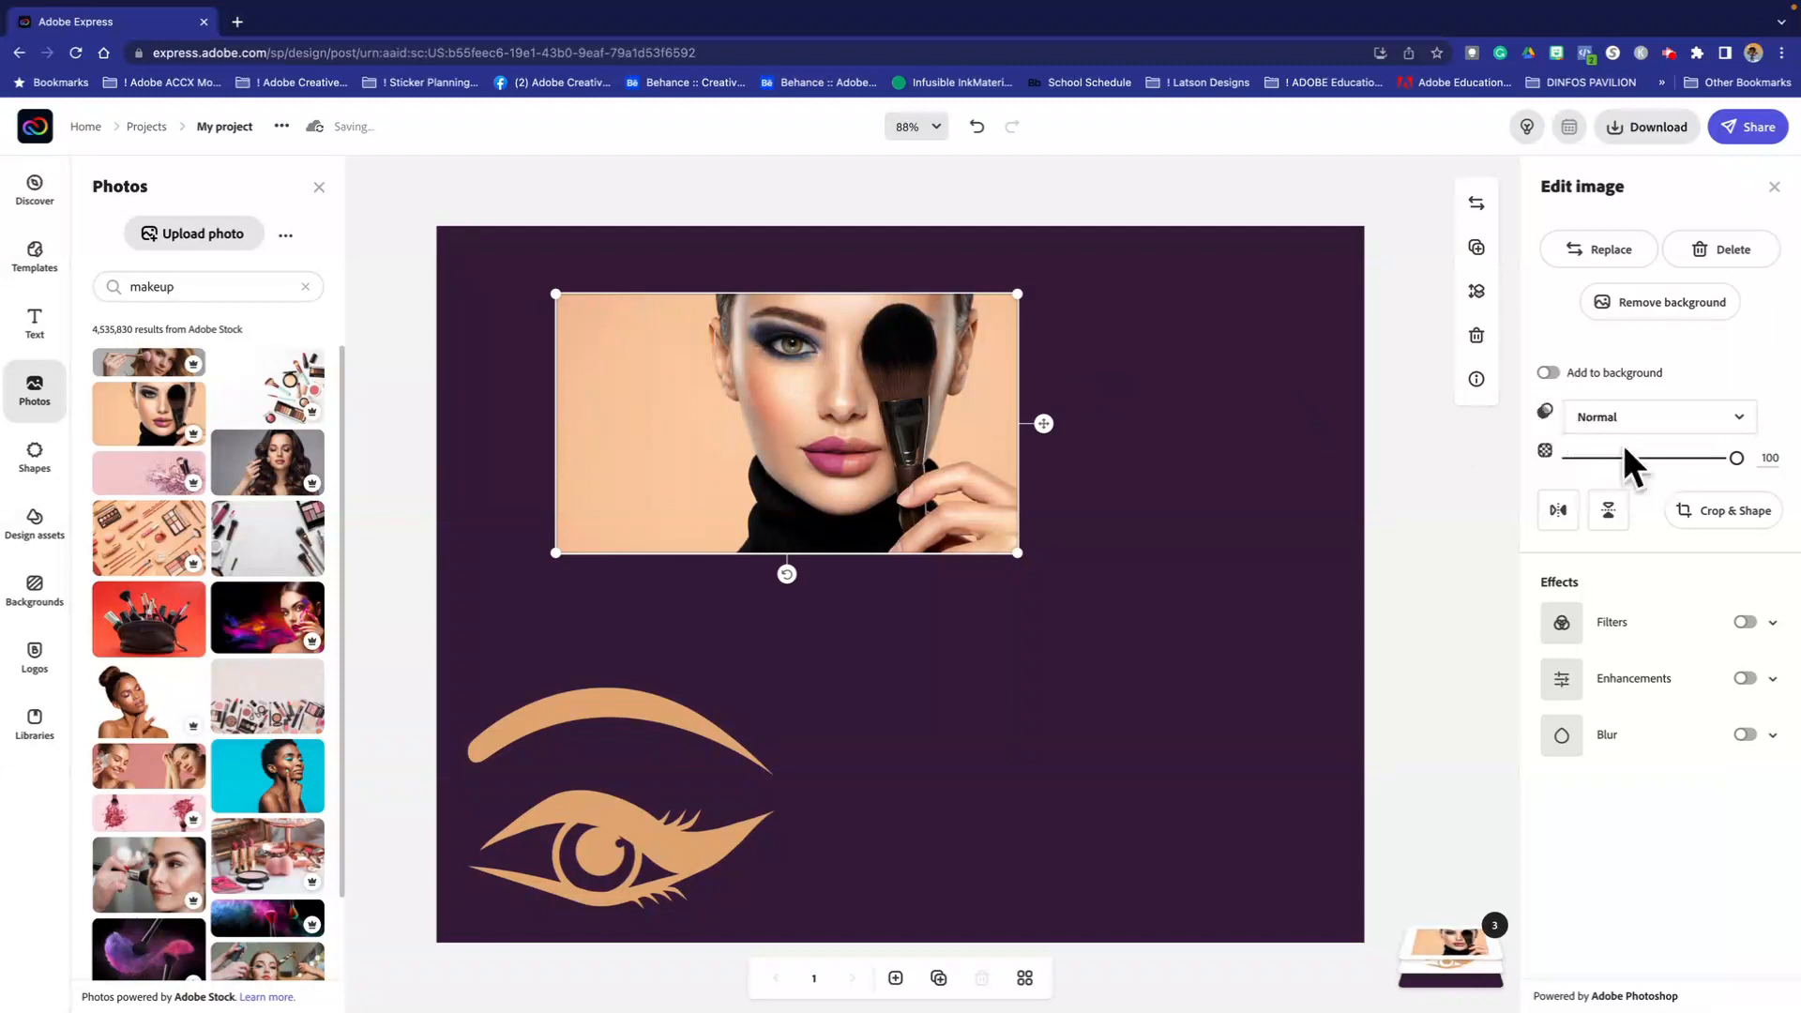
left_click(1632, 302)
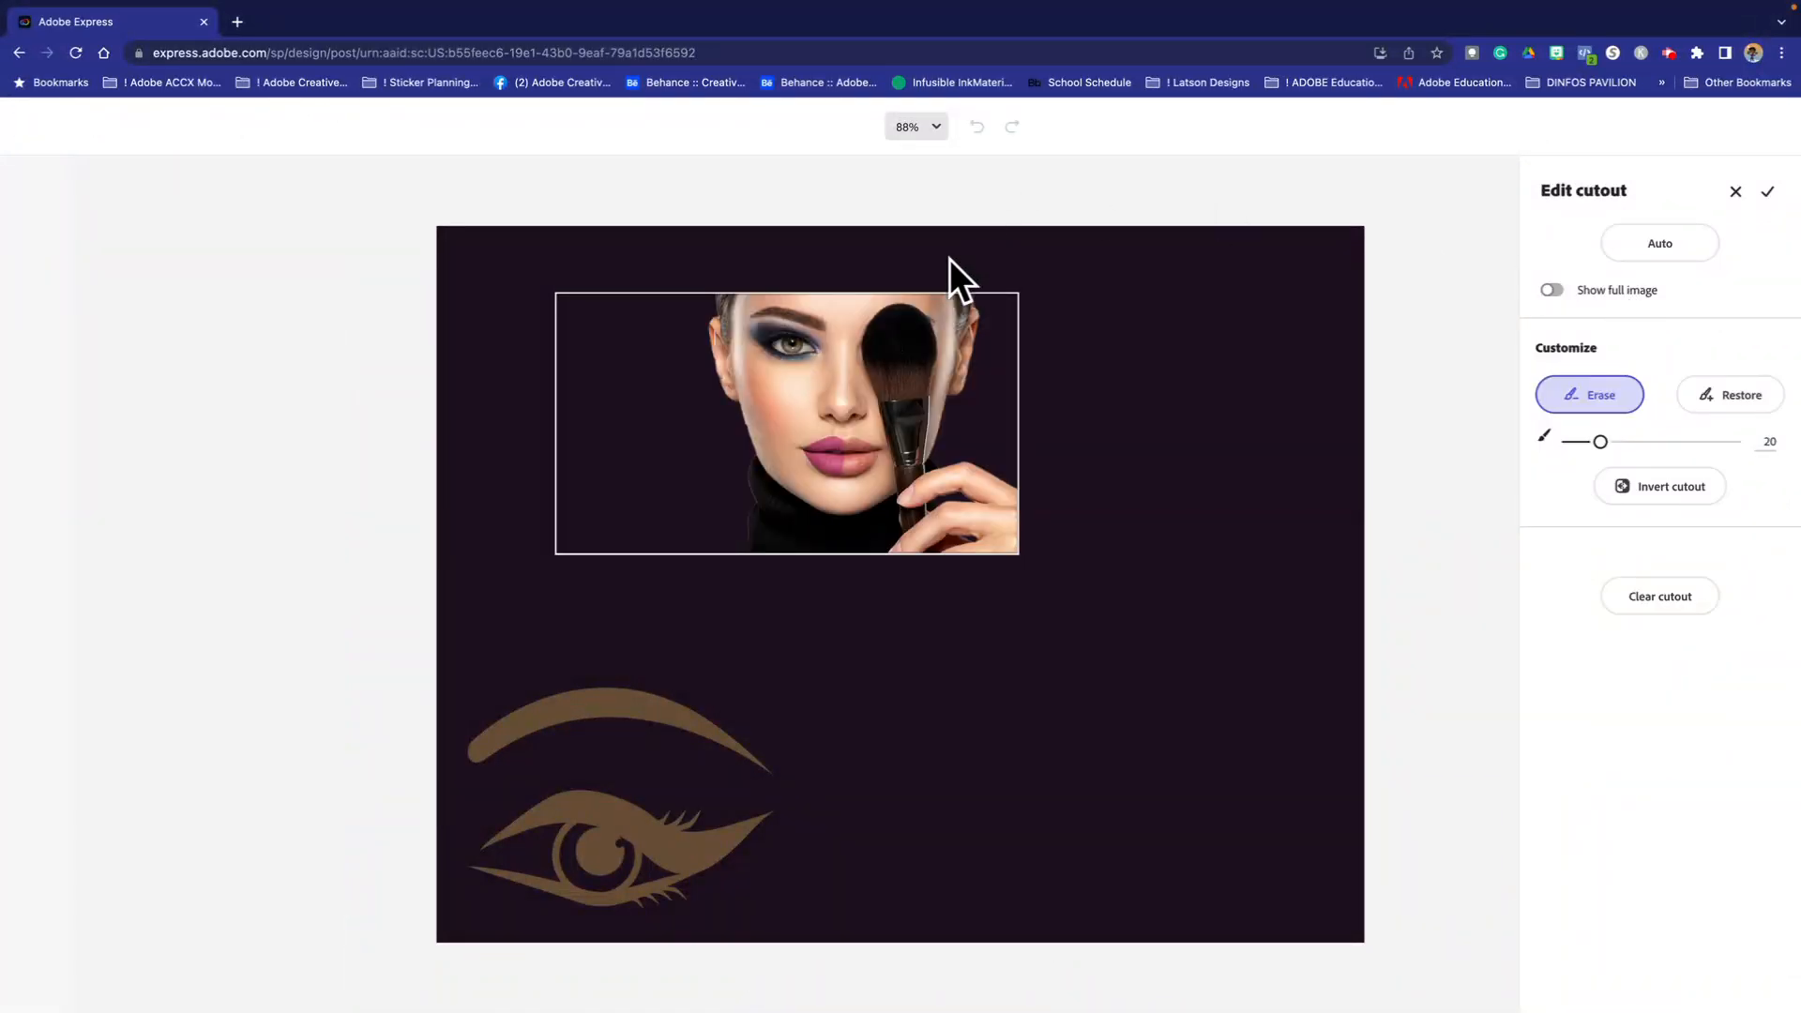
left_click(1767, 192)
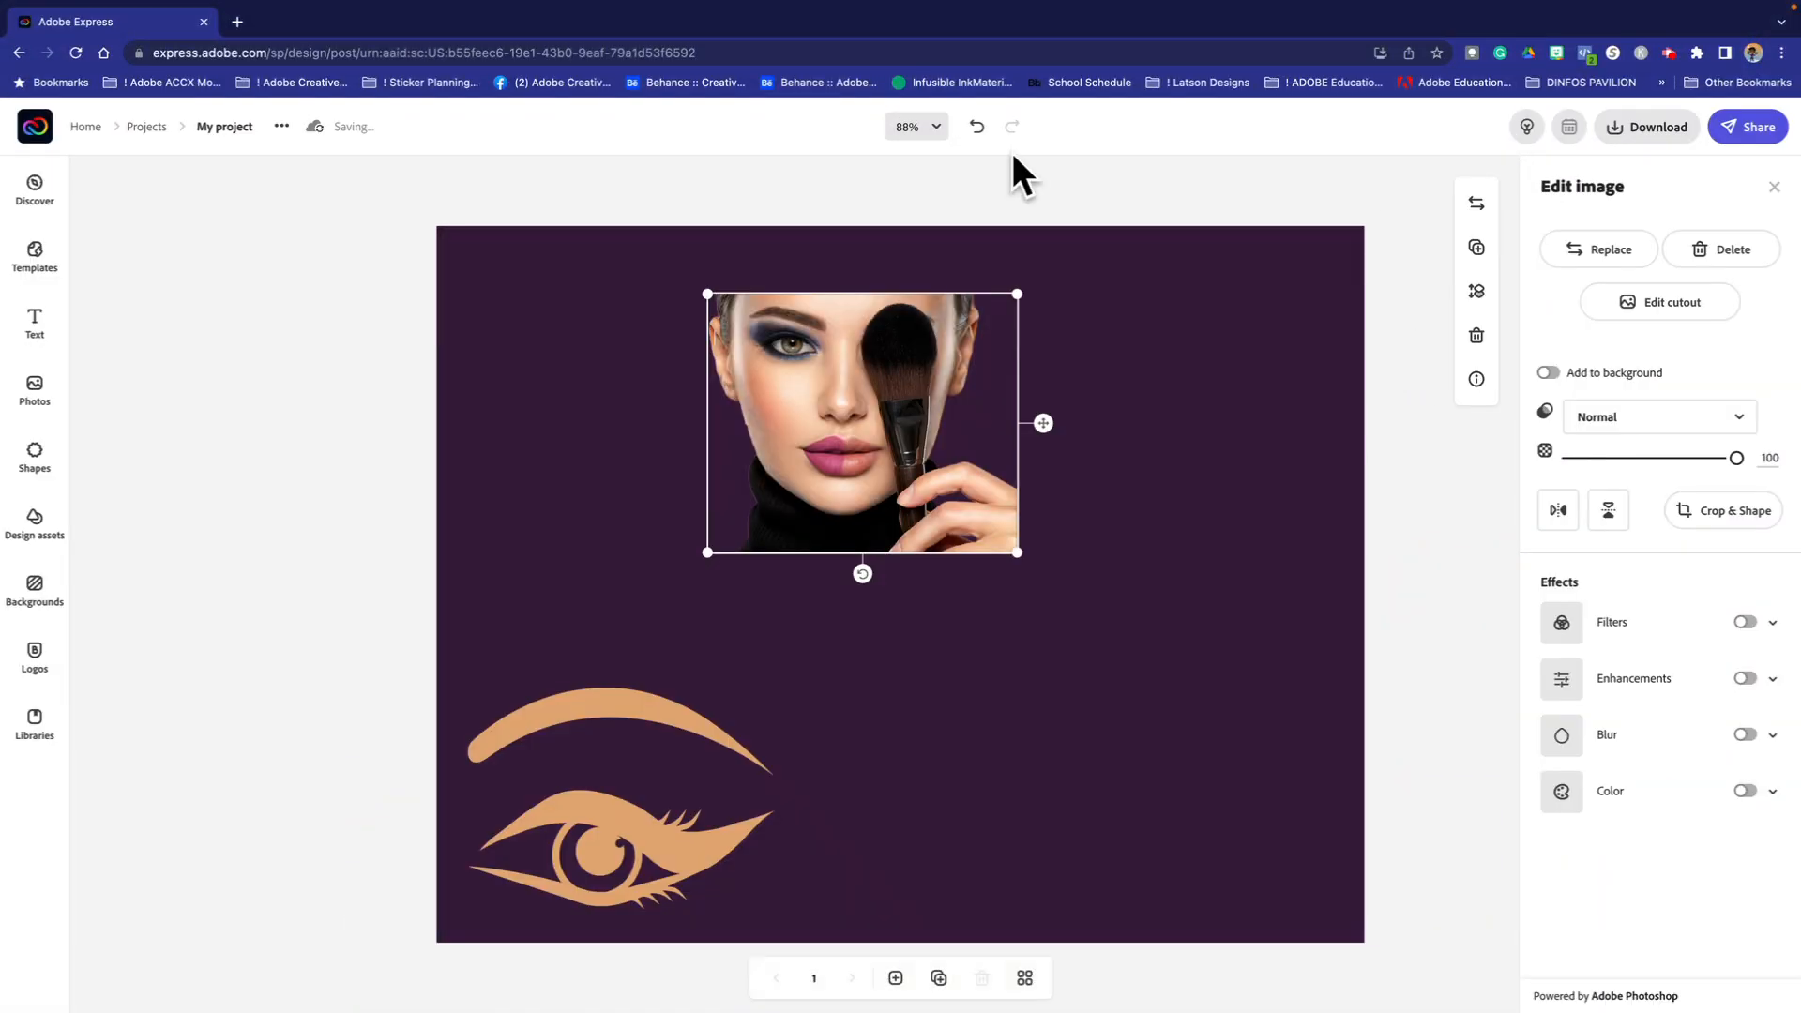
left_click(375, 289)
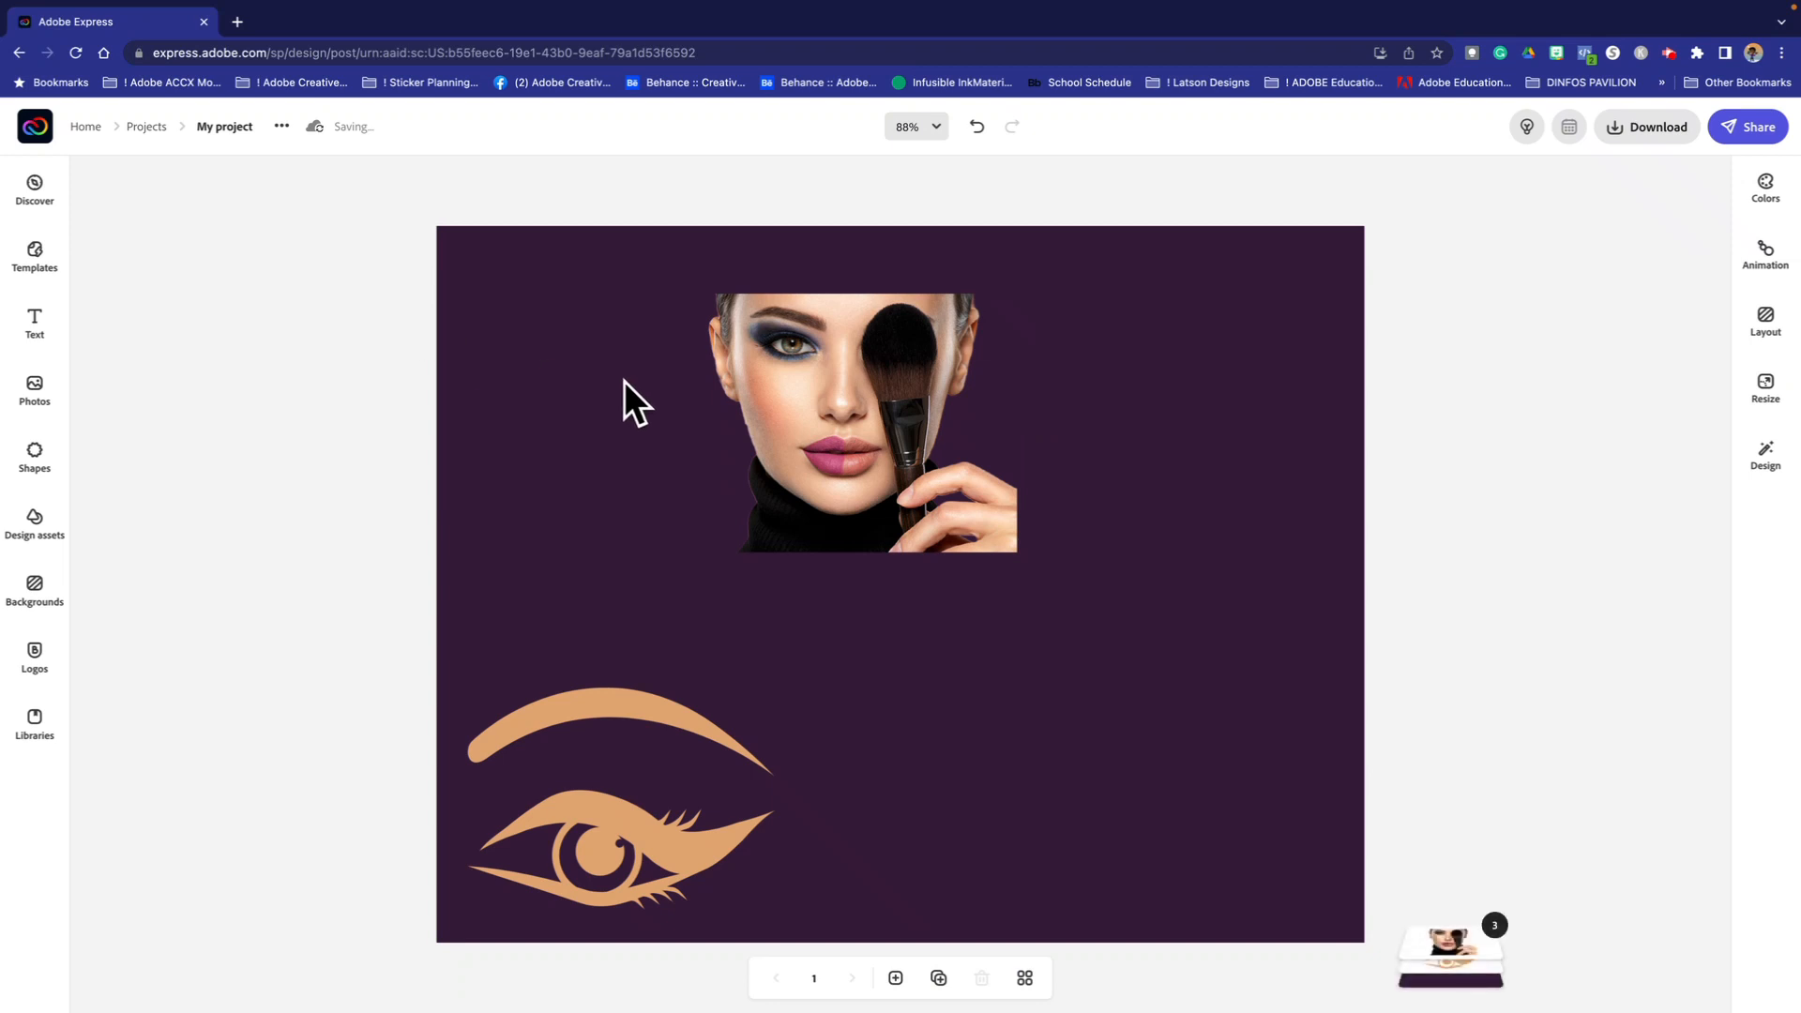
Step: Add the stock photo of lipsticks and a pink beauty sponge from the makeup results and make it the page background
left_click(38, 399)
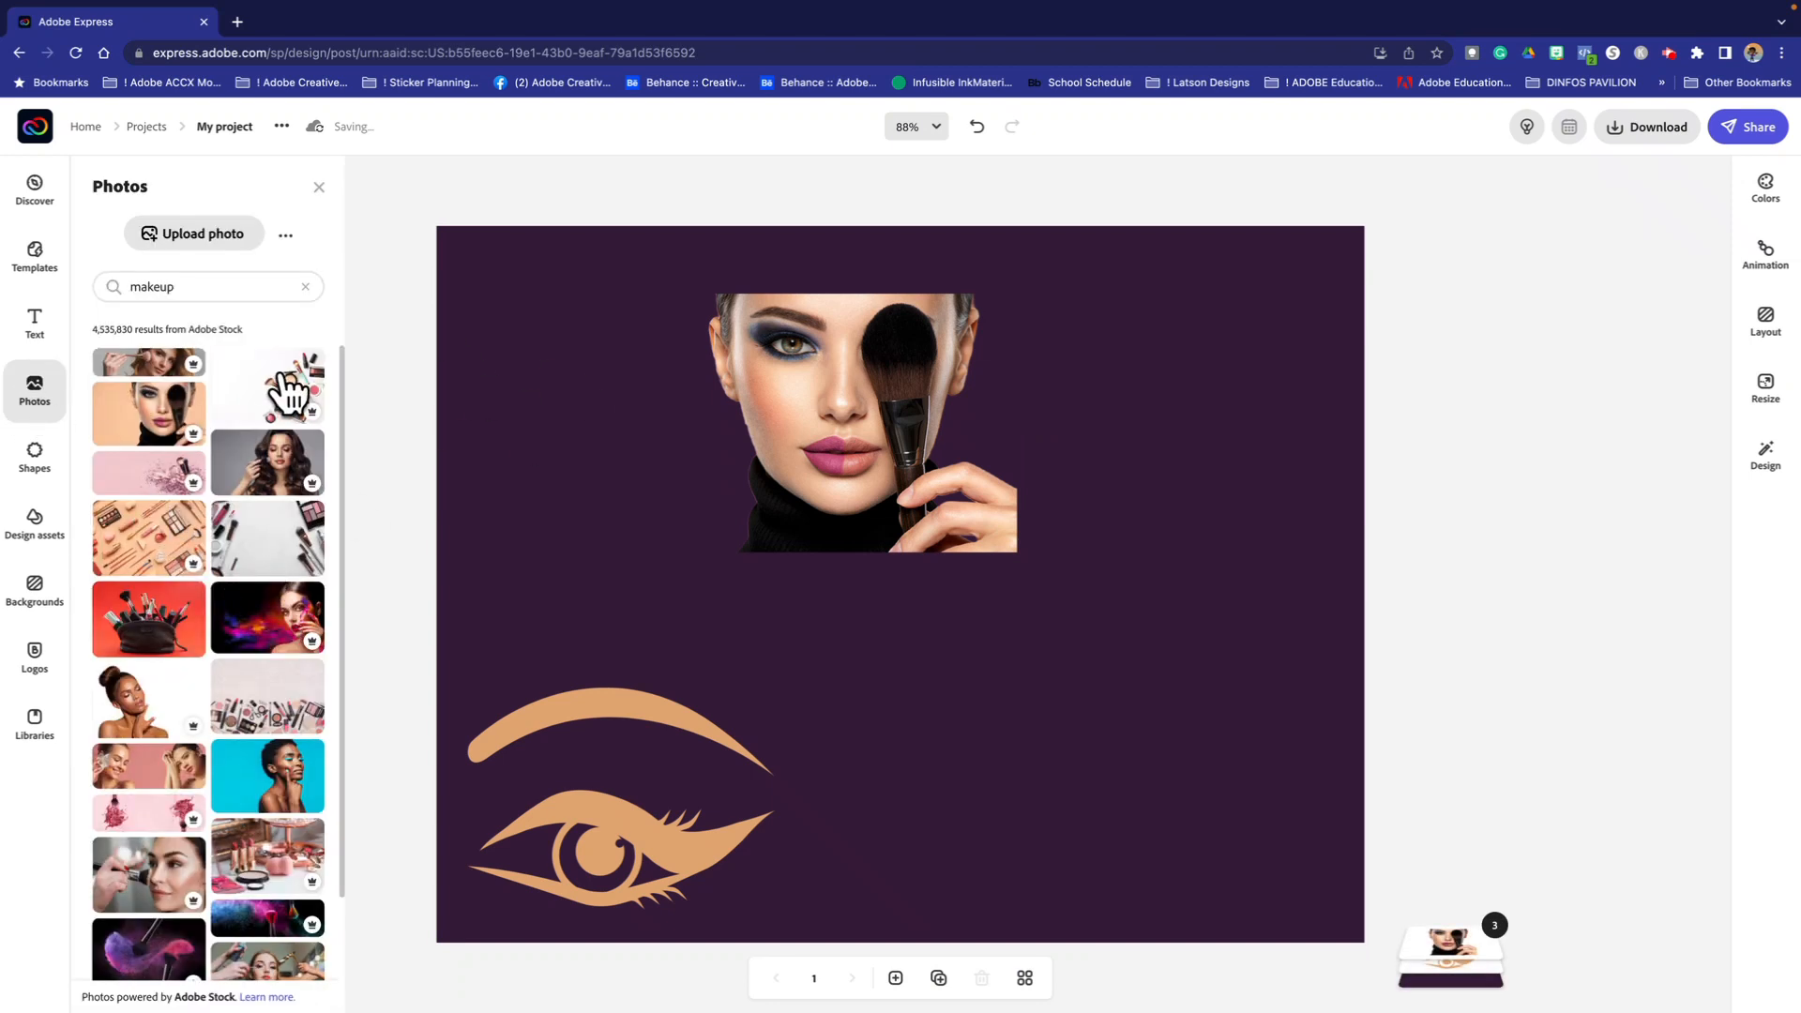
left_click(262, 854)
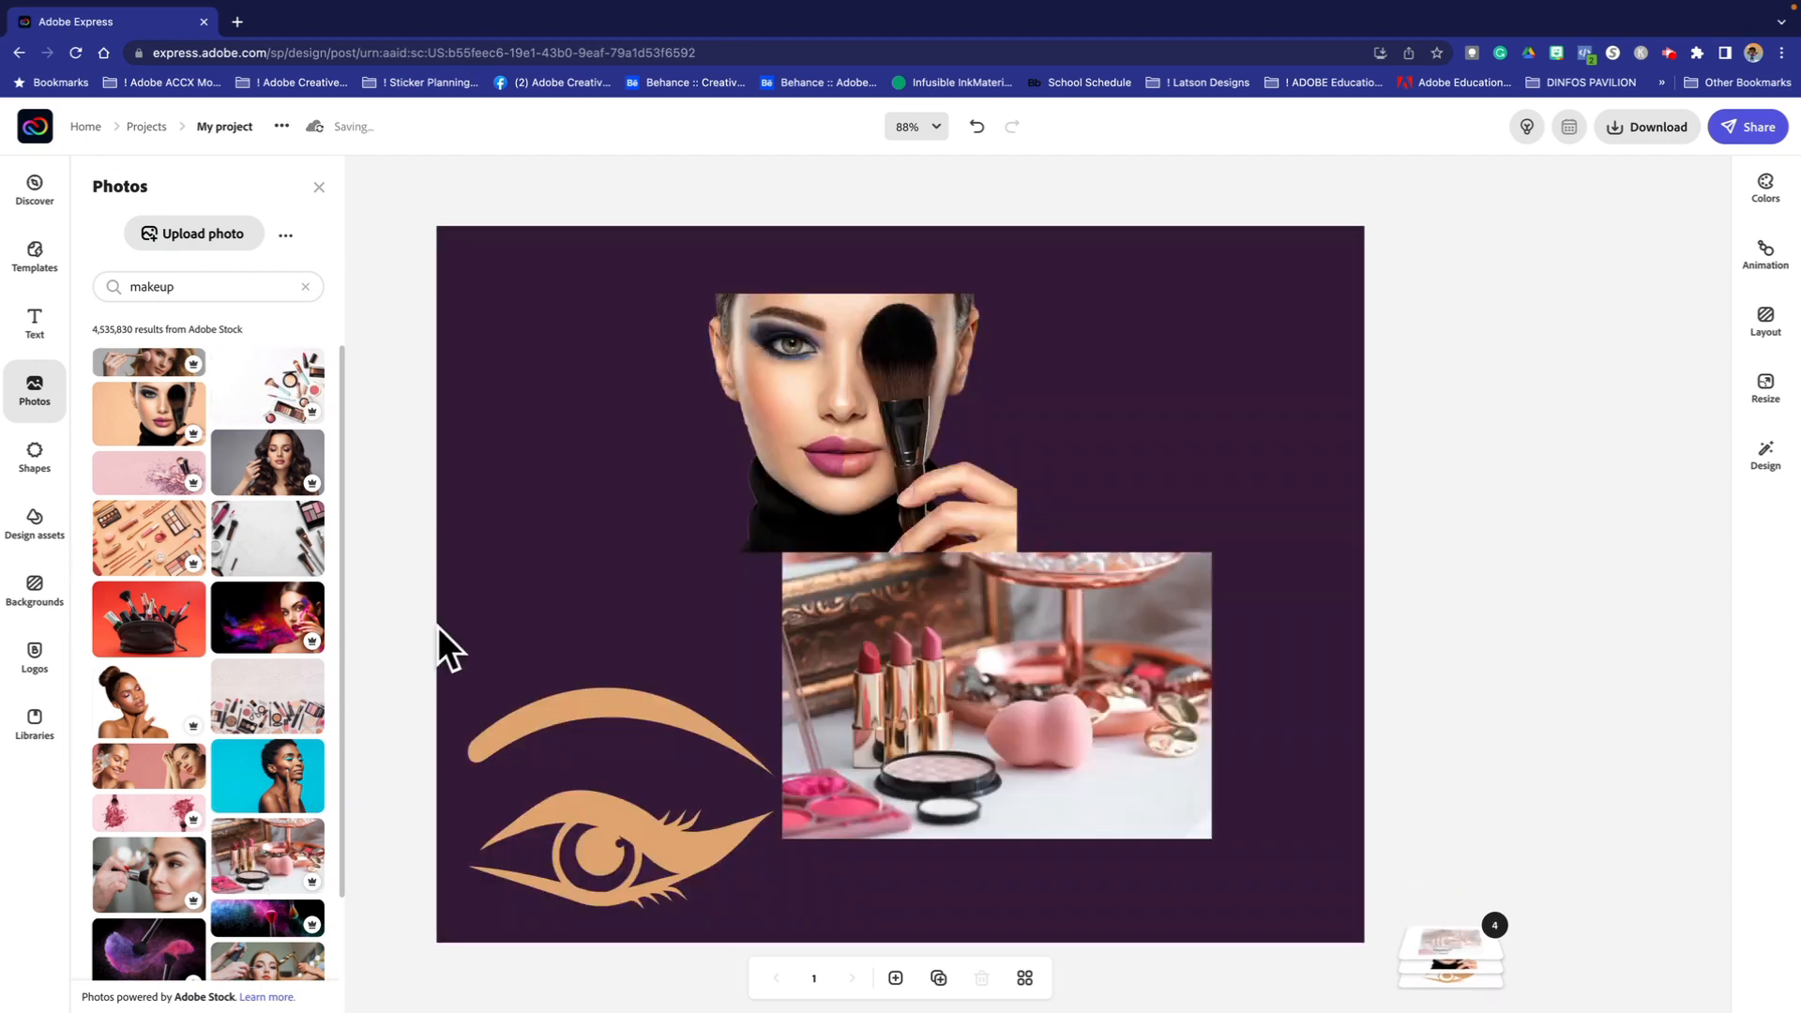
left_click(897, 649)
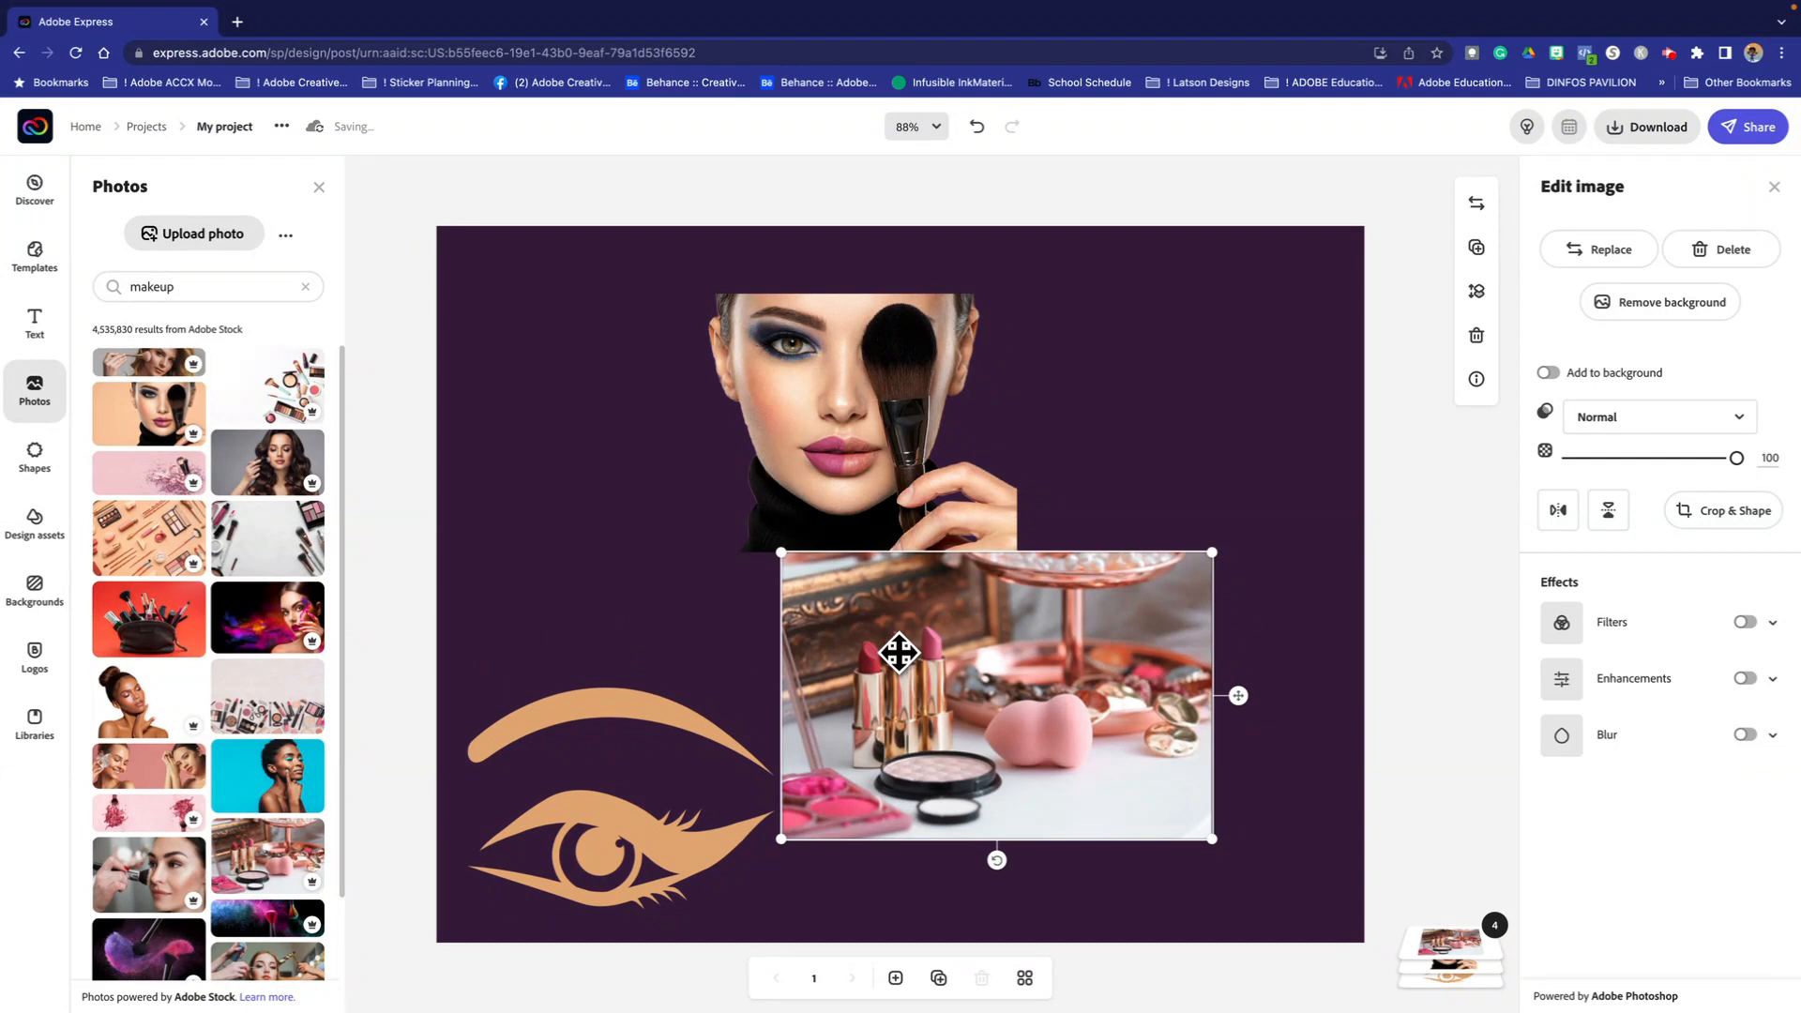
left_click(1543, 375)
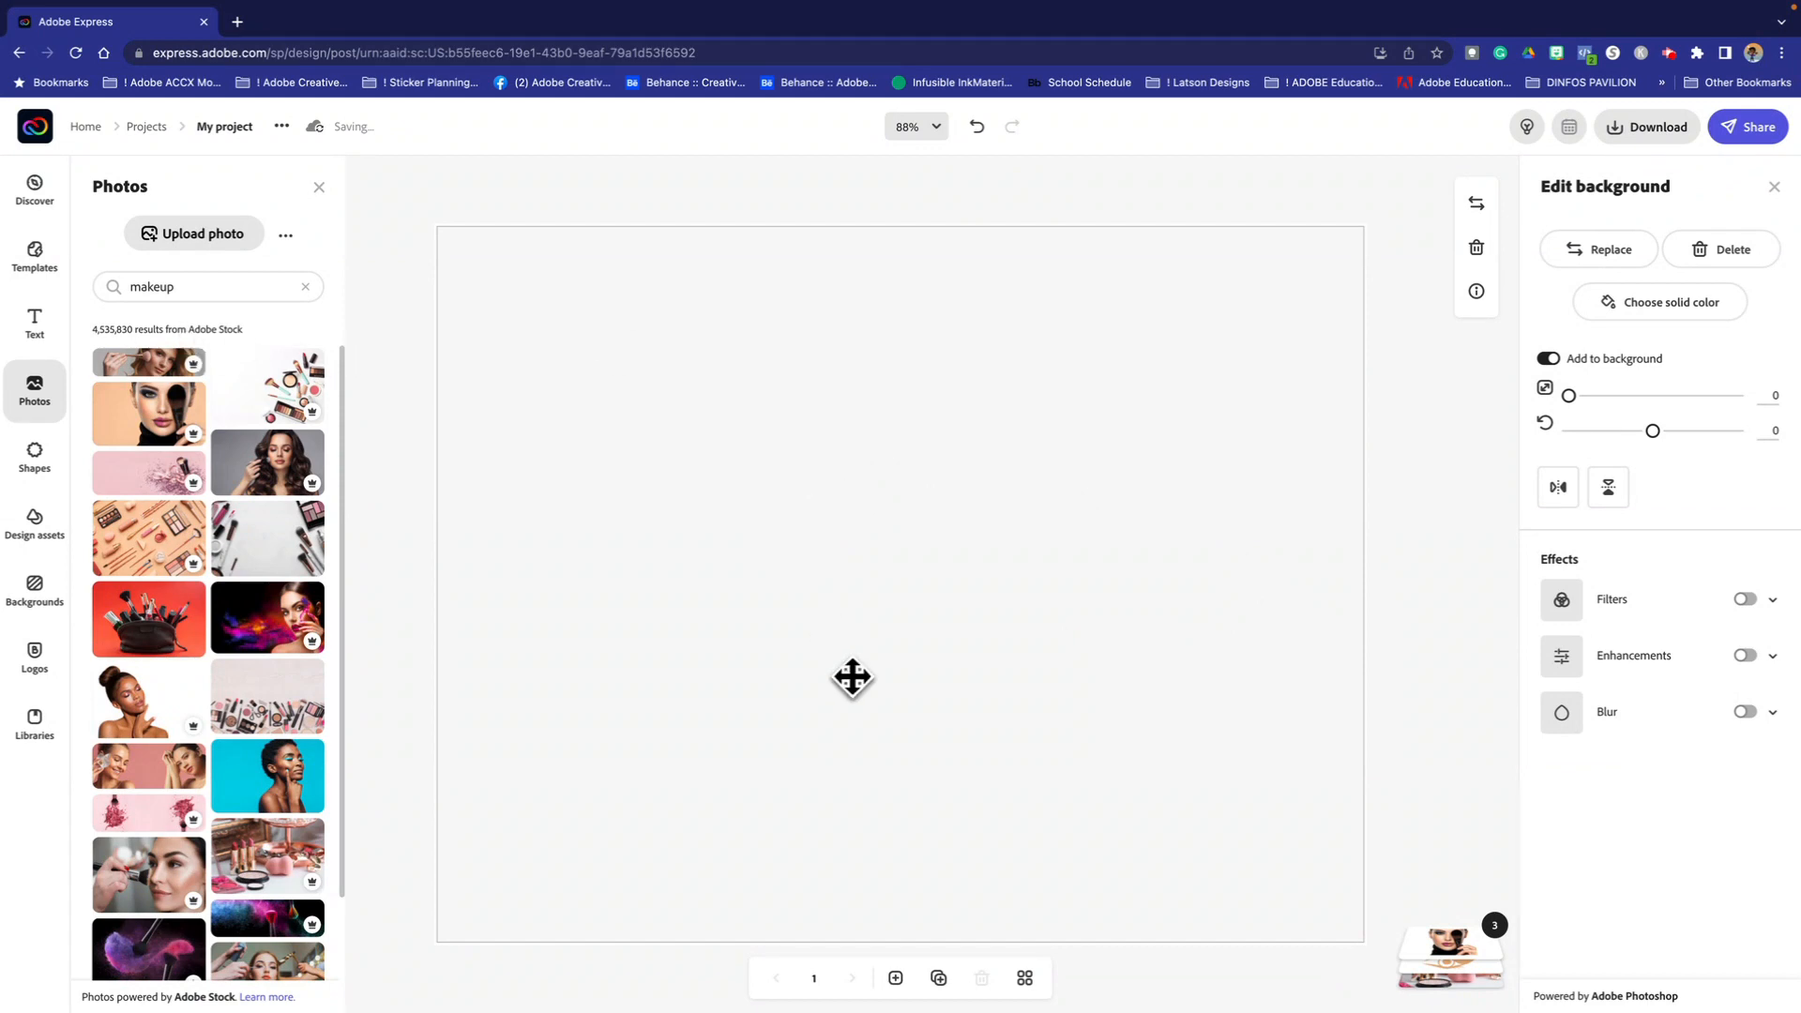
Step: Deselect the background photo and reload the project page in the browser
left_click(453, 189)
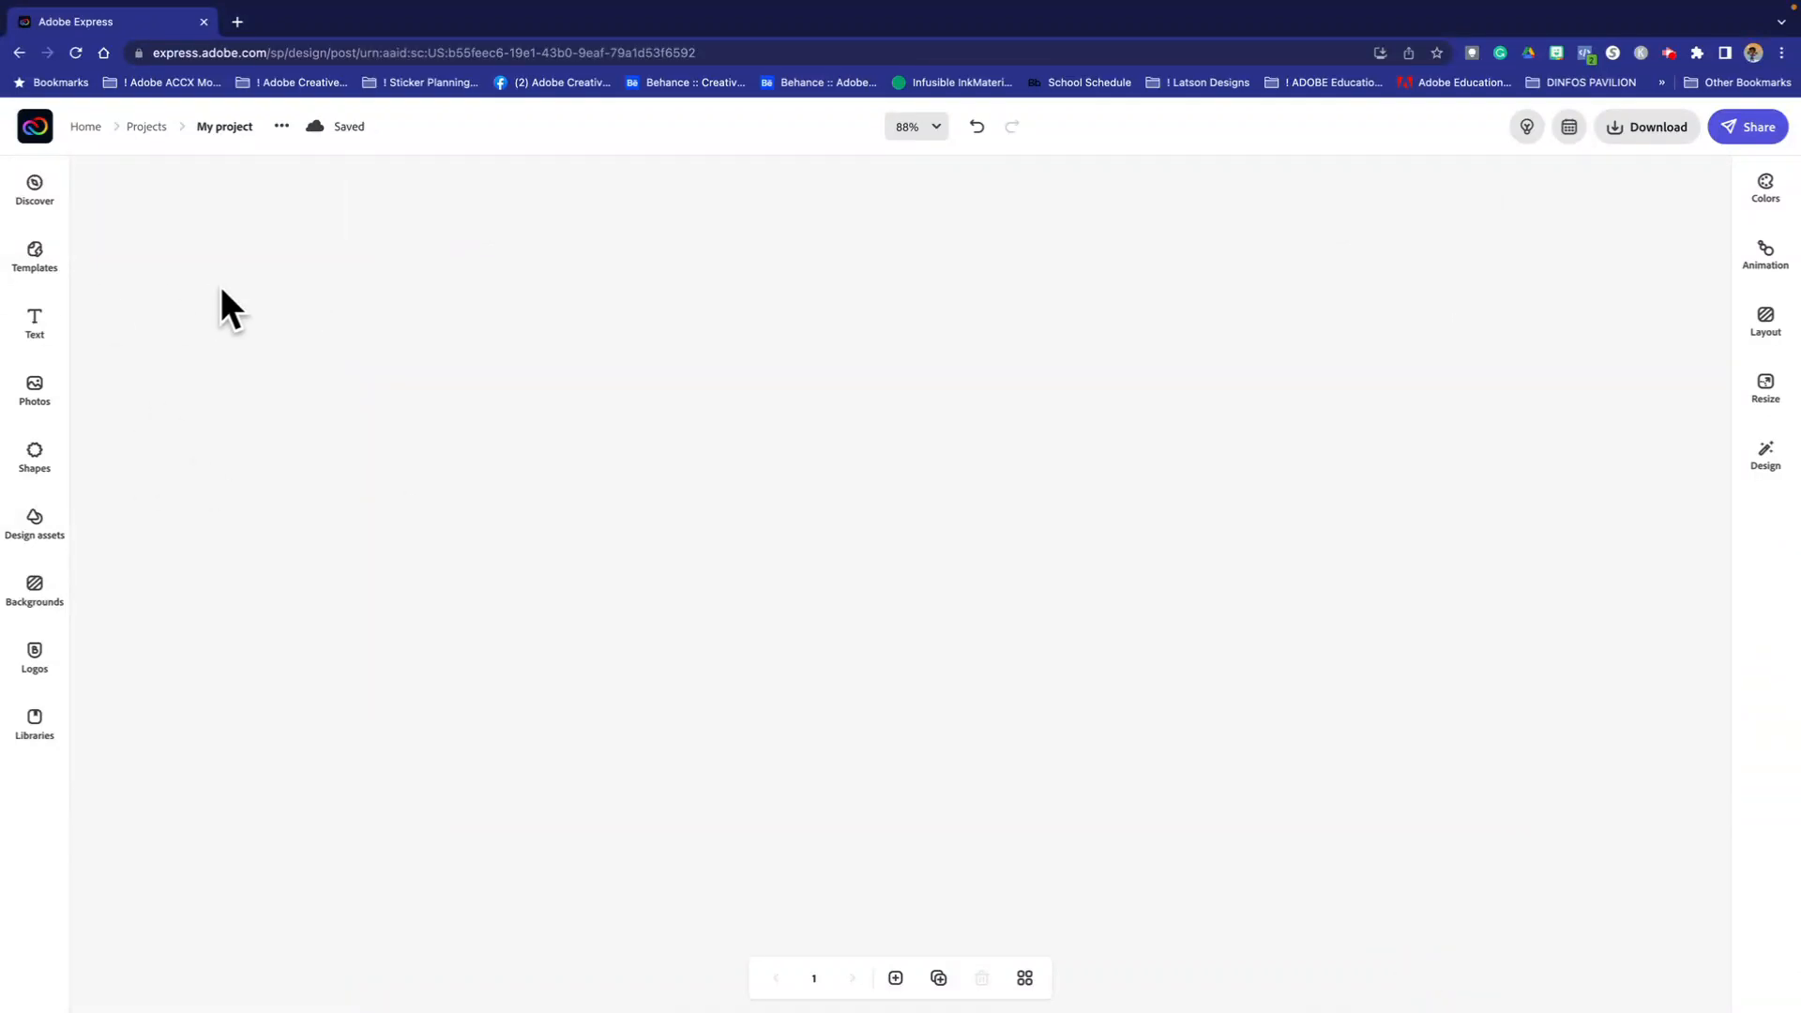
mouse_move(161, 5)
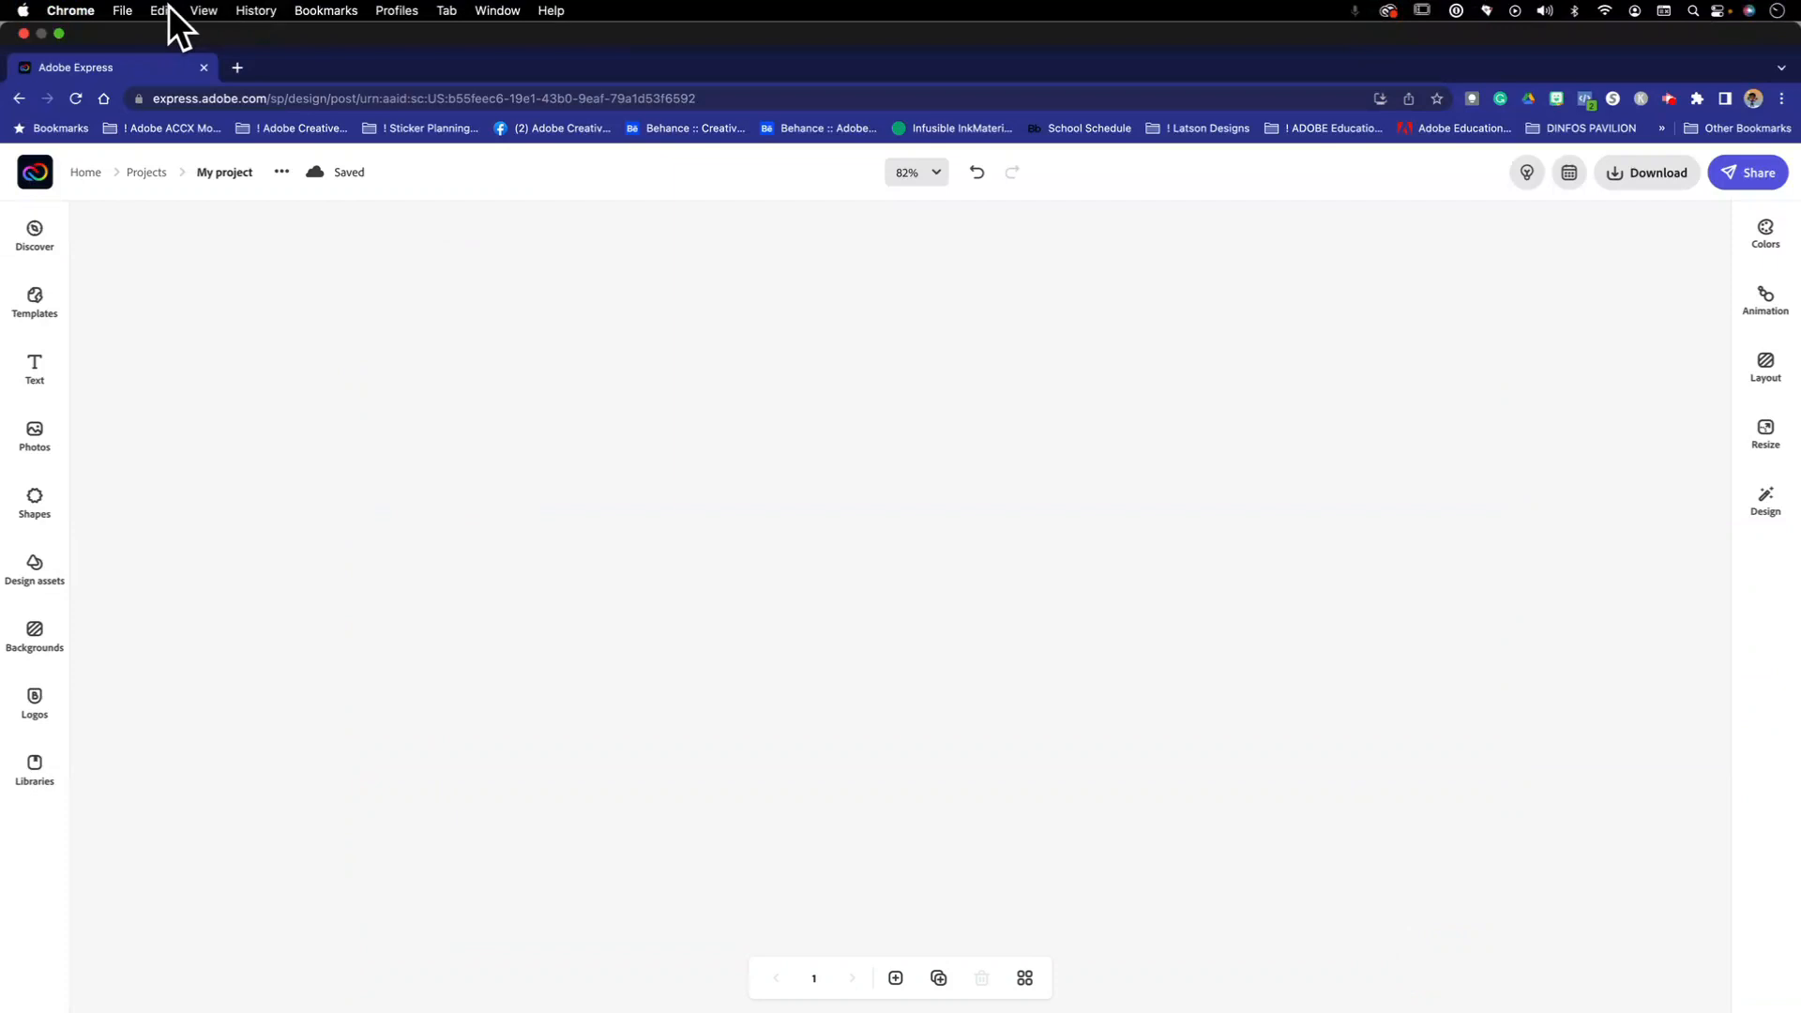
left_click(76, 97)
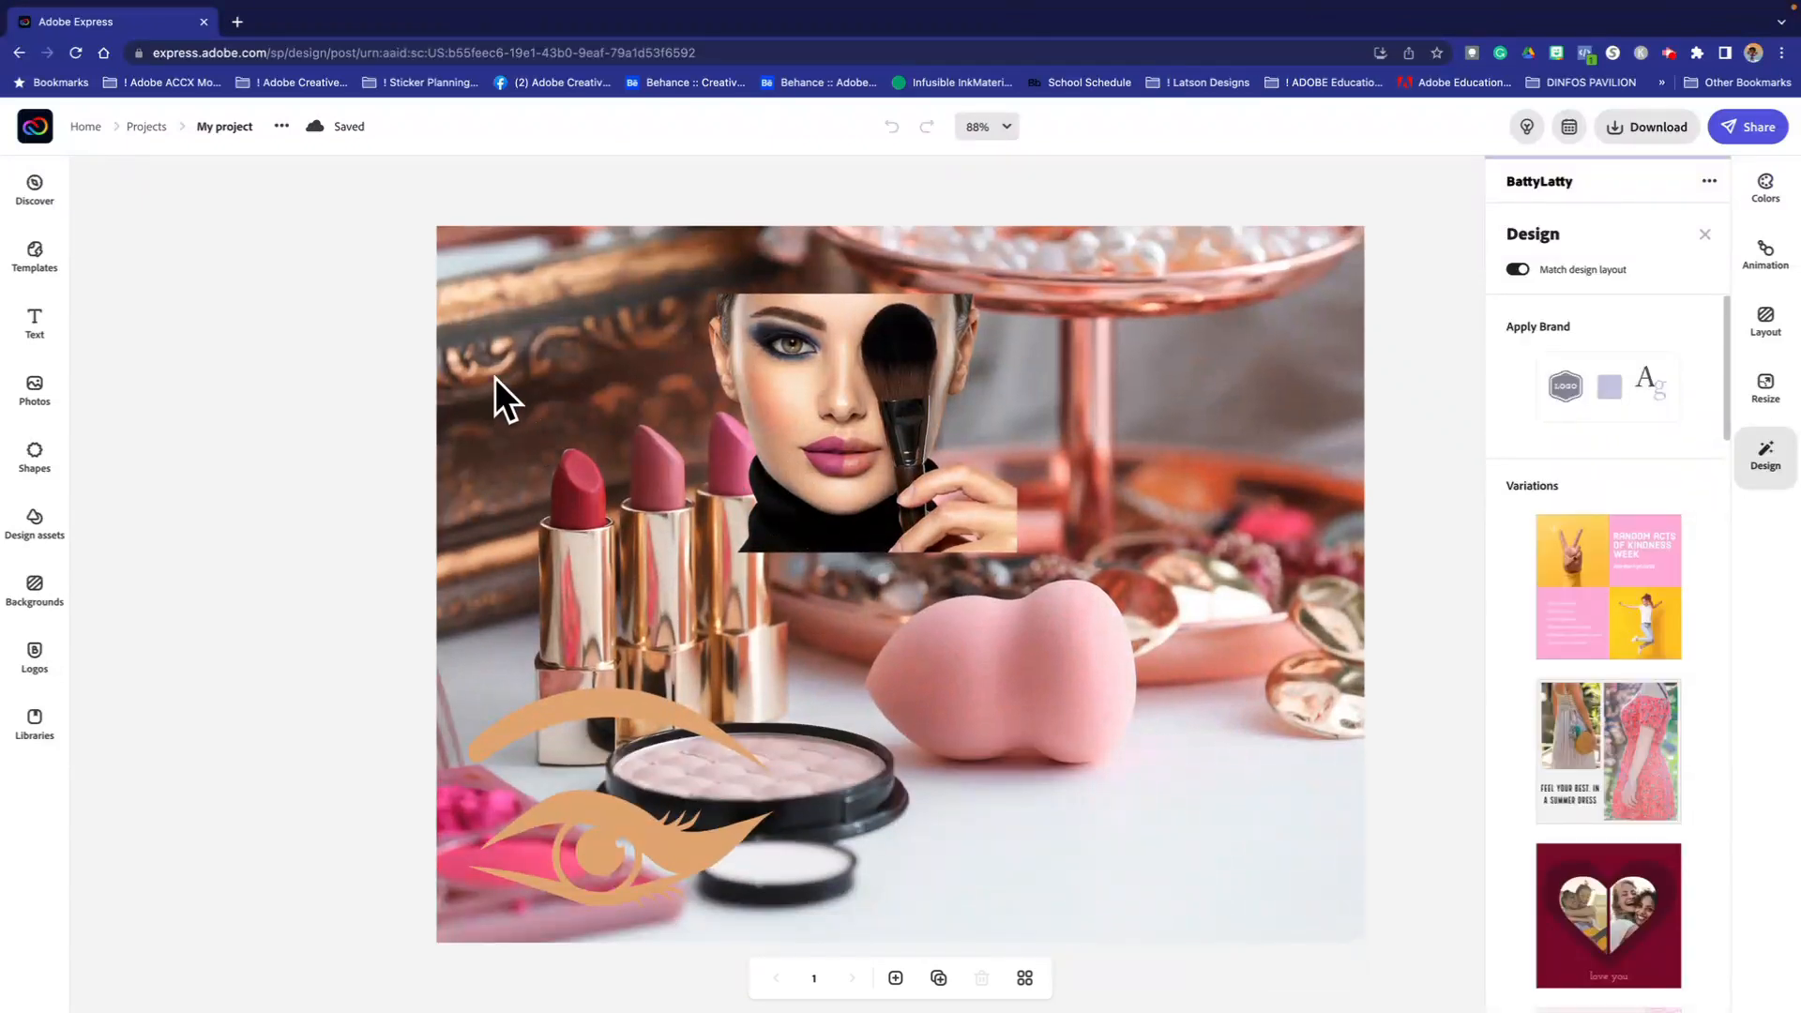
Step: Search the stock photos for "colorful" and add the red, yellow and magenta powder burst photo to the page
left_click(328, 391)
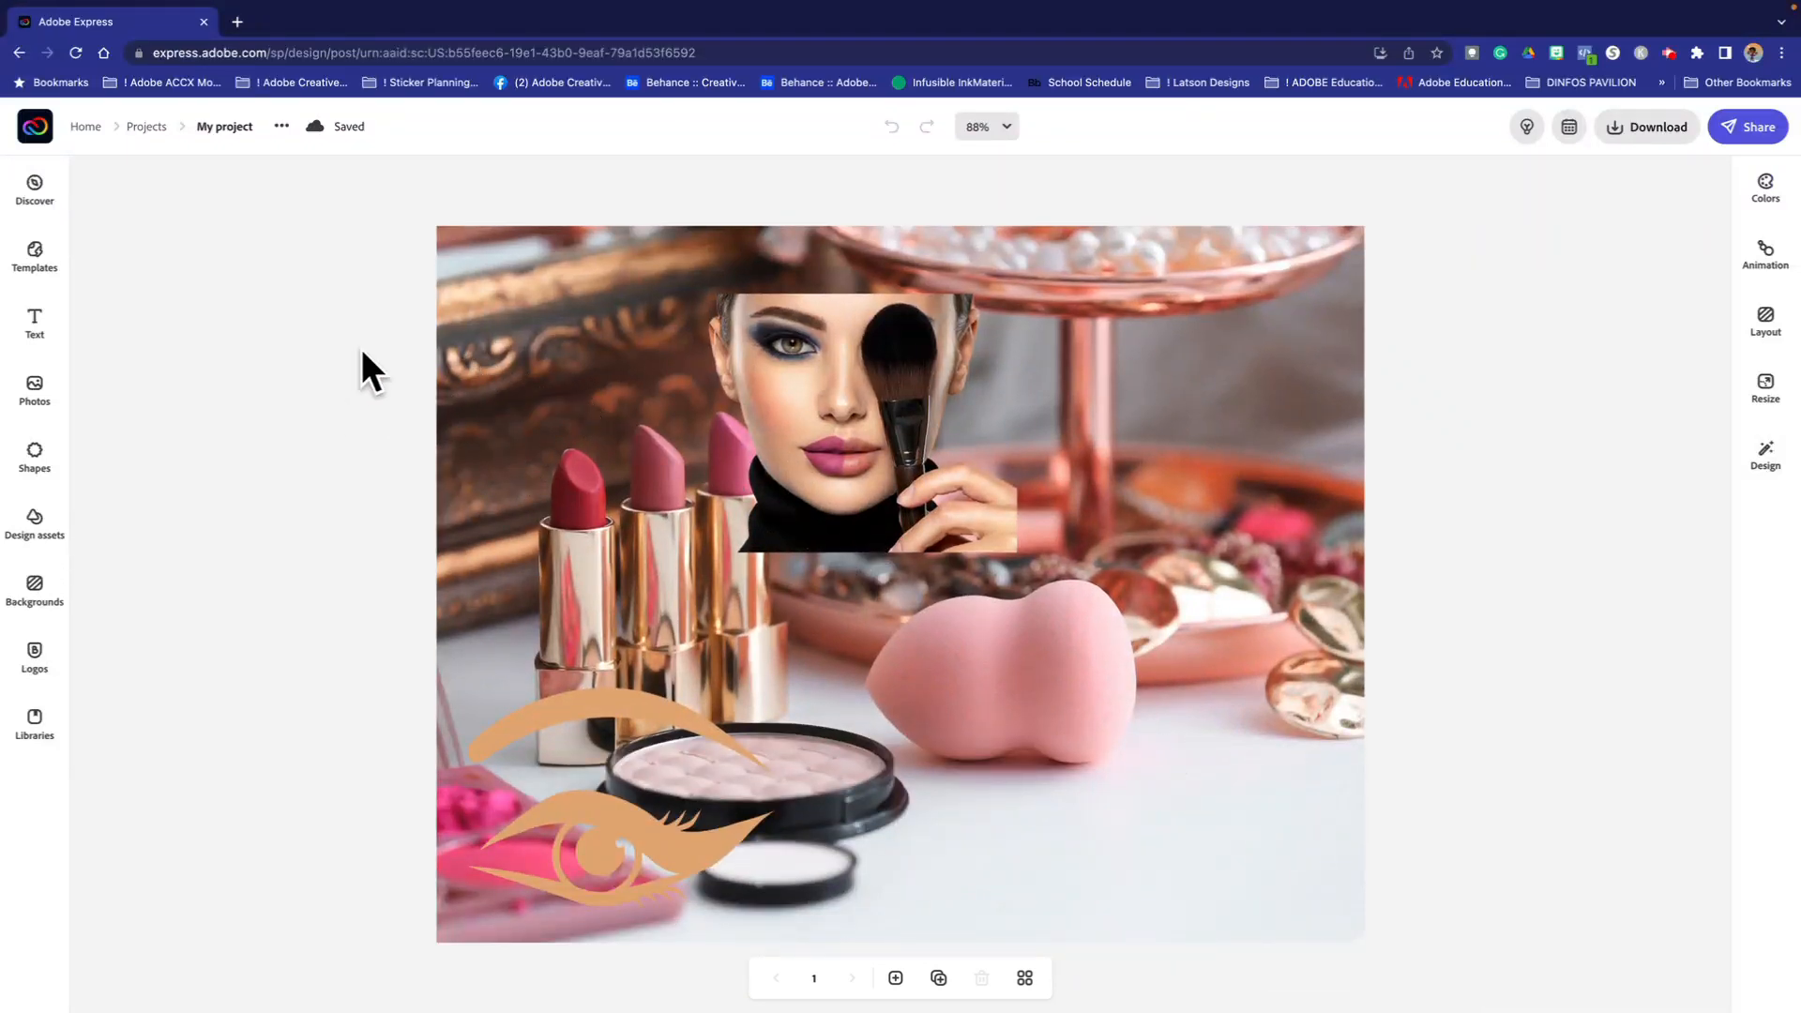
left_click(35, 389)
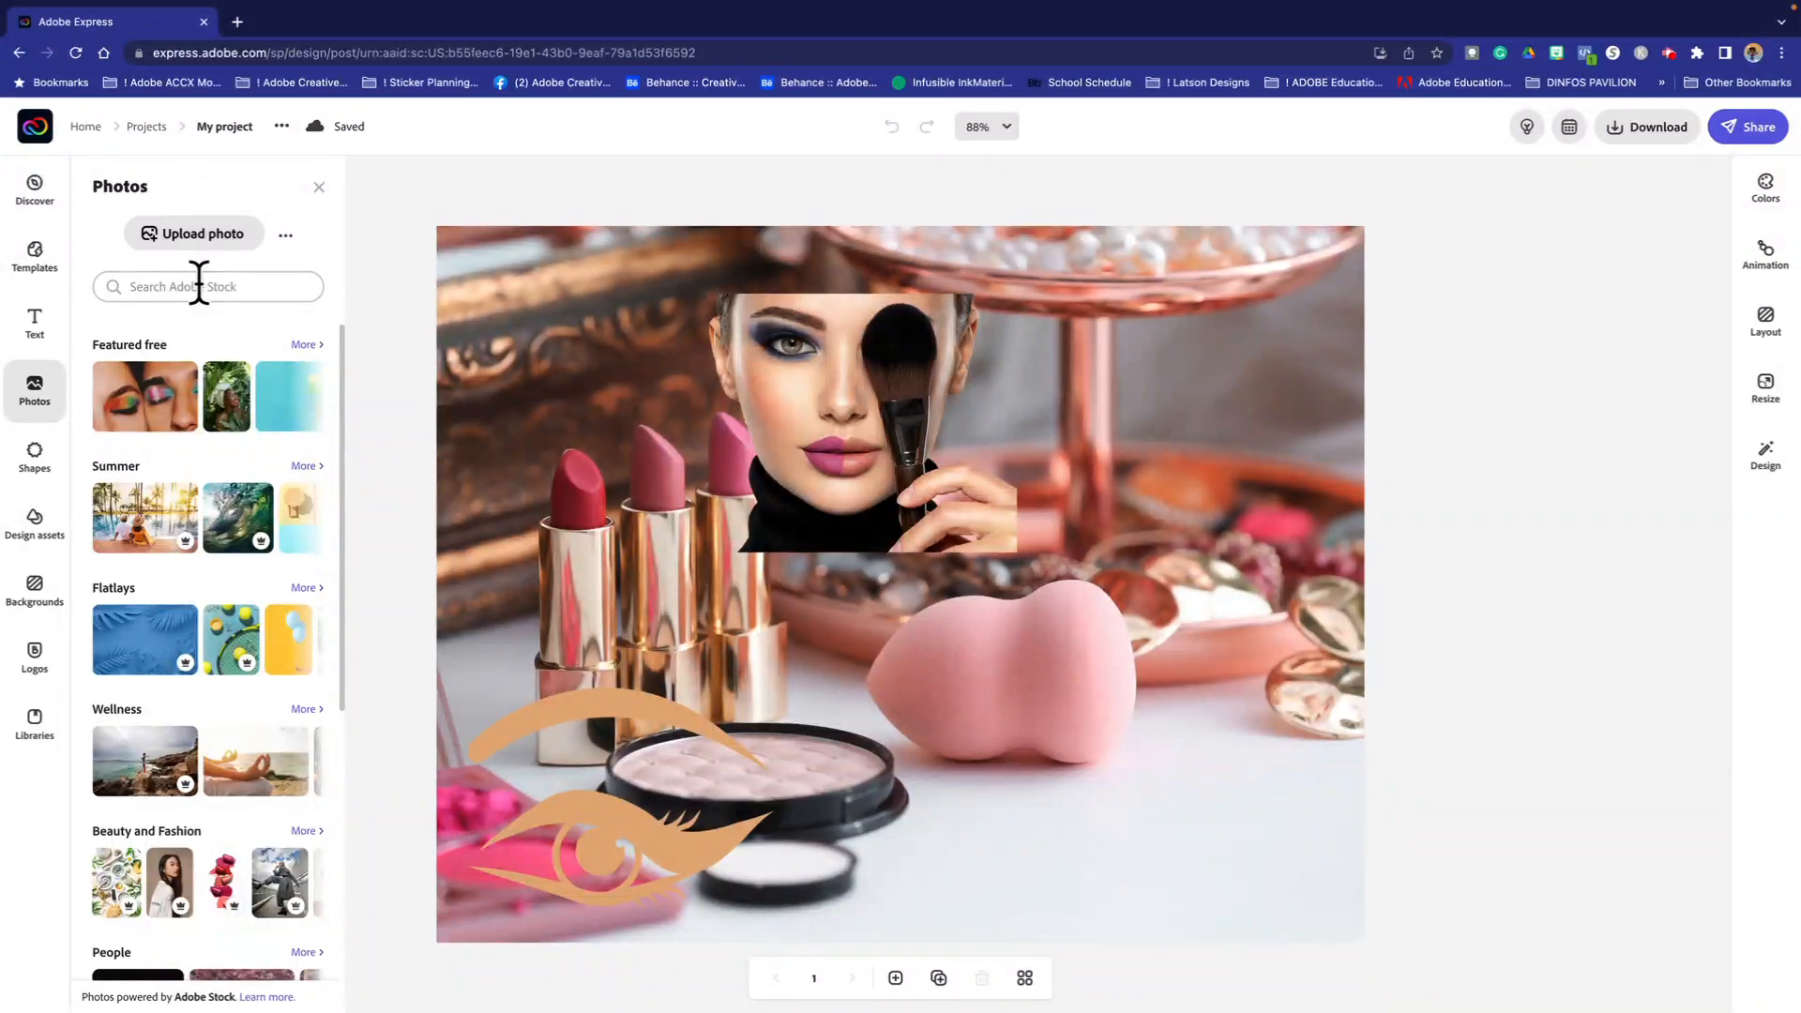
type("colorful")
key("Return")
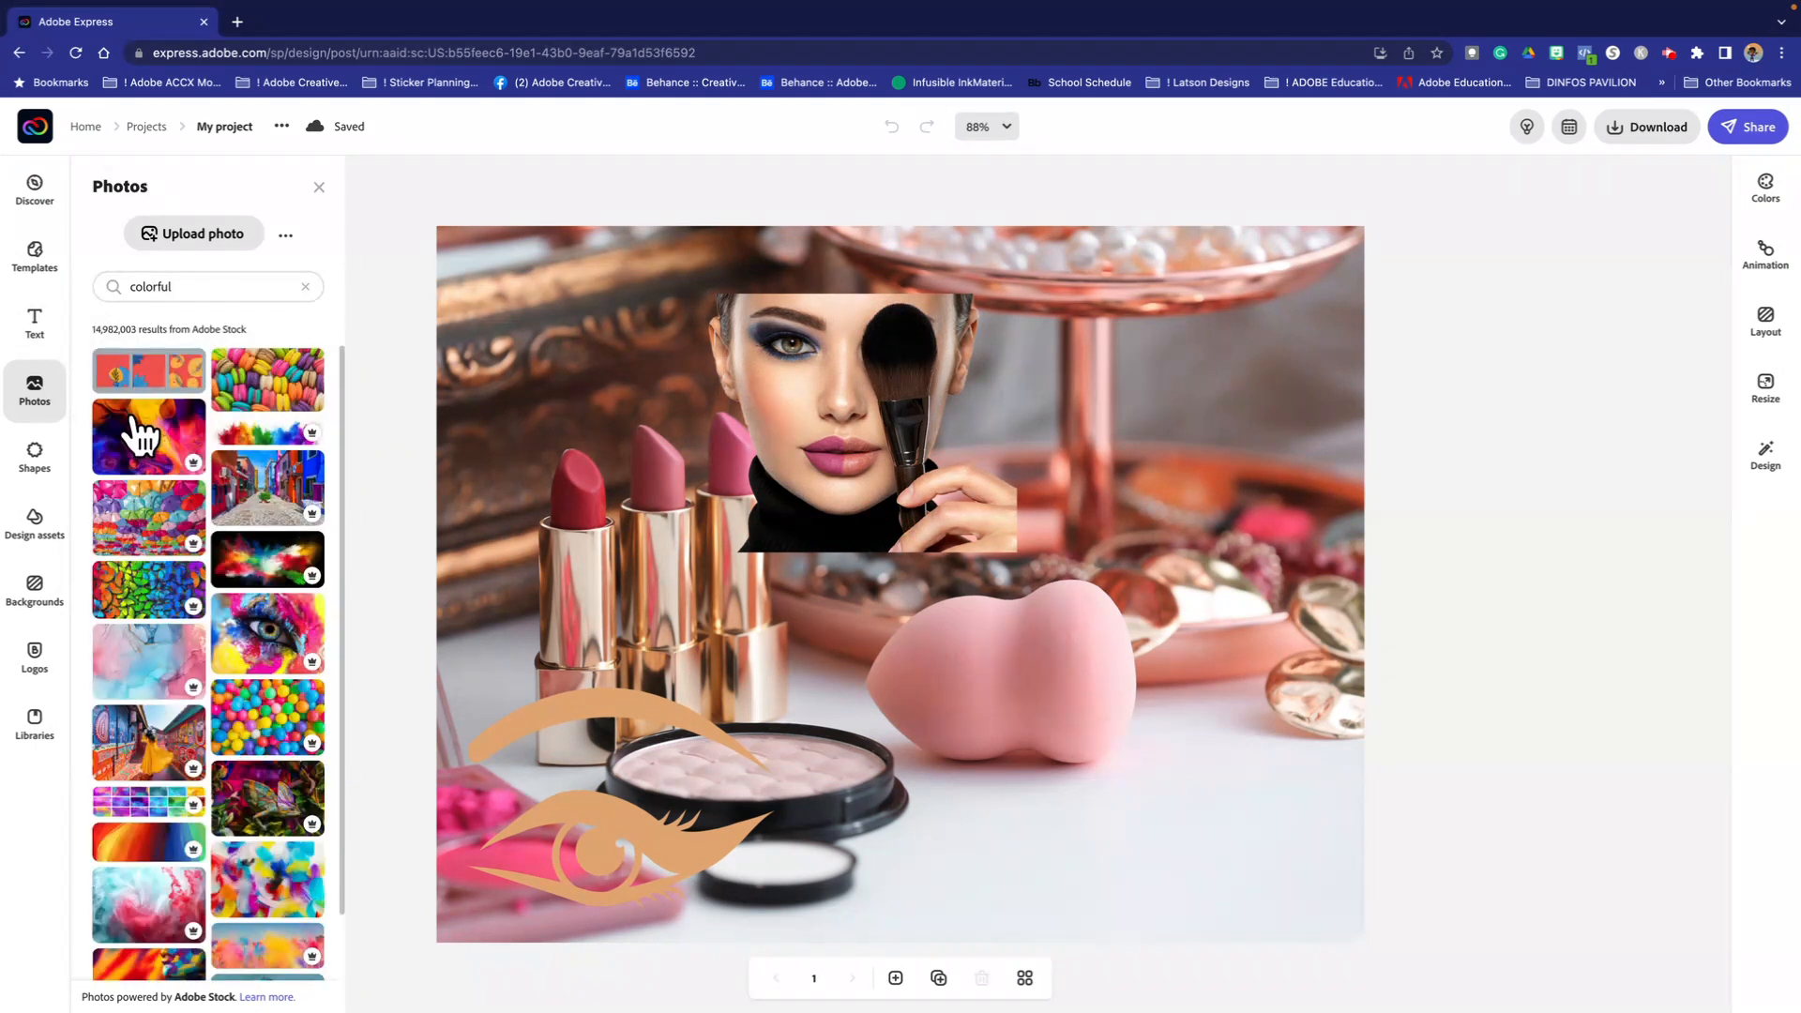
scroll(206, 633, "down", 4)
scroll(207, 632, "down", 1)
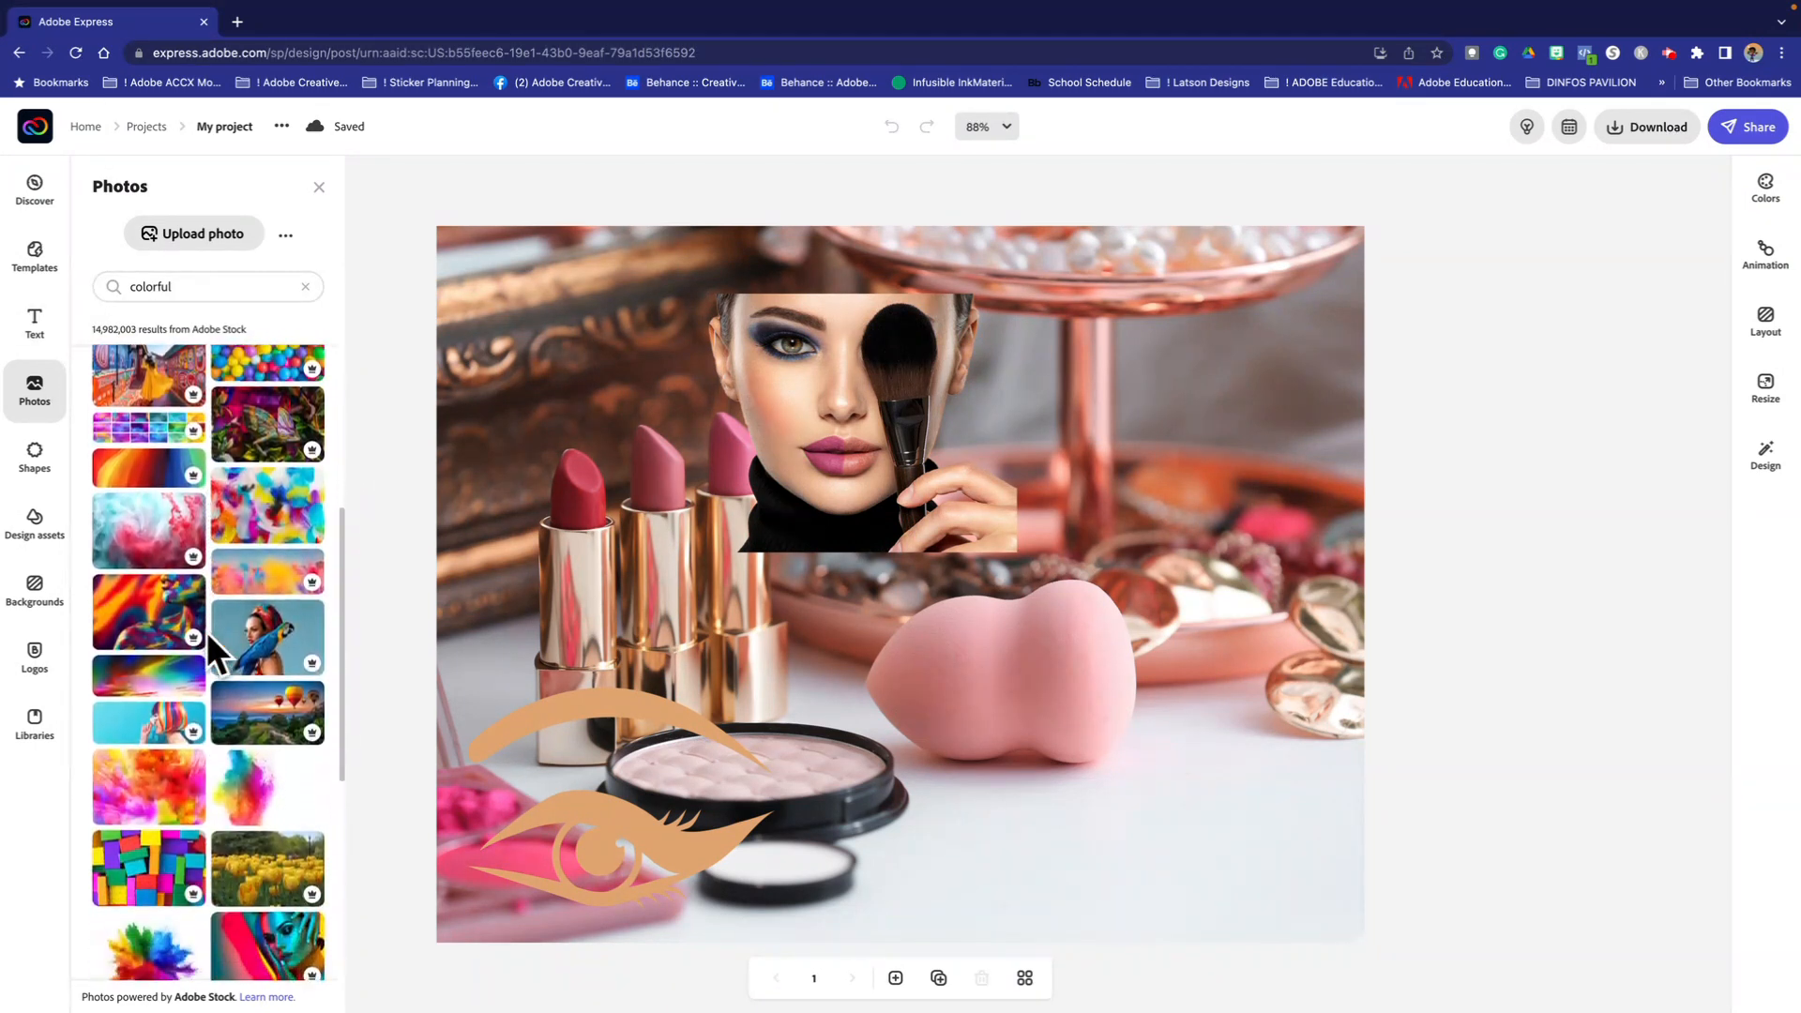
left_click(167, 803)
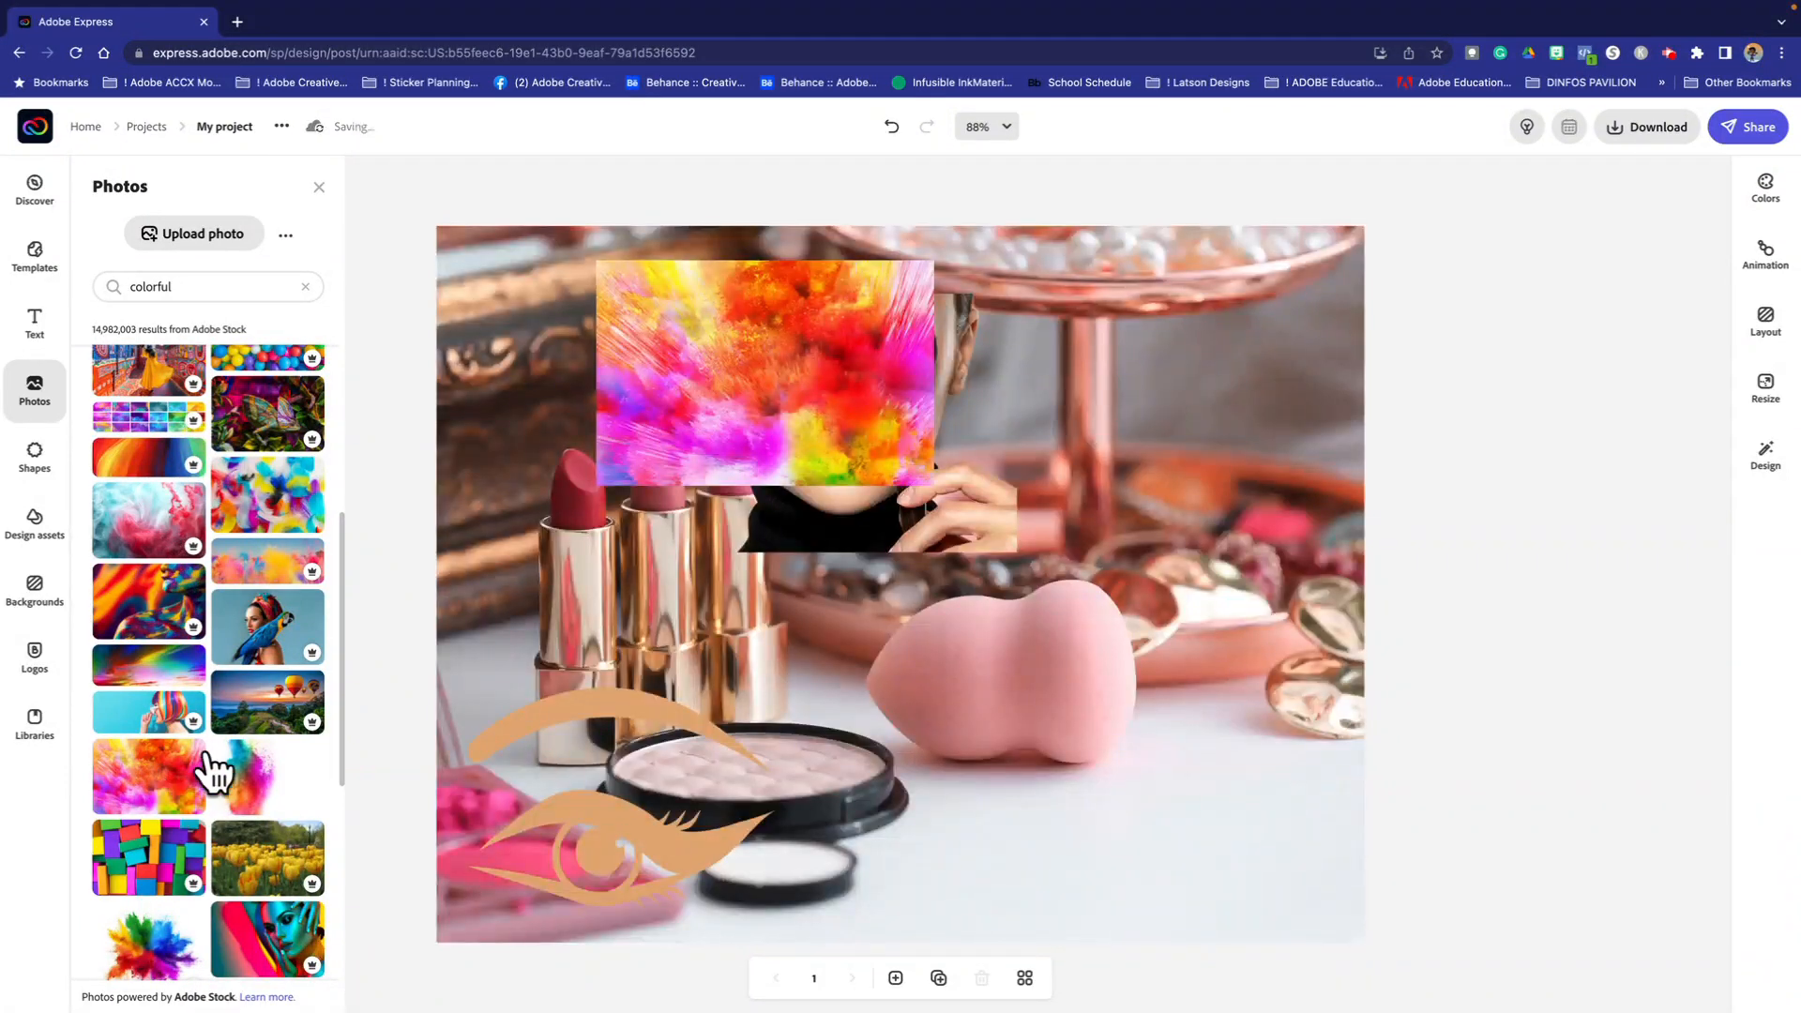
Step: Enlarge and reposition the powder burst photo so that it covers the whole page
left_click(698, 403)
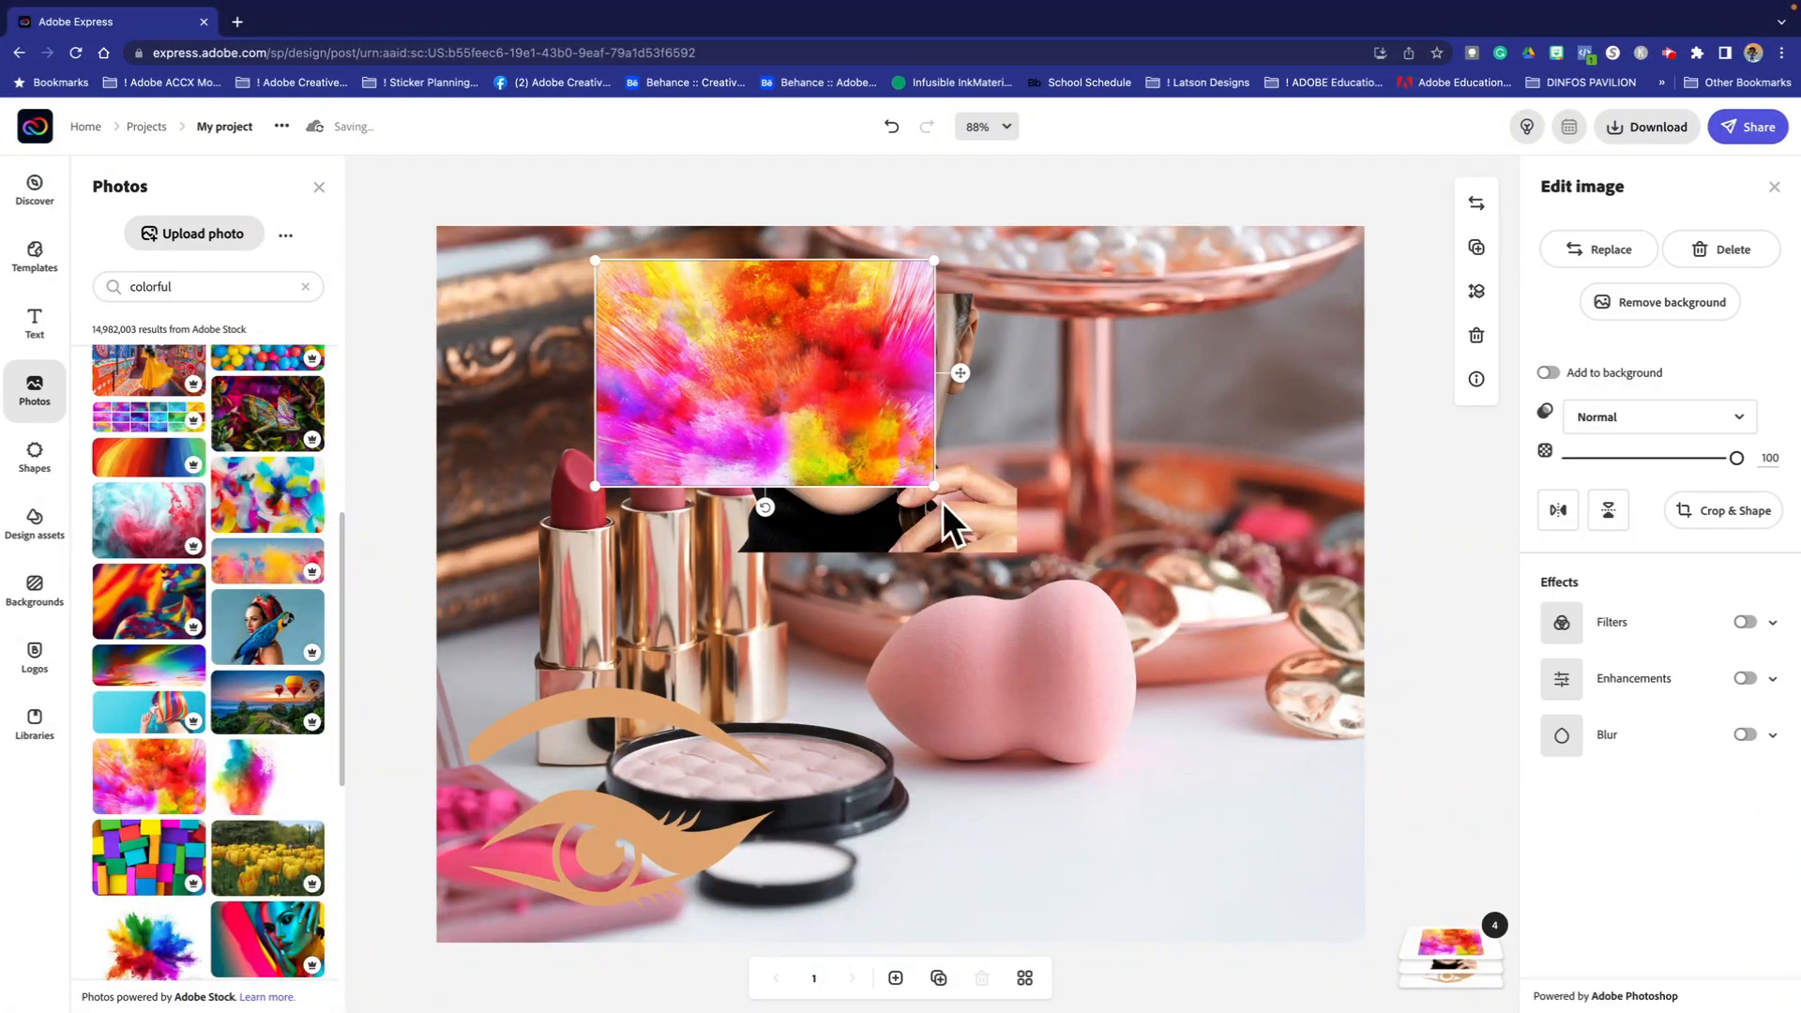
left_click_drag(934, 485, 1560, 848)
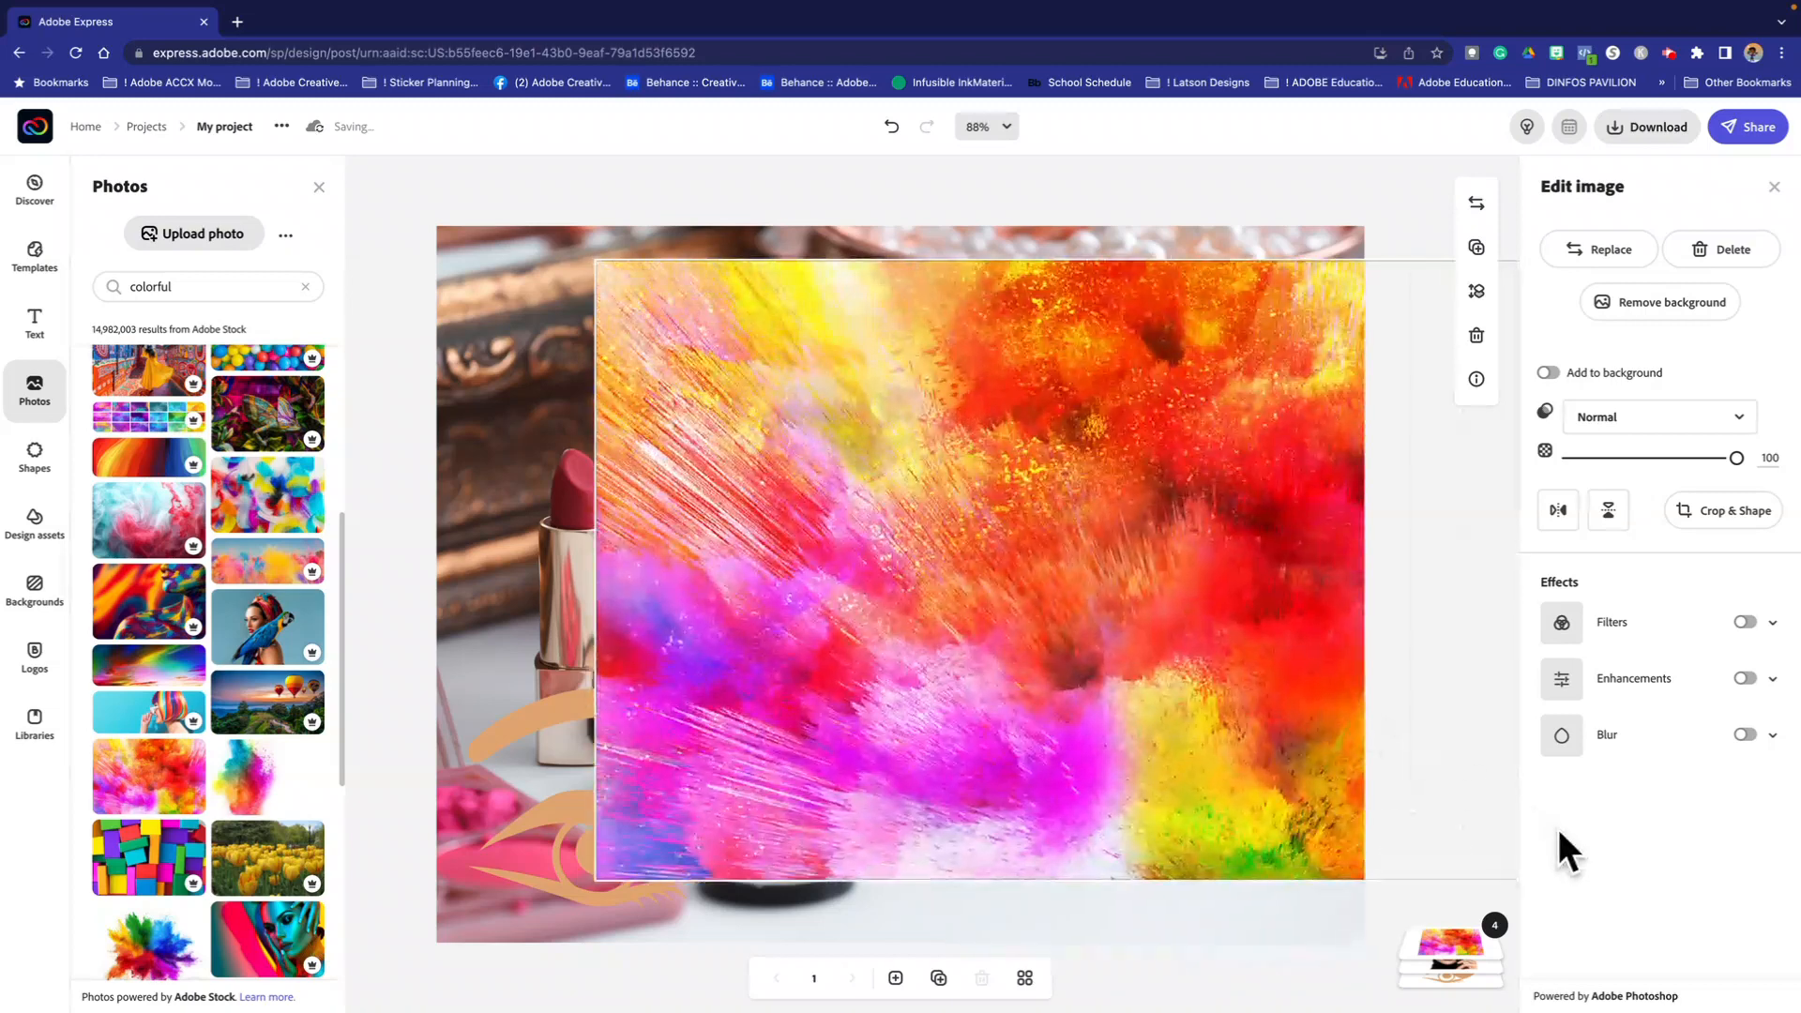
left_click_drag(595, 259, 437, 226)
left_click_drag(814, 437, 780, 565)
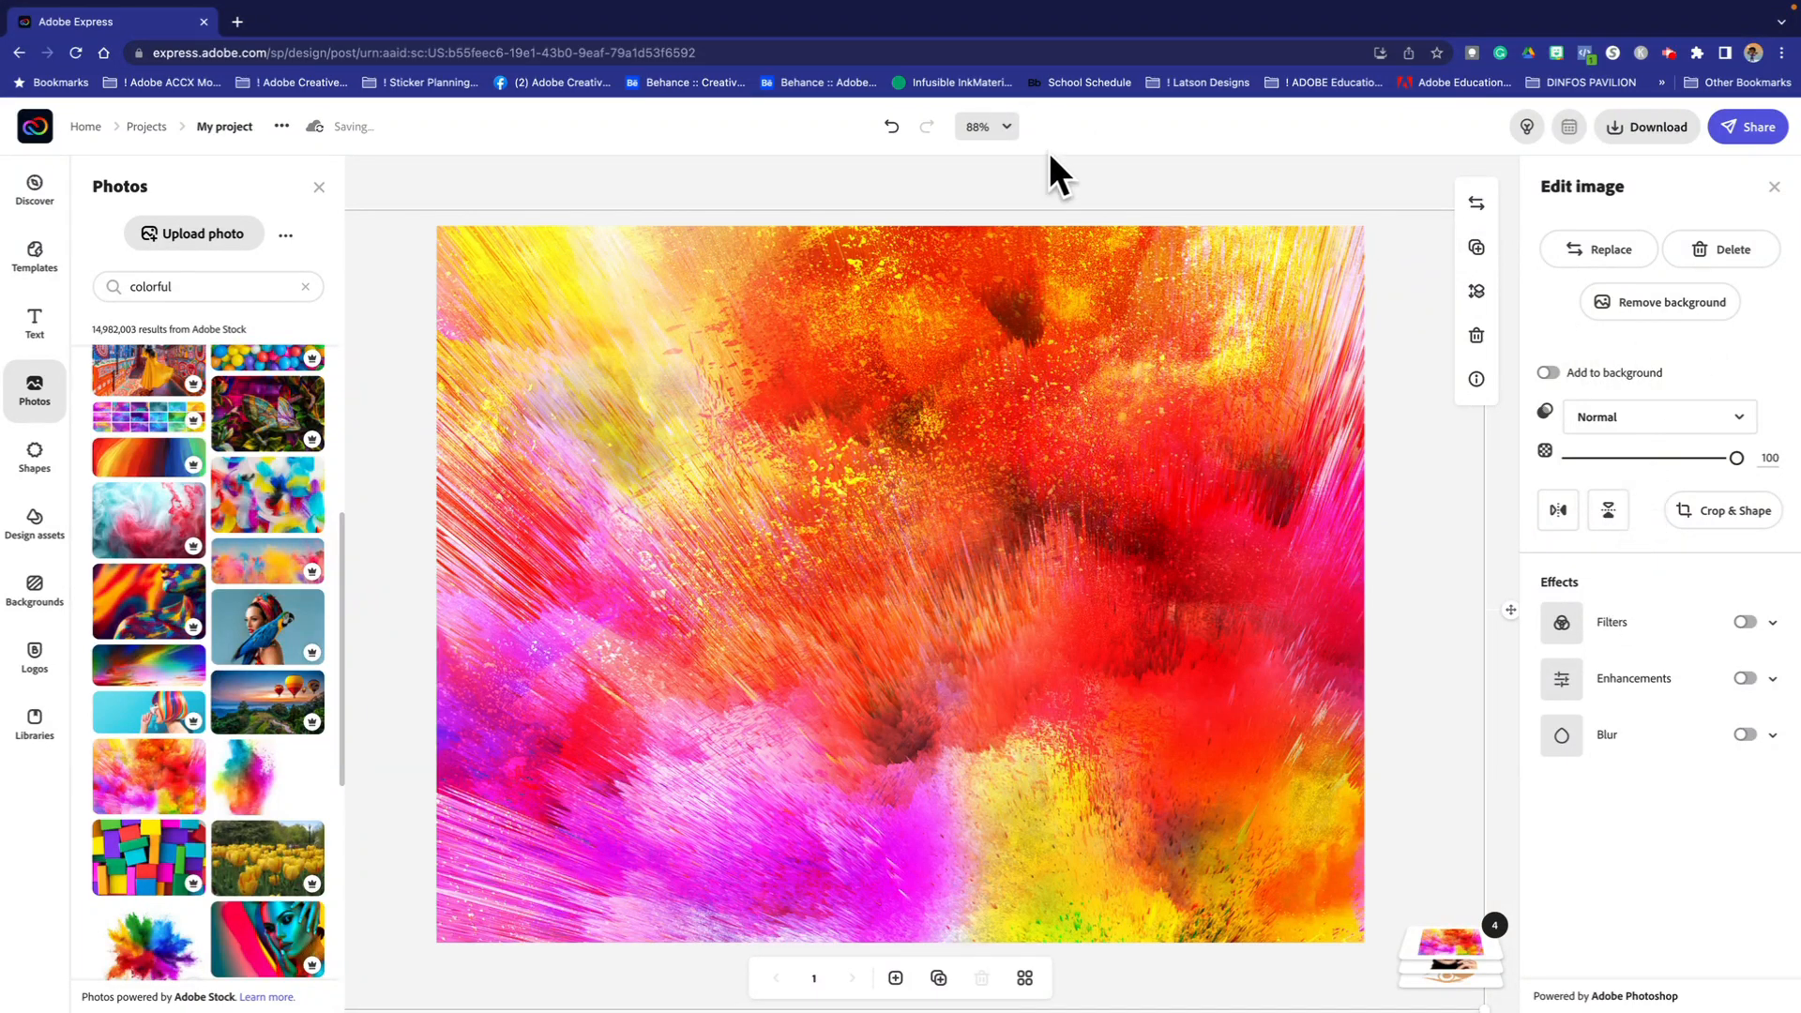
left_click(1088, 193)
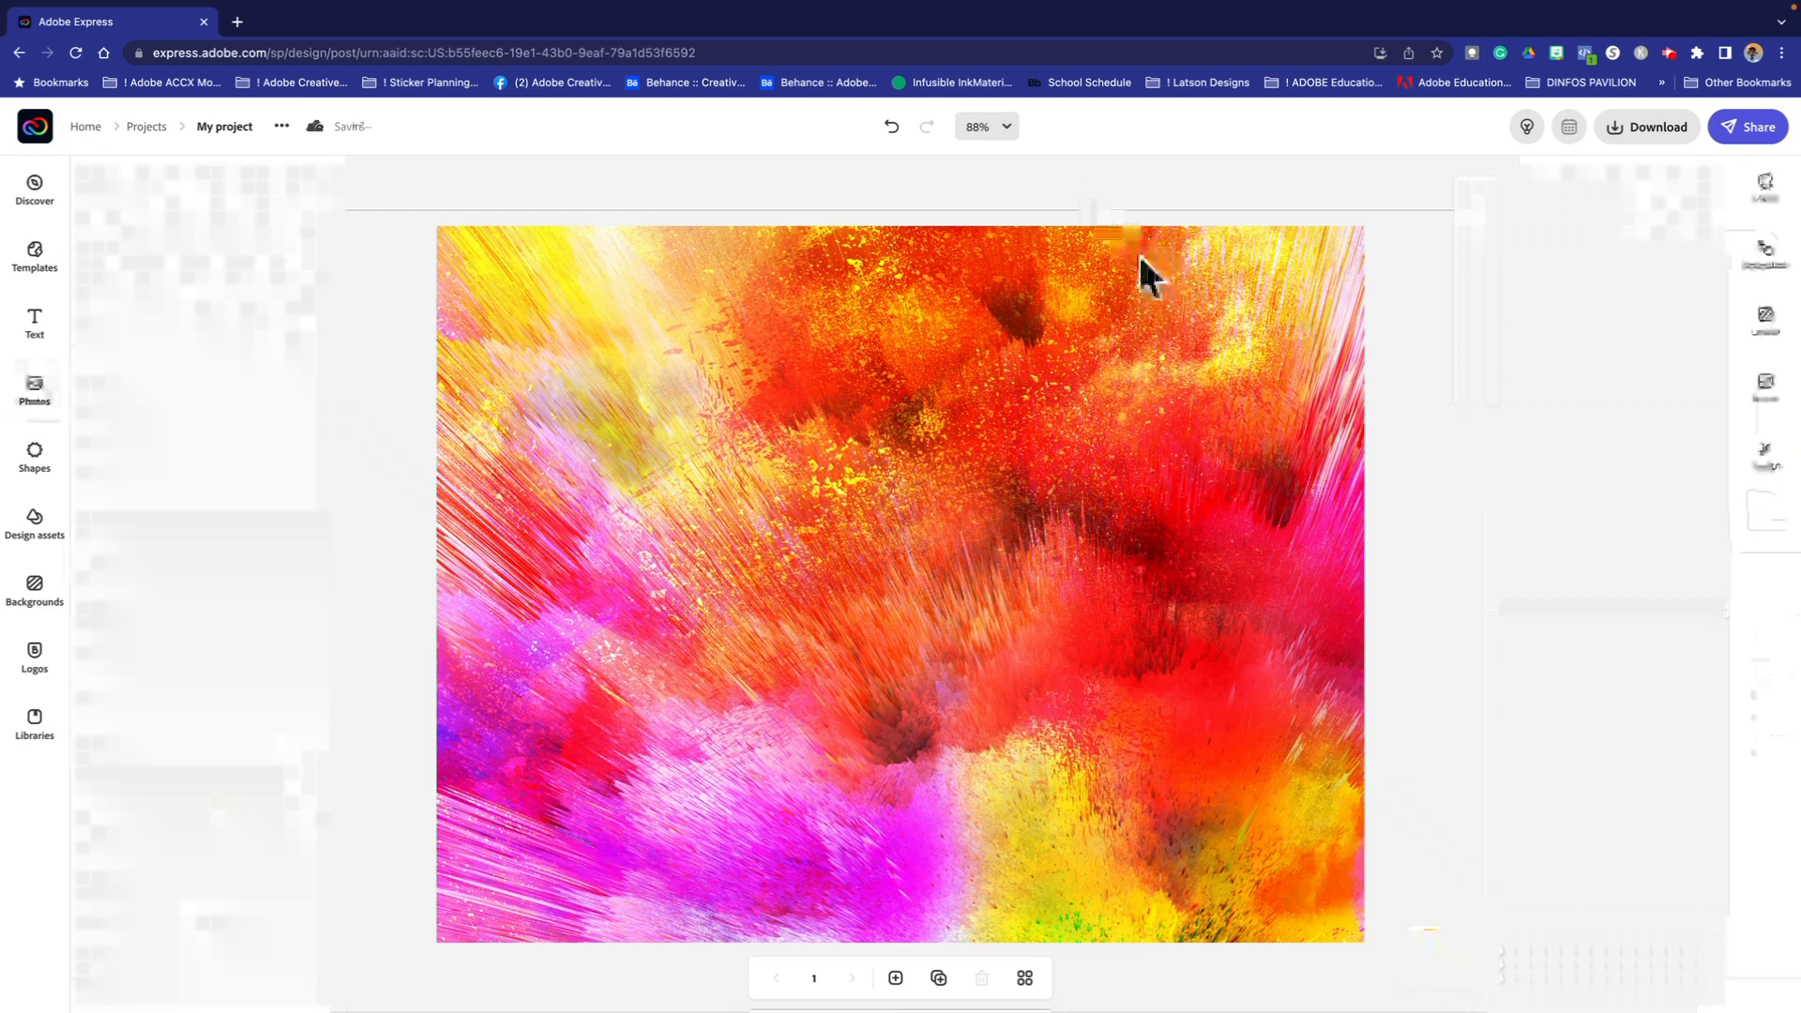
left_click(1173, 293)
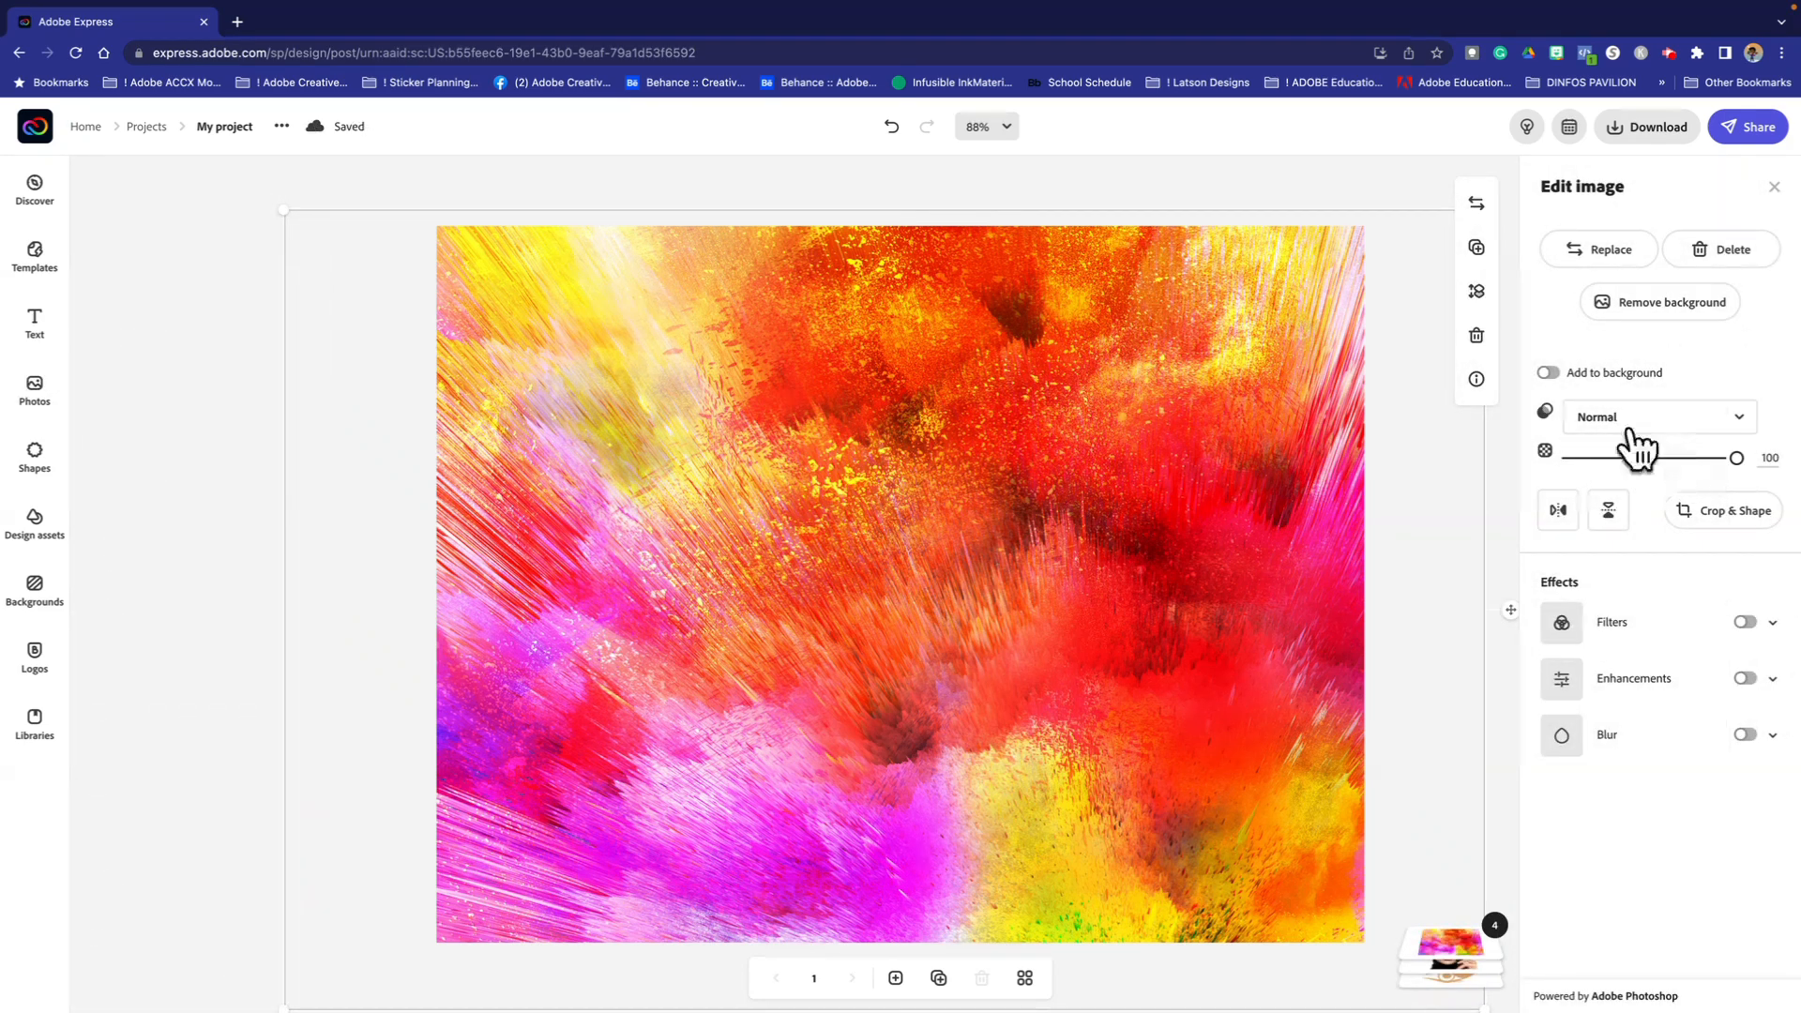
Step: Try lowering the powder burst photo's opacity to 49, and restore it to 100
left_click_drag(1736, 458, 1656, 458)
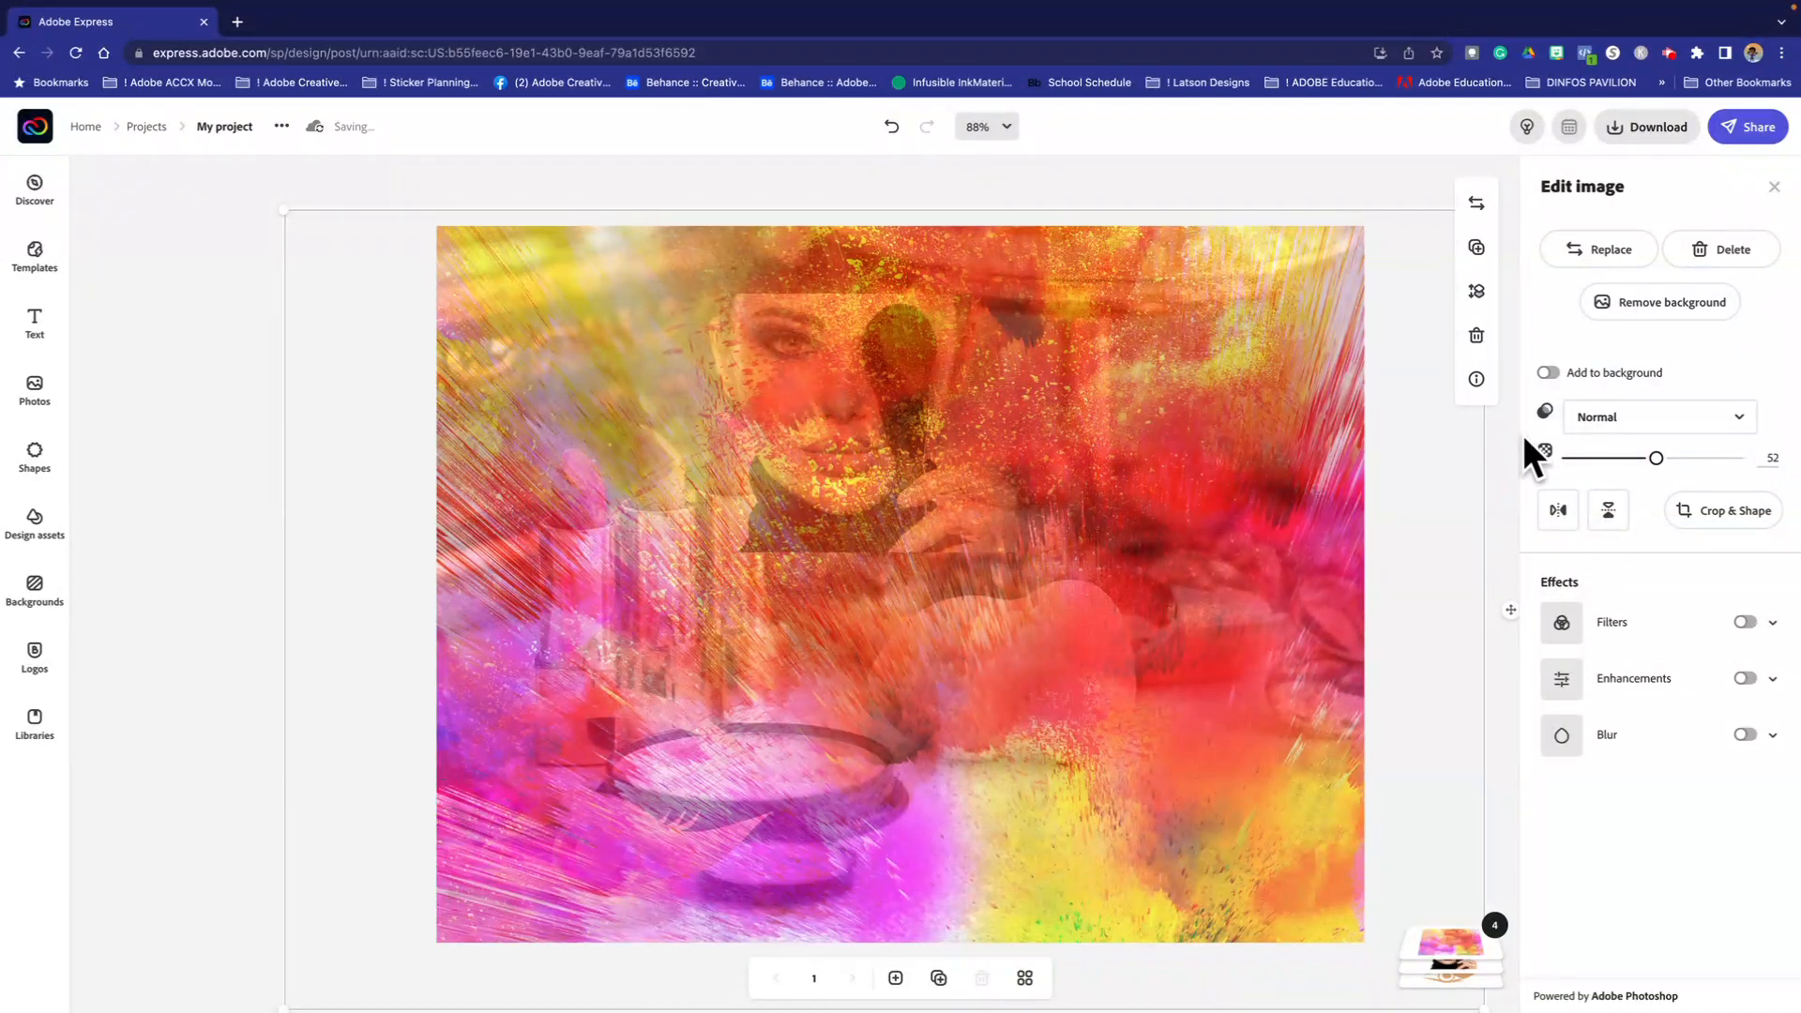
mouse_move(1655, 458)
left_mouse_down()
mouse_move(1633, 458)
mouse_move(1651, 458)
left_mouse_up()
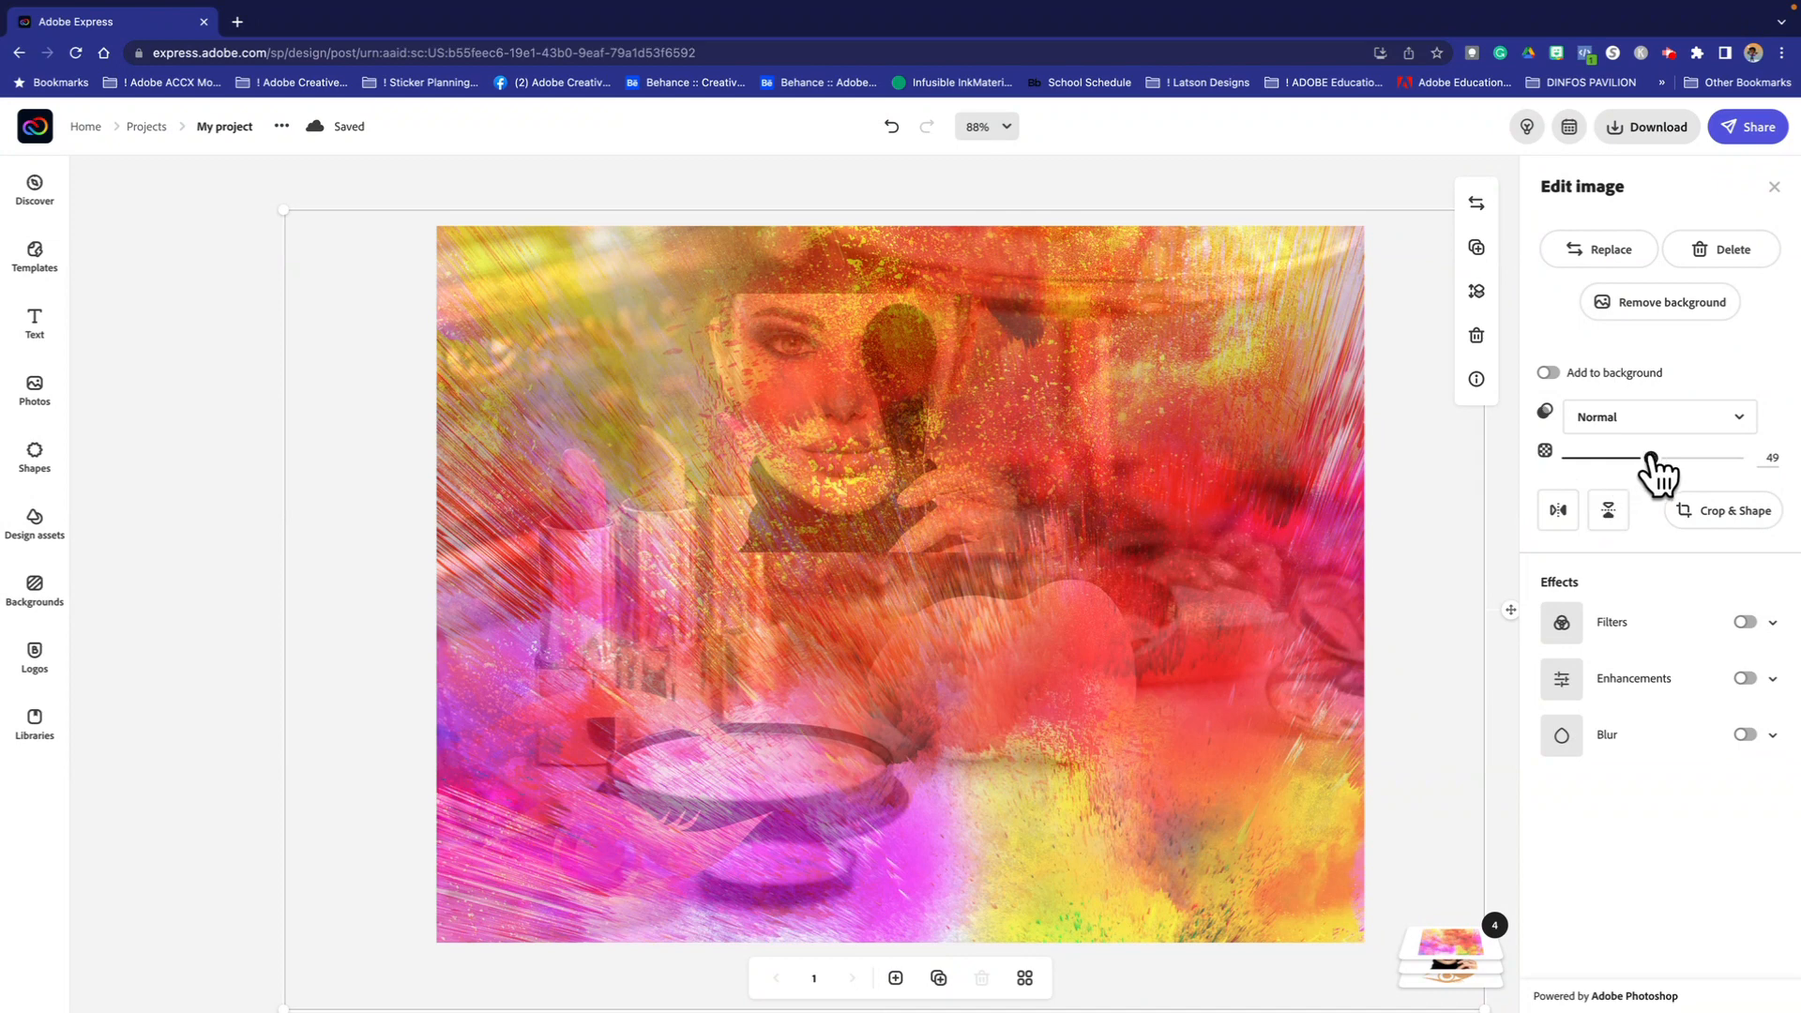
left_click_drag(1656, 459, 1787, 457)
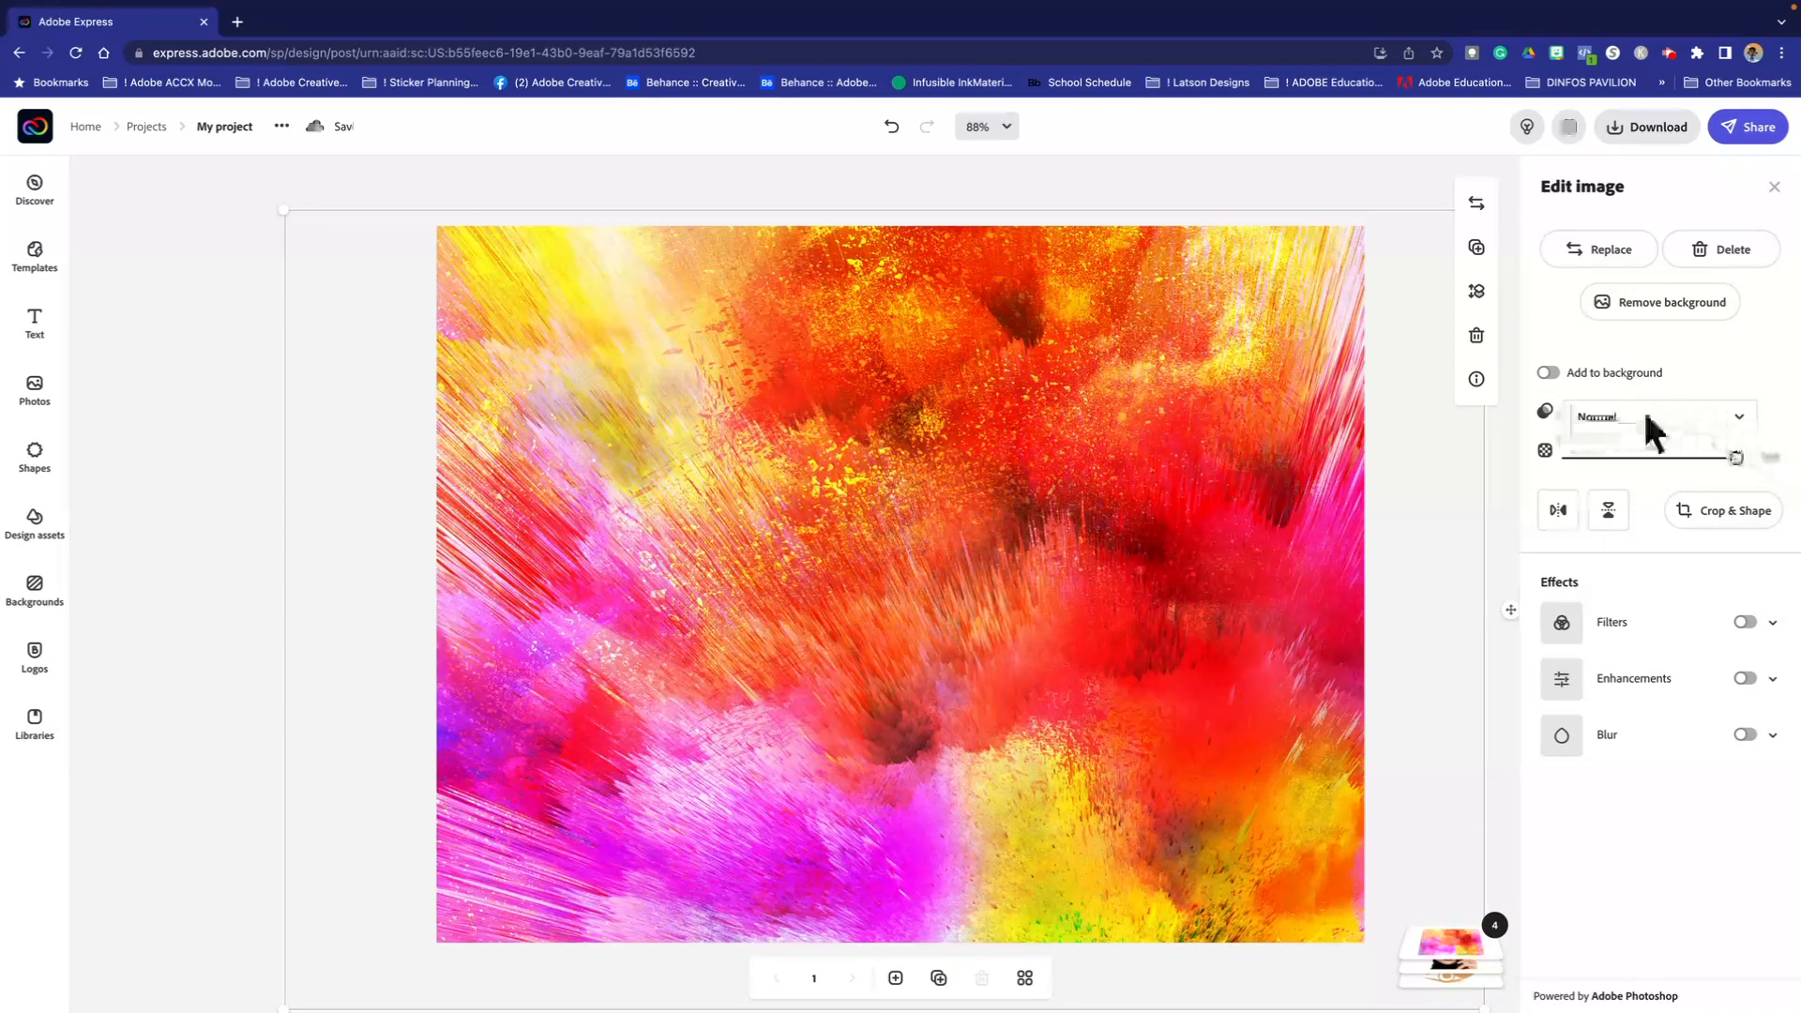
Step: Compare the Multiply and Screen blend modes on the powder burst photo and settle on Multiply
left_click(1741, 418)
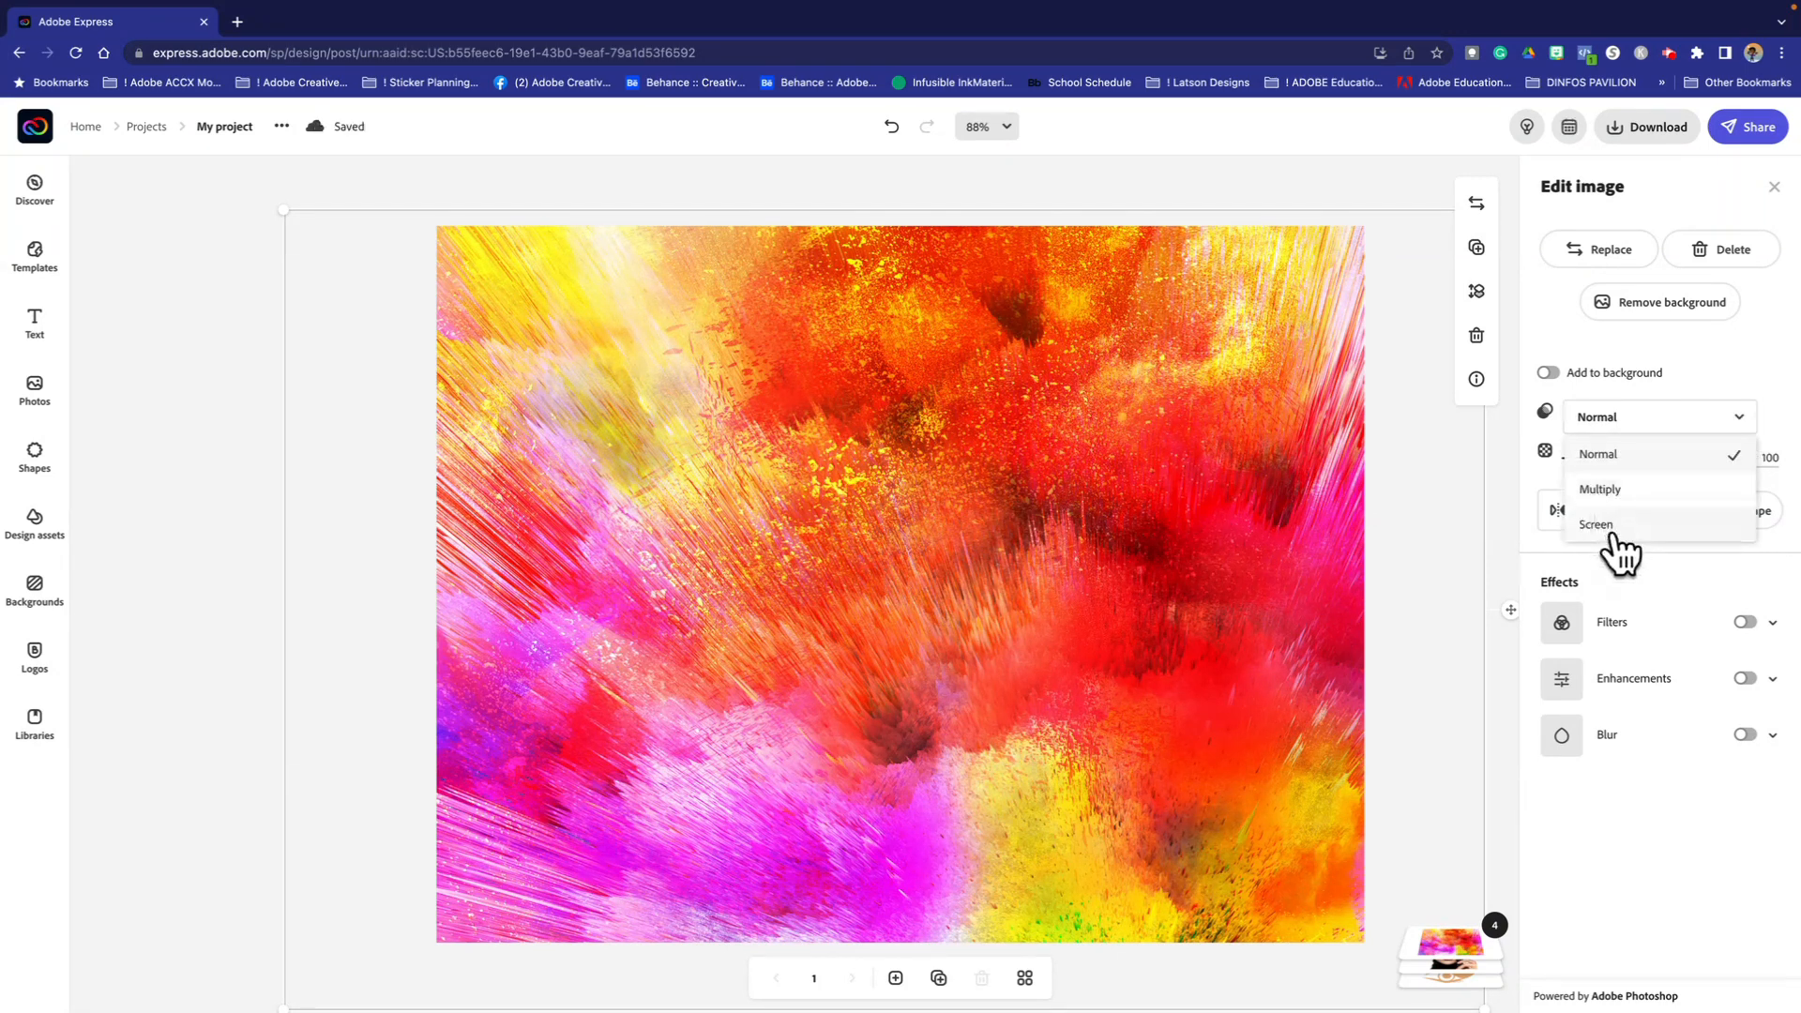
left_click(1611, 492)
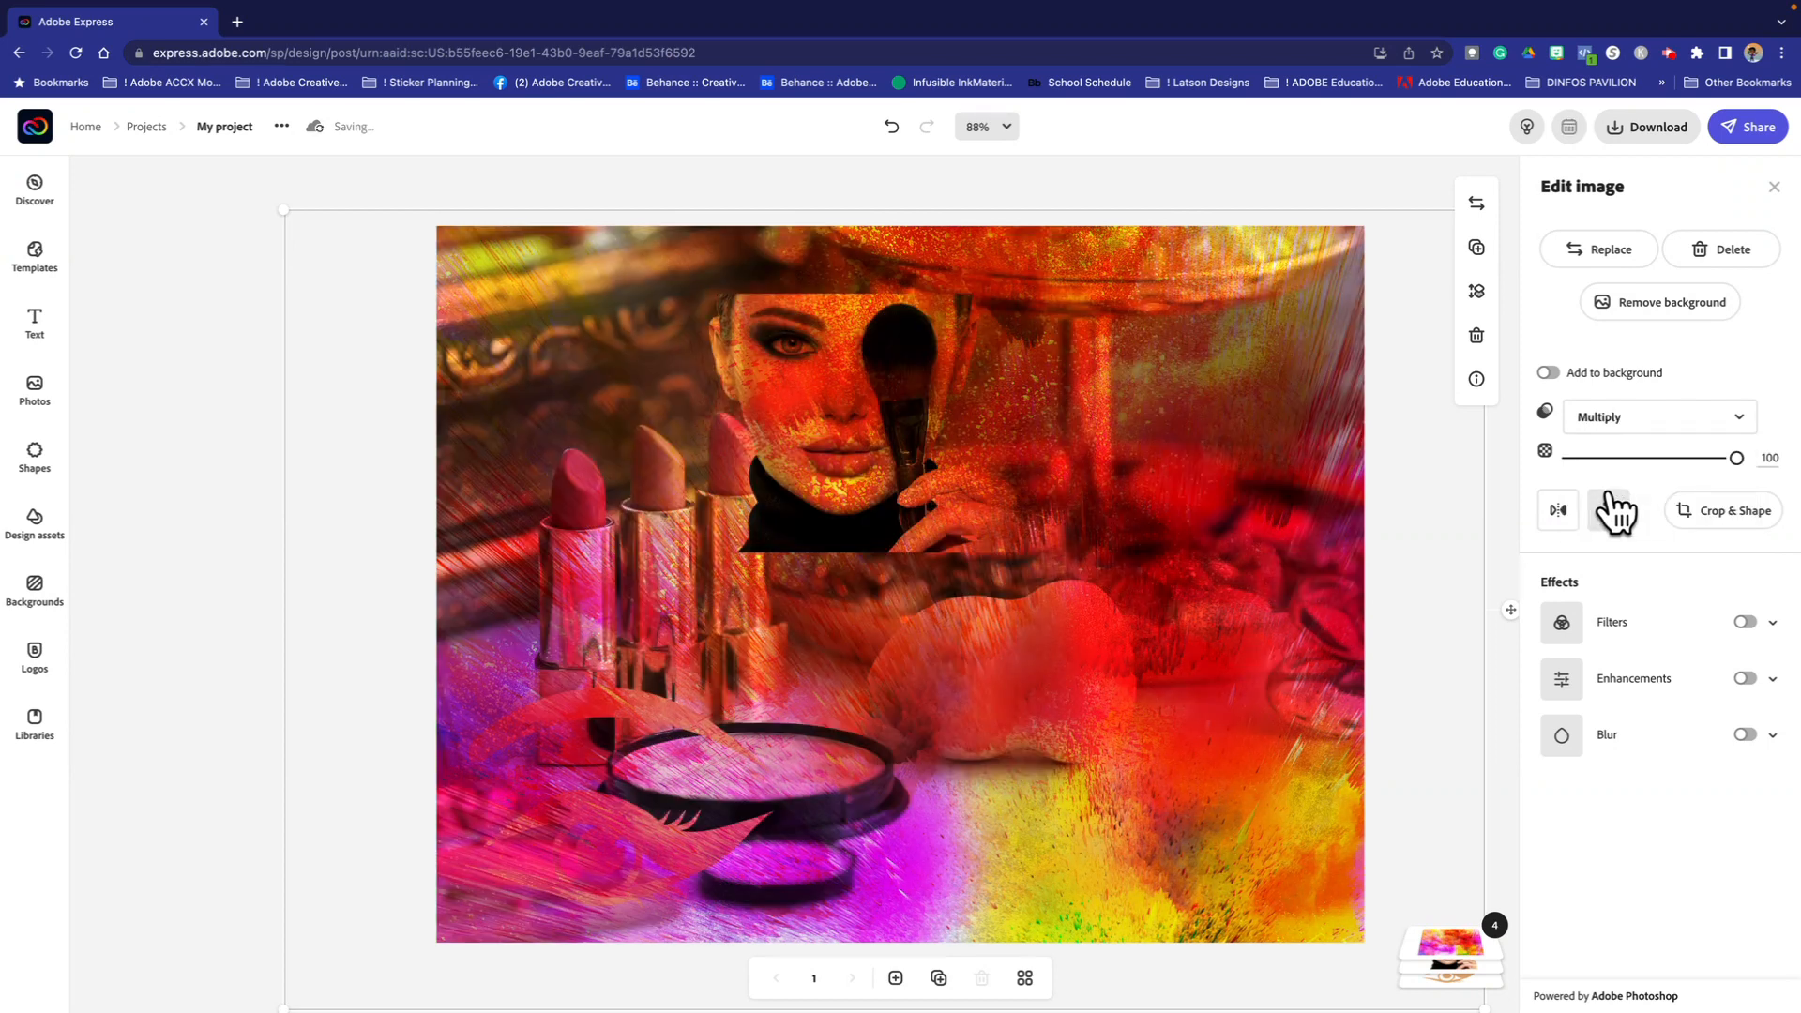
left_click(1735, 420)
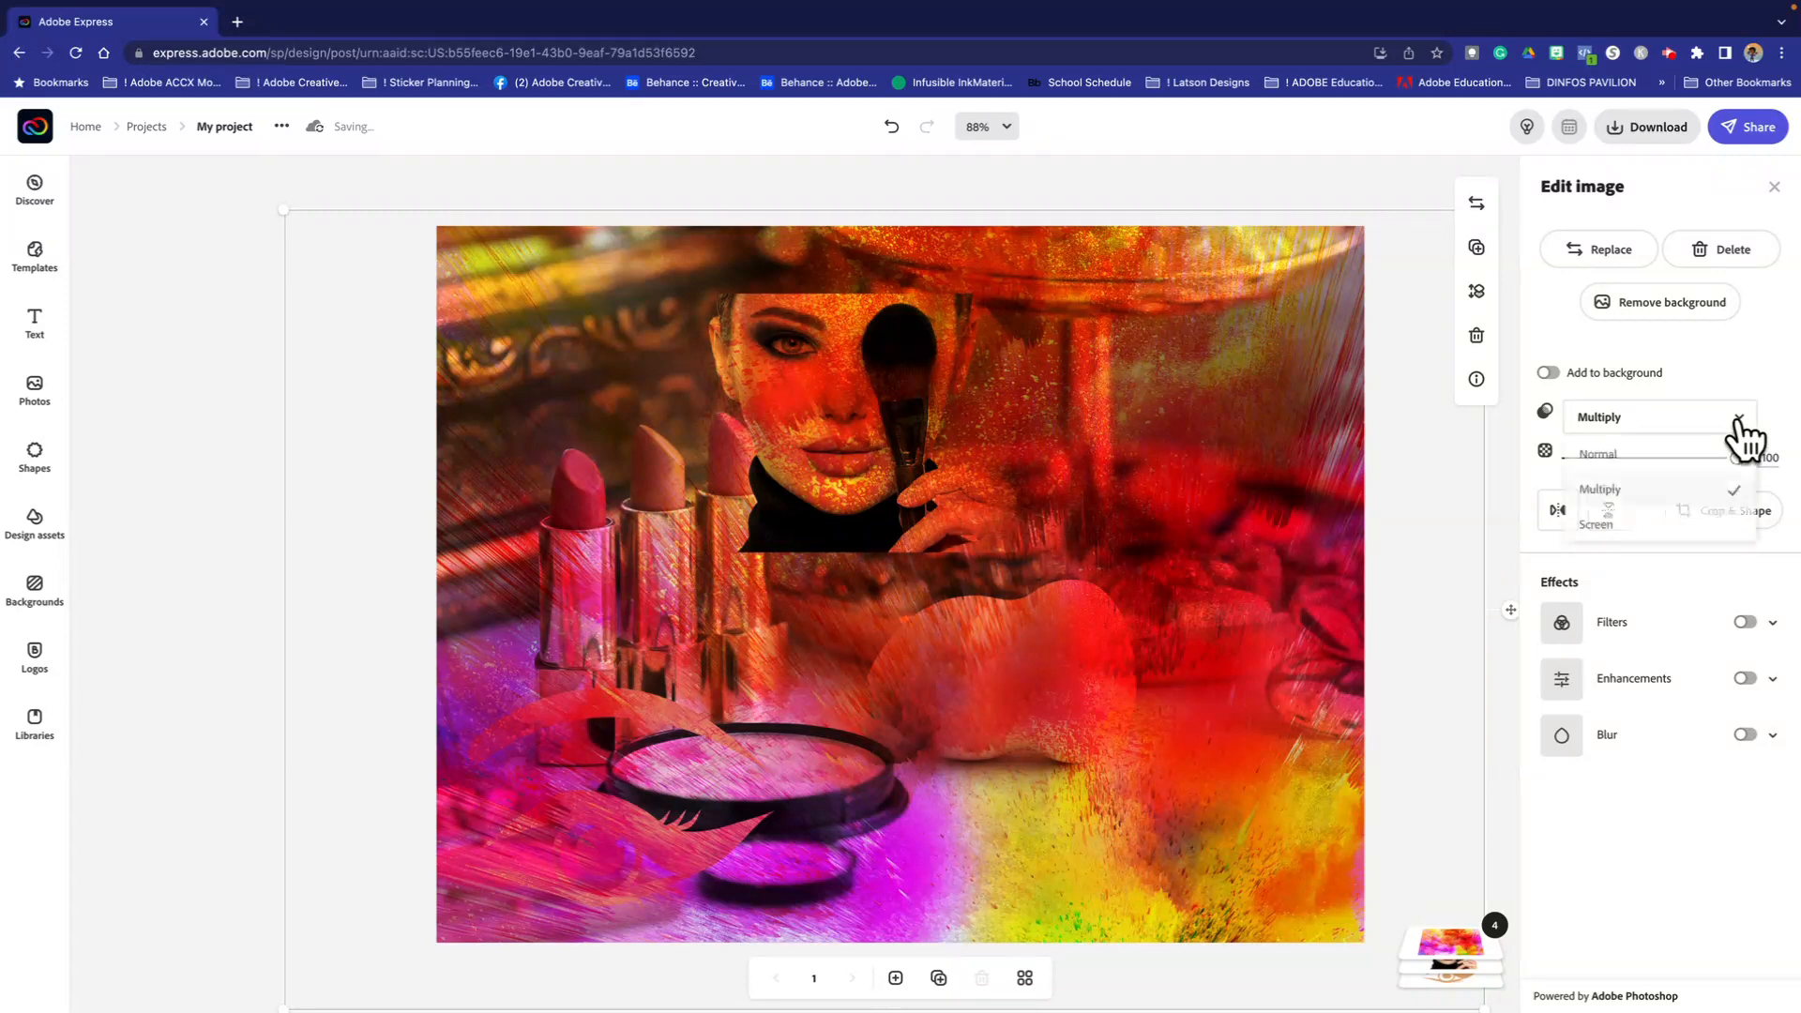
left_click(1658, 533)
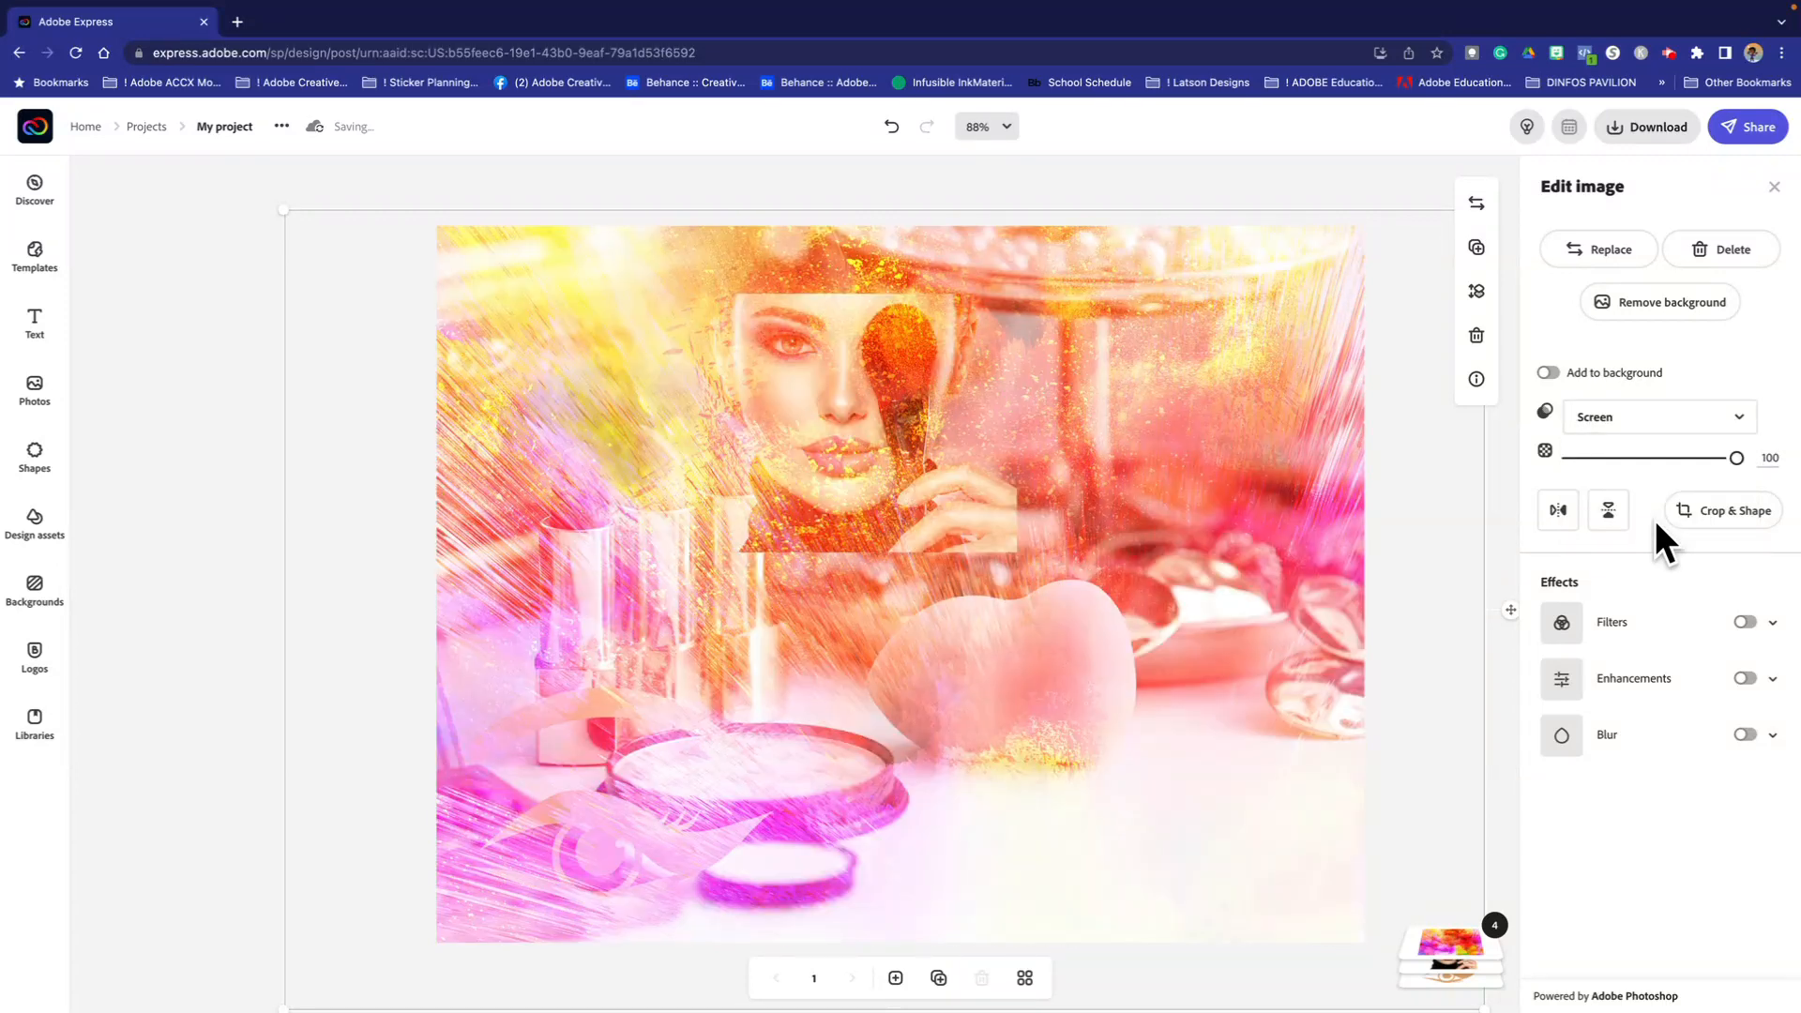
left_click(1730, 420)
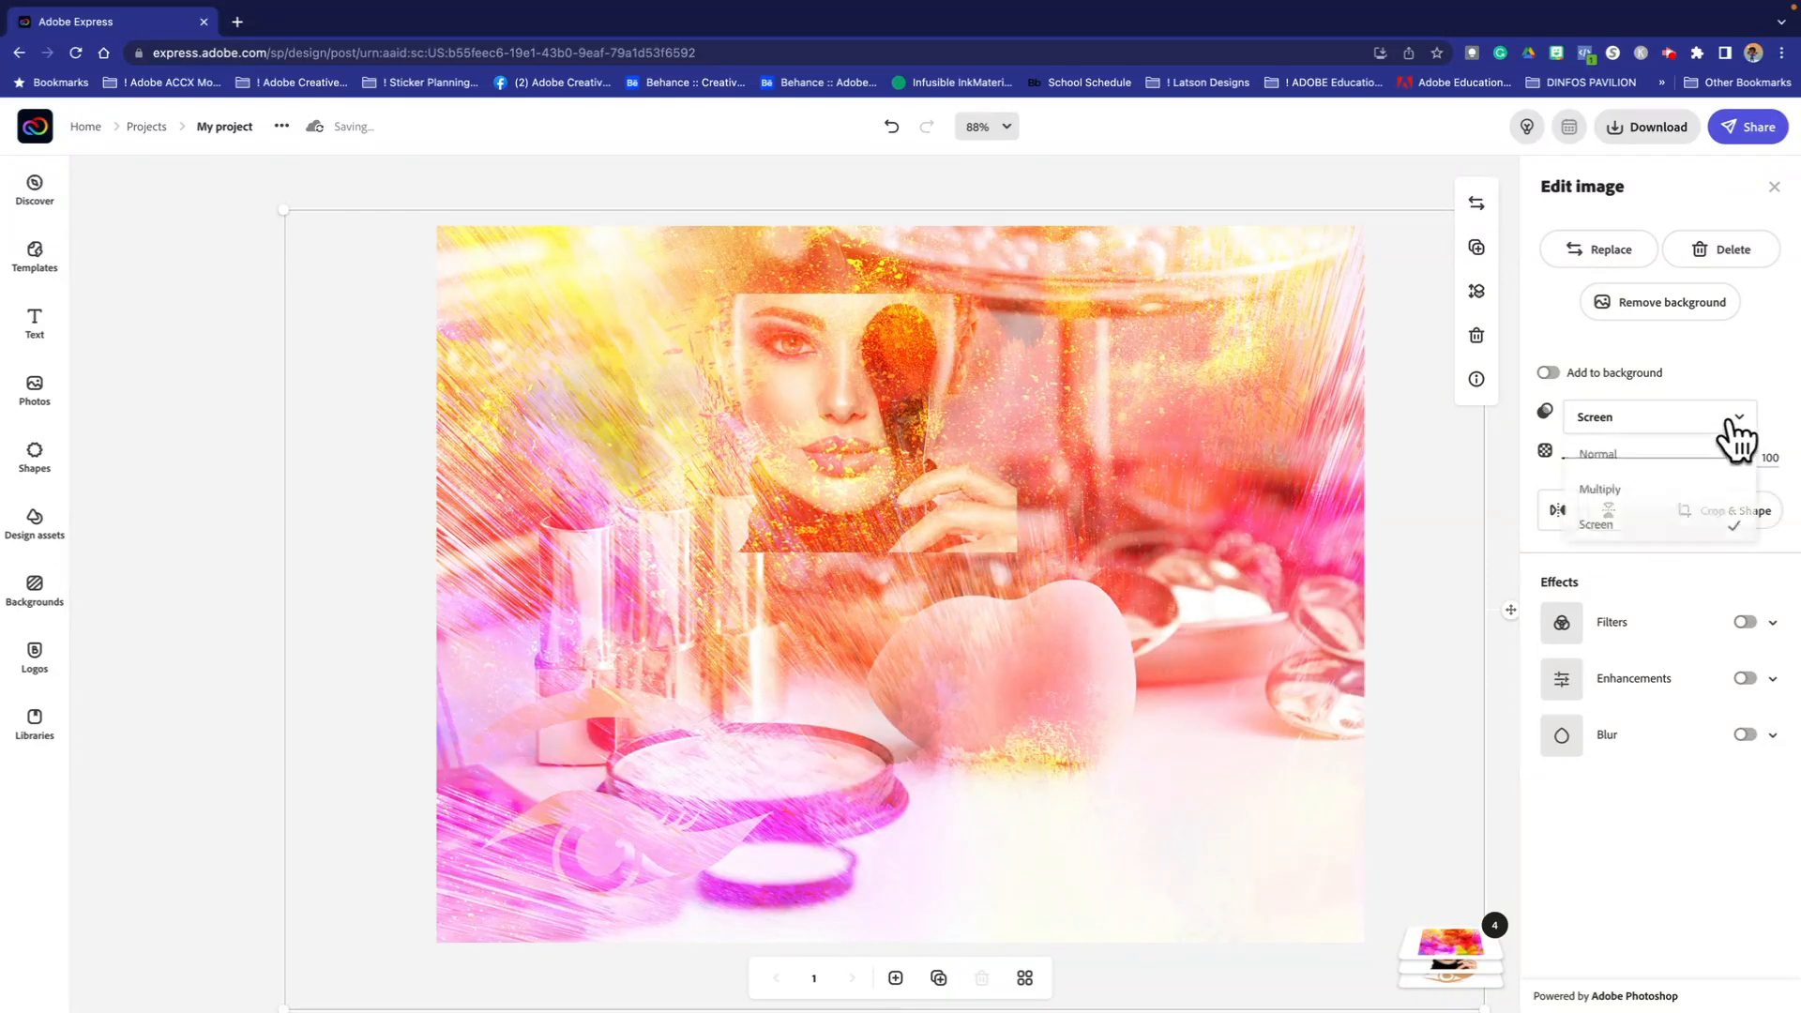
left_click(1640, 489)
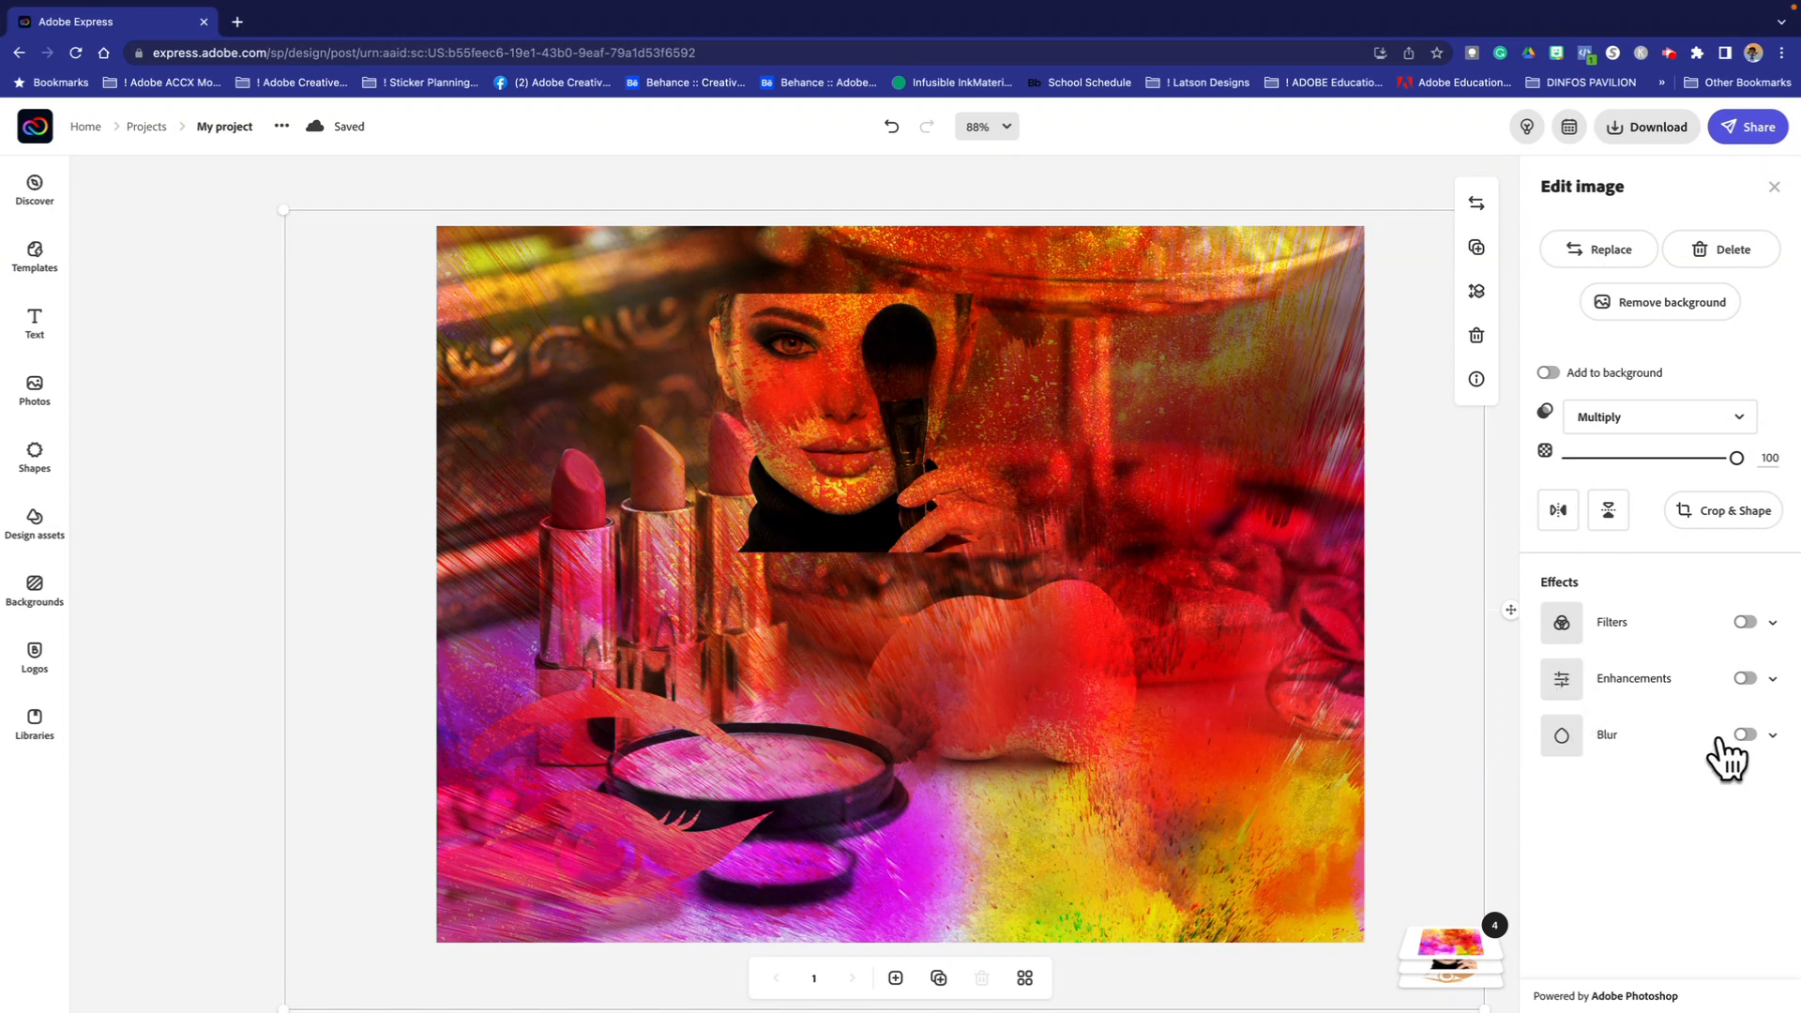
Step: Turn on blur and enhancements for the powder burst photo, setting brightness to 9 and blur to 23
left_click(1750, 733)
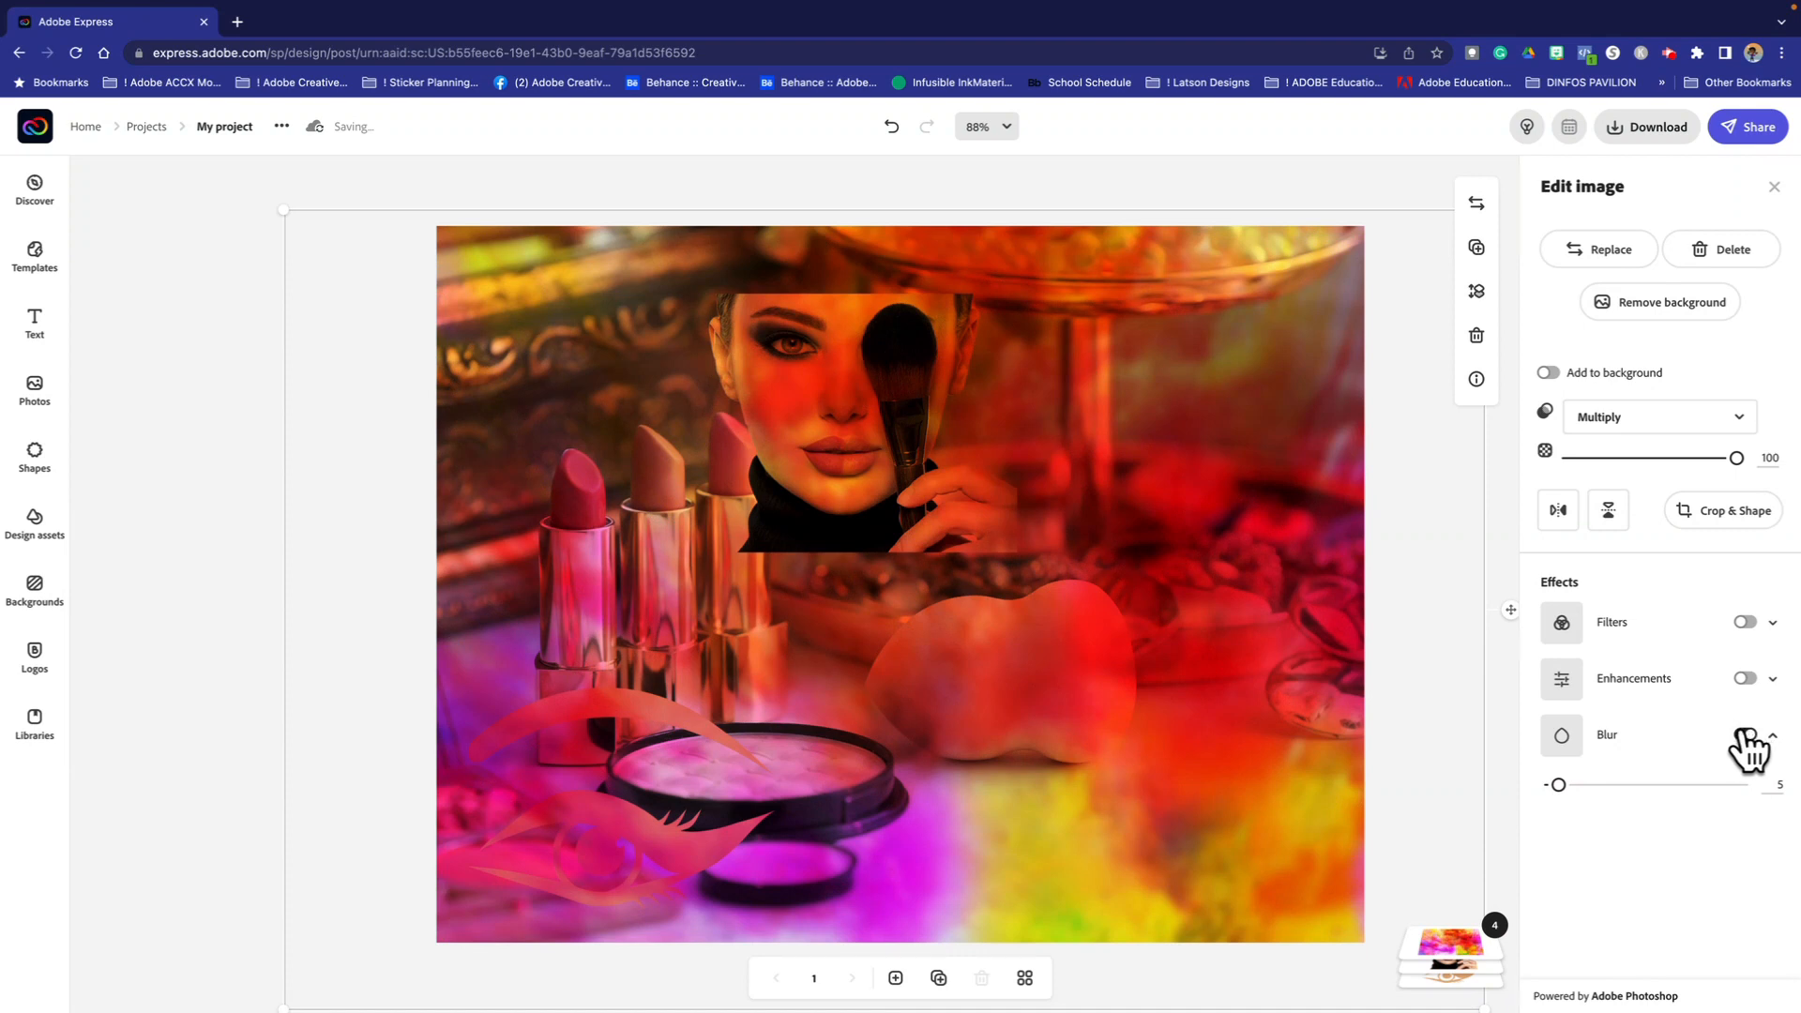
left_click(1746, 678)
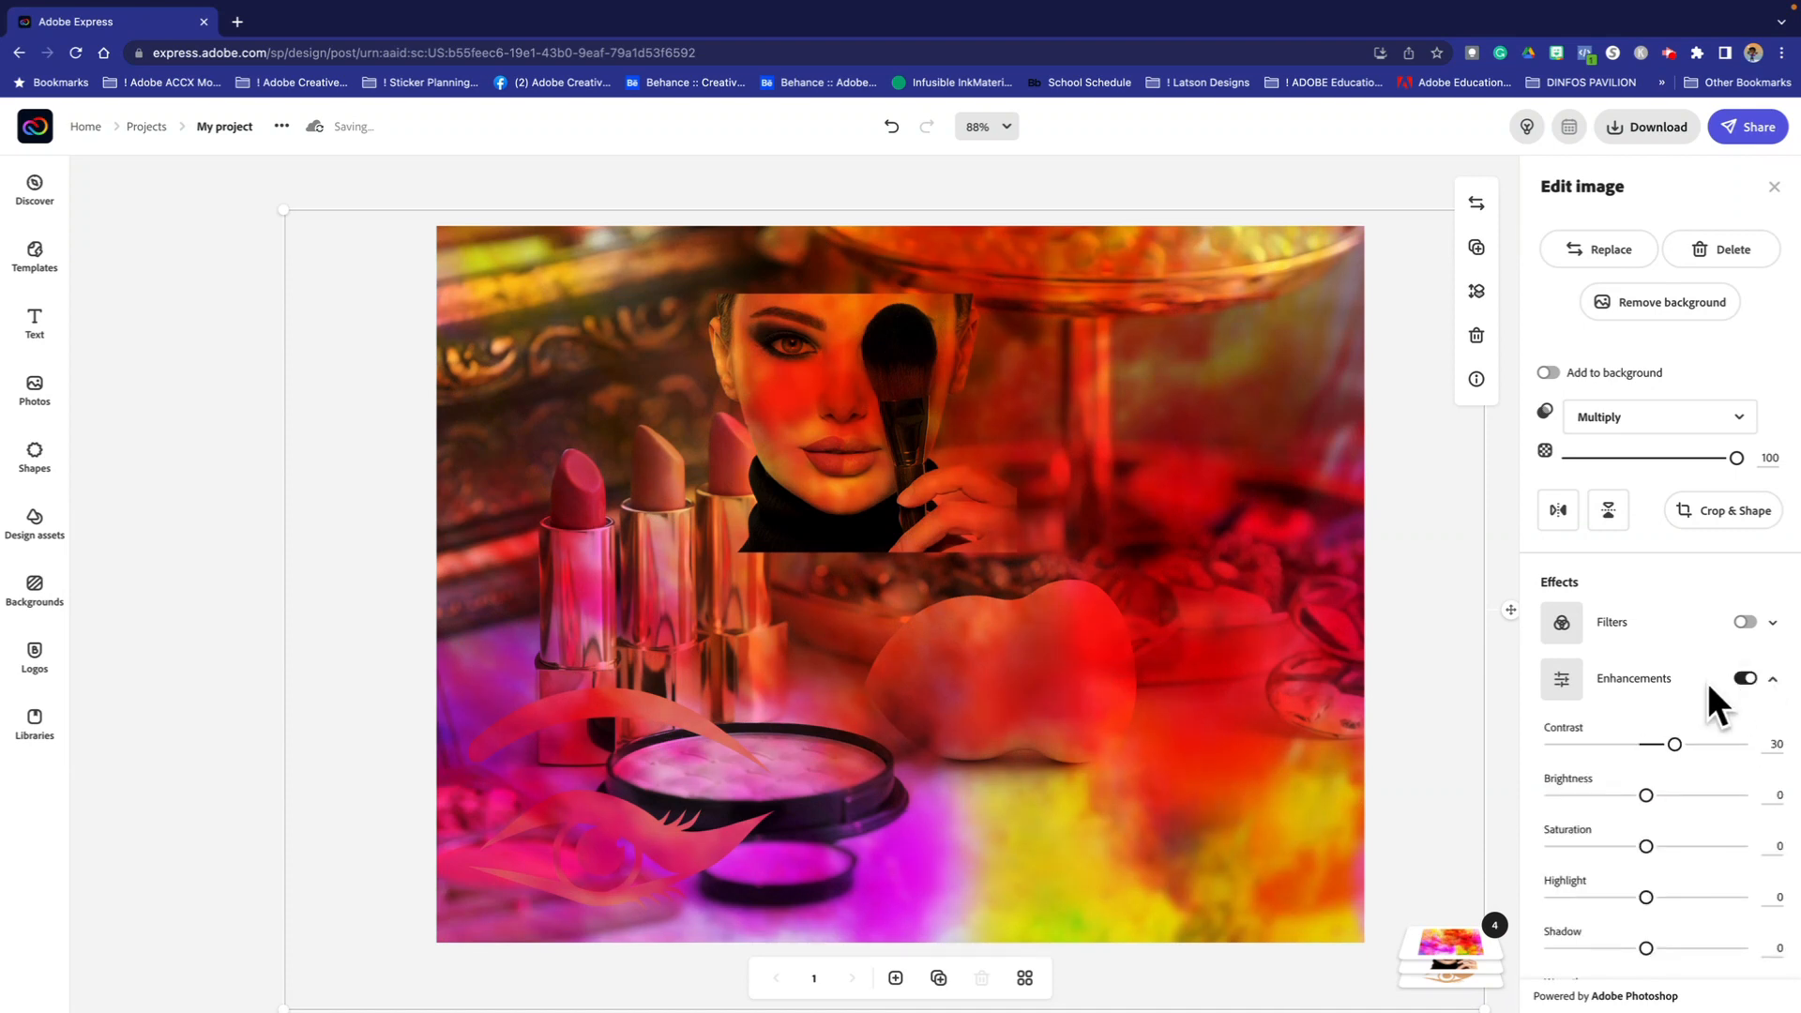
scroll(1641, 740, "down", 1)
mouse_move(1645, 752)
left_mouse_down()
mouse_move(1598, 751)
mouse_move(1777, 751)
mouse_move(1654, 751)
left_mouse_up()
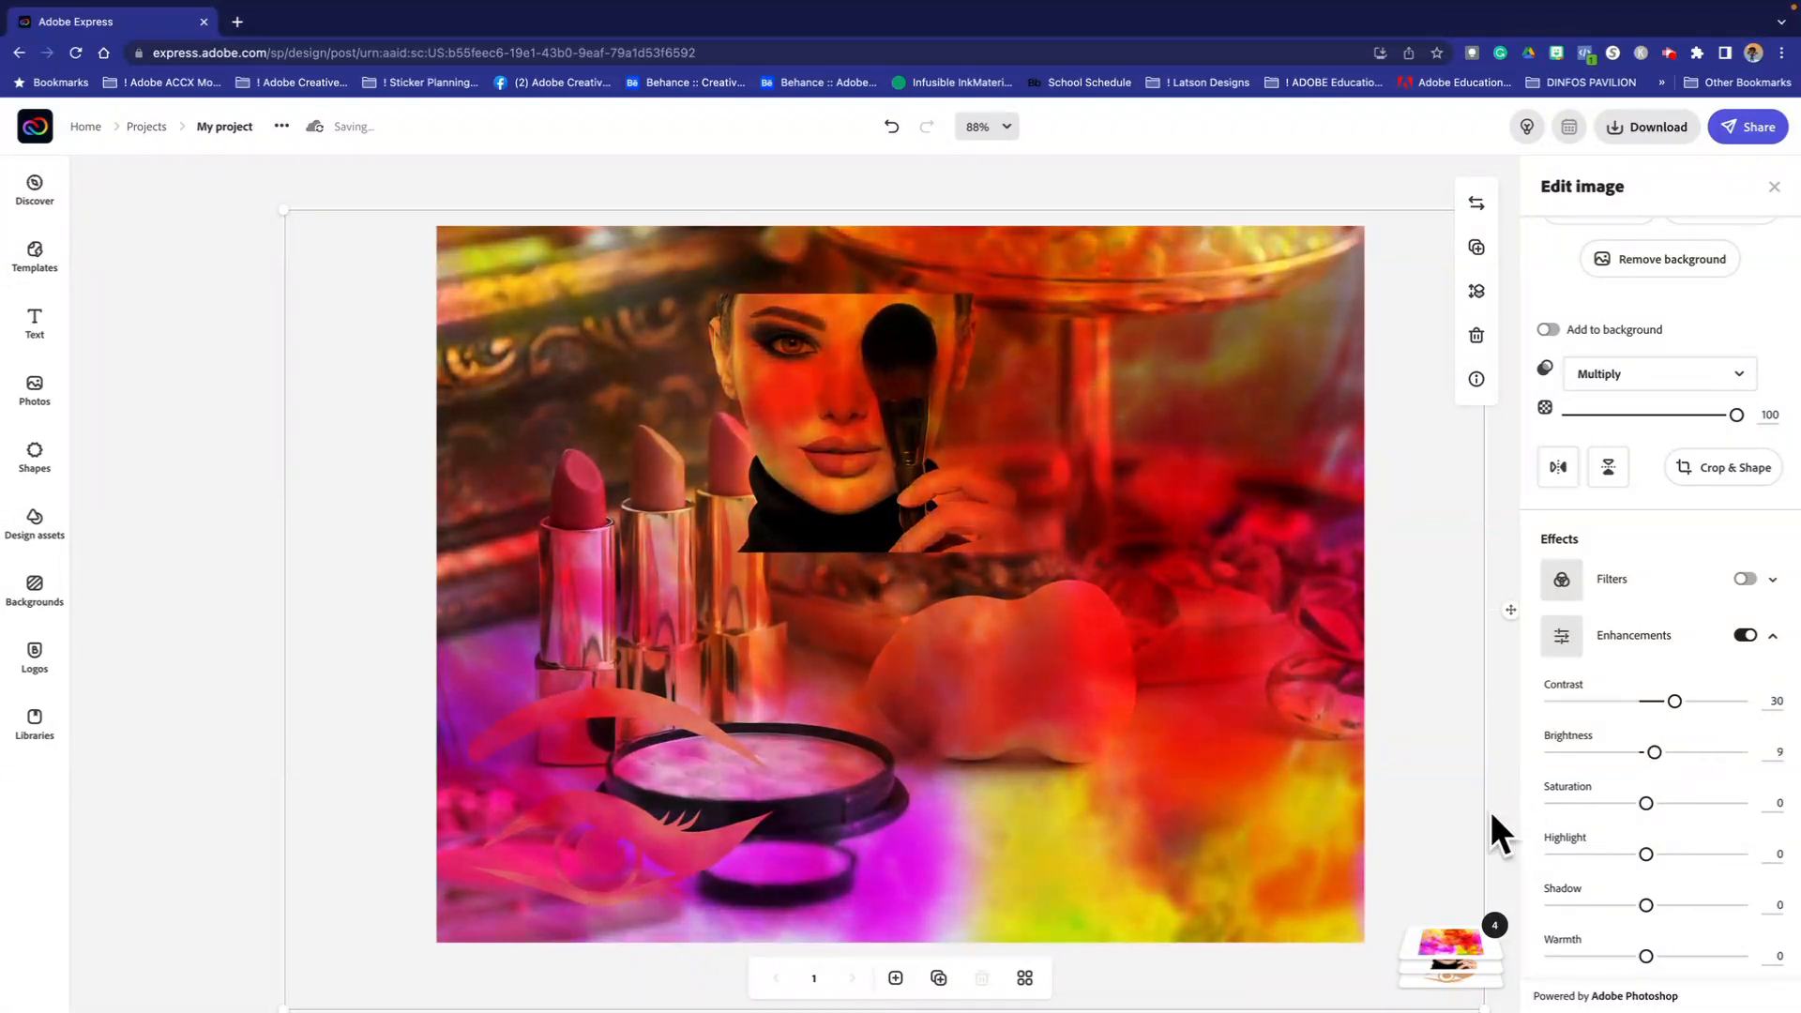
scroll(1700, 917, "down", 3)
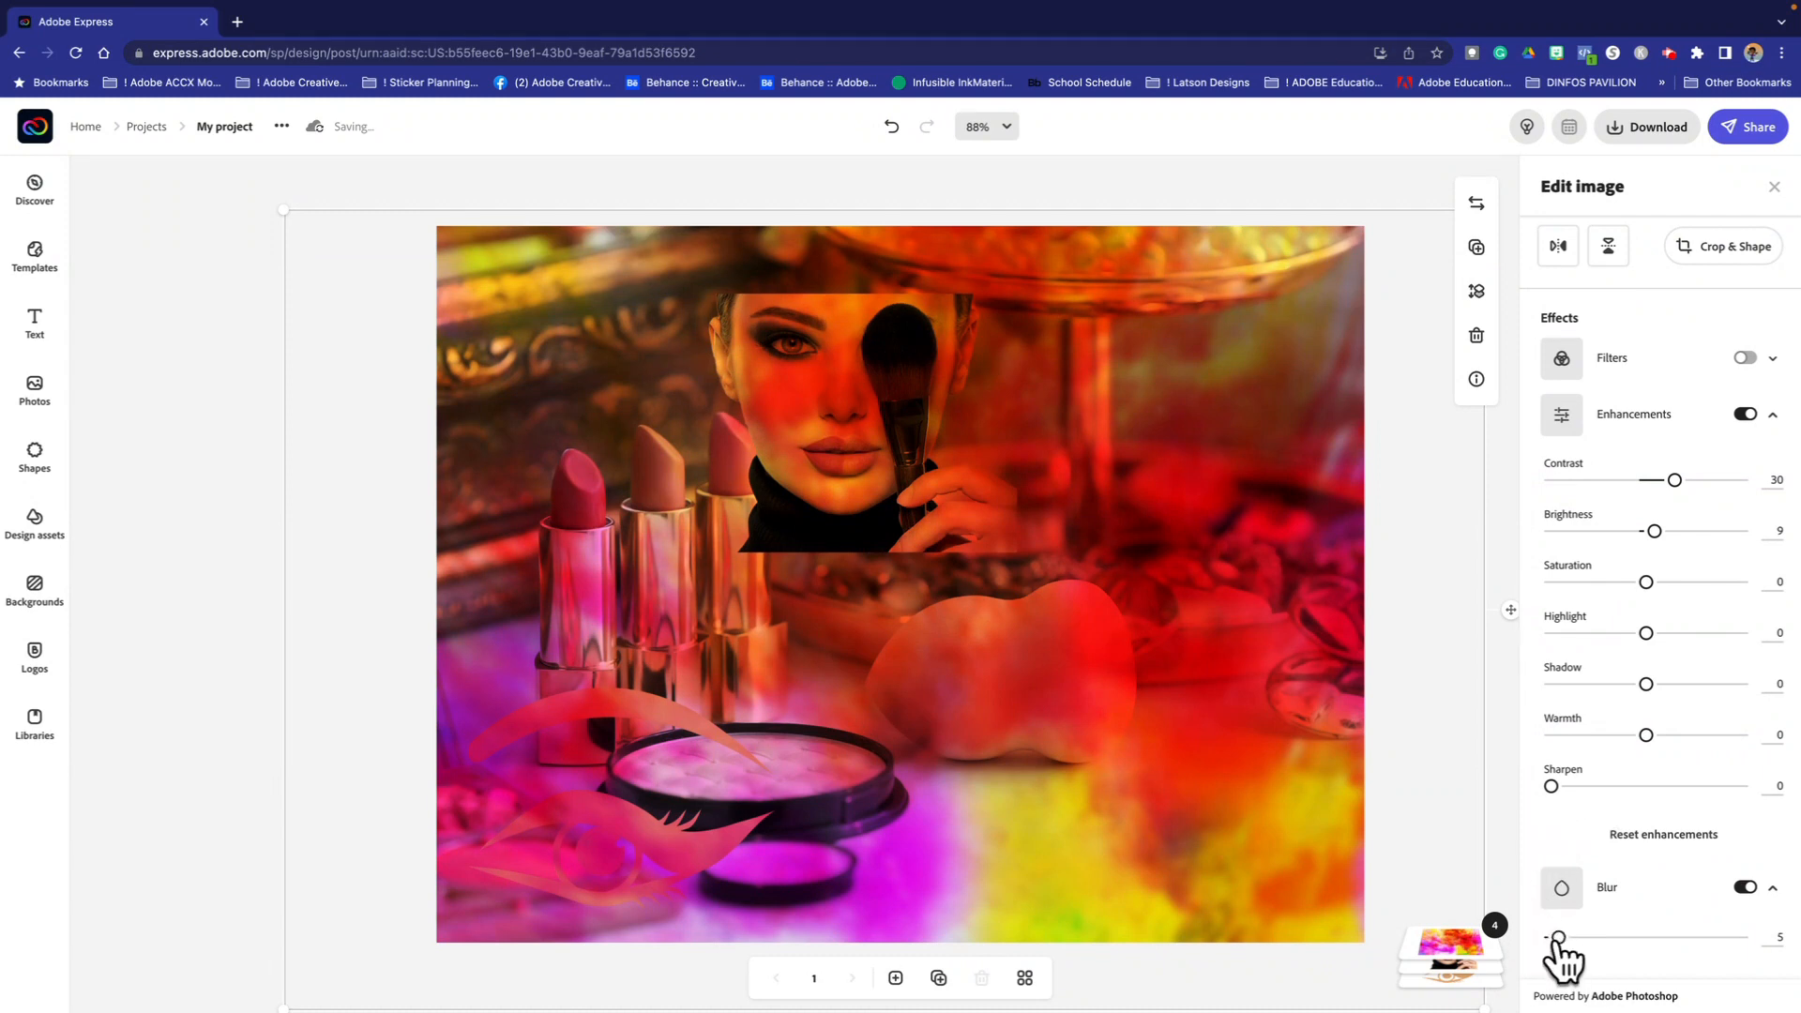
mouse_move(1559, 937)
left_mouse_down()
mouse_move(1646, 938)
mouse_move(1549, 938)
mouse_move(1593, 936)
left_mouse_up()
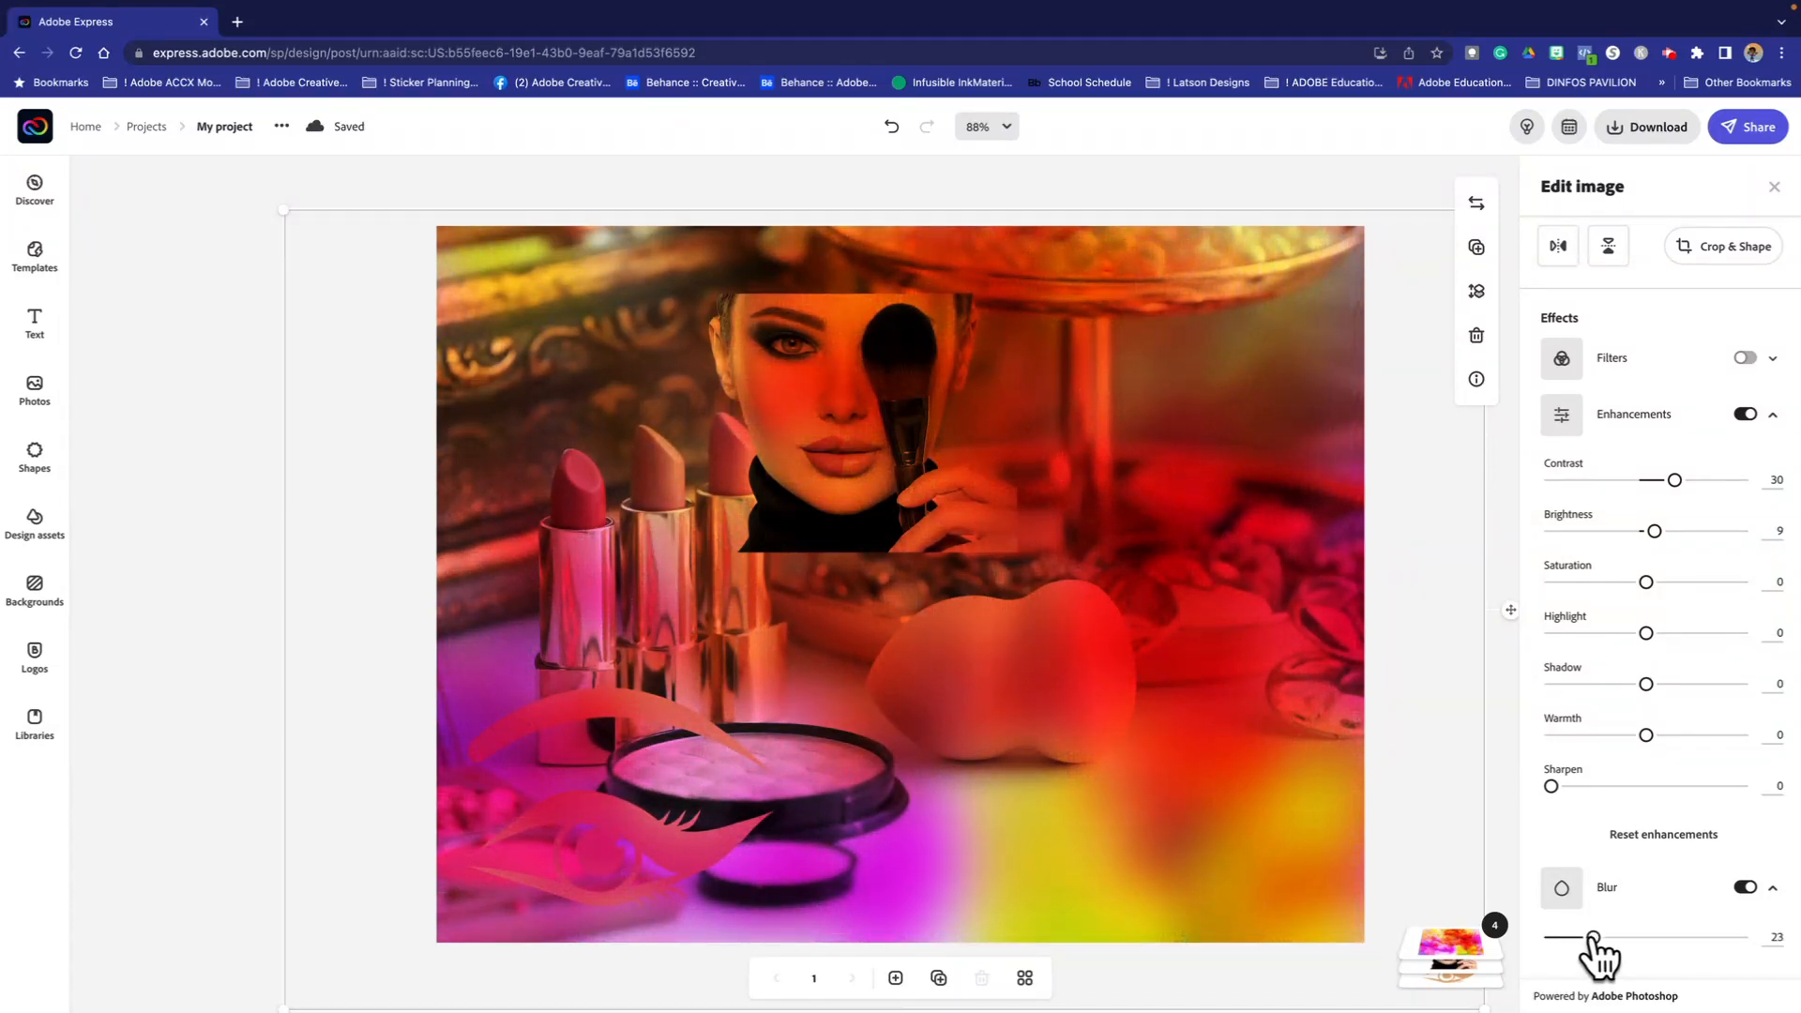
Step: Move the powder burst layer beneath the woman and eye shape layers, directly above the background photo
scroll(1523, 745, "up", 3)
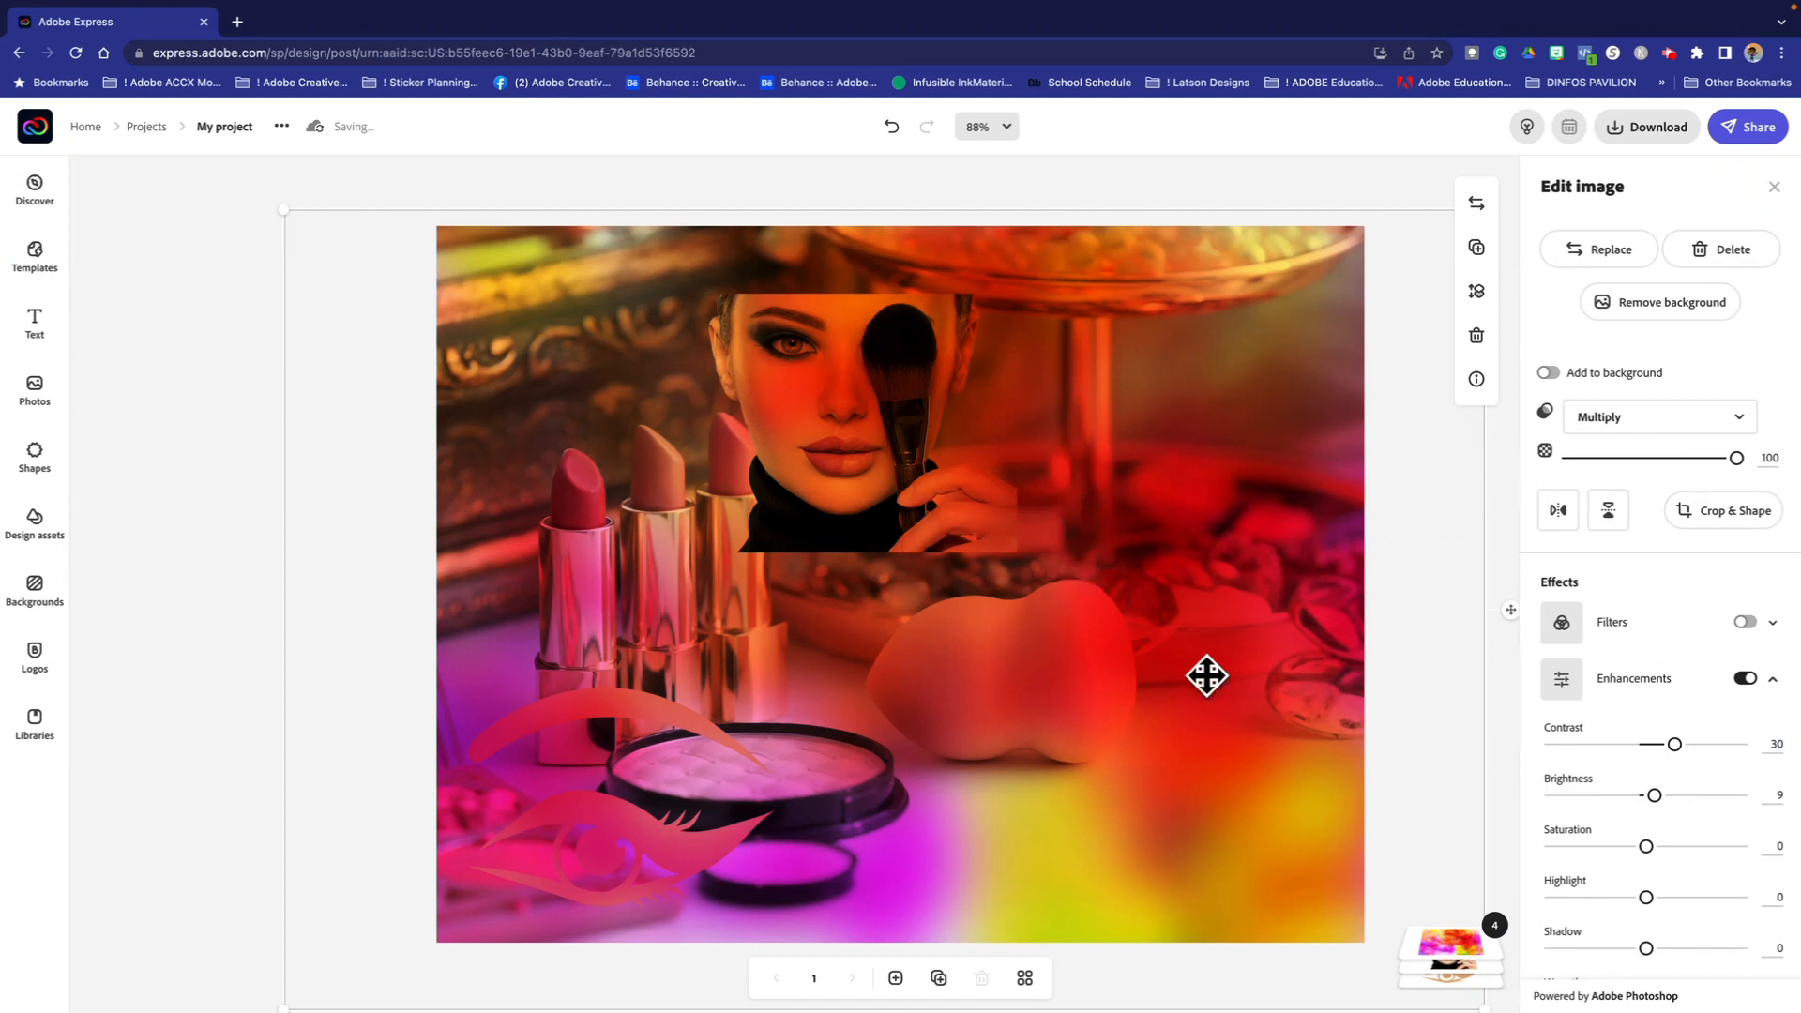
left_click(1452, 961)
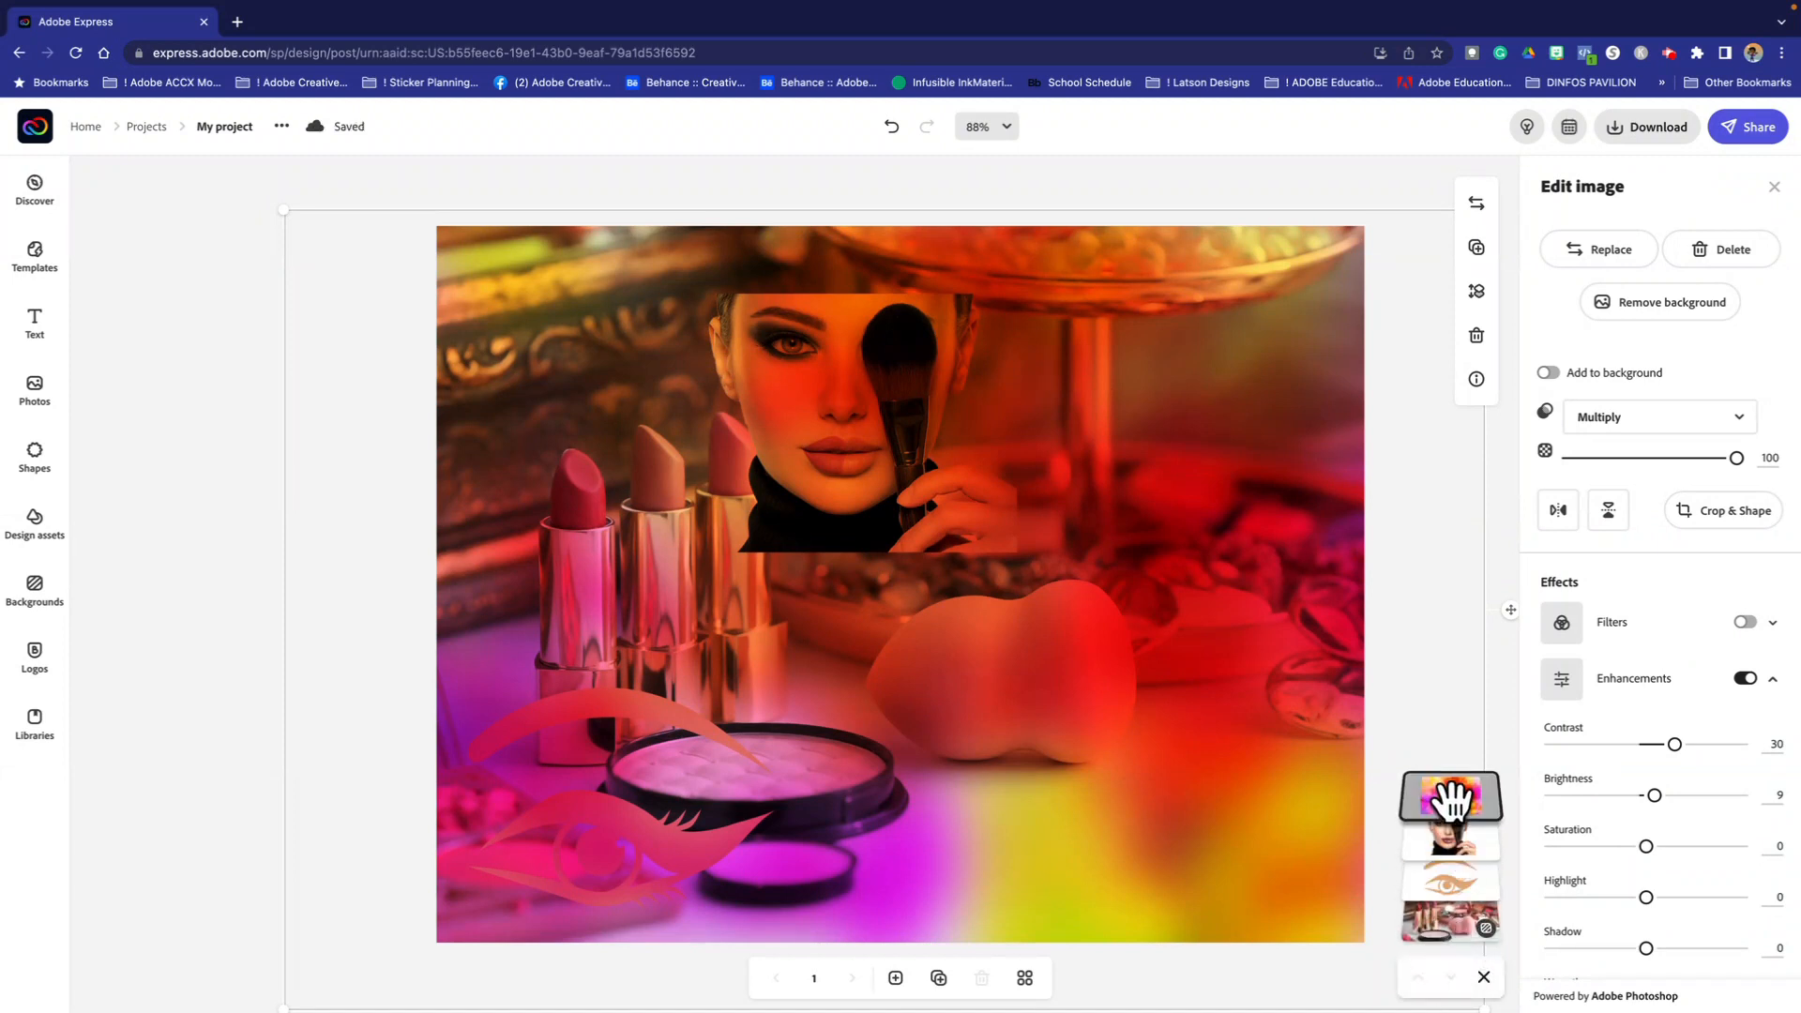
left_click_drag(1451, 799, 1405, 889)
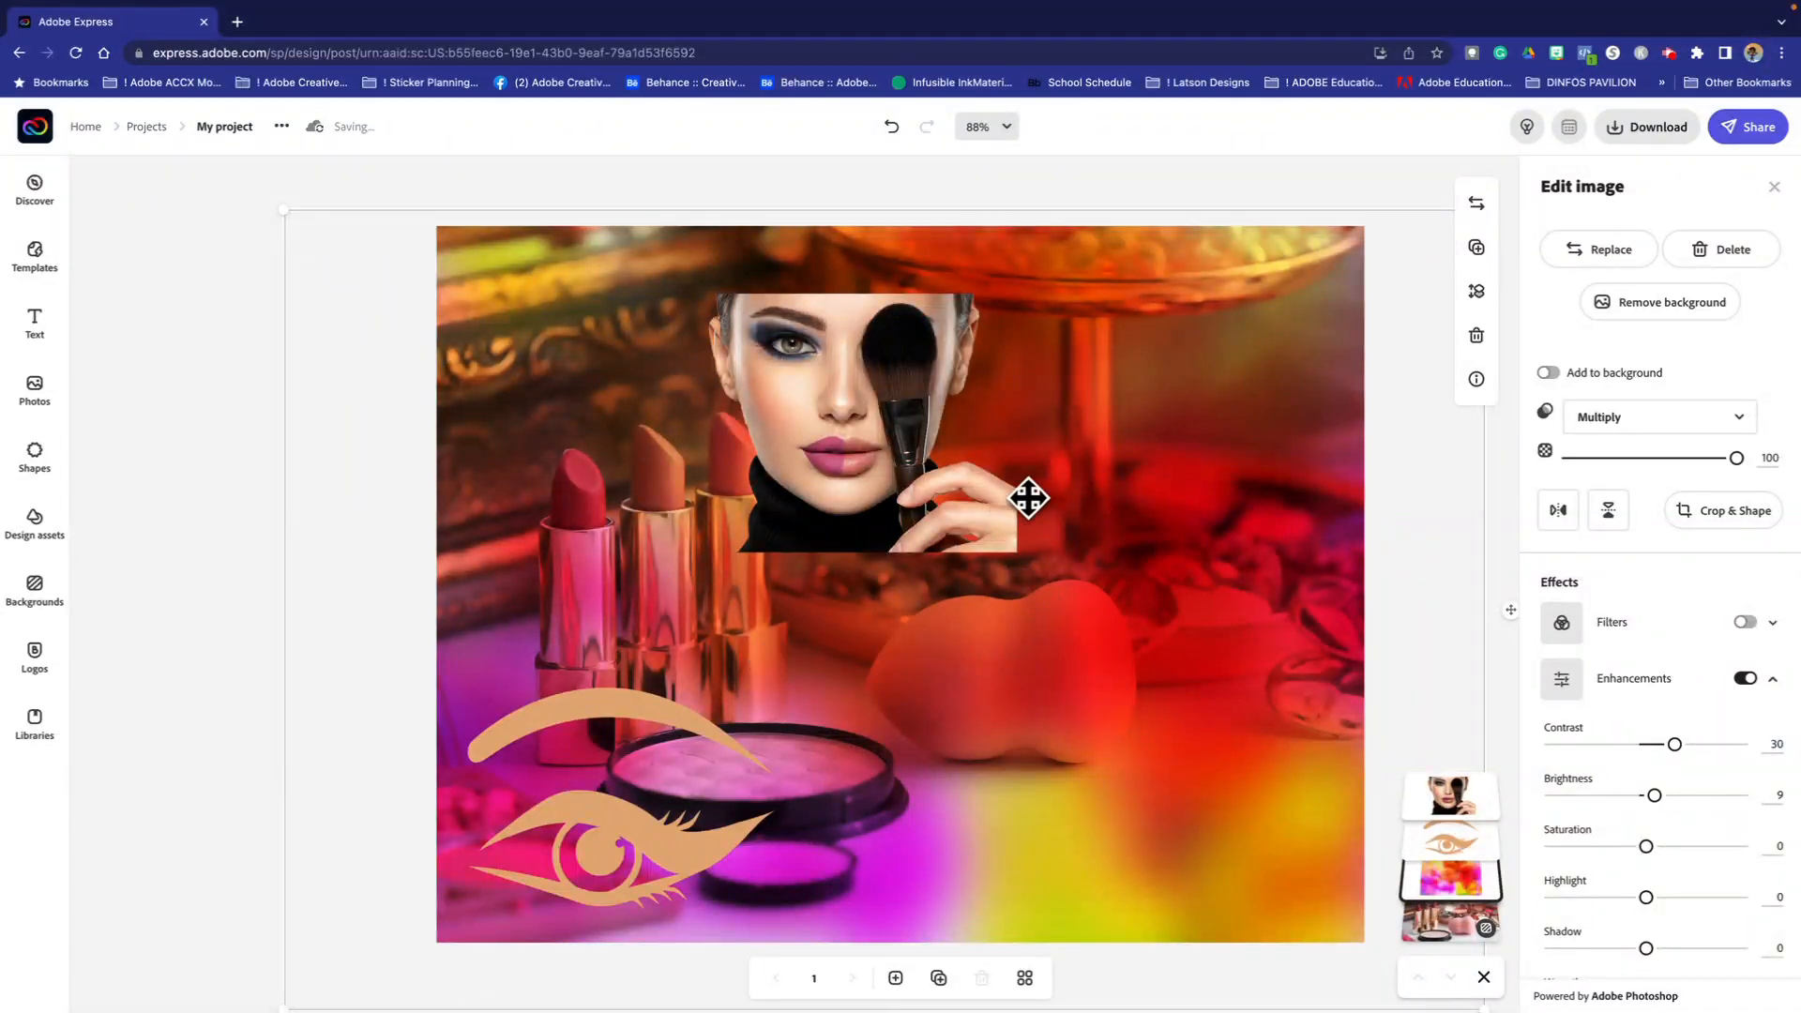
Step: Move the woman cutout into the page's lower-right corner and enlarge it to about 60% of the page width
left_click(848, 414)
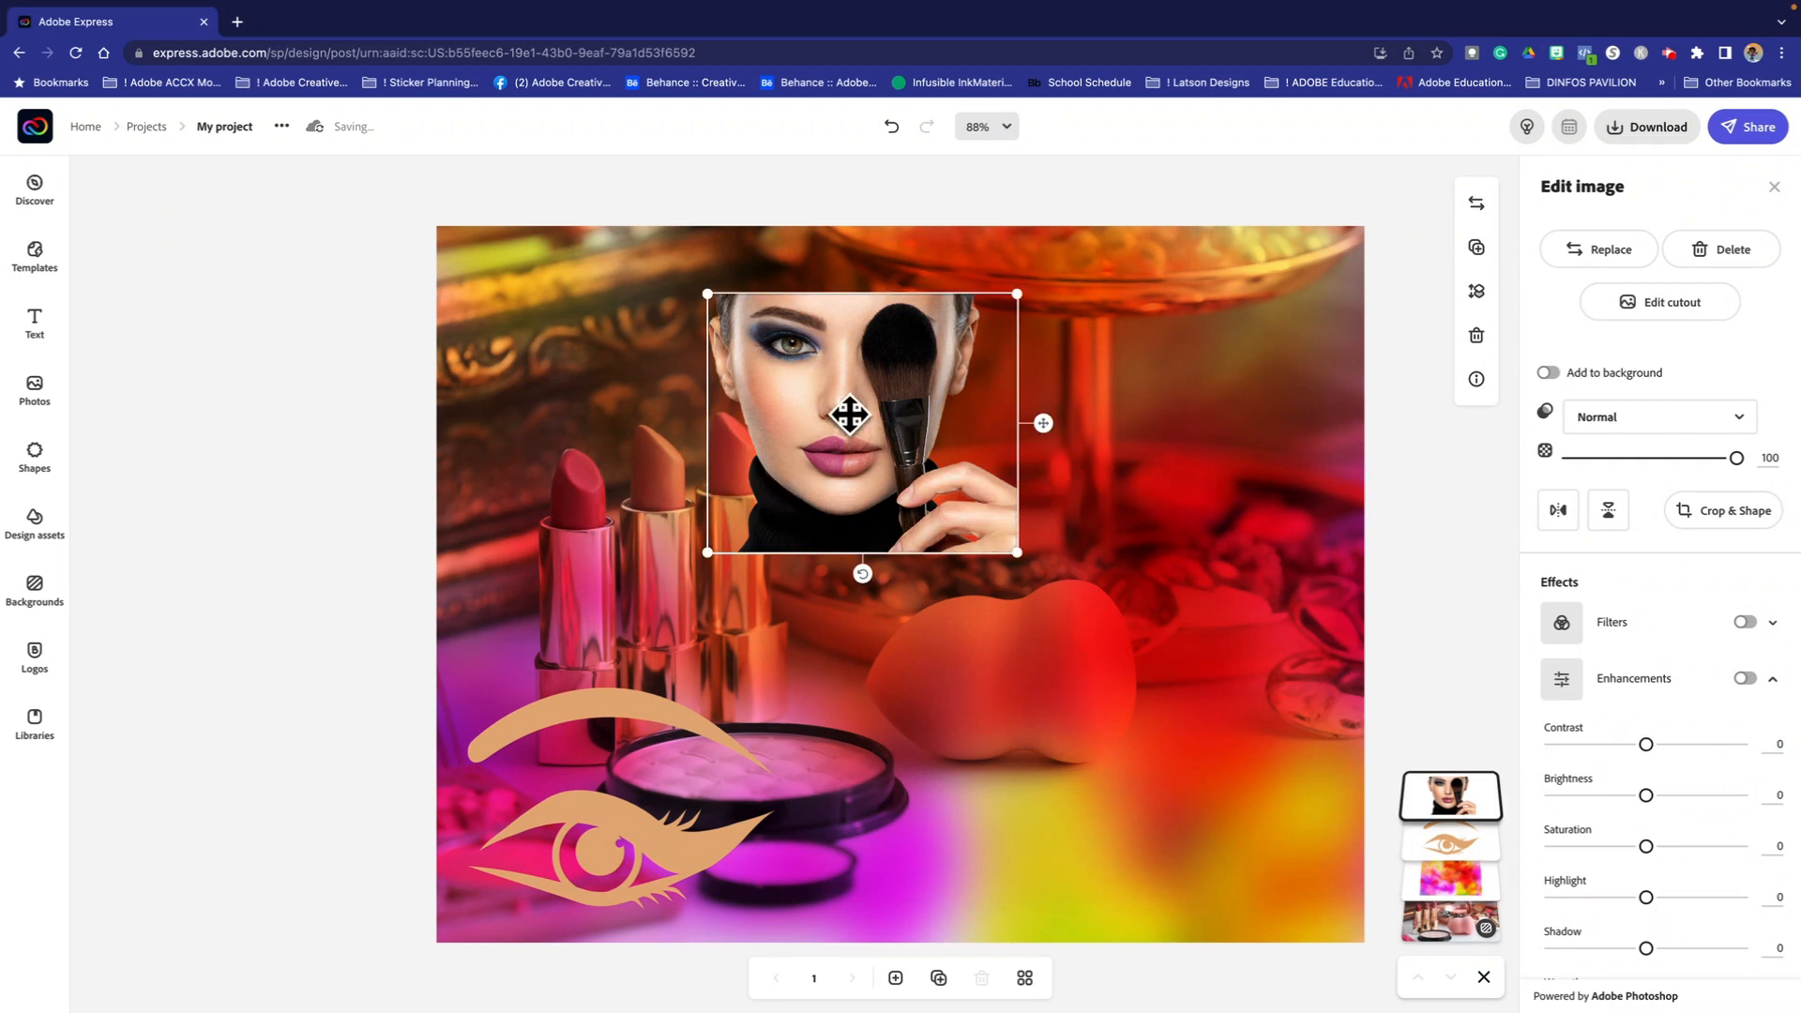
left_click_drag(880, 425, 1190, 791)
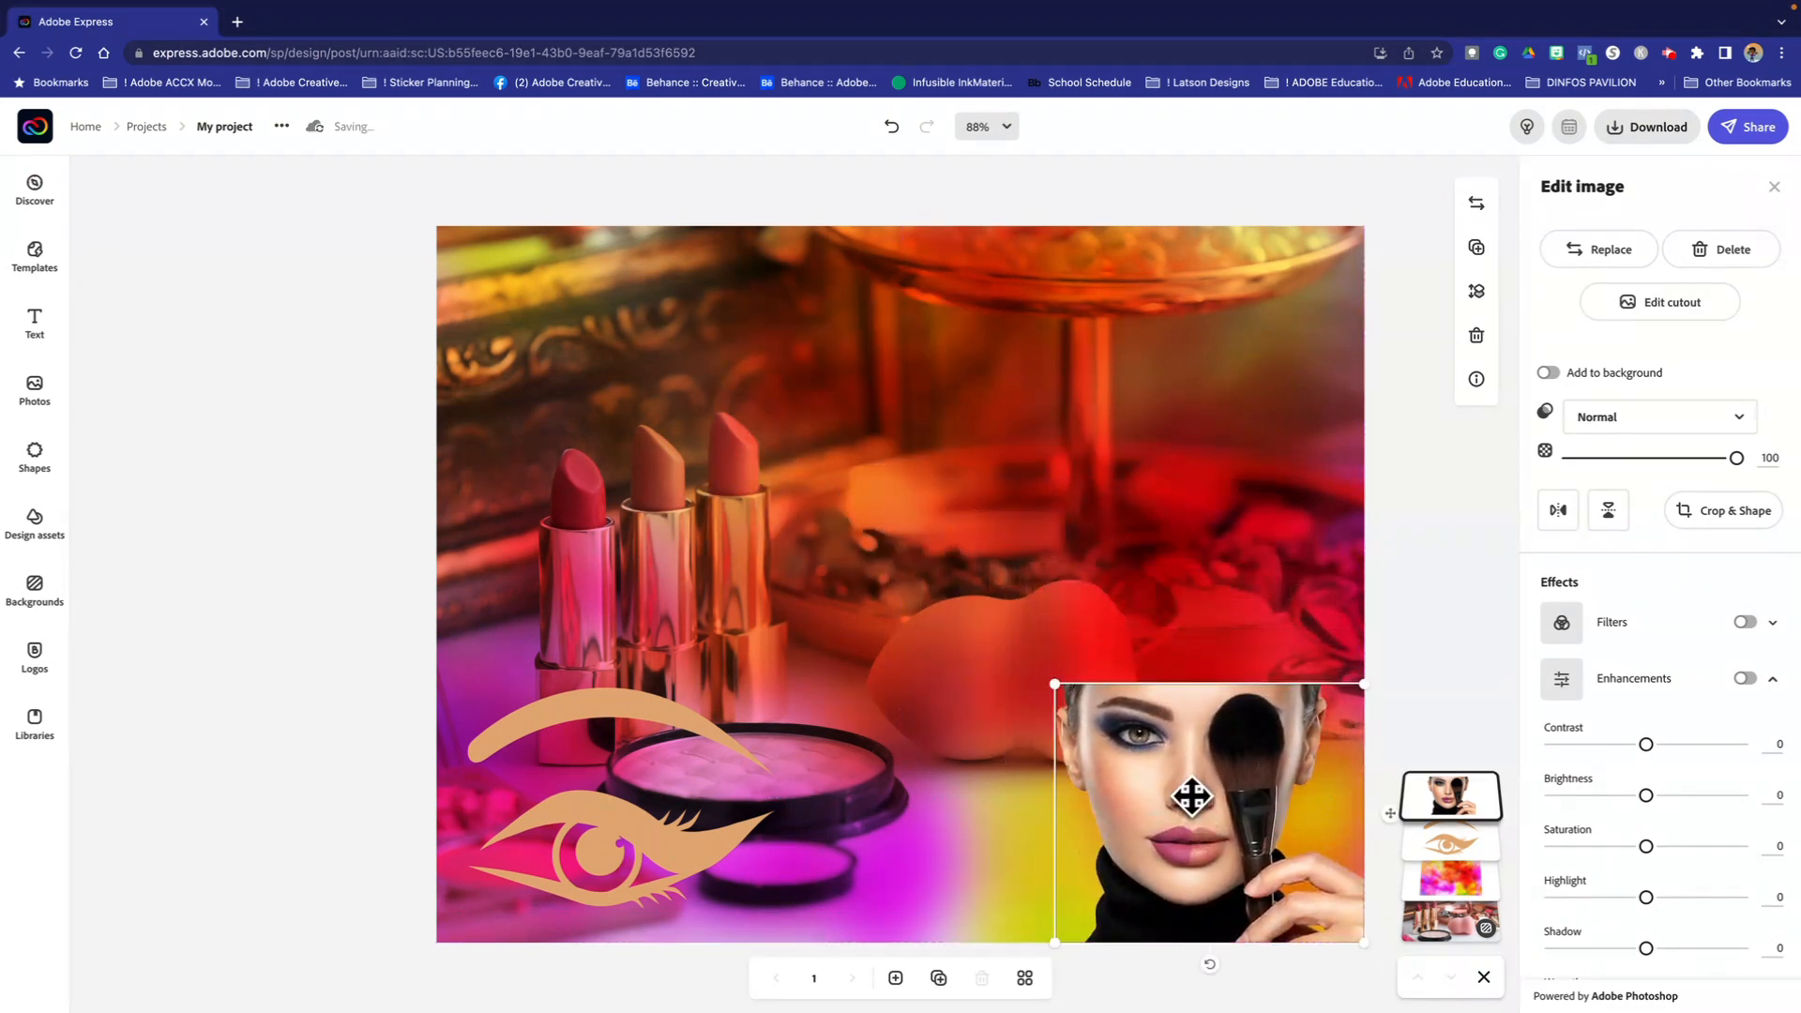
left_click_drag(1054, 686, 555, 510)
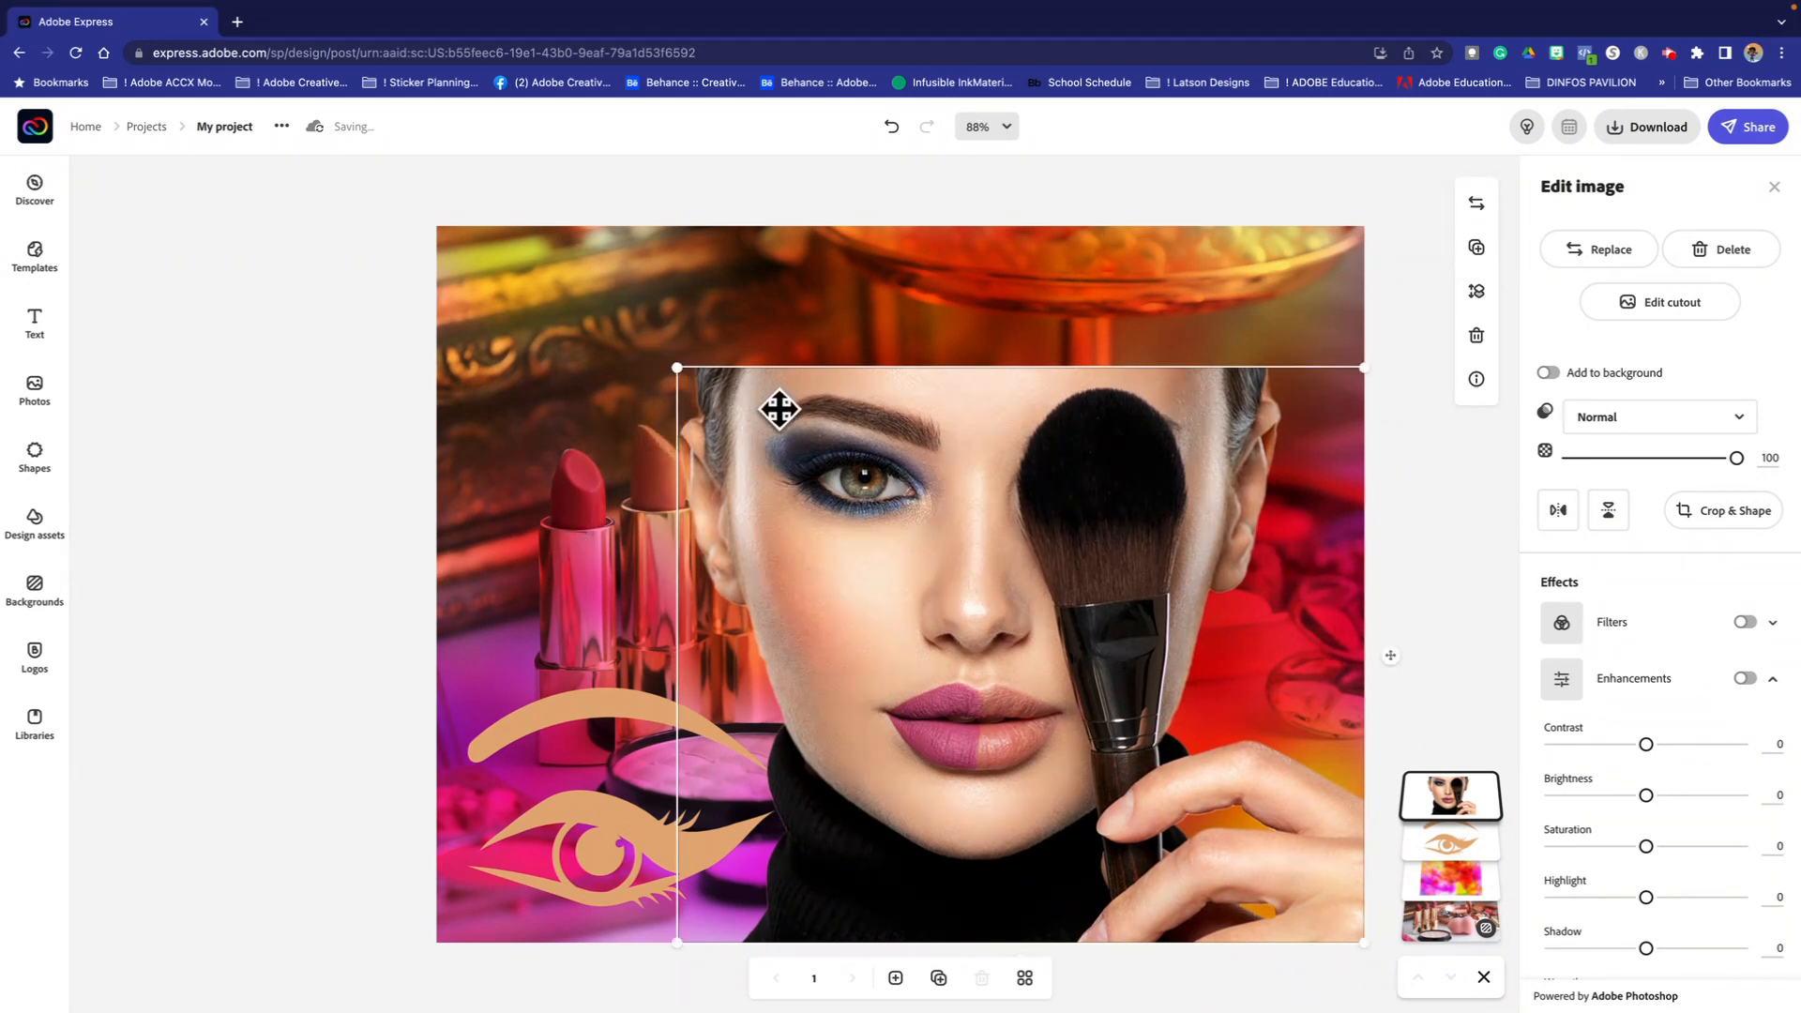
left_click_drag(664, 370, 829, 442)
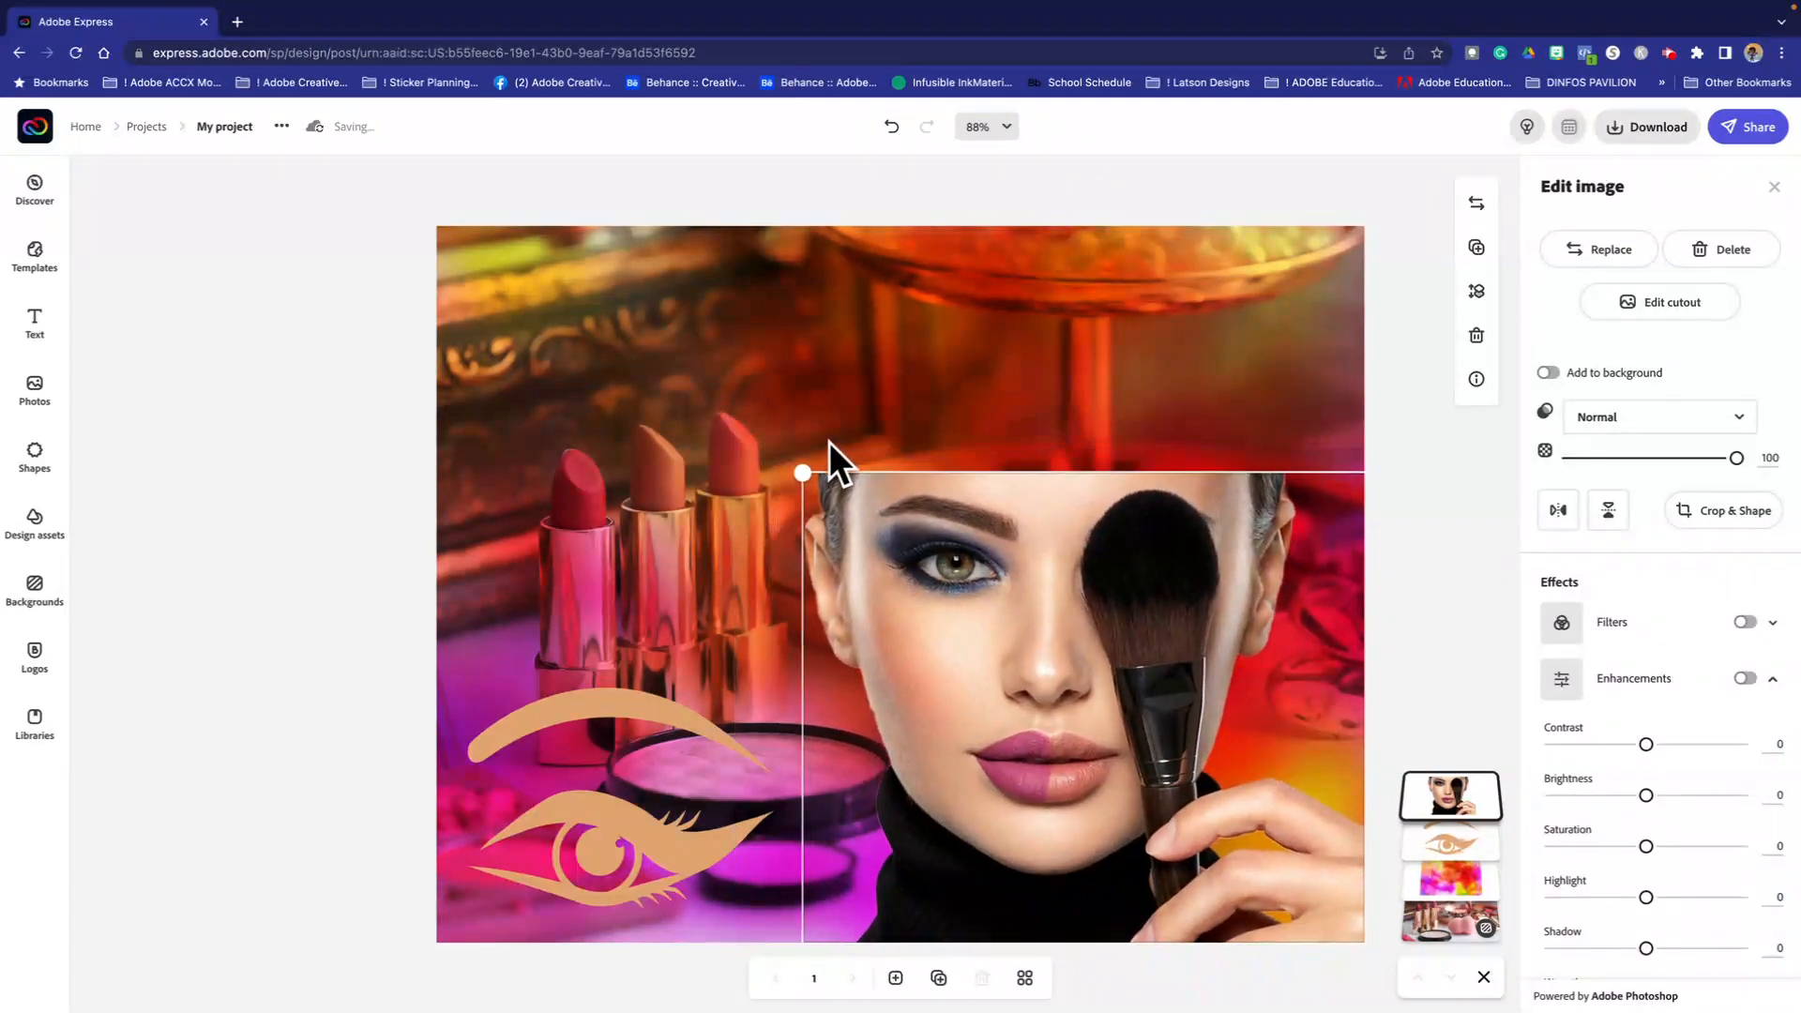
left_click(88, 370)
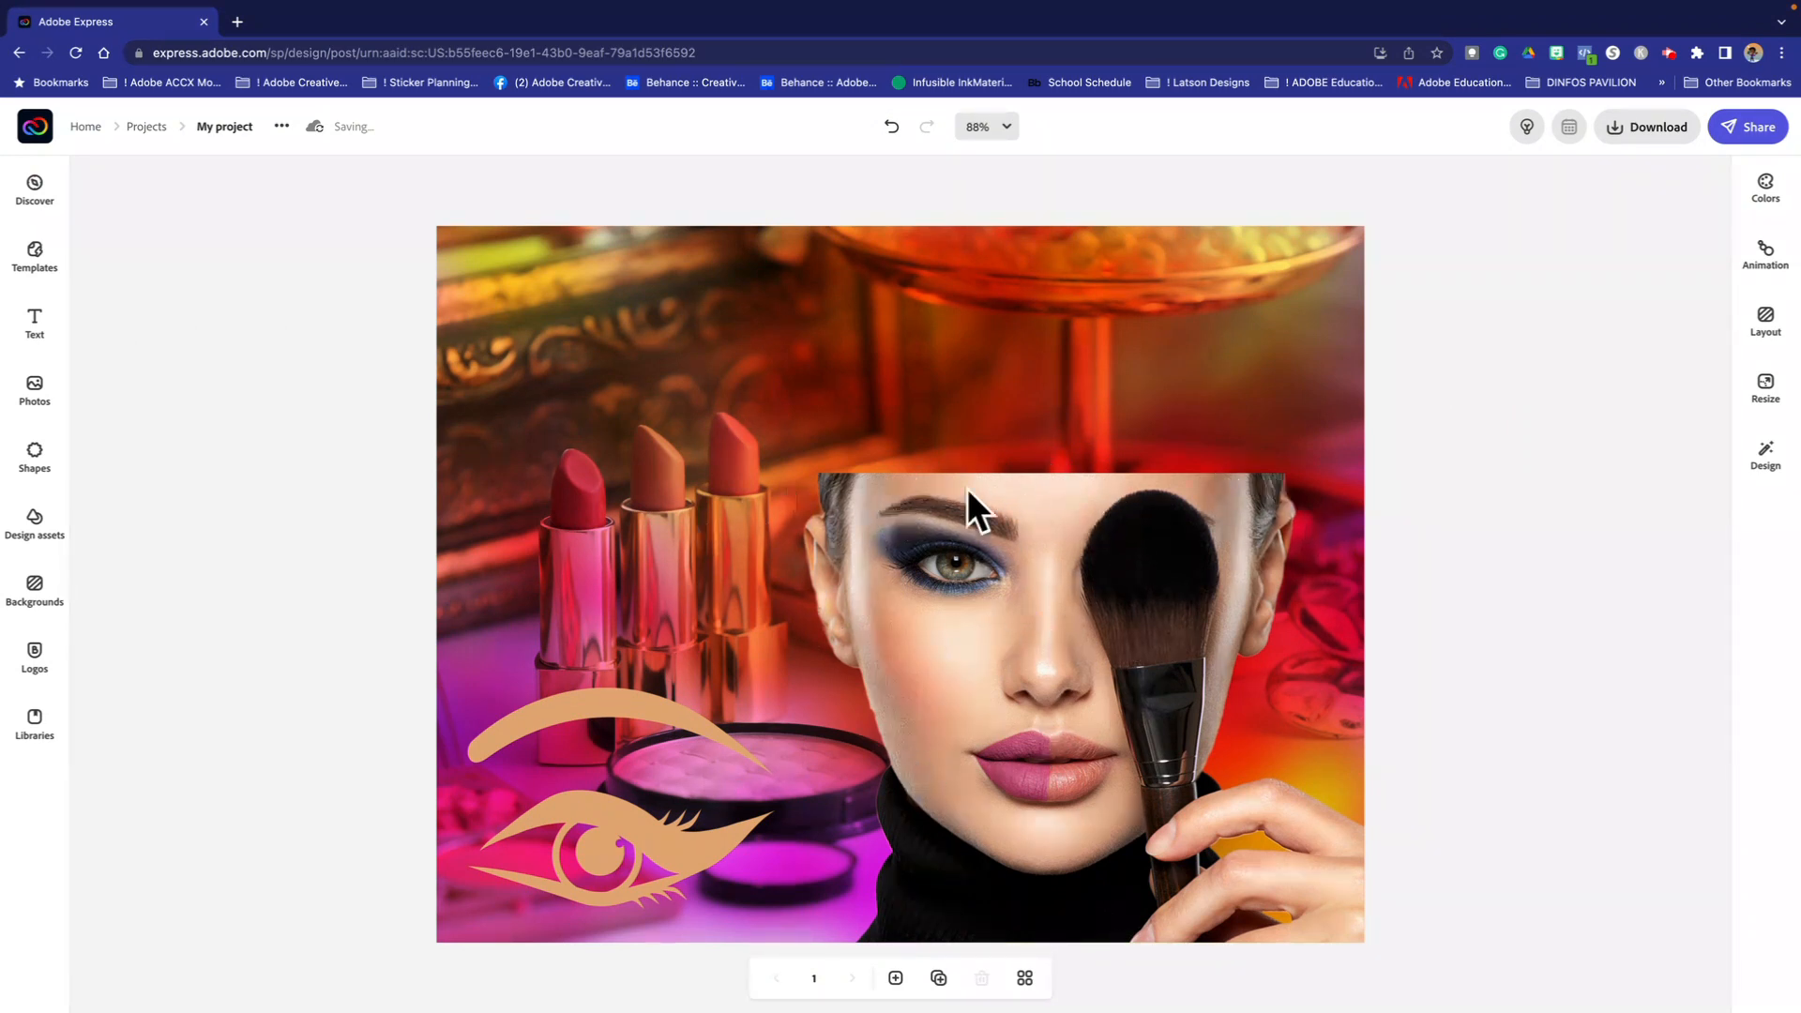
Step: Enlarge the woman cutout further to about 70% of the page width and deselect it
left_click(906, 499)
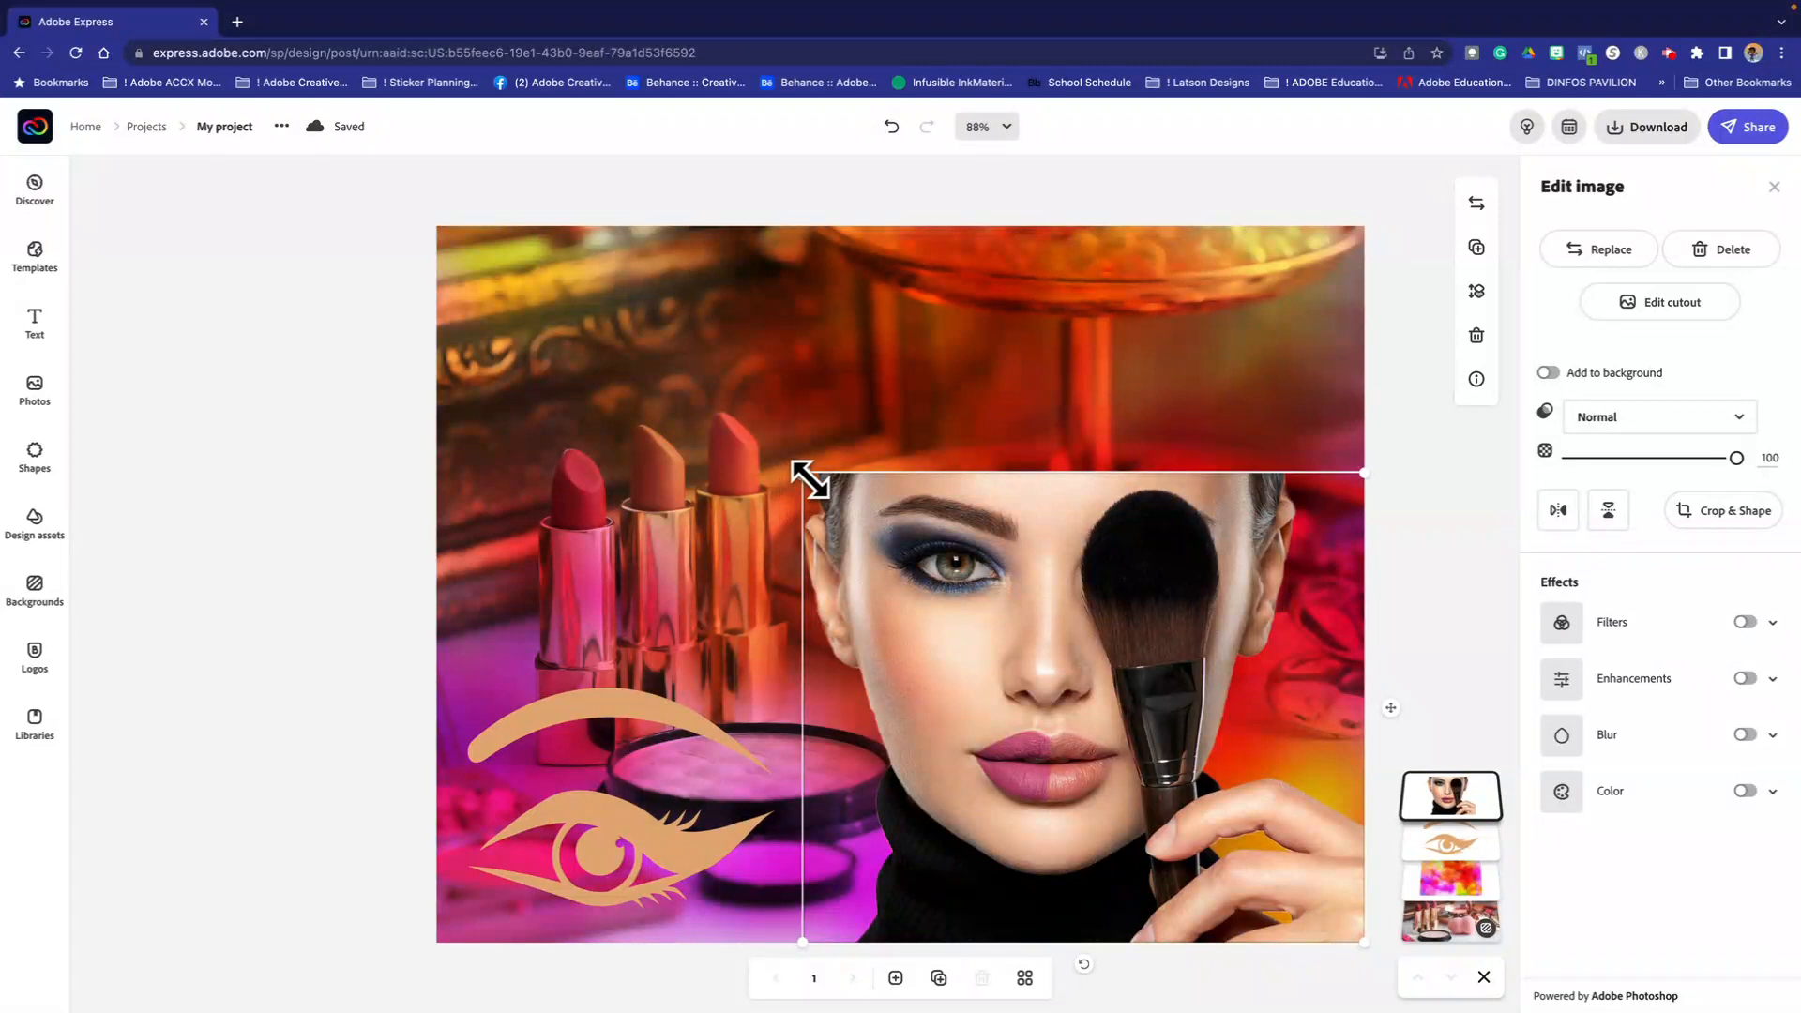
left_click_drag(785, 460, 696, 418)
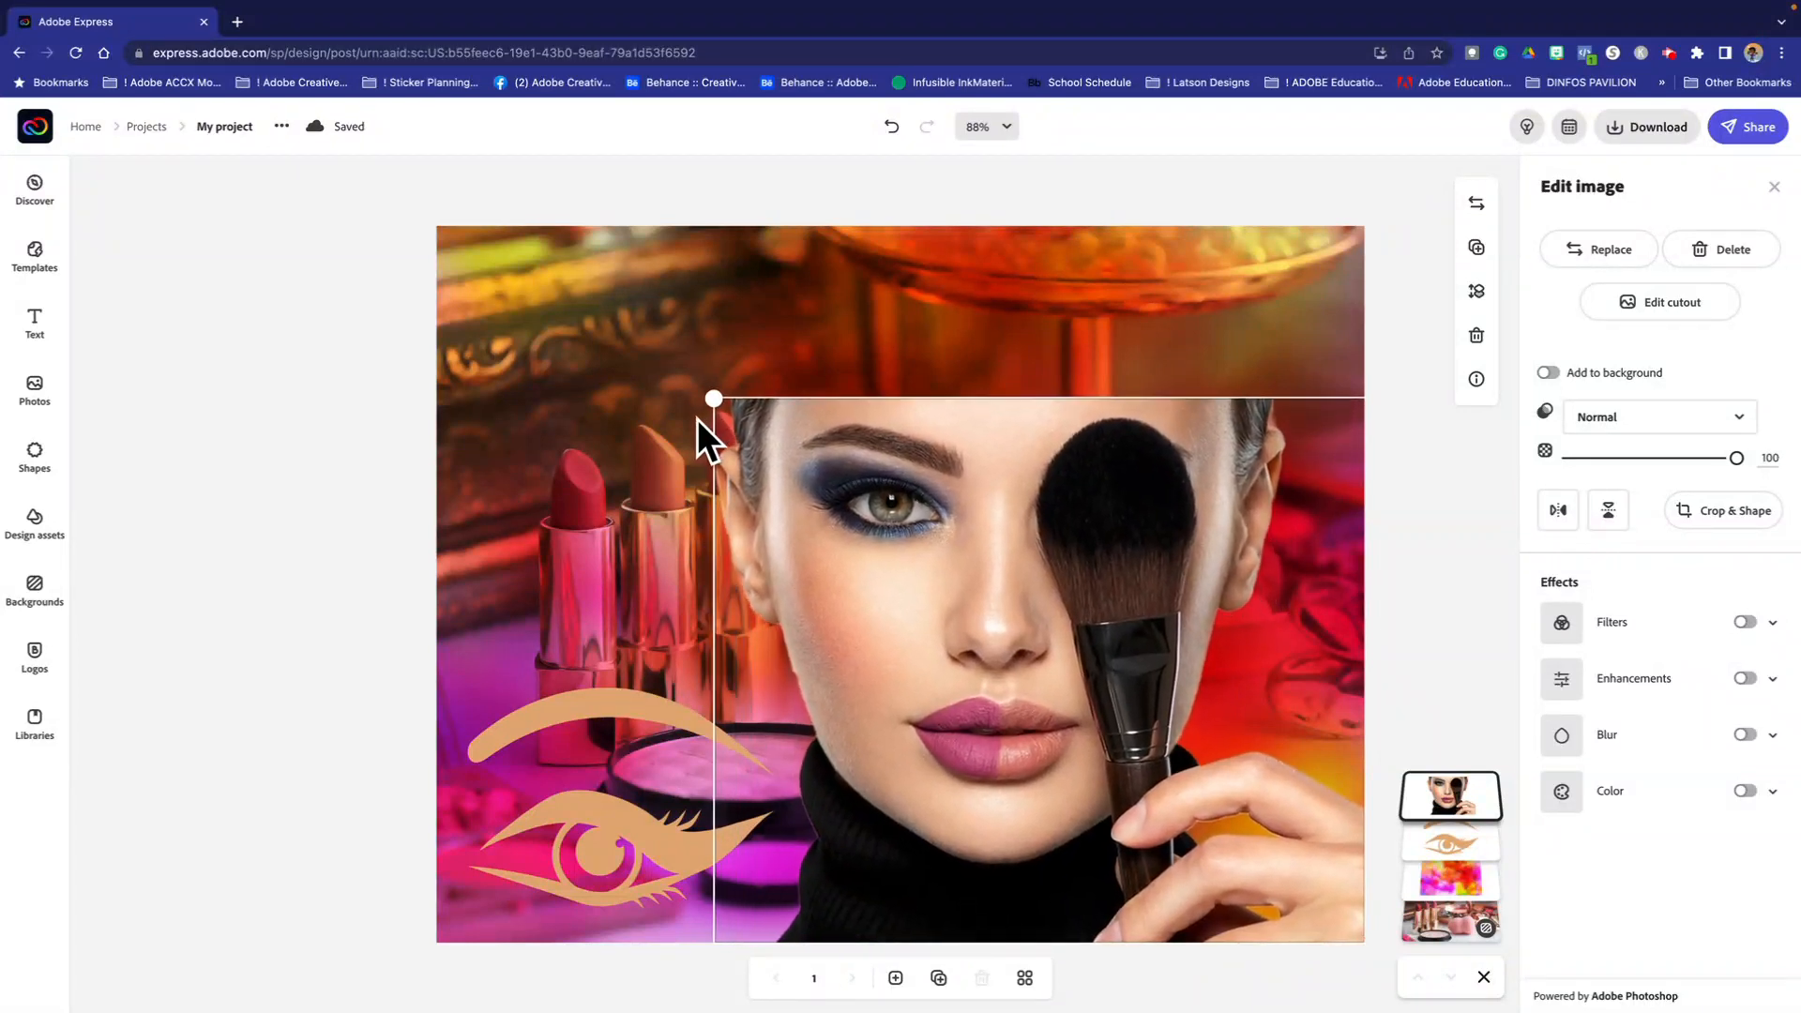
left_click(269, 390)
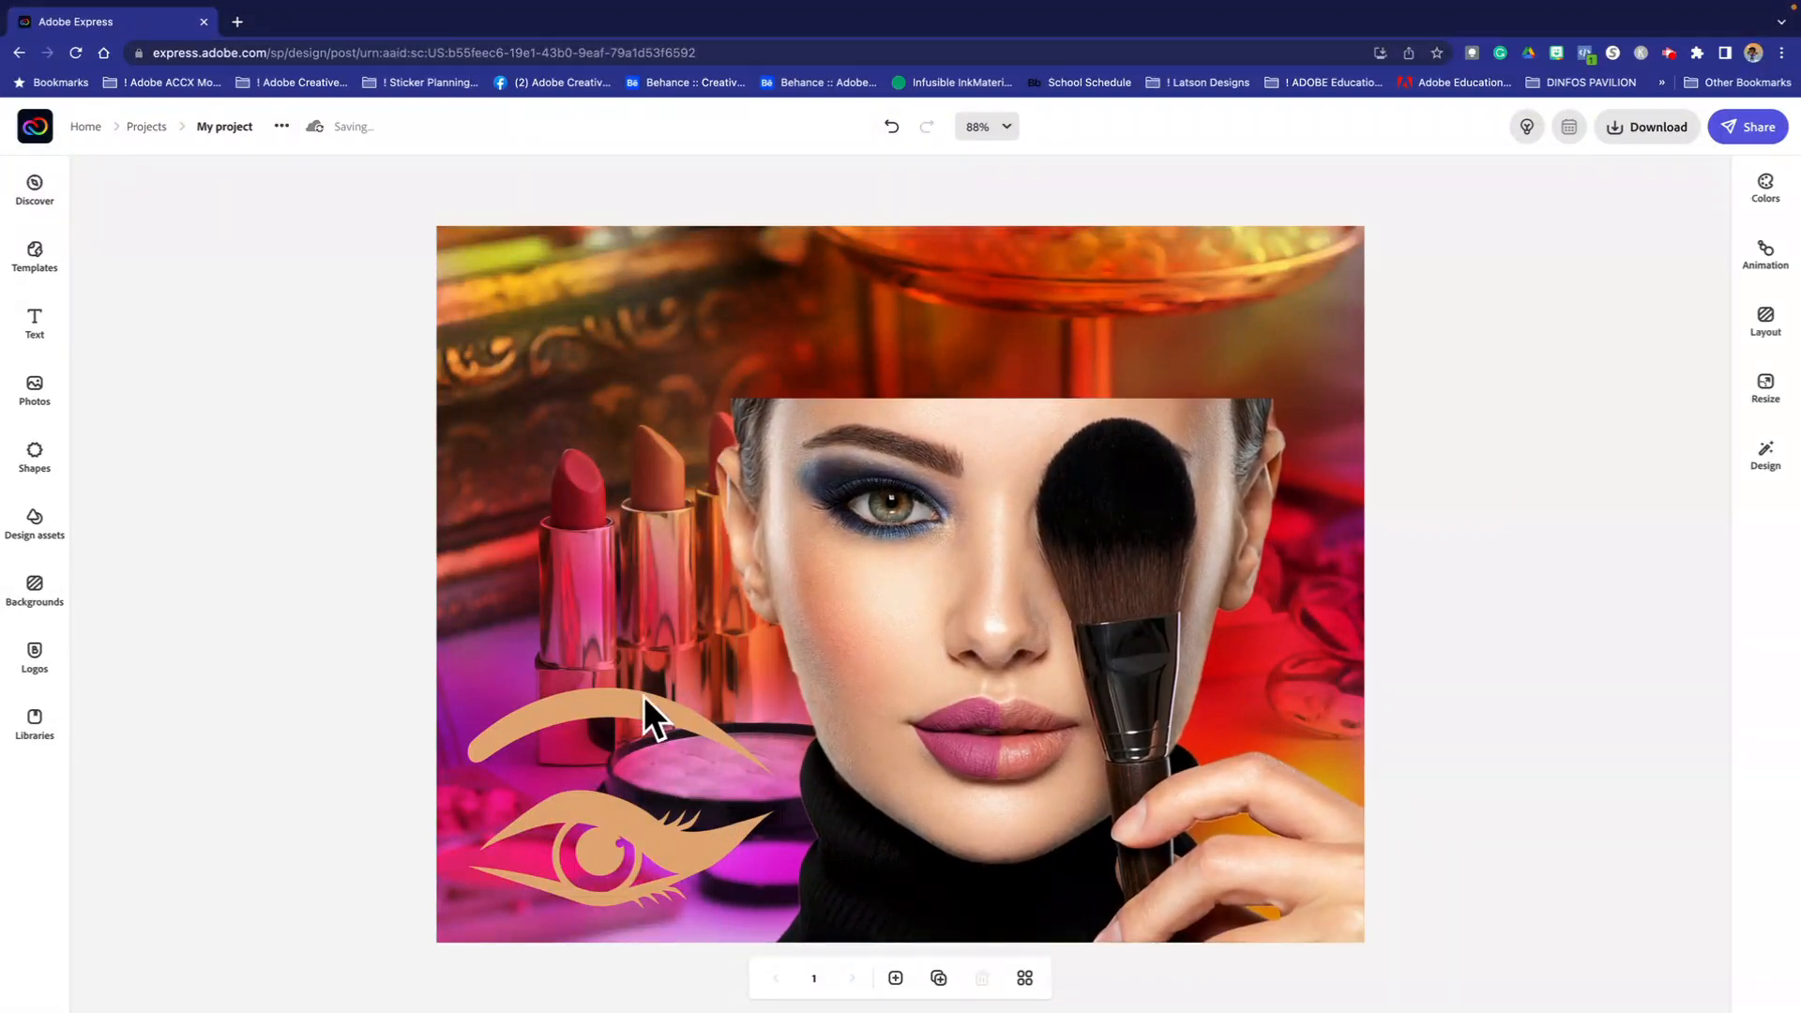
Step: Shrink the eye shape in the page's lower-left corner to about 18% of the page width and recolor it lime green (#C4FD01)
left_click(653, 700)
left_click_drag(788, 914, 569, 918)
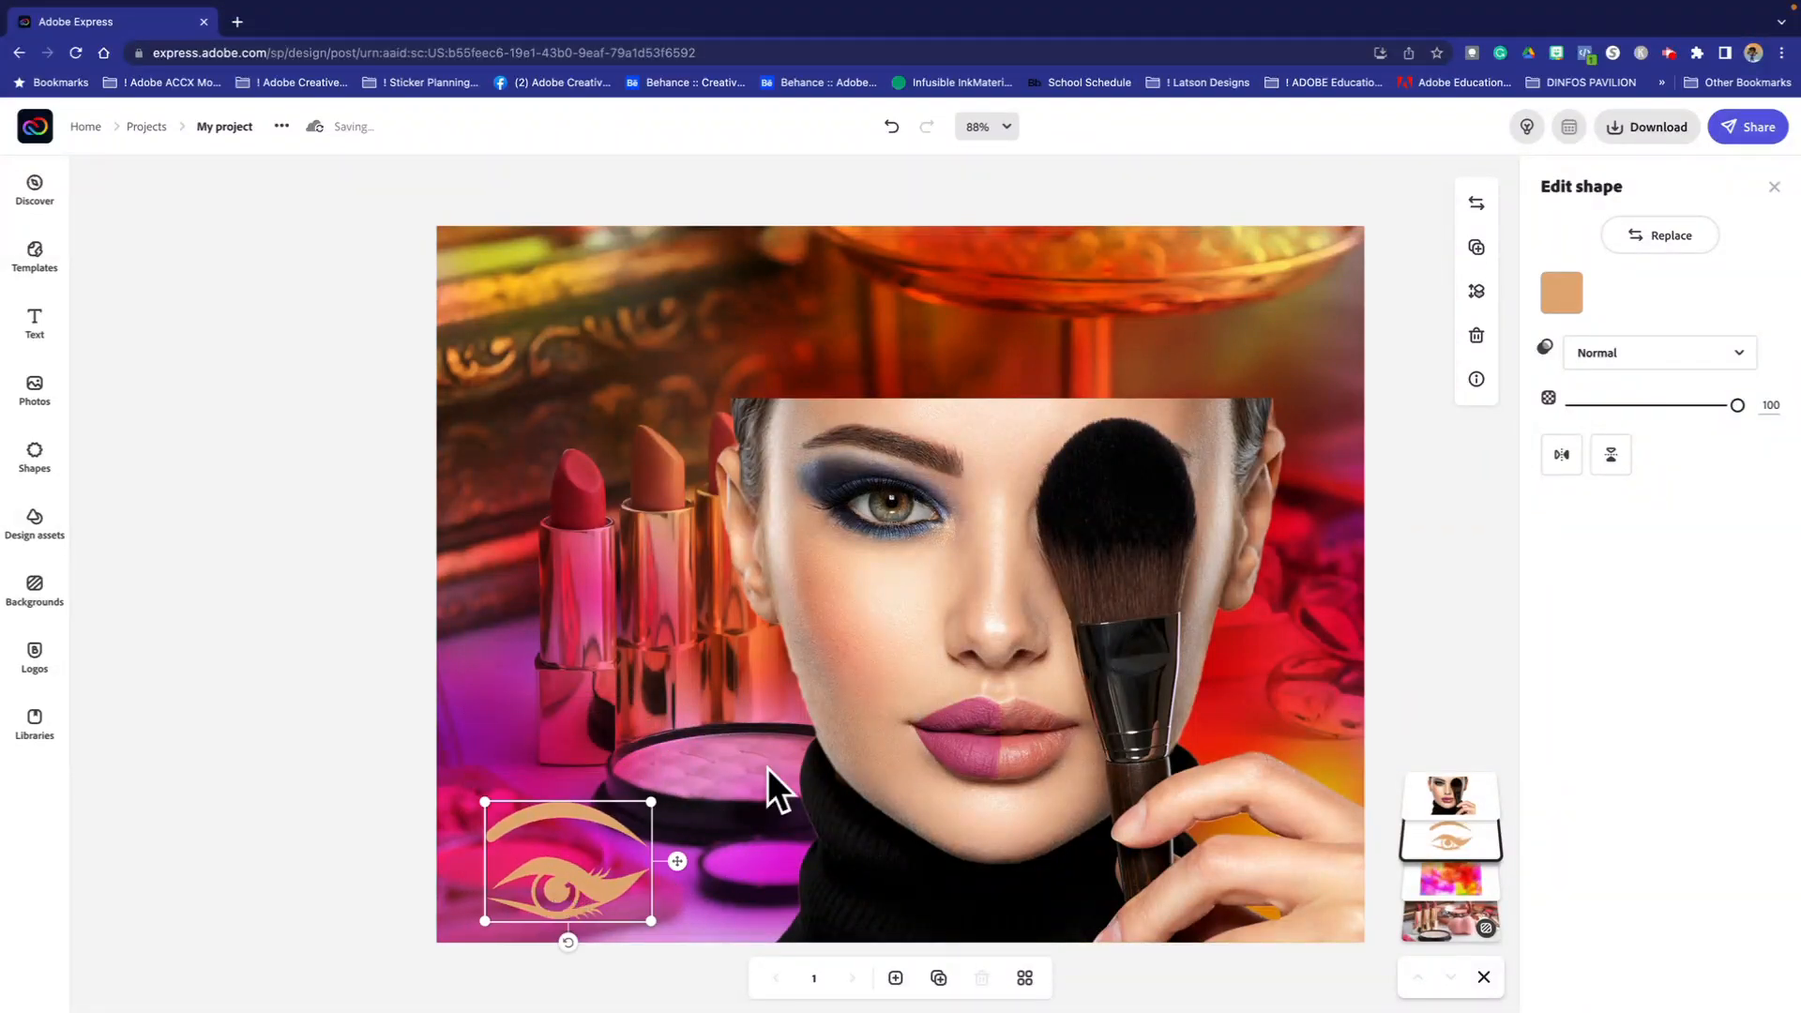
left_click(1562, 294)
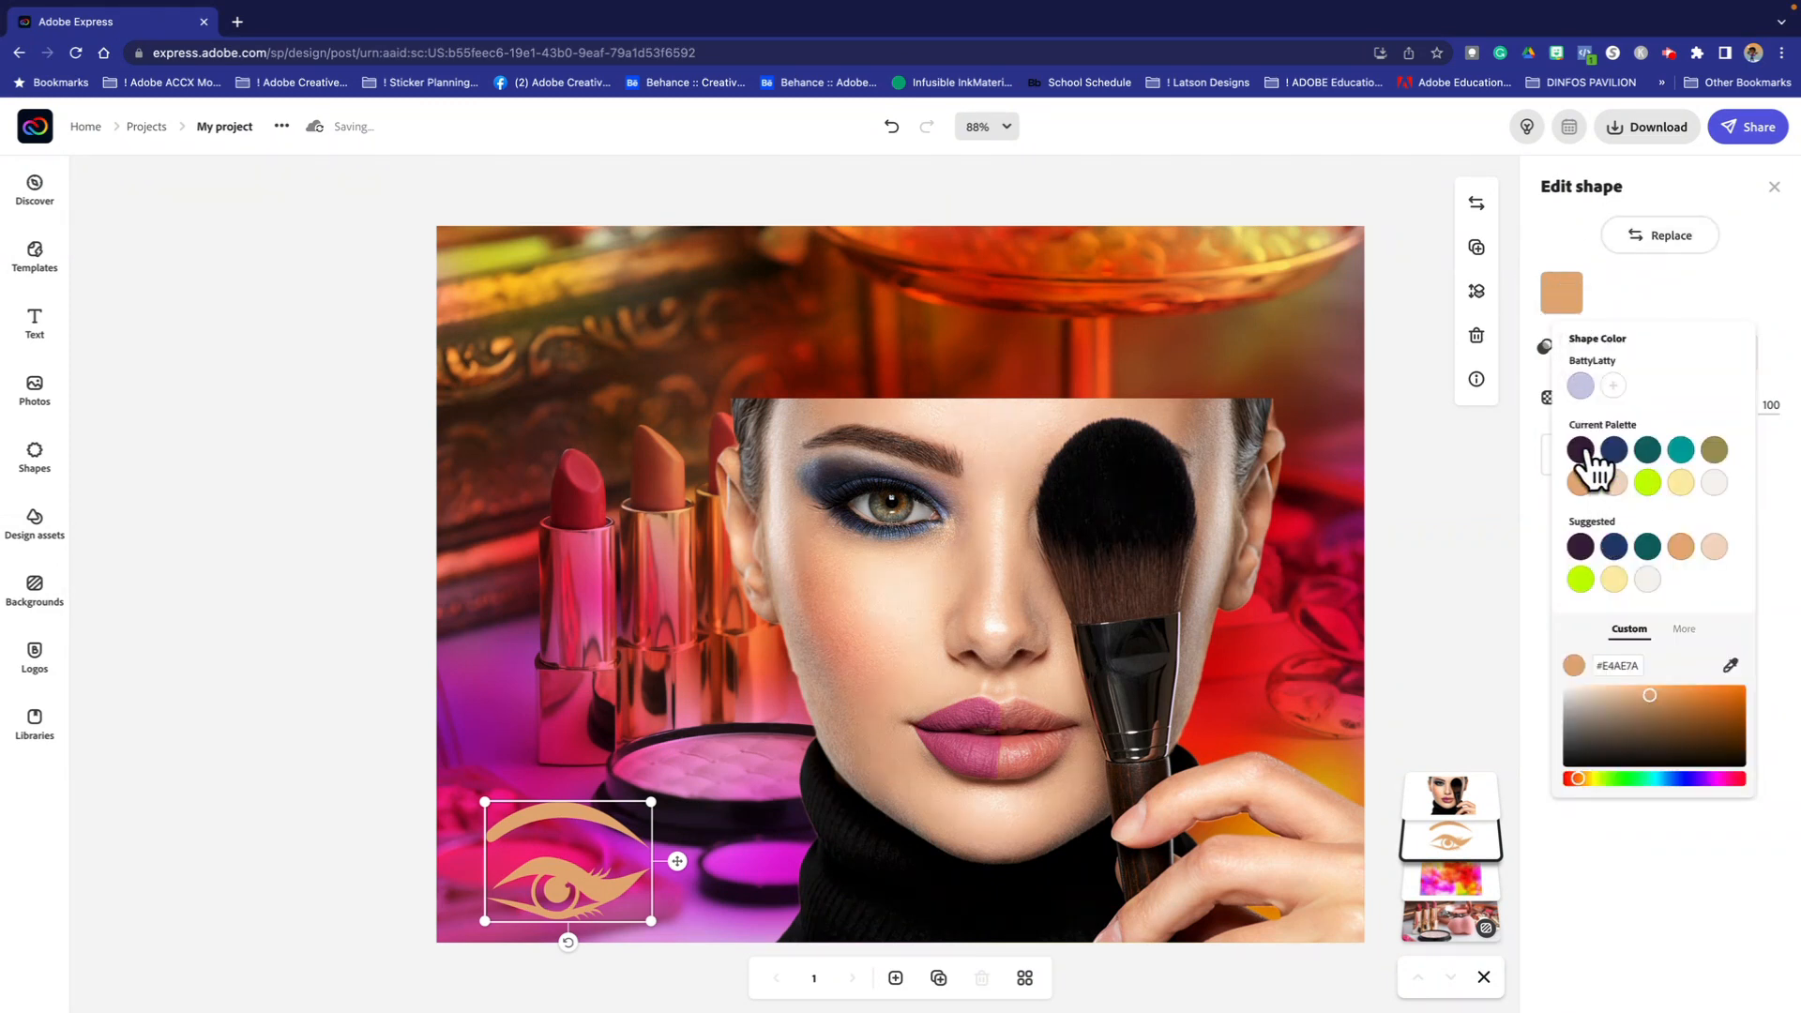
left_click(1613, 450)
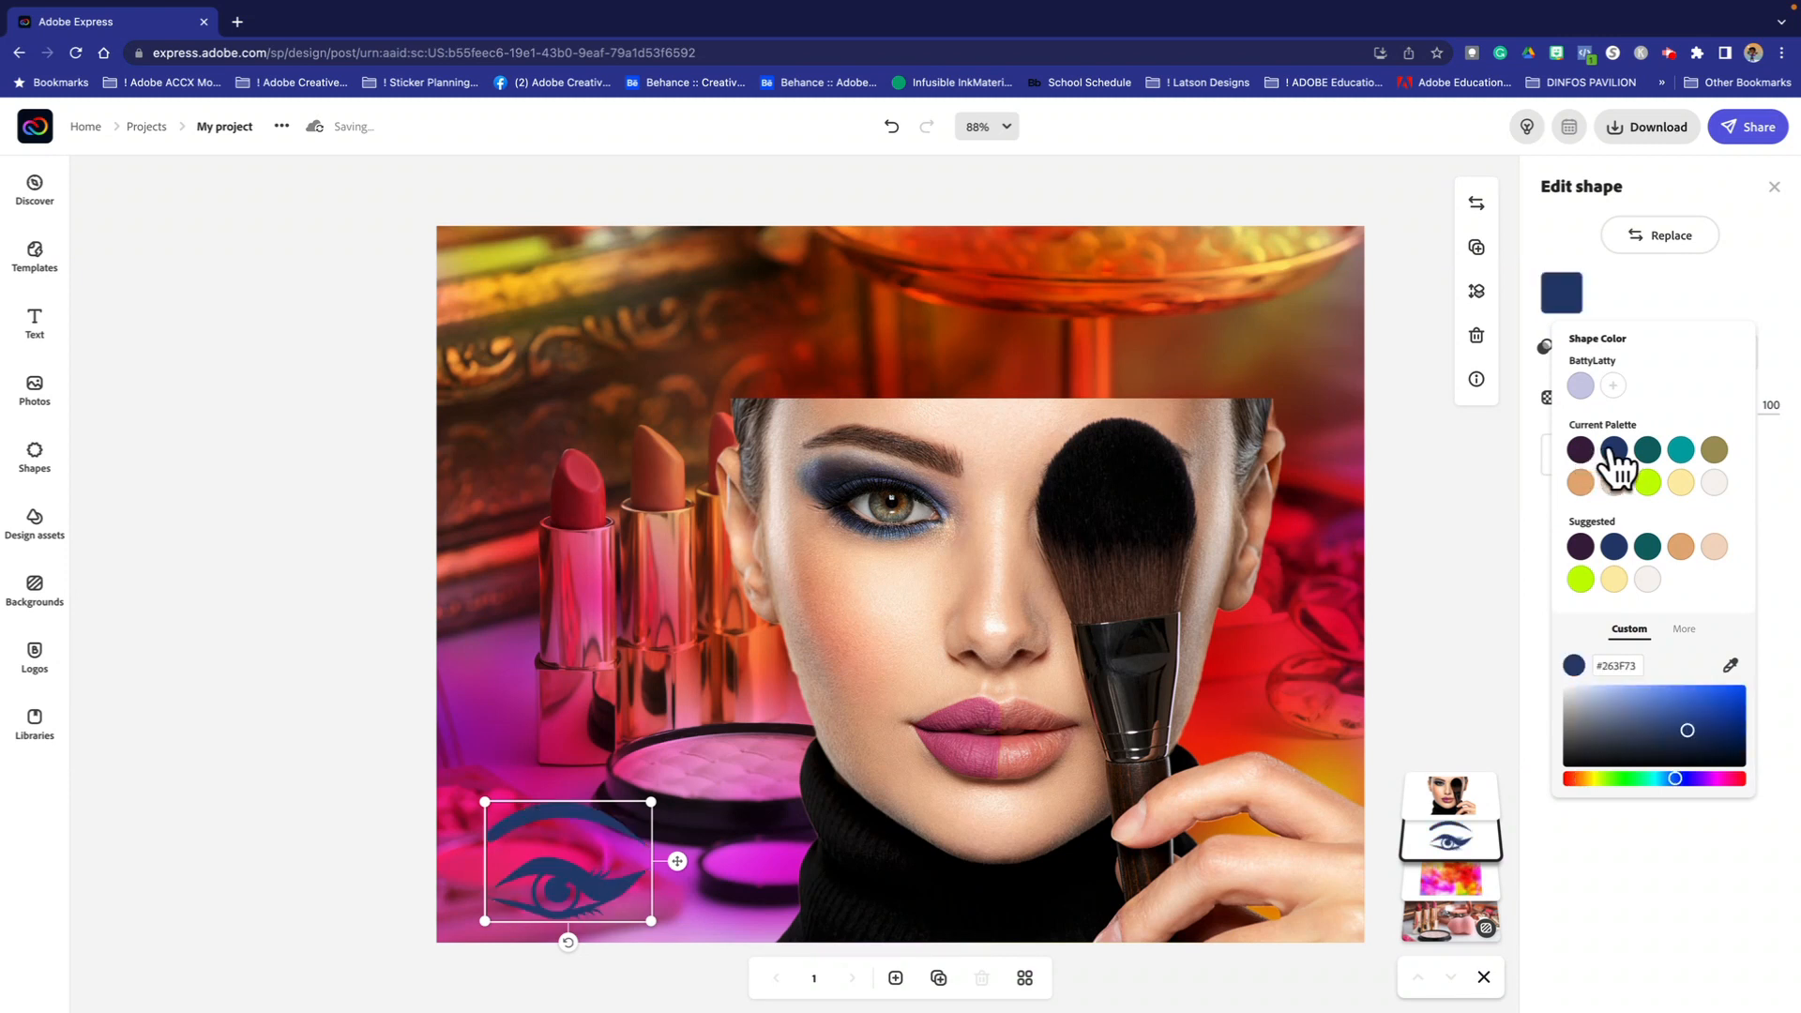
left_click(1647, 450)
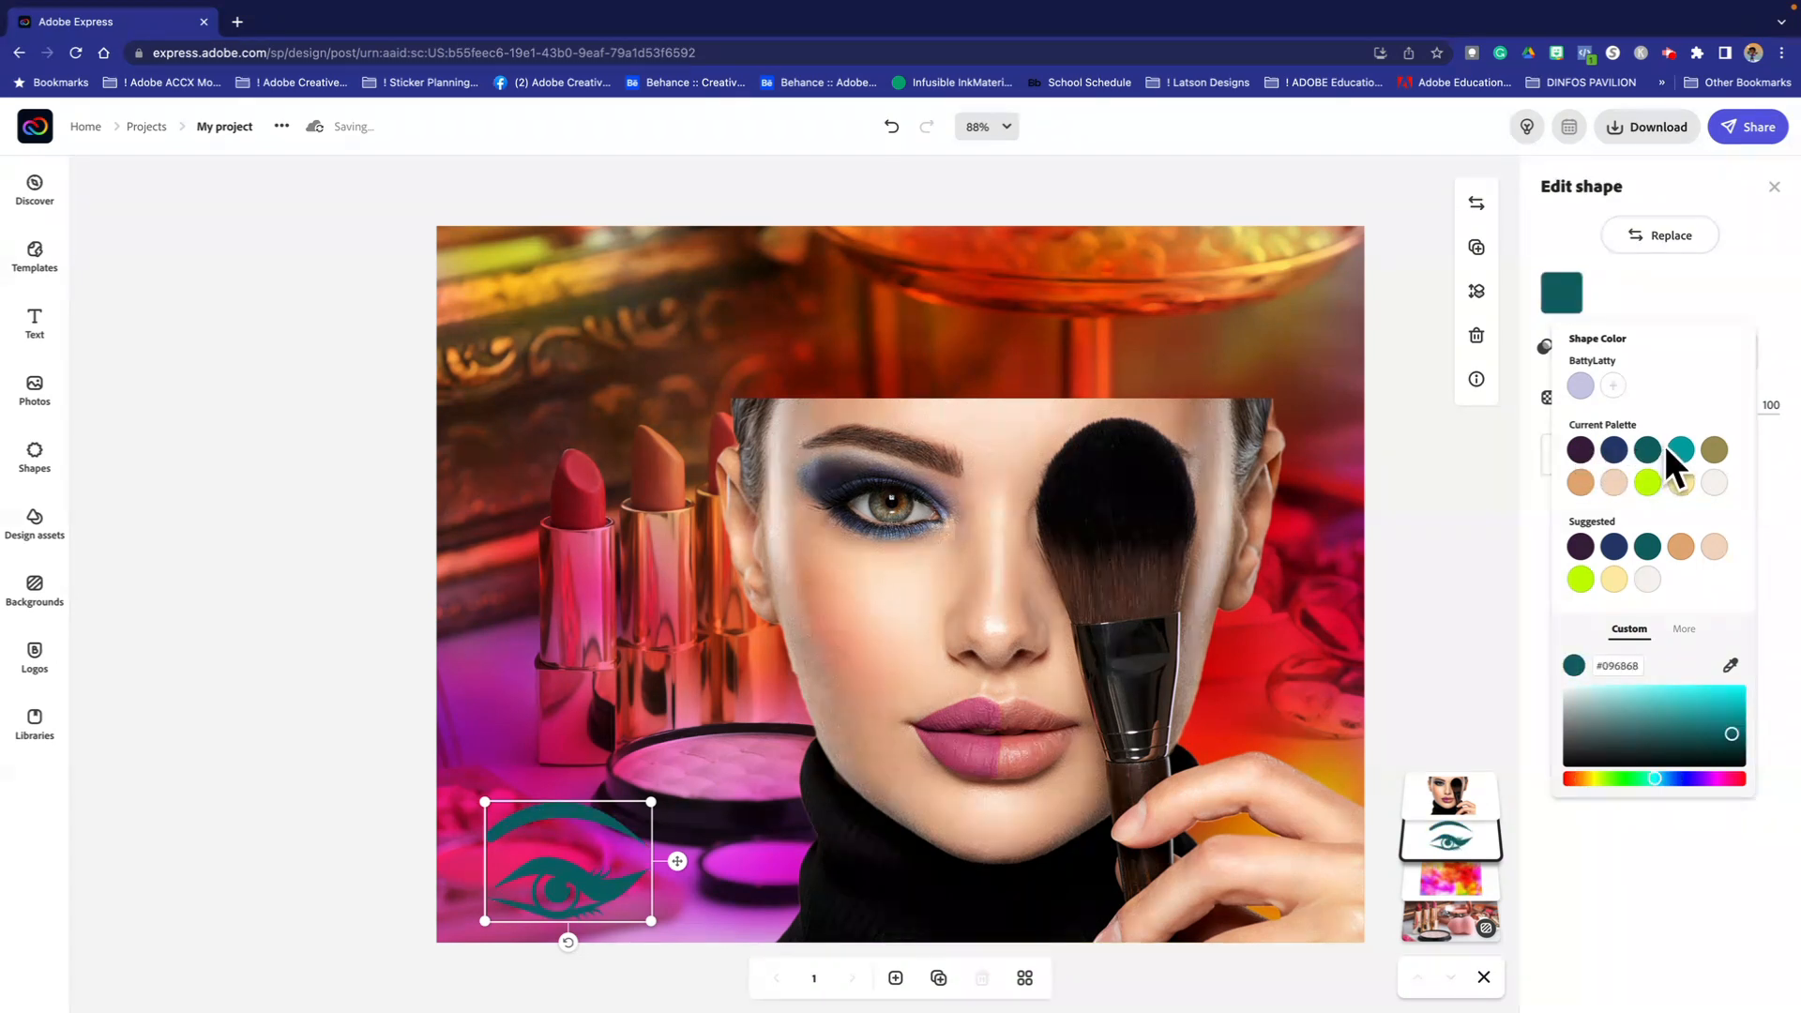
left_click(1679, 451)
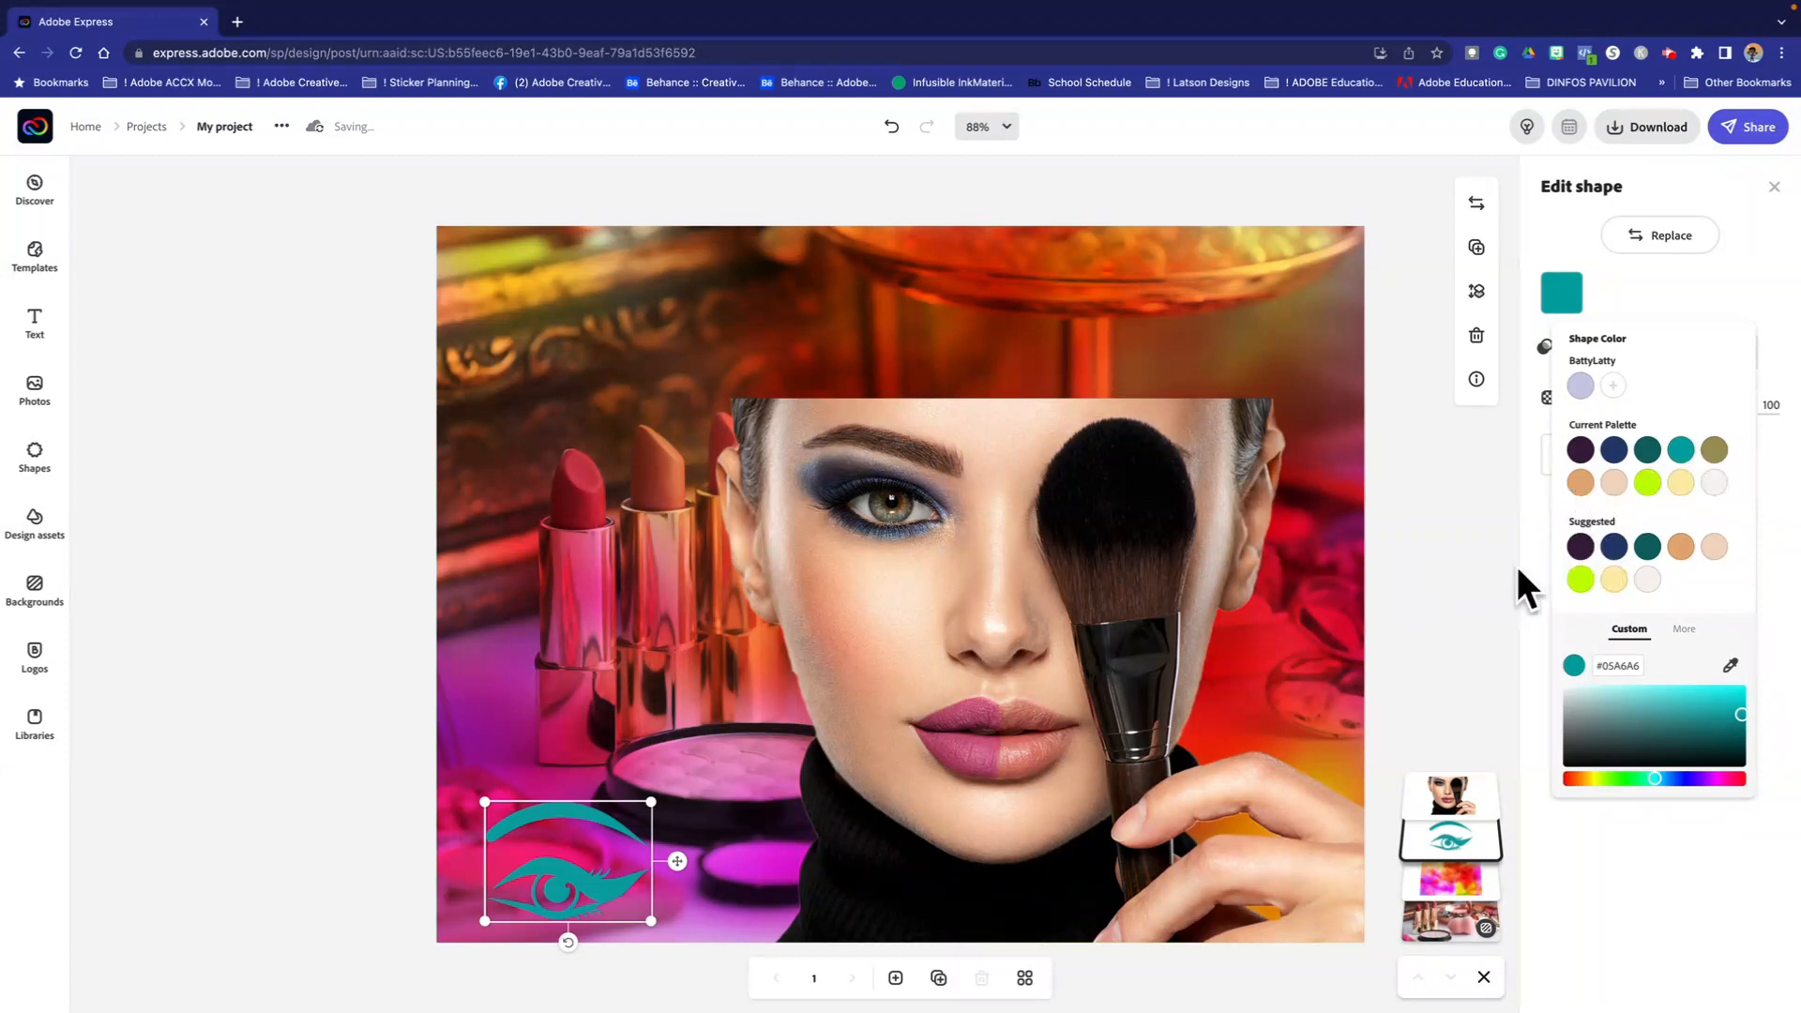
left_click(1579, 579)
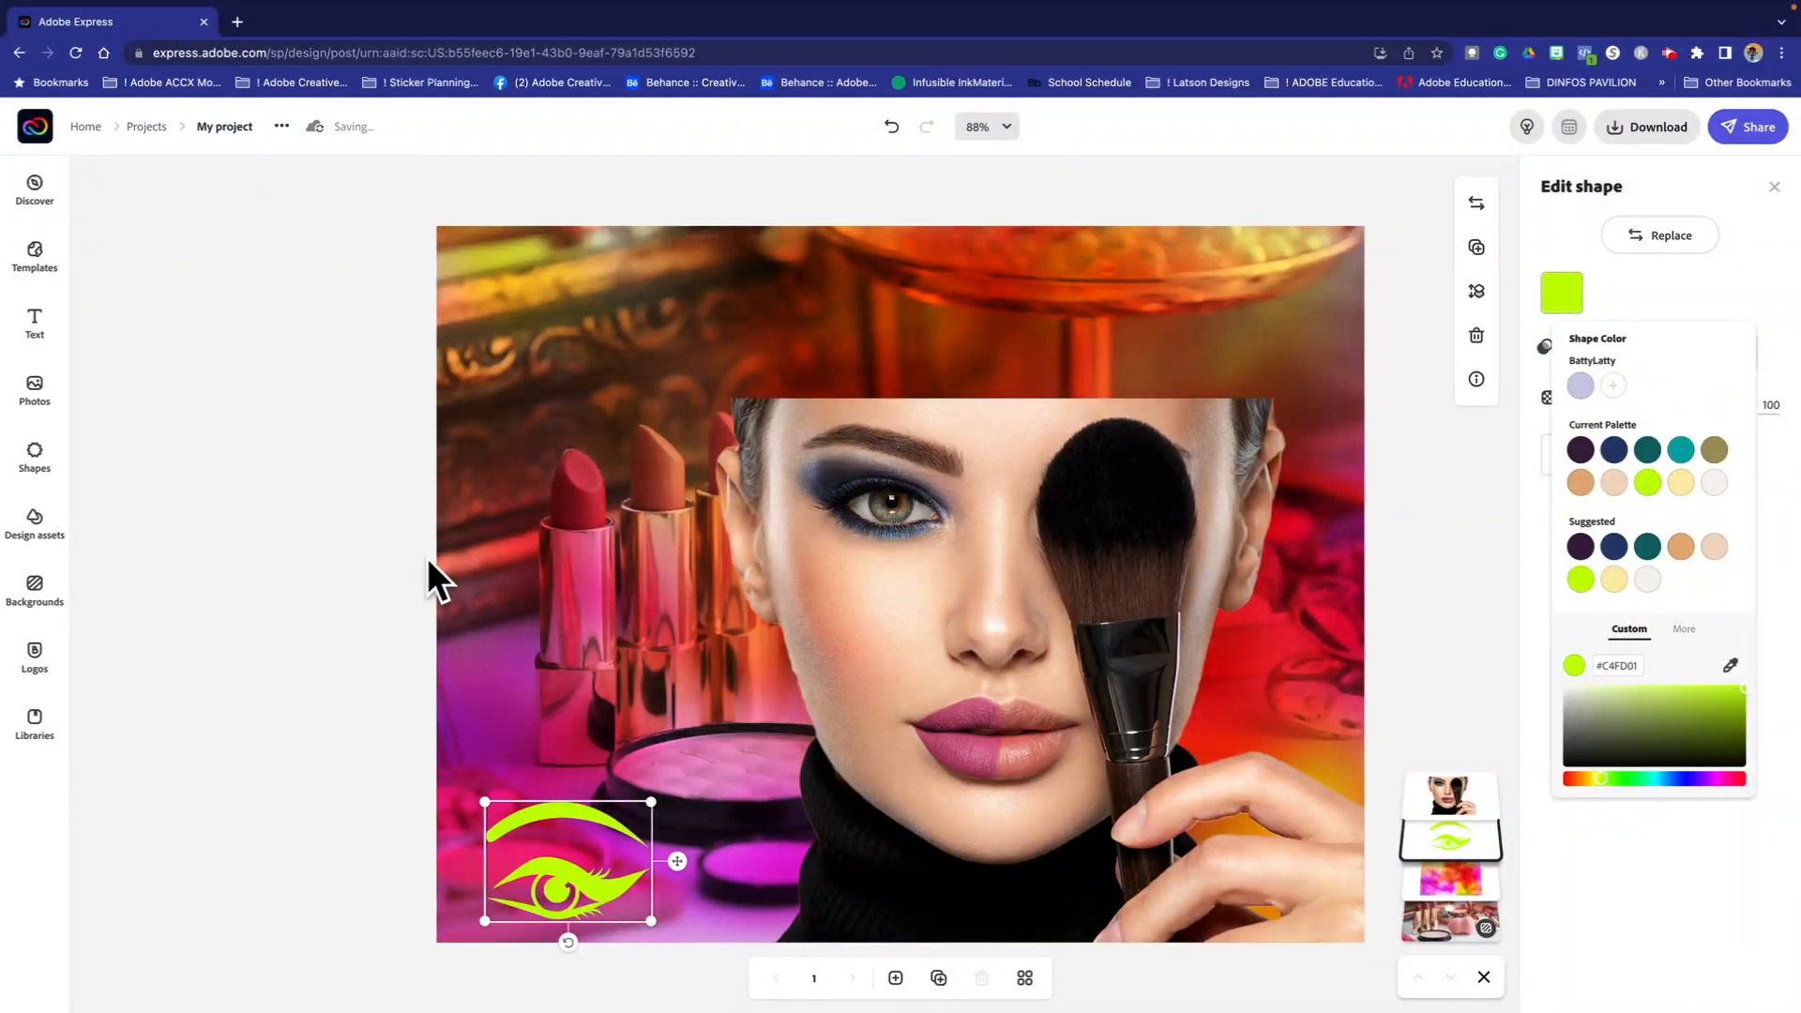
left_click(448, 579)
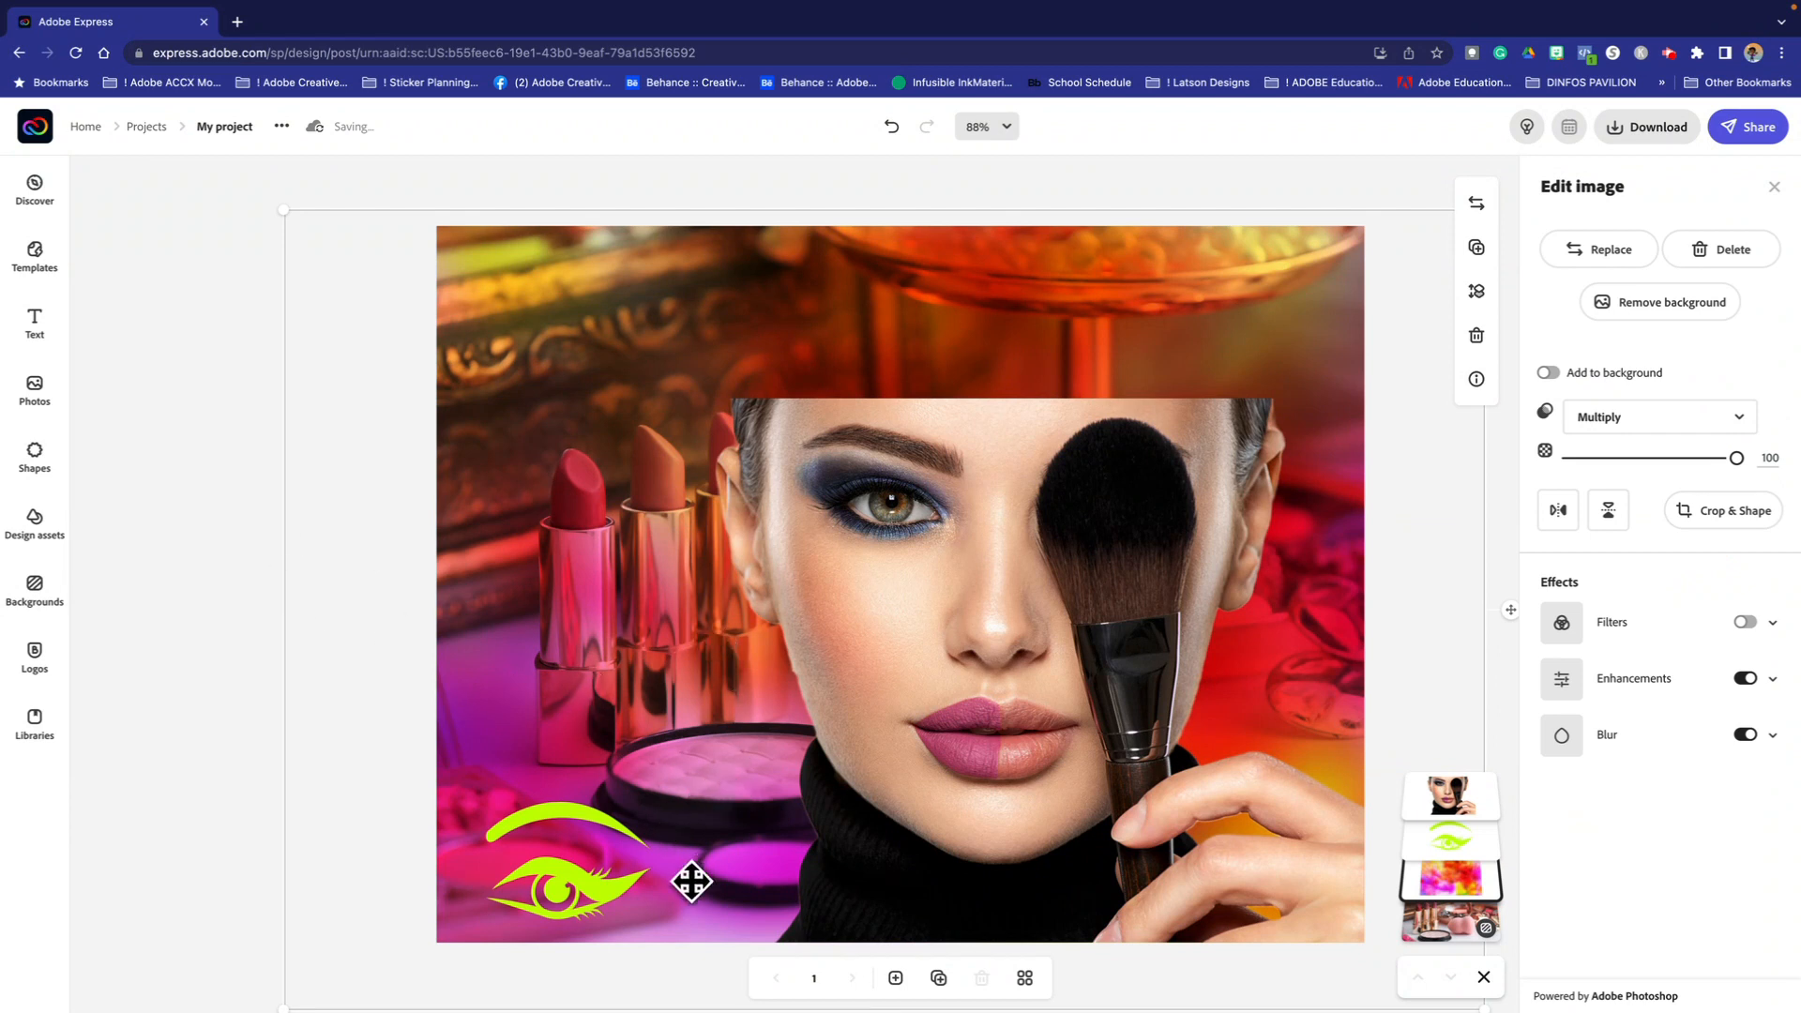
Step: Shrink the lime eye shape further to about 12% of the page width and deselect it
left_click(558, 806)
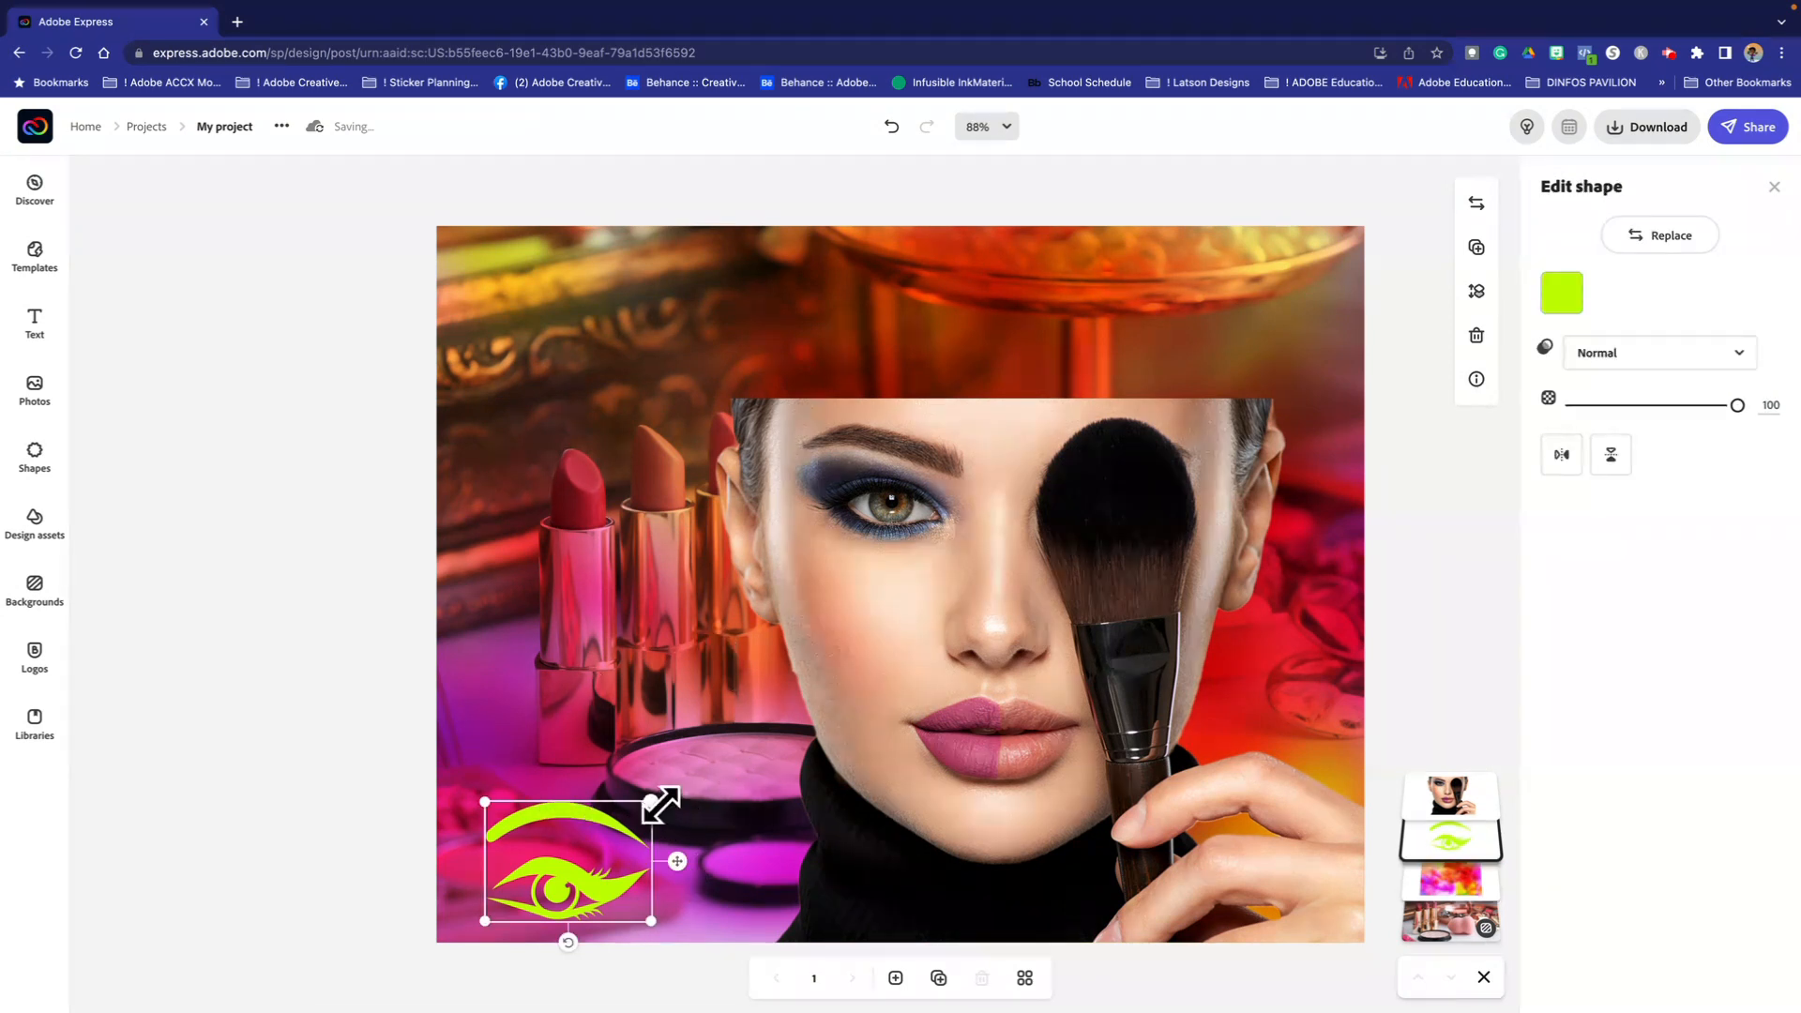
left_click_drag(651, 804, 599, 839)
left_click(253, 662)
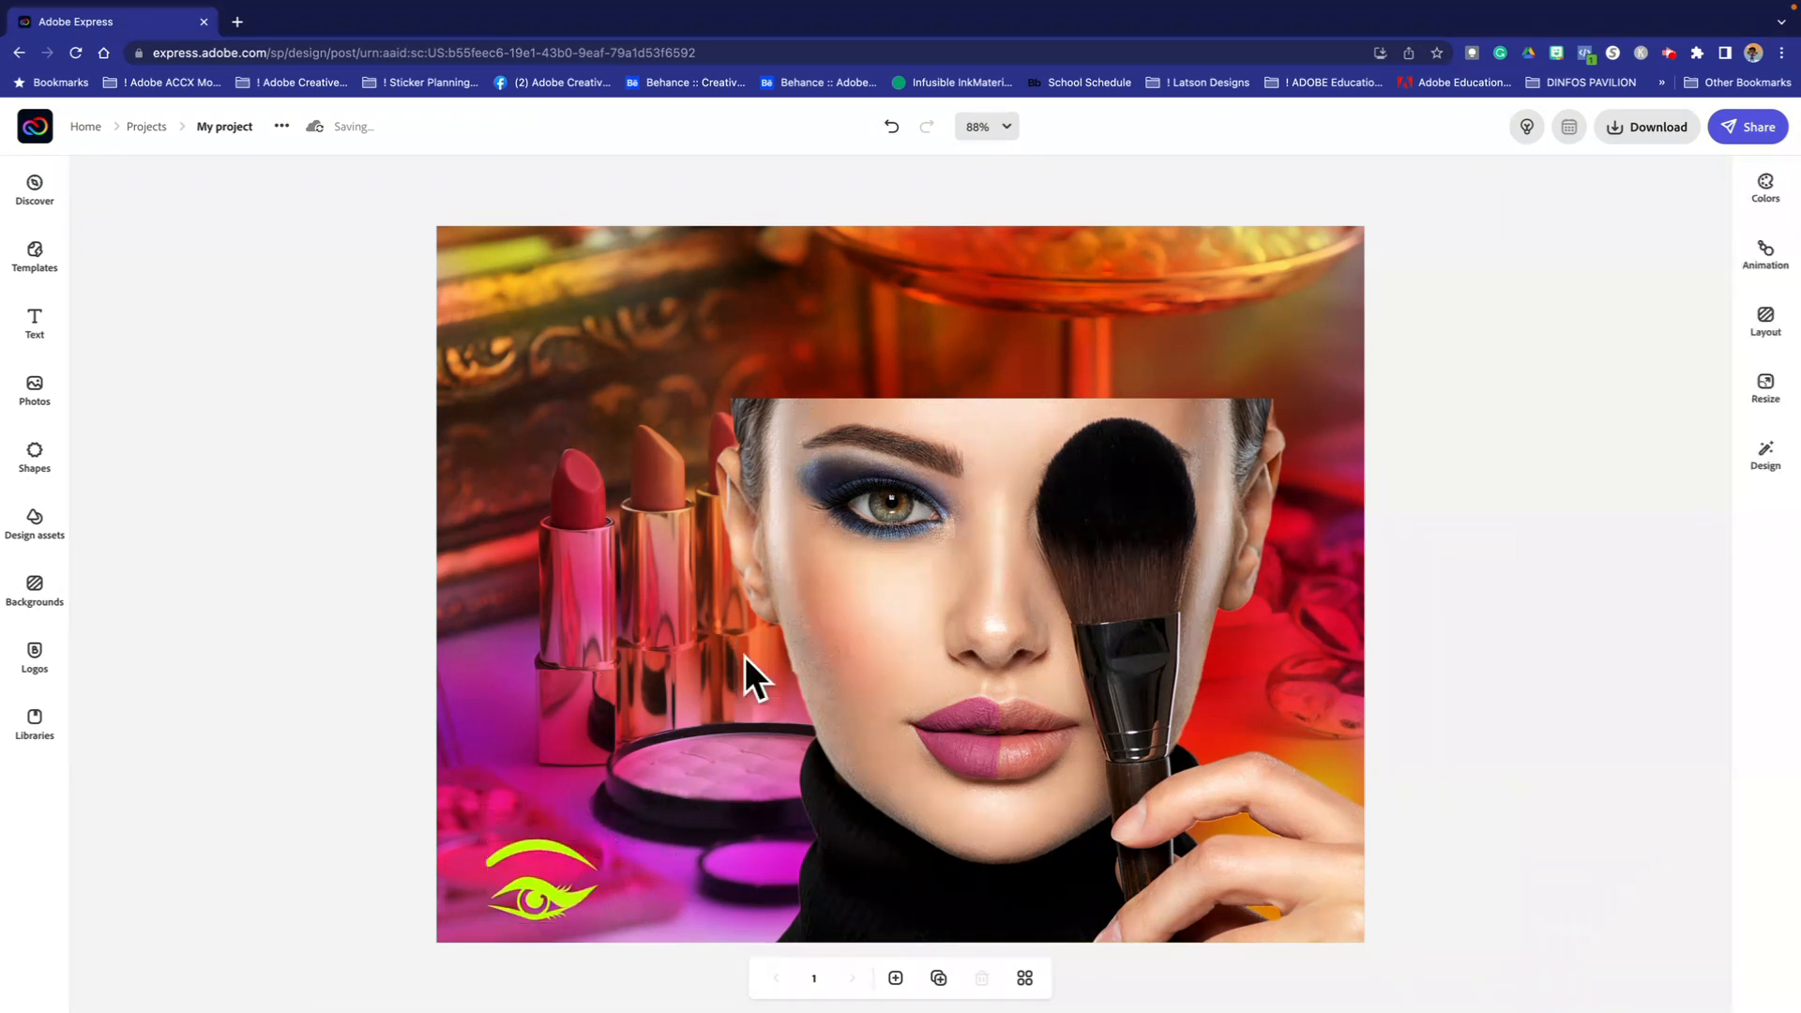
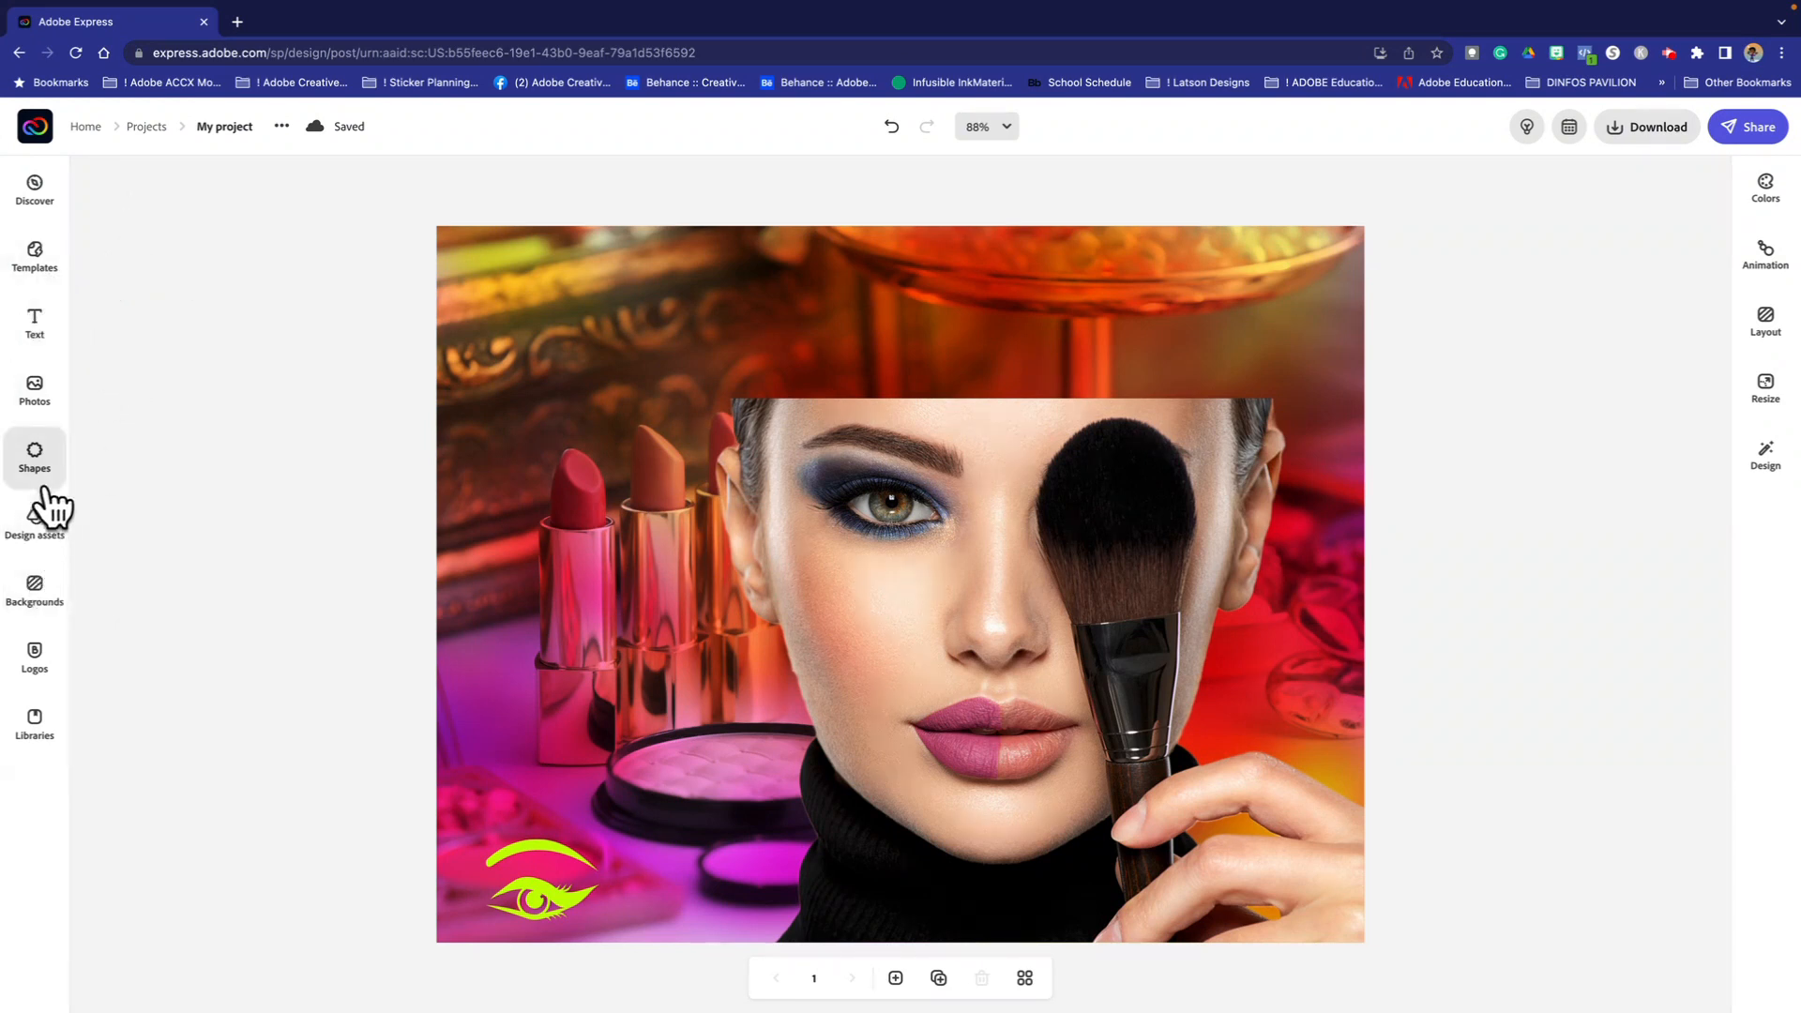
Step: Add a basic square shape and adjust its height to span from the page's top edge down to the top of the woman cutout
left_click(35, 454)
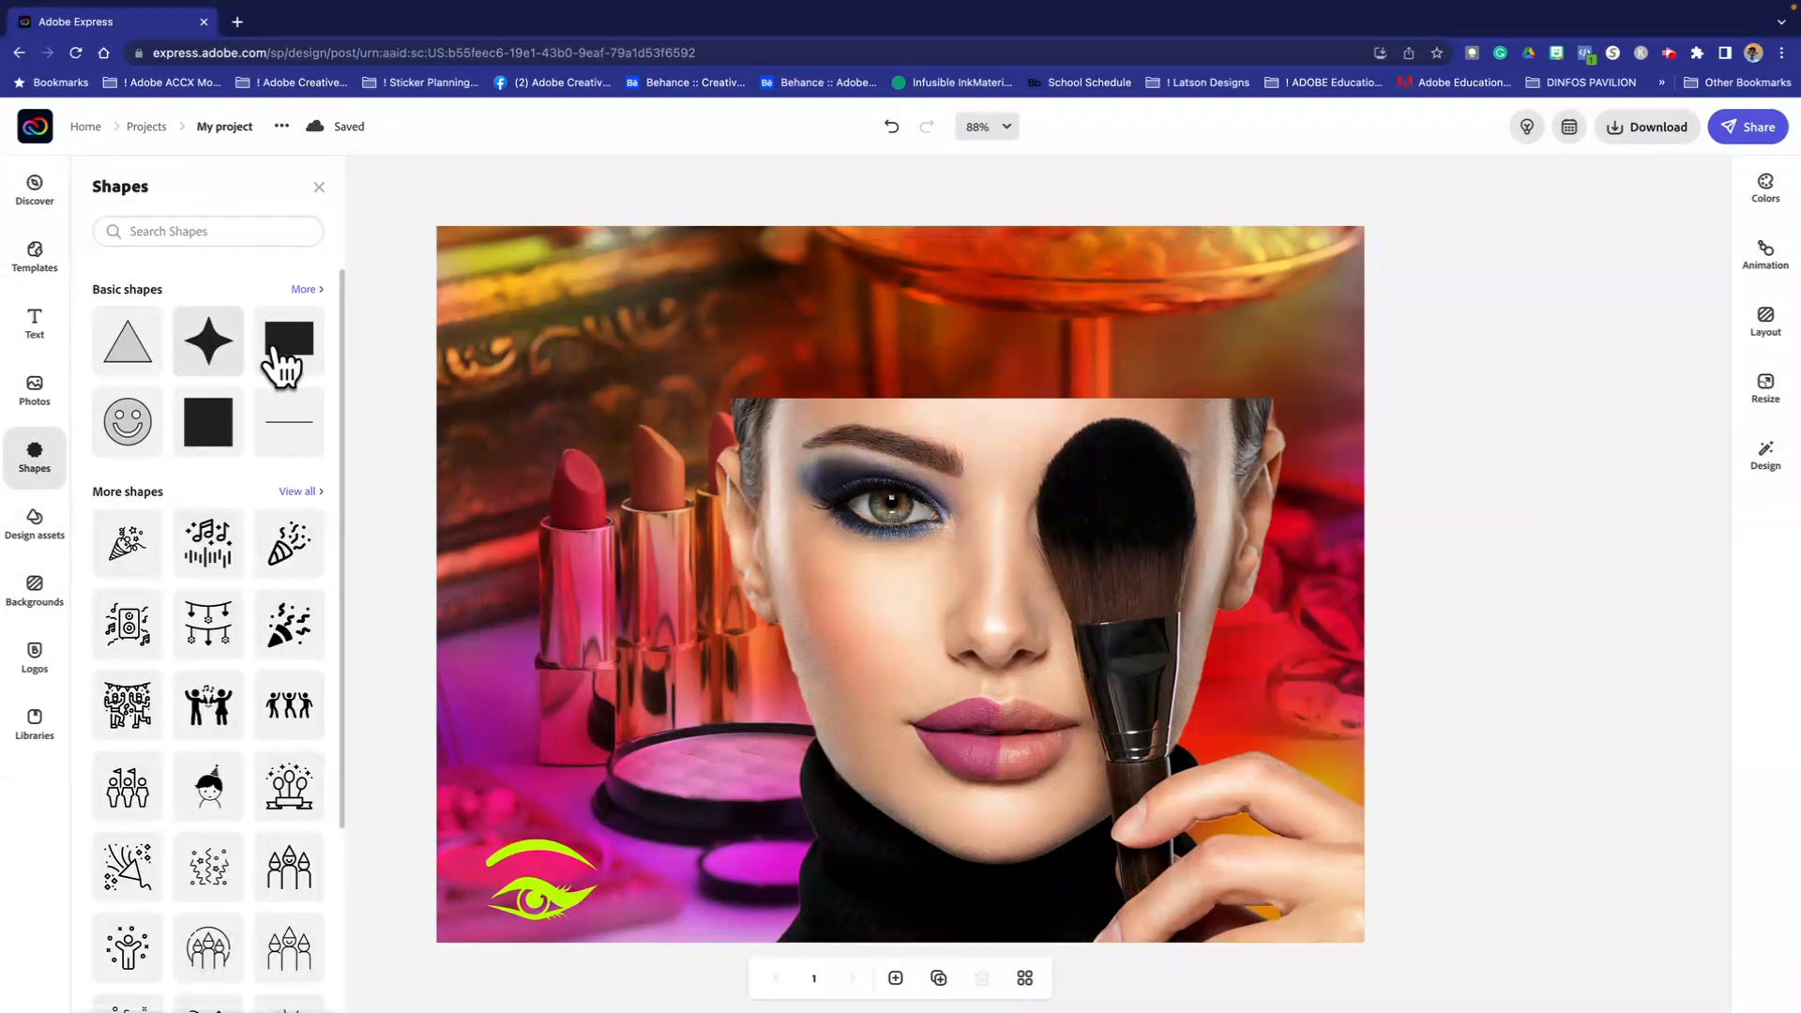
left_click(212, 445)
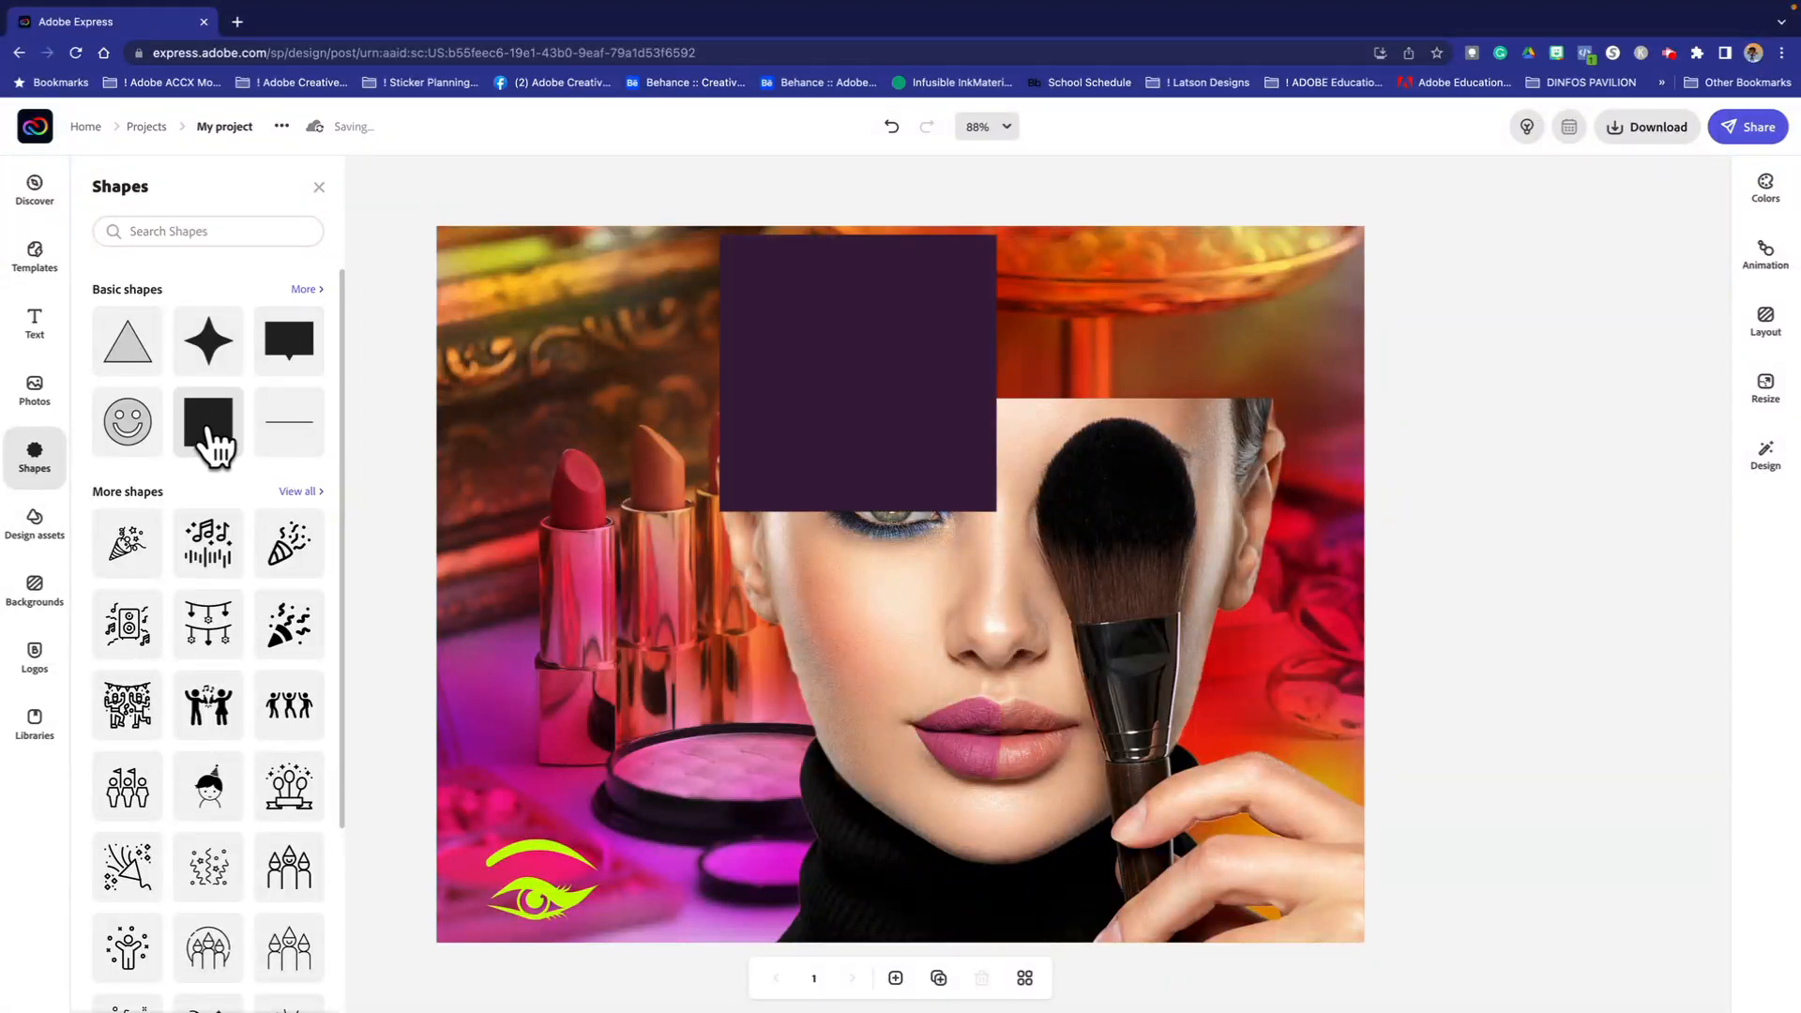
left_click(881, 382)
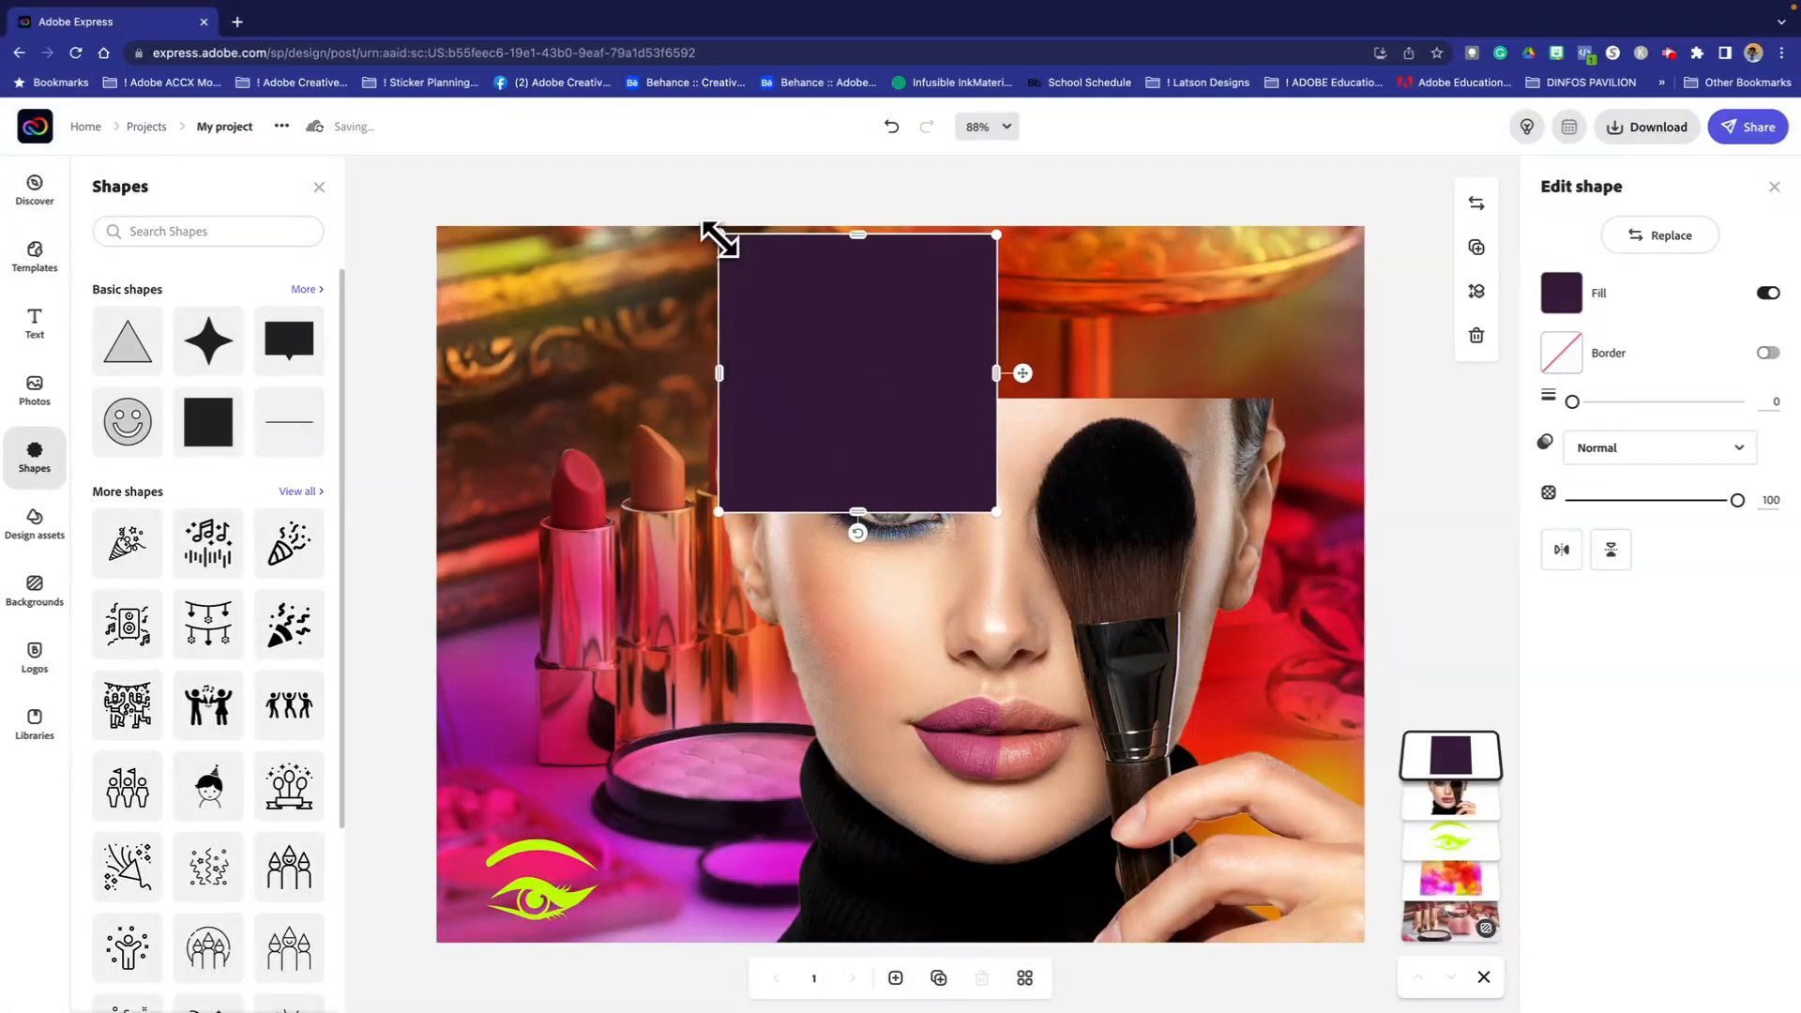
left_click_drag(996, 512, 1043, 456)
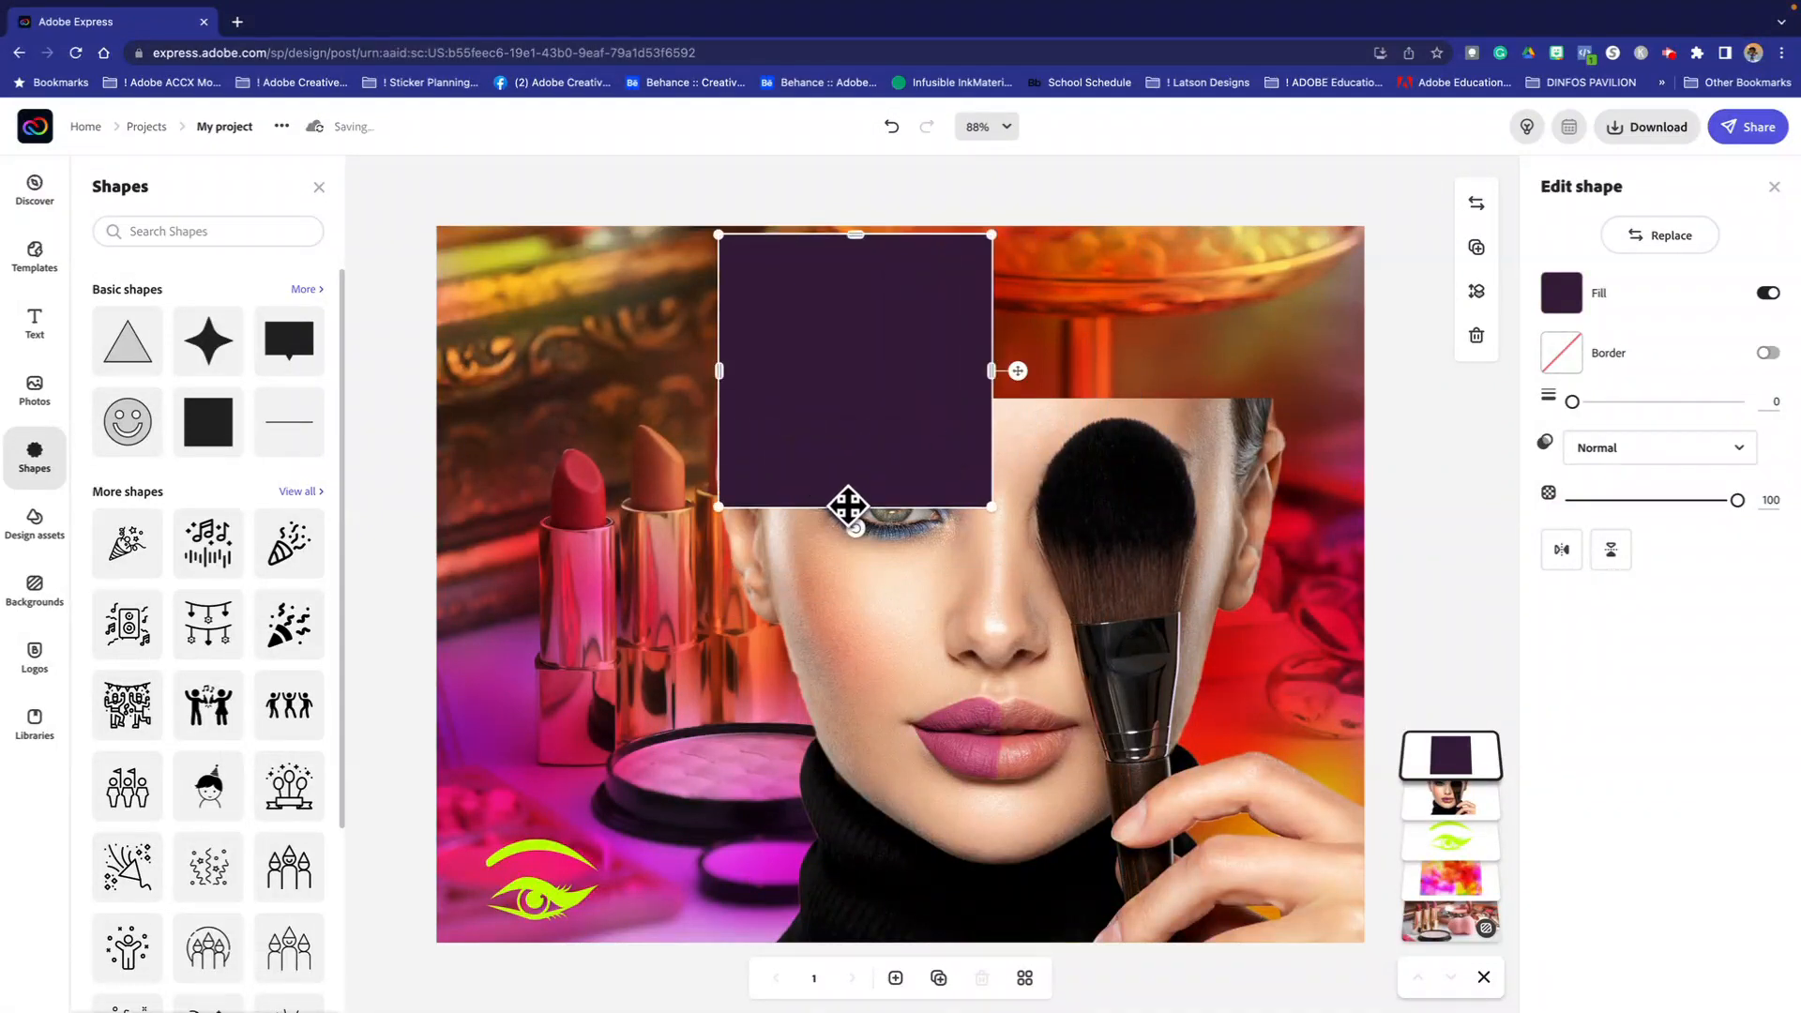
left_click_drag(847, 507, 848, 398)
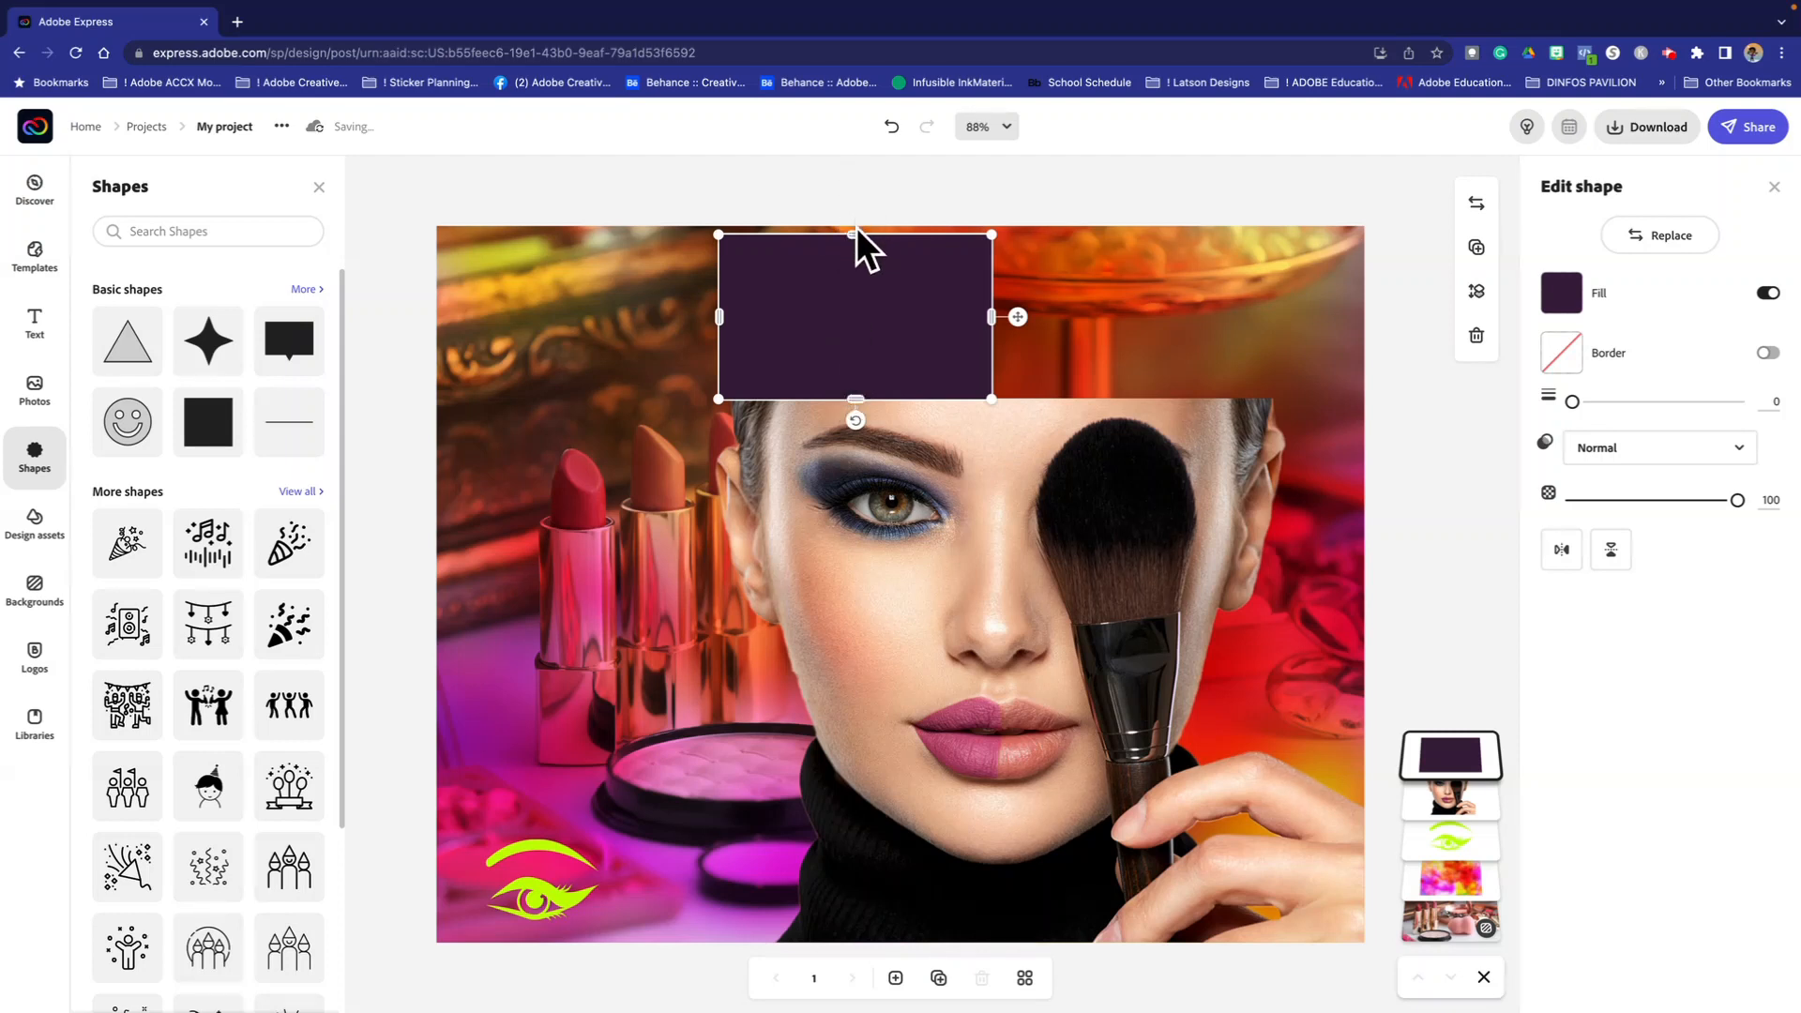
left_click_drag(854, 232, 854, 222)
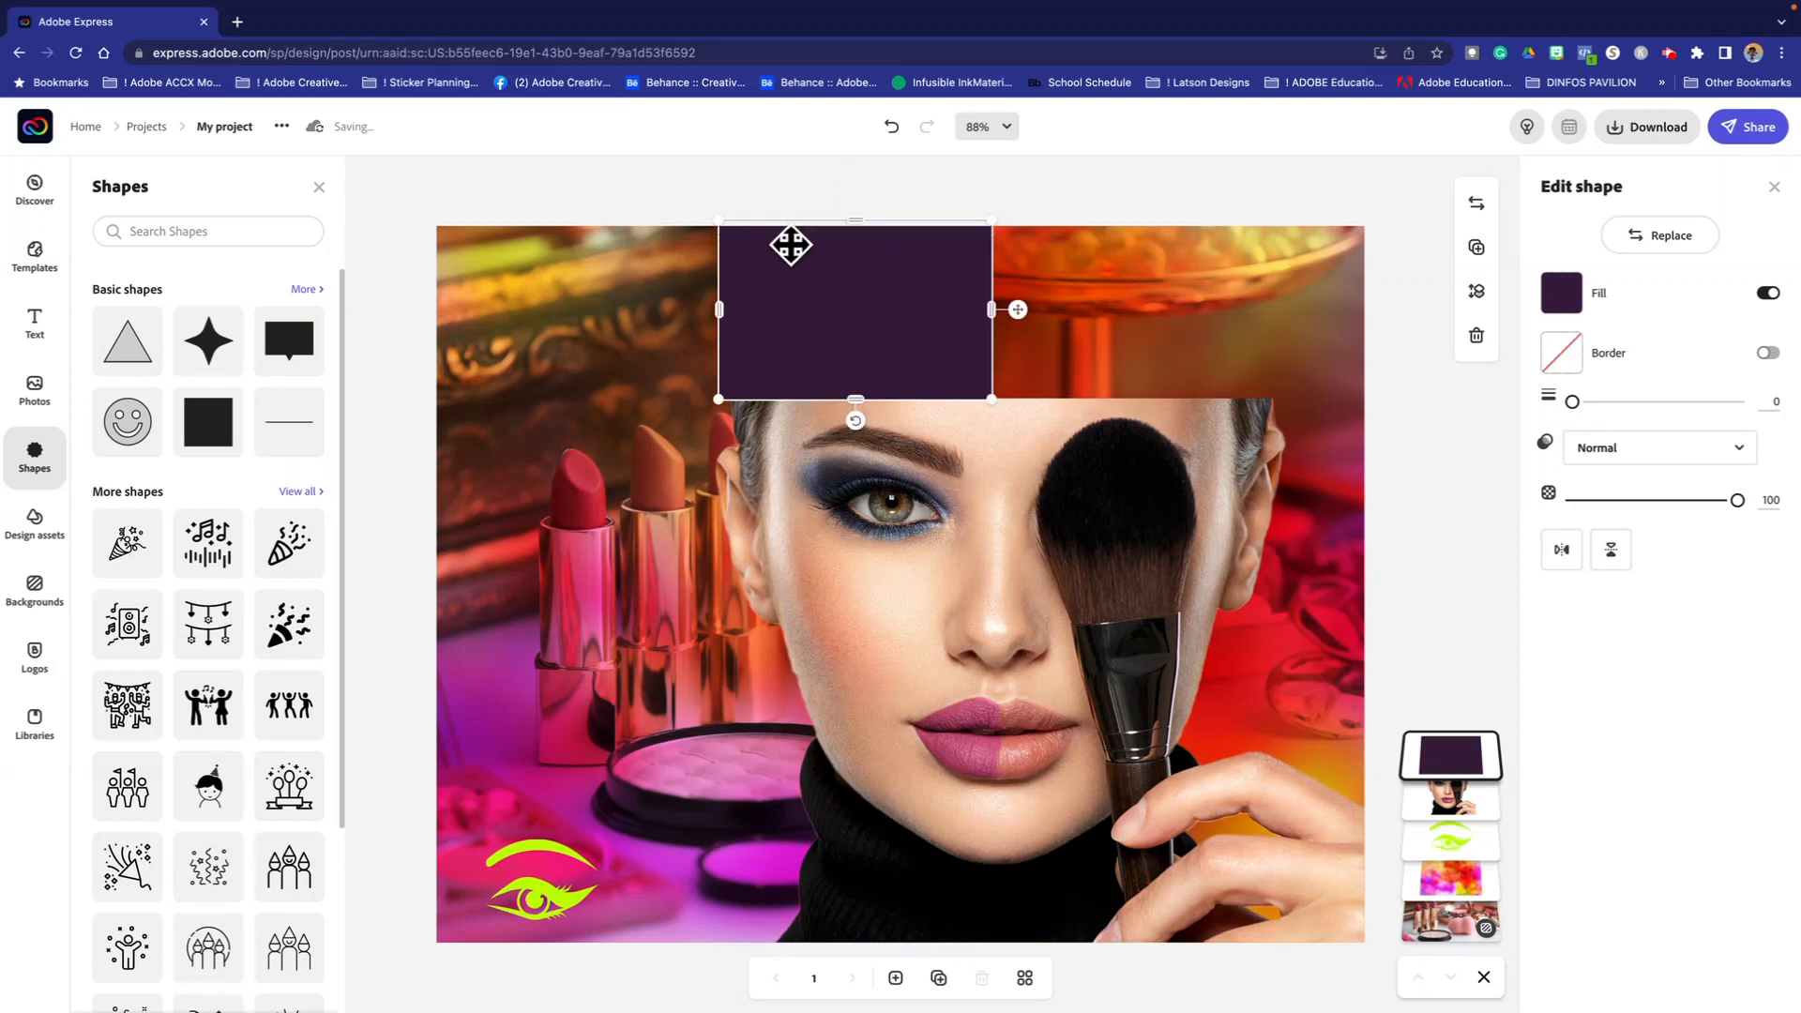
Step: Stretch the dark purple rectangle across the full page width and deselect it
left_click_drag(724, 311, 436, 305)
left_click_drag(992, 313, 1368, 323)
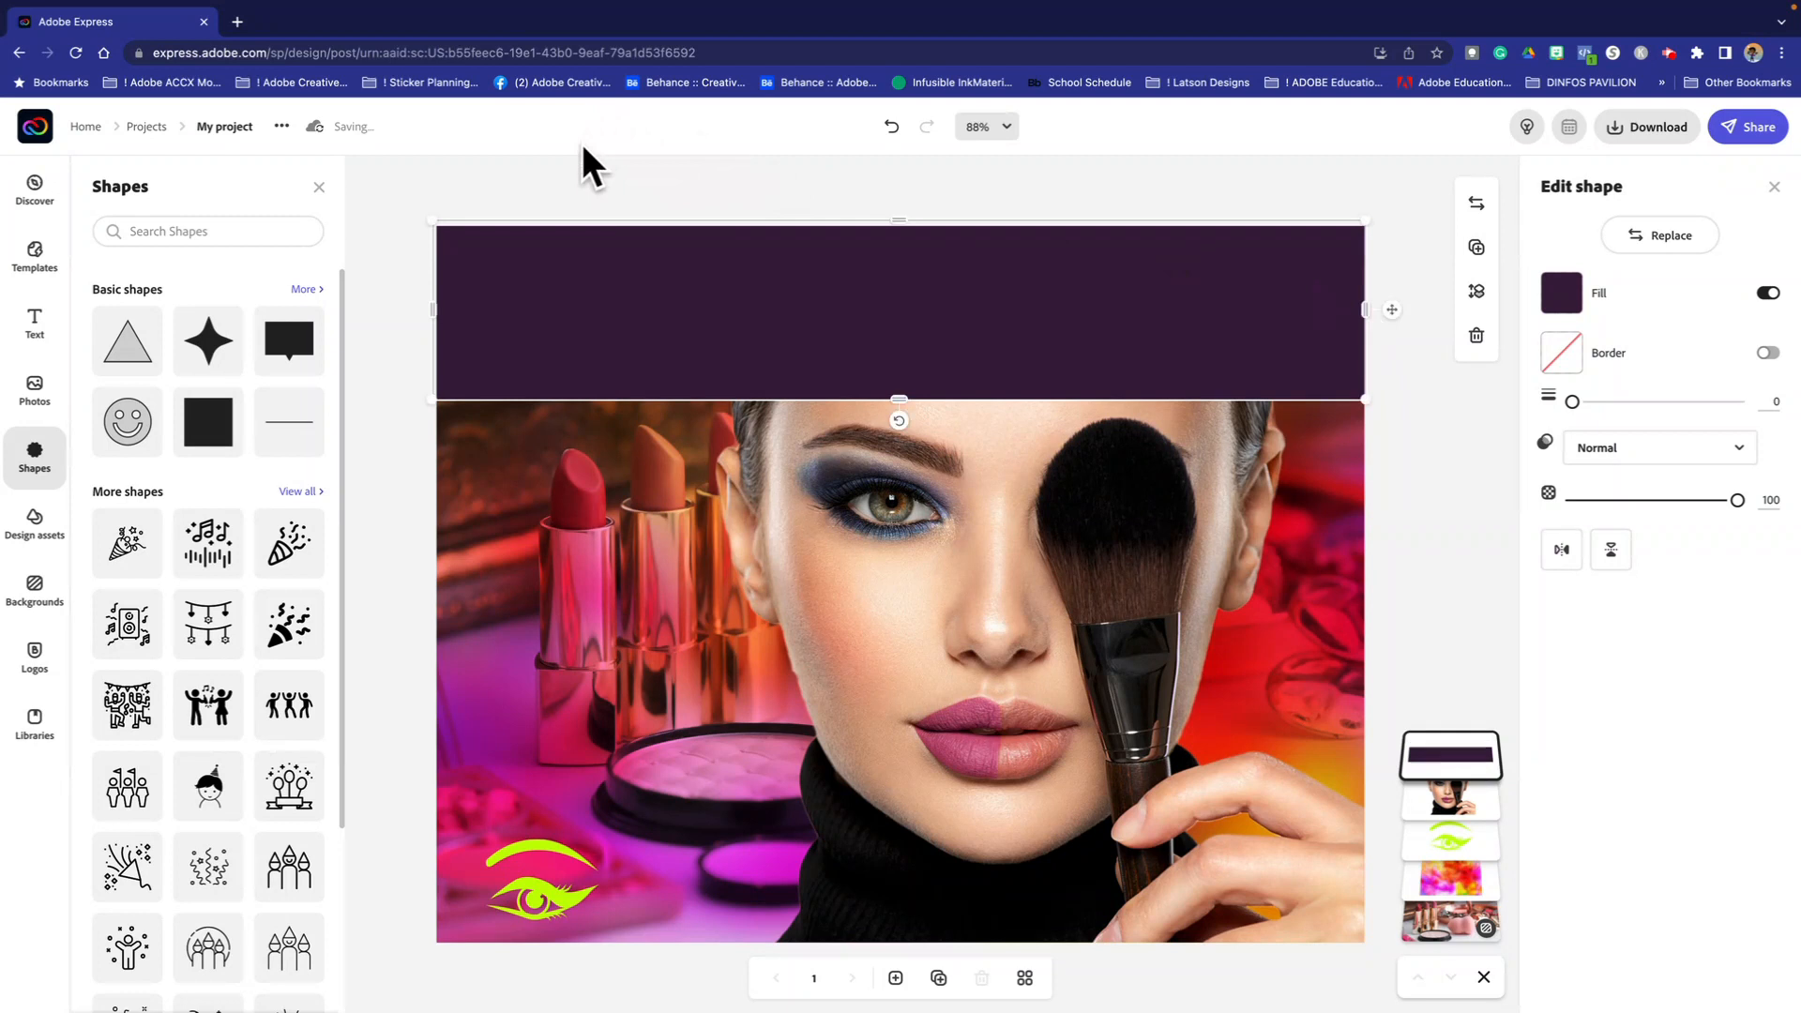
left_click(422, 166)
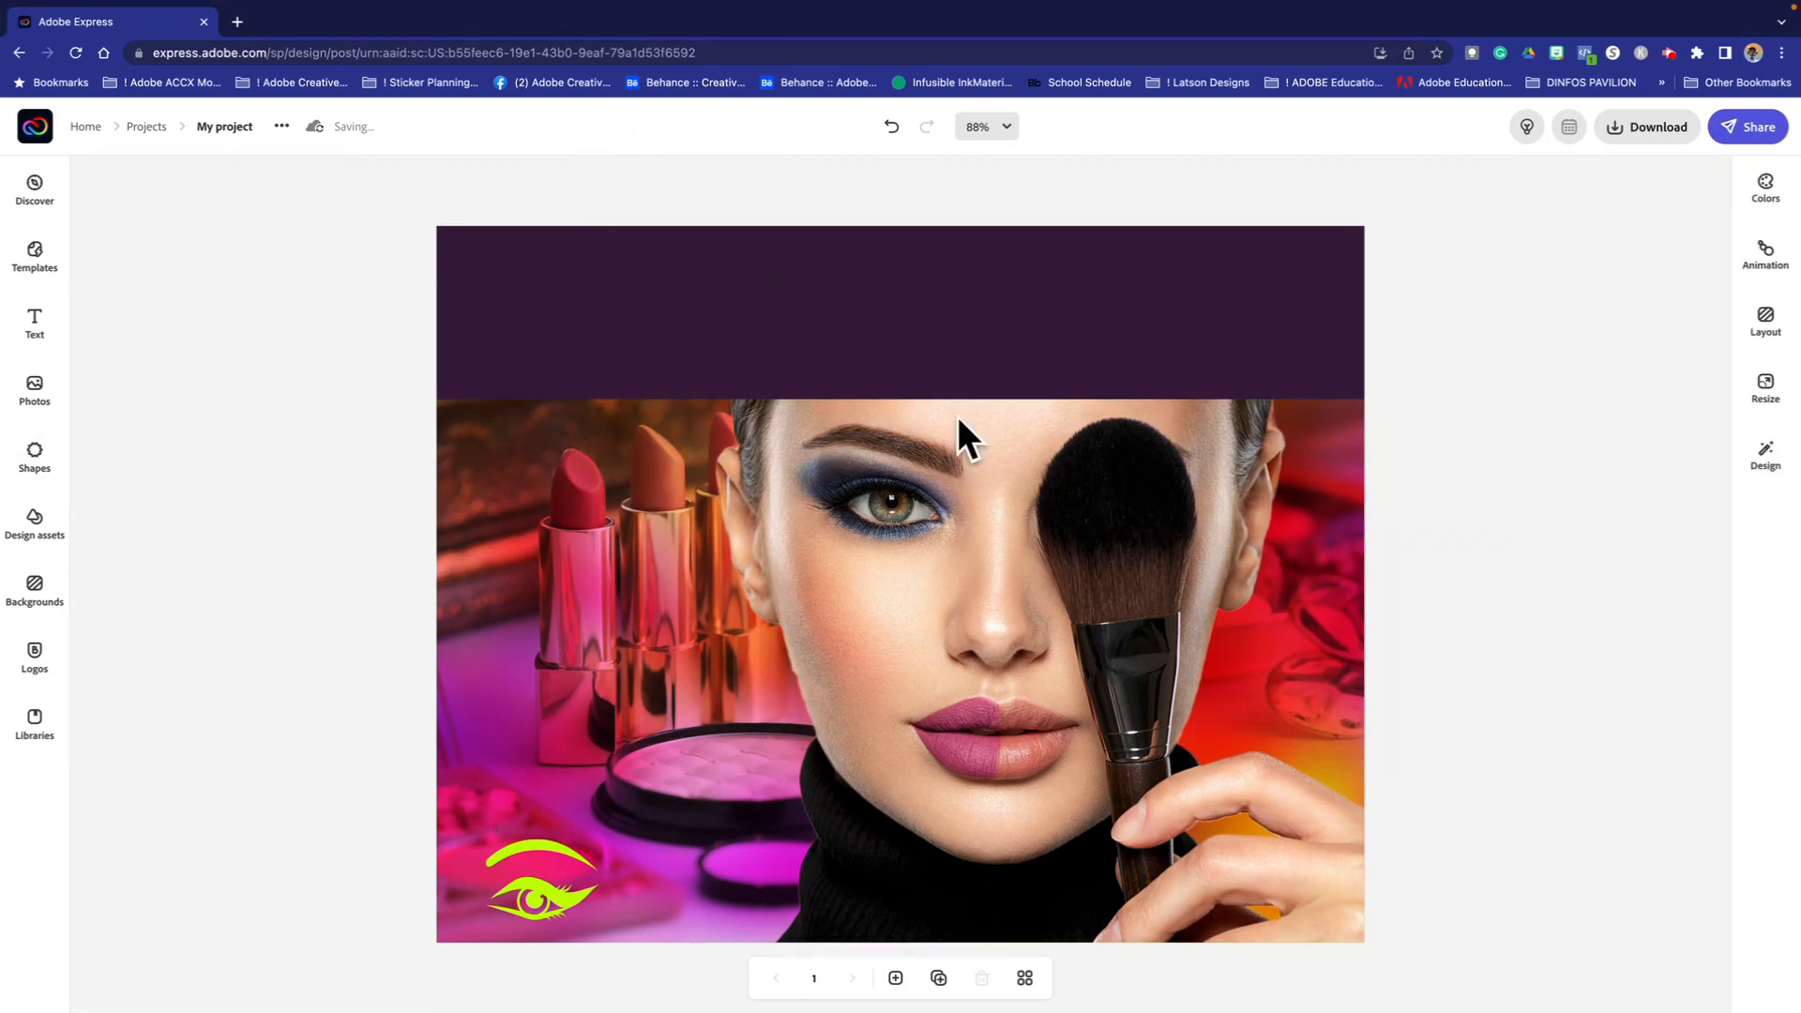
Step: Fill the top banner with dark red (#971424) sampled from the leftmost lipstick using the eyedropper, and deselect it
left_click(630, 309)
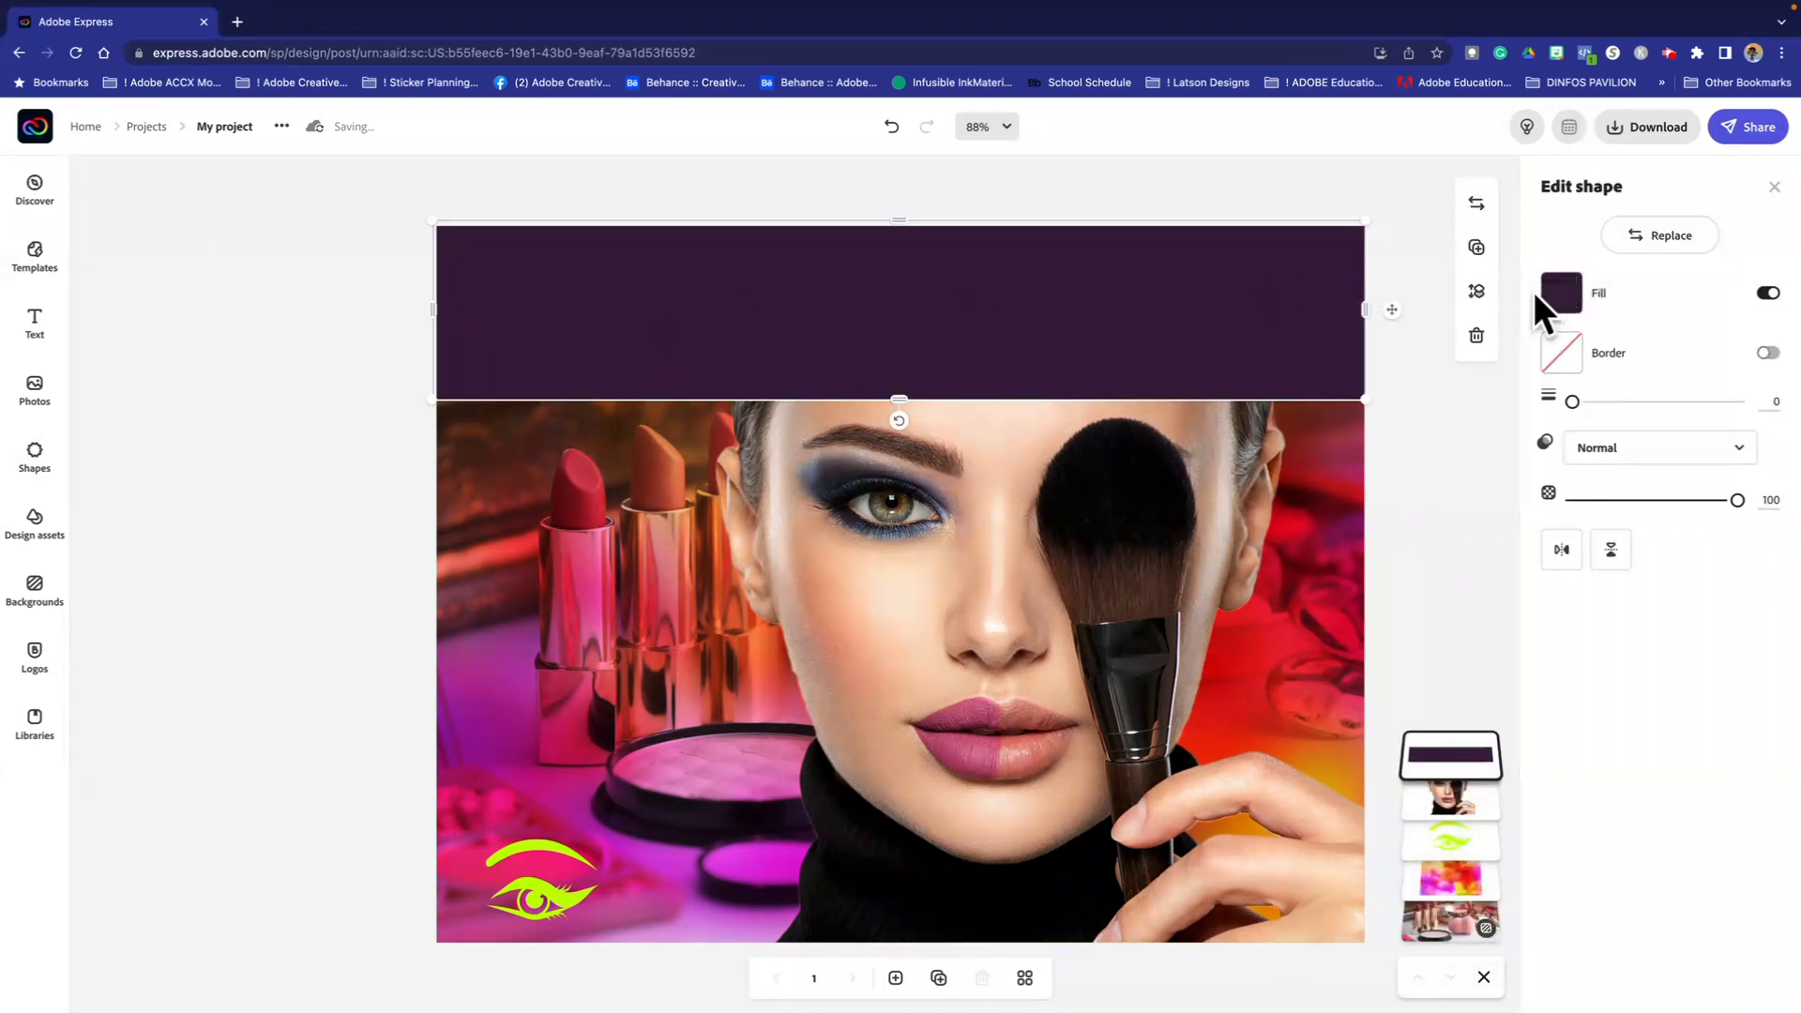
left_click(1561, 298)
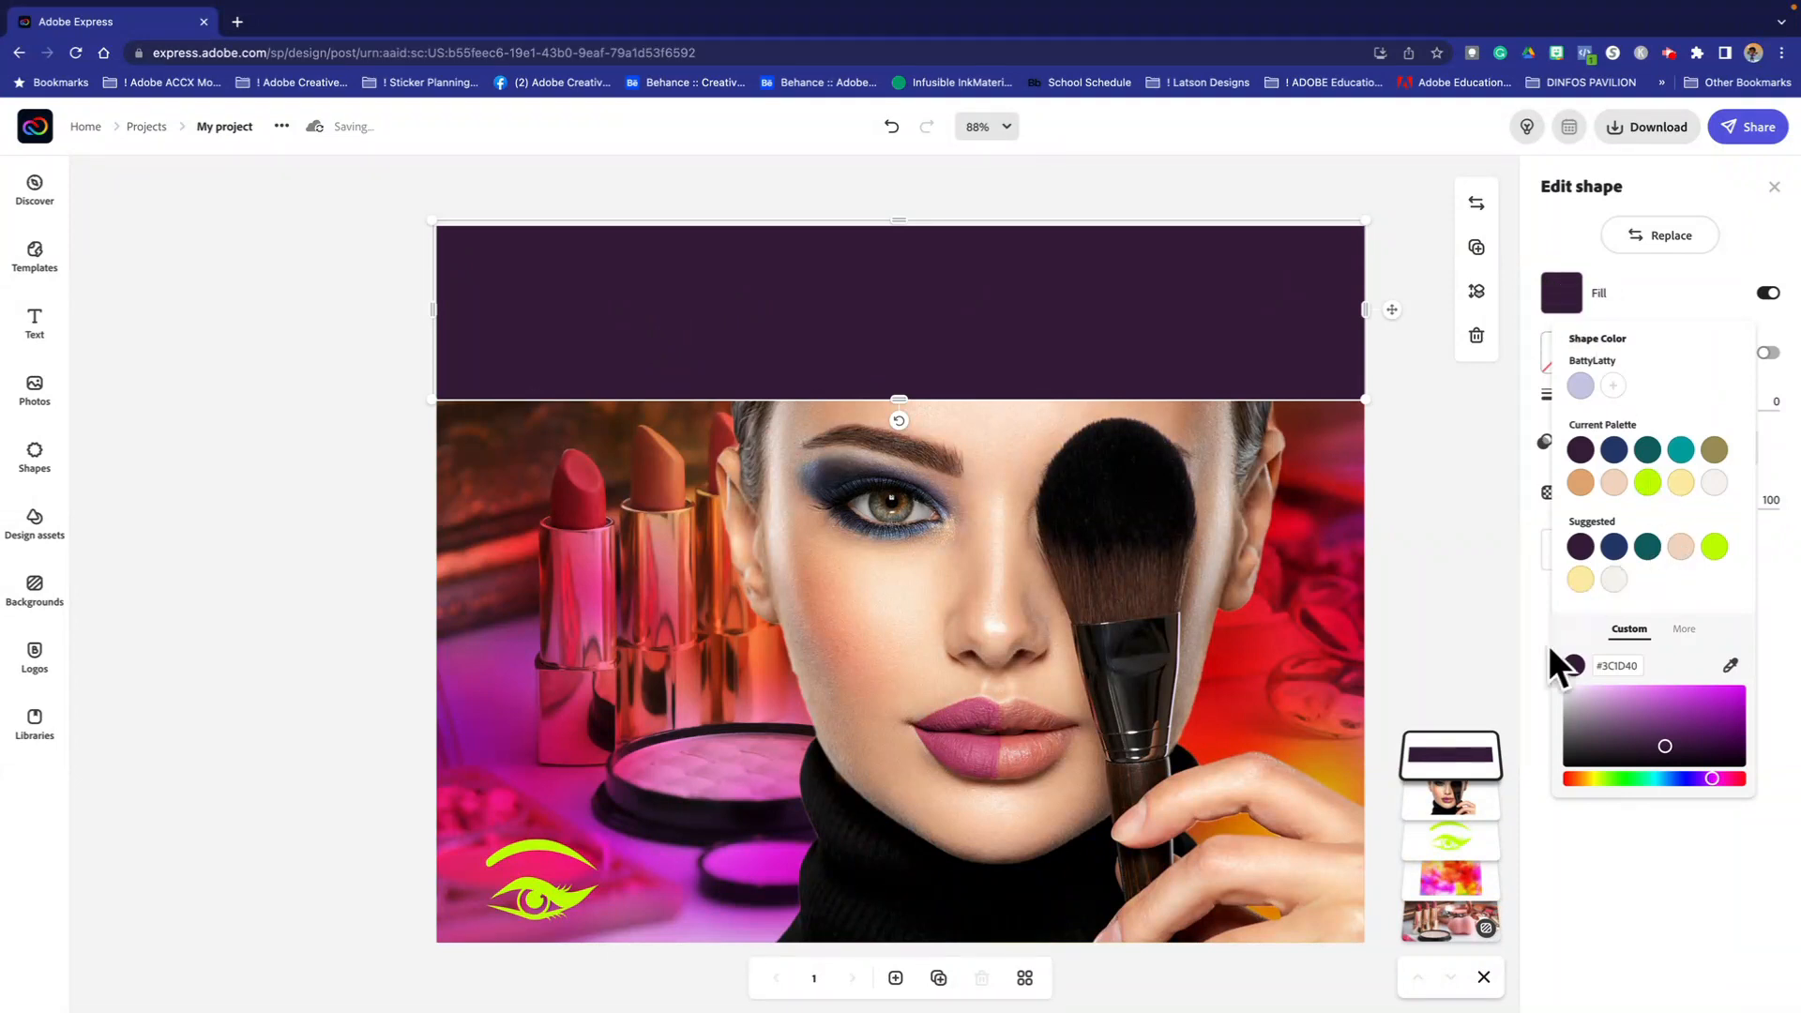
left_click(1731, 665)
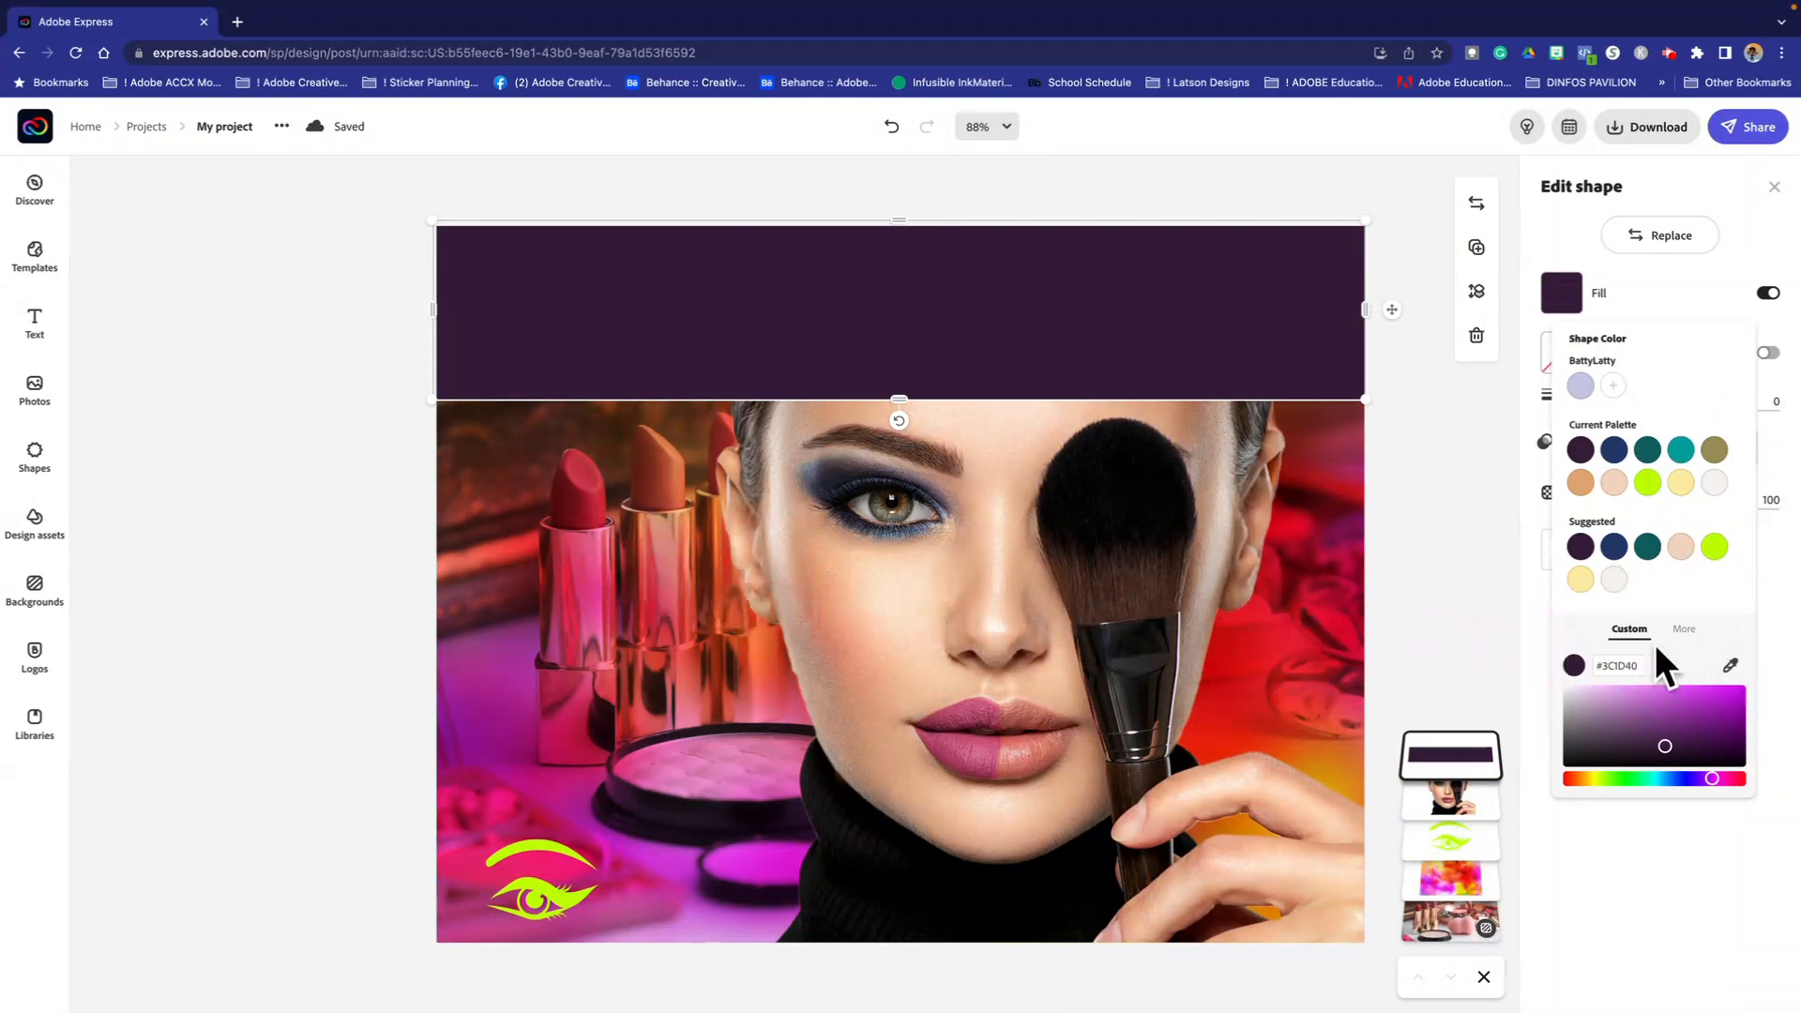
left_click(591, 504)
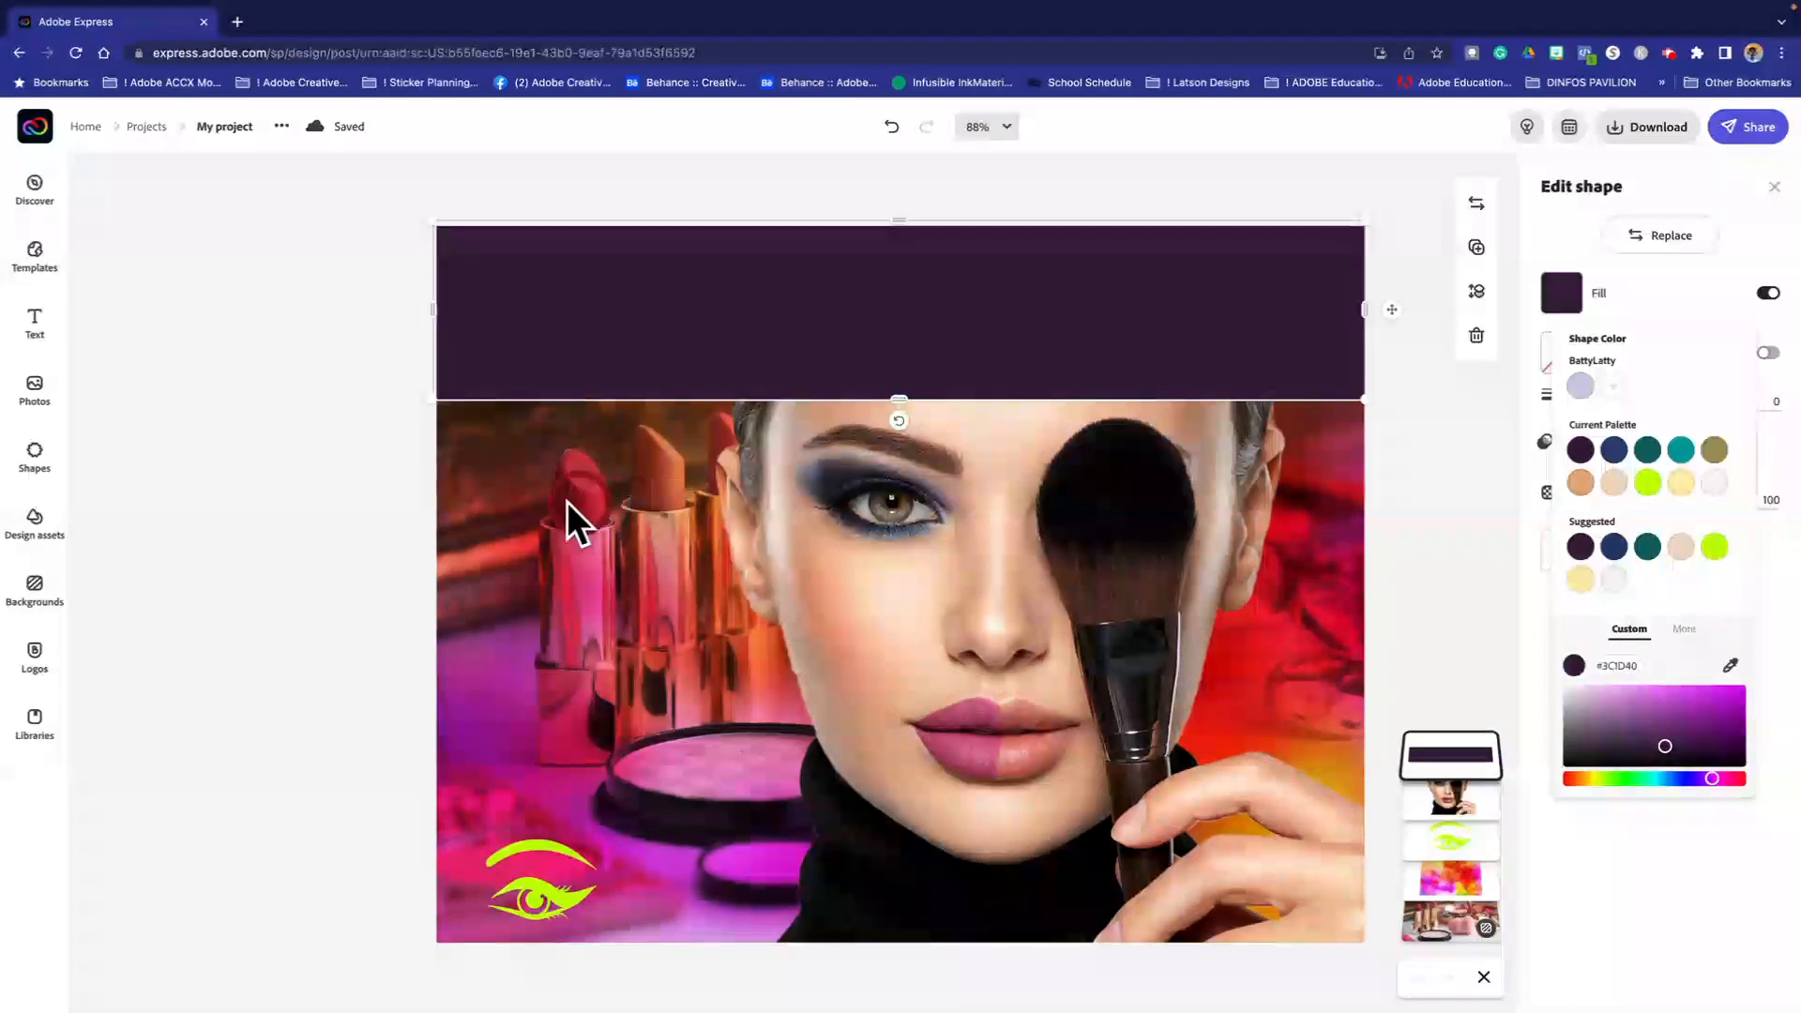
left_click(579, 500)
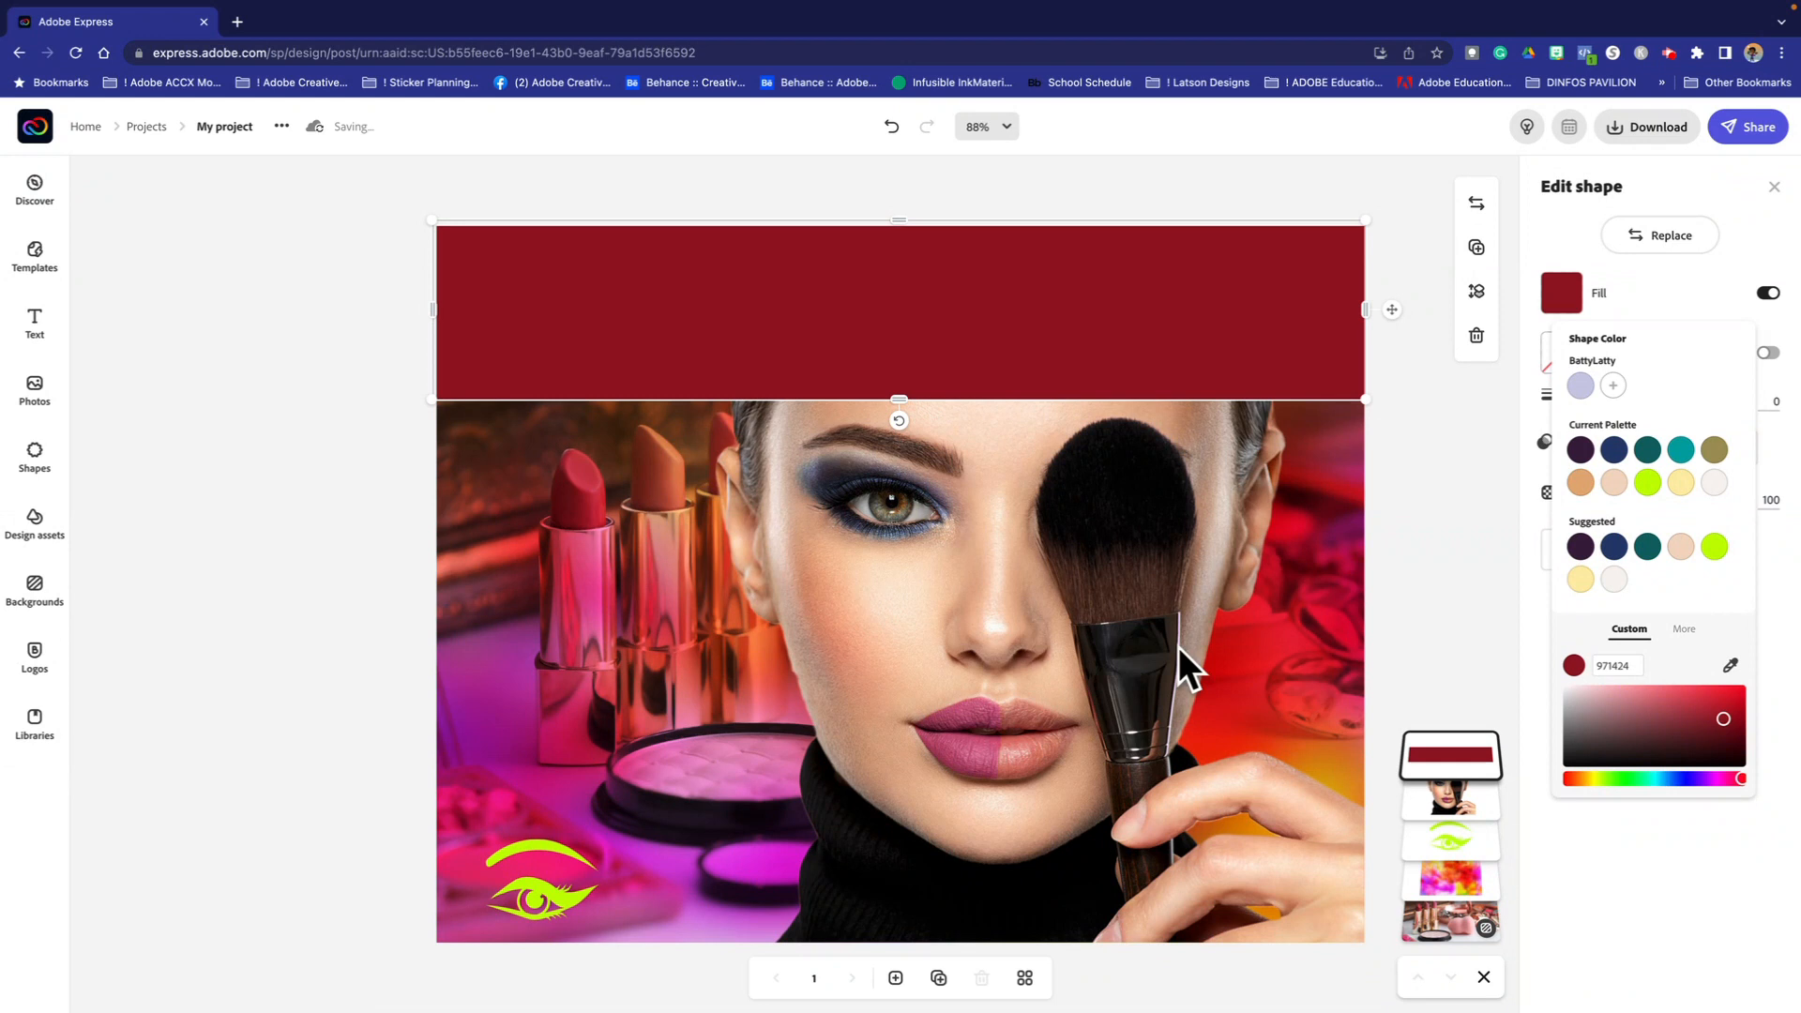
left_click(244, 467)
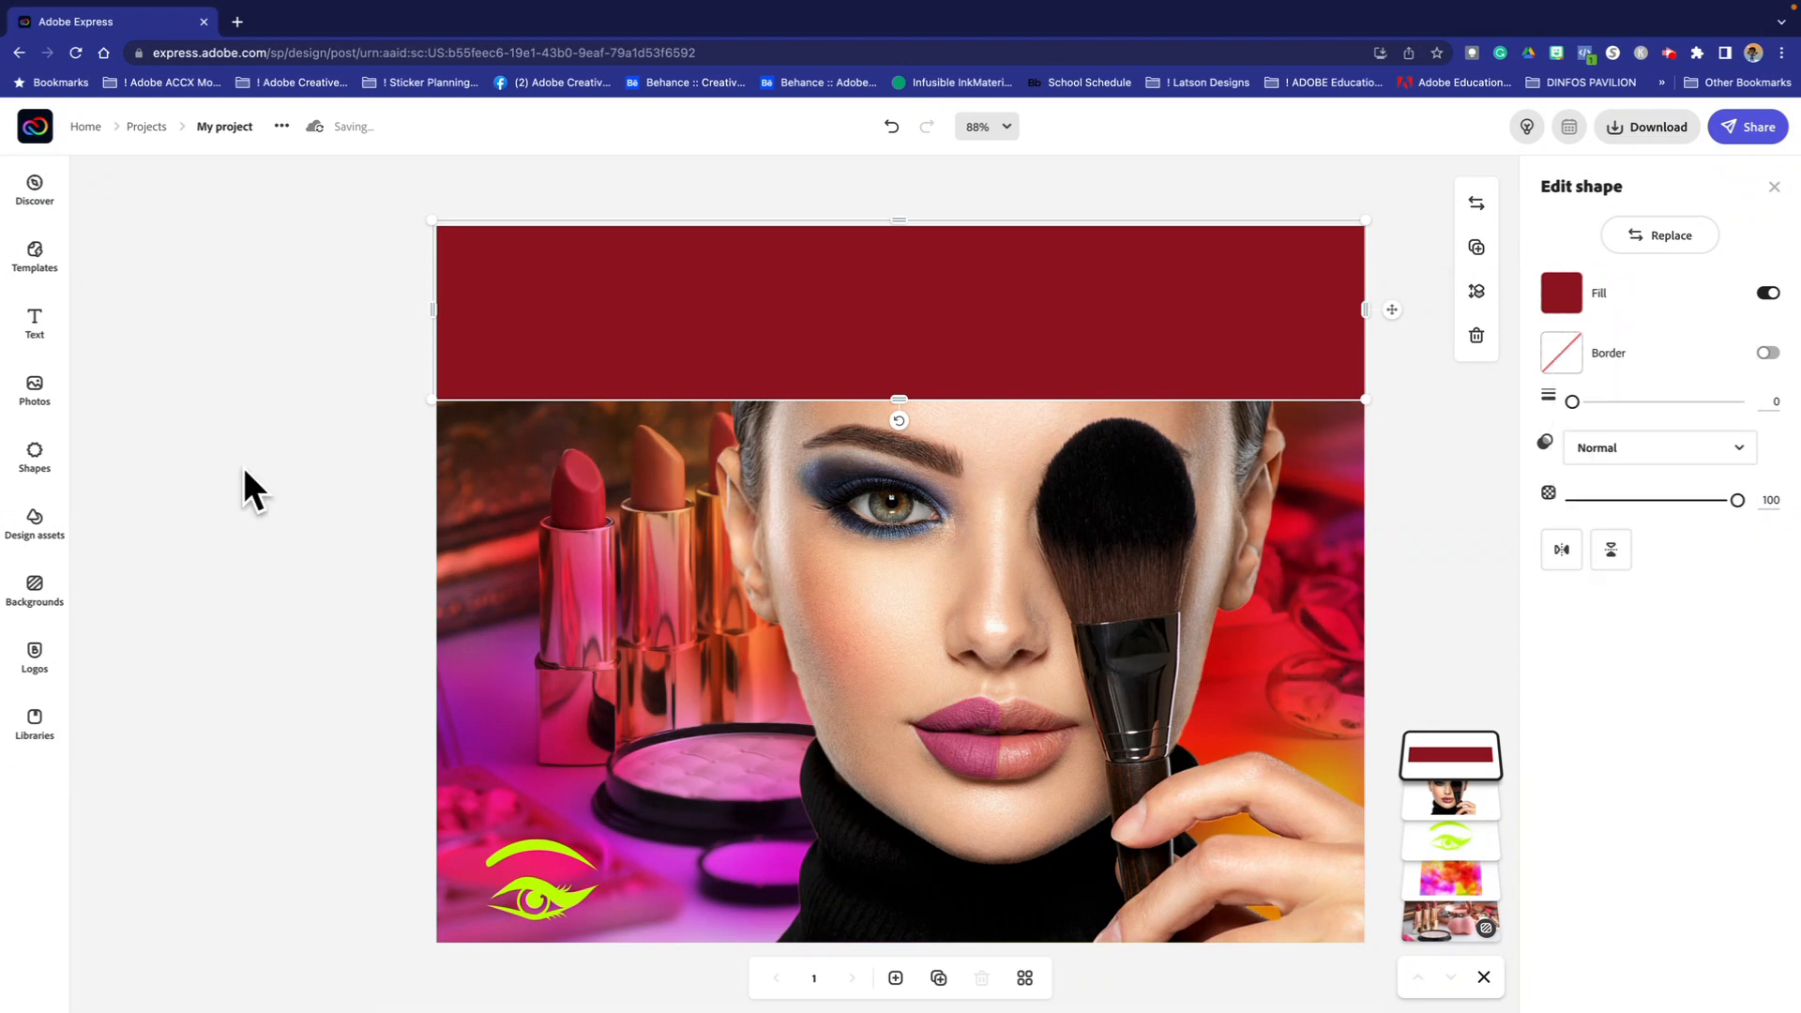
left_click(391, 415)
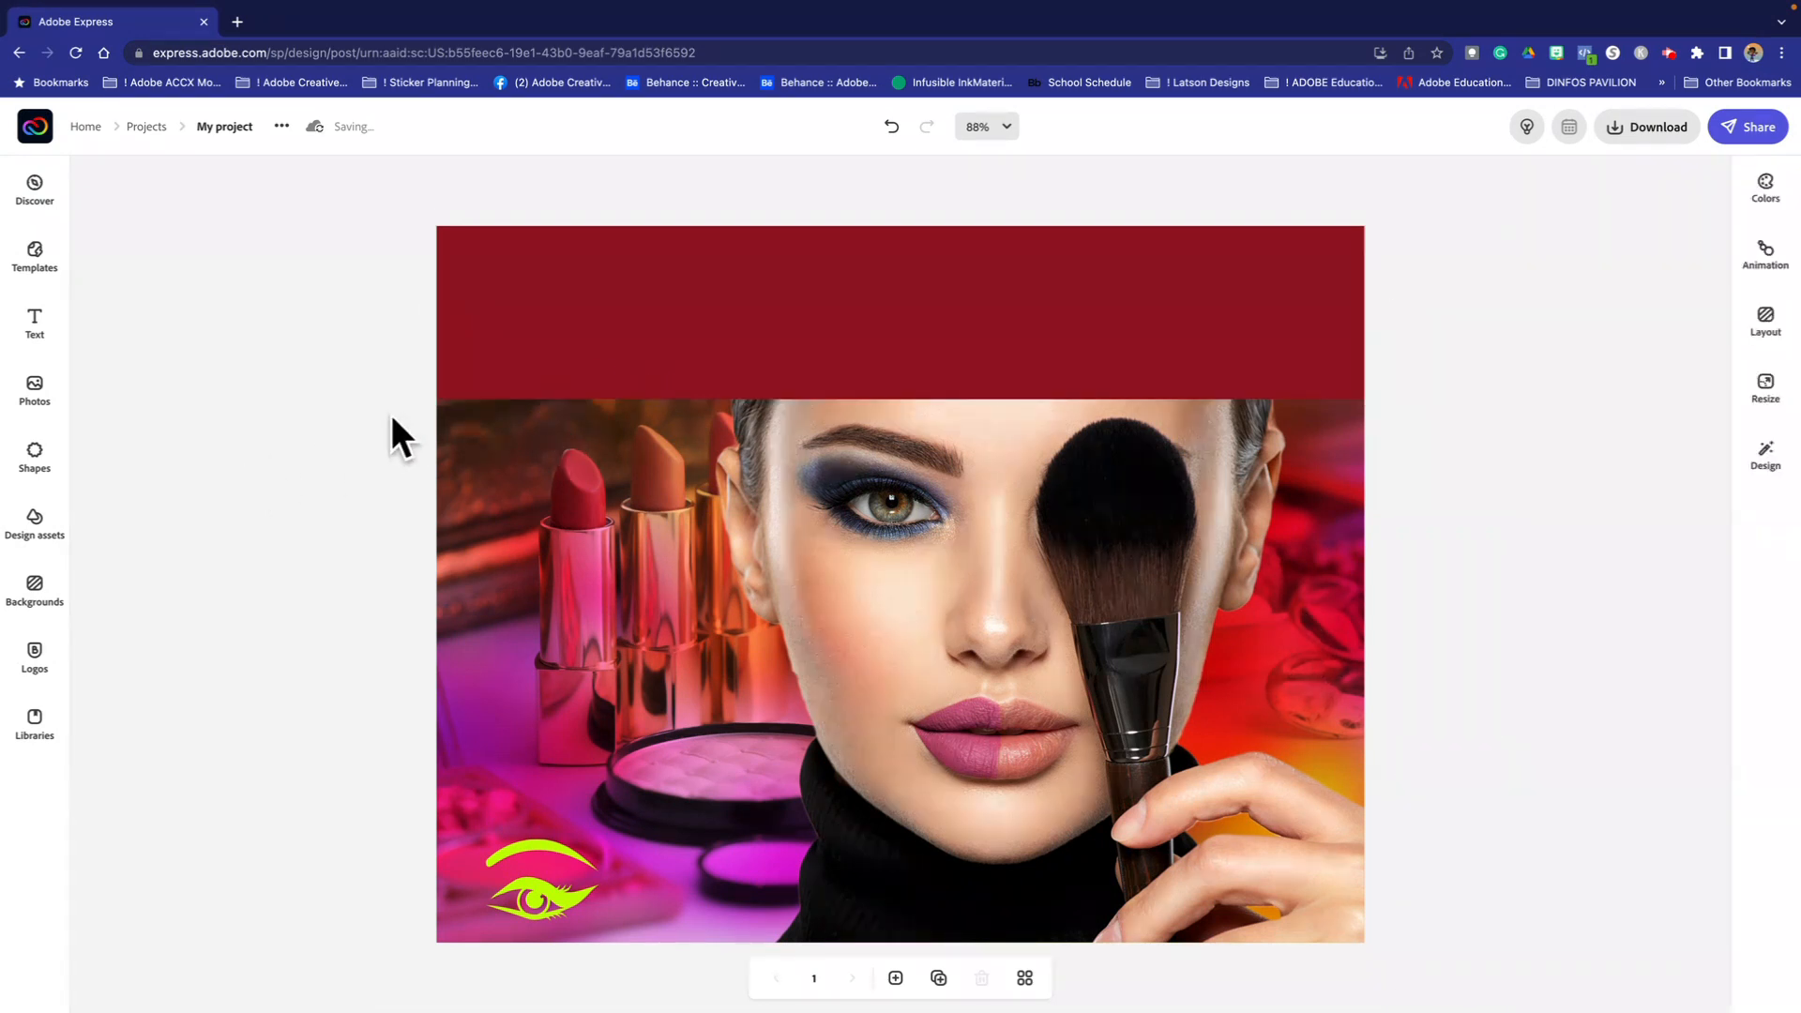
Step: Add a new text element to the design that reads "How to apply makeup"
left_click(34, 321)
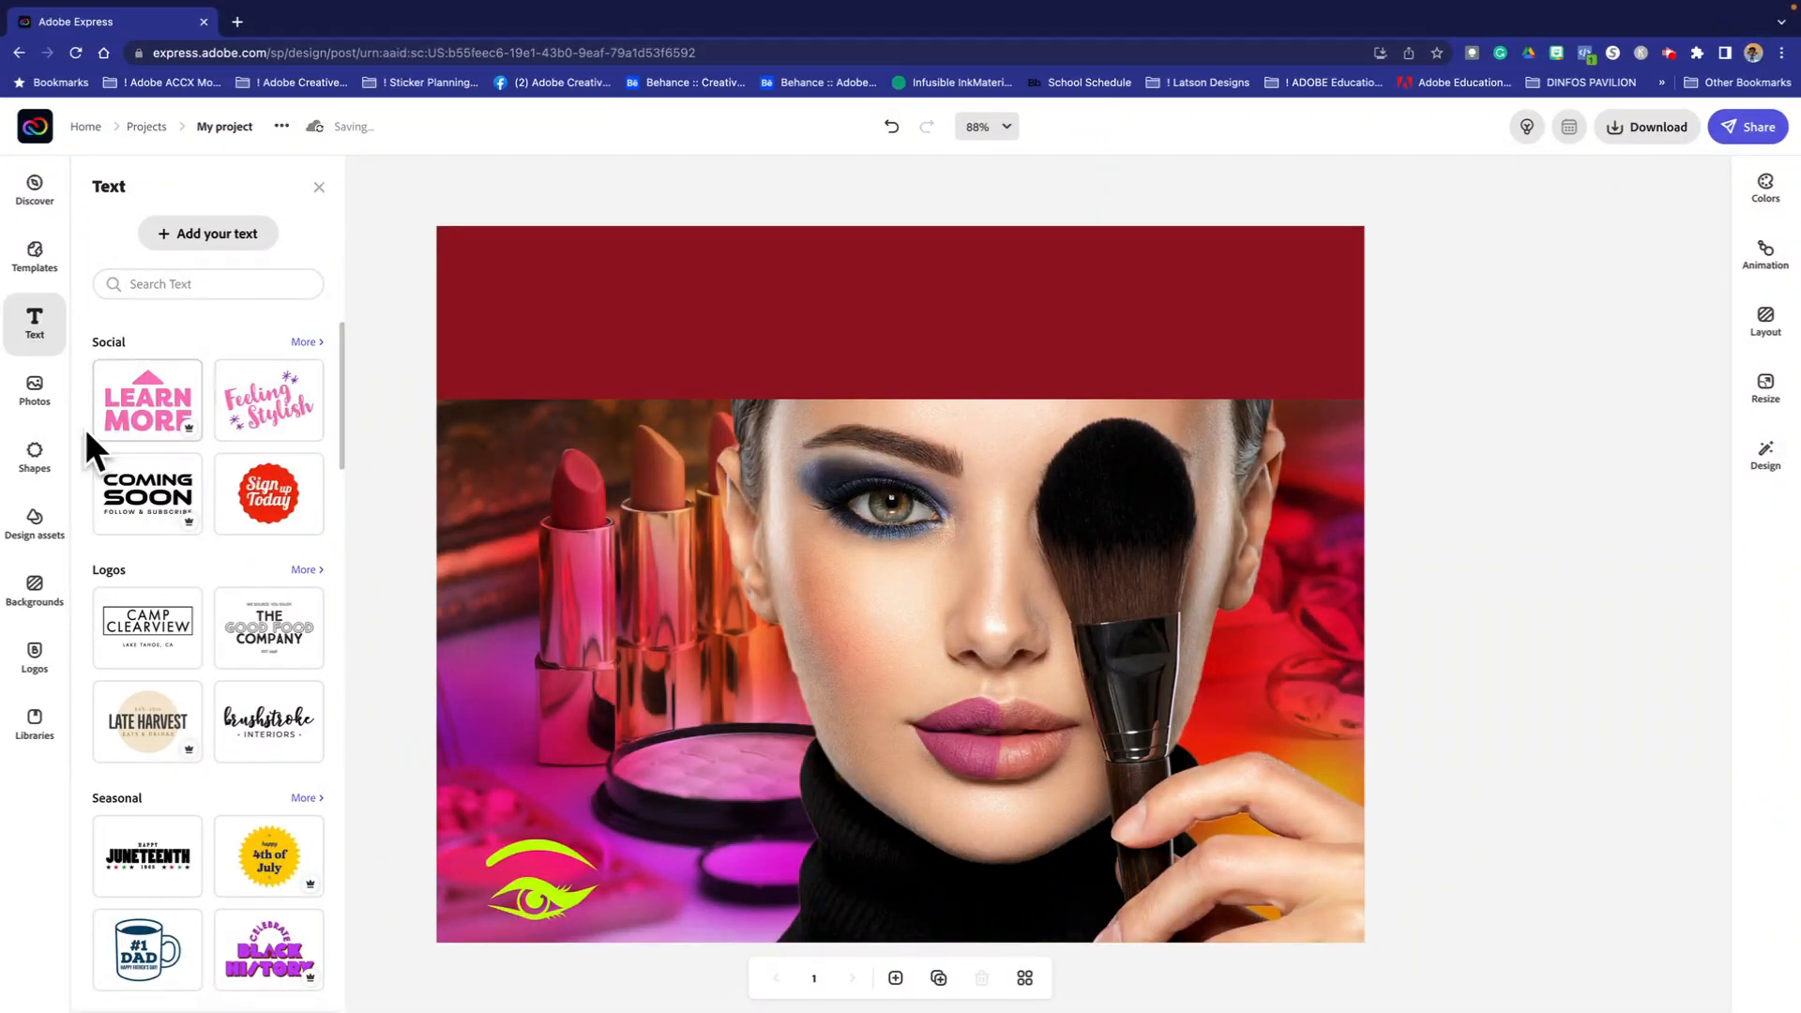
scroll(207, 560, "down", 2)
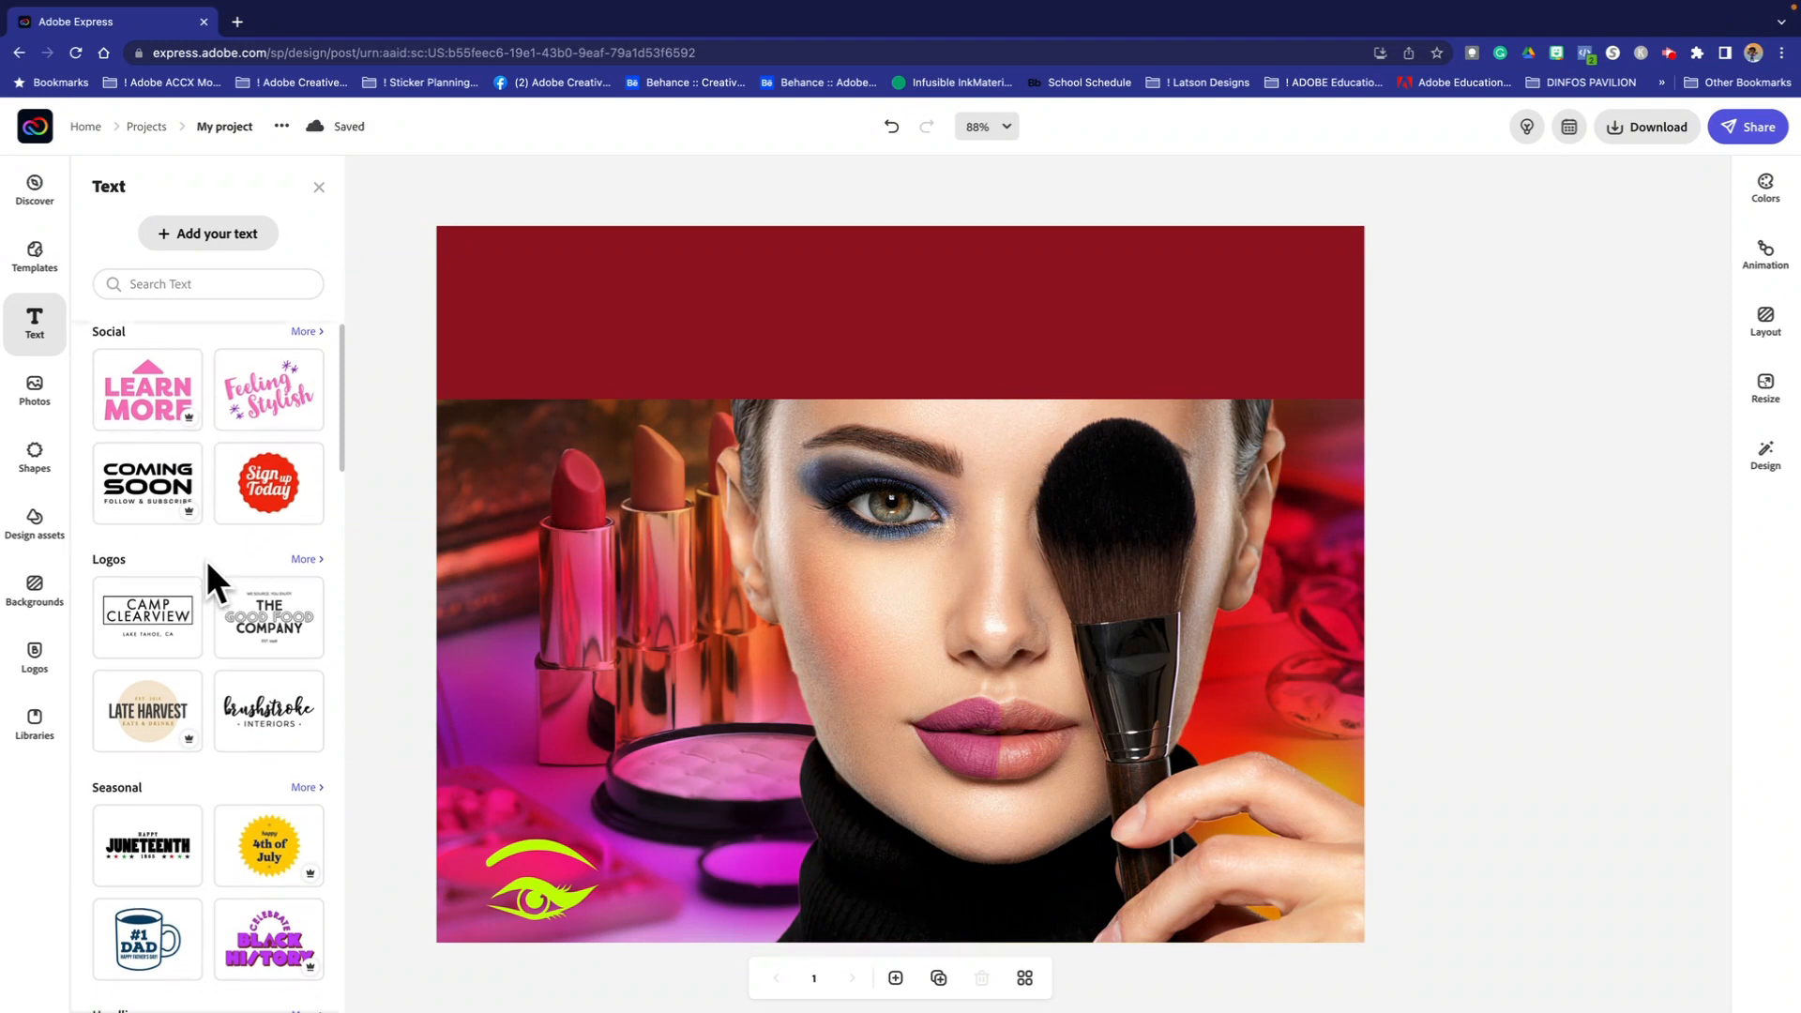
scroll(207, 560, "down", 5)
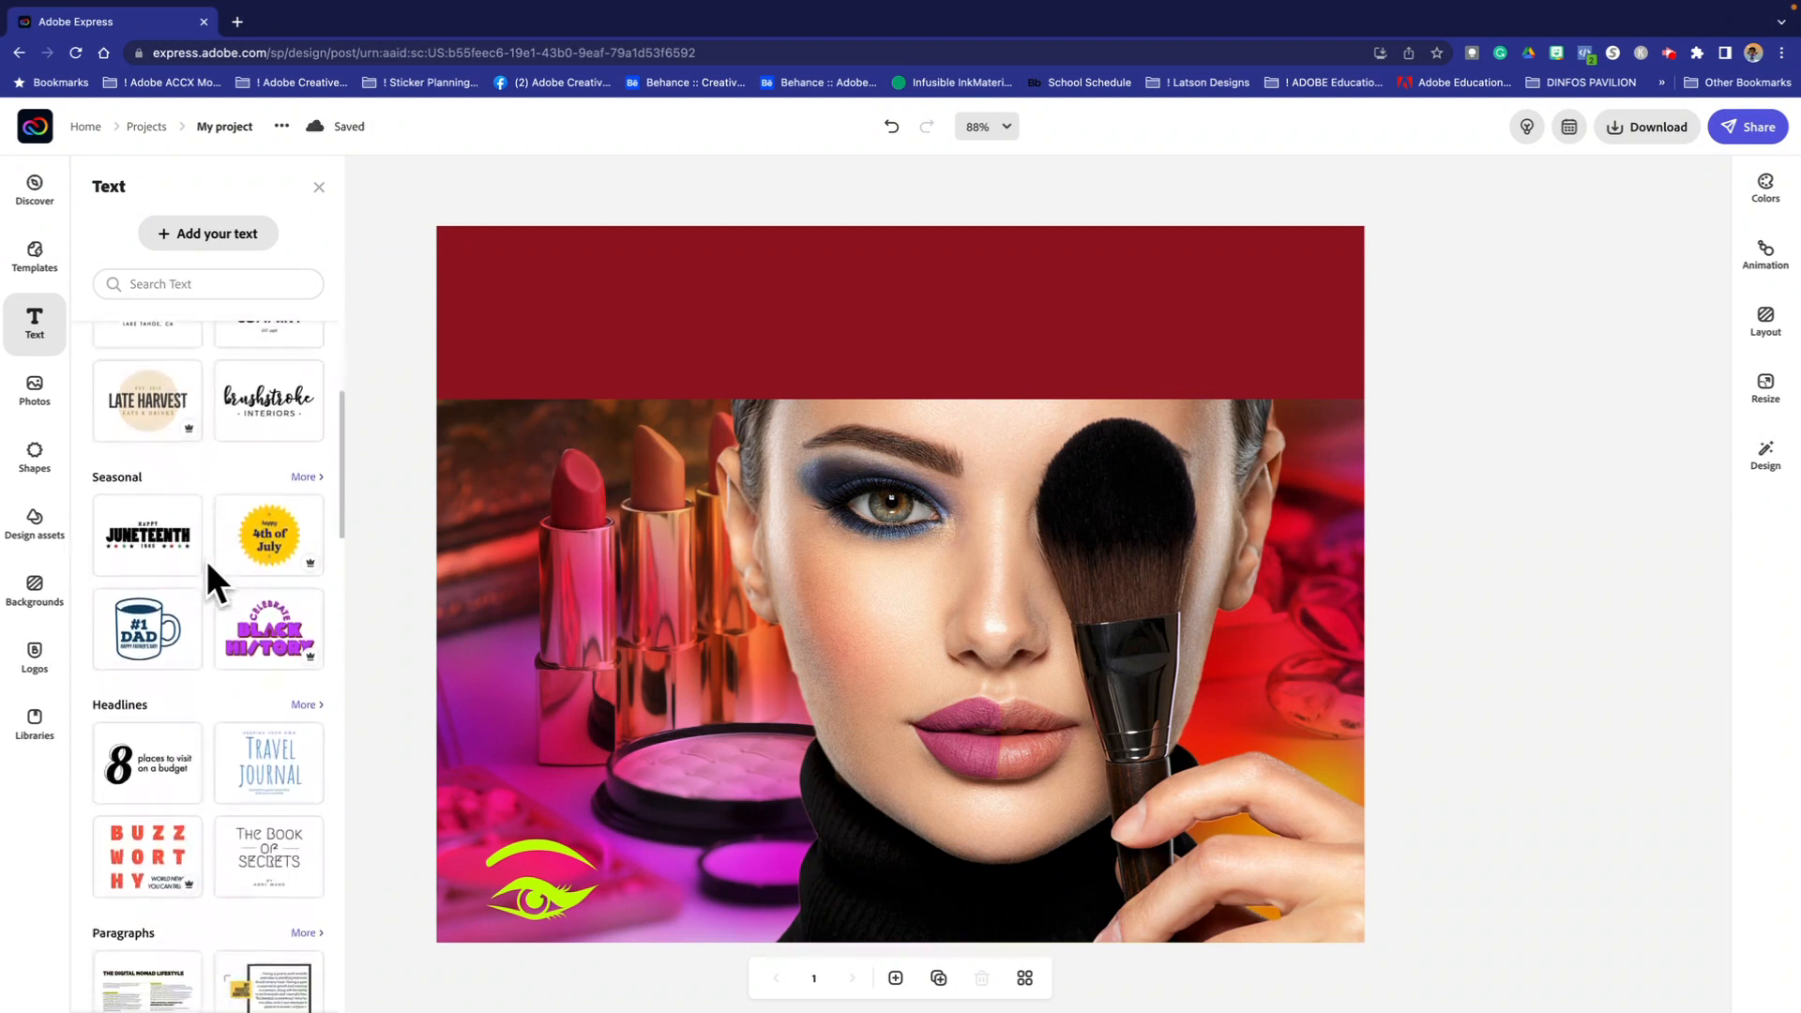
scroll(206, 560, "down", 3)
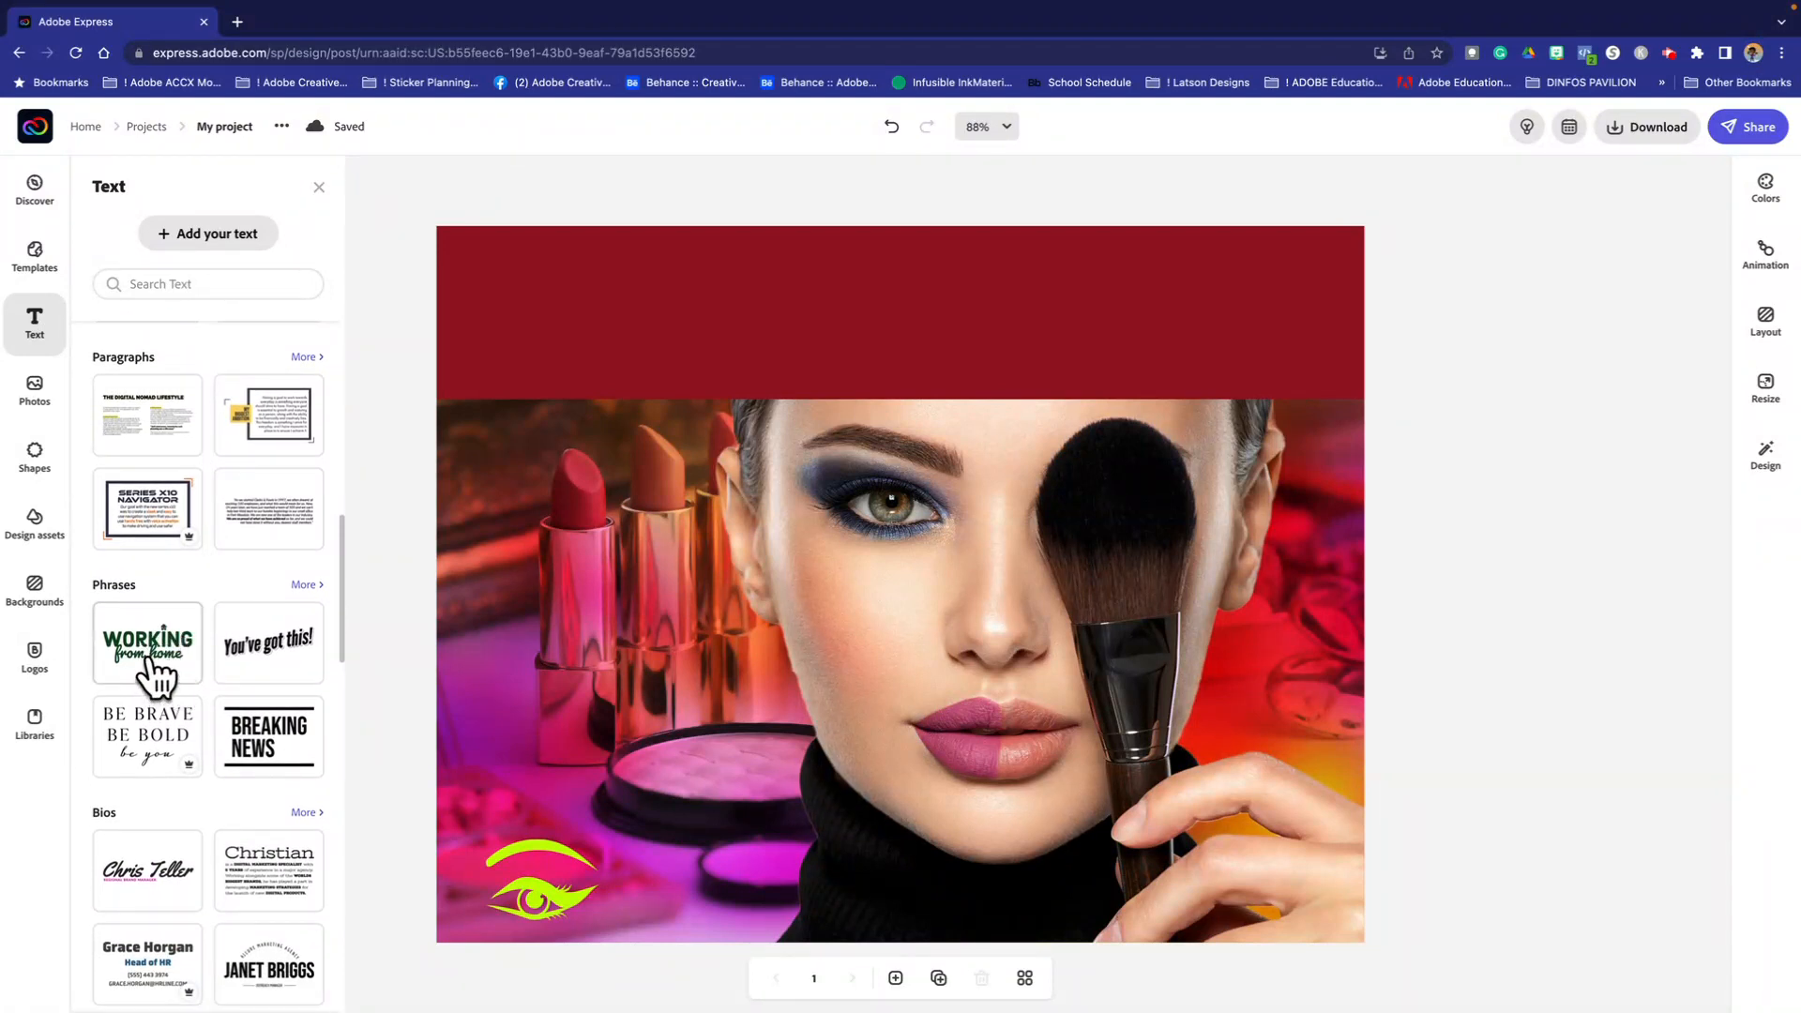
scroll(326, 538, "down", 7)
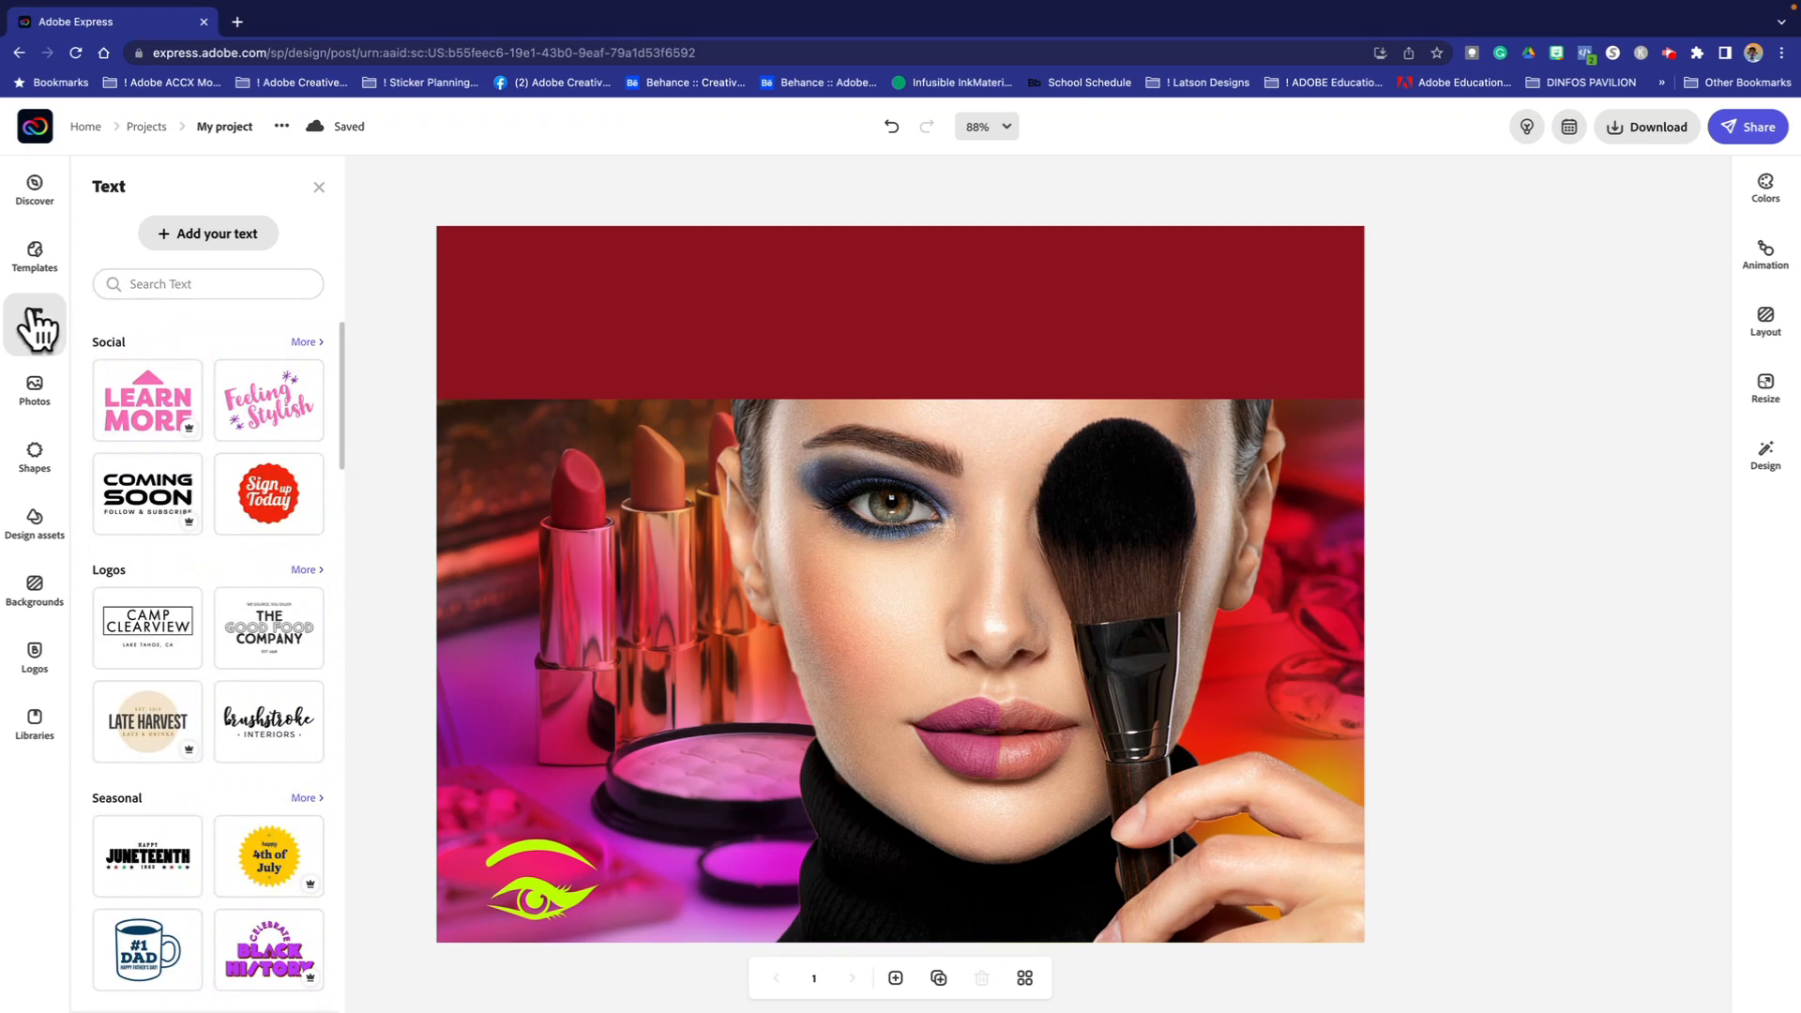
left_click(178, 236)
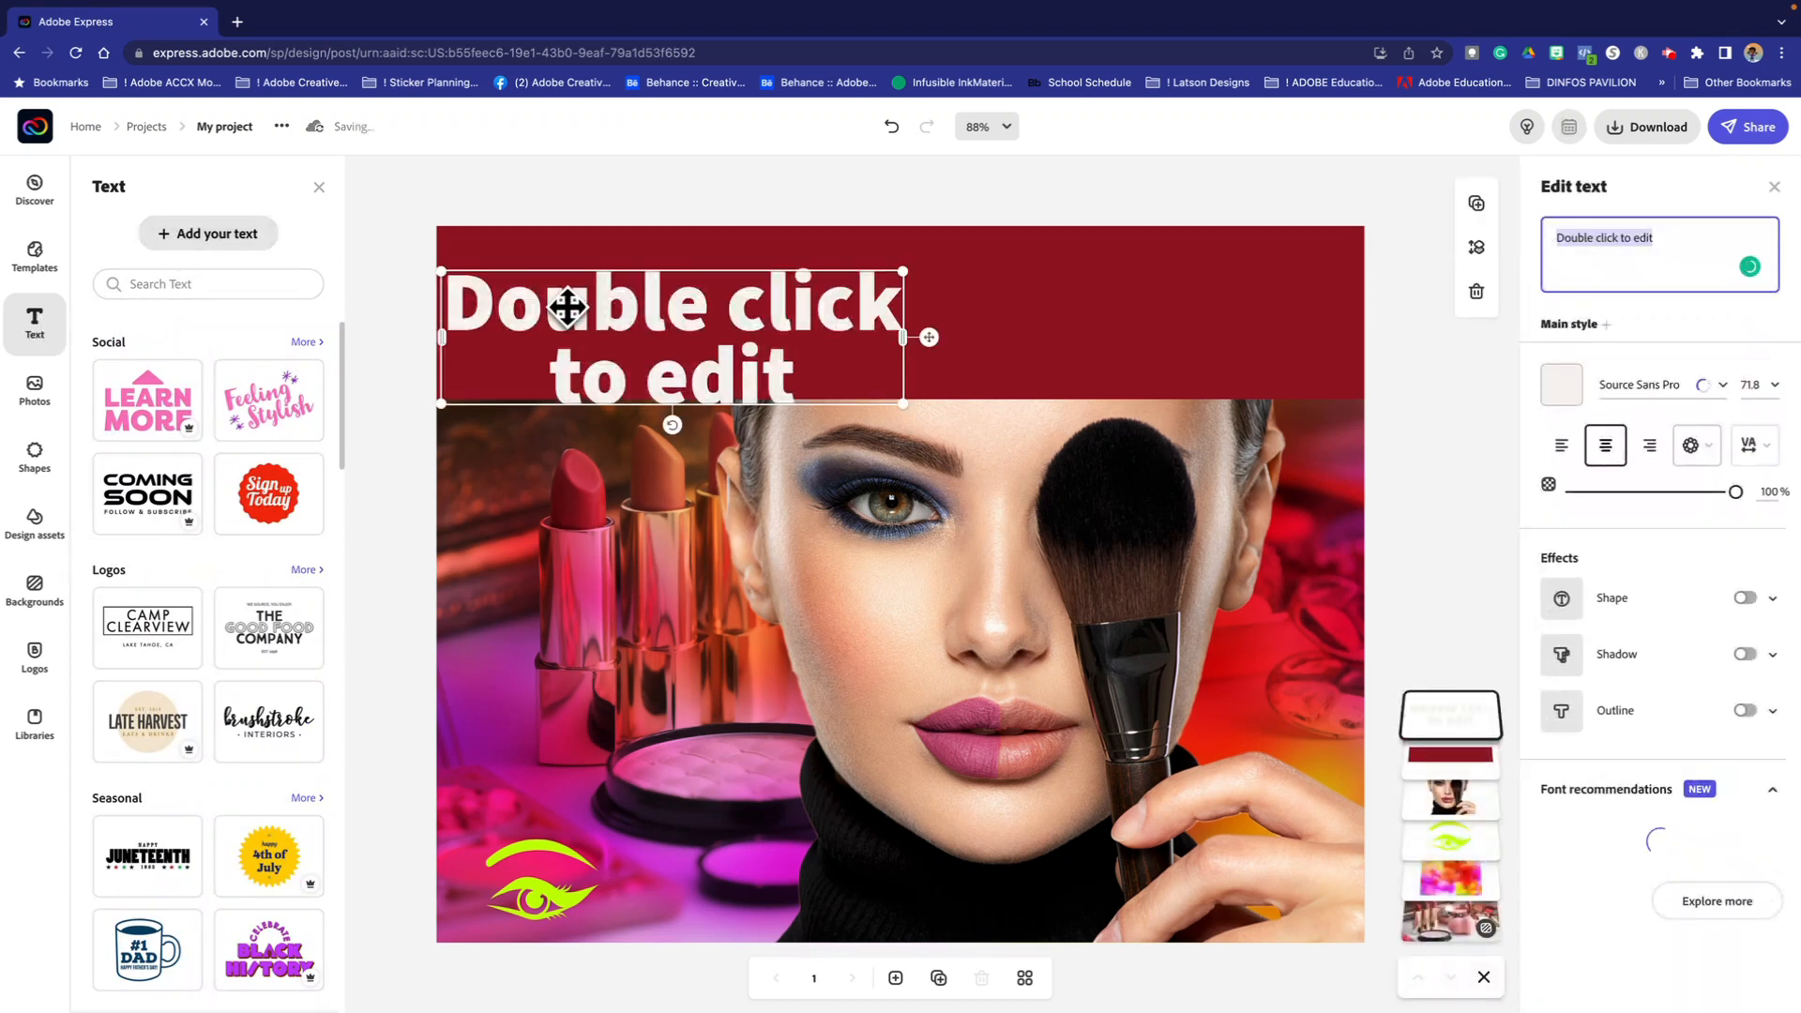
type("M")
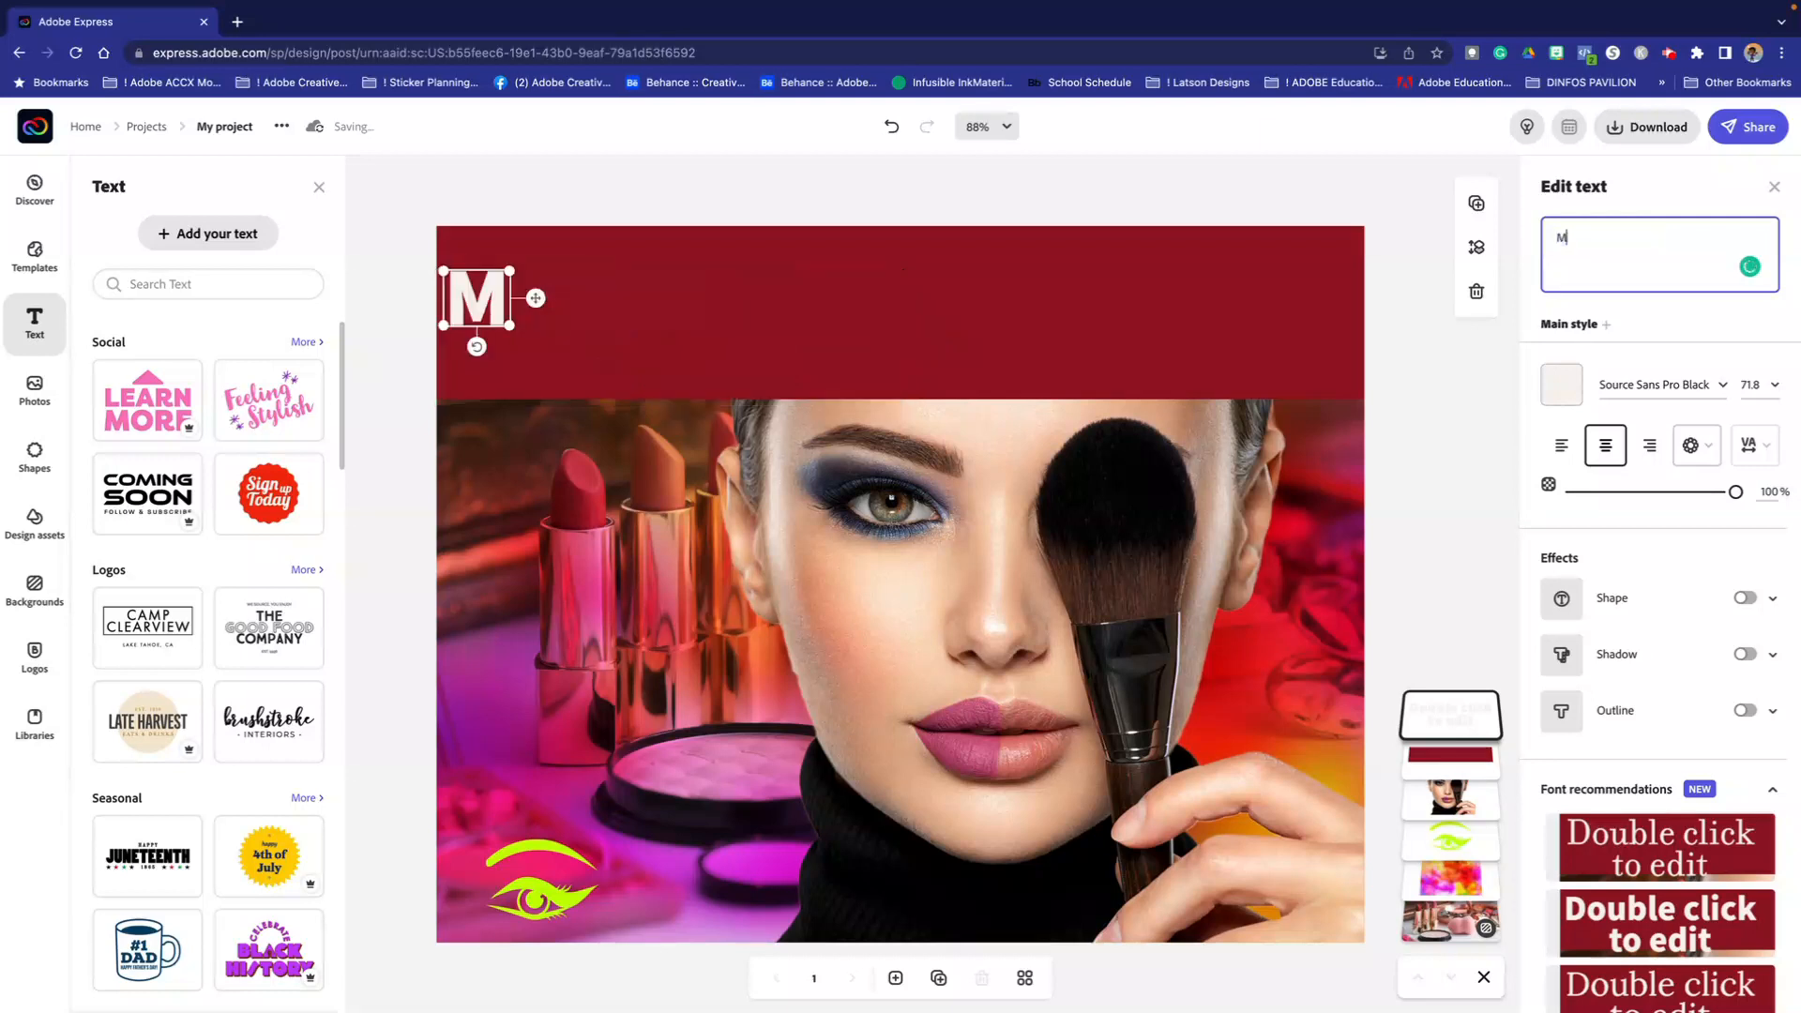
key("BackSpace")
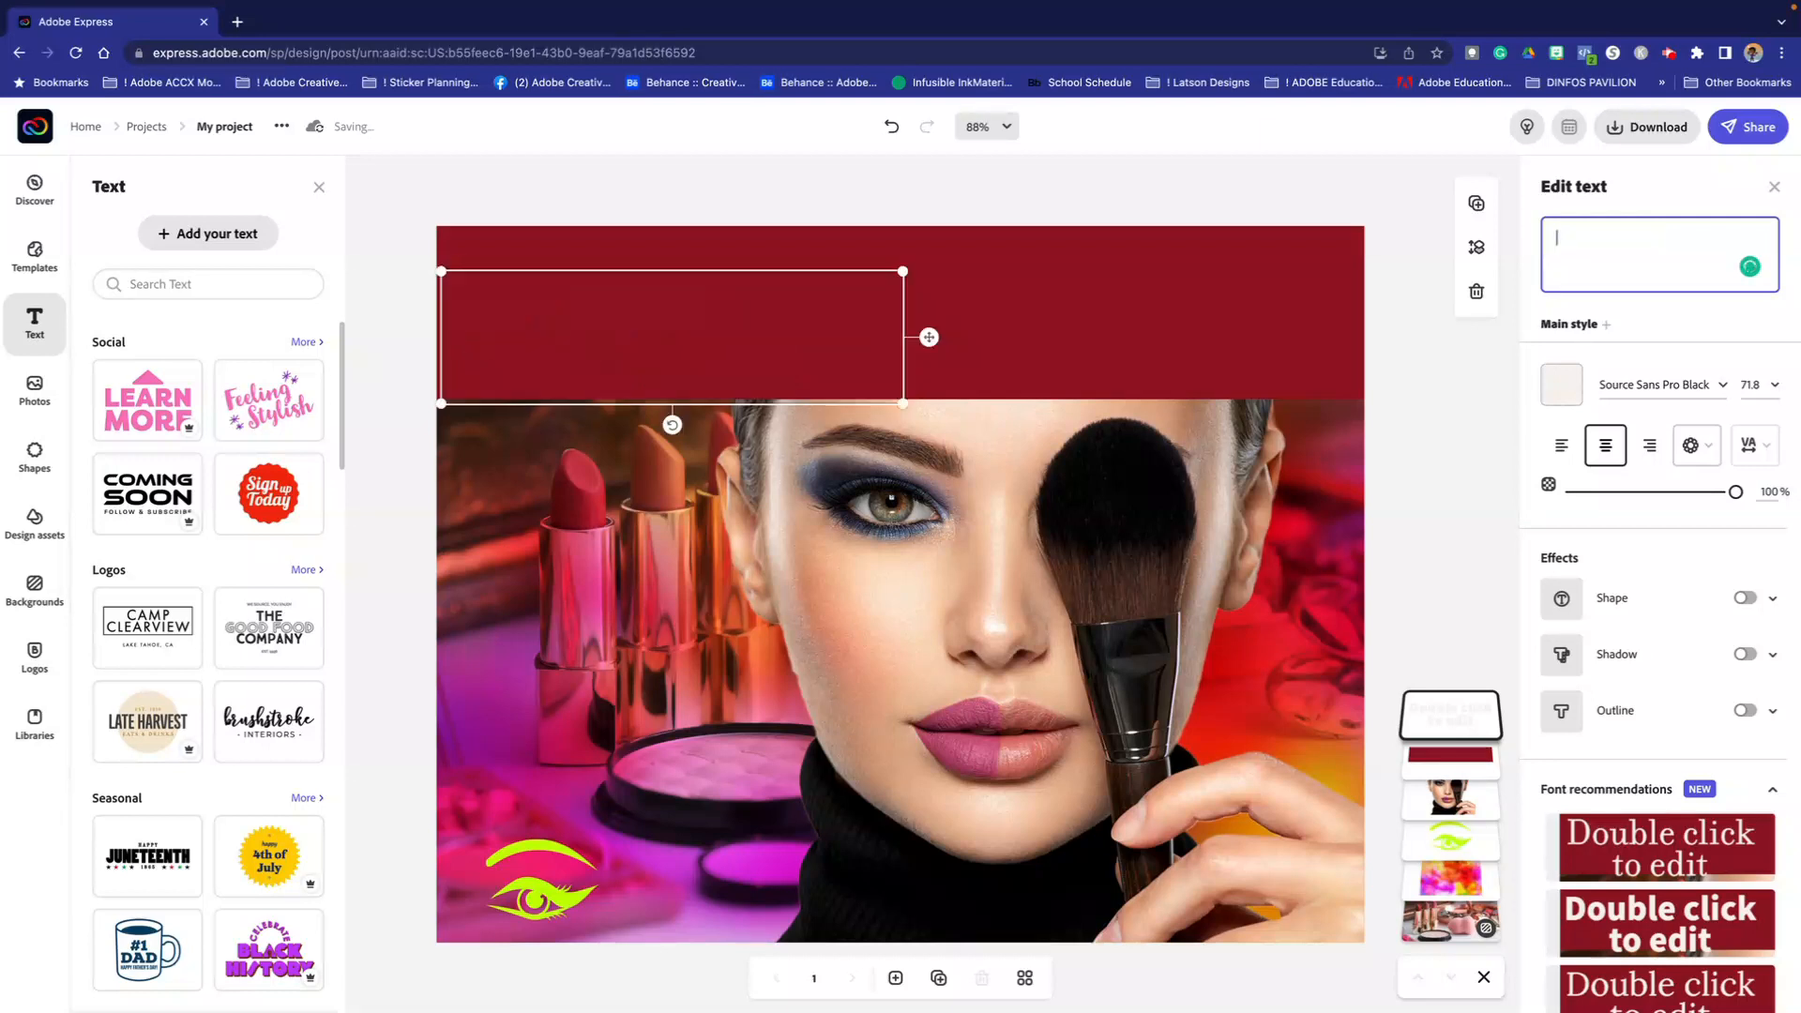
type("How to ")
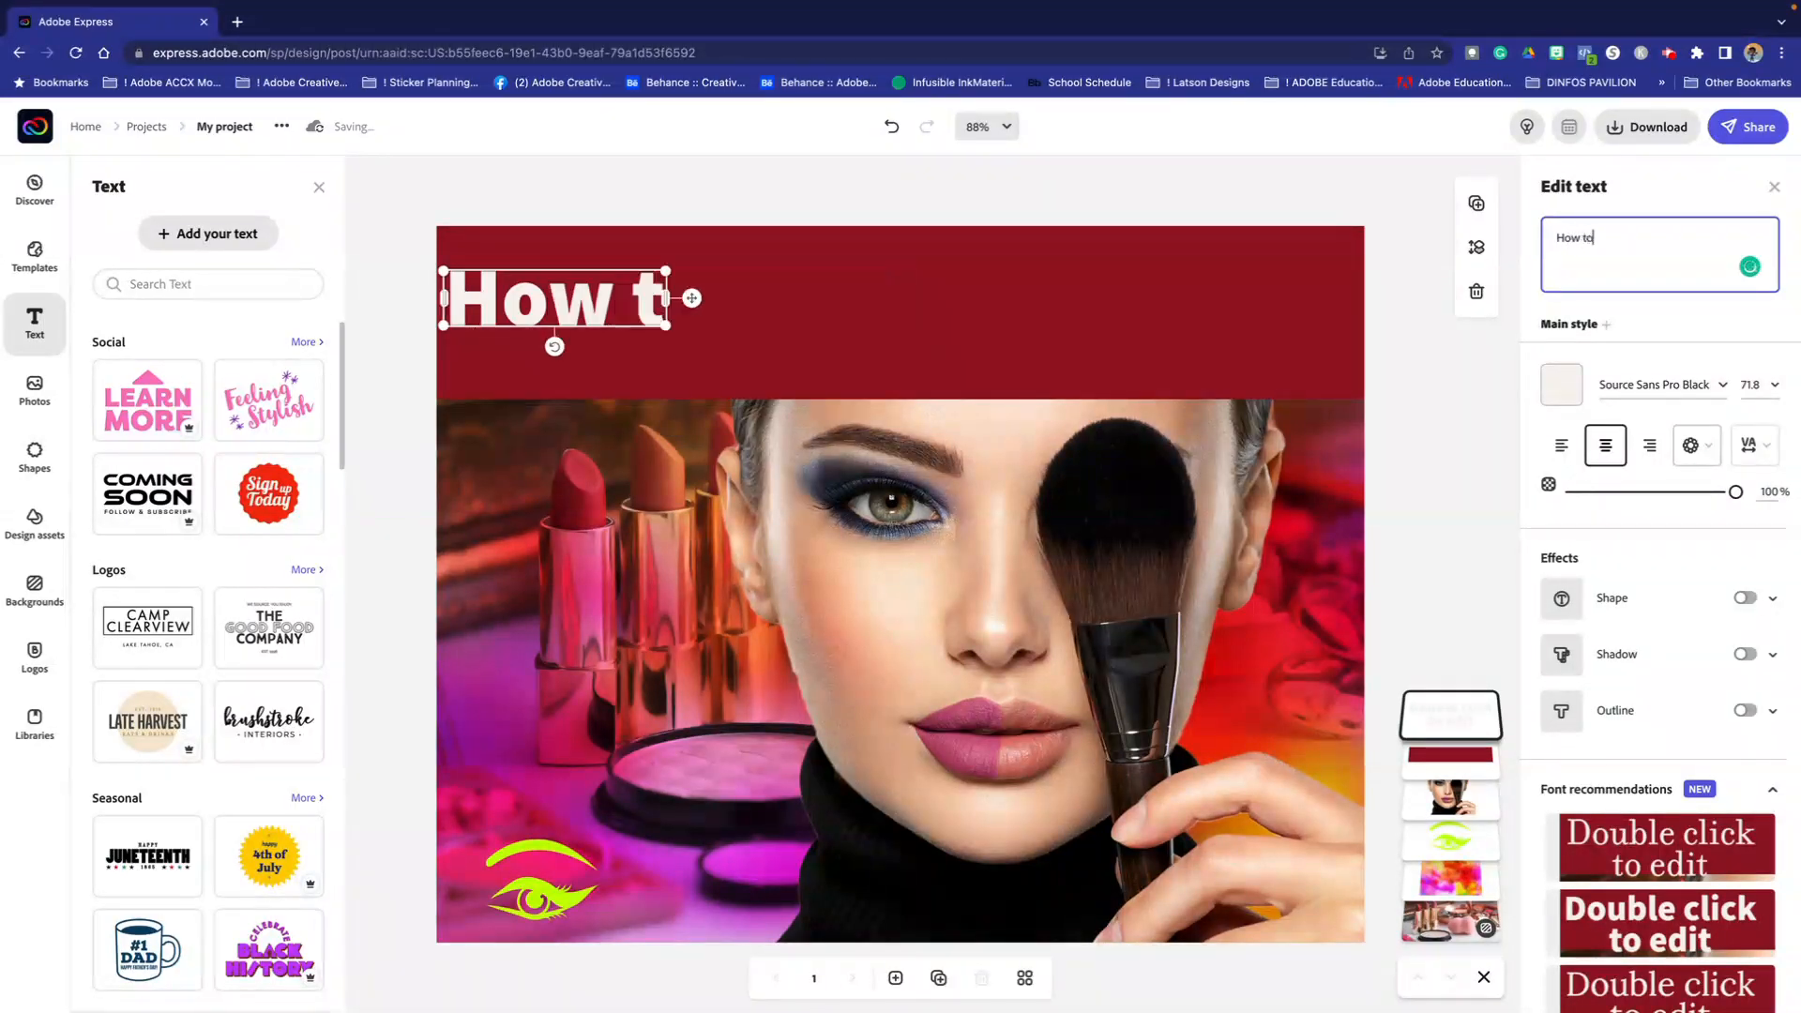
type("apply")
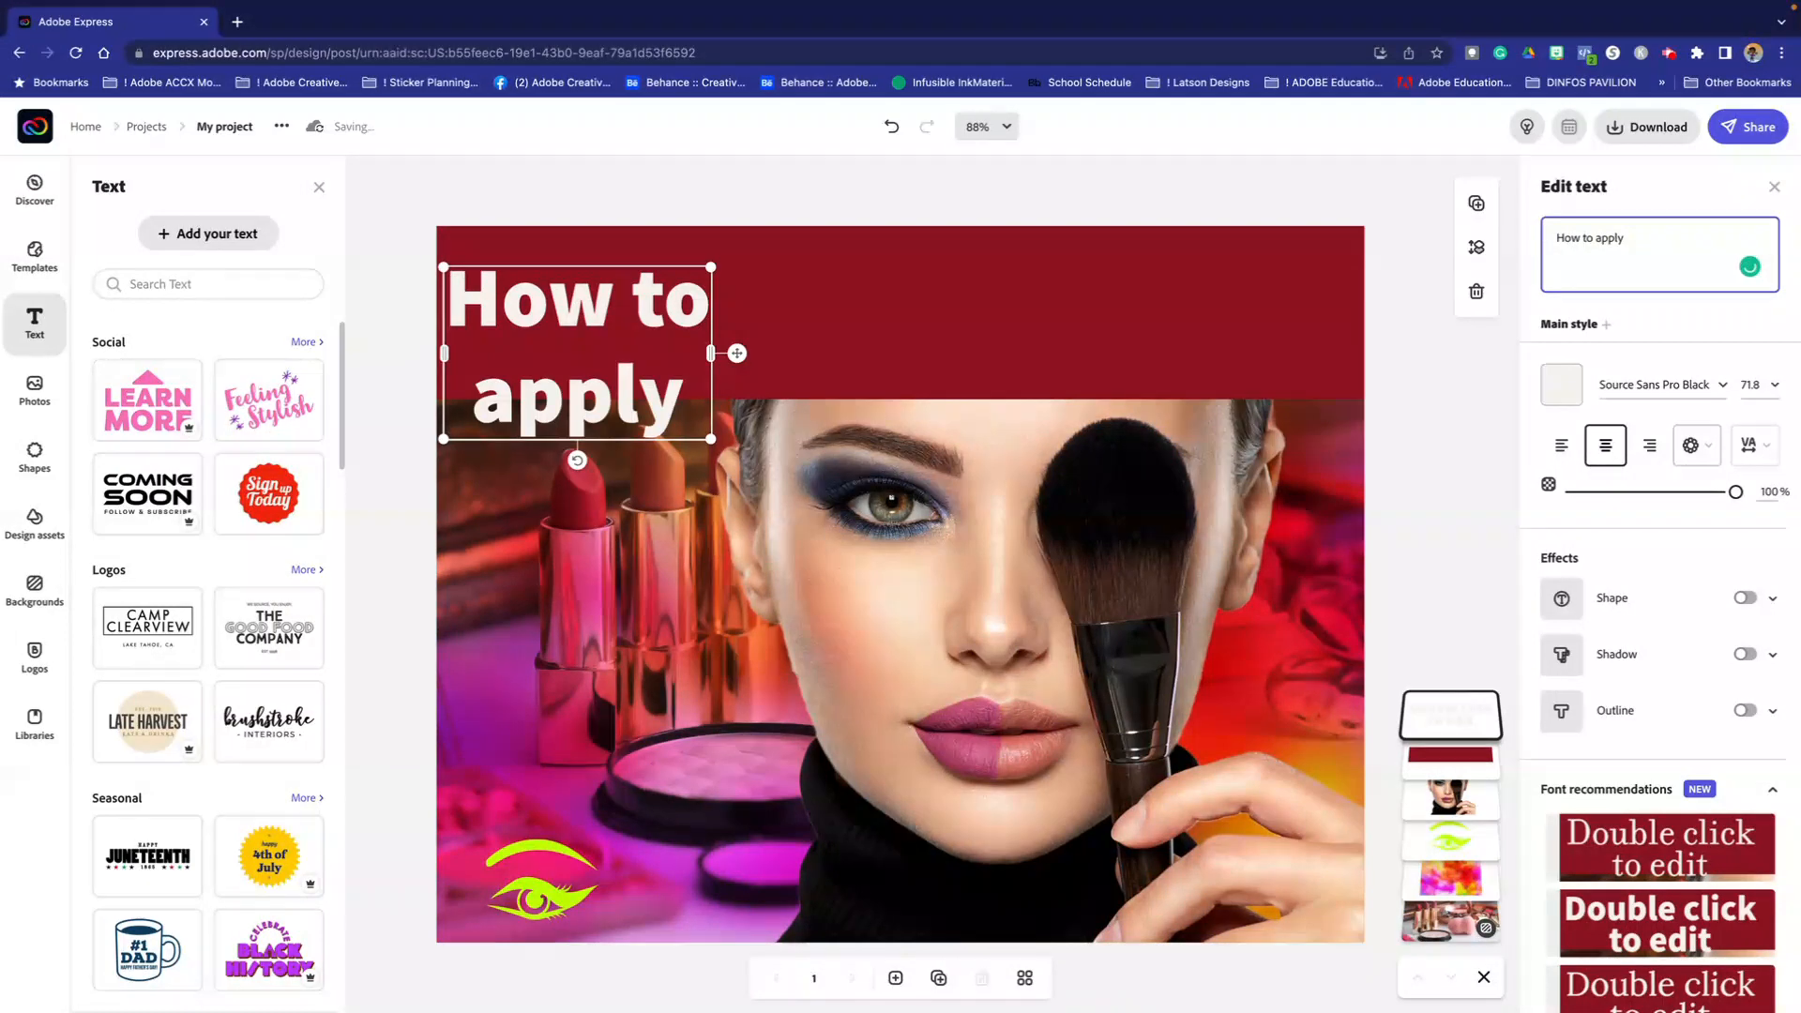
type(" makeup")
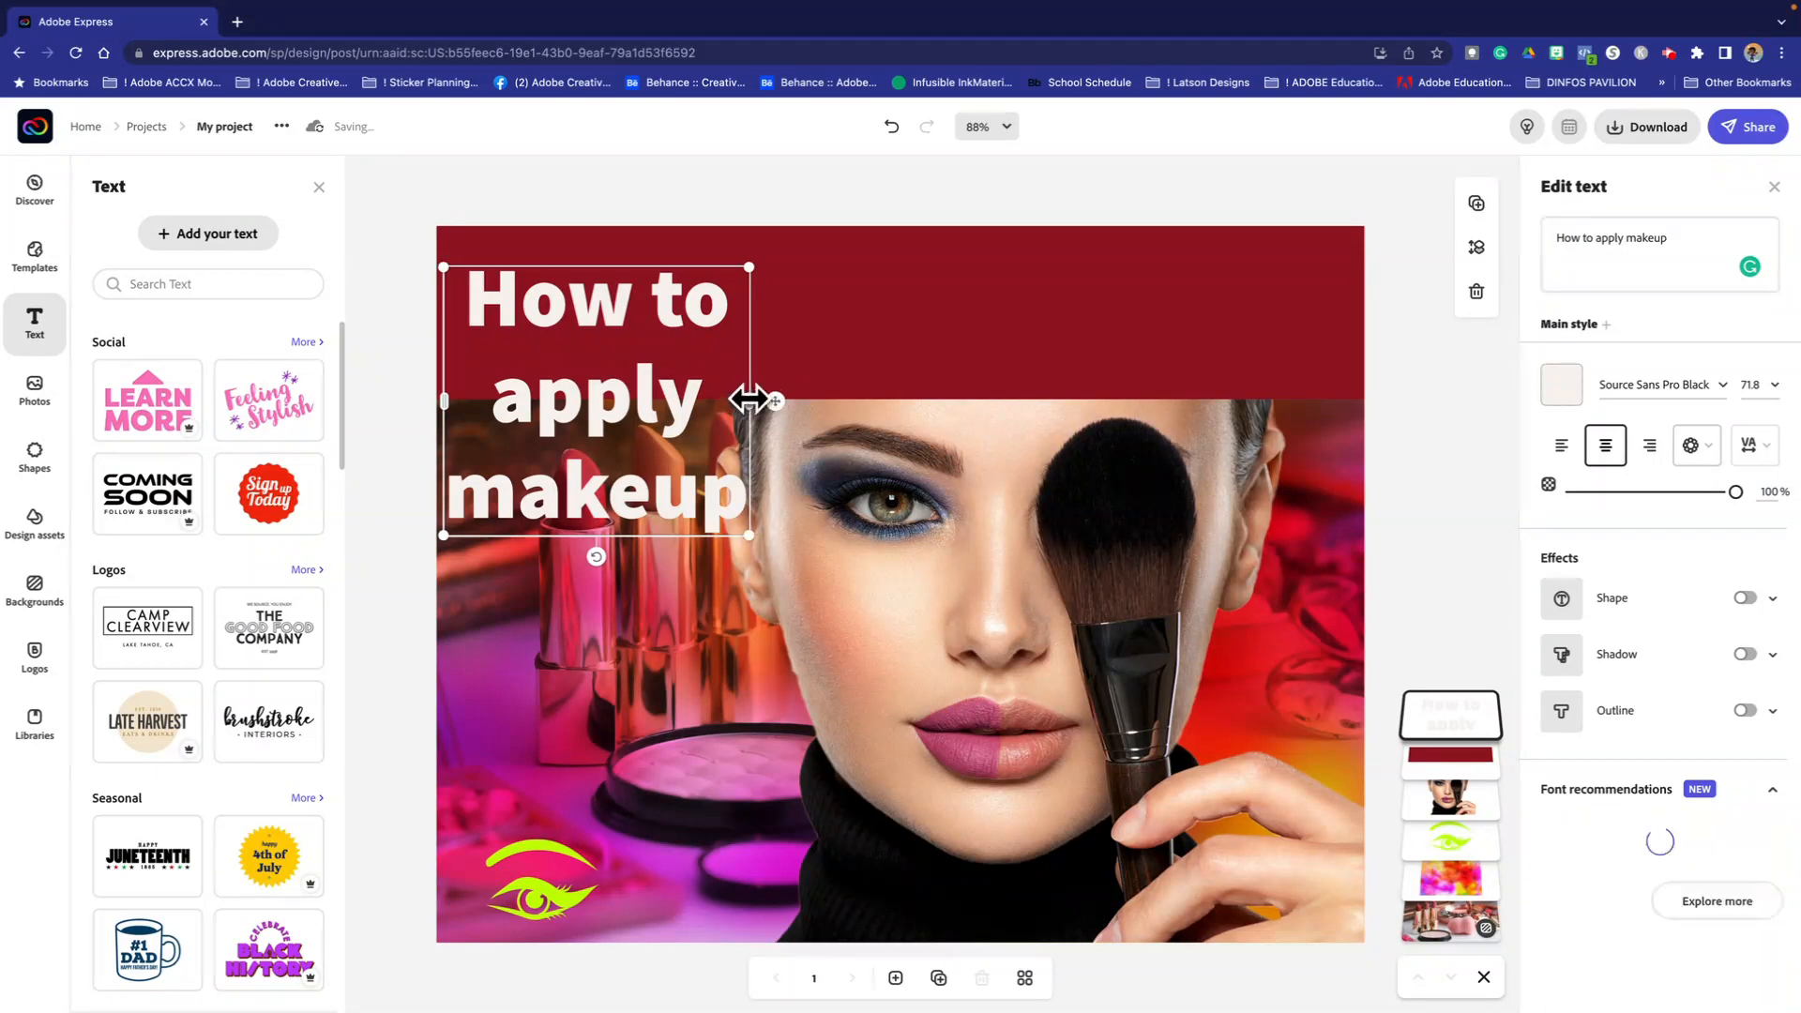
Step: Widen the headline's text box so it fits on one line and center it in the red banner
left_click_drag(752, 399, 1308, 312)
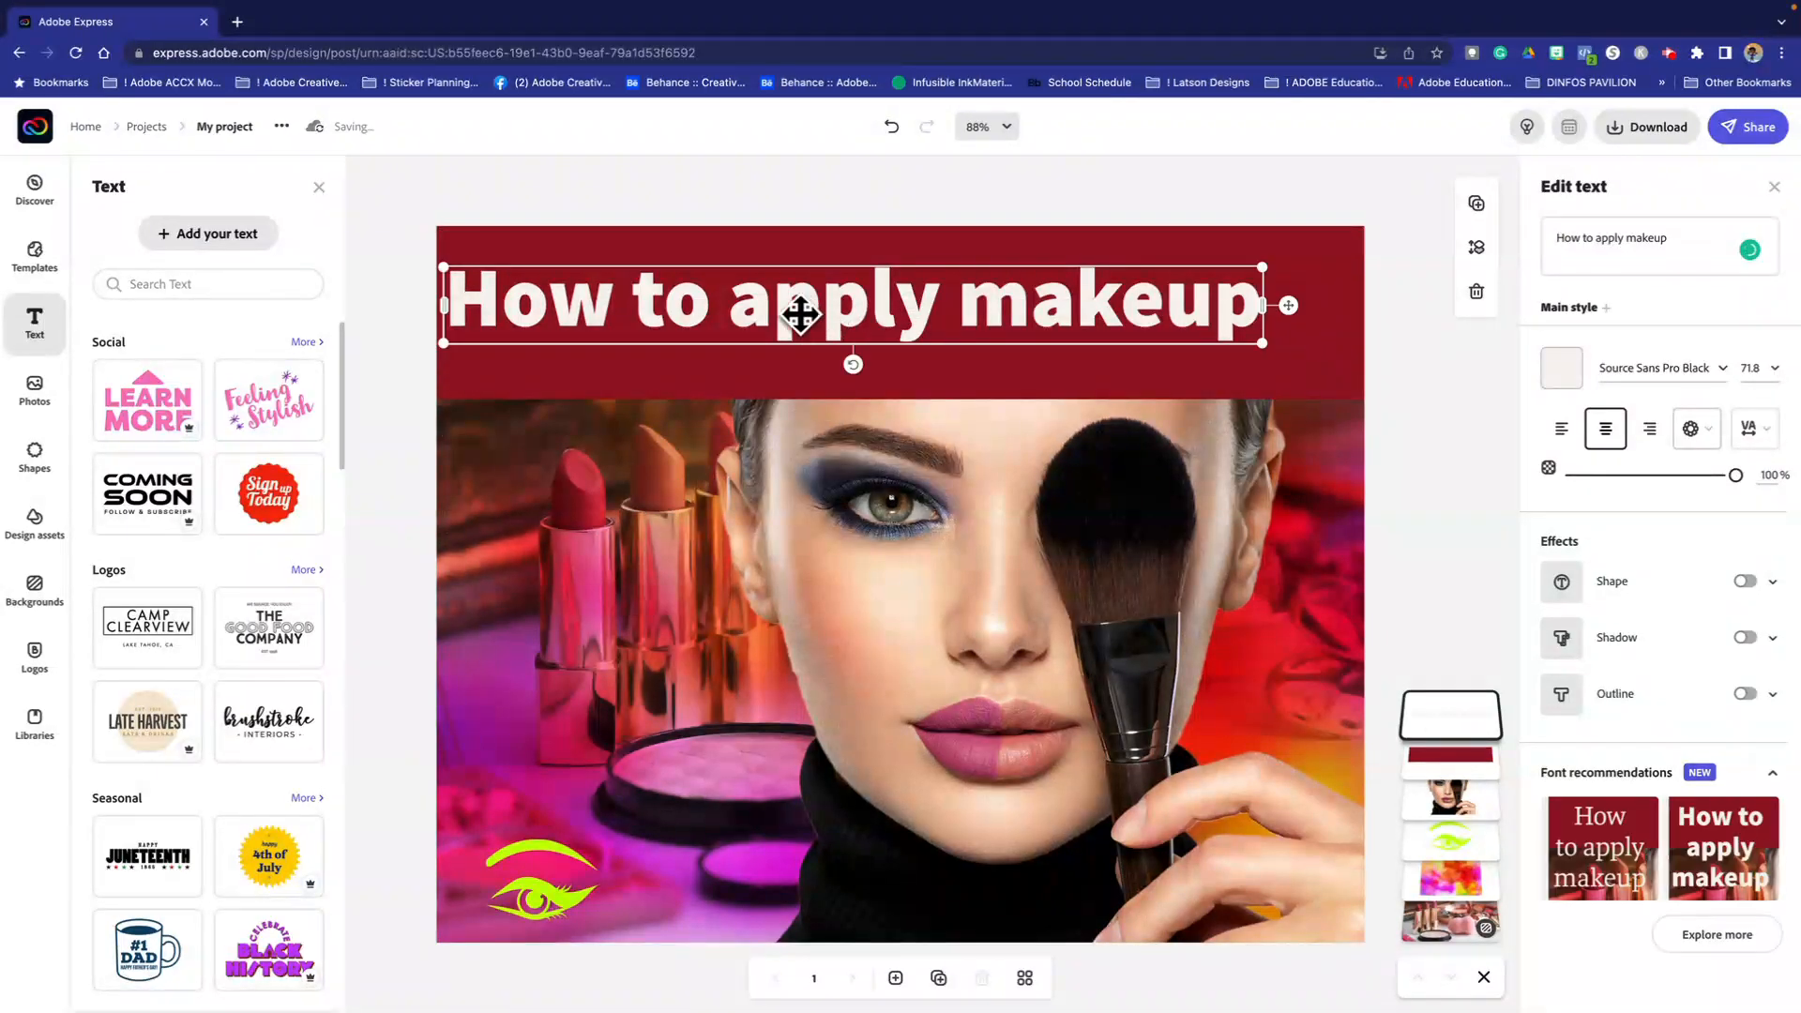
mouse_move(824, 330)
left_mouse_down()
mouse_move(835, 339)
mouse_move(831, 323)
left_mouse_up()
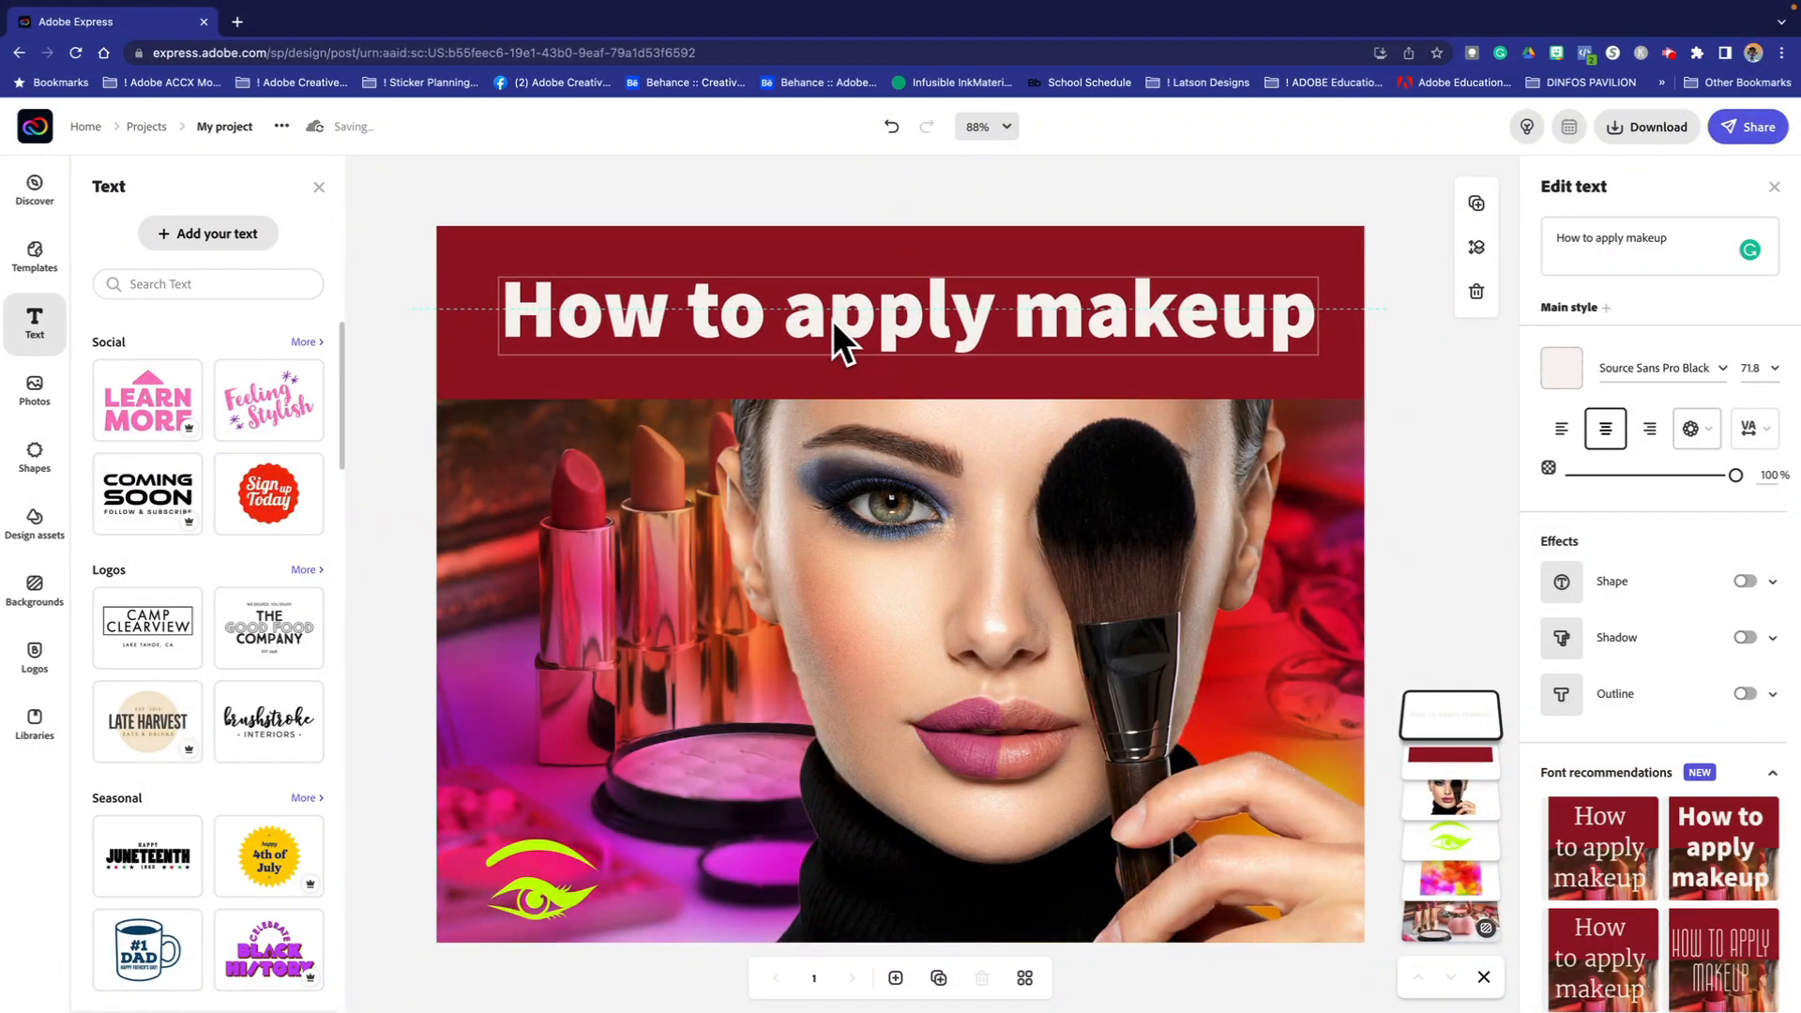
left_click_drag(833, 319, 833, 319)
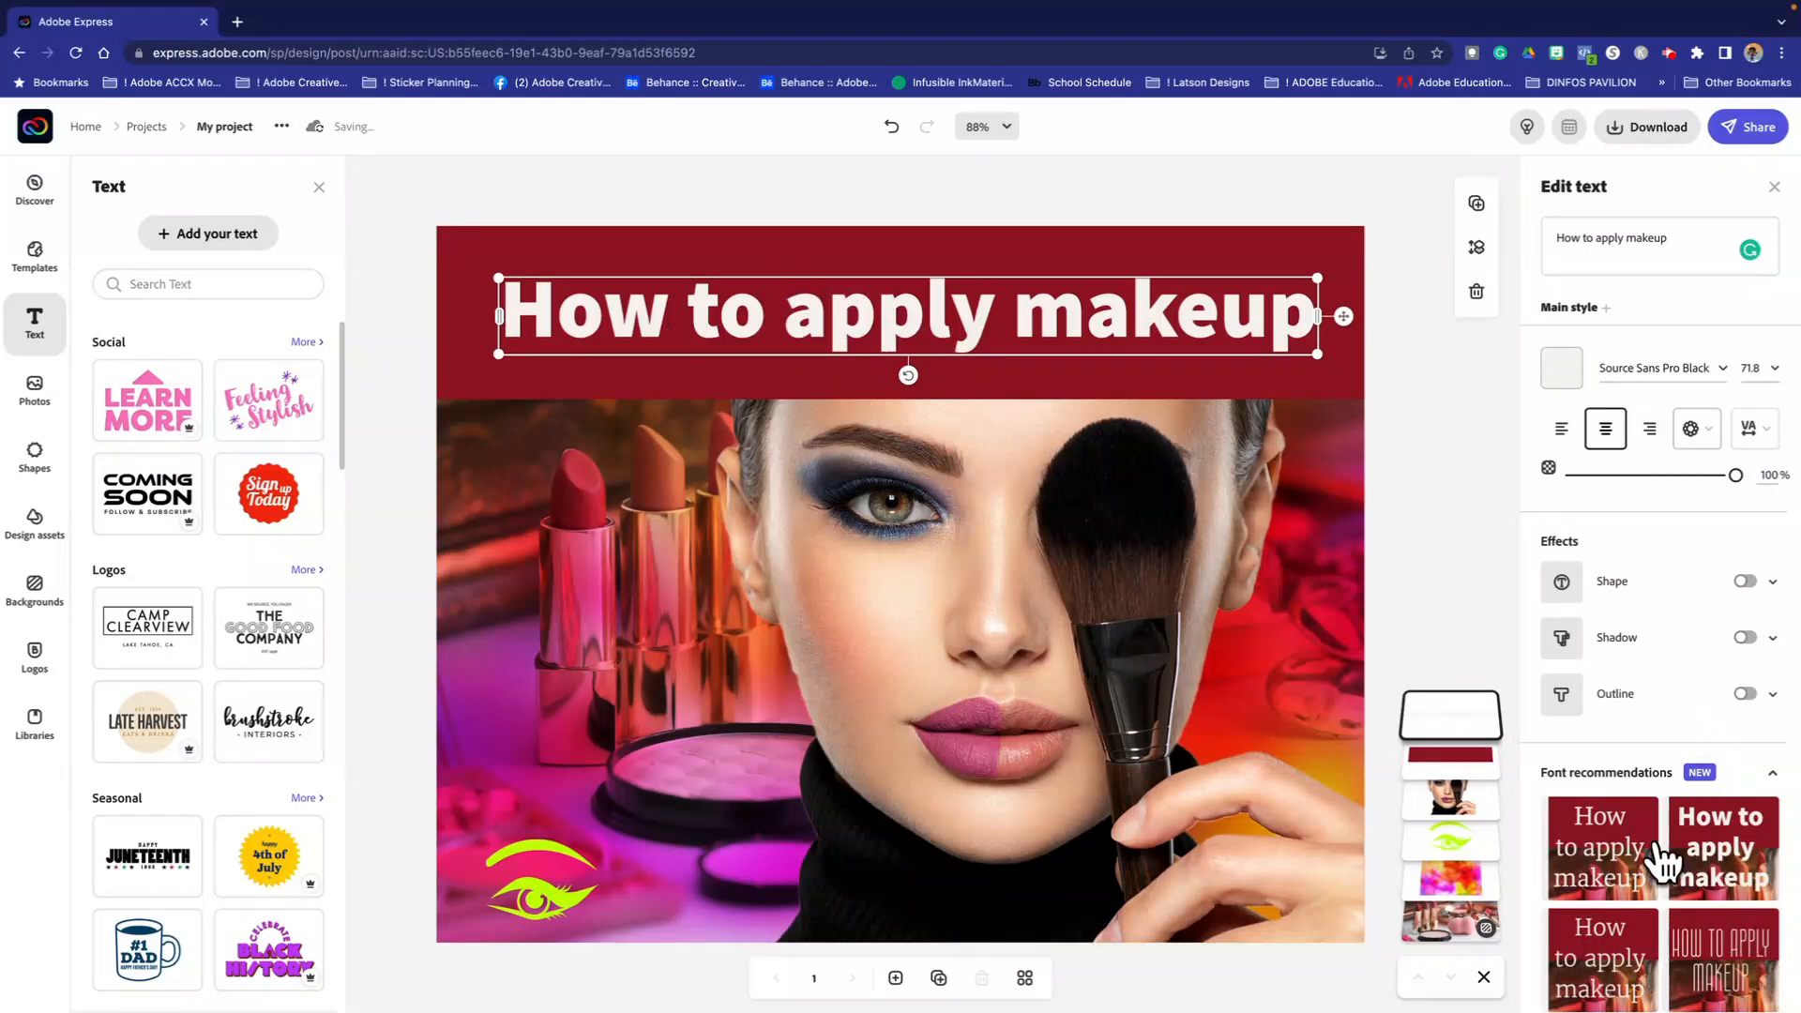
Step: Apply the recommended Westgate Thin font to the headline and deselect it
scroll(1726, 836, "down", 1)
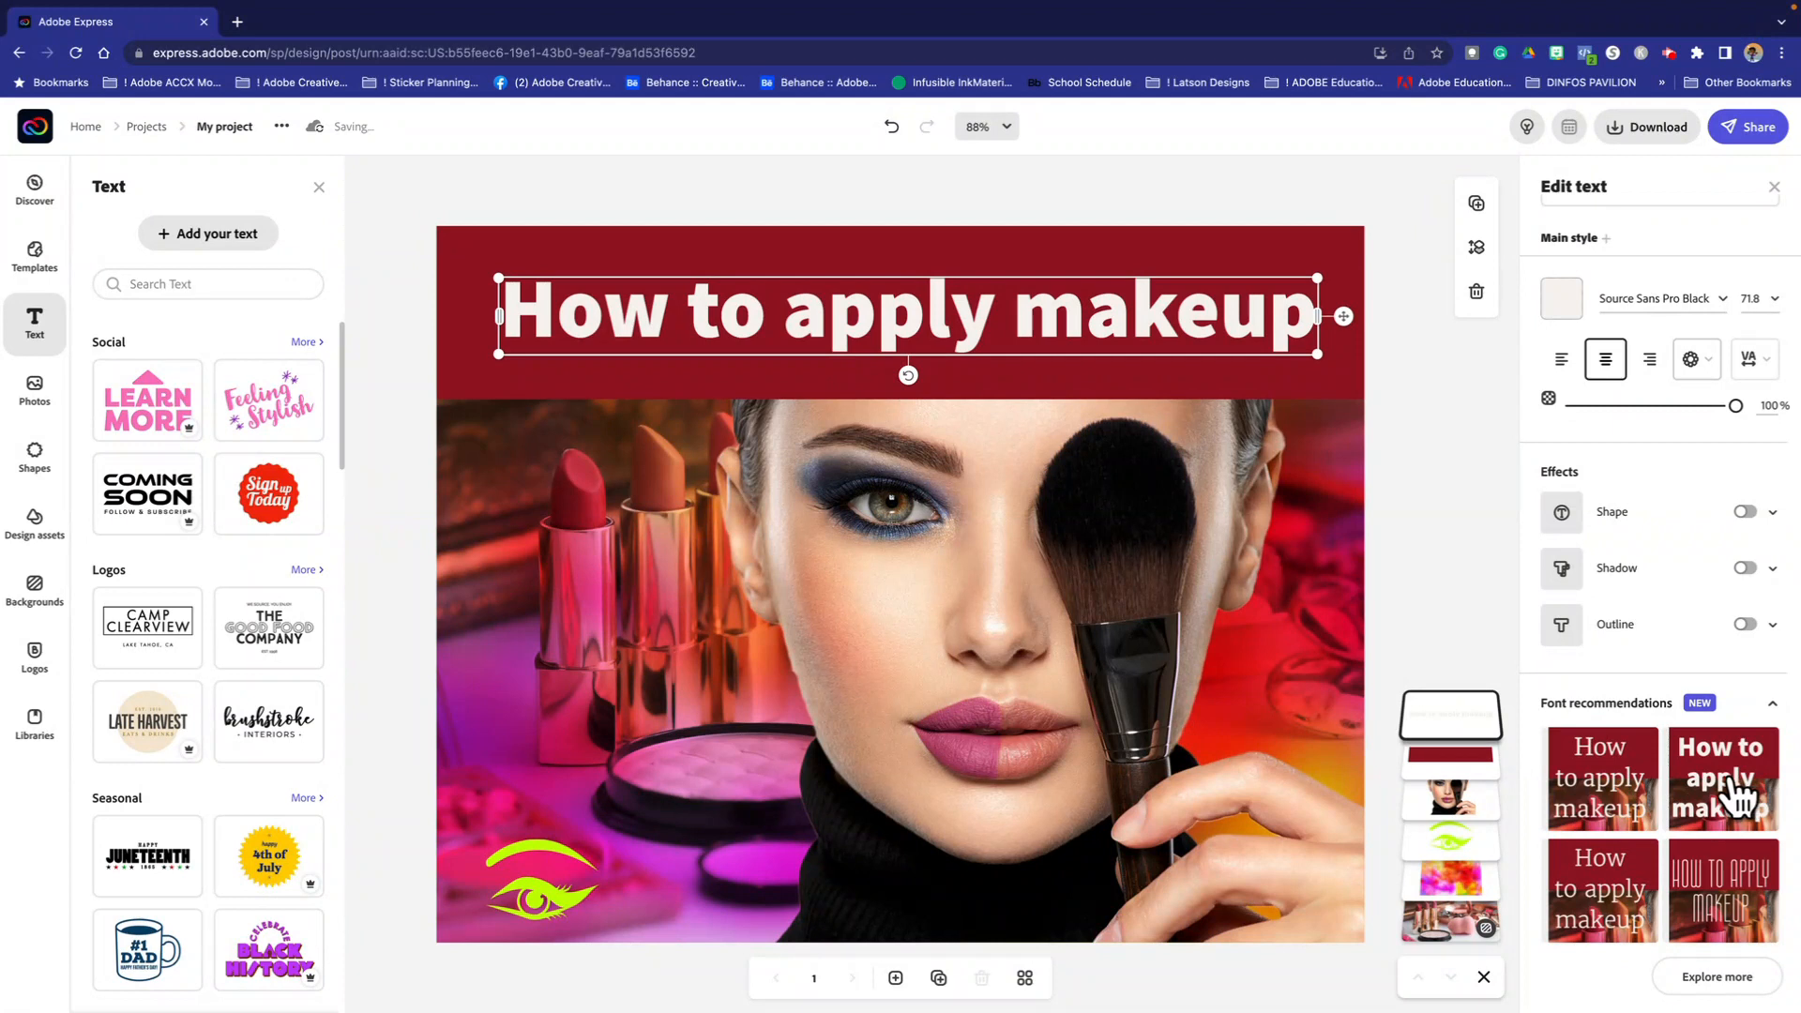
left_click(1716, 905)
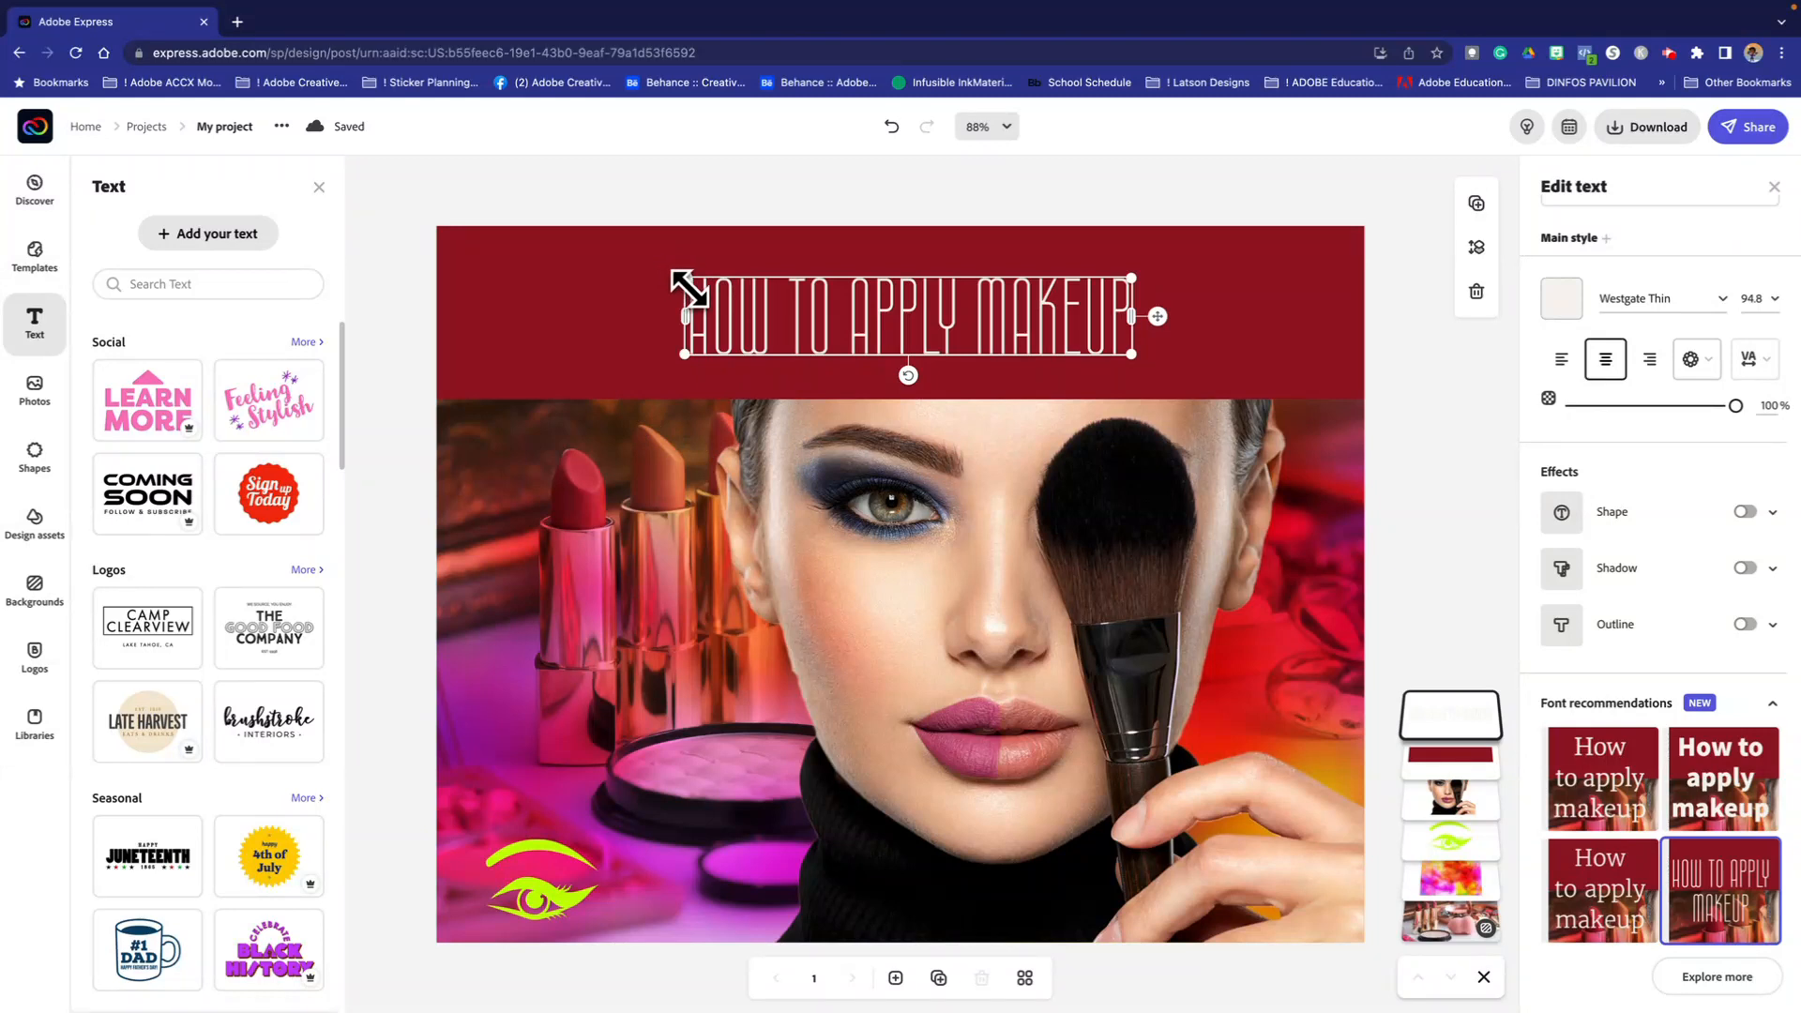
left_click(630, 188)
left_click(879, 333)
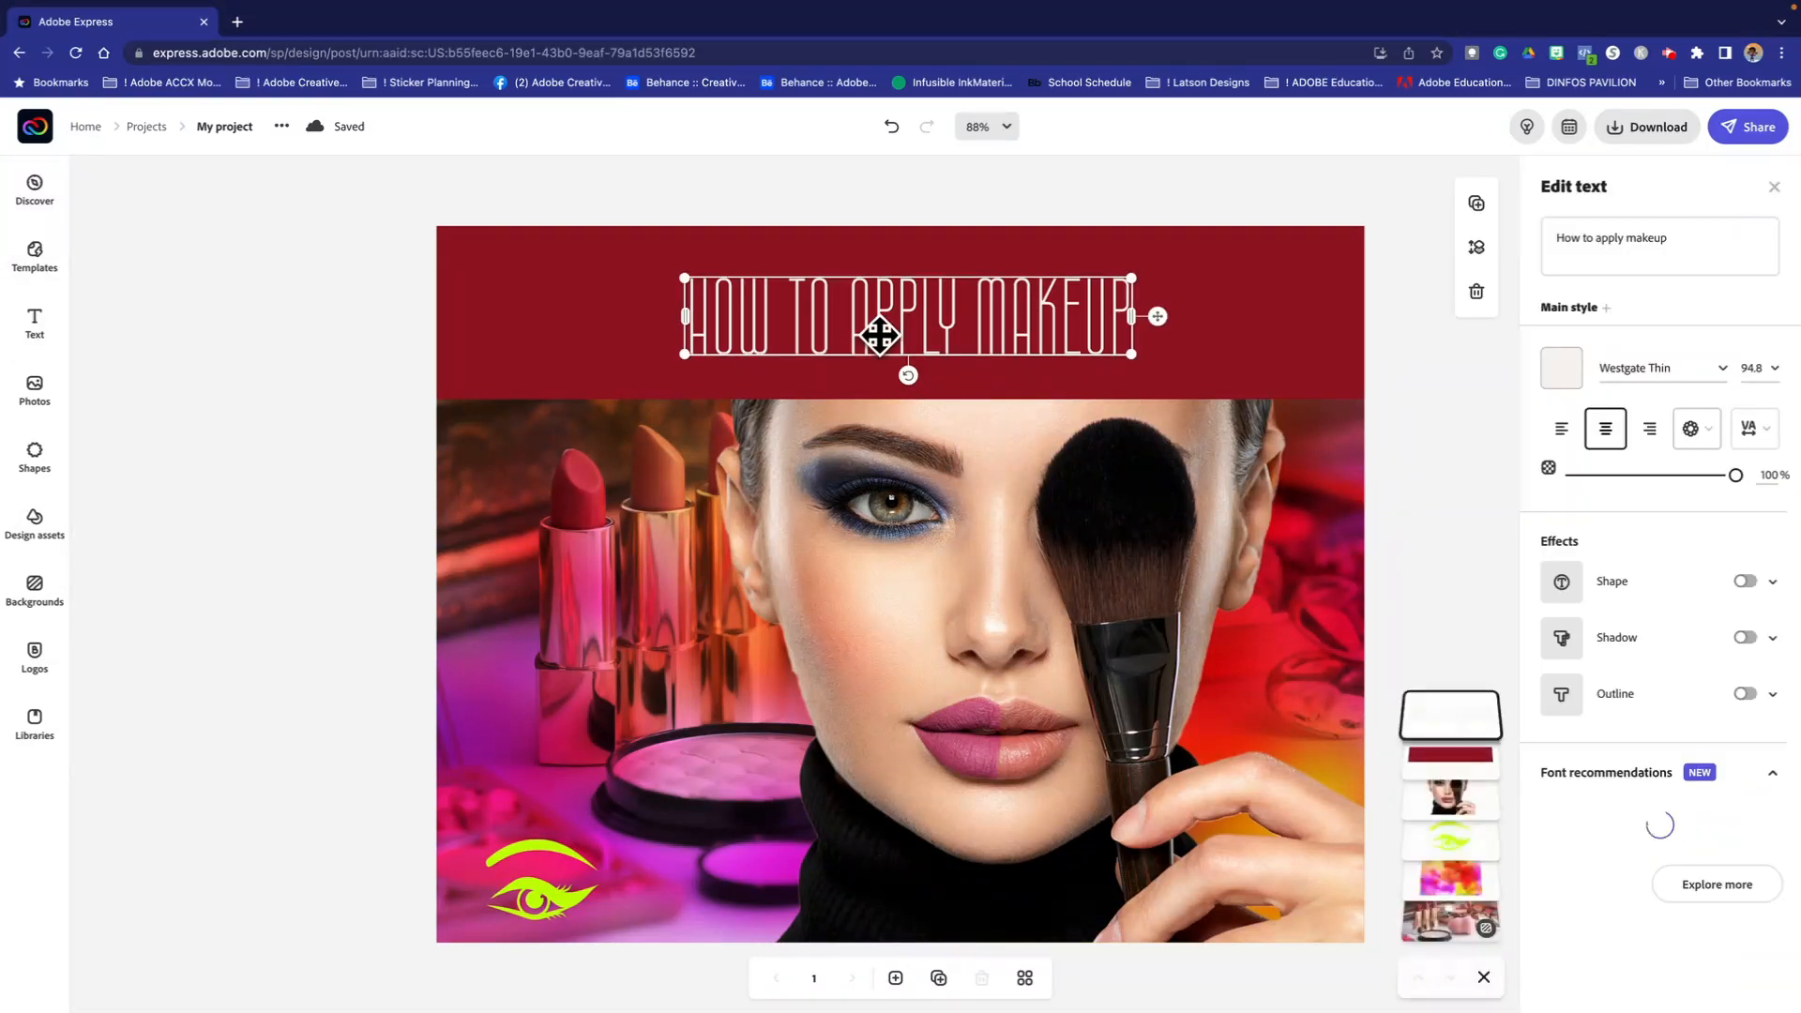
left_click(277, 278)
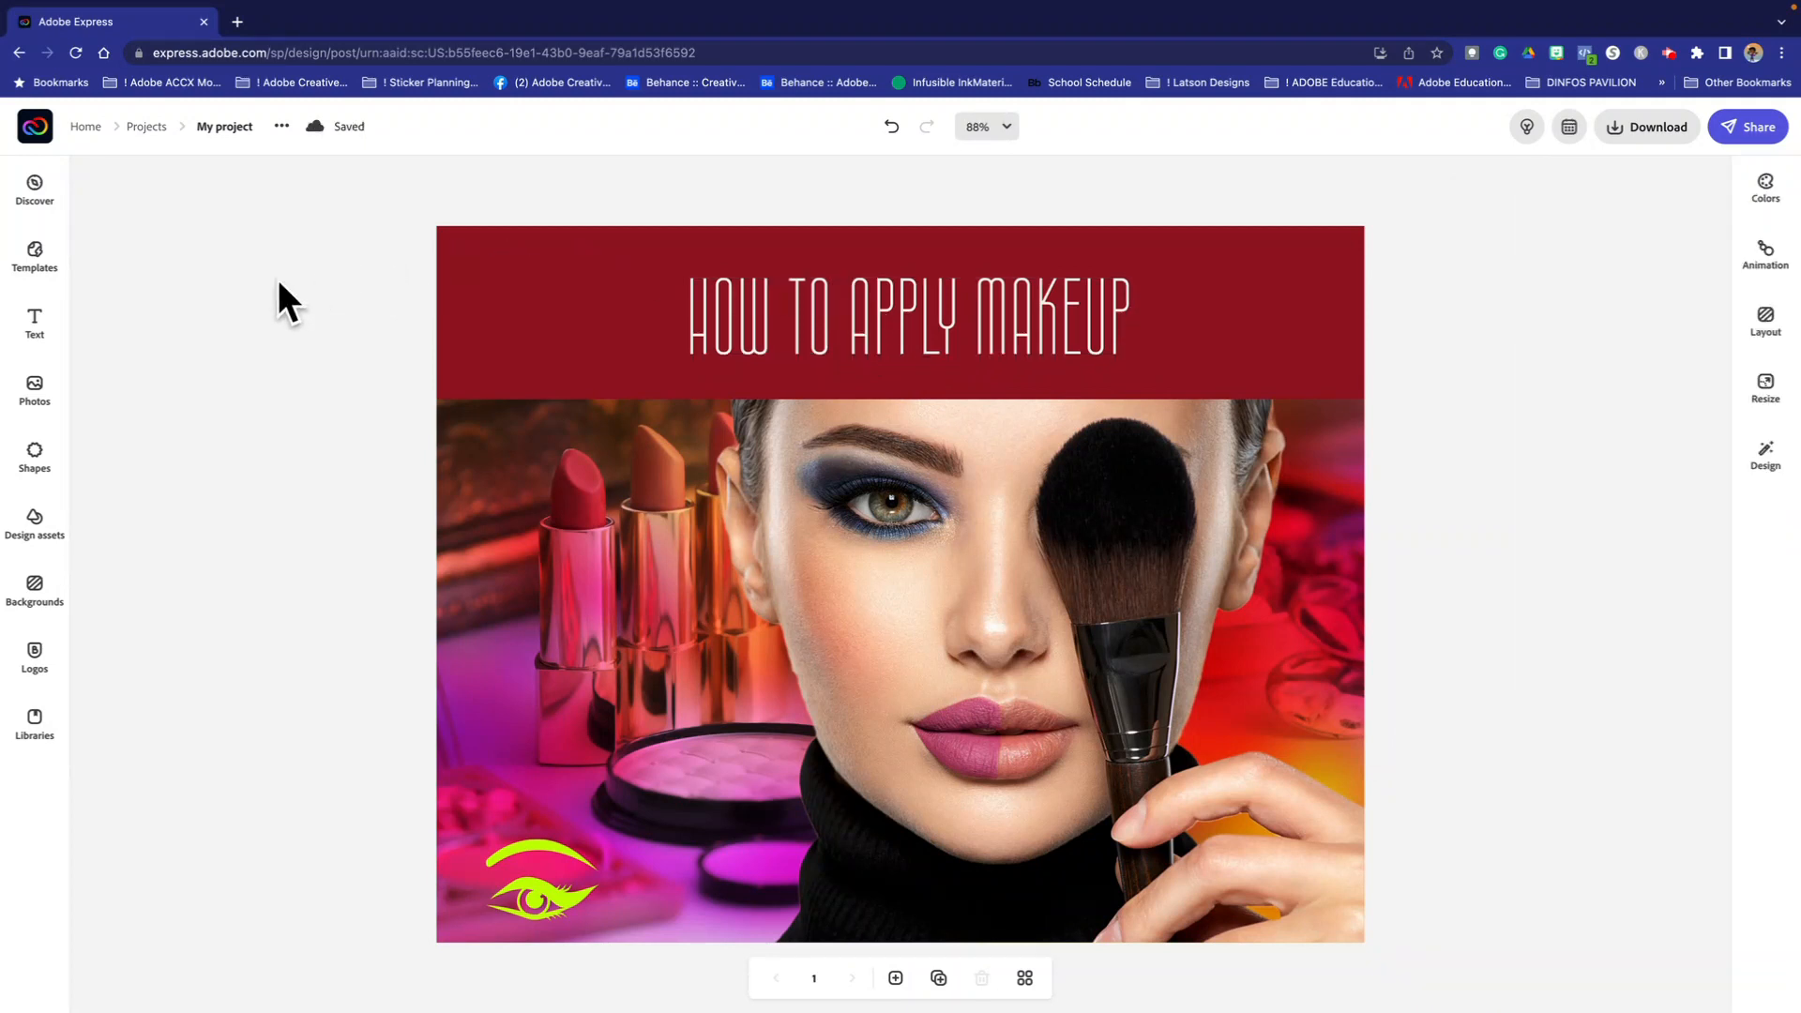
Step: Change the headline to "How to apply face makeup" and center it horizontally in the upper part of the red banner
left_click(820, 324)
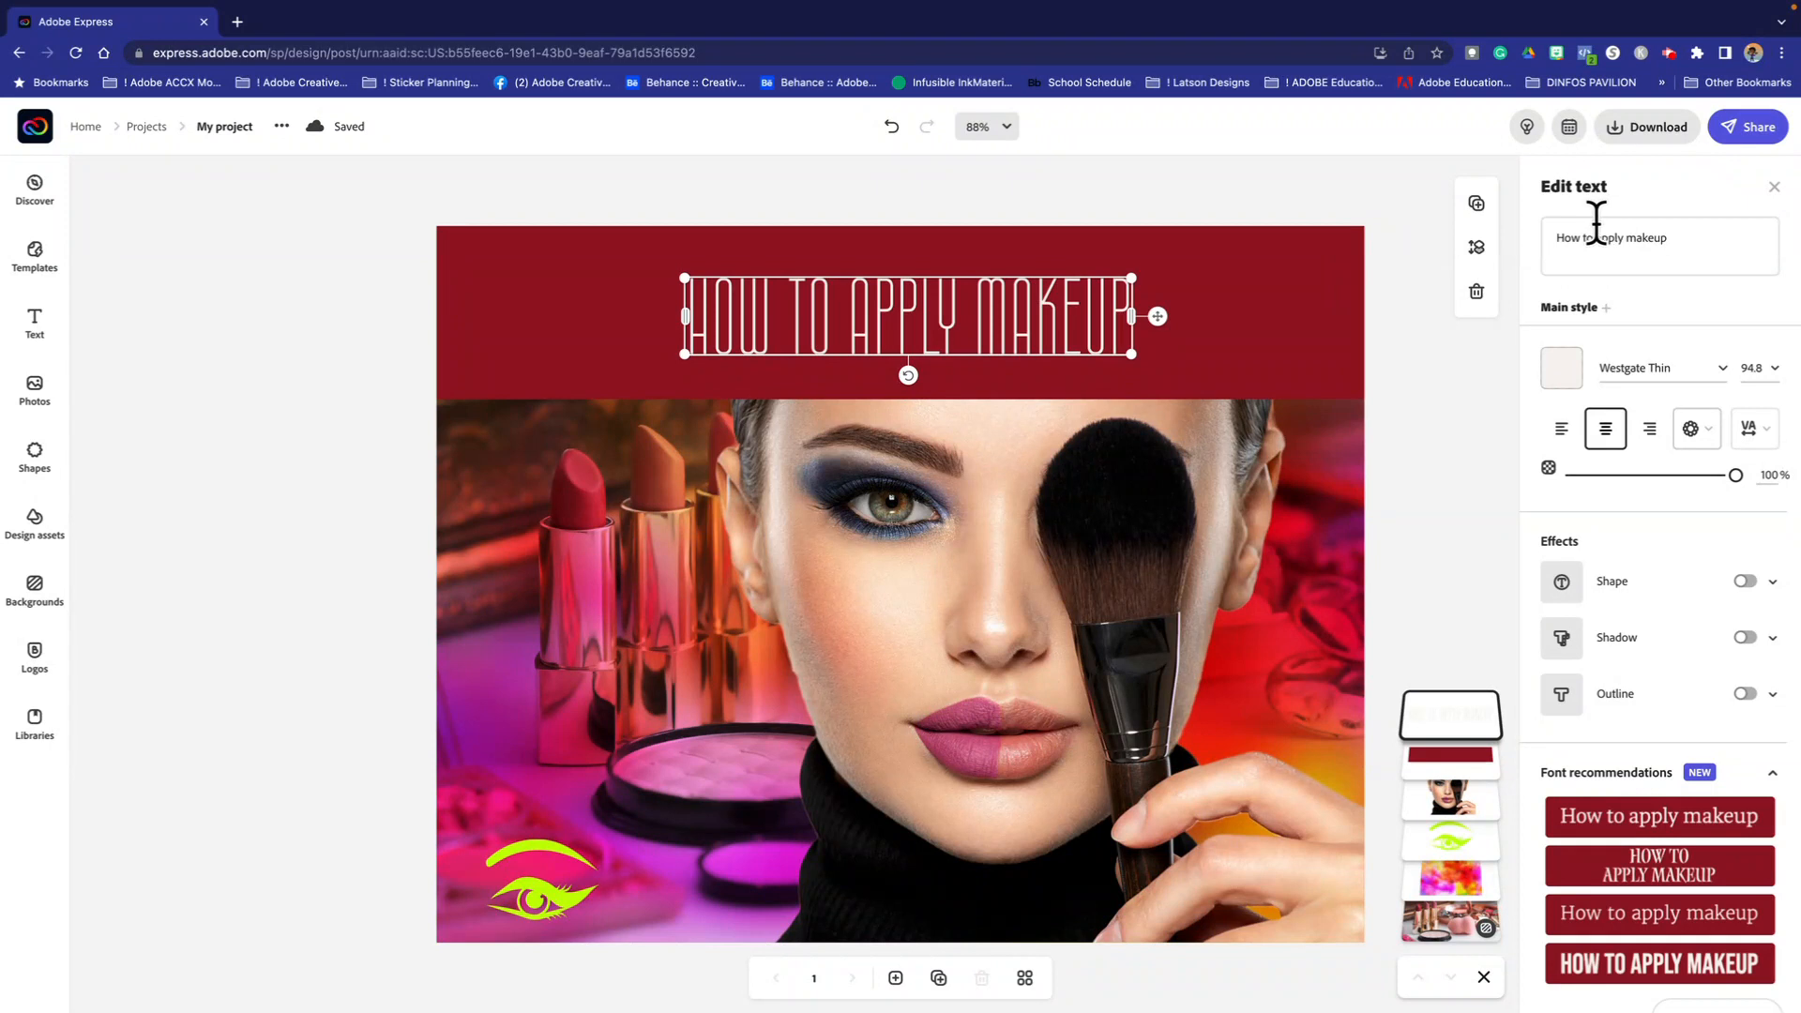
left_click(1629, 230)
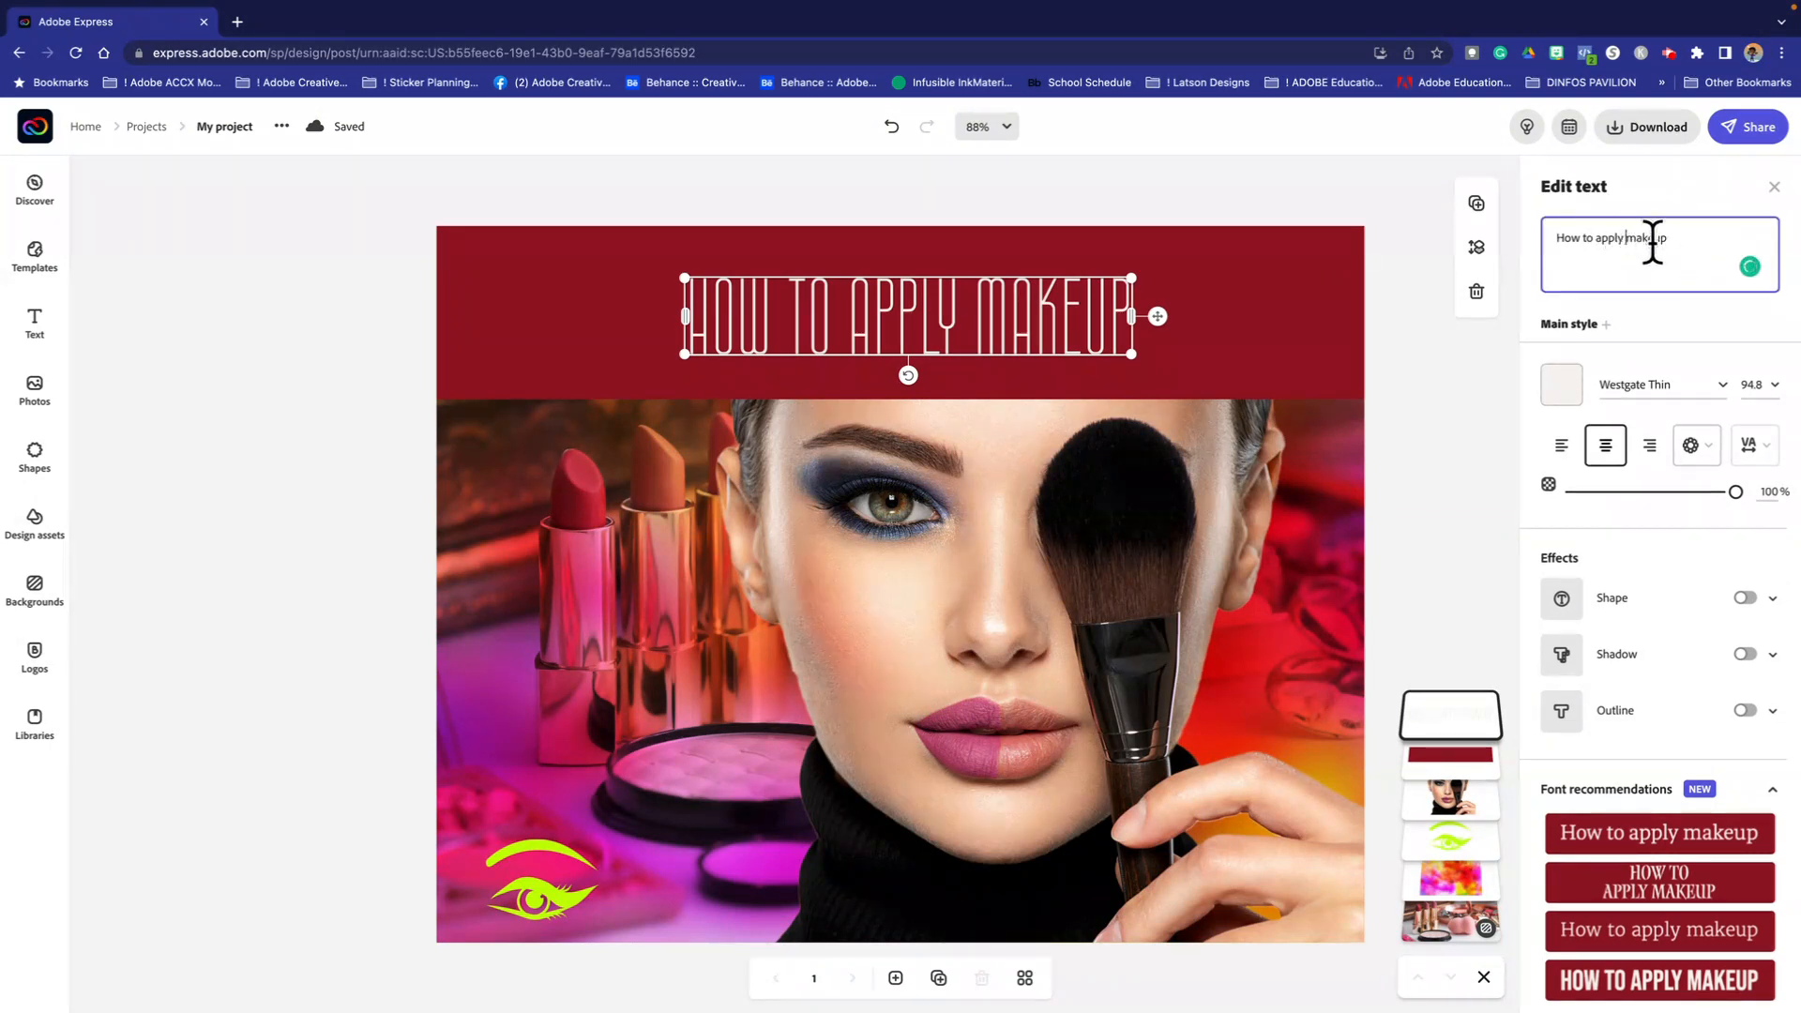
type("face")
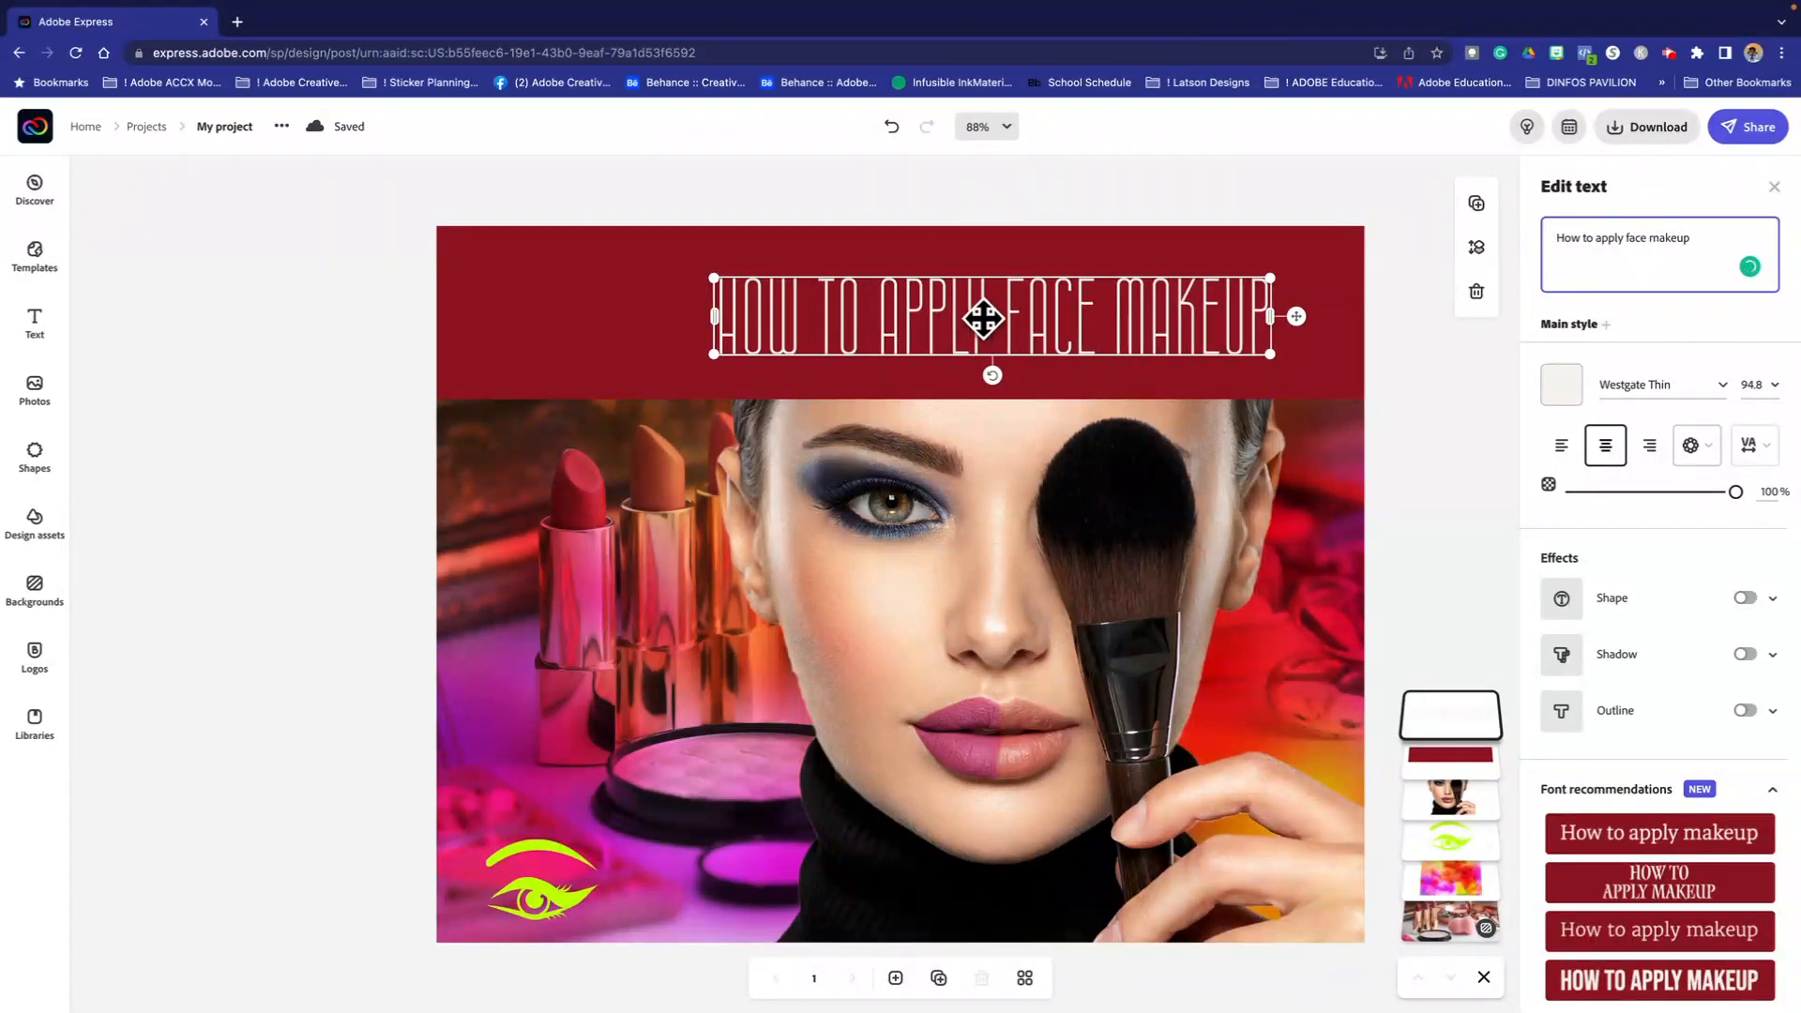
left_click_drag(991, 317, 903, 313)
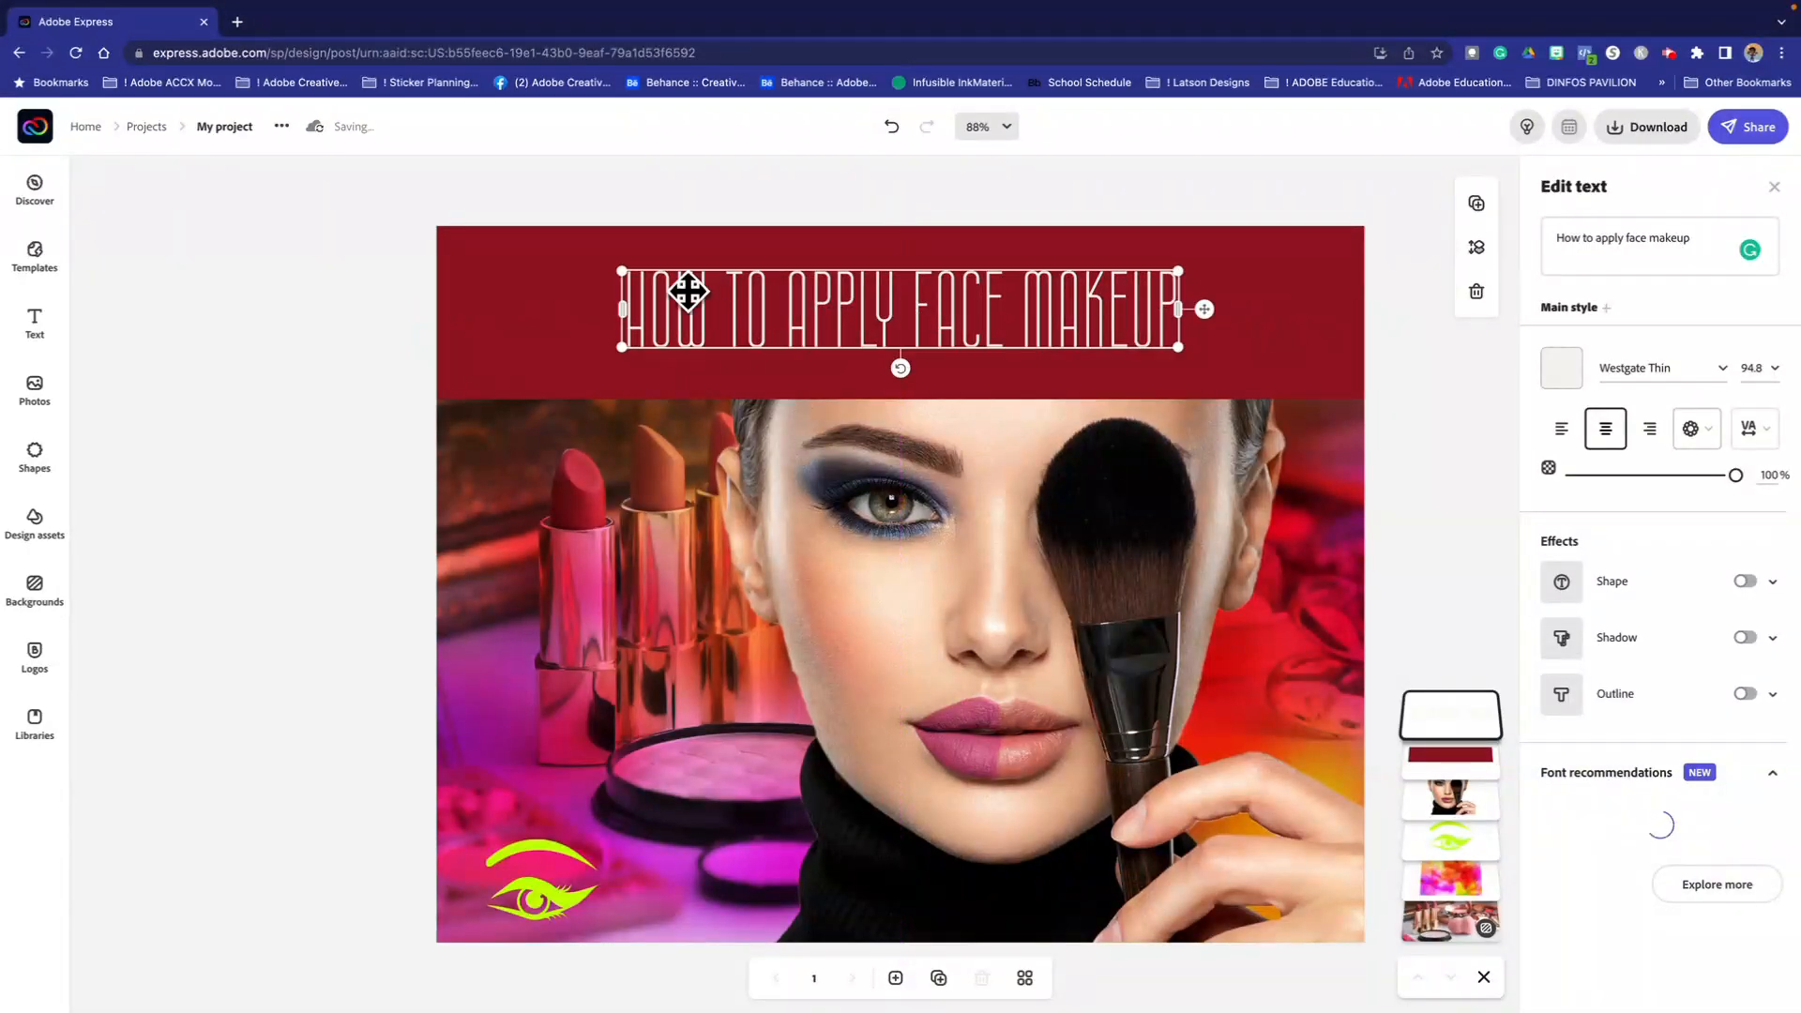
left_click(301, 265)
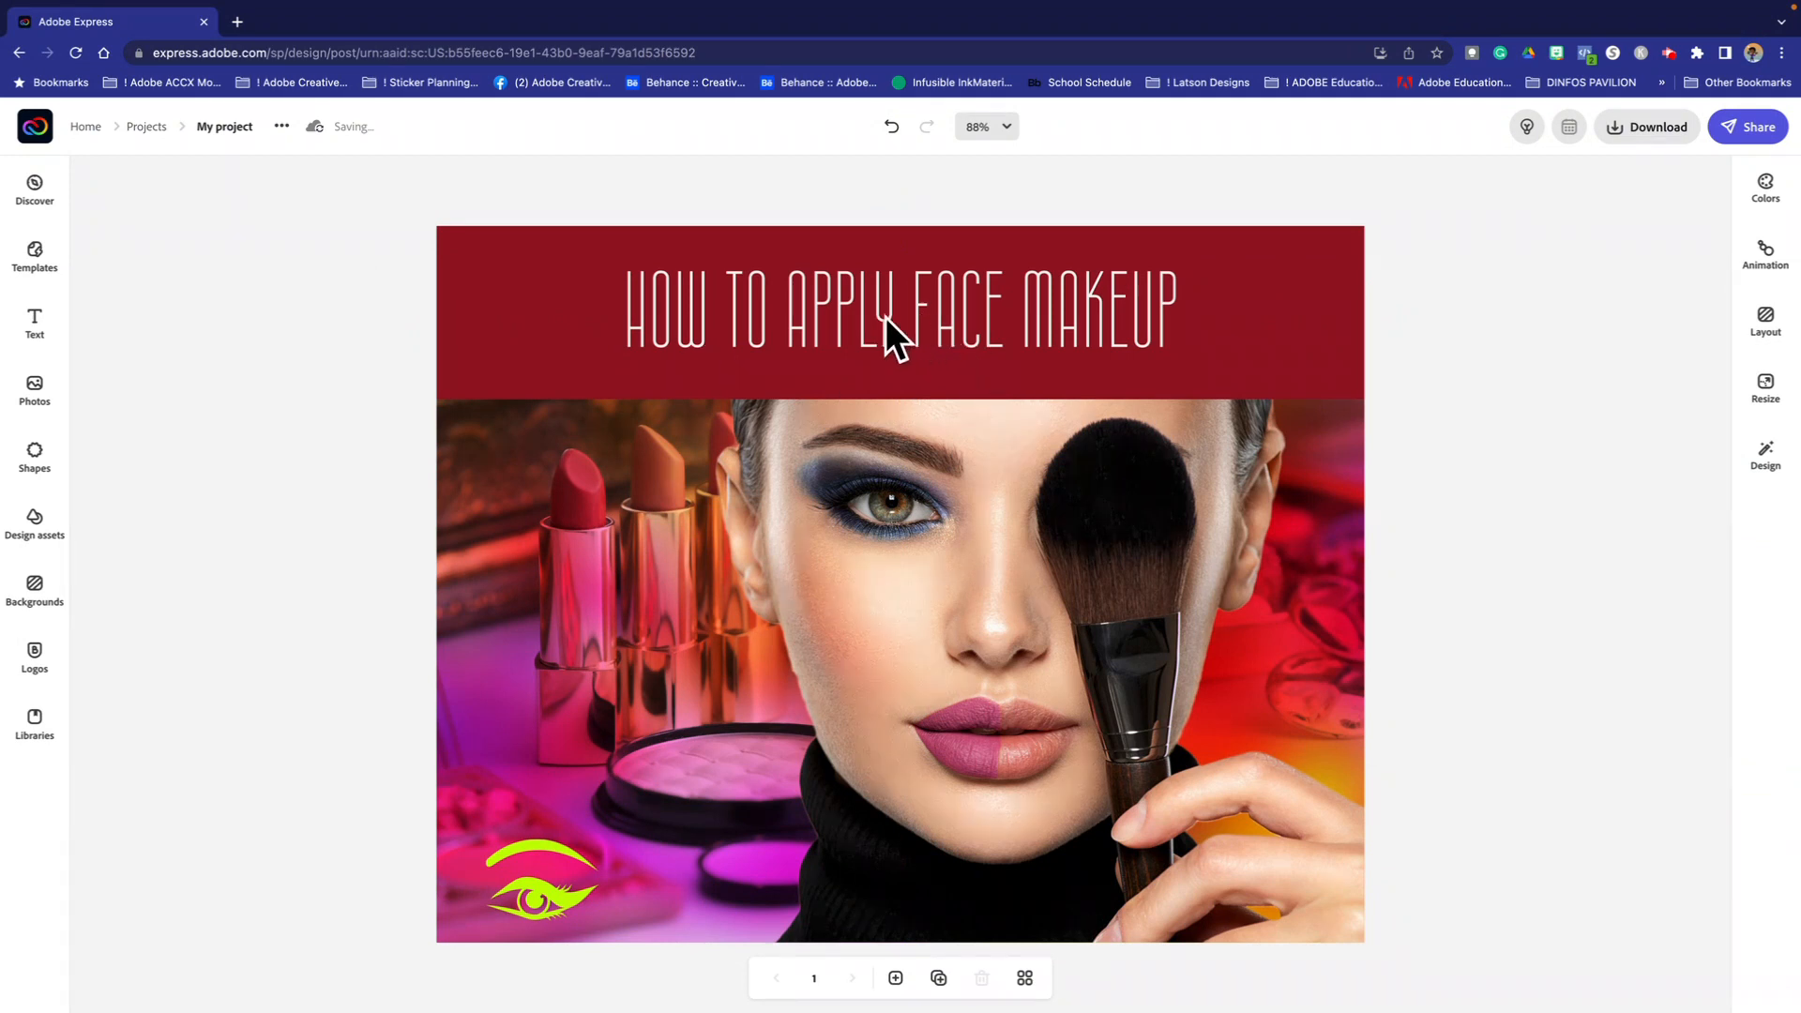
left_click_drag(885, 317, 883, 302)
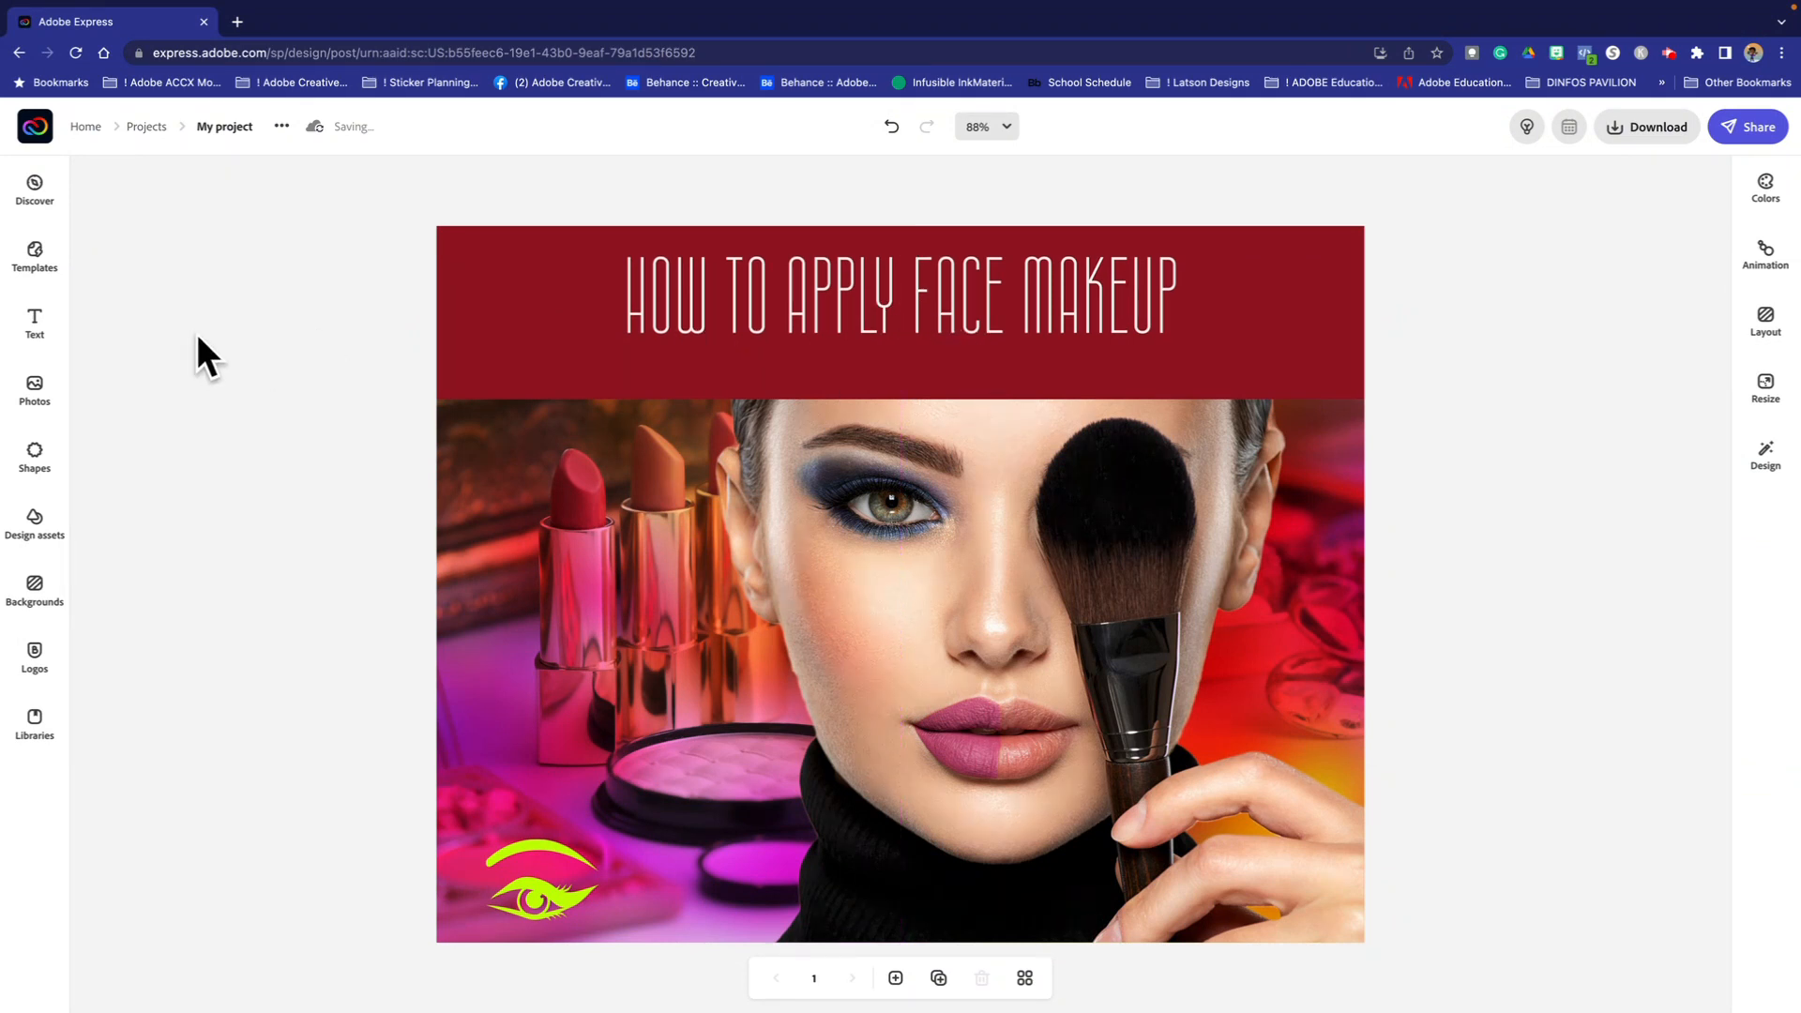
Step: Add a second text reading "A beginners guide", widen its box to one line and move it under the headline
left_click(30, 326)
left_click_drag(178, 246, 665, 371)
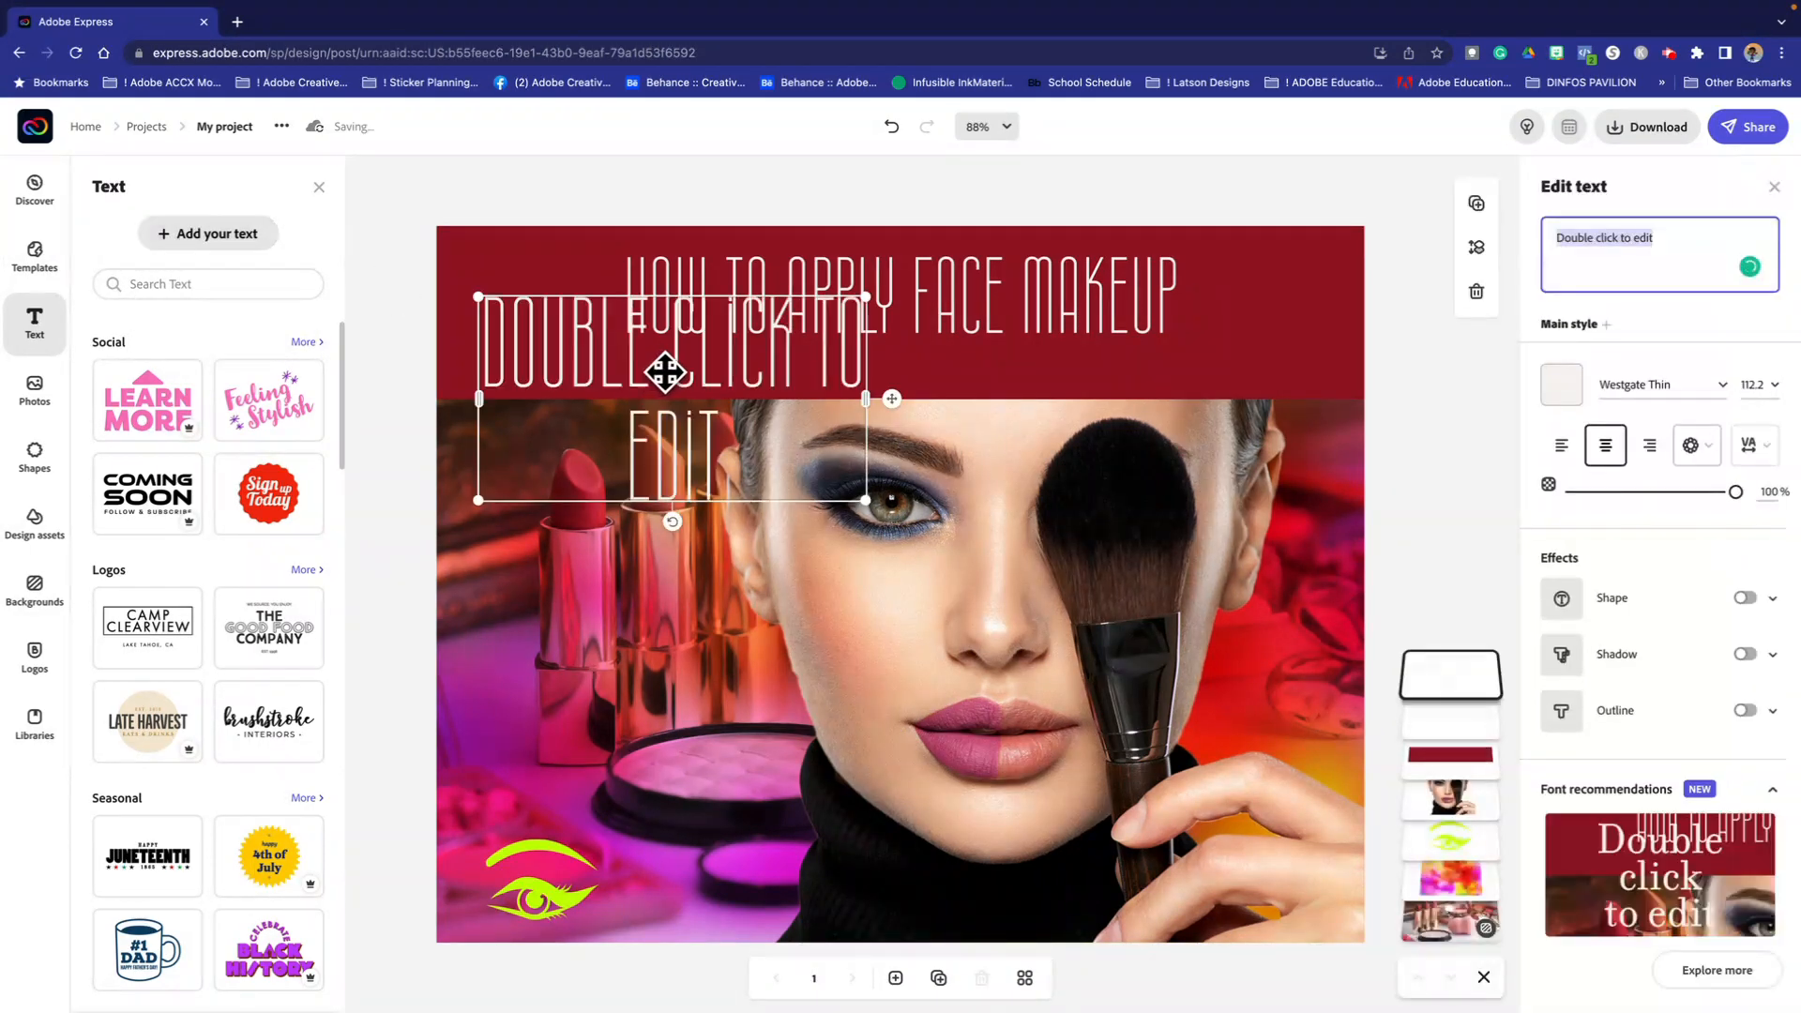
double_click(1575, 238)
type("A")
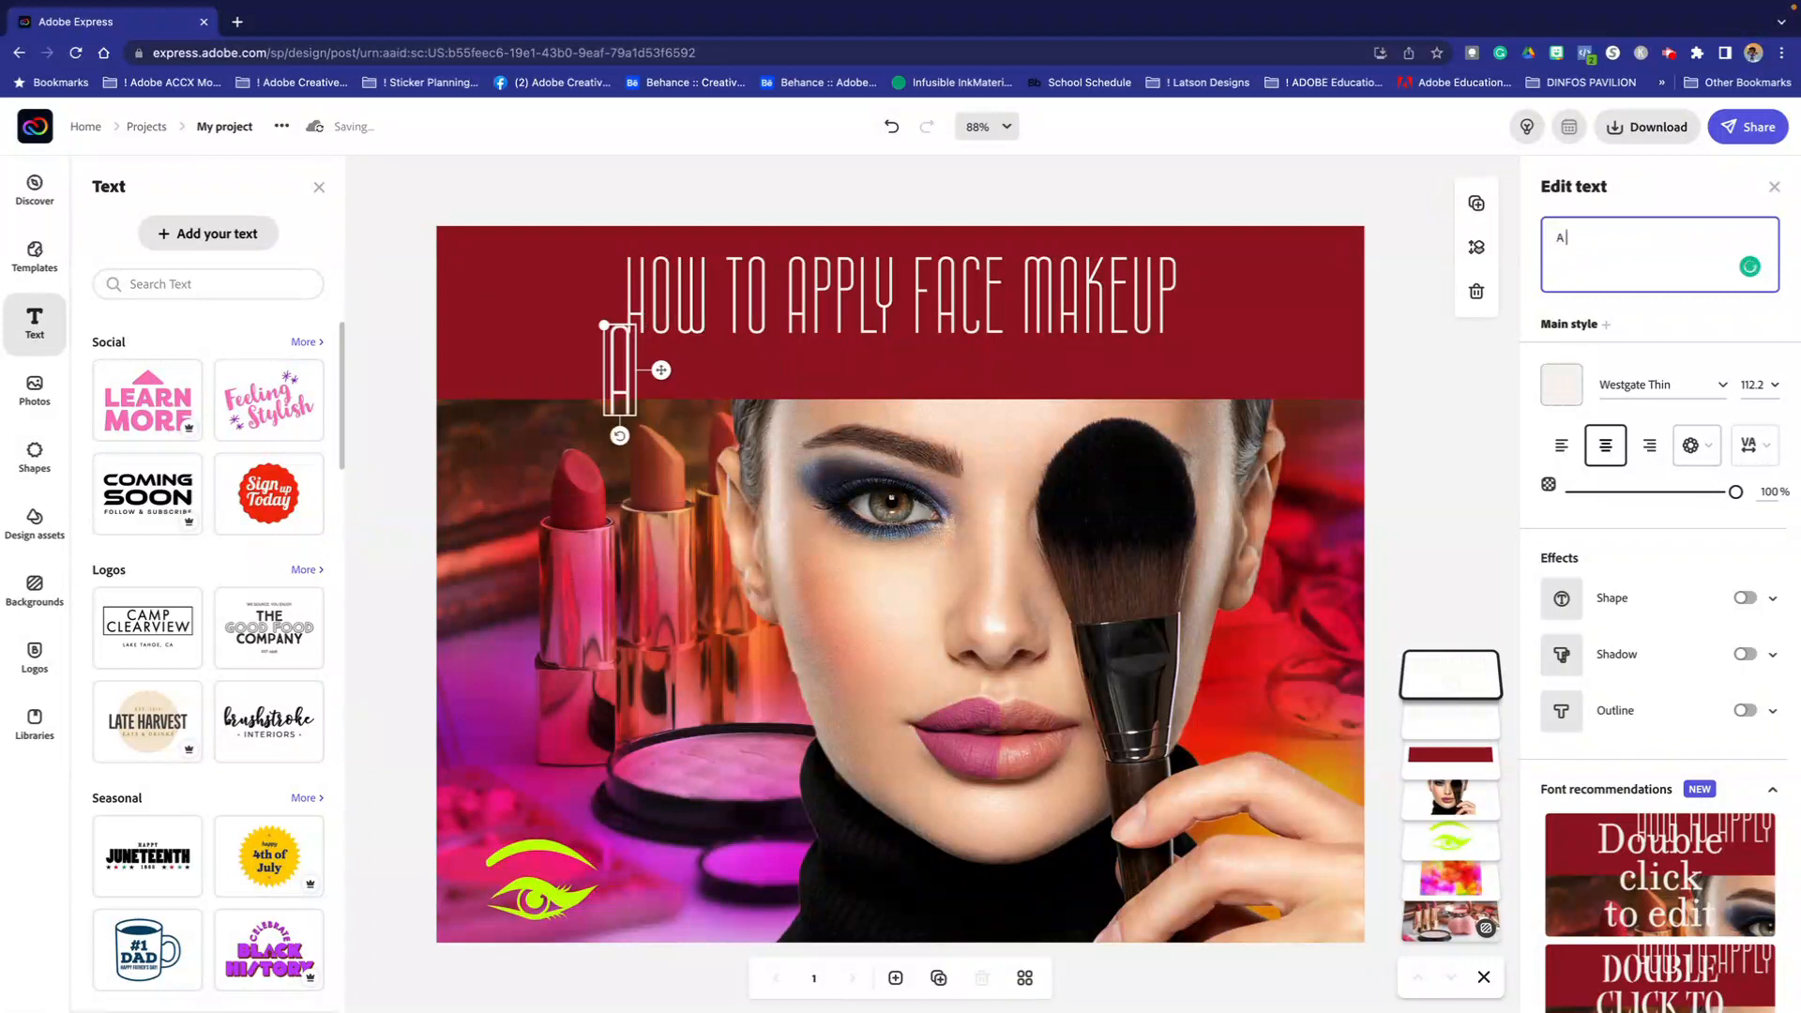
type(" beginner")
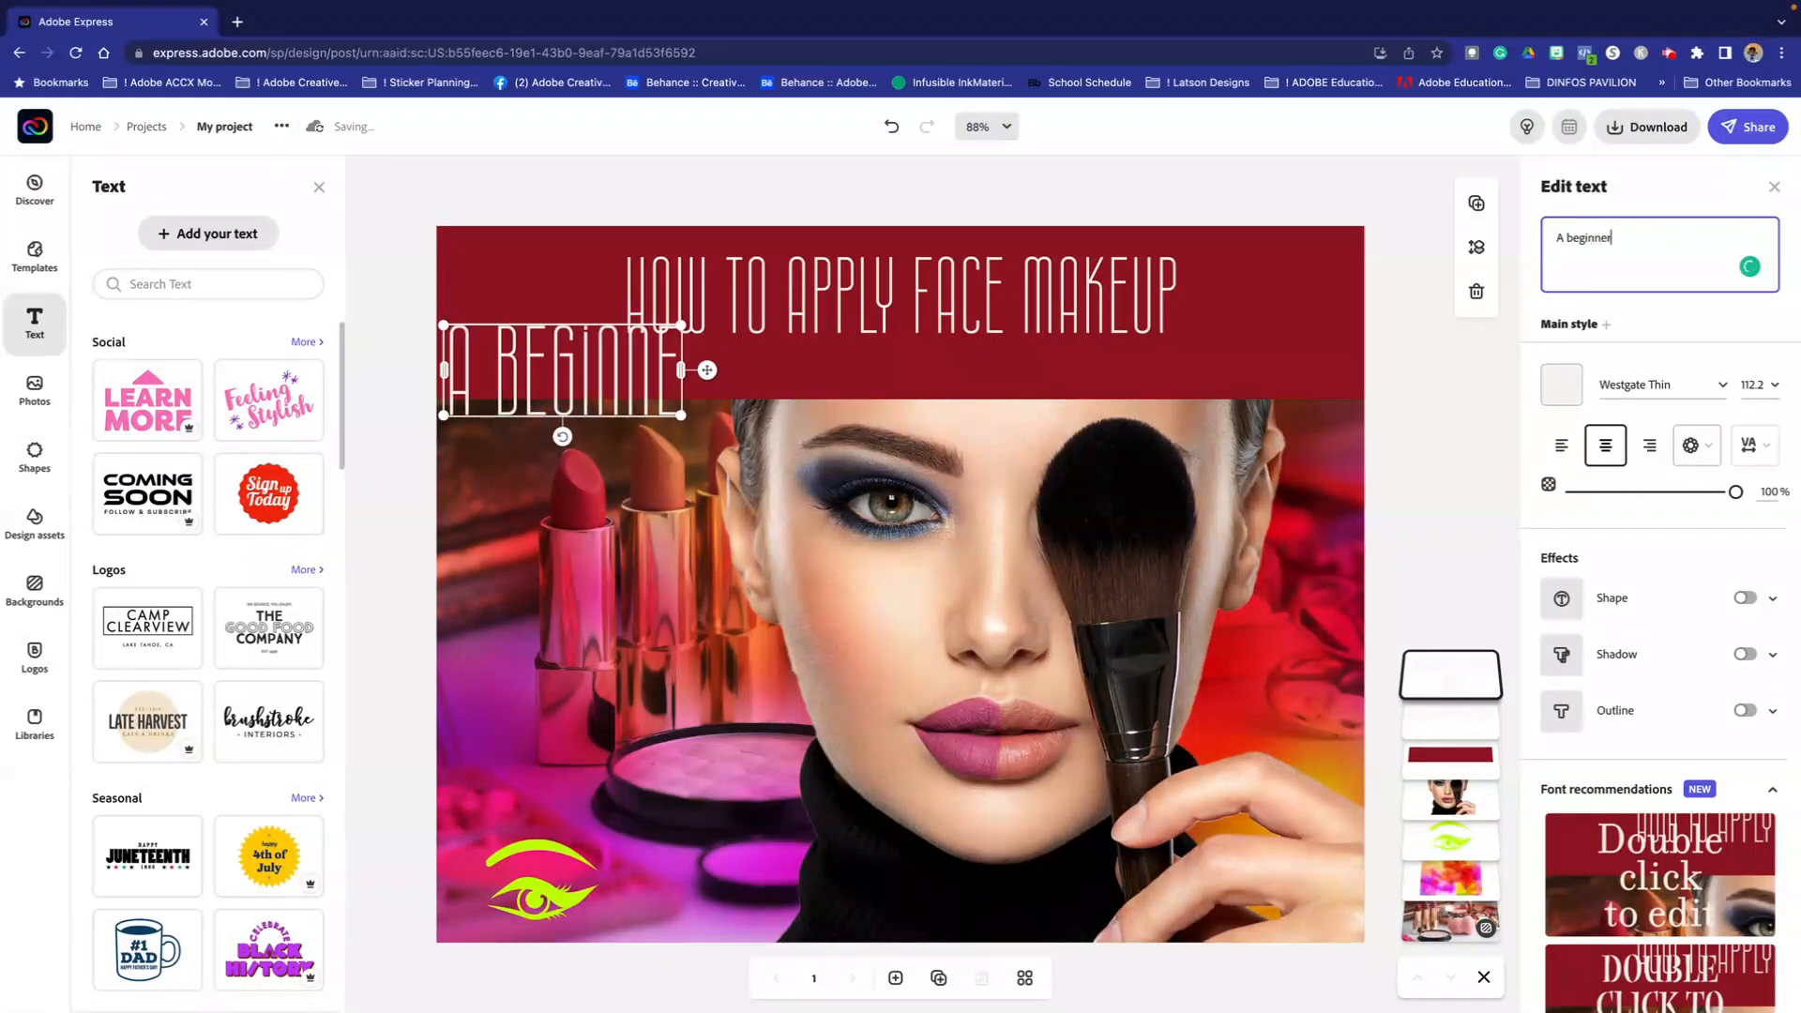
type("s guide")
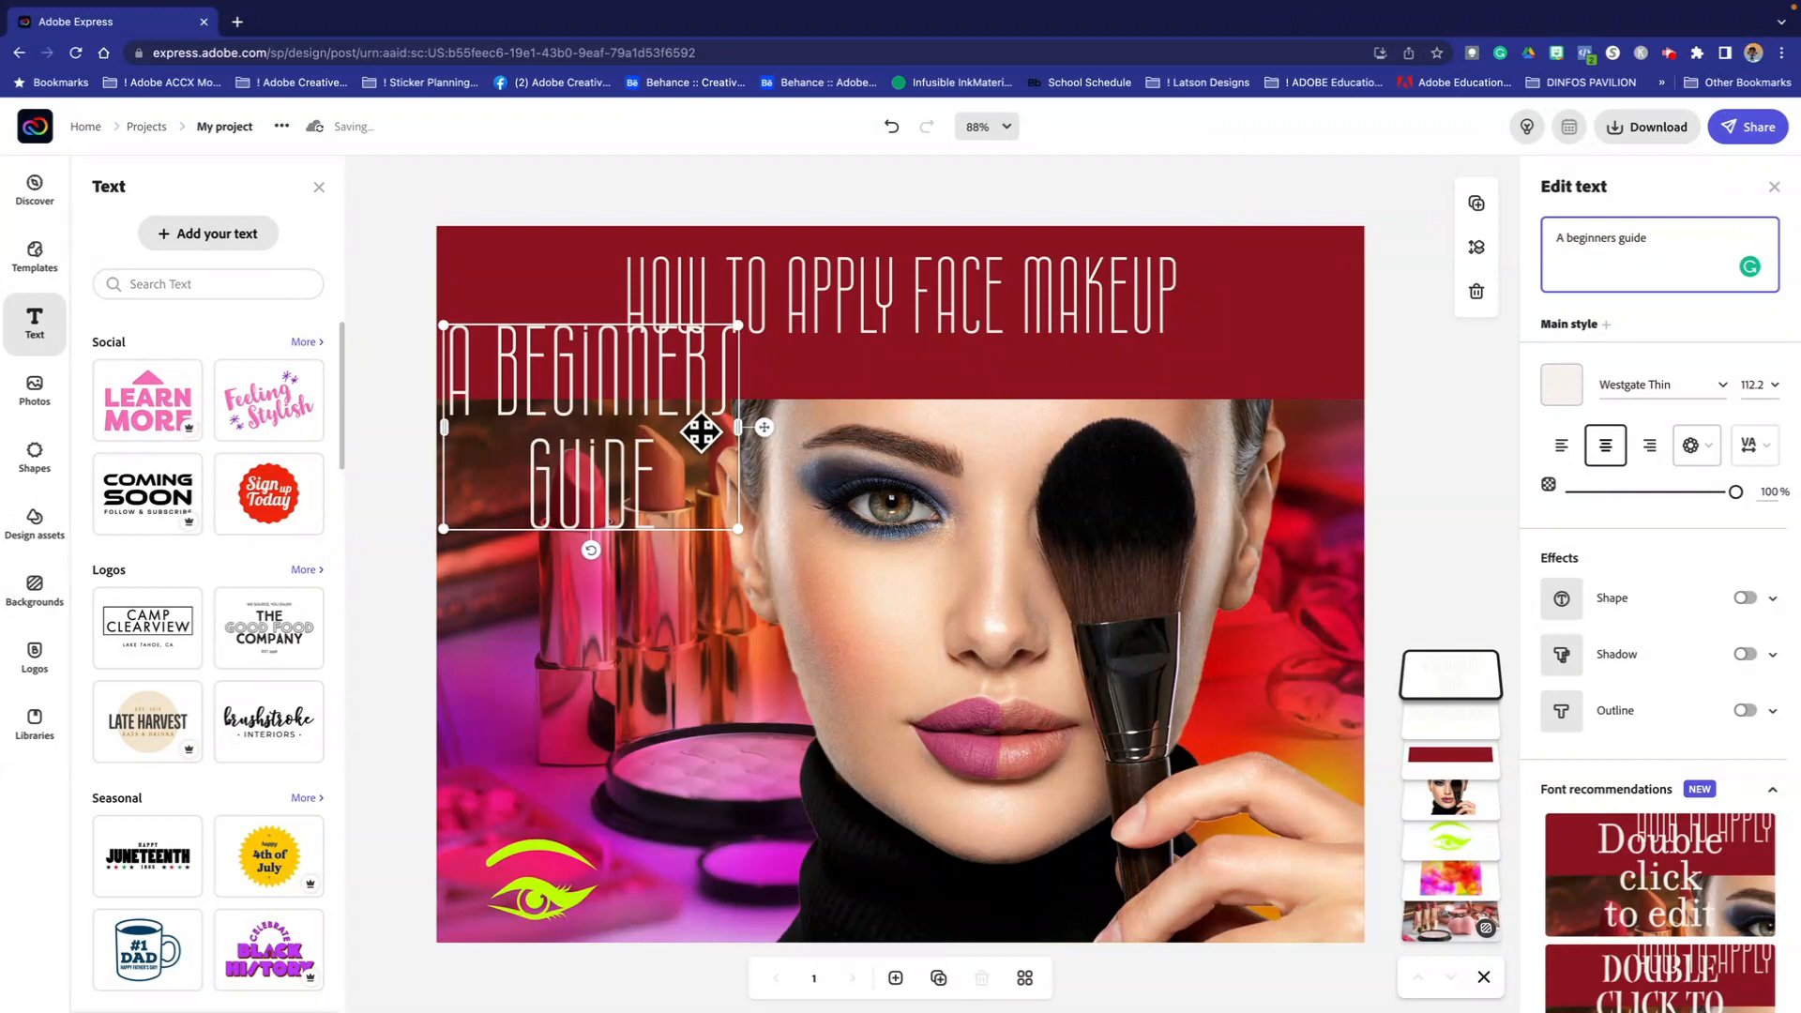
left_click_drag(739, 429, 1191, 394)
left_click_drag(635, 390, 837, 383)
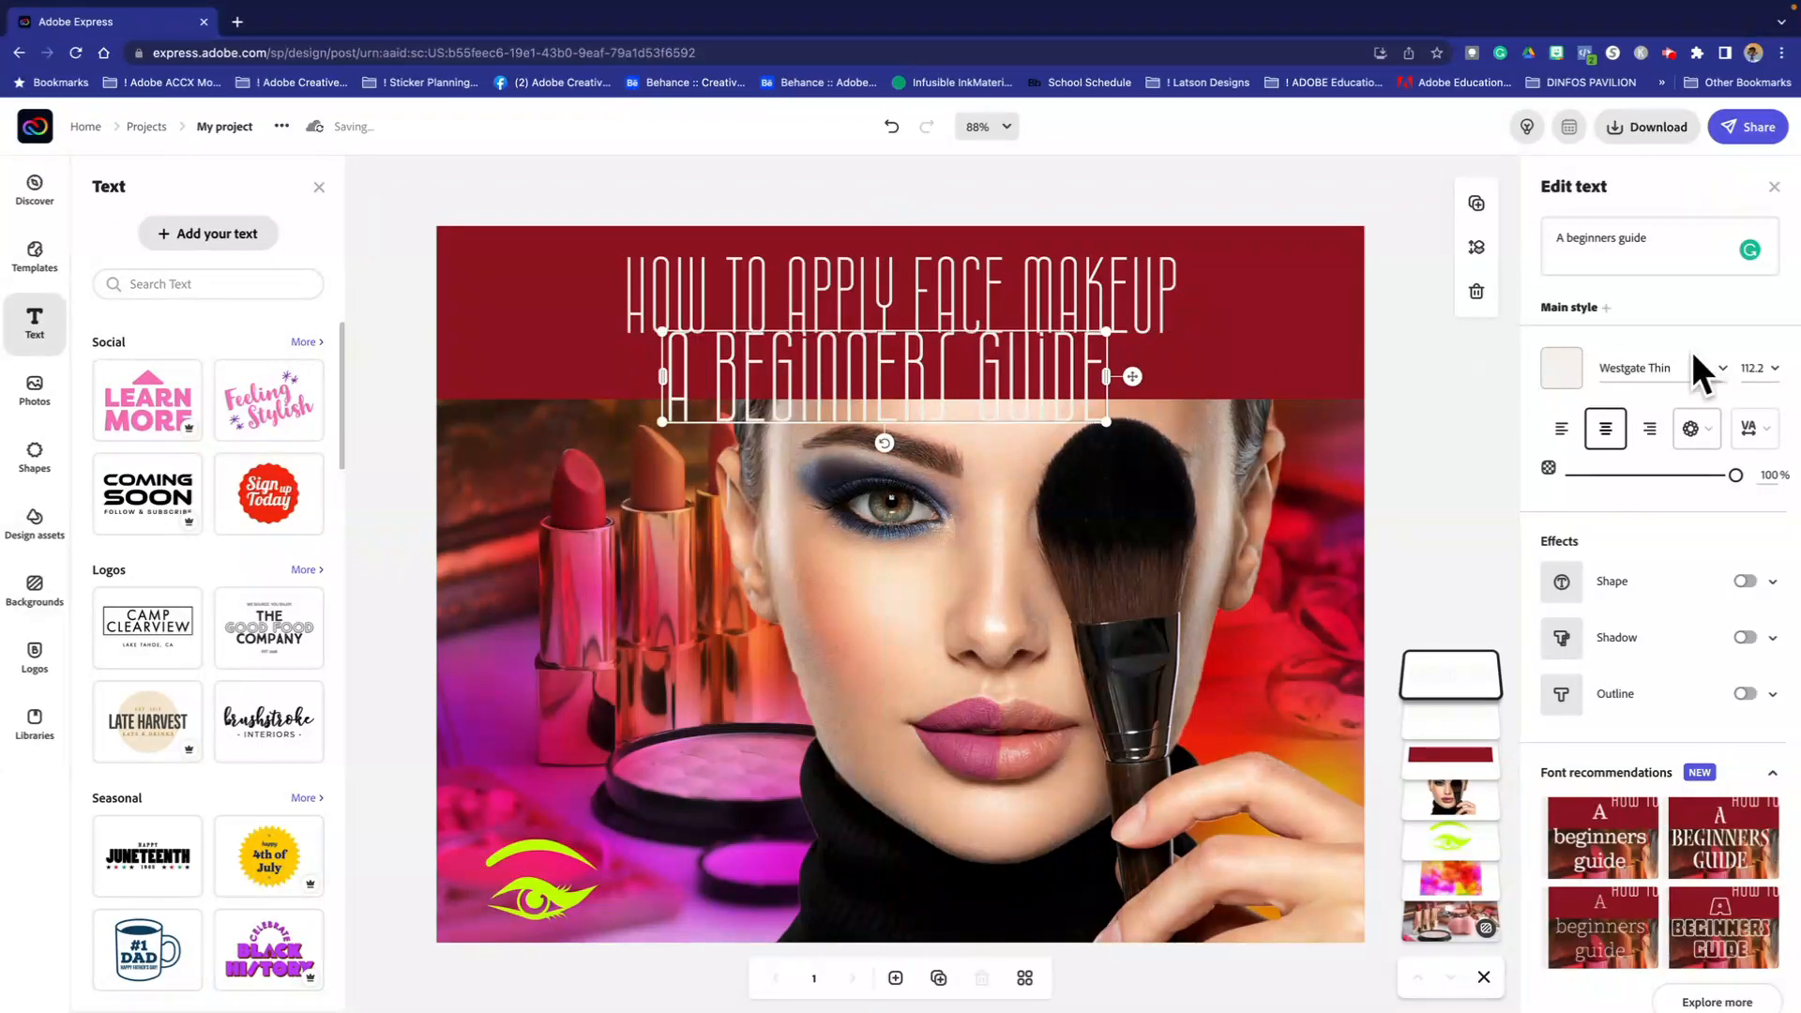
Step: Set the subtitle's font size to 60 and place it inside the red banner directly beneath the headline
left_click(1754, 366)
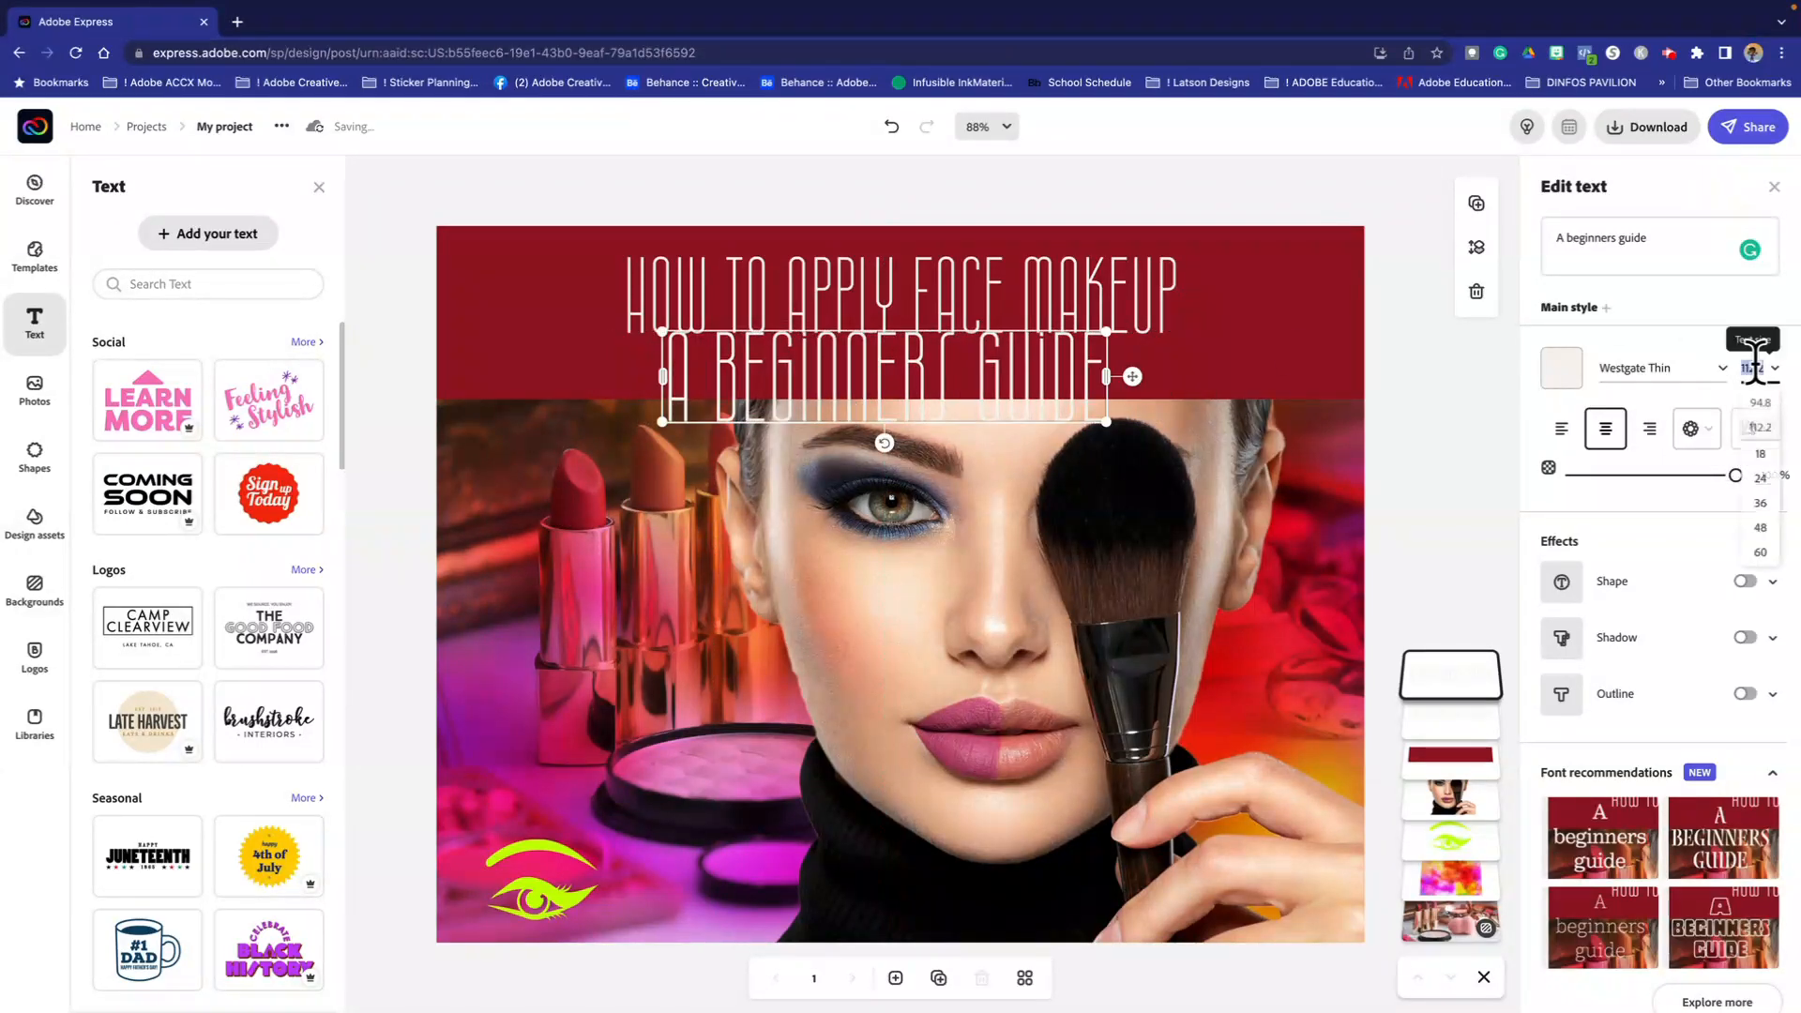
left_click(1767, 551)
left_click_drag(885, 376, 891, 363)
mouse_move(887, 360)
left_mouse_down()
mouse_move(861, 360)
mouse_move(877, 360)
left_mouse_up()
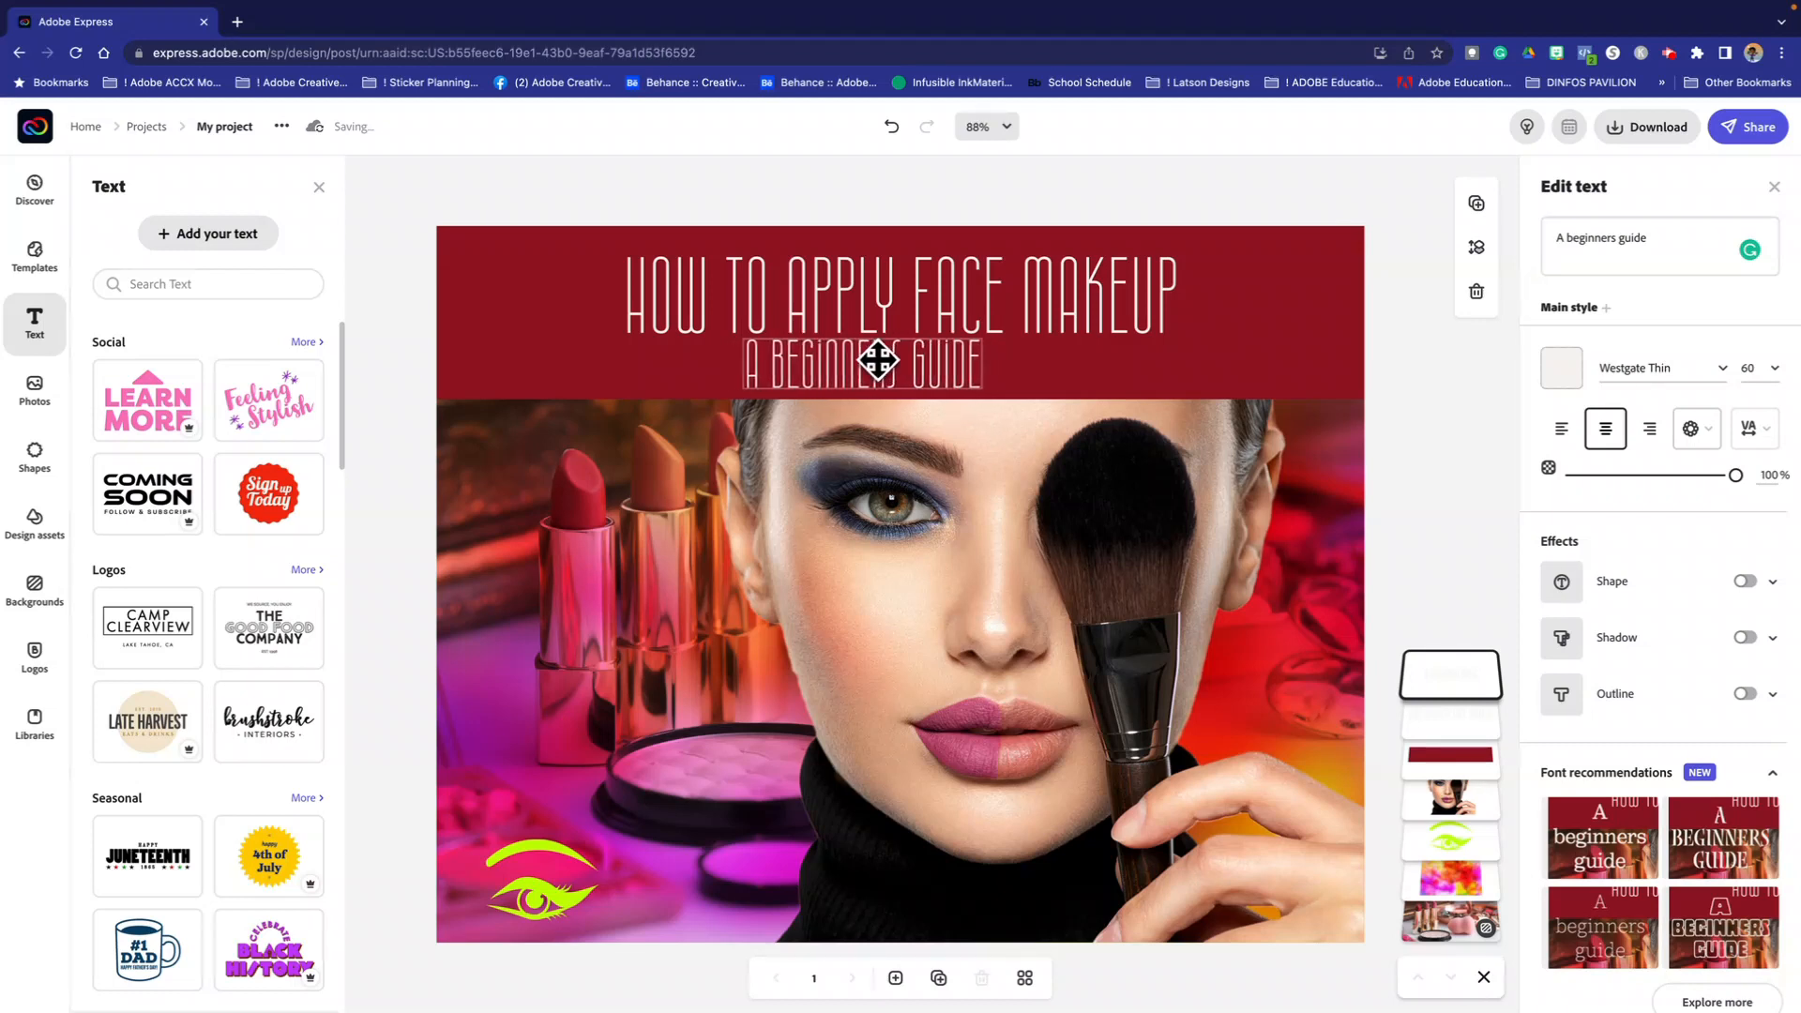
Step: Extend the subtitle to read "A beginners guide for the novice"
left_click(1581, 234)
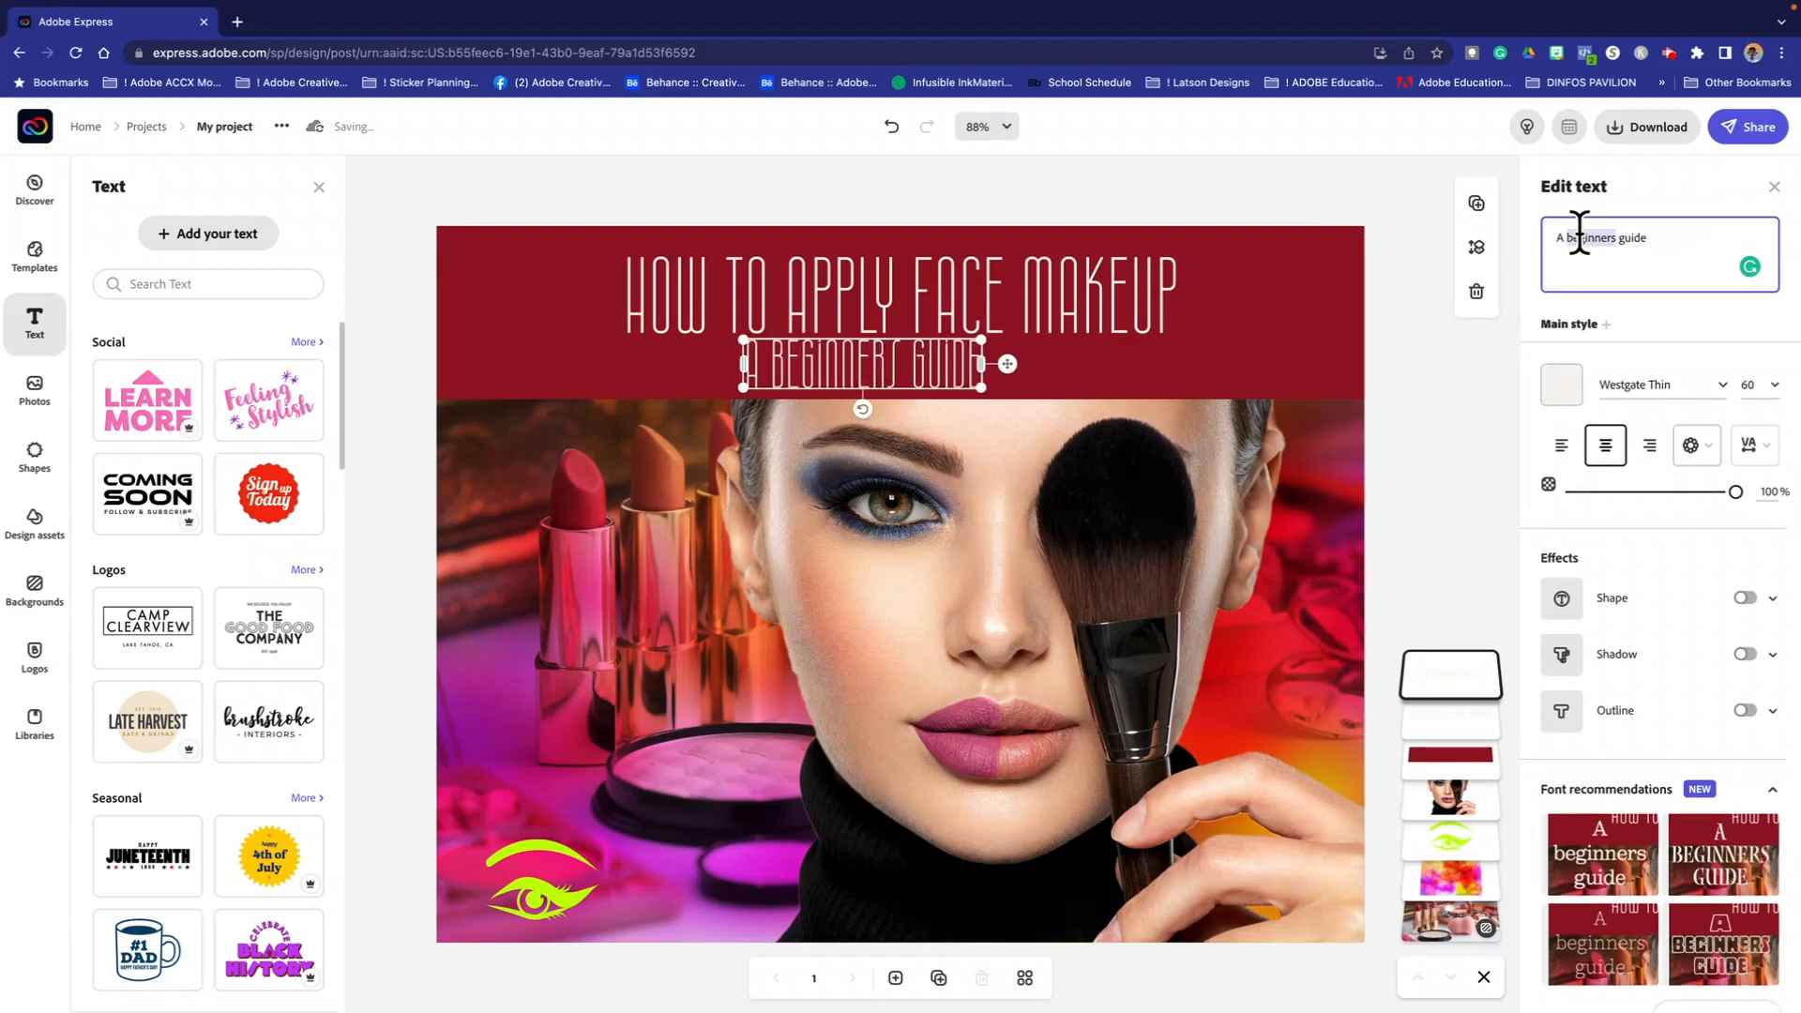
type("for the novic")
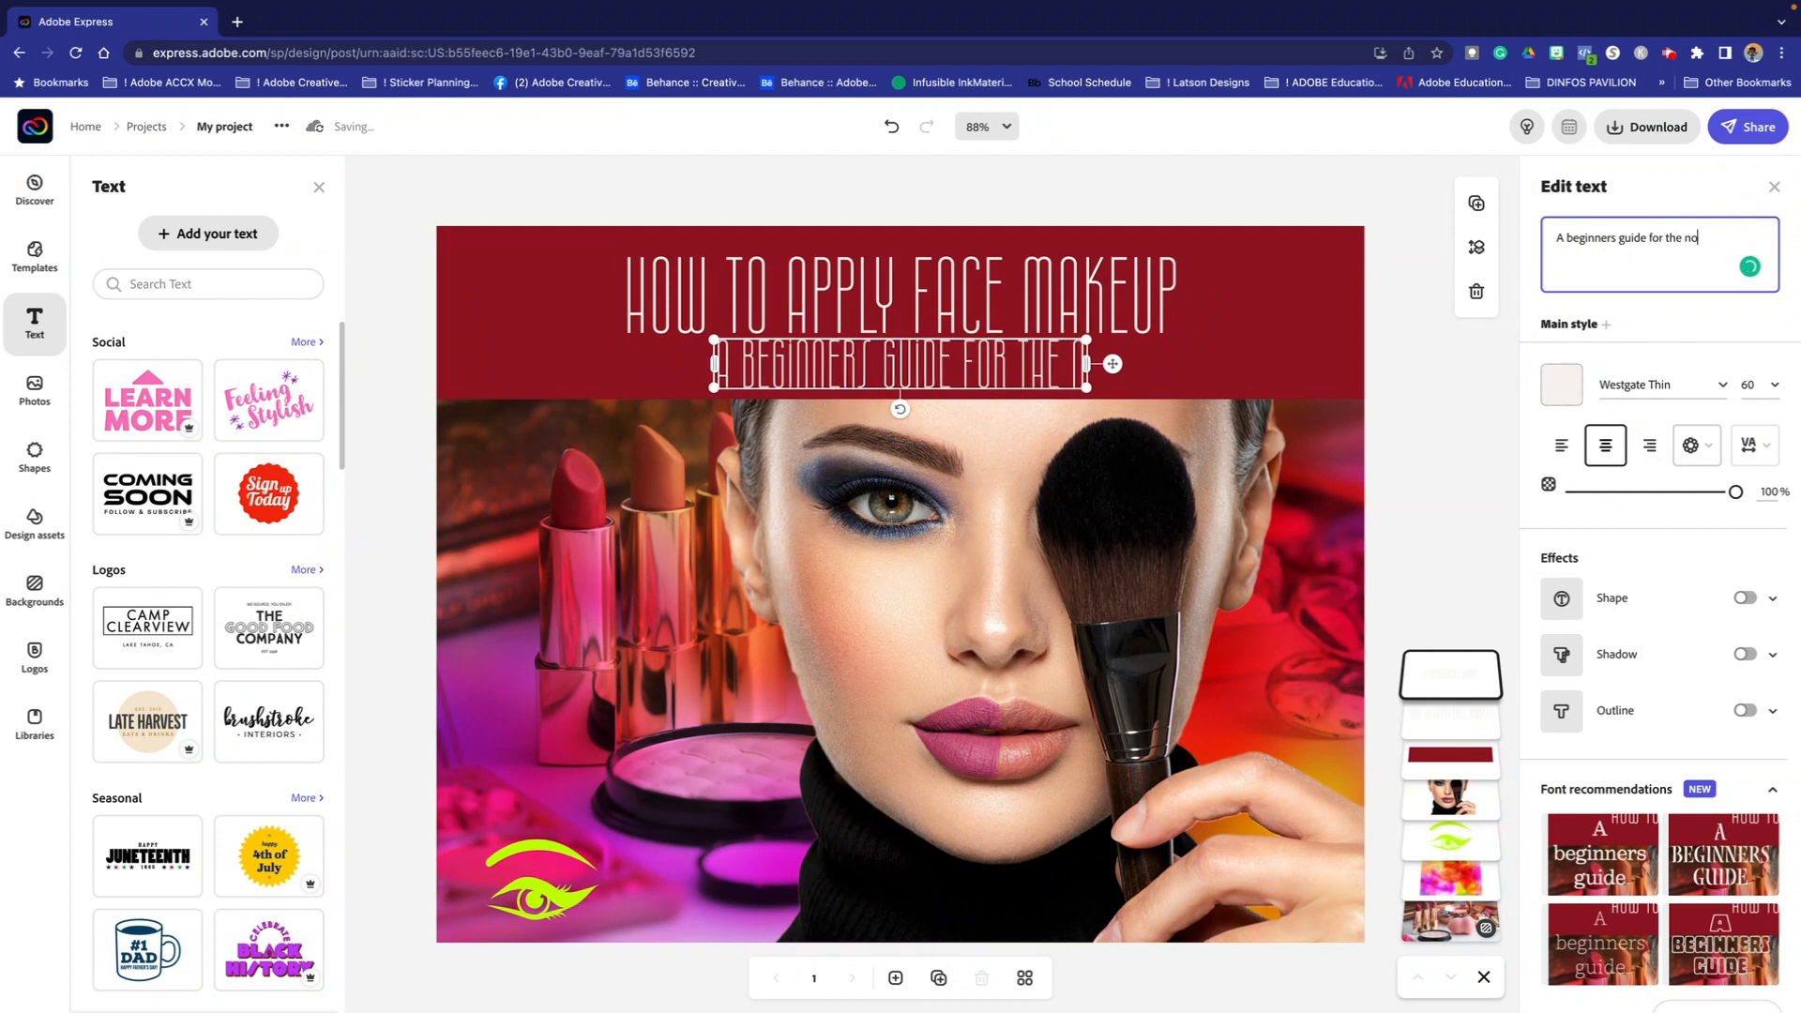
type("e")
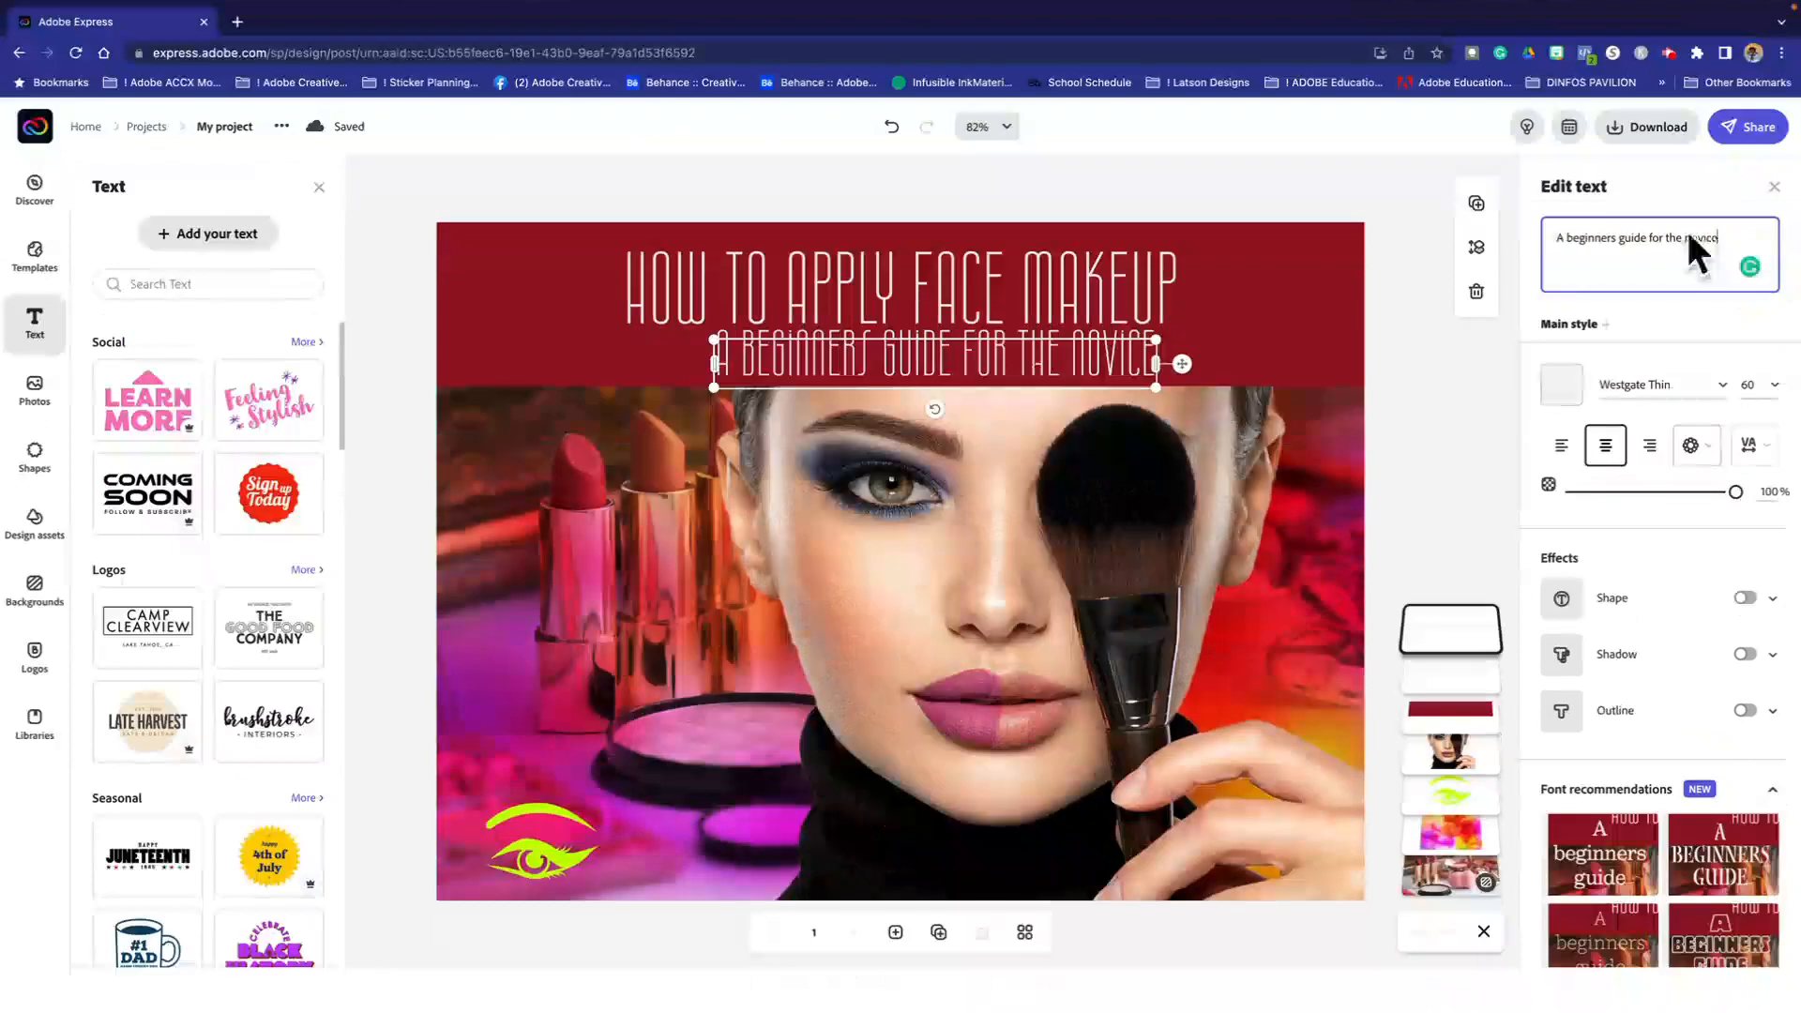
Step: Replace the last word of the subtitle so it reads "A beginners guide for the curious"
key("BackSpace")
key("BackSpace")
key("BackSpace")
key("BackSpace")
key("BackSpace")
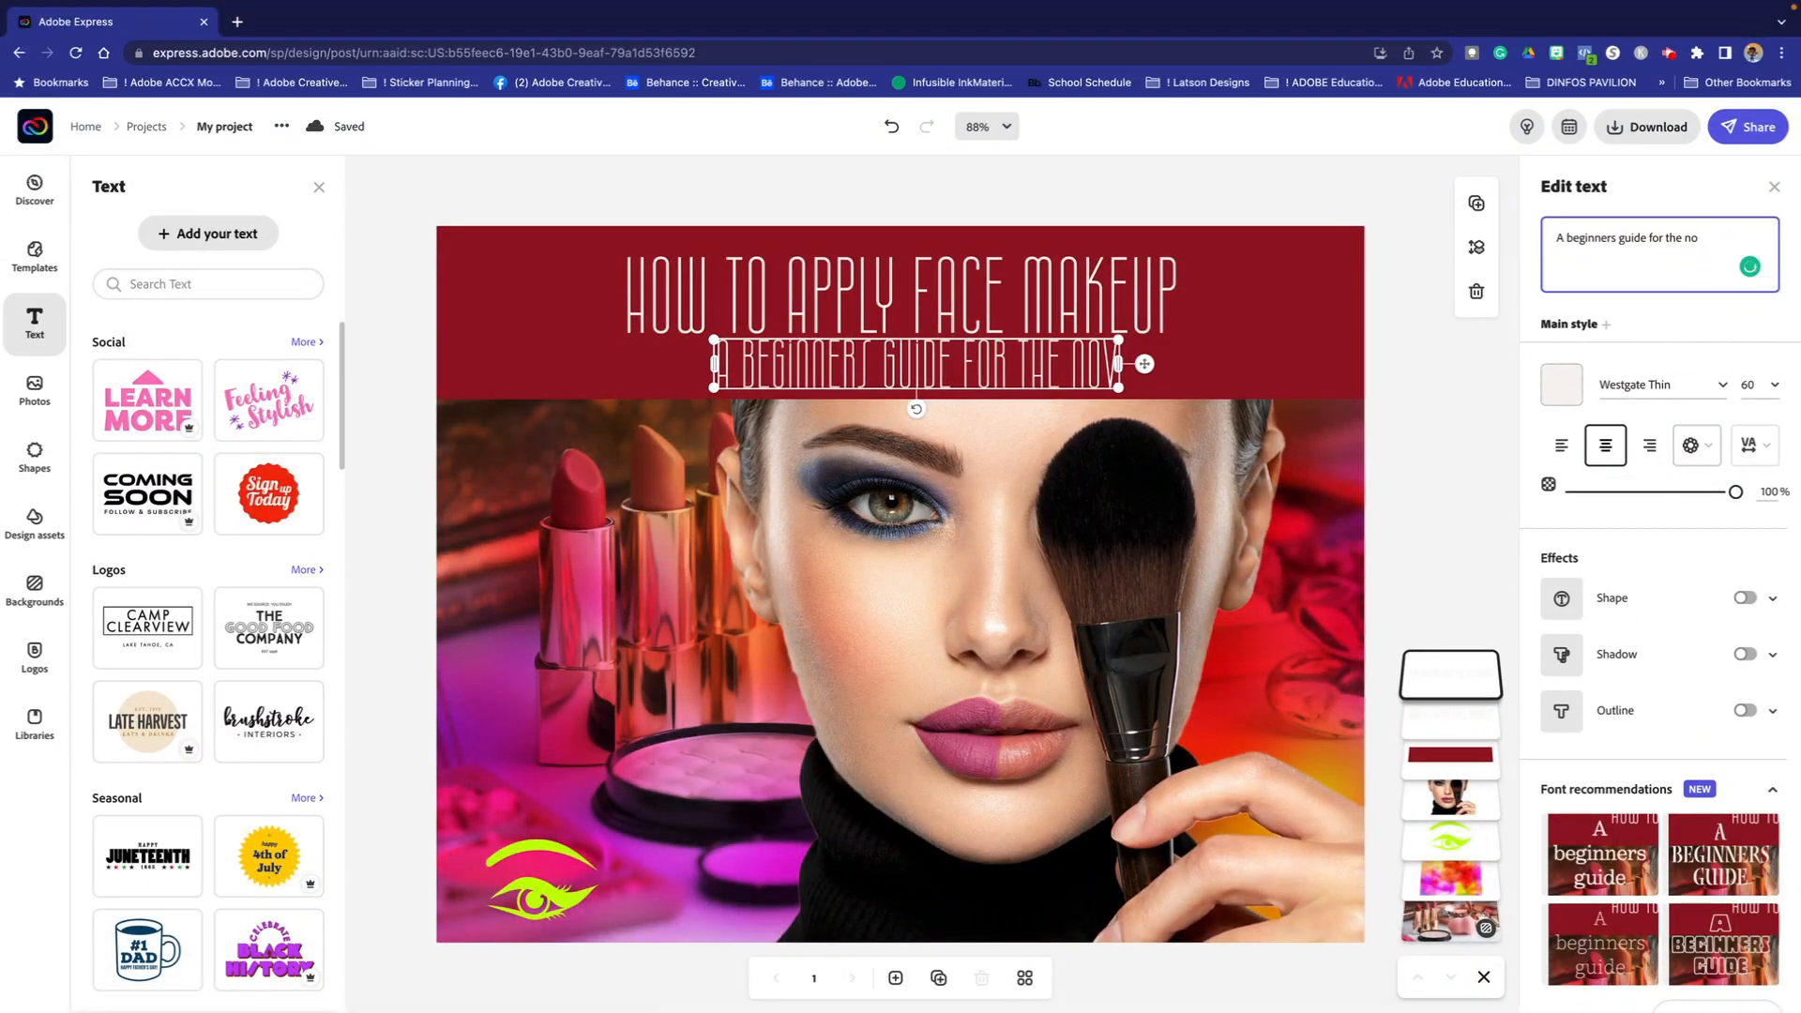
key("BackSpace")
type("c")
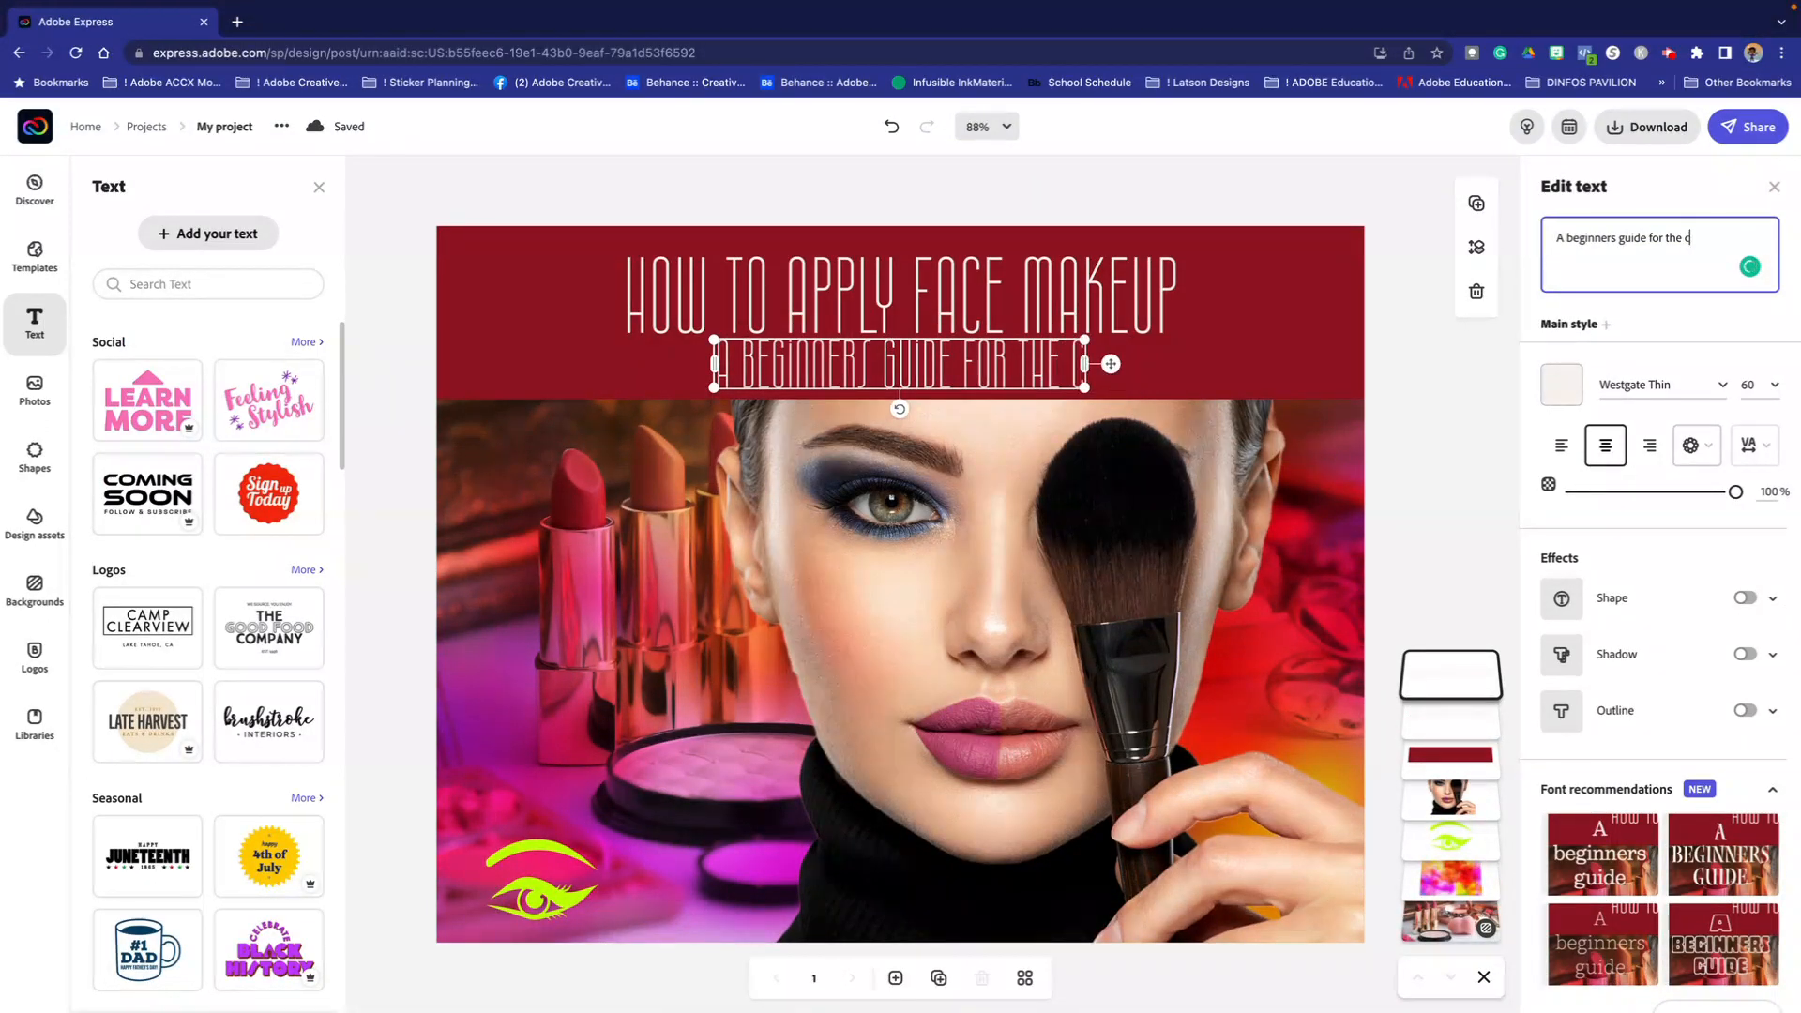
type("urious")
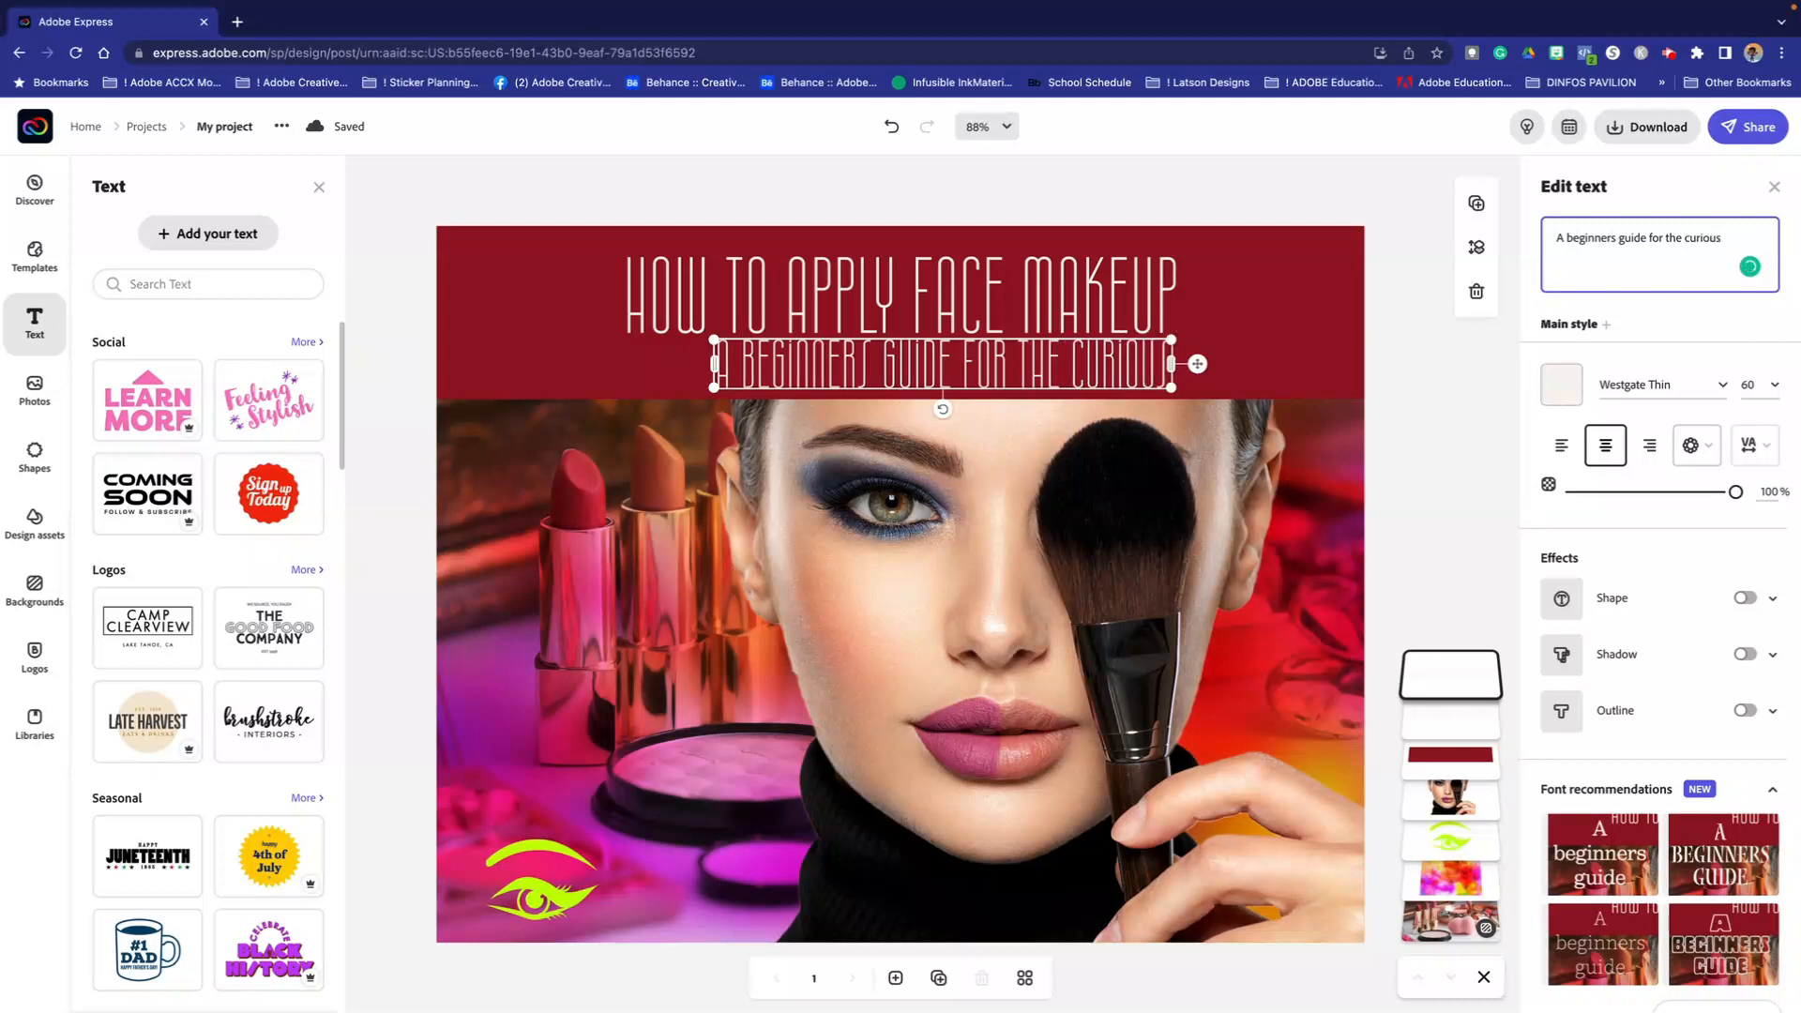
Step: Set the subtitle's font size to 40 and center it under the headline, close beneath it in the red banner
left_click(861, 372)
left_click_drag(869, 373, 858, 369)
left_click(1763, 380)
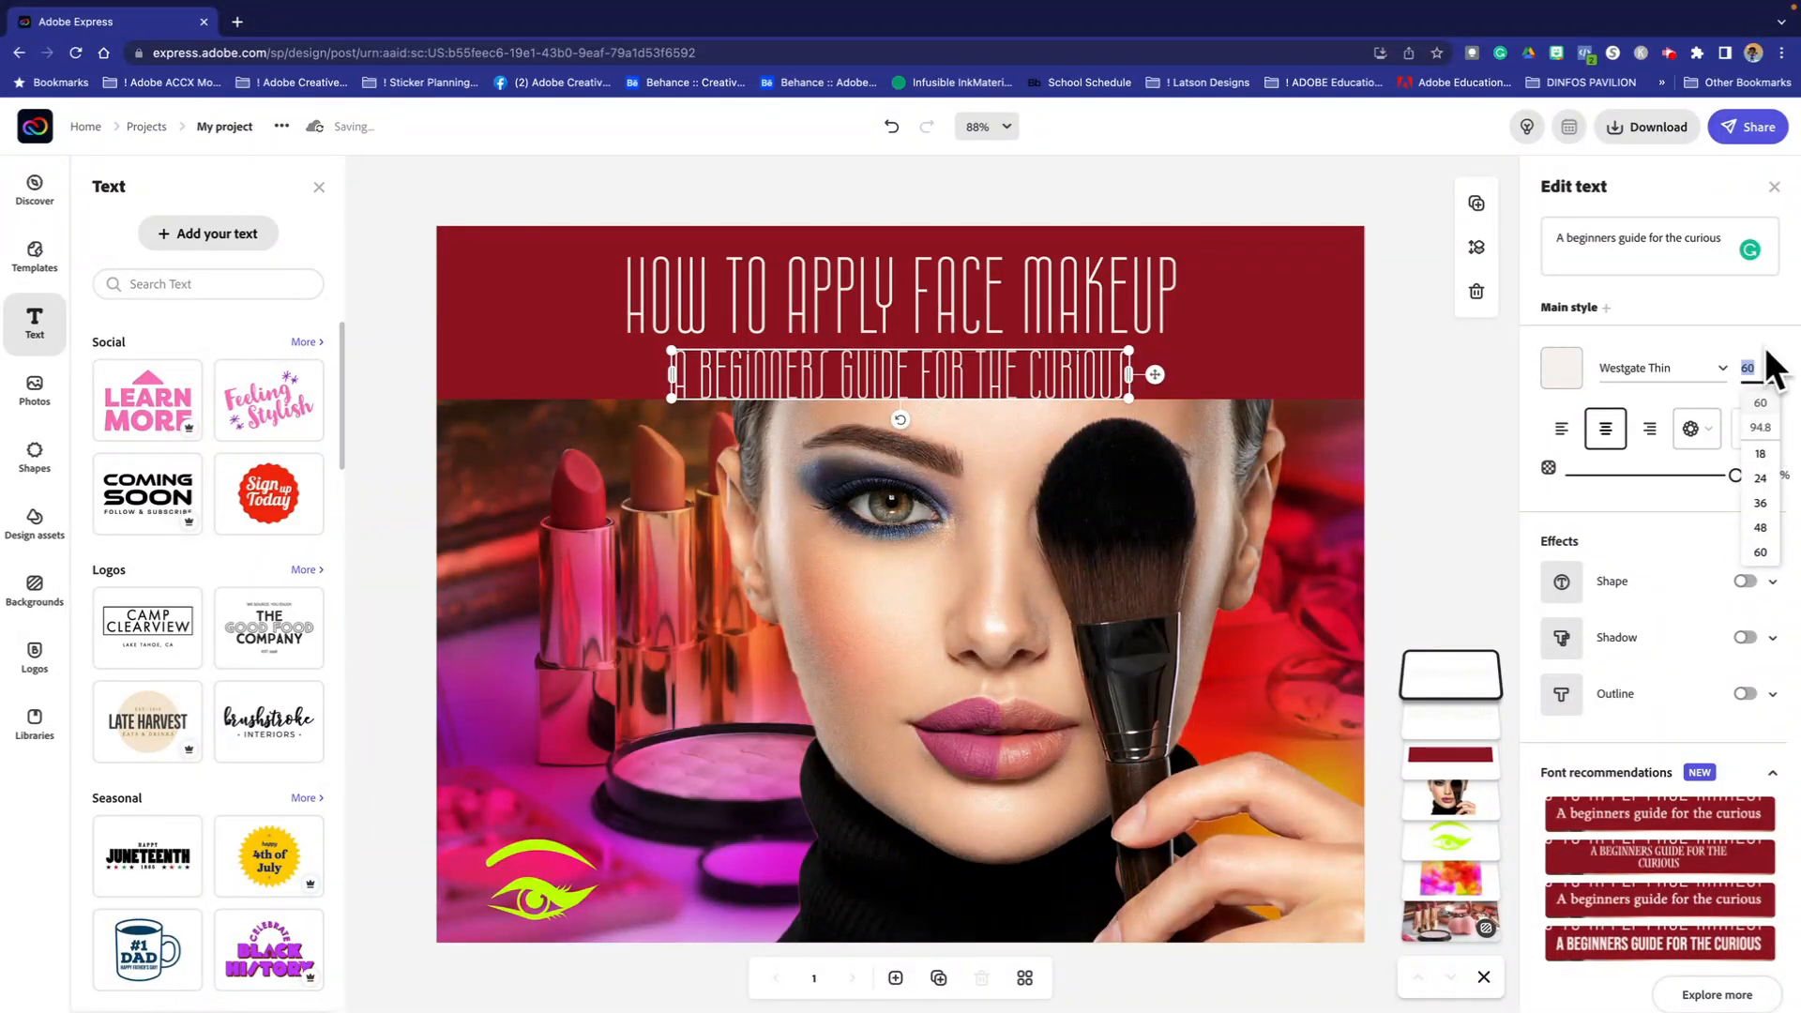
type("40")
key("Return")
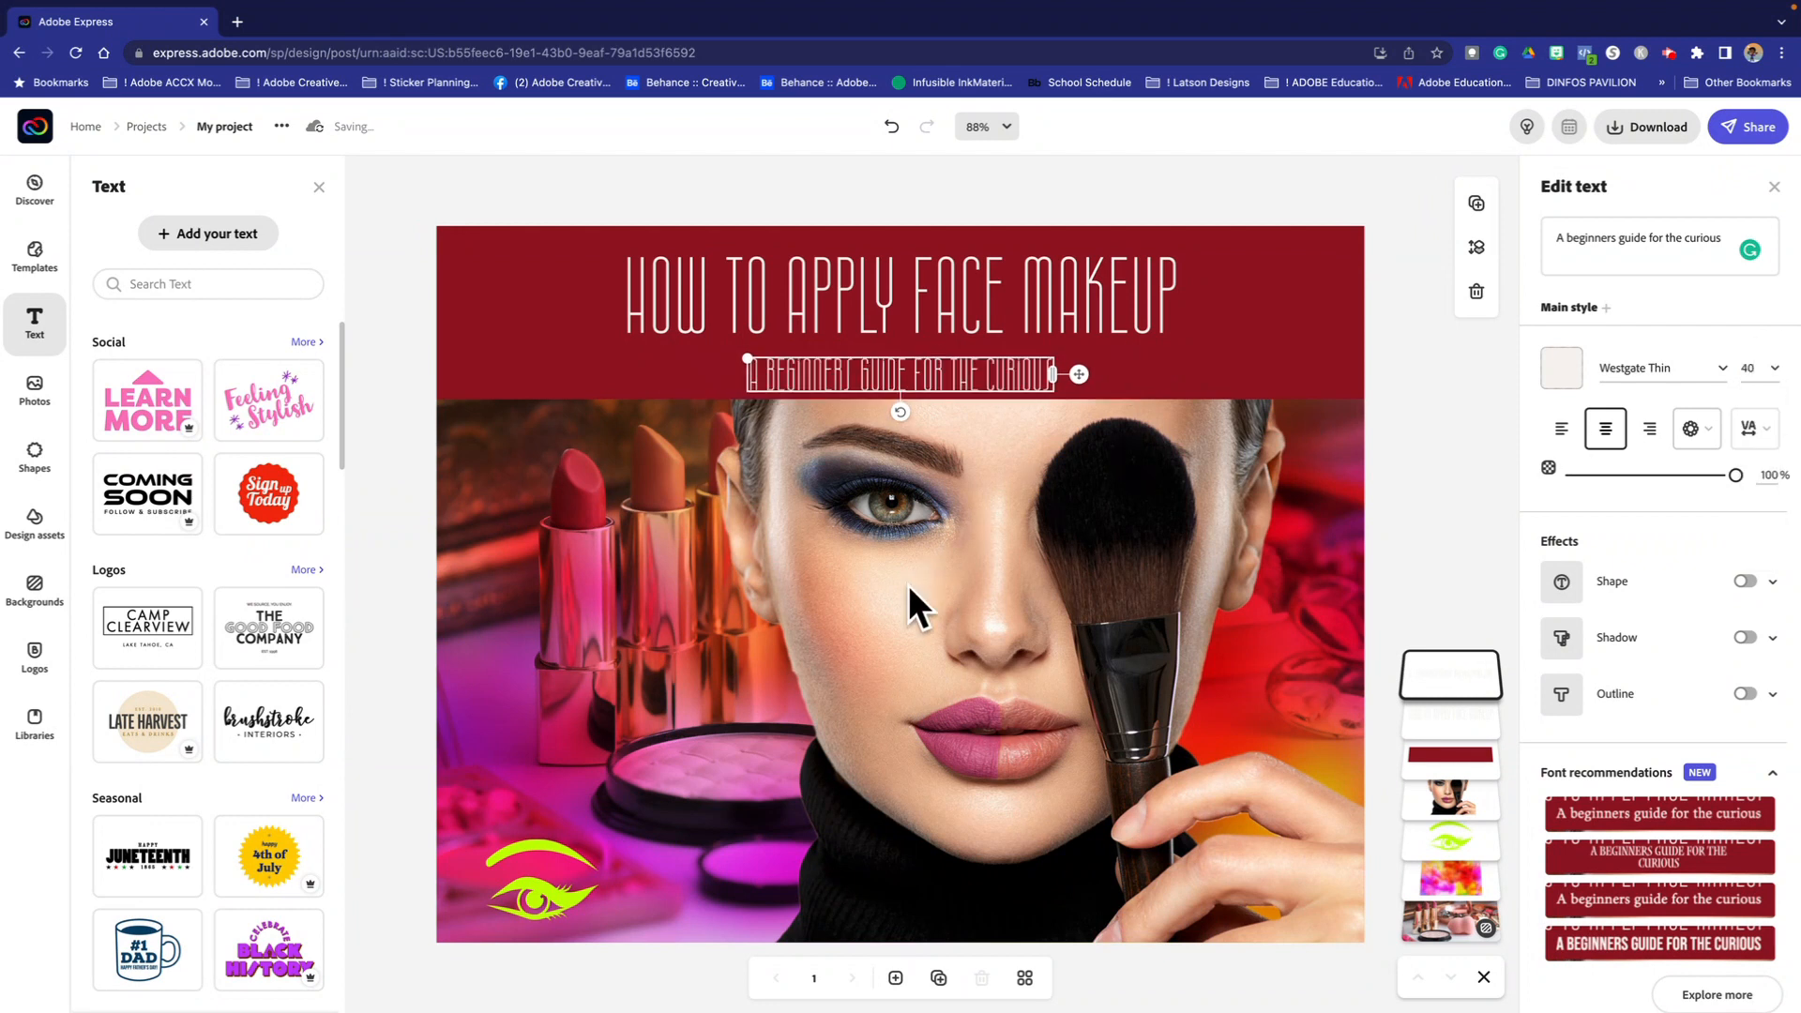
left_click_drag(851, 385, 846, 373)
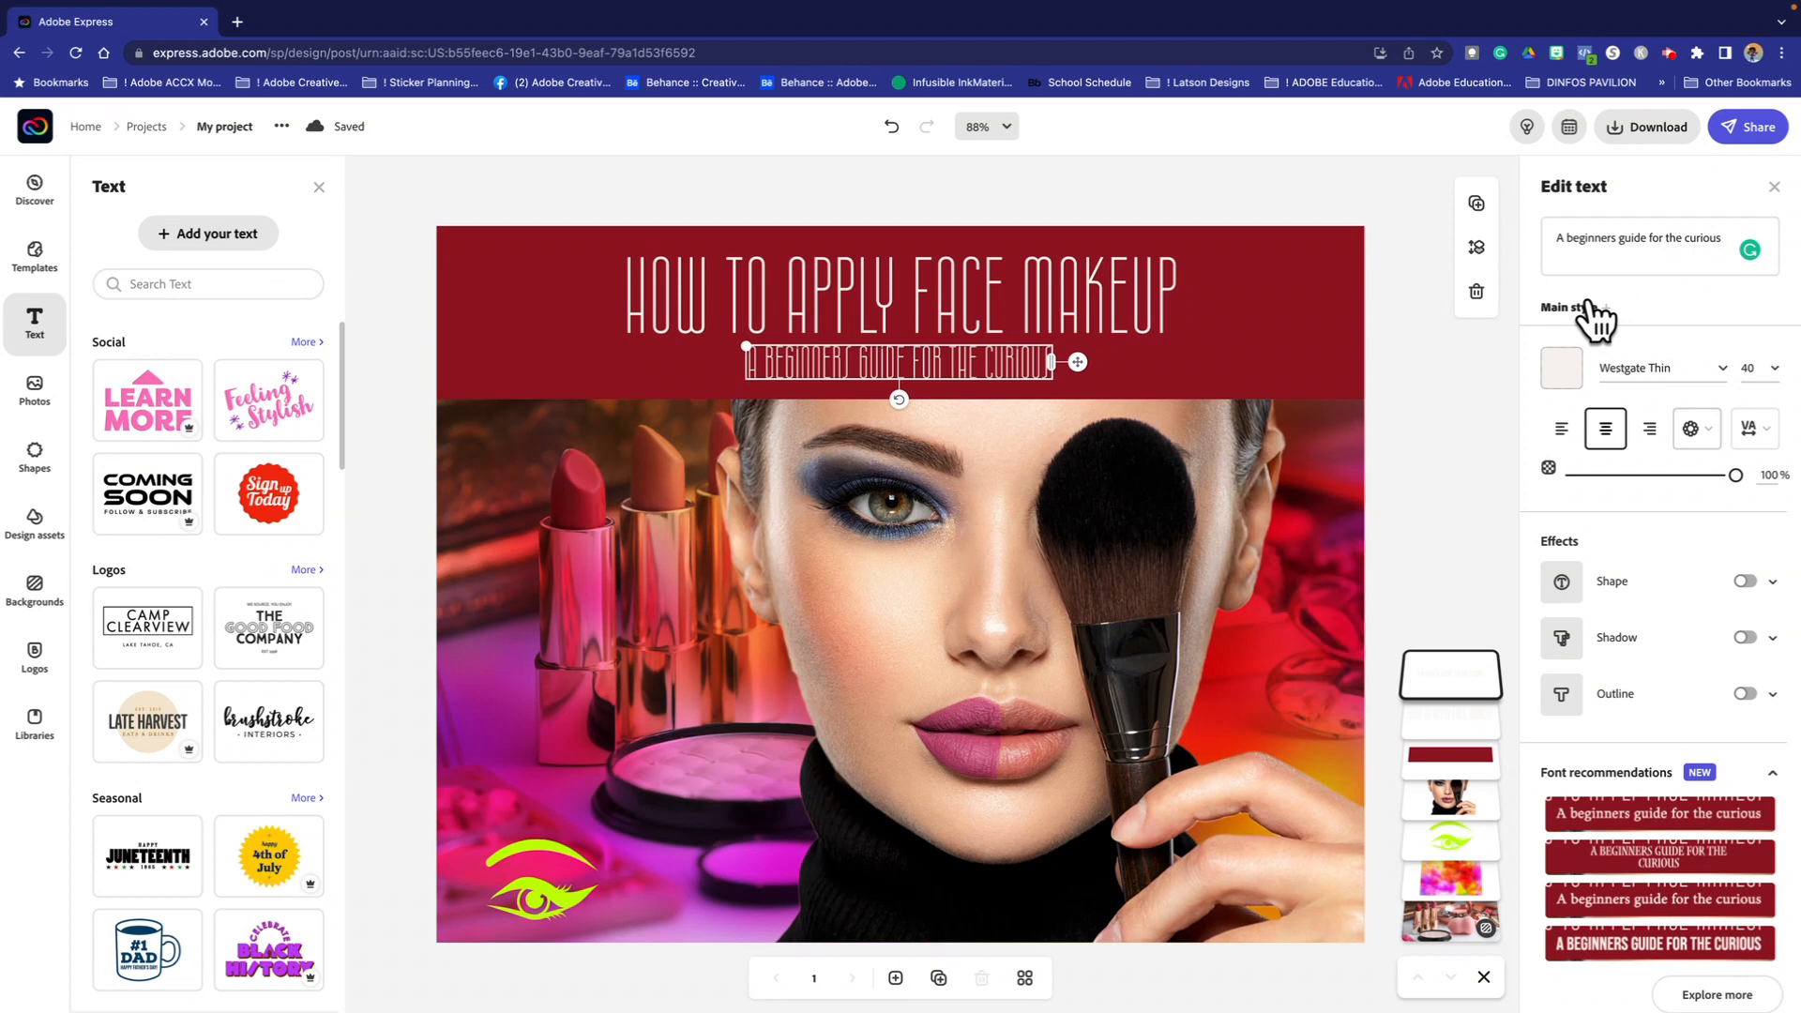
Step: Change the subtitle's font to Wigwag Deluxe at size 24, keeping it on one line centered beneath the headline
left_click(1636, 367)
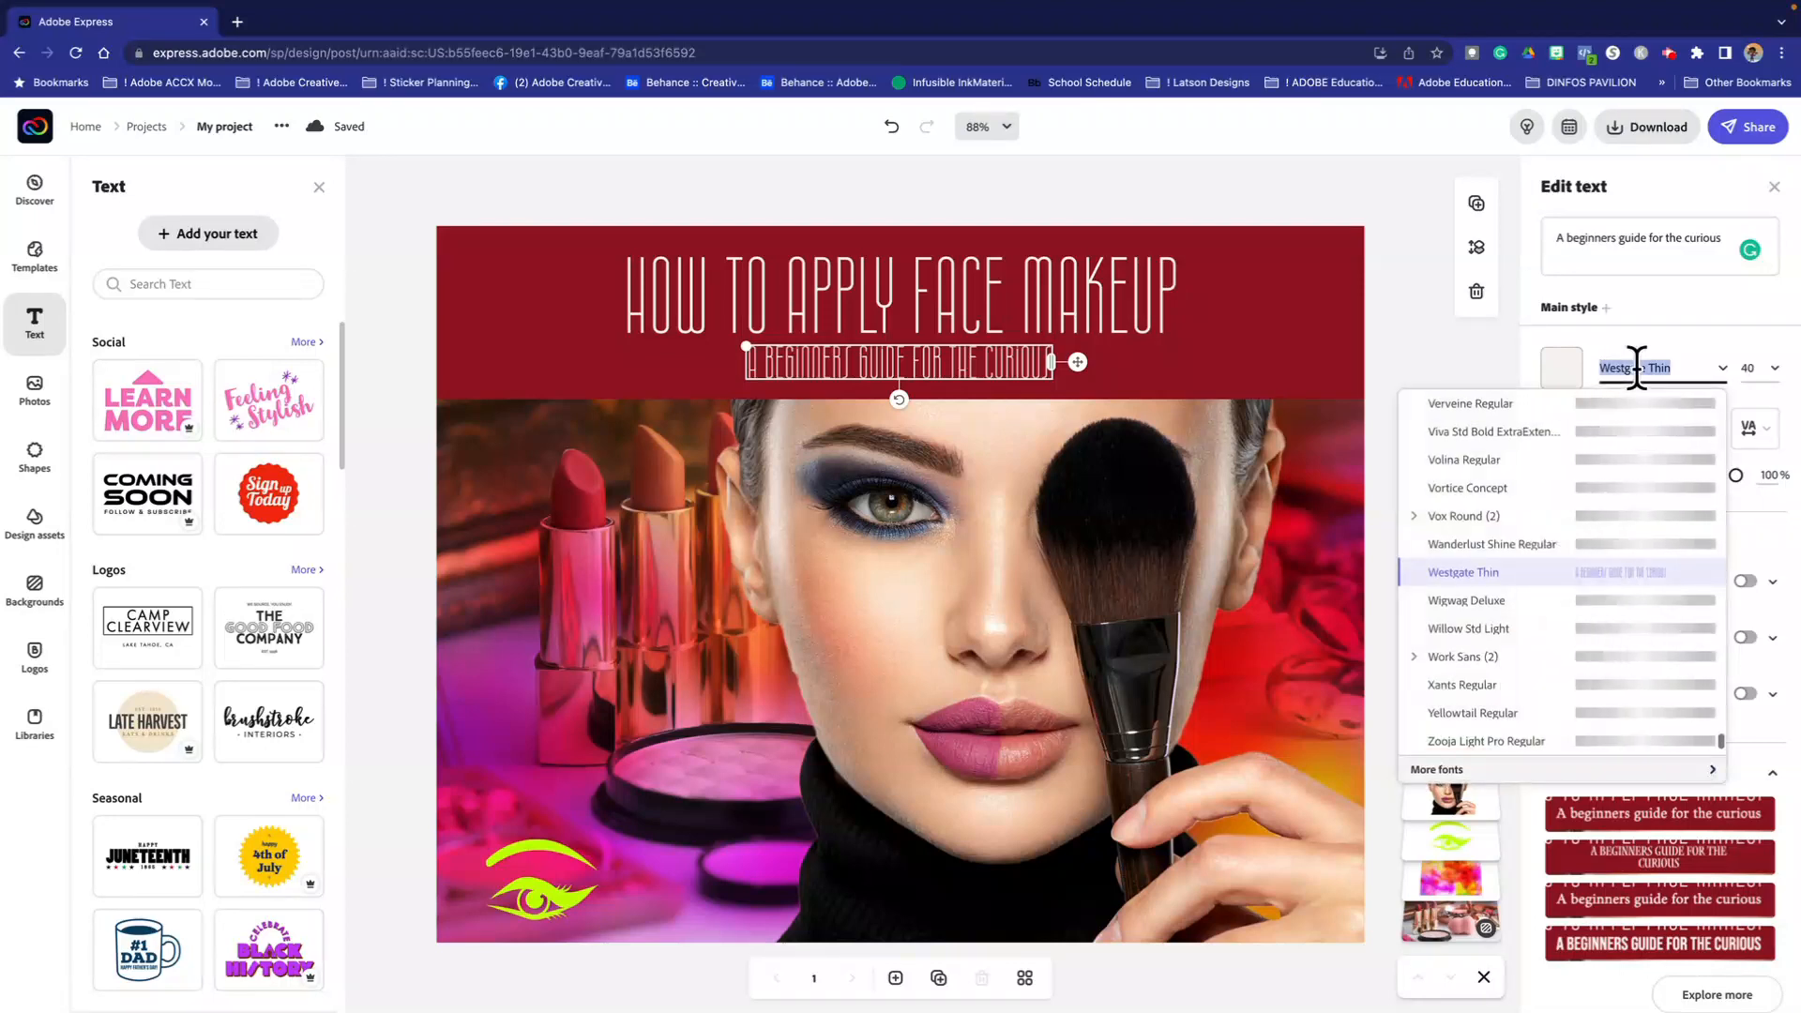
left_click(1506, 604)
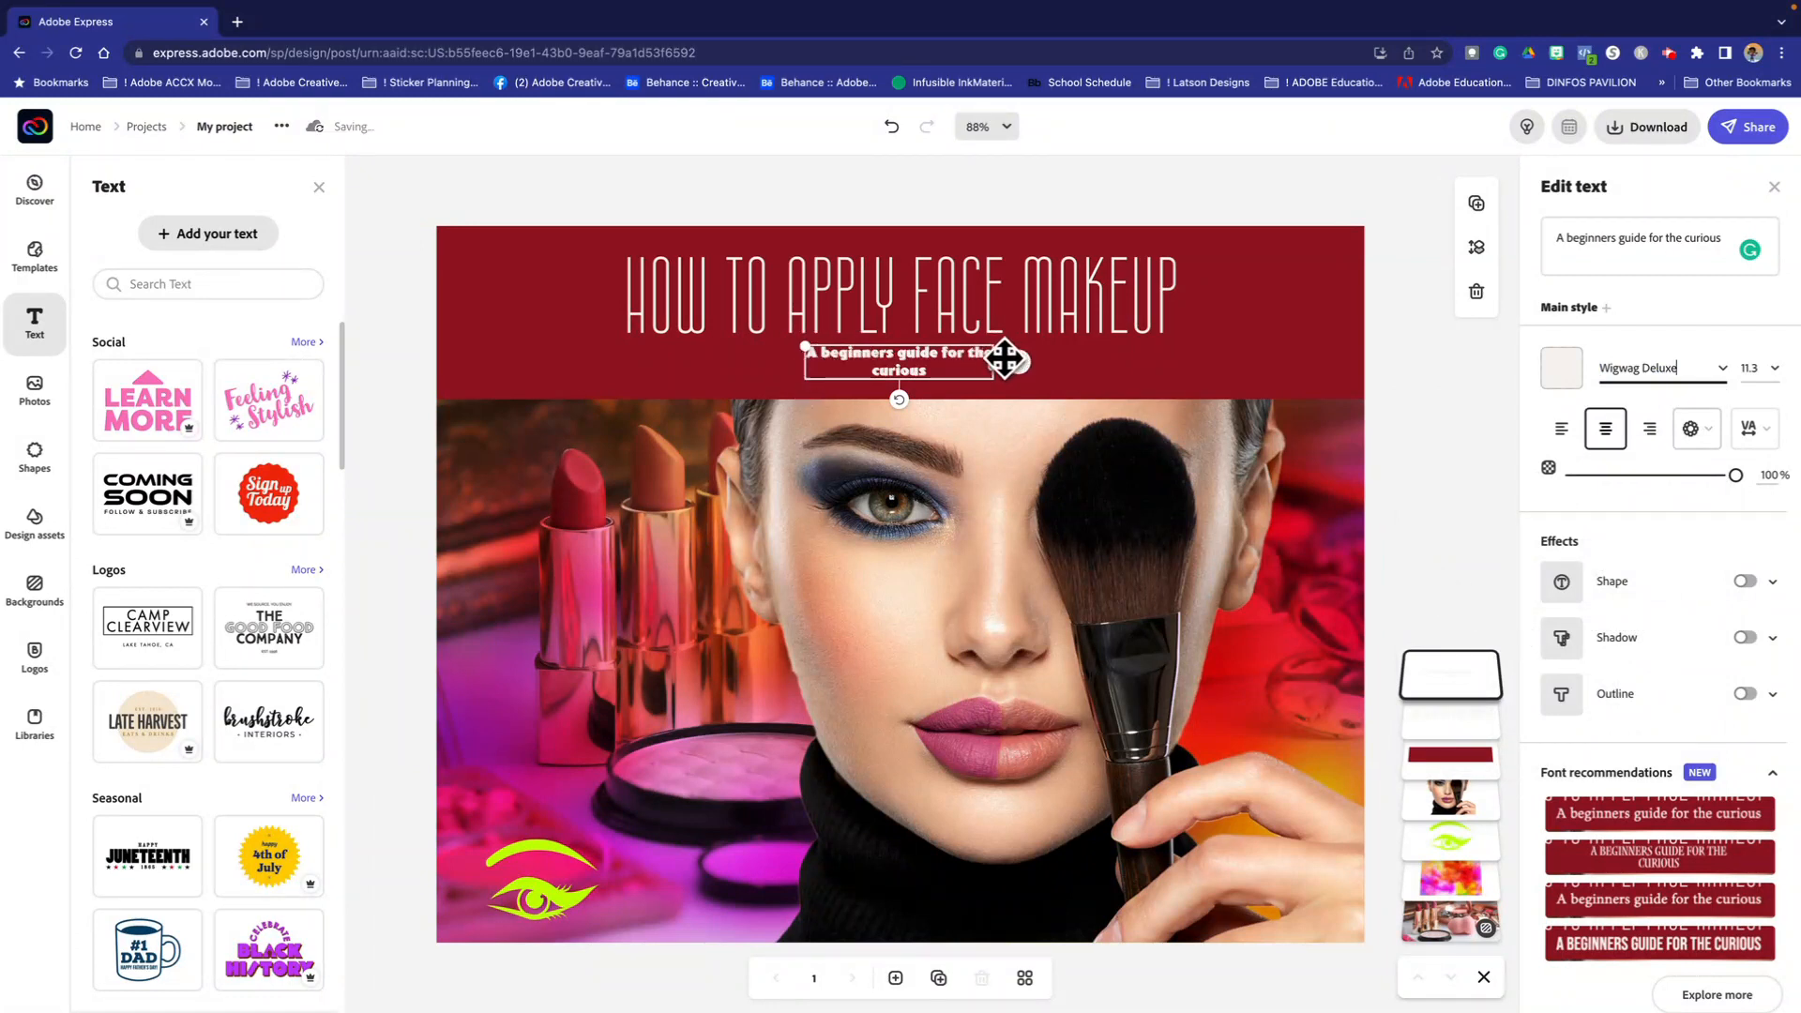
left_click_drag(993, 362, 1173, 351)
left_click_drag(978, 361, 935, 380)
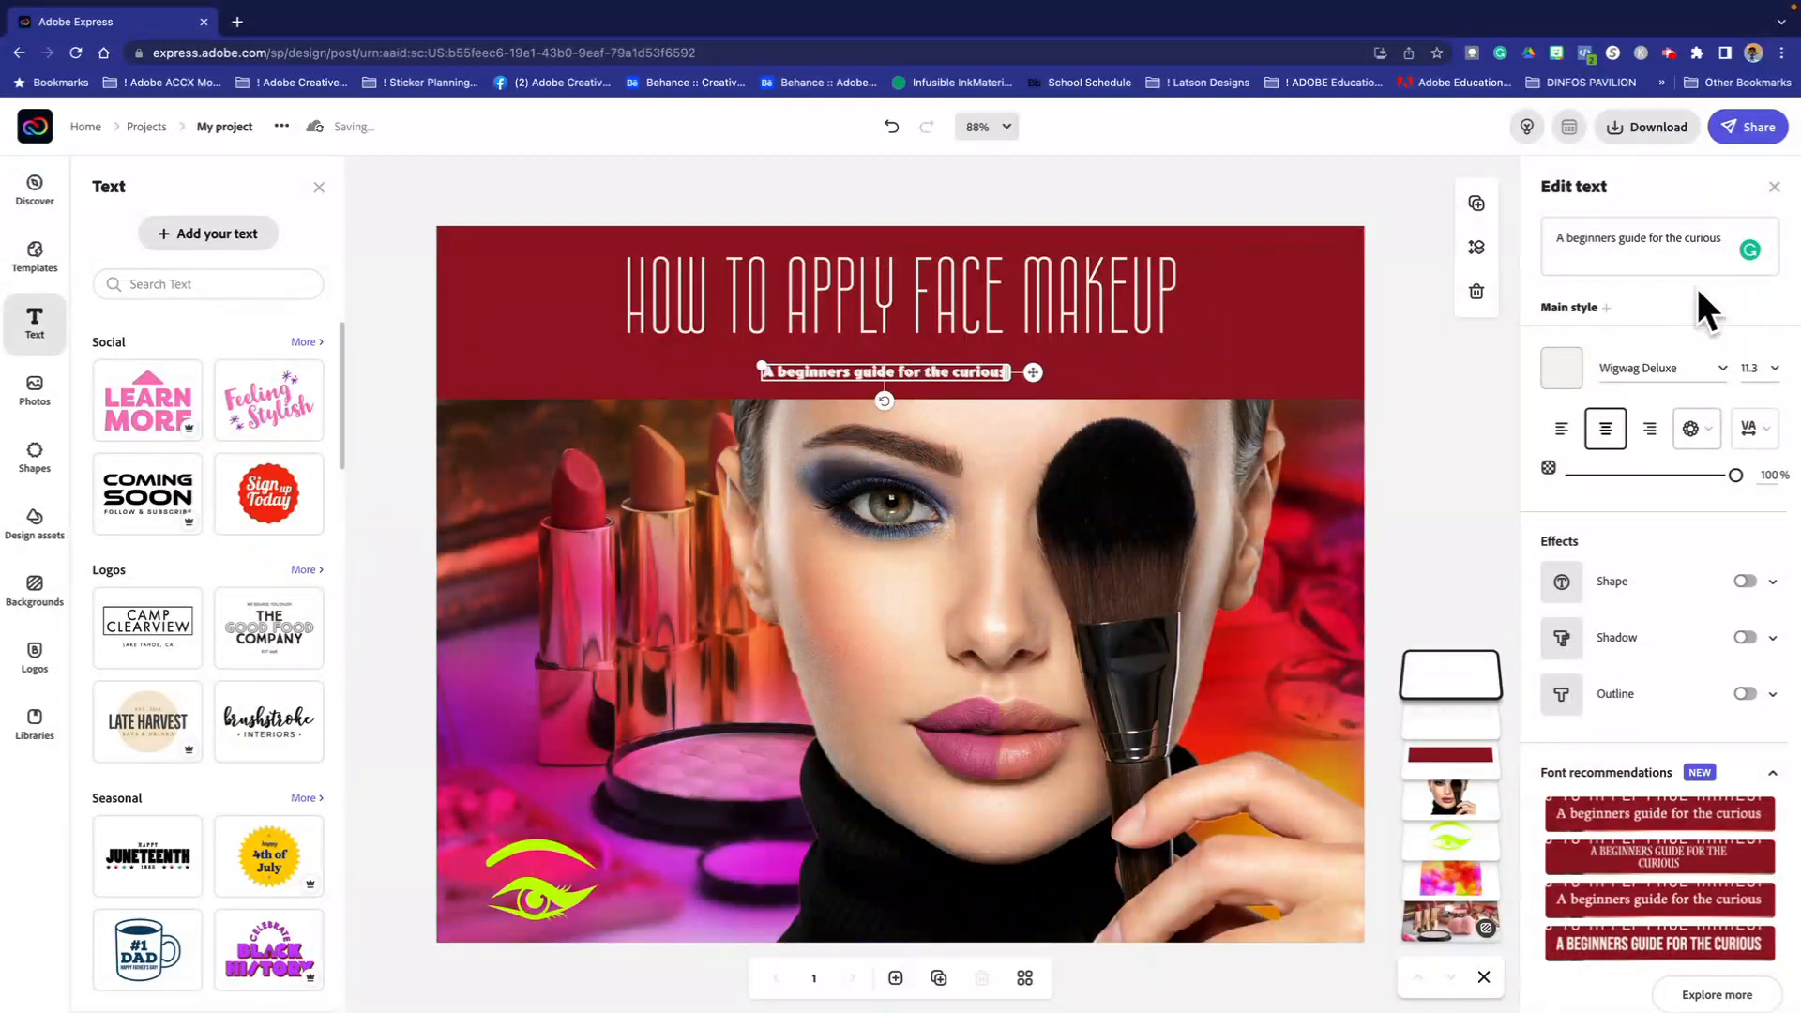
left_click(1774, 369)
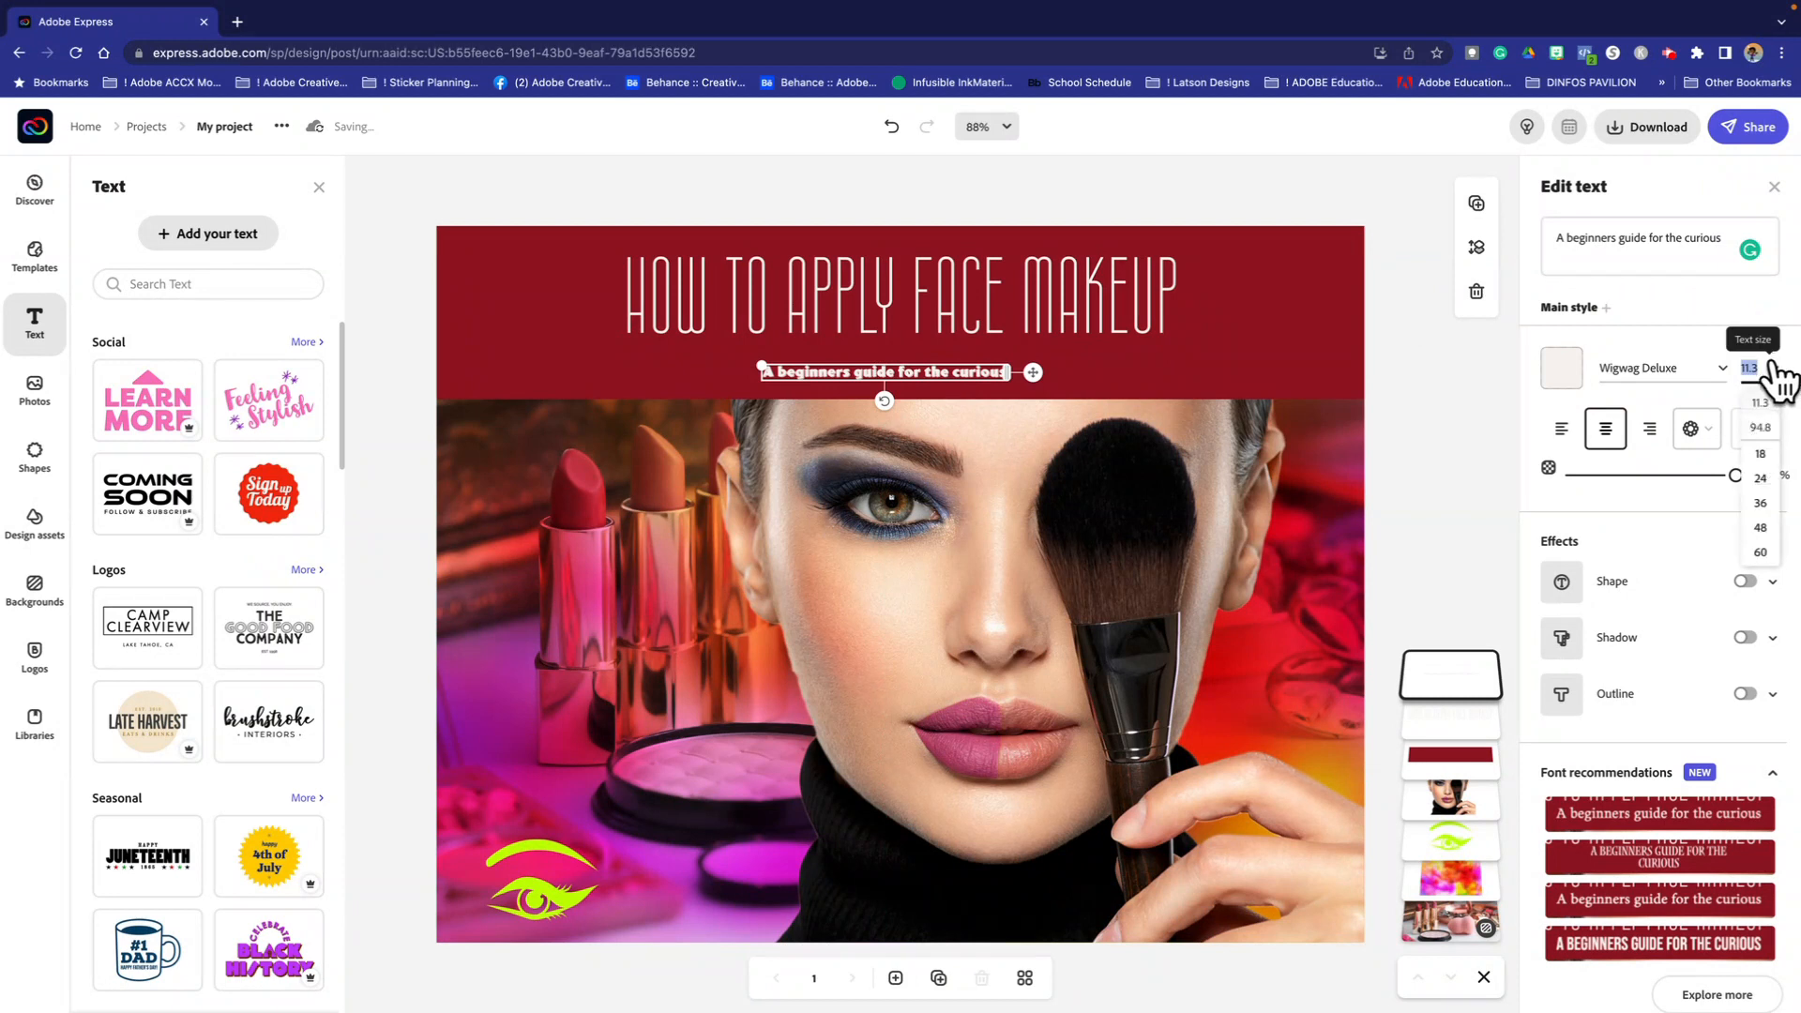
left_click(1760, 478)
left_click_drag(825, 361, 812, 366)
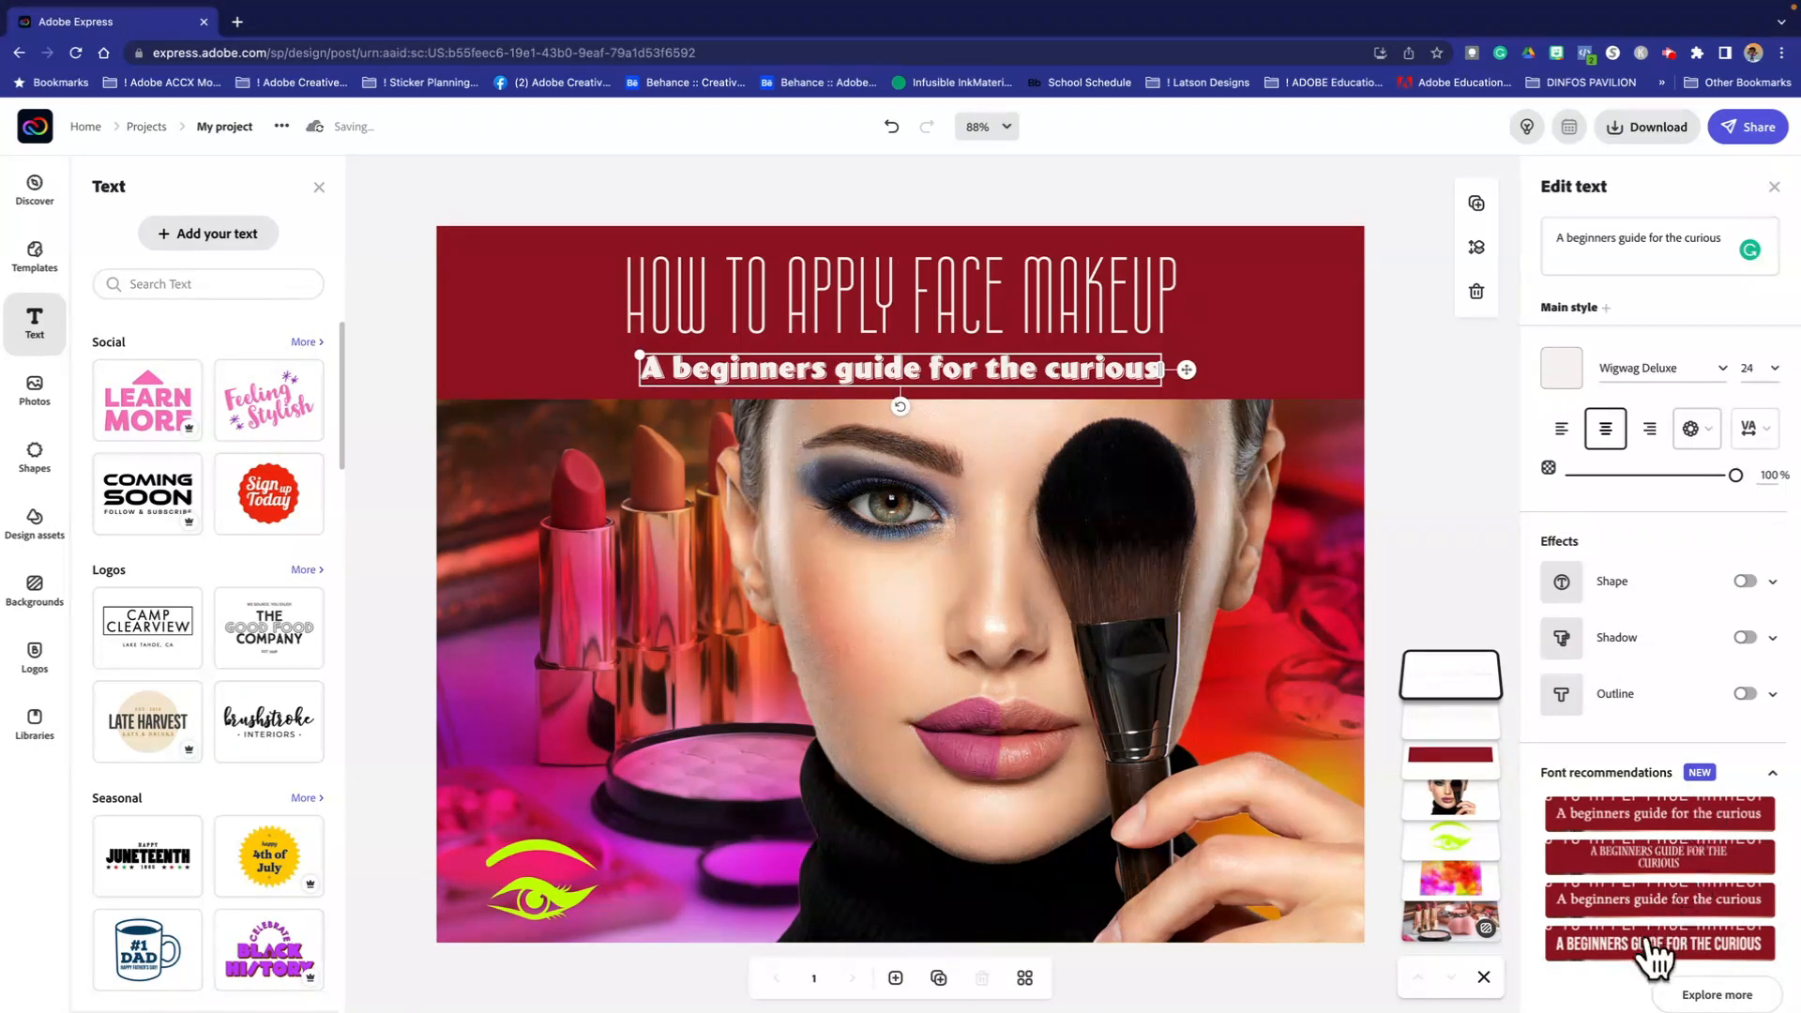
Step: Apply the third recommended font, the light Adobe Arabic serif, to the subtitle and deselect it
left_click(1643, 908)
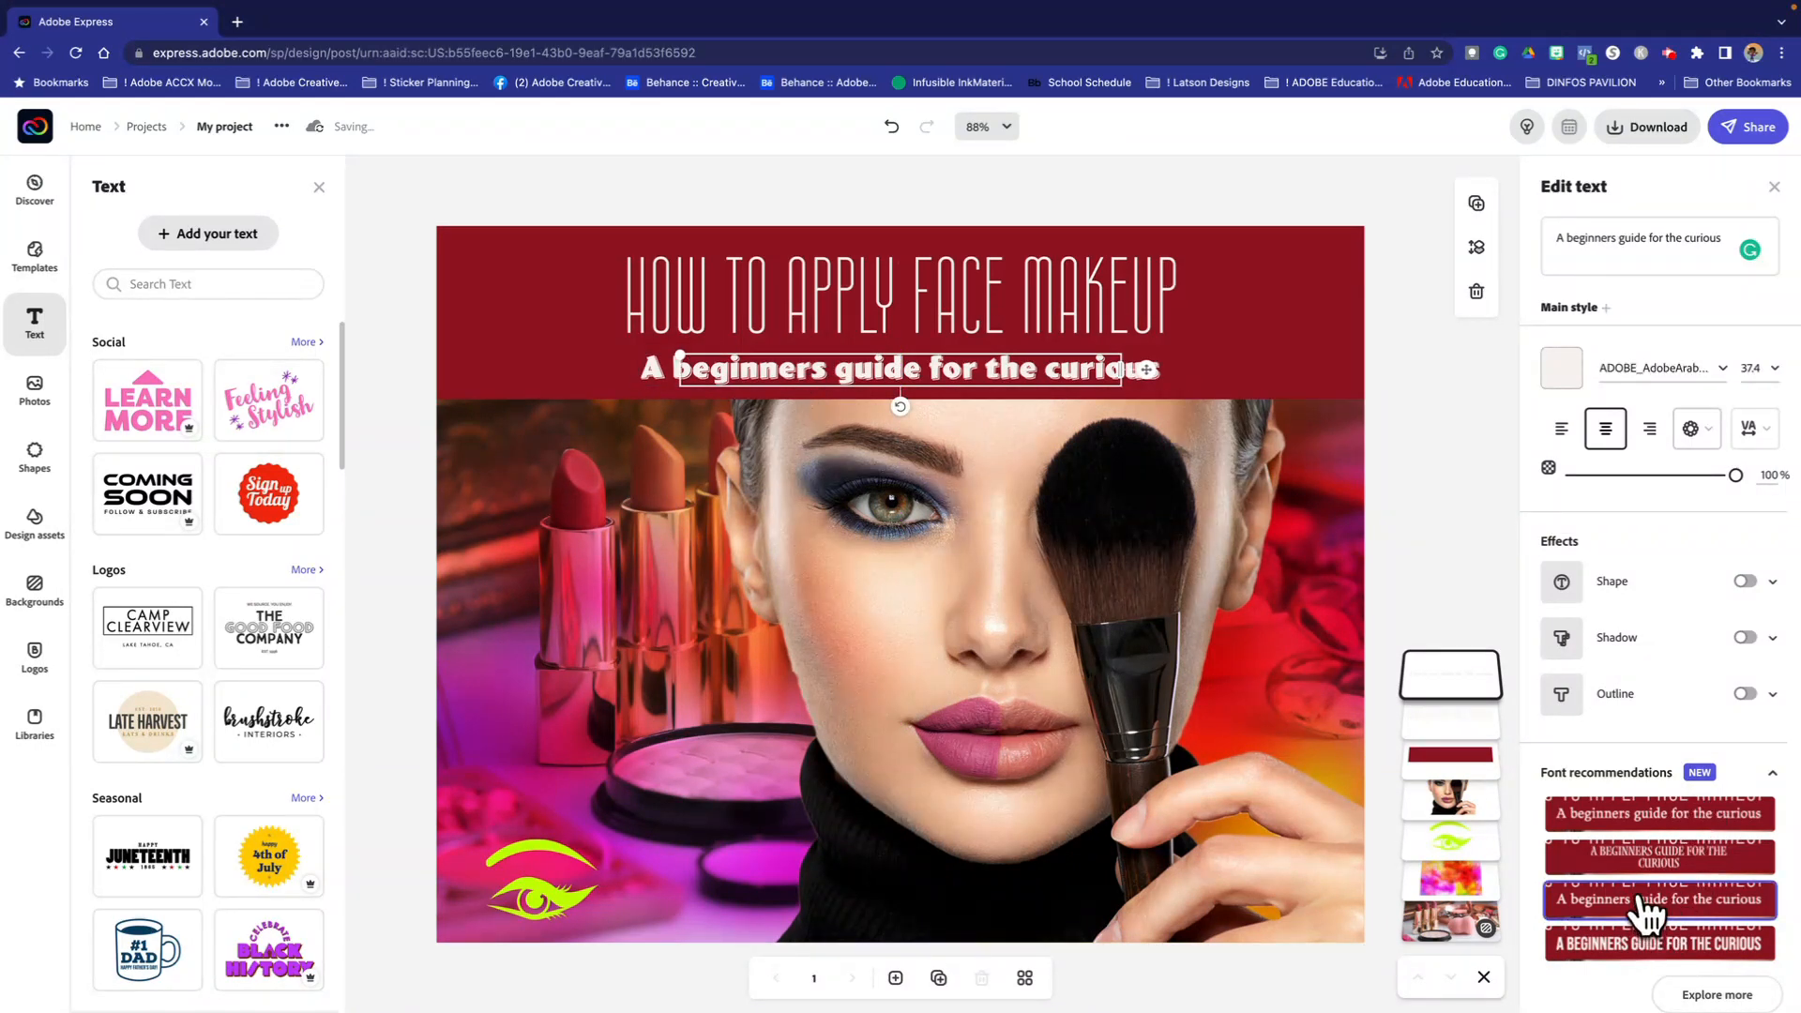
left_click(583, 167)
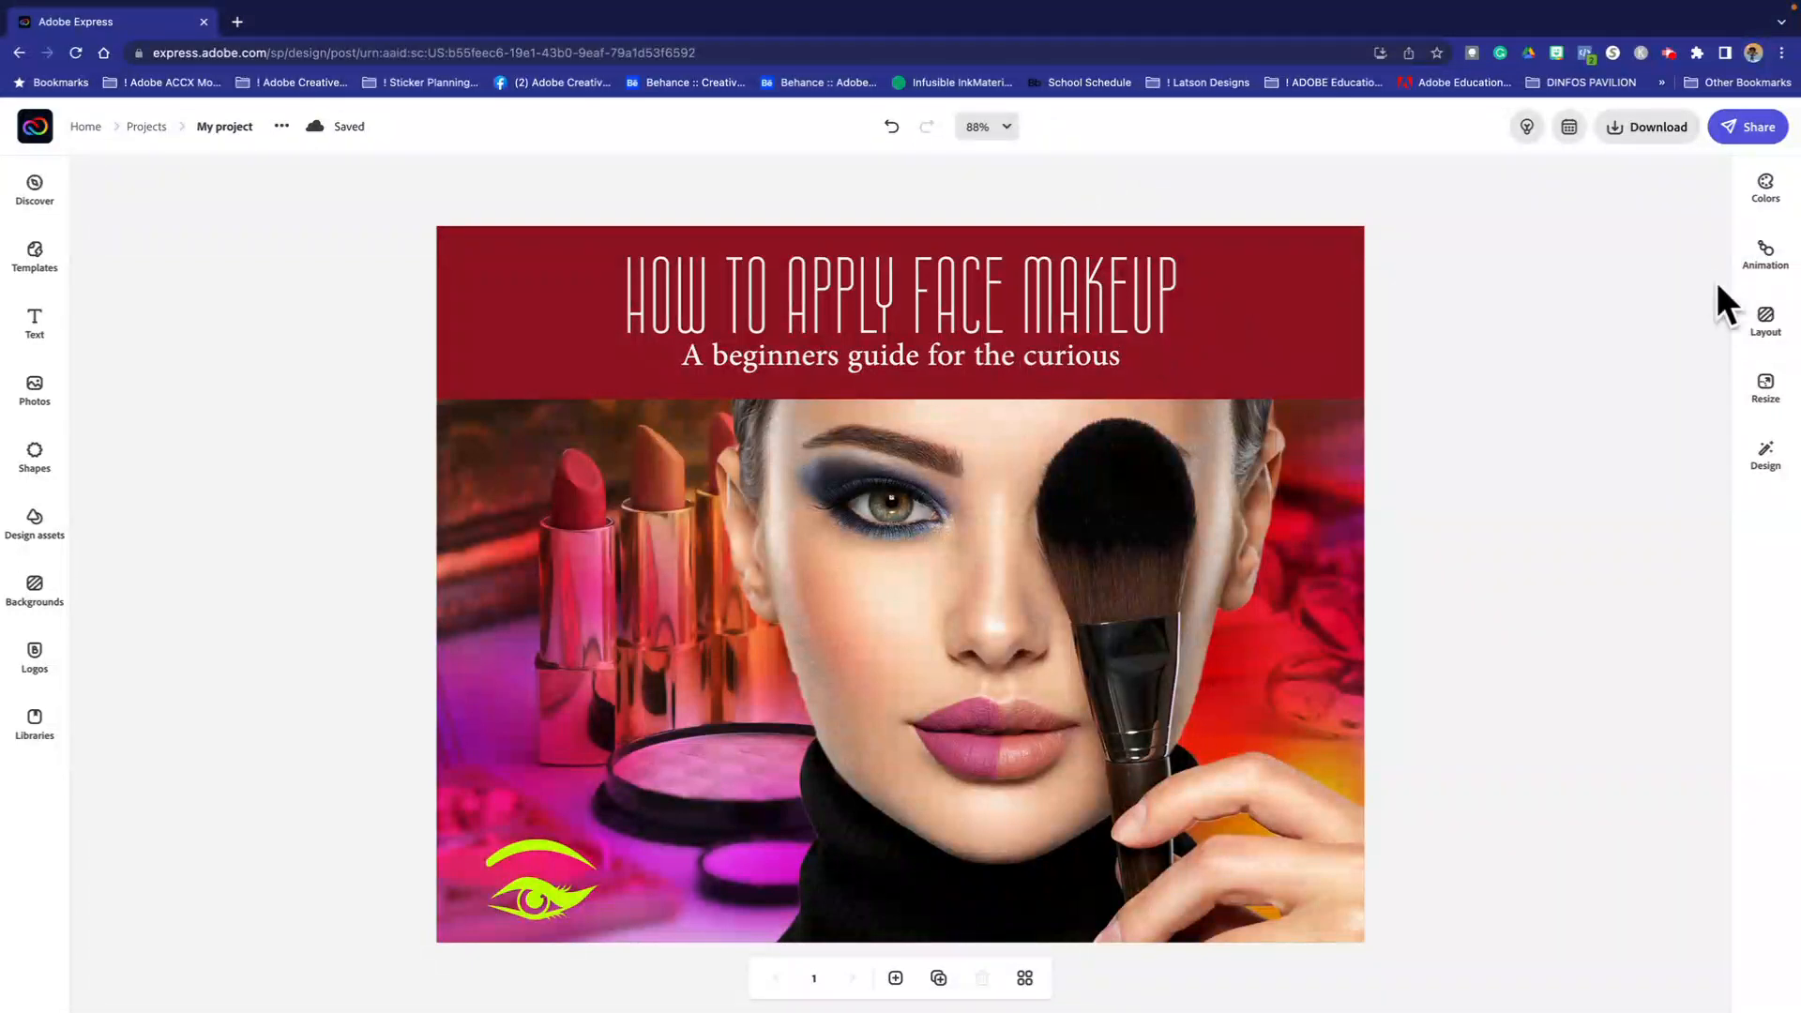
Step: Apply the first Bold color palette, shuffle its colors several times, and undo the last shuffle to keep the dark red banner
left_click(1767, 184)
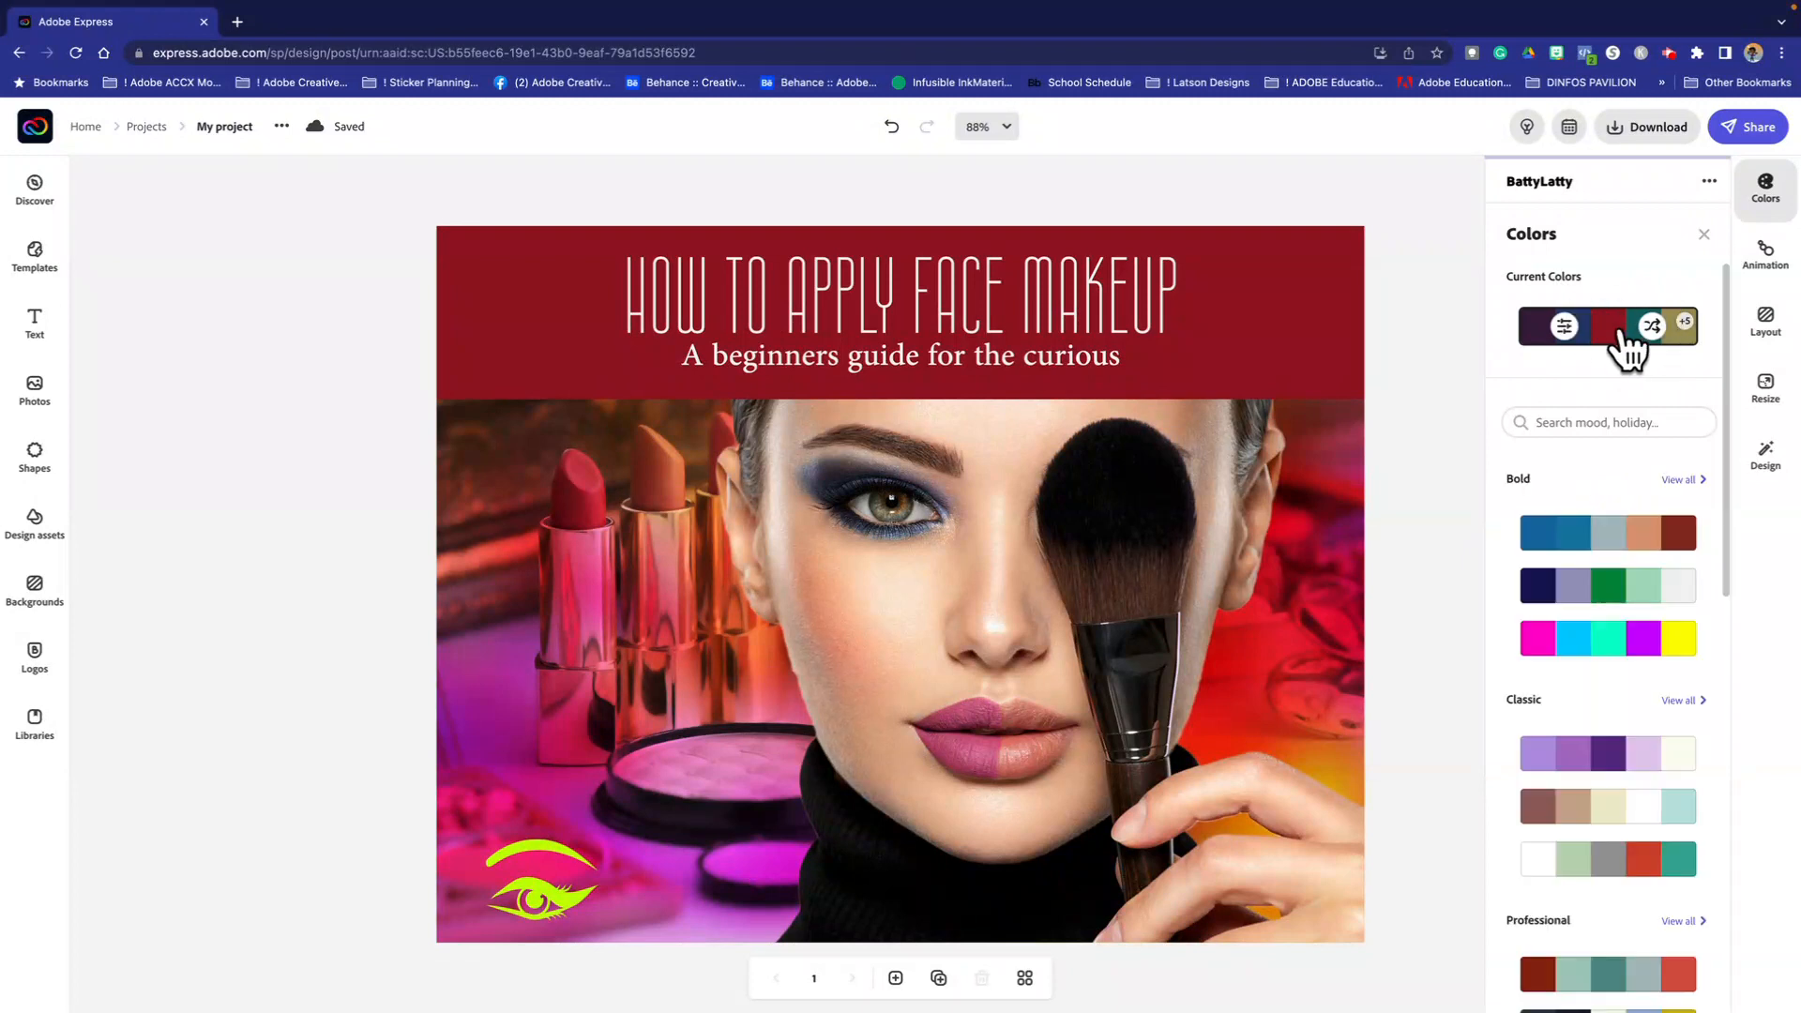
left_click(1646, 549)
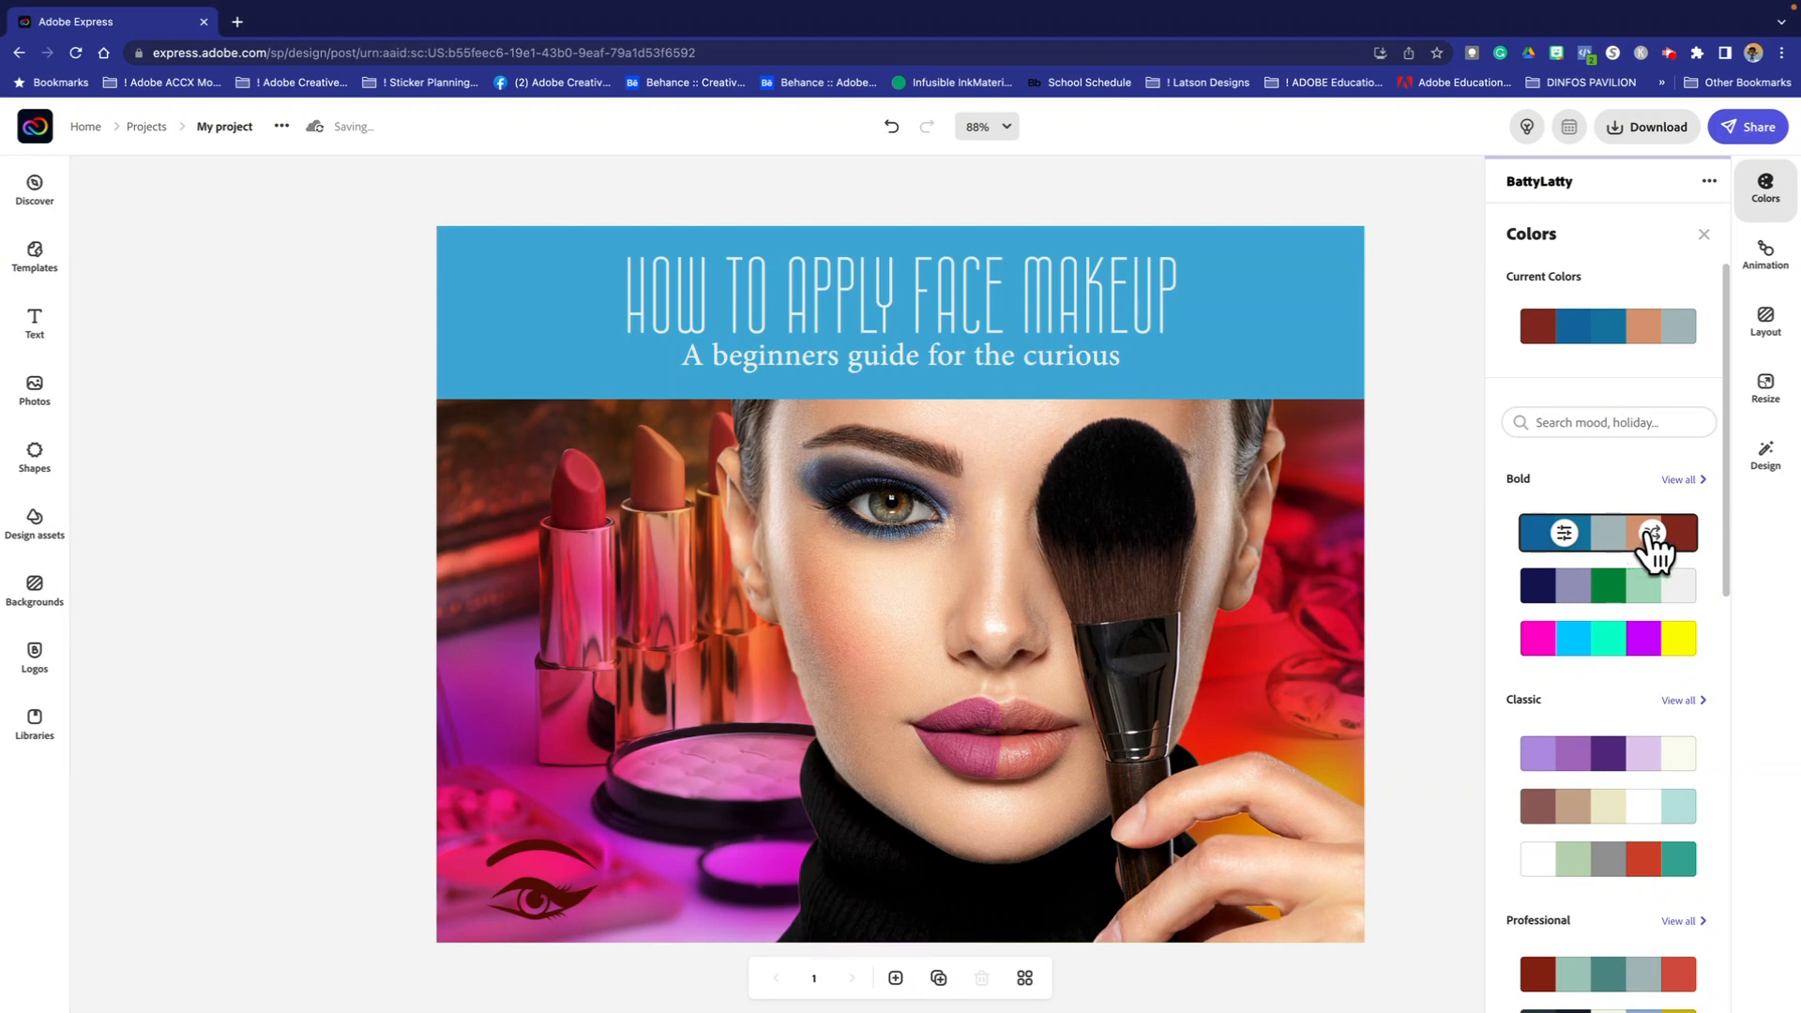
left_click(1651, 535)
left_click(1651, 535)
left_click(1651, 534)
left_click(1650, 534)
left_click(1650, 535)
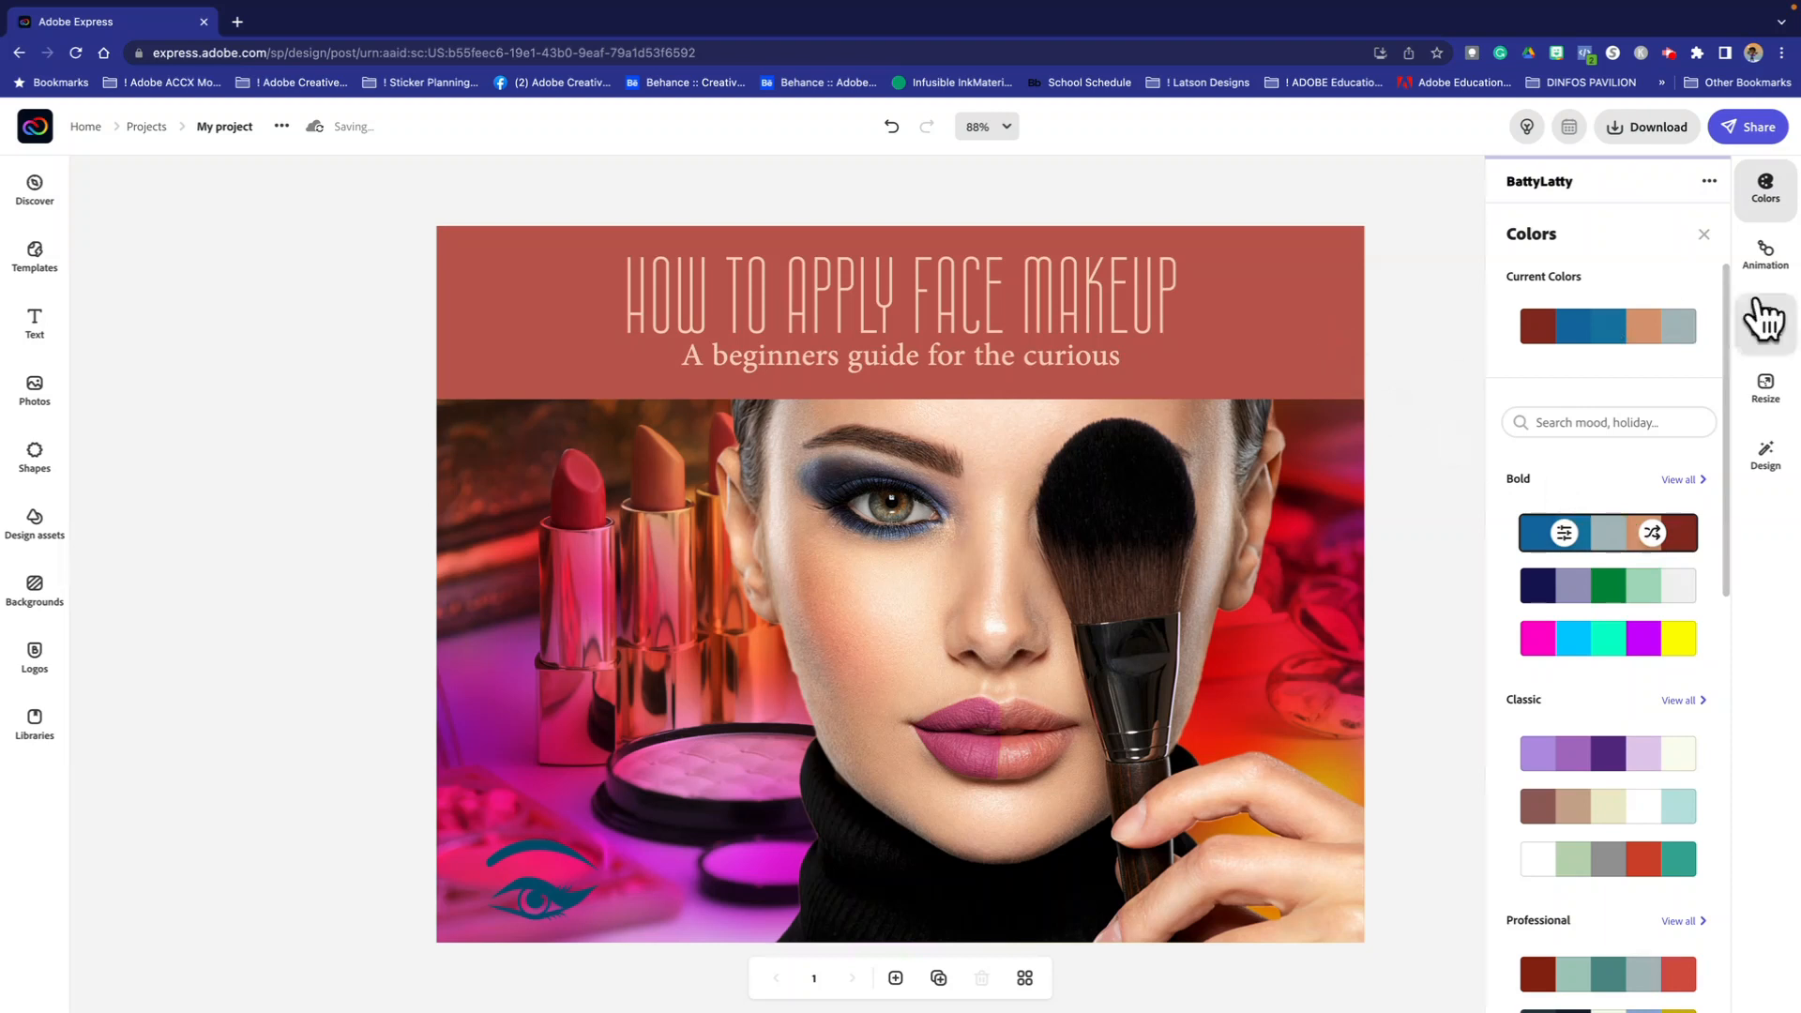
left_click(891, 127)
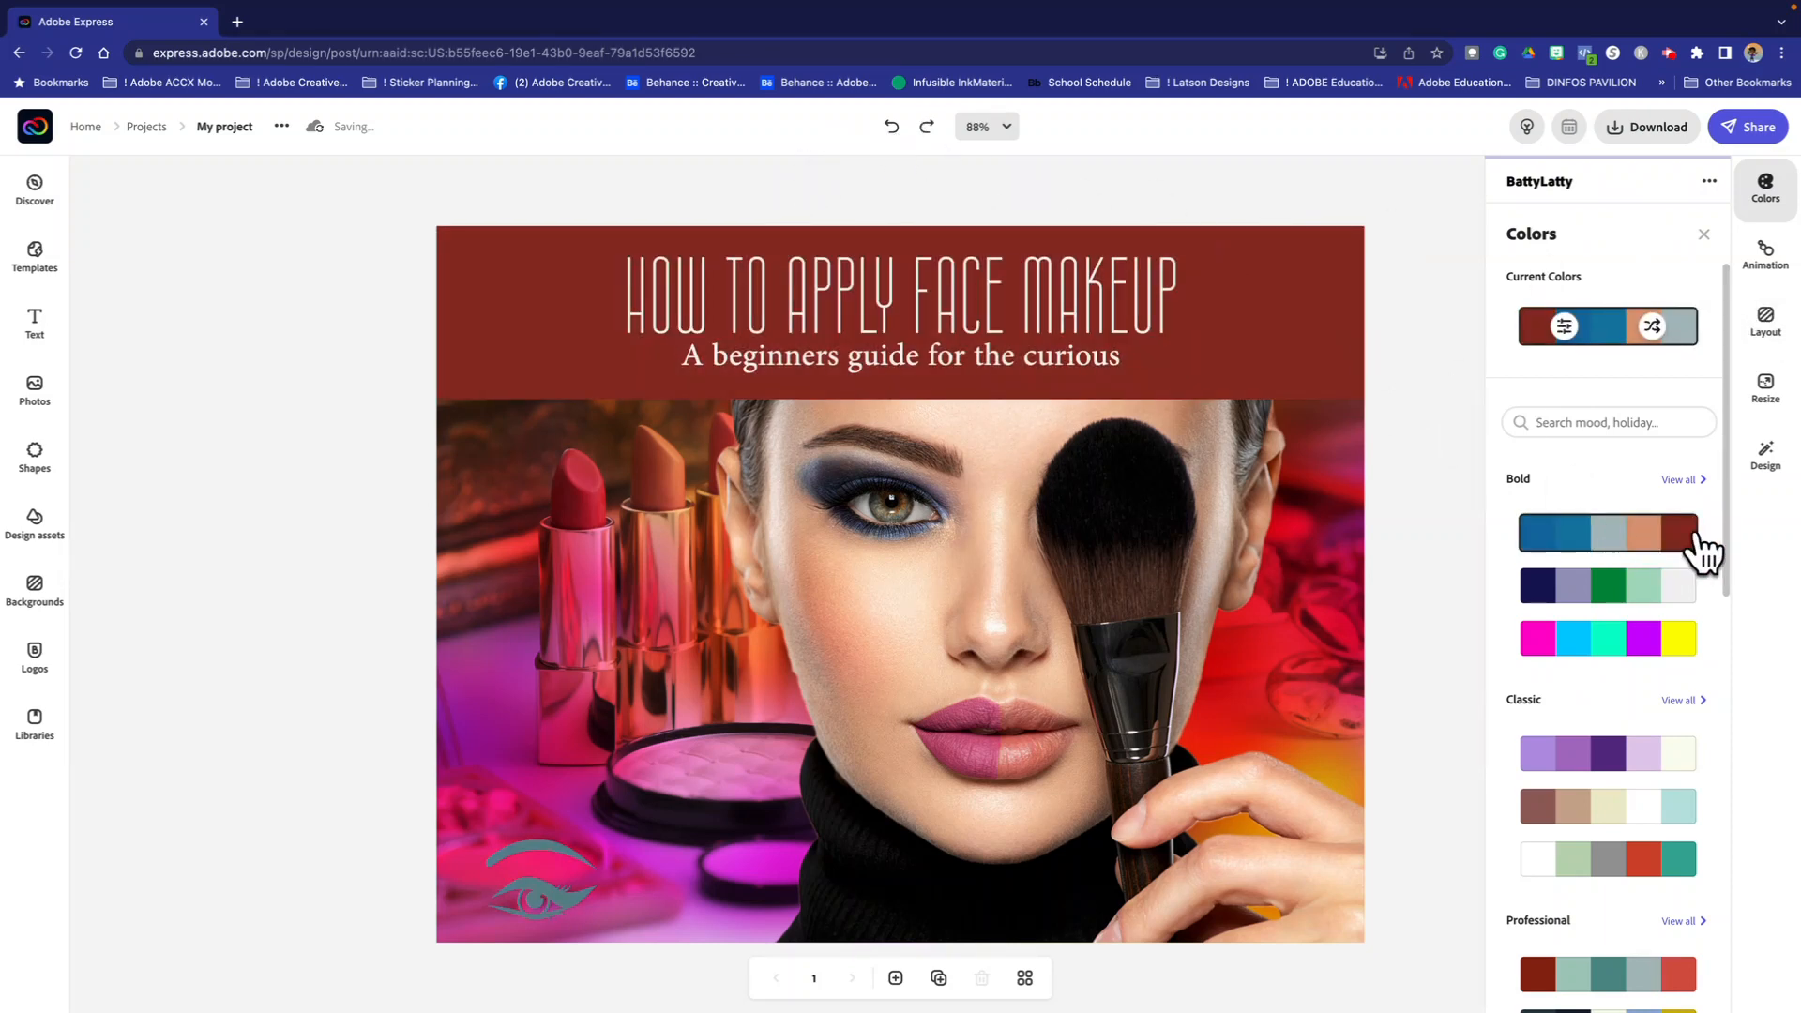
Step: Try the Typewriter and Dynamic text animations, including Dynamic's second variation, look at the resize options, and undo the last animation change
left_click(1764, 251)
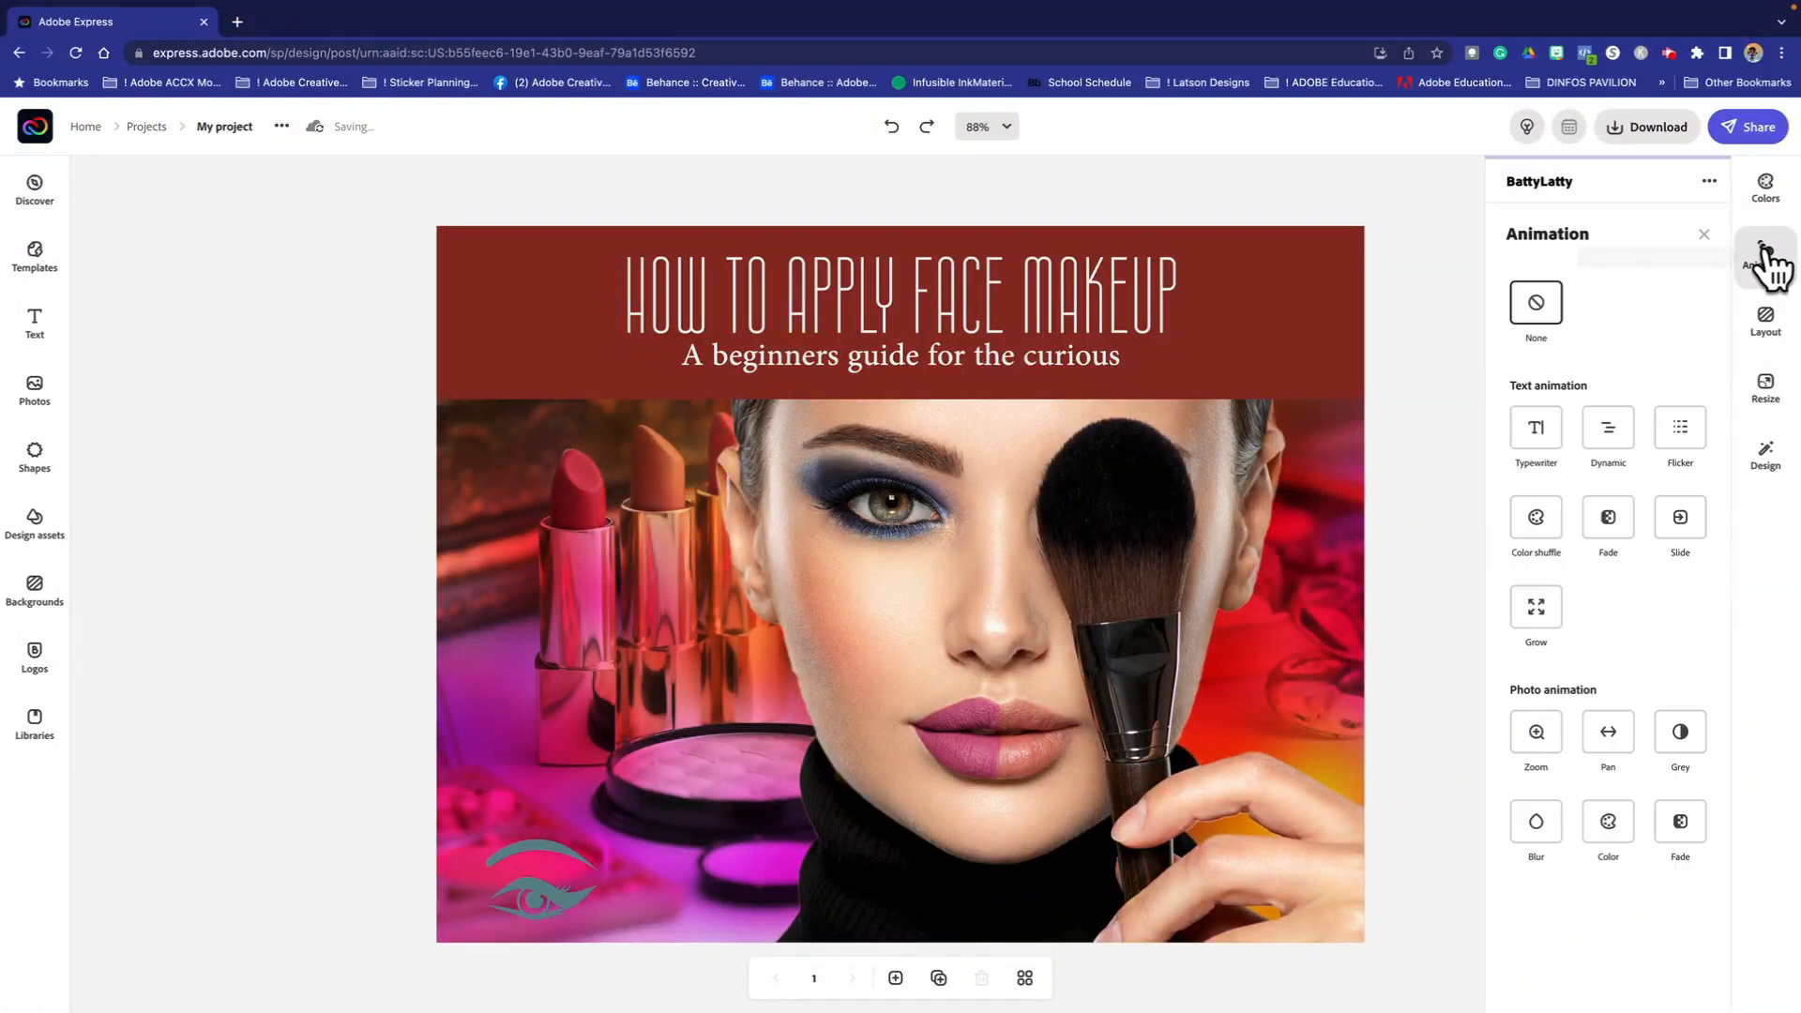
left_click(1559, 431)
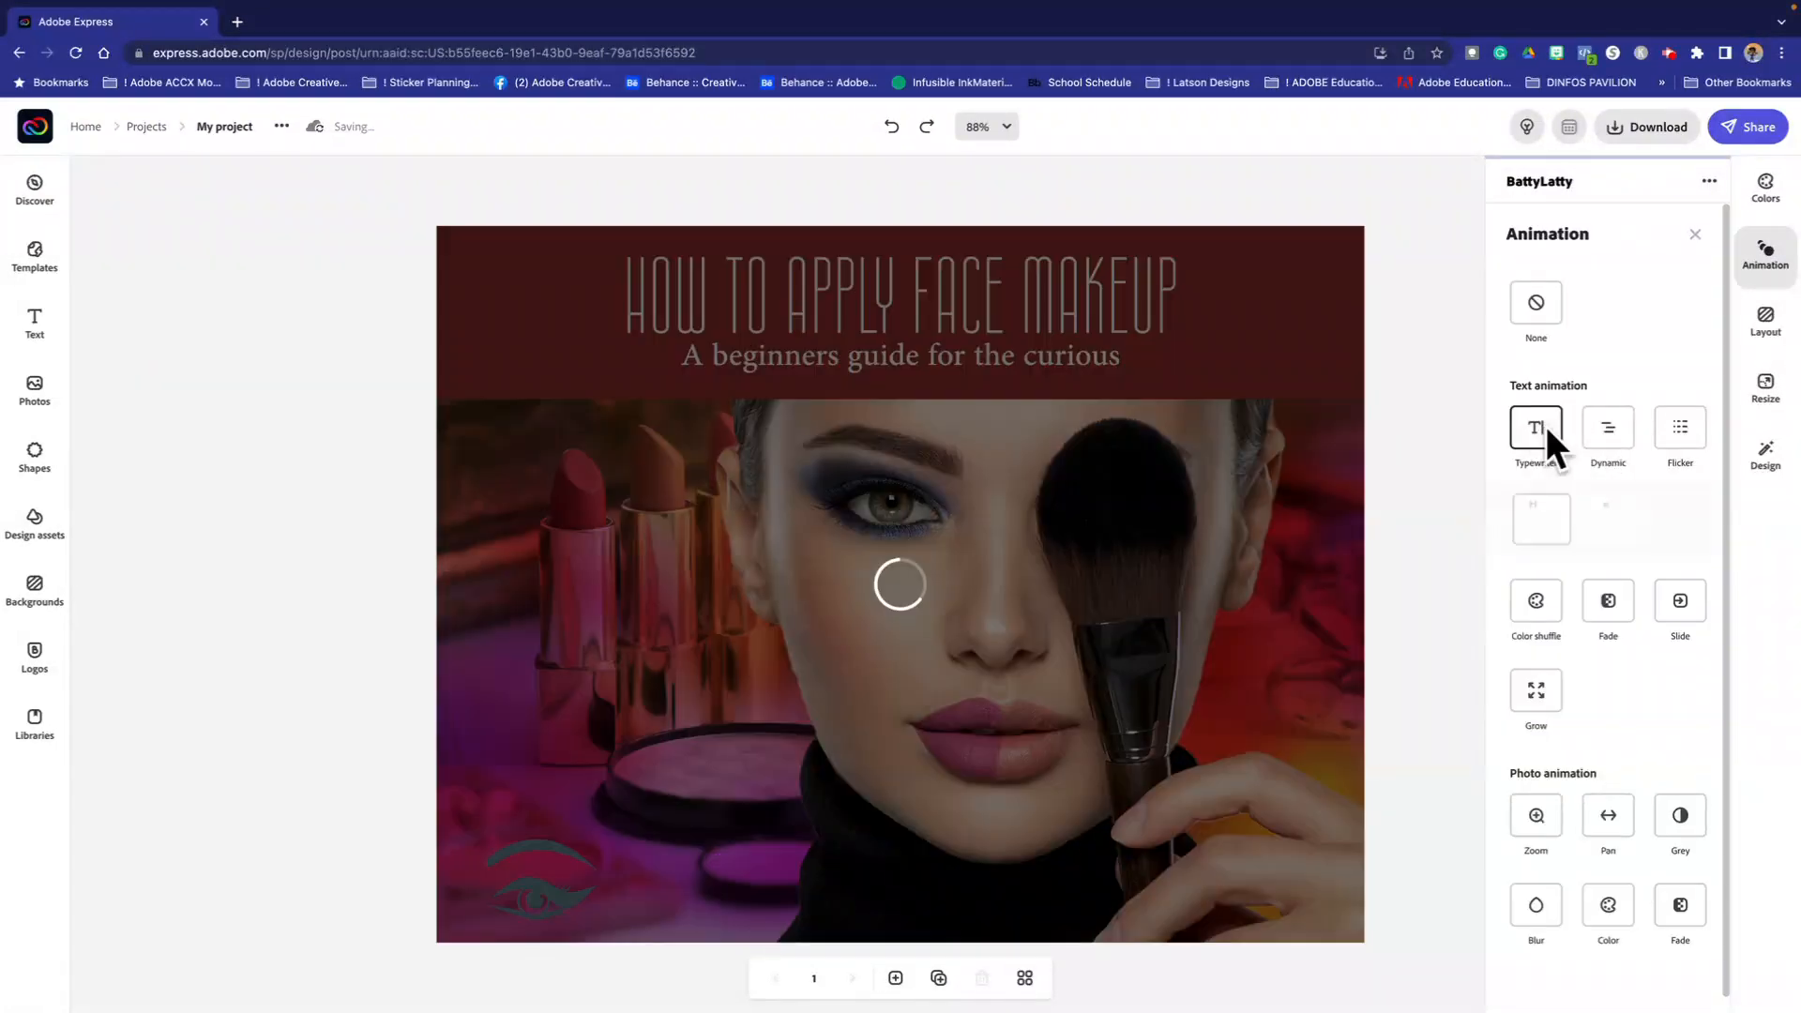
left_click(1627, 430)
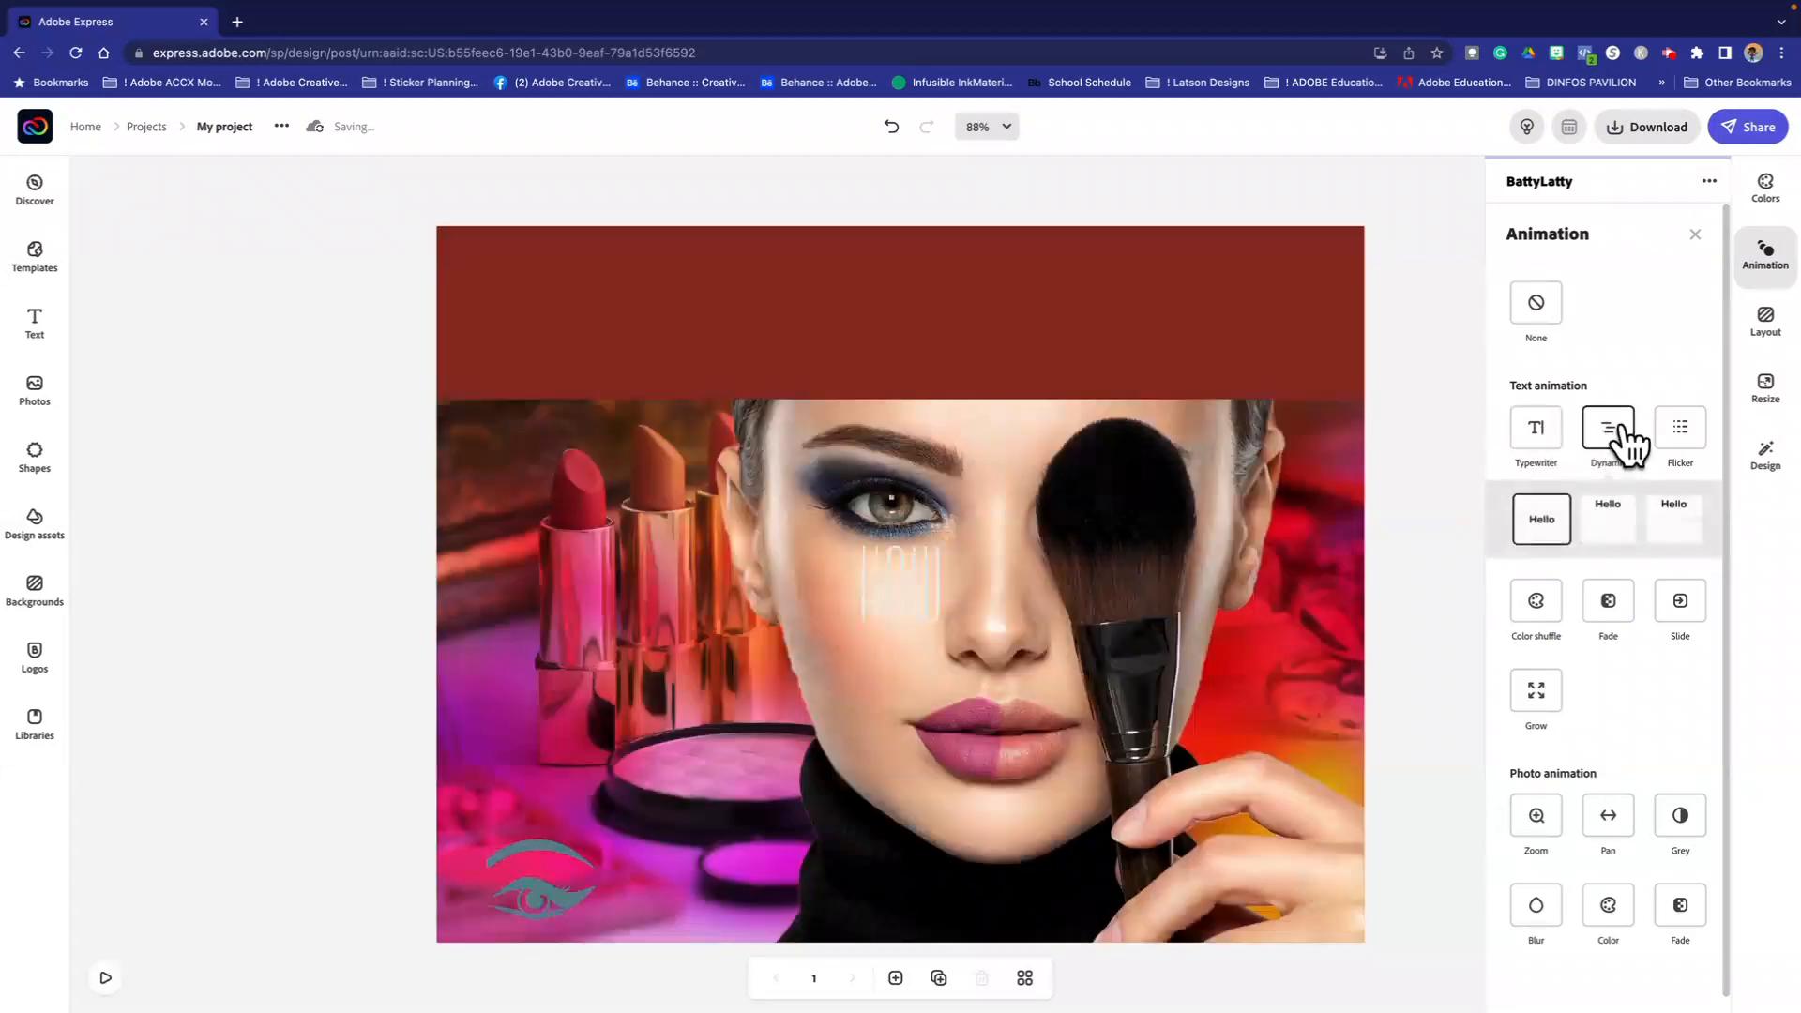
left_click(1609, 521)
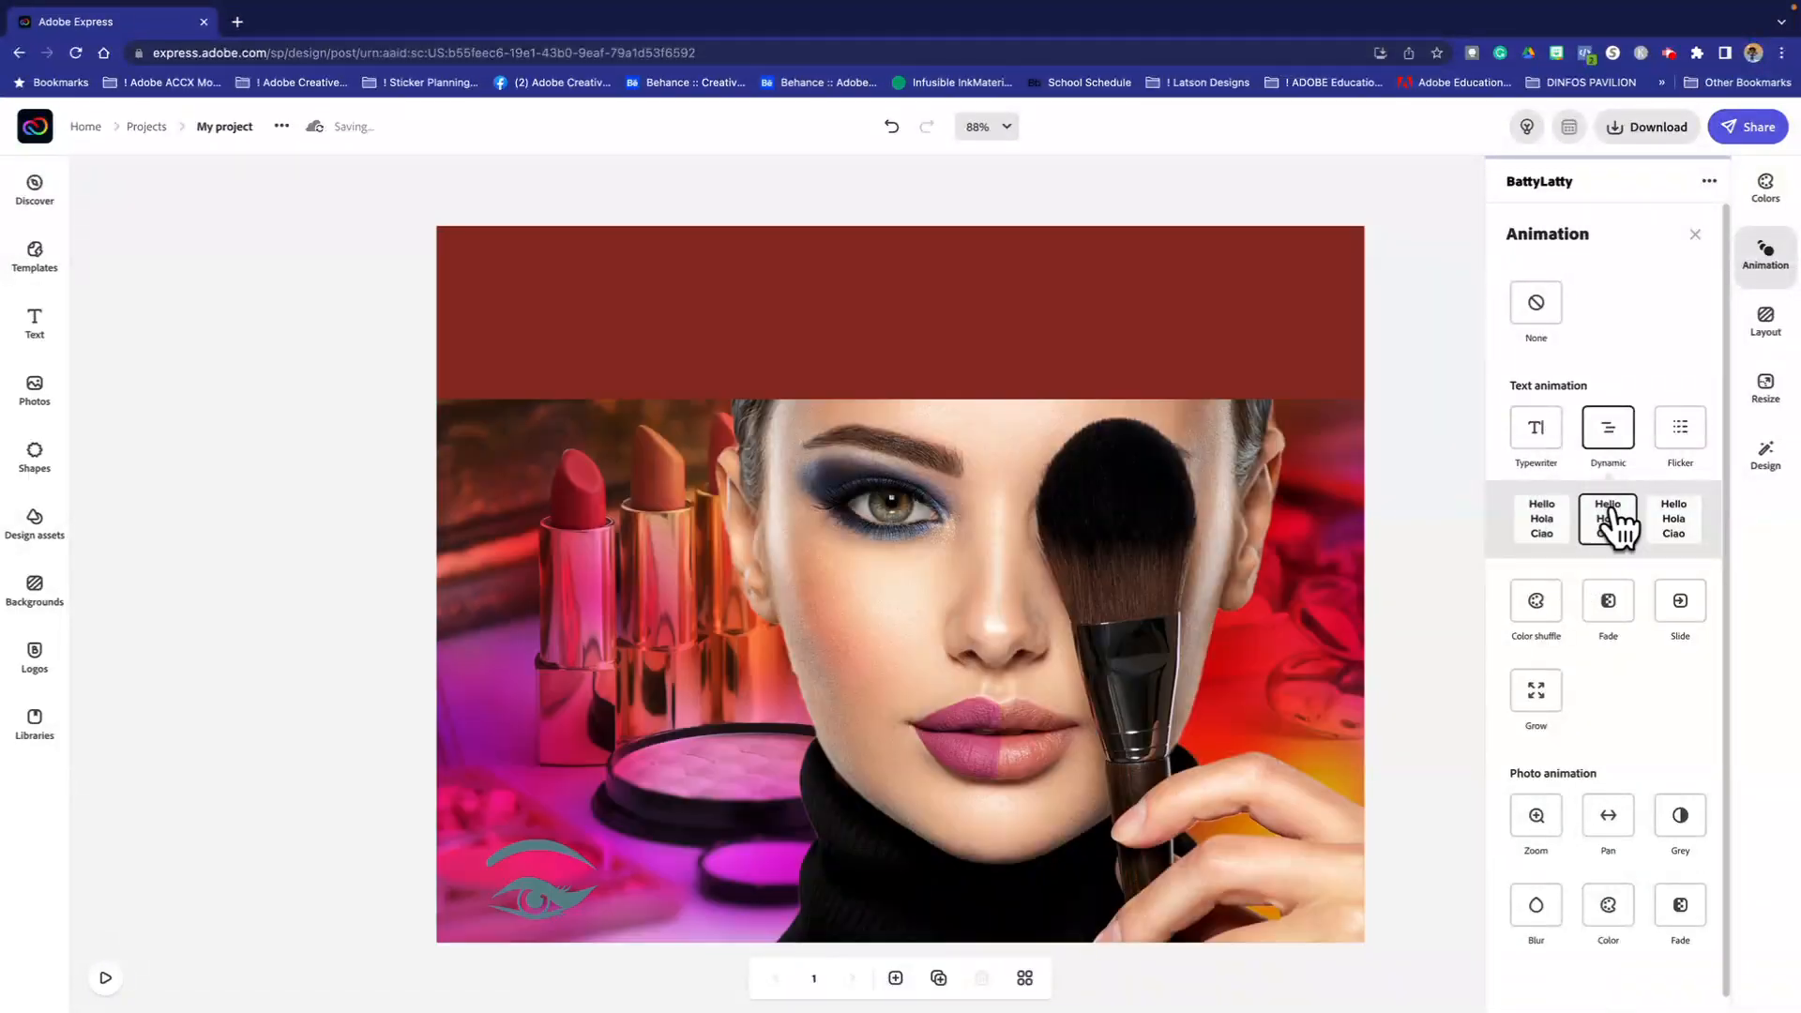
left_click(1773, 392)
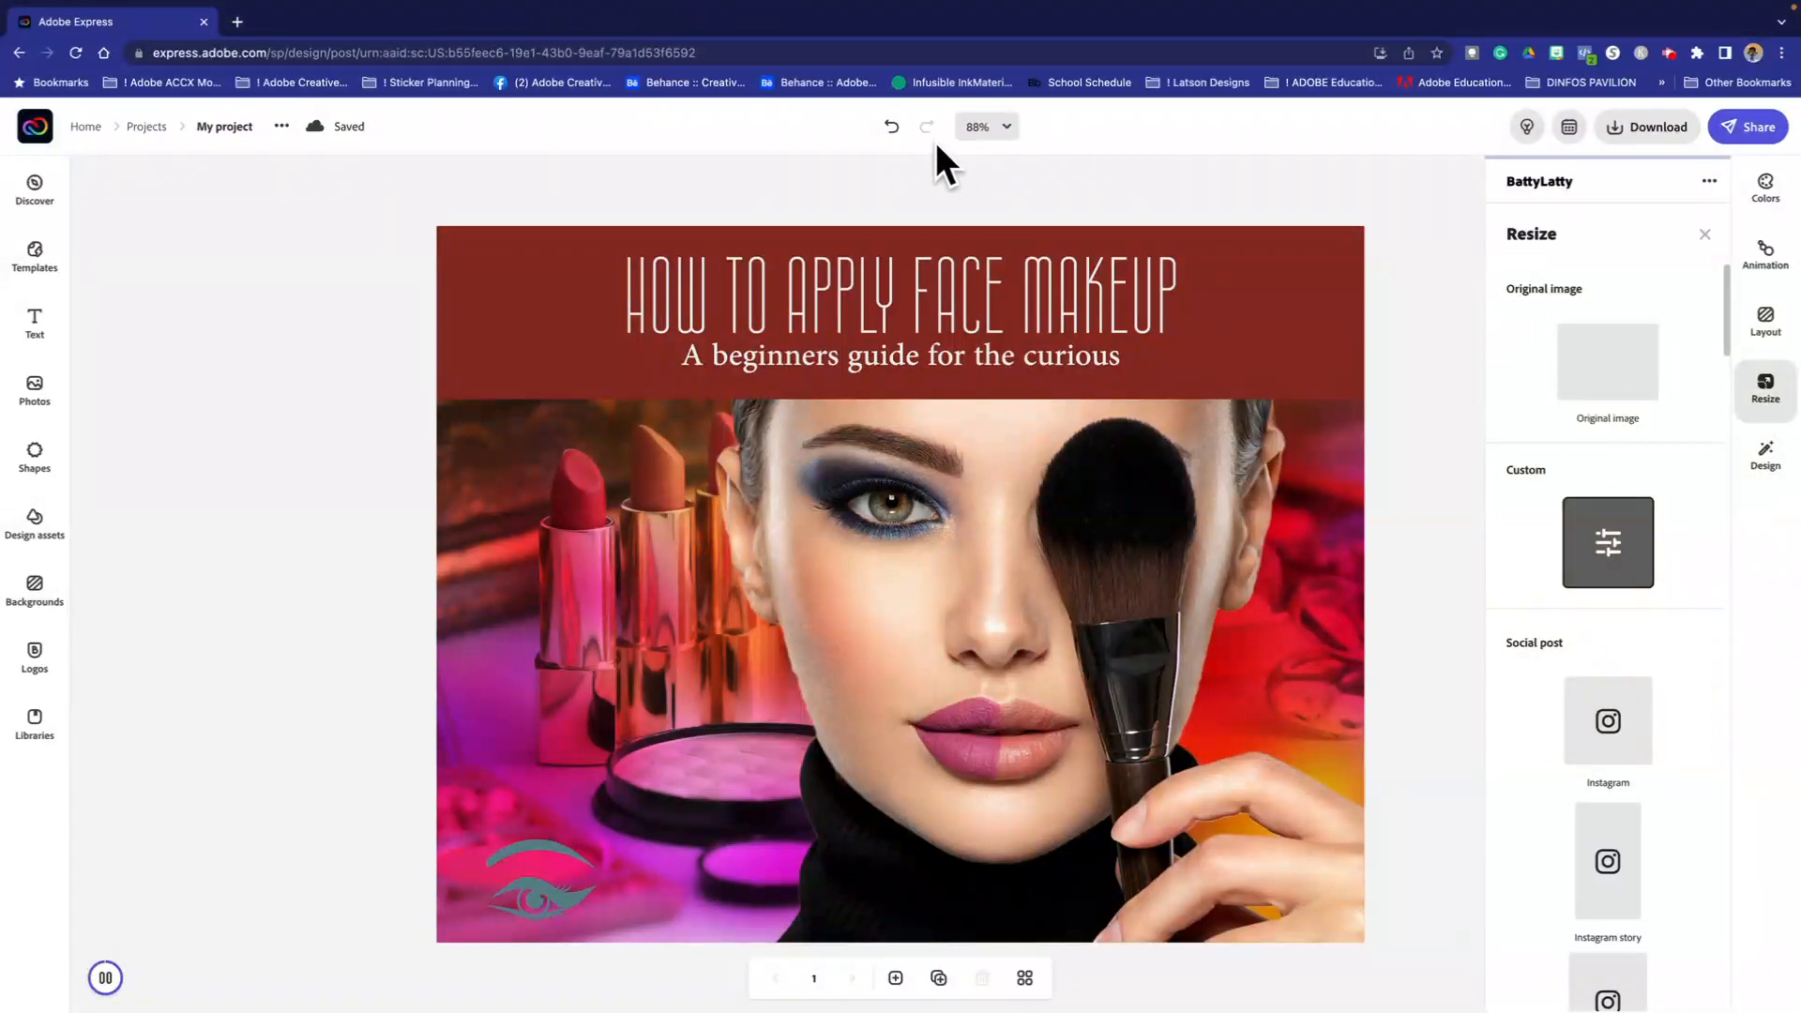
left_click(889, 128)
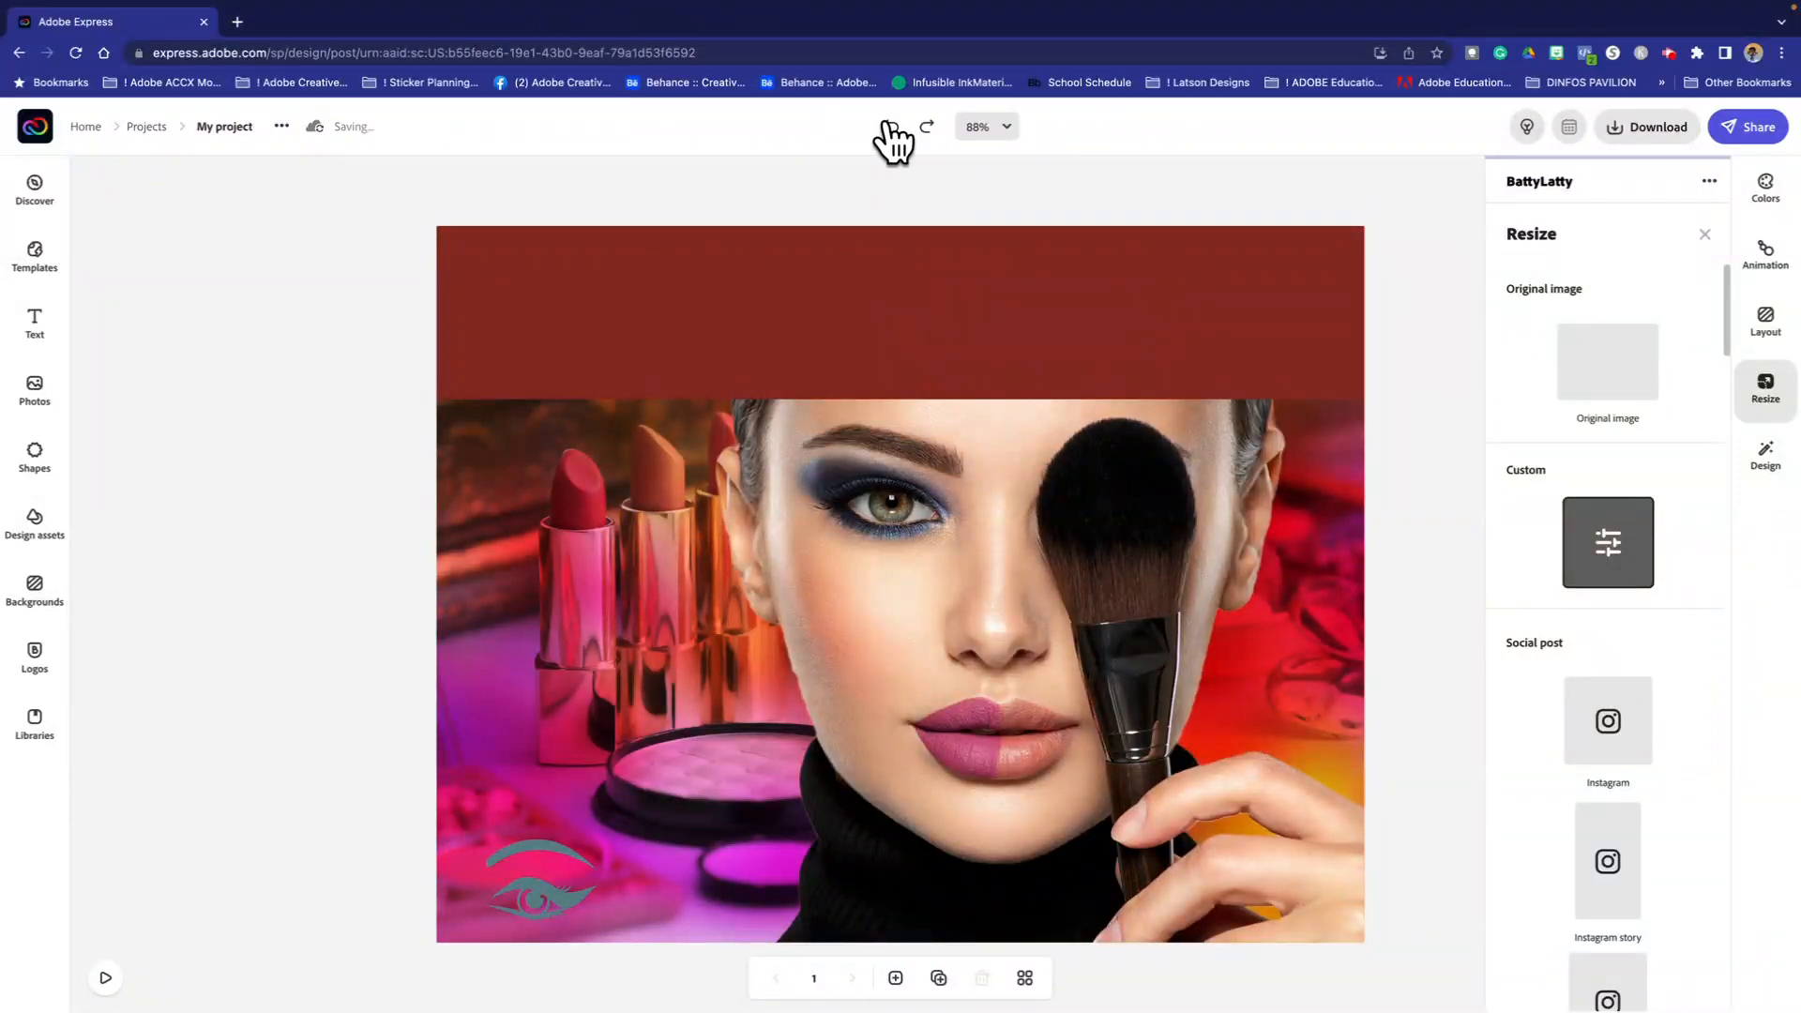
Step: Try the architects, Joshua Tree National Park and ornate-frames design variations, and undo them all to restore the makeup layout
left_click(1768, 459)
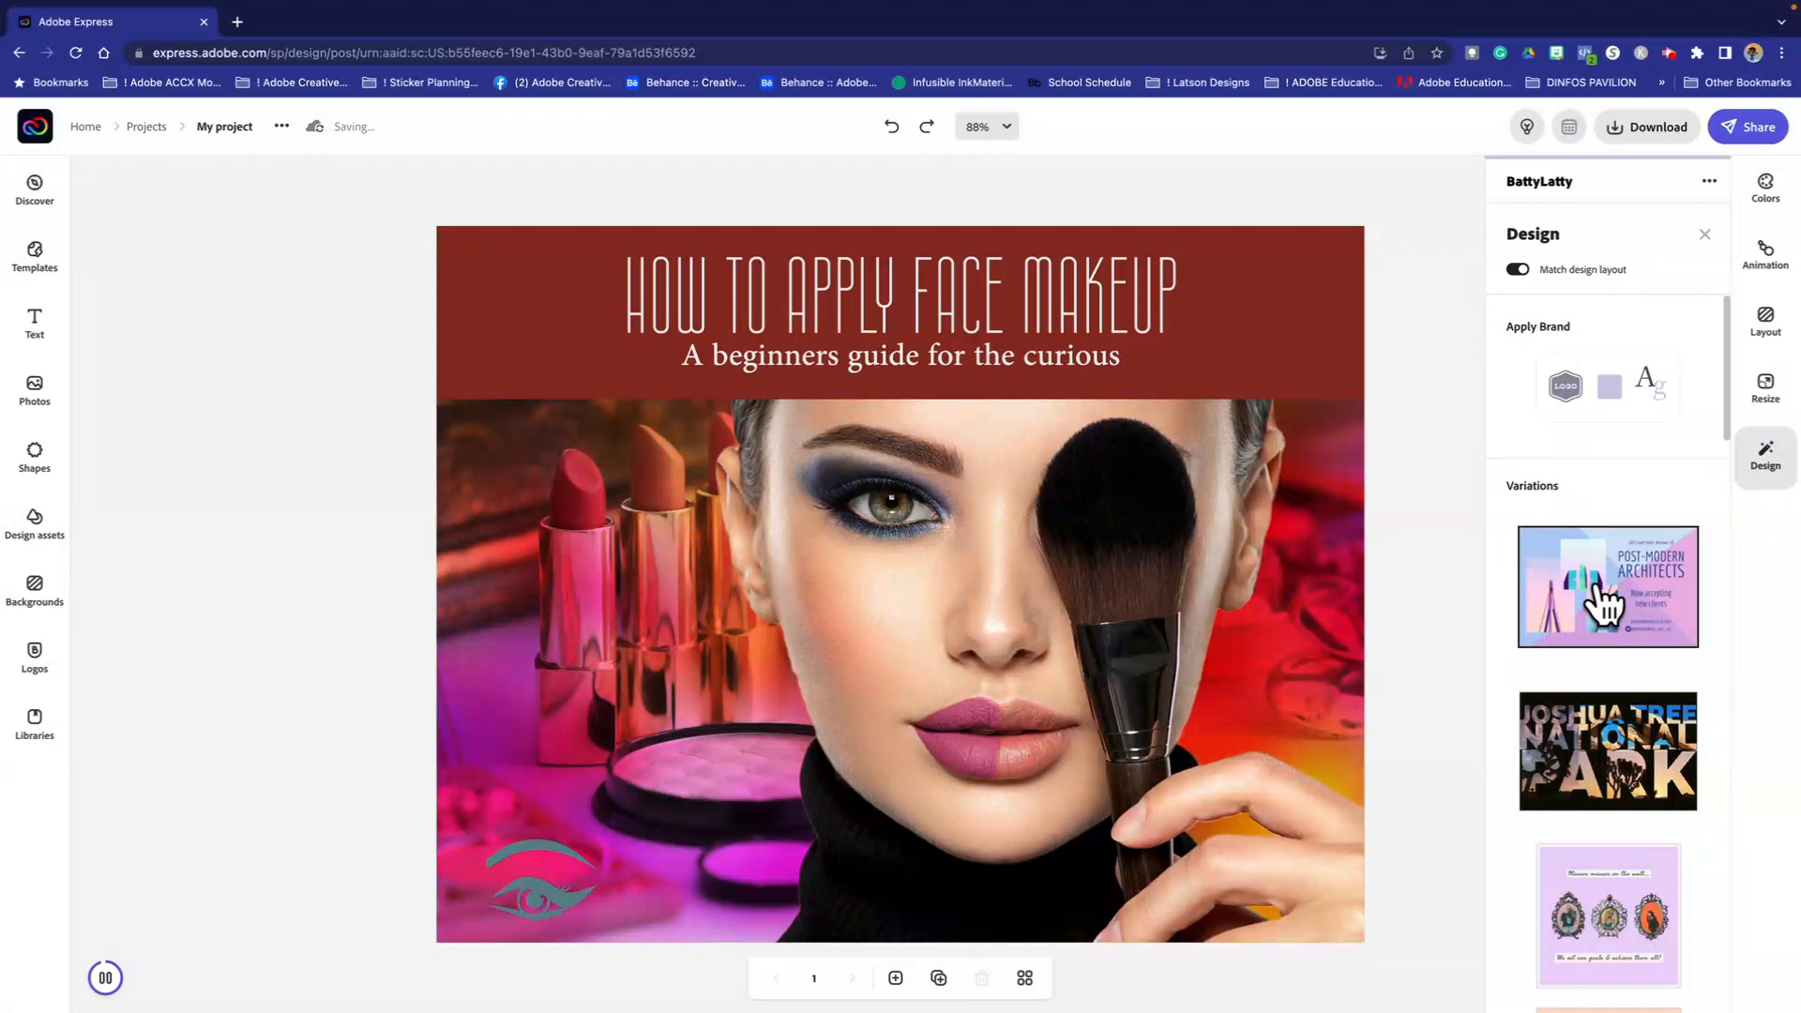
left_click(1598, 584)
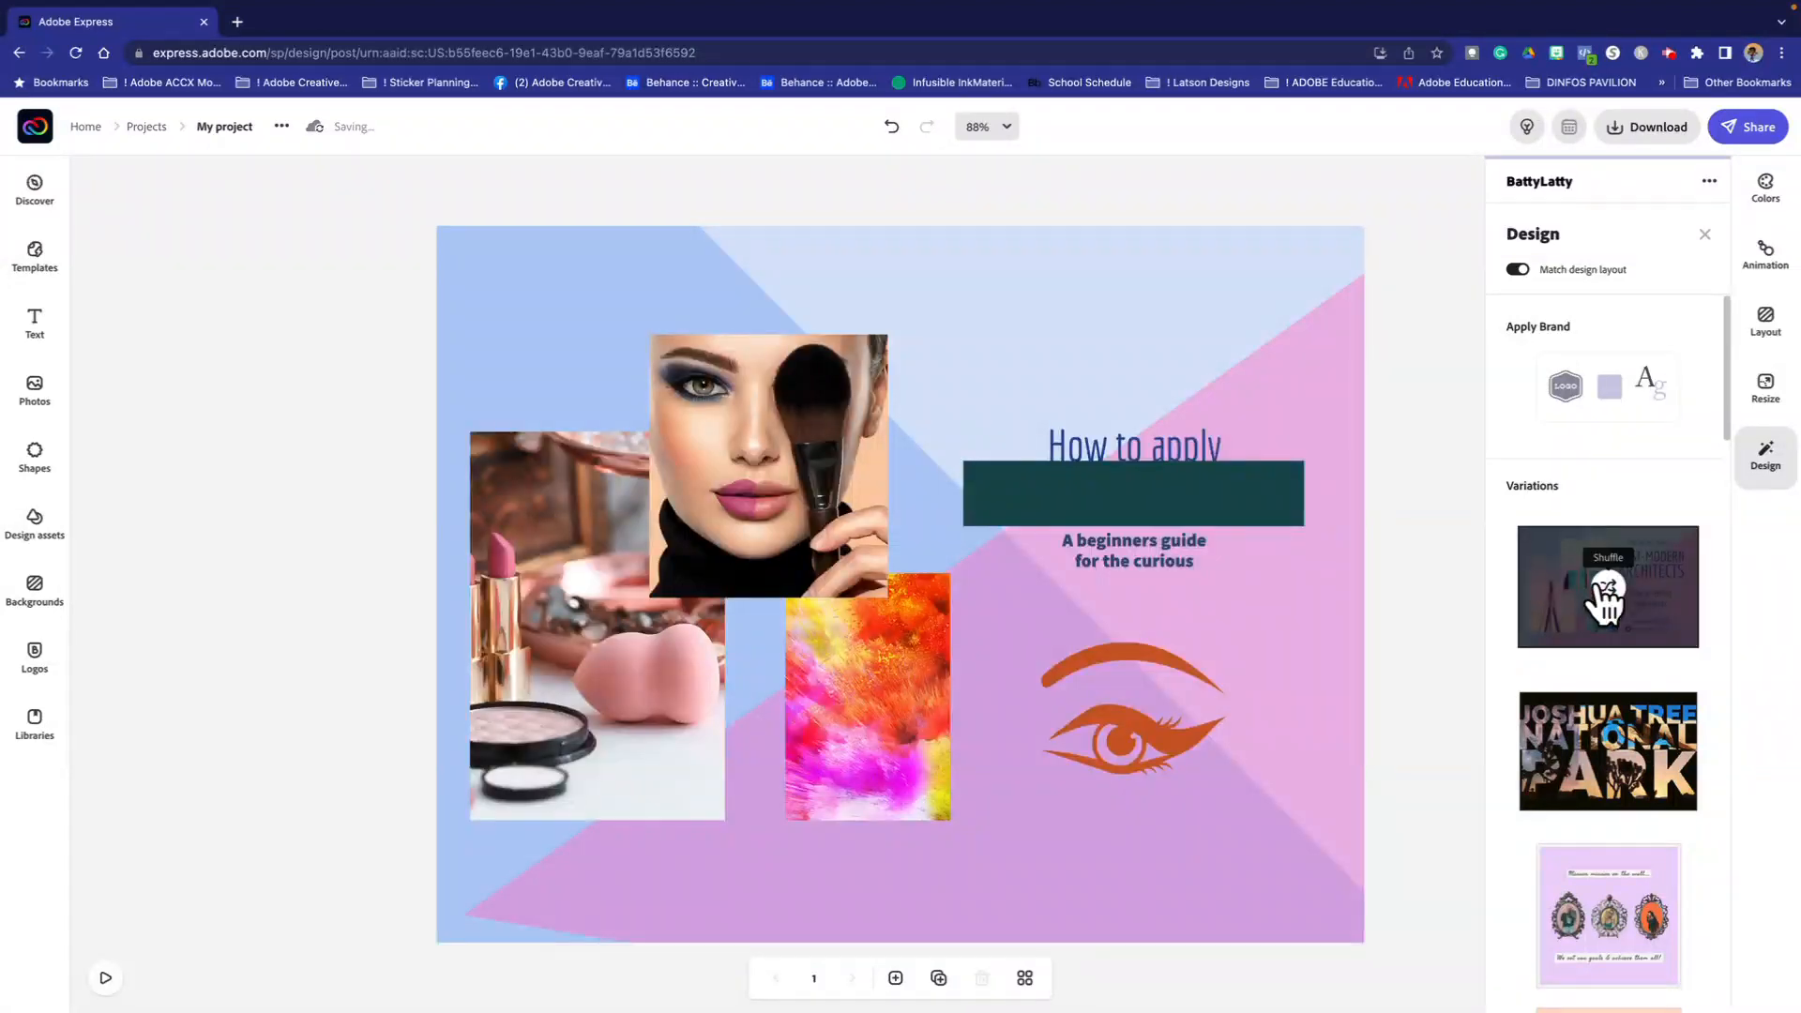
left_click(1622, 795)
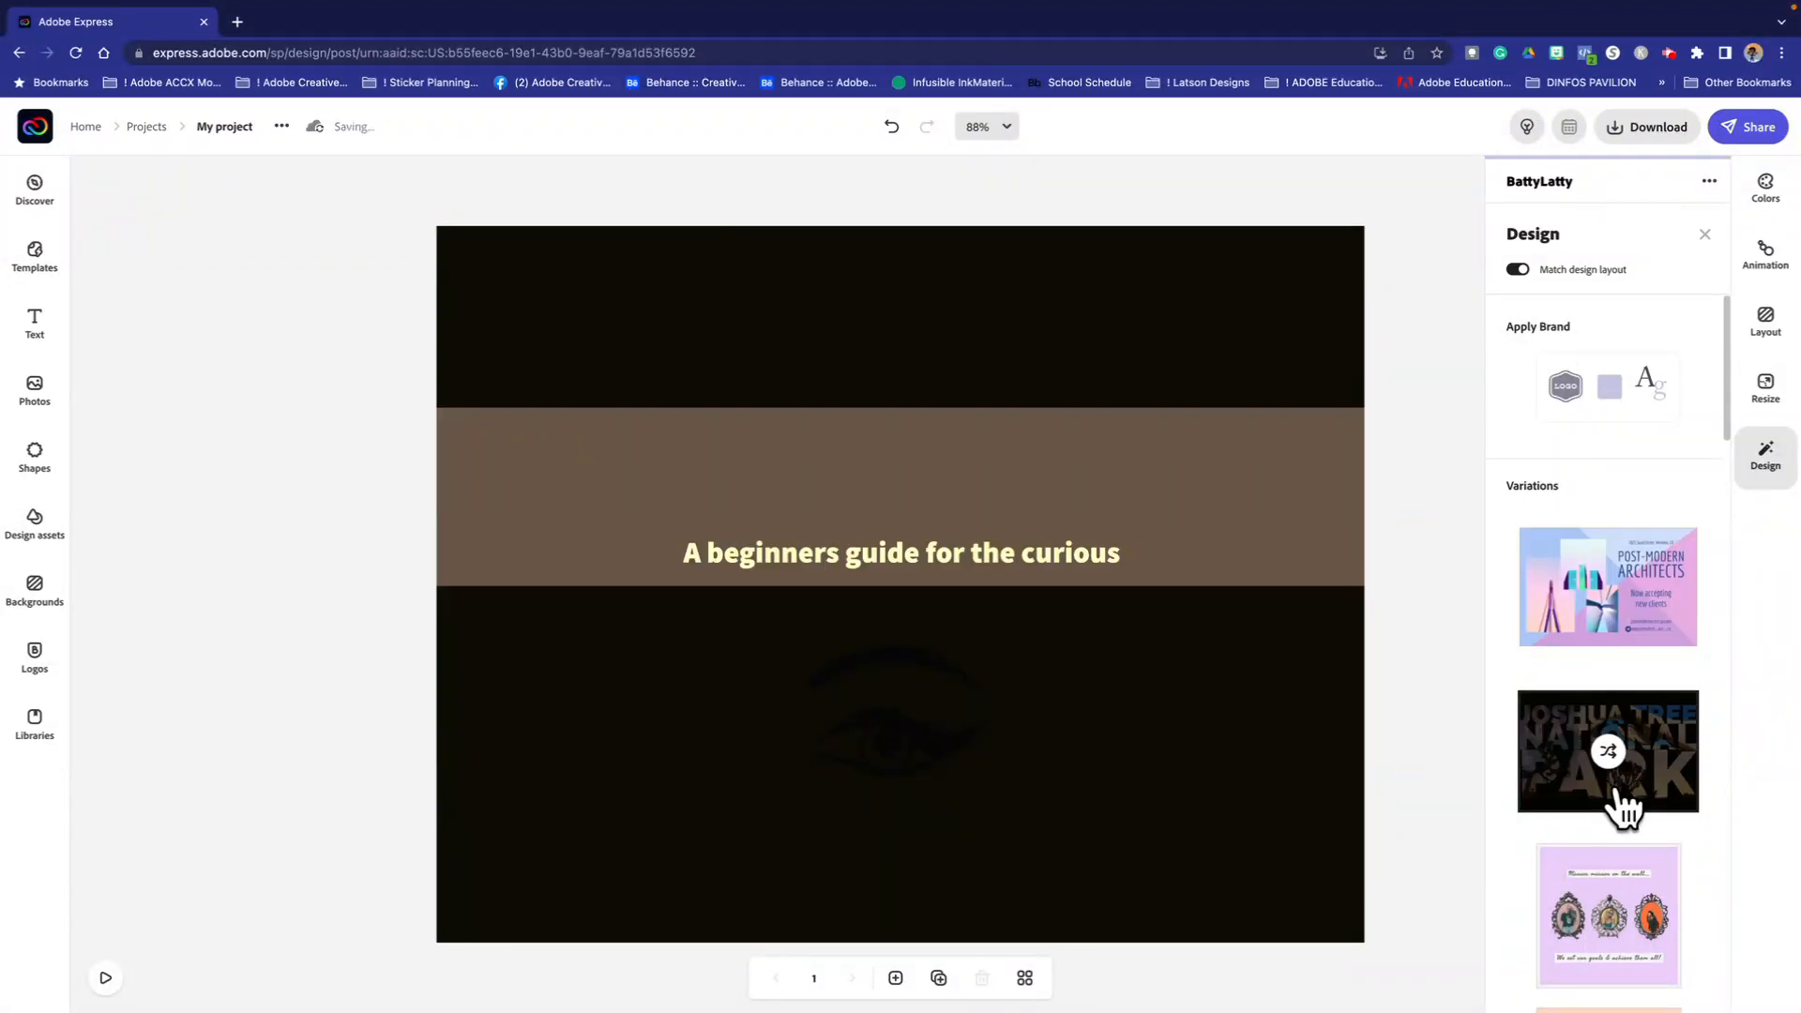
scroll(1627, 802, "down", 2)
left_click(1602, 722)
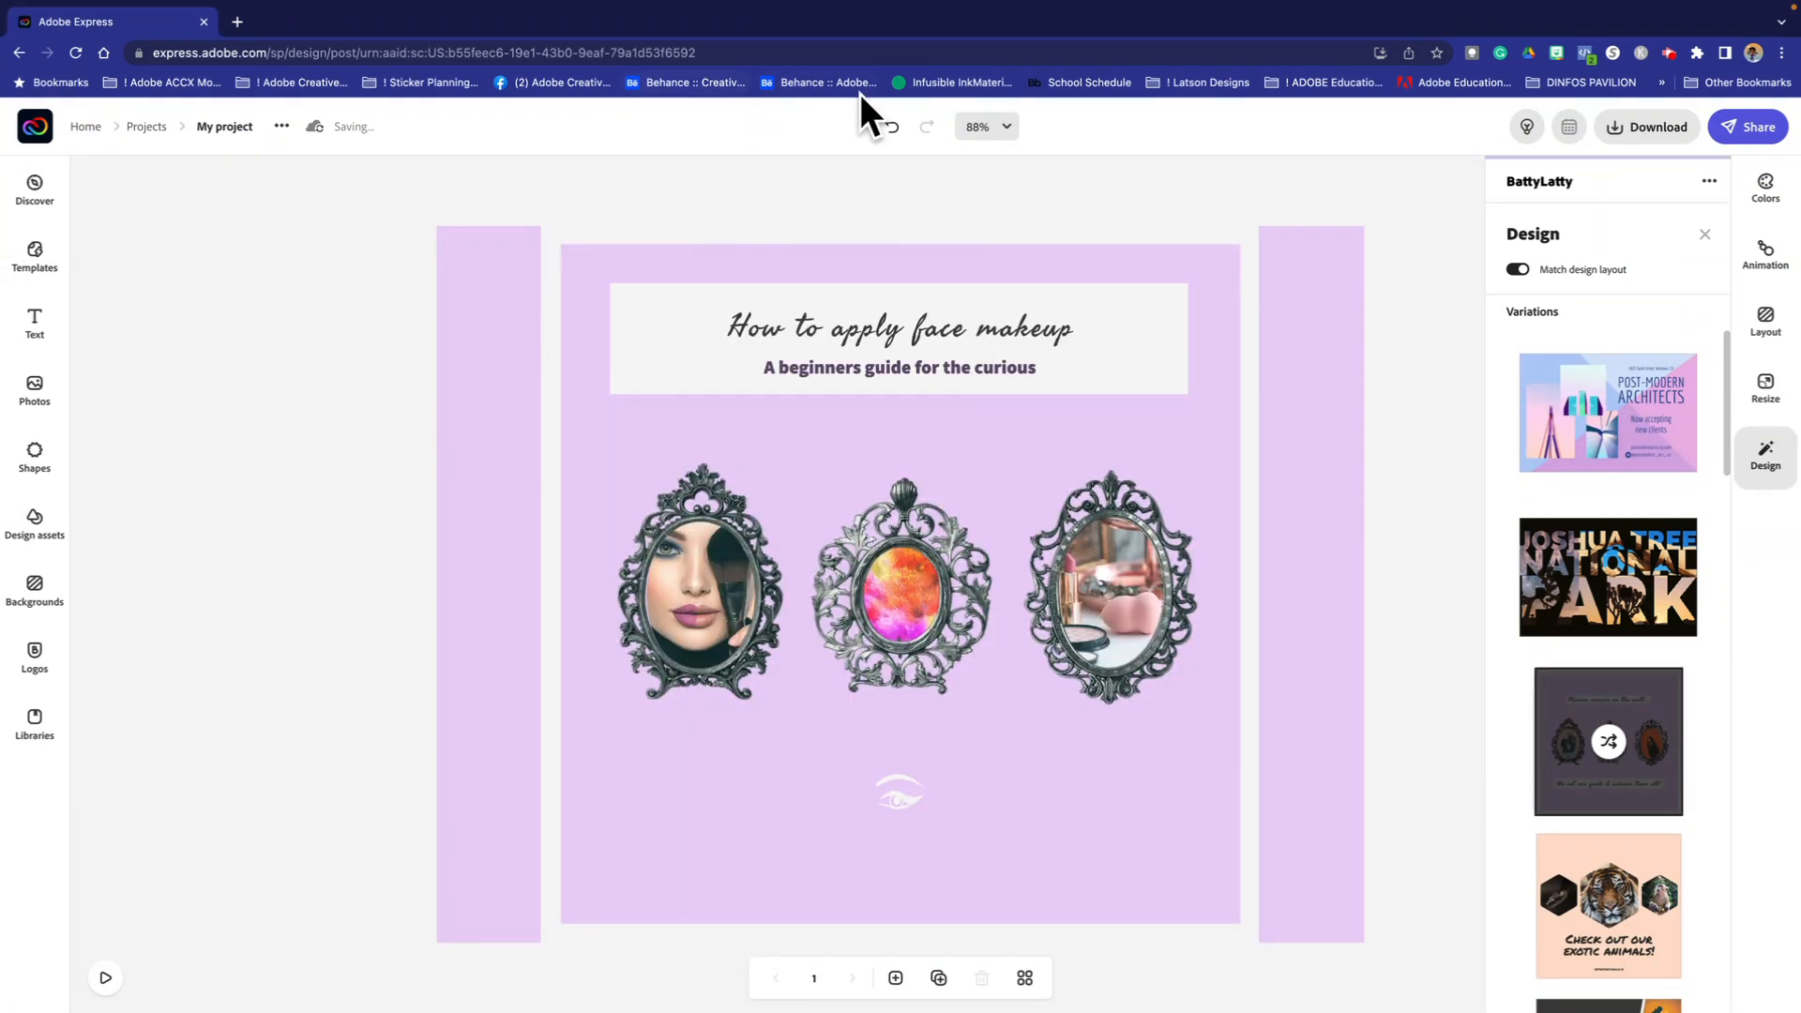
left_click(891, 126)
left_click(891, 126)
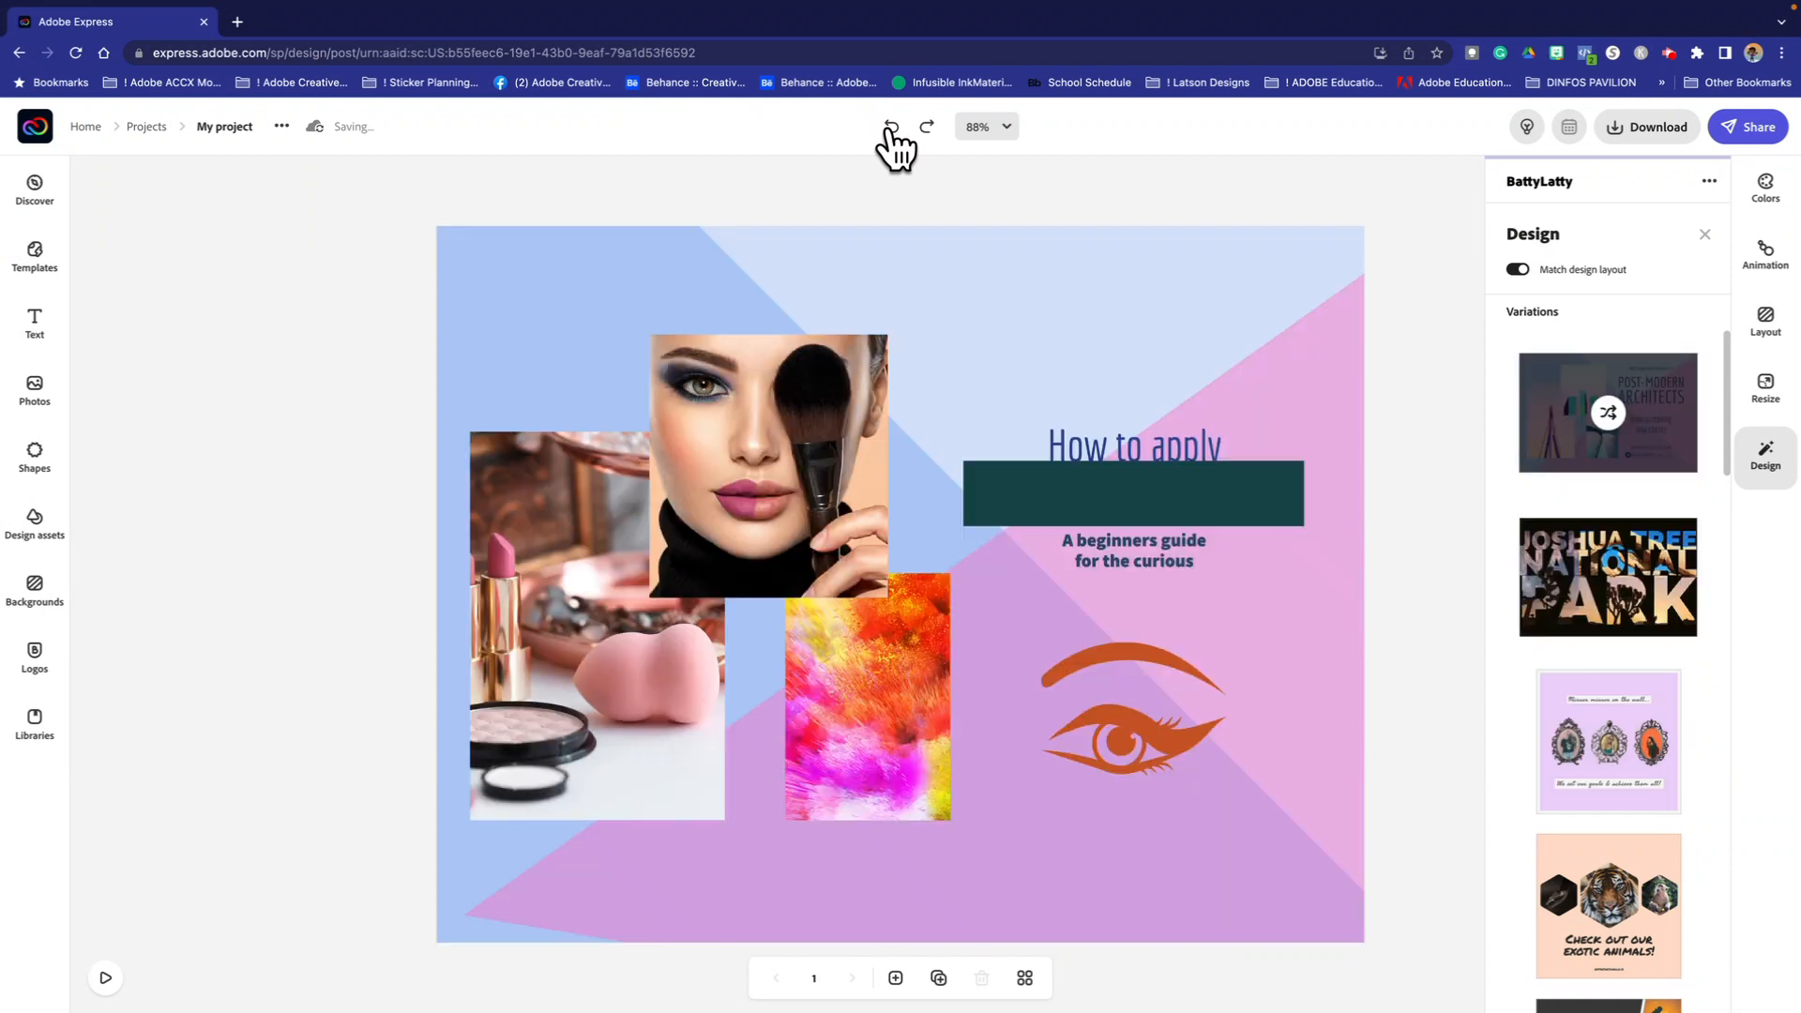
left_click(891, 126)
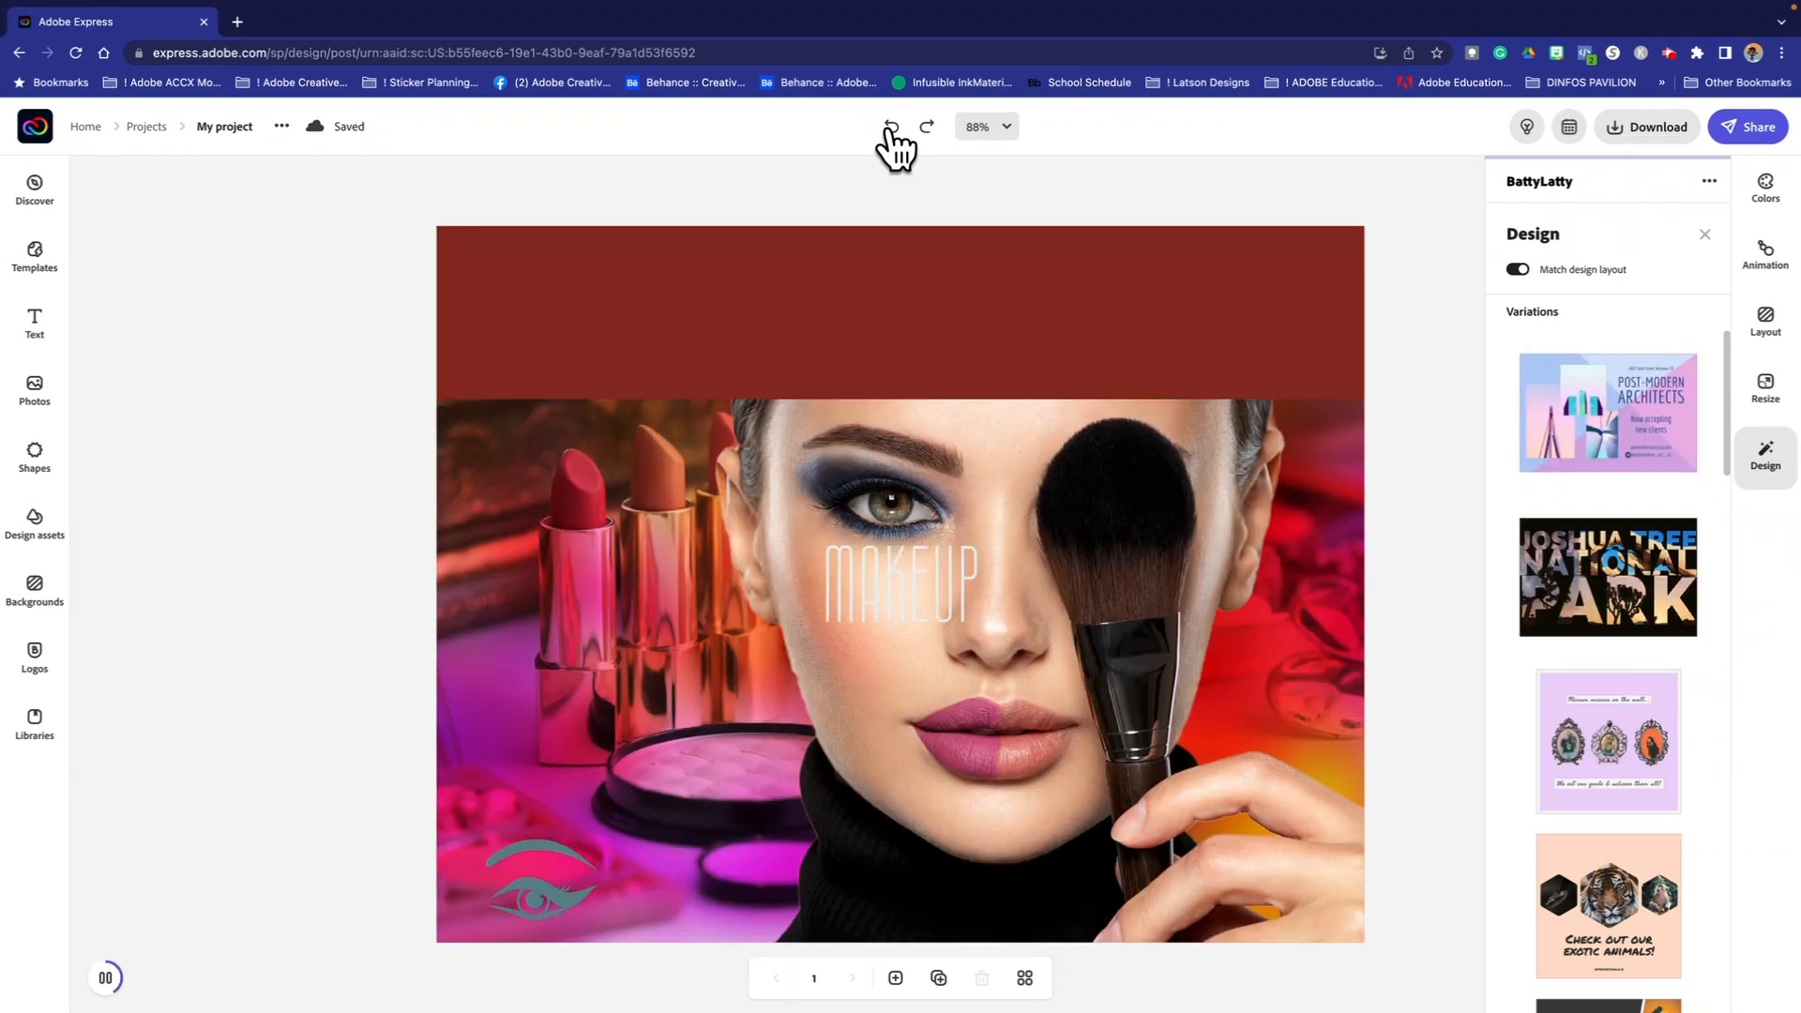
left_click(891, 127)
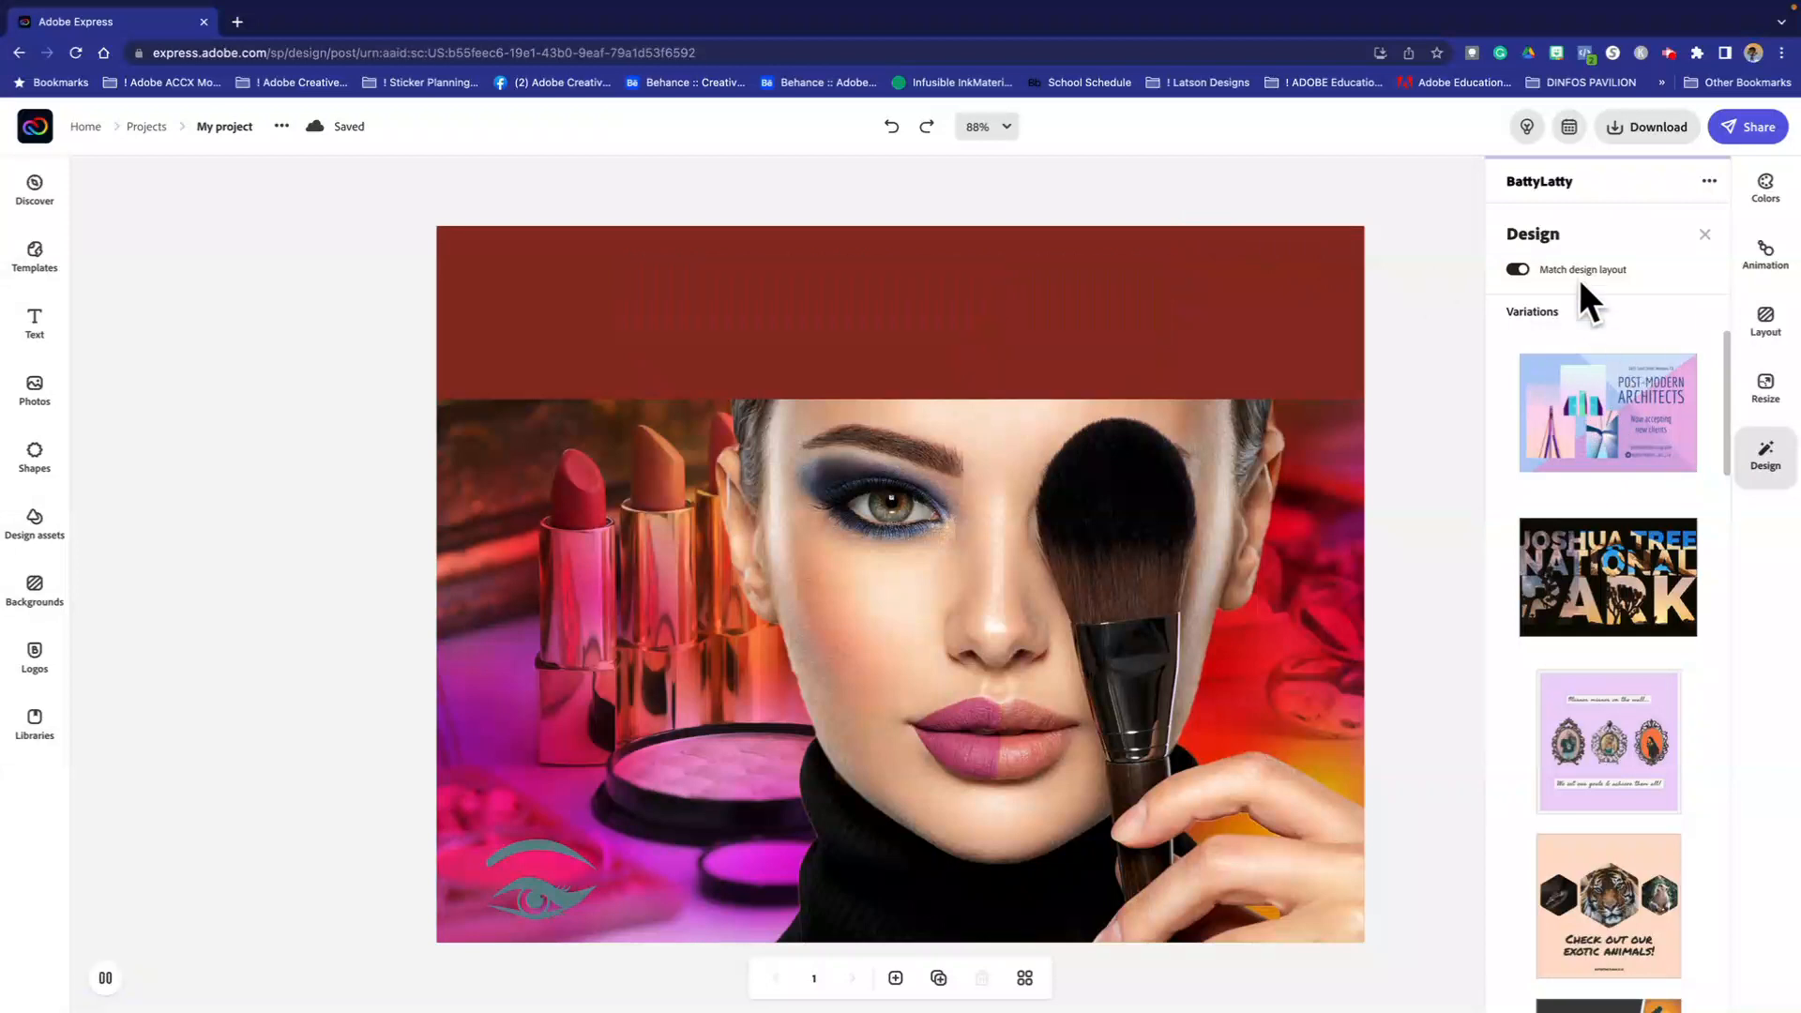
Step: Set the design's animation to None and download the static design as a PNG file
left_click(1767, 262)
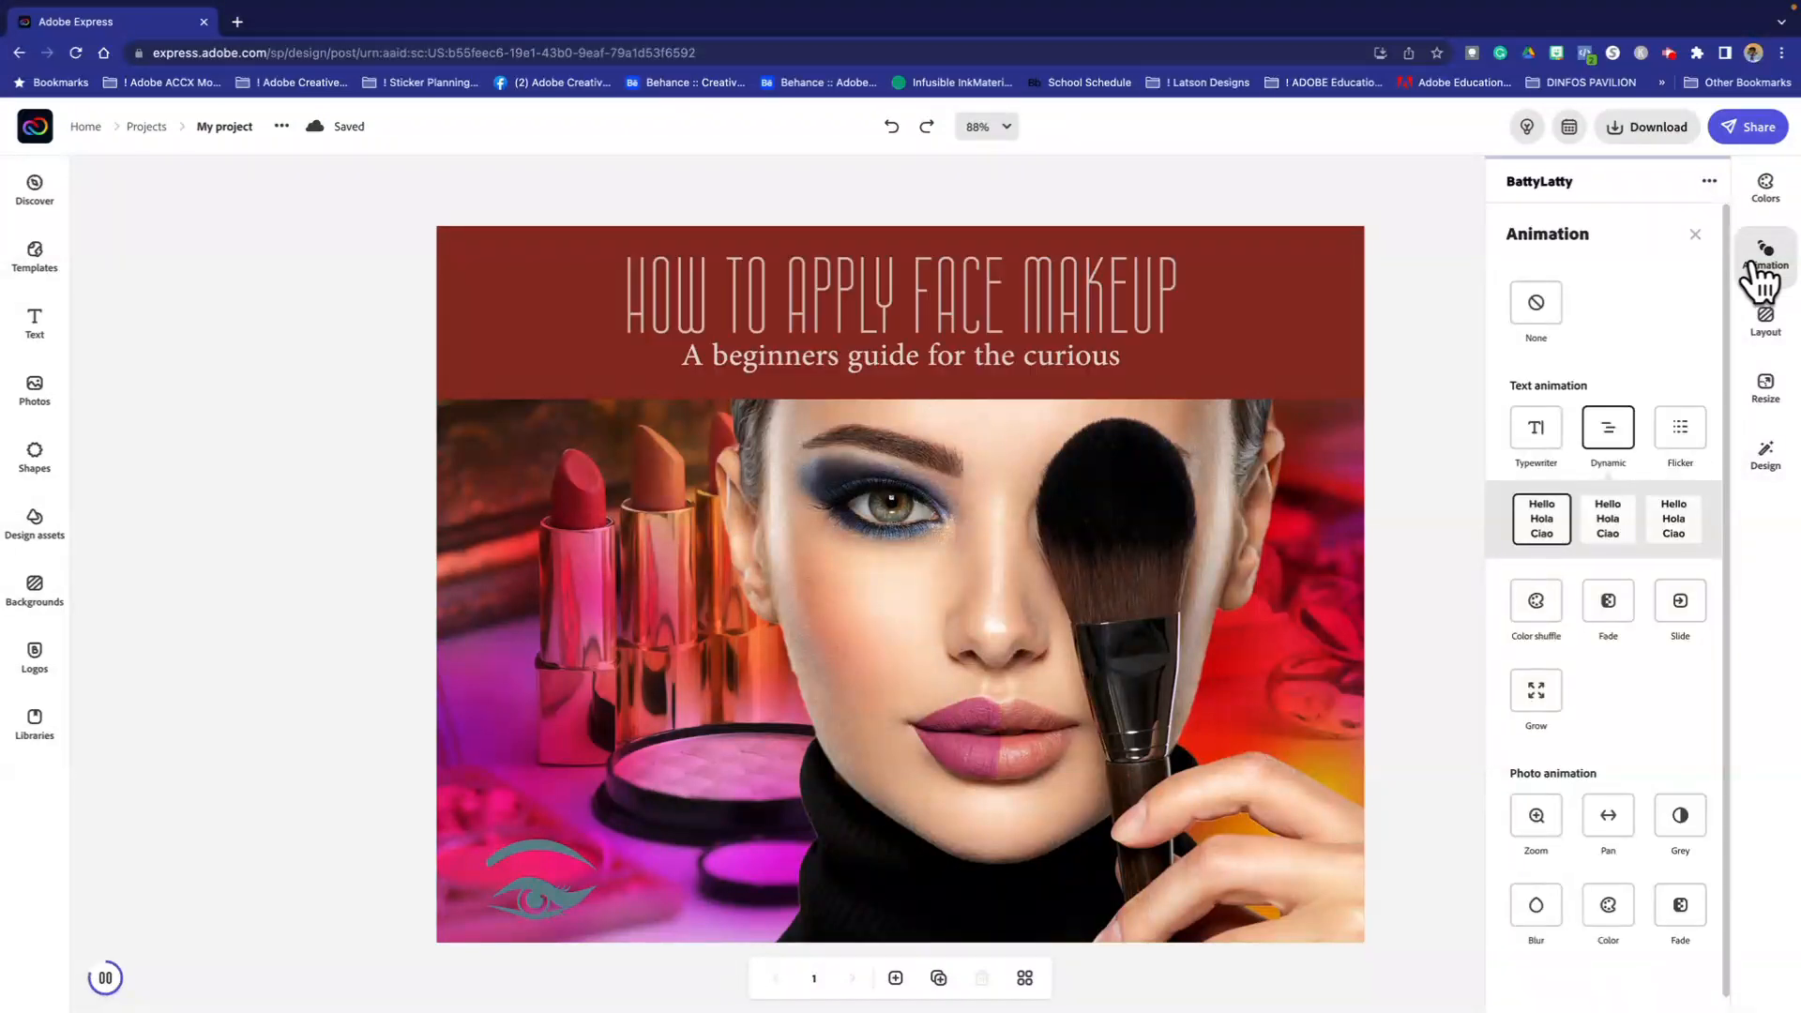
left_click(1535, 302)
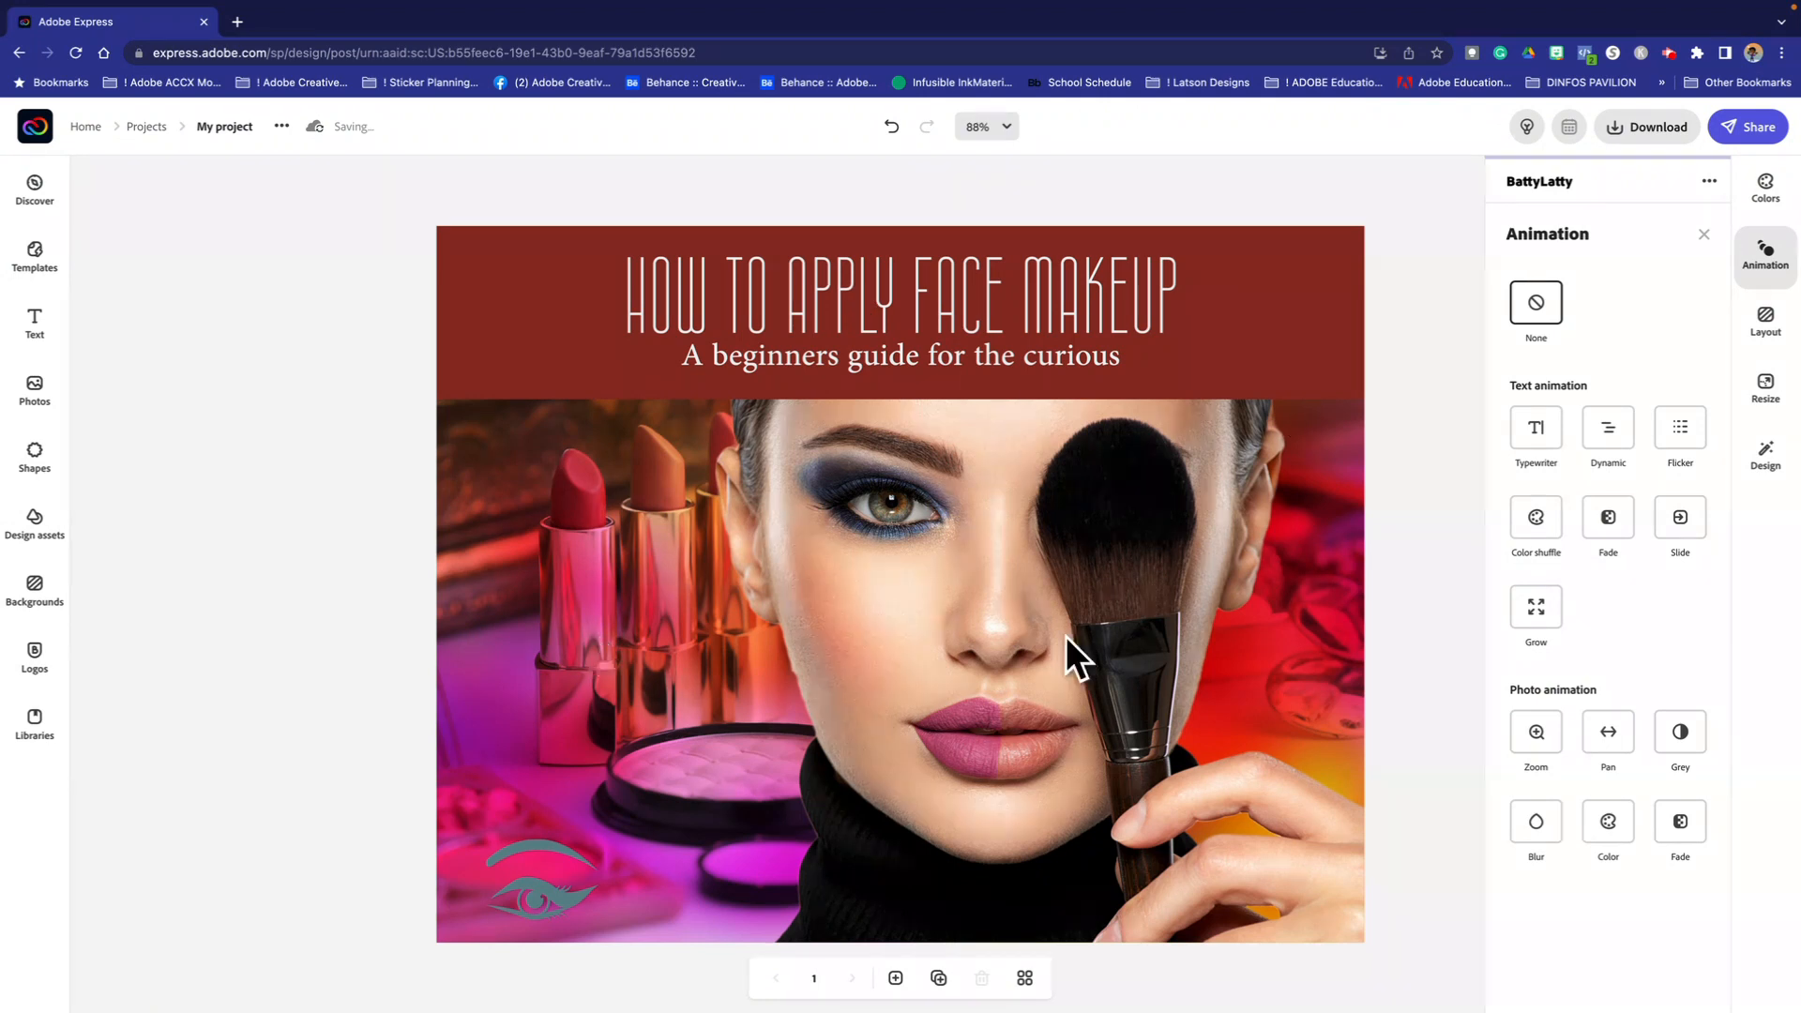
left_click(1630, 127)
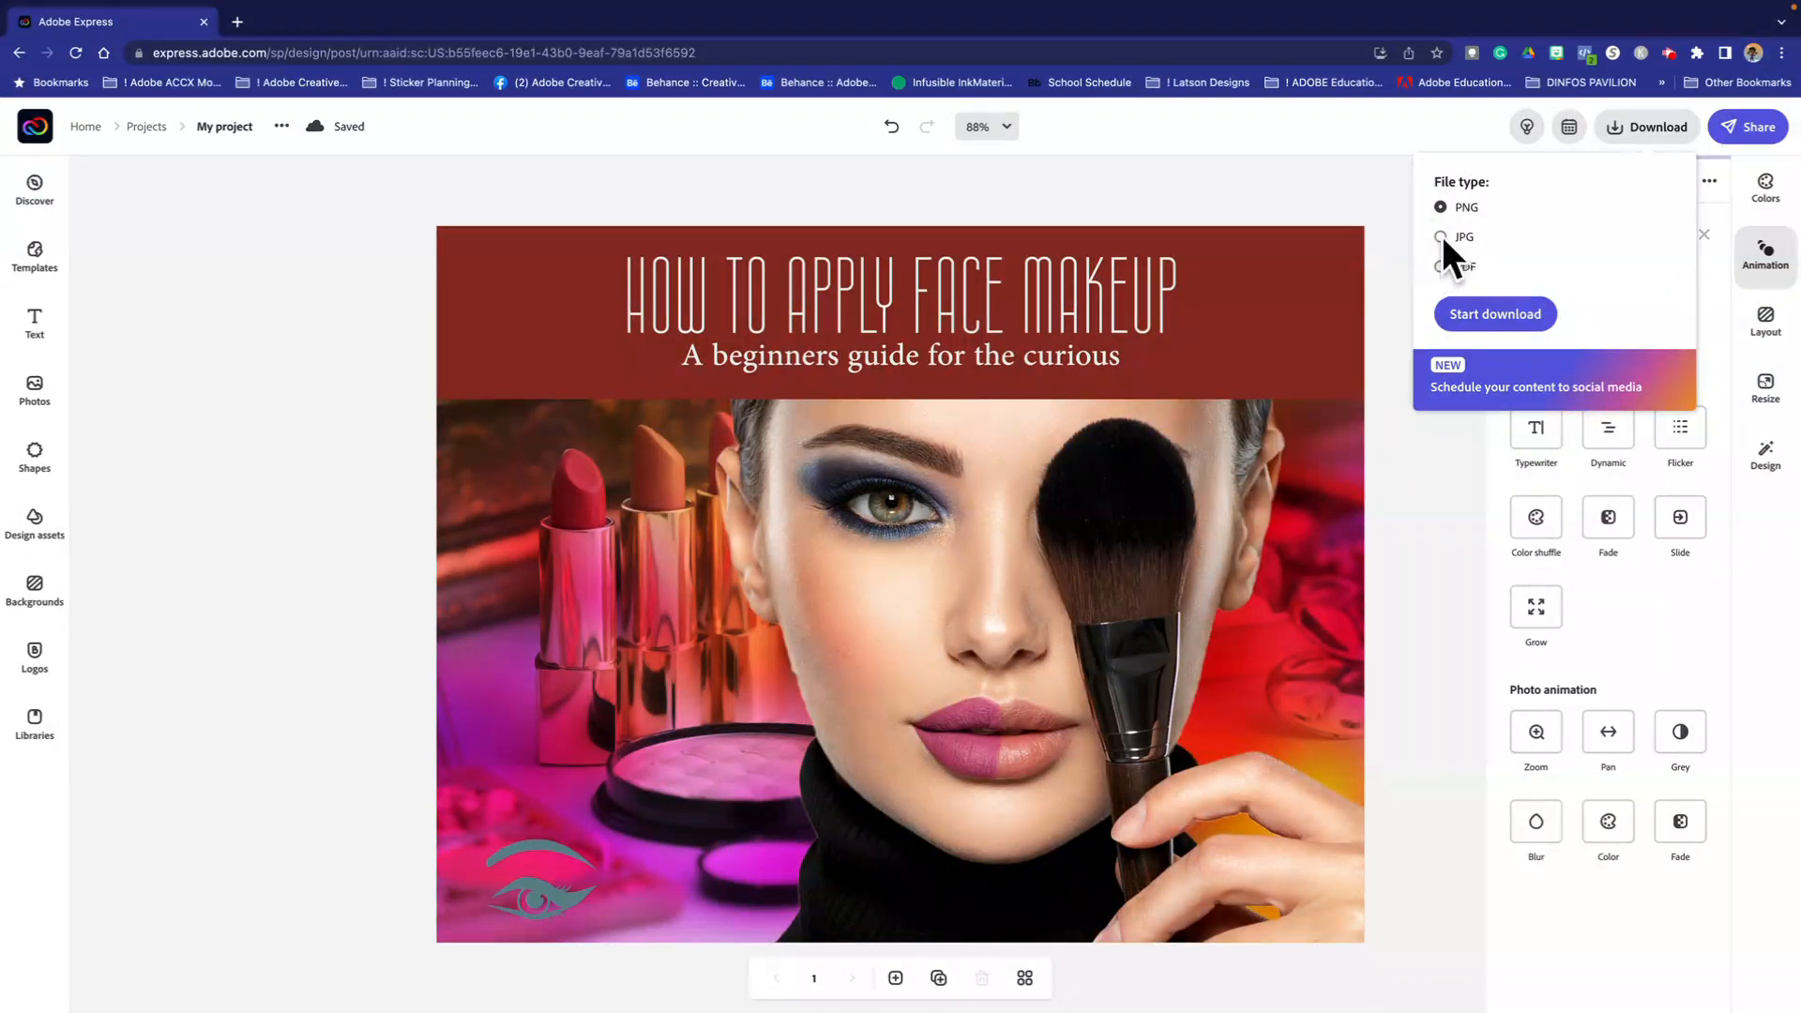
left_click(1500, 319)
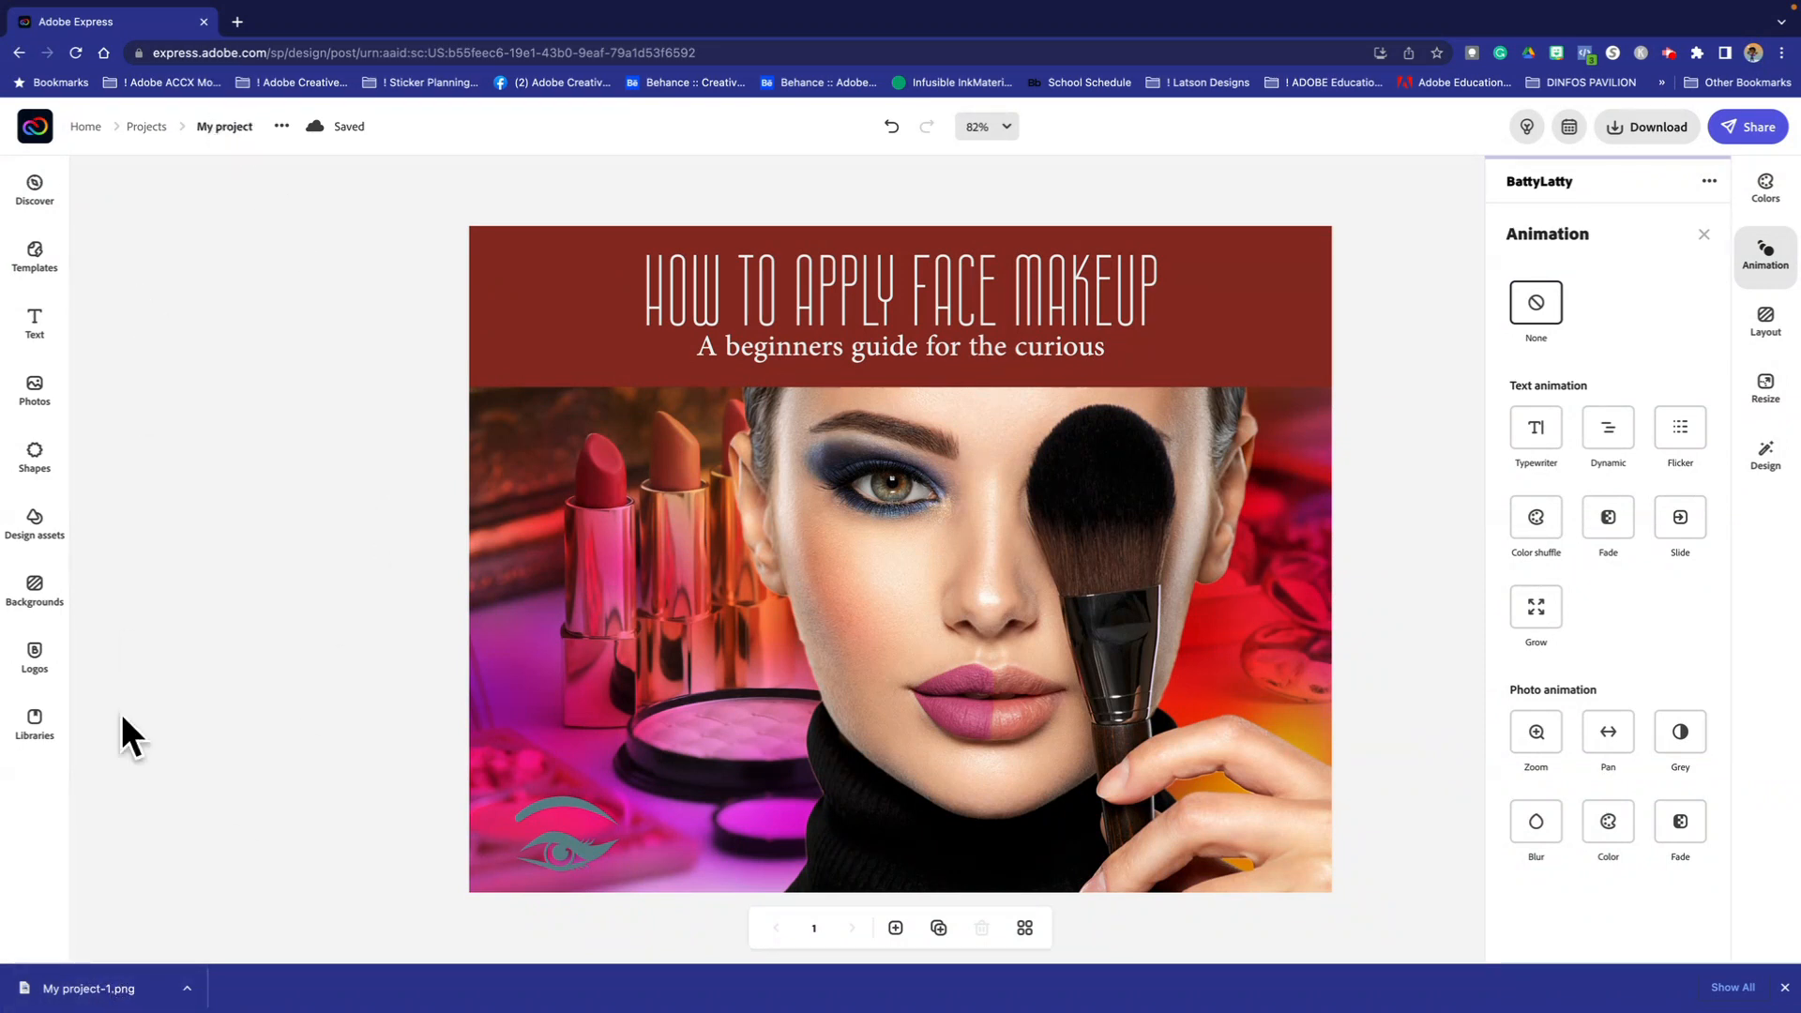
Step: Open the project's name for editing and leave the field
left_click(235, 127)
left_click(143, 201)
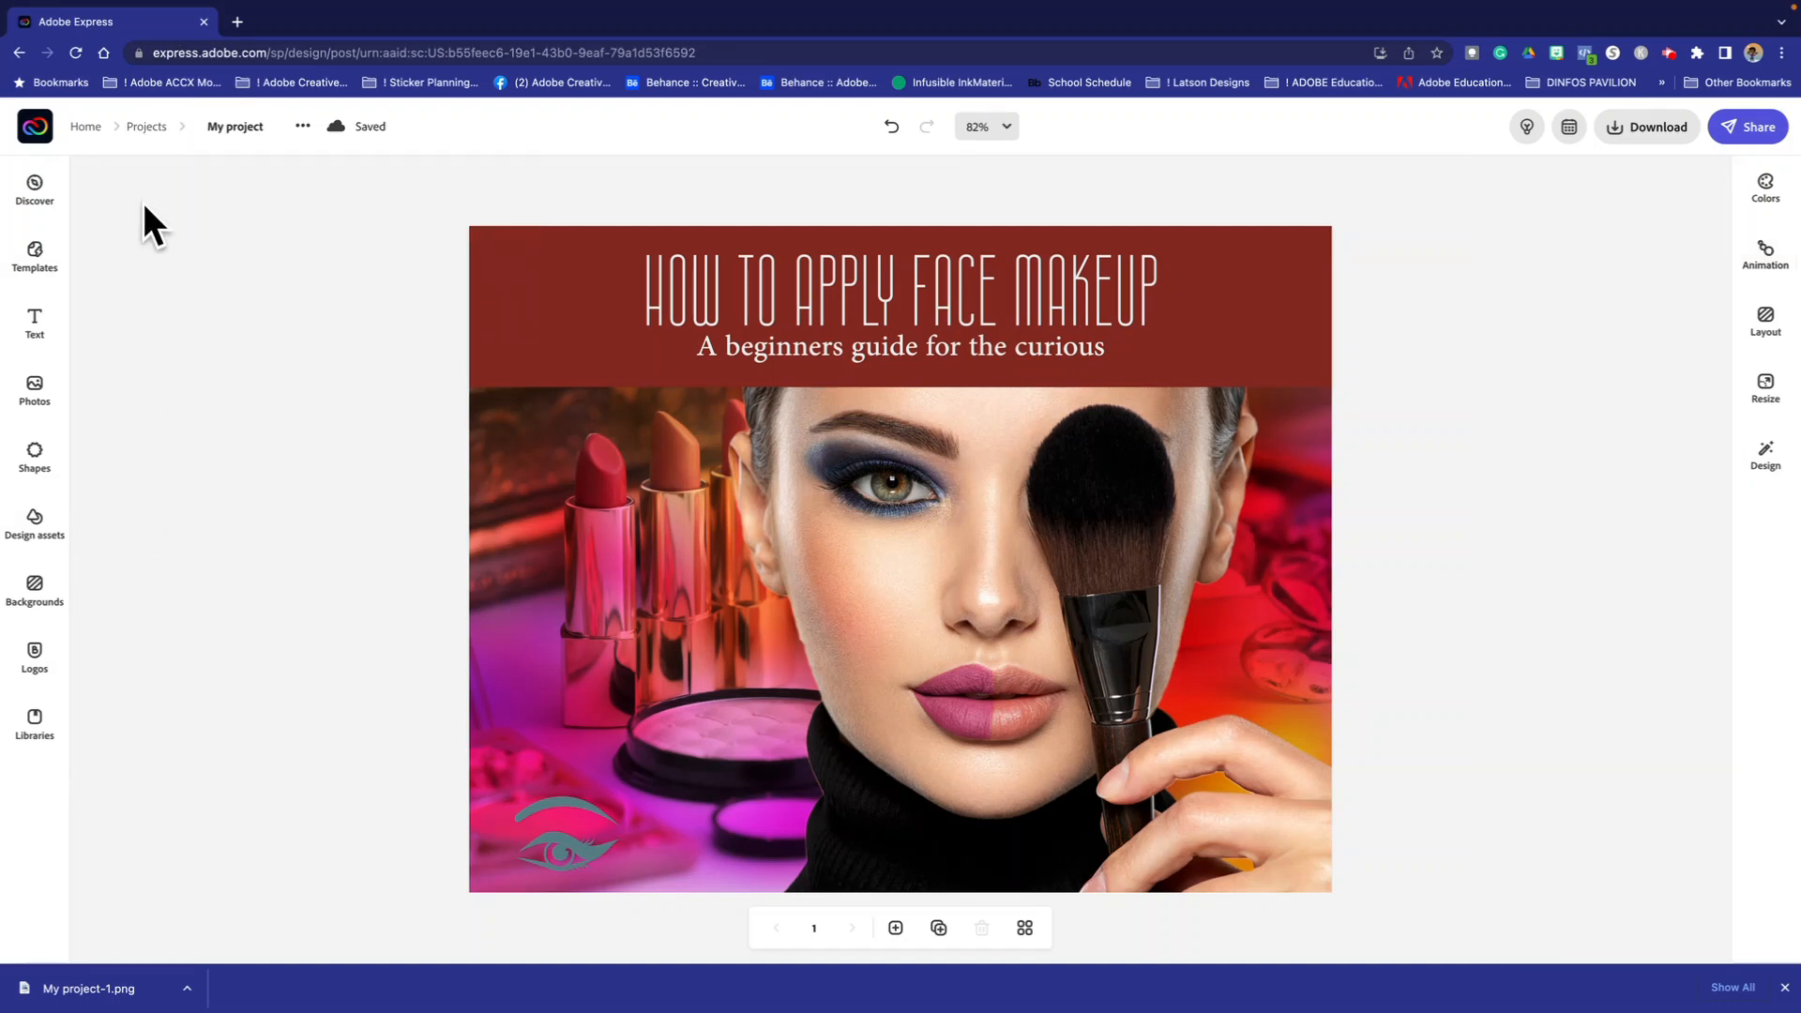
Step: Rename the project as Brochure Example, correcting the spelling of its first word
left_click(235, 125)
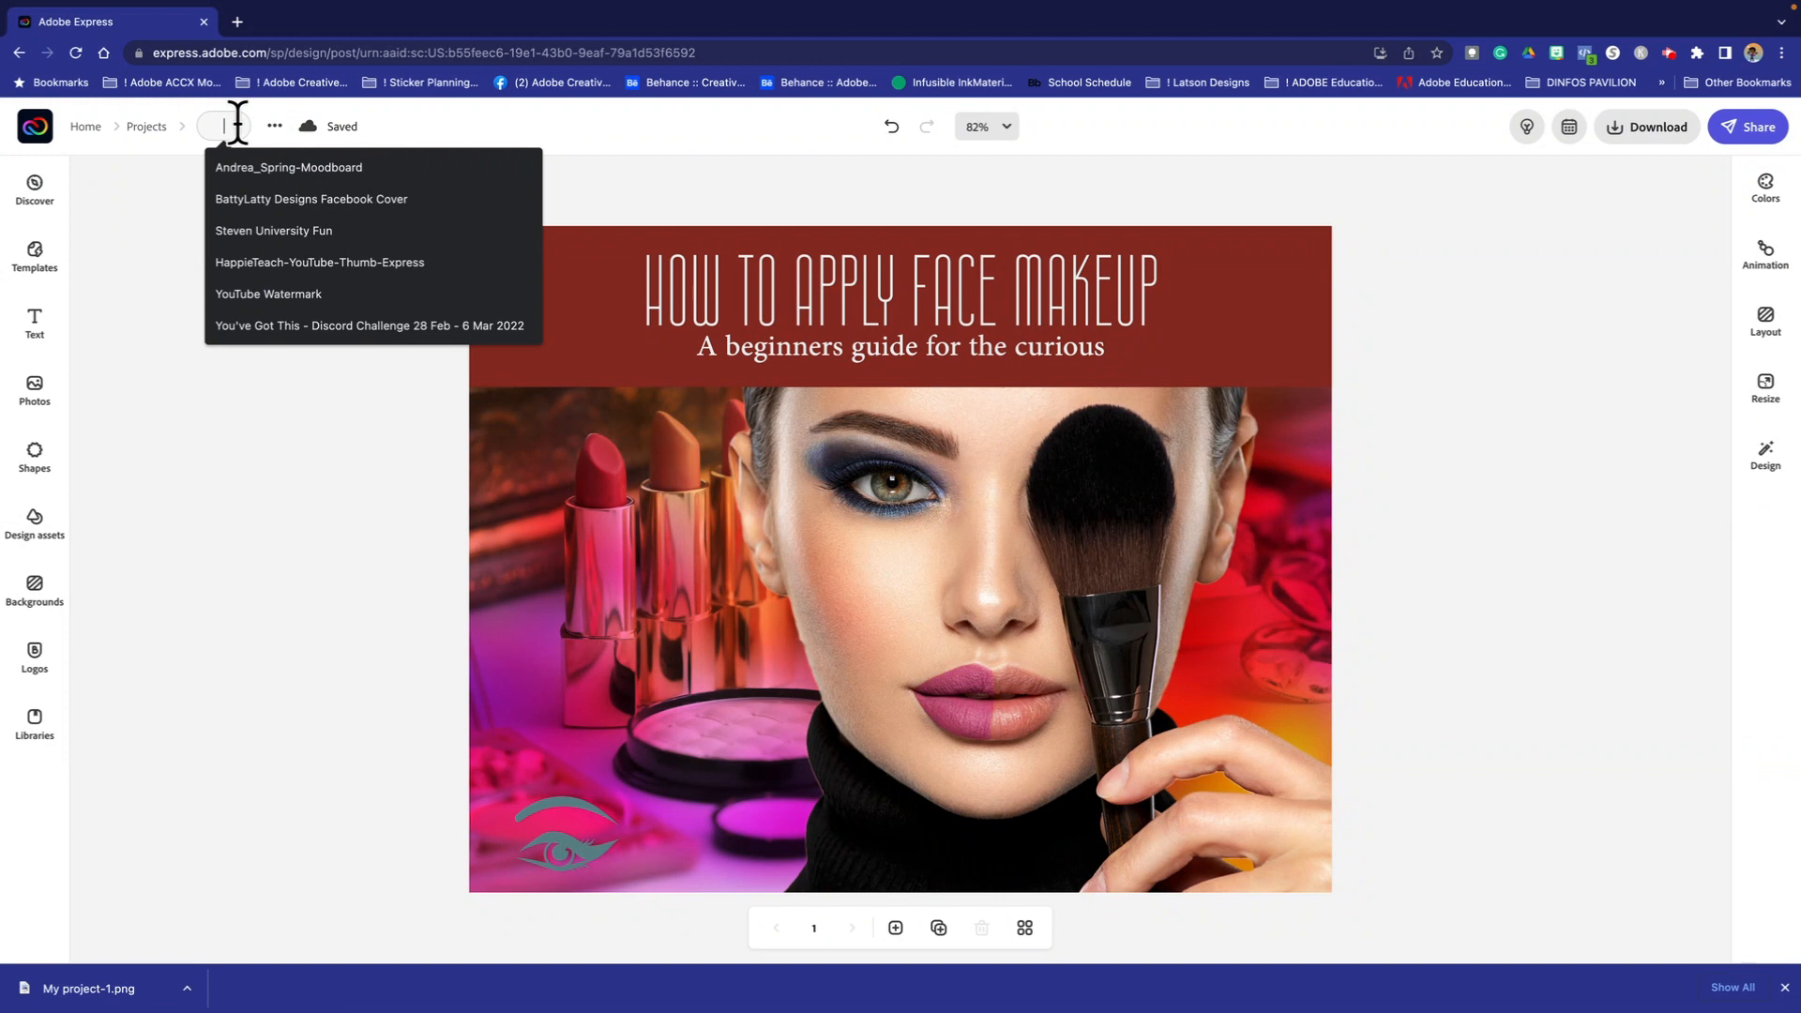
type("Bruc")
type("hure Ex")
type("am")
type("ple")
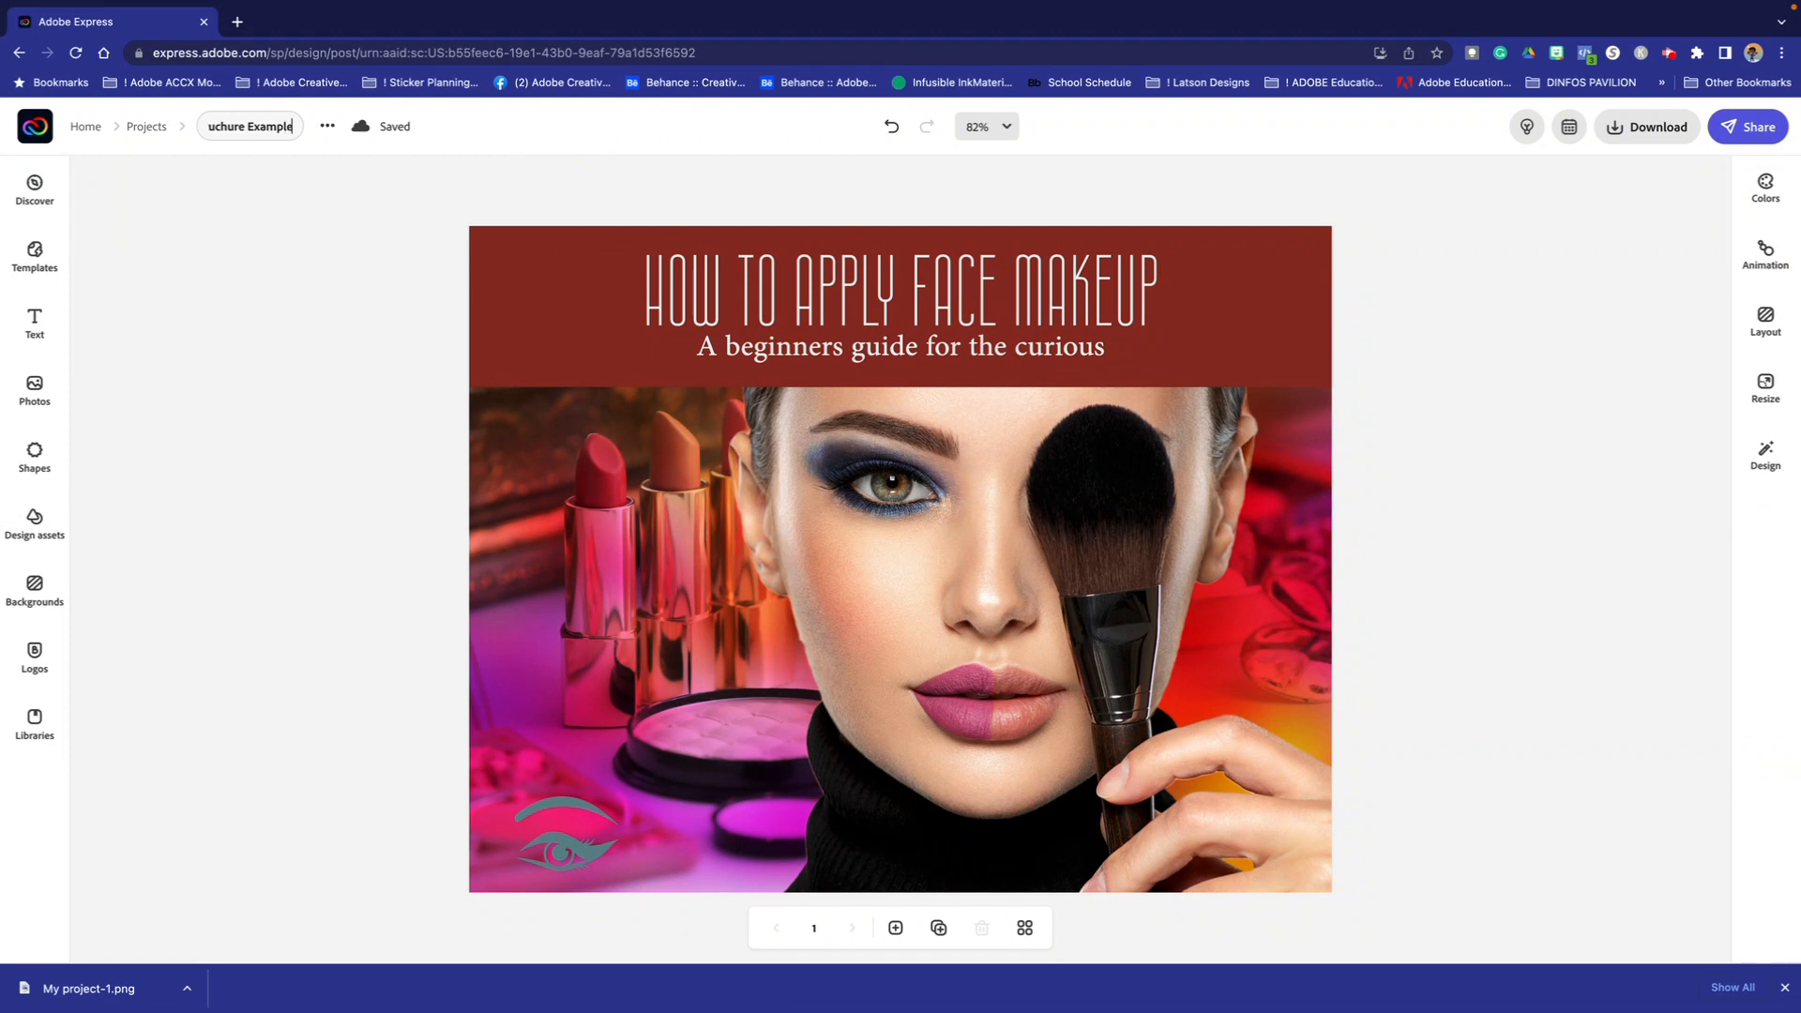
left_click(268, 227)
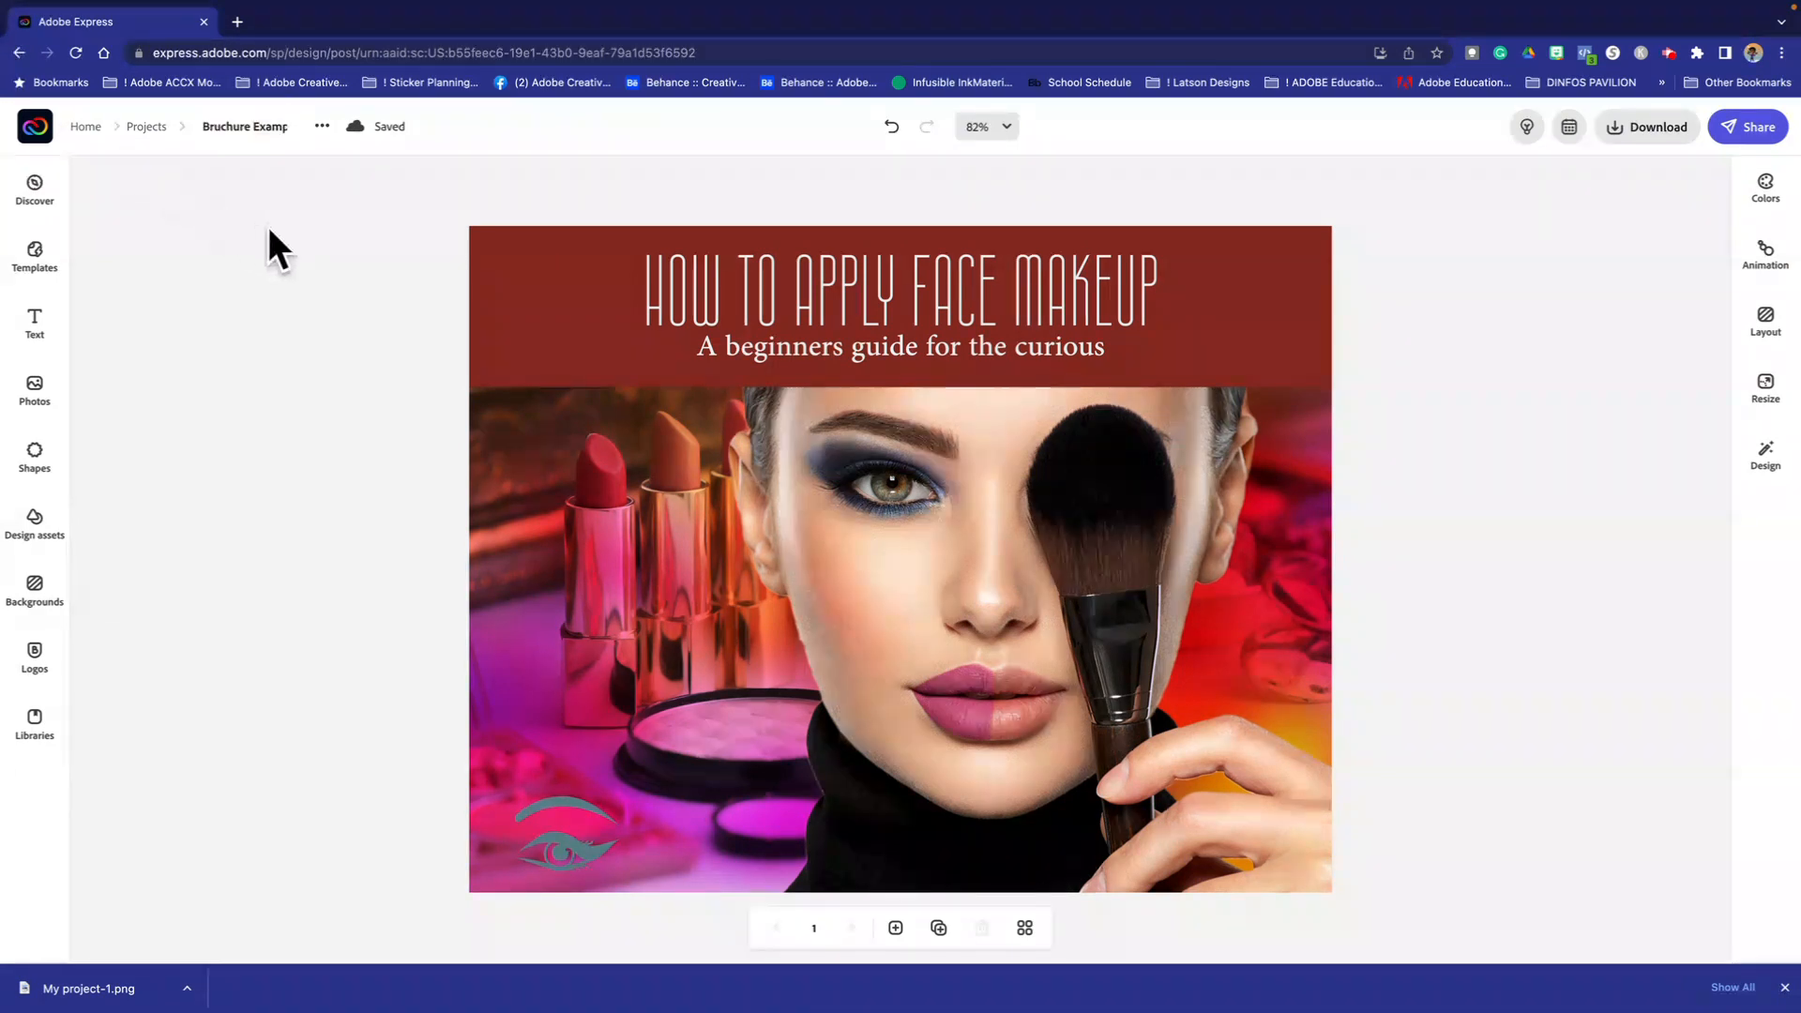
left_click(221, 125)
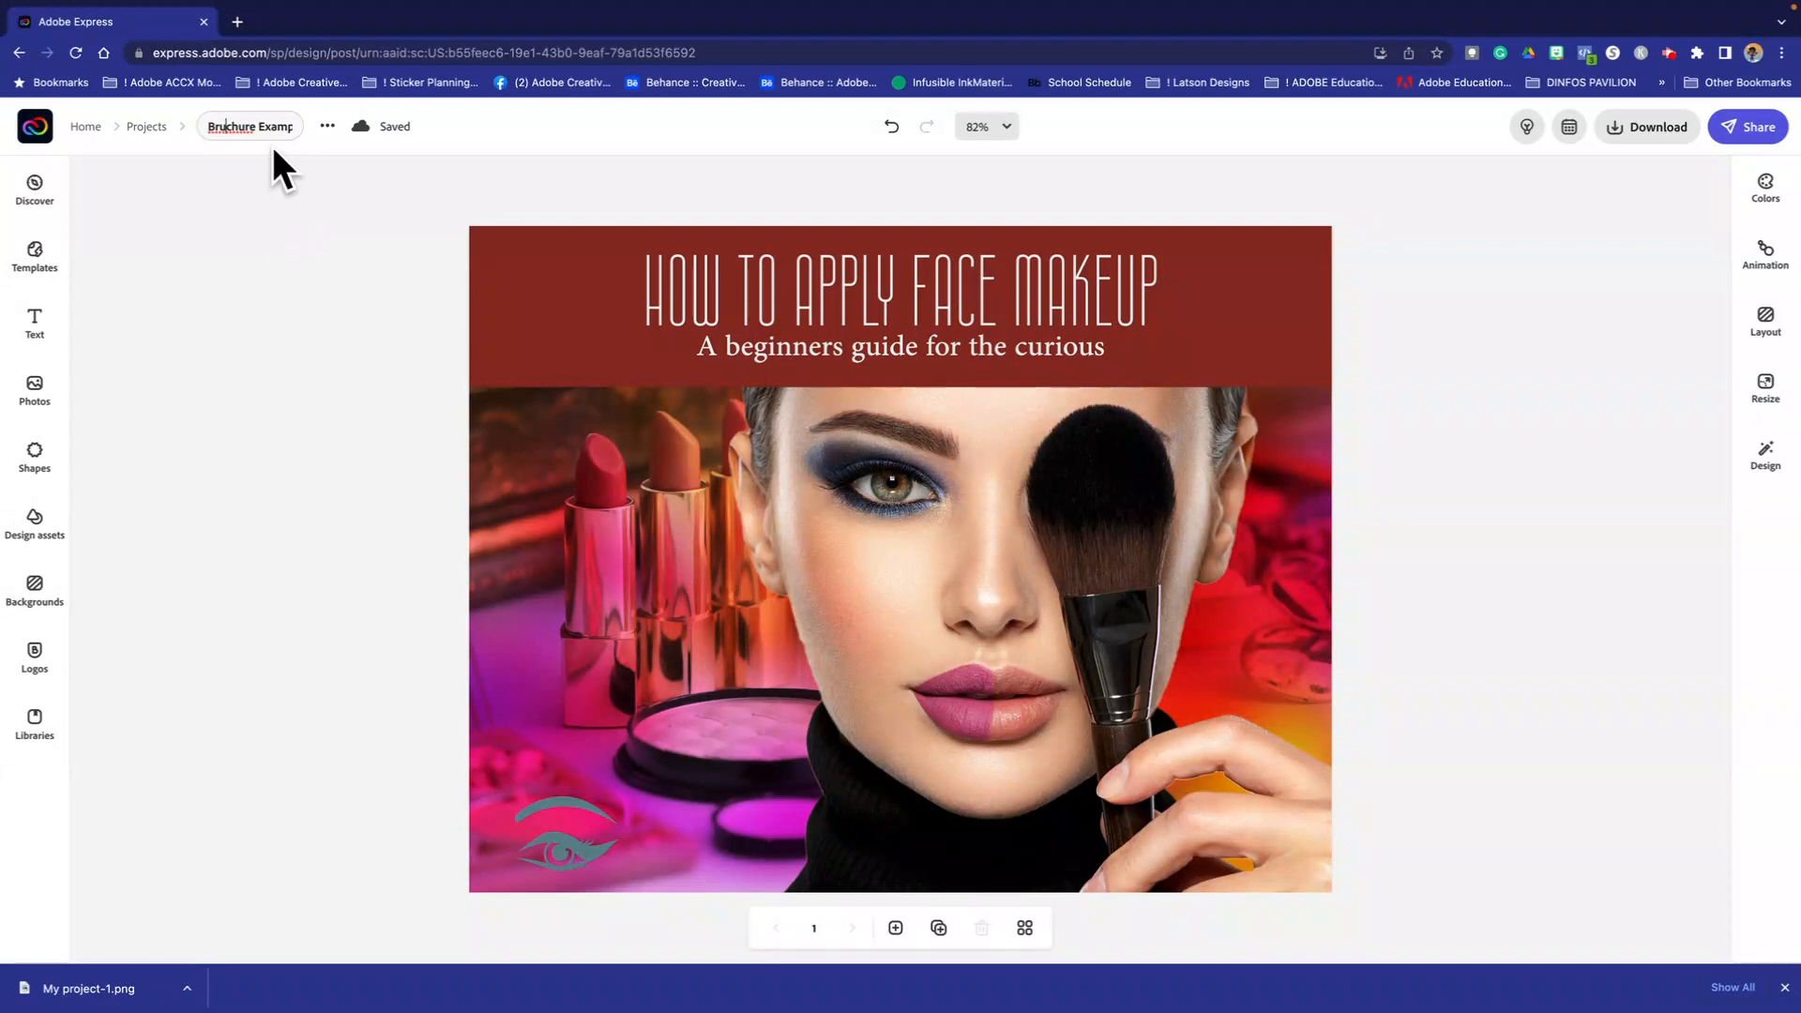
key("BackSpace")
type("o")
left_click(273, 234)
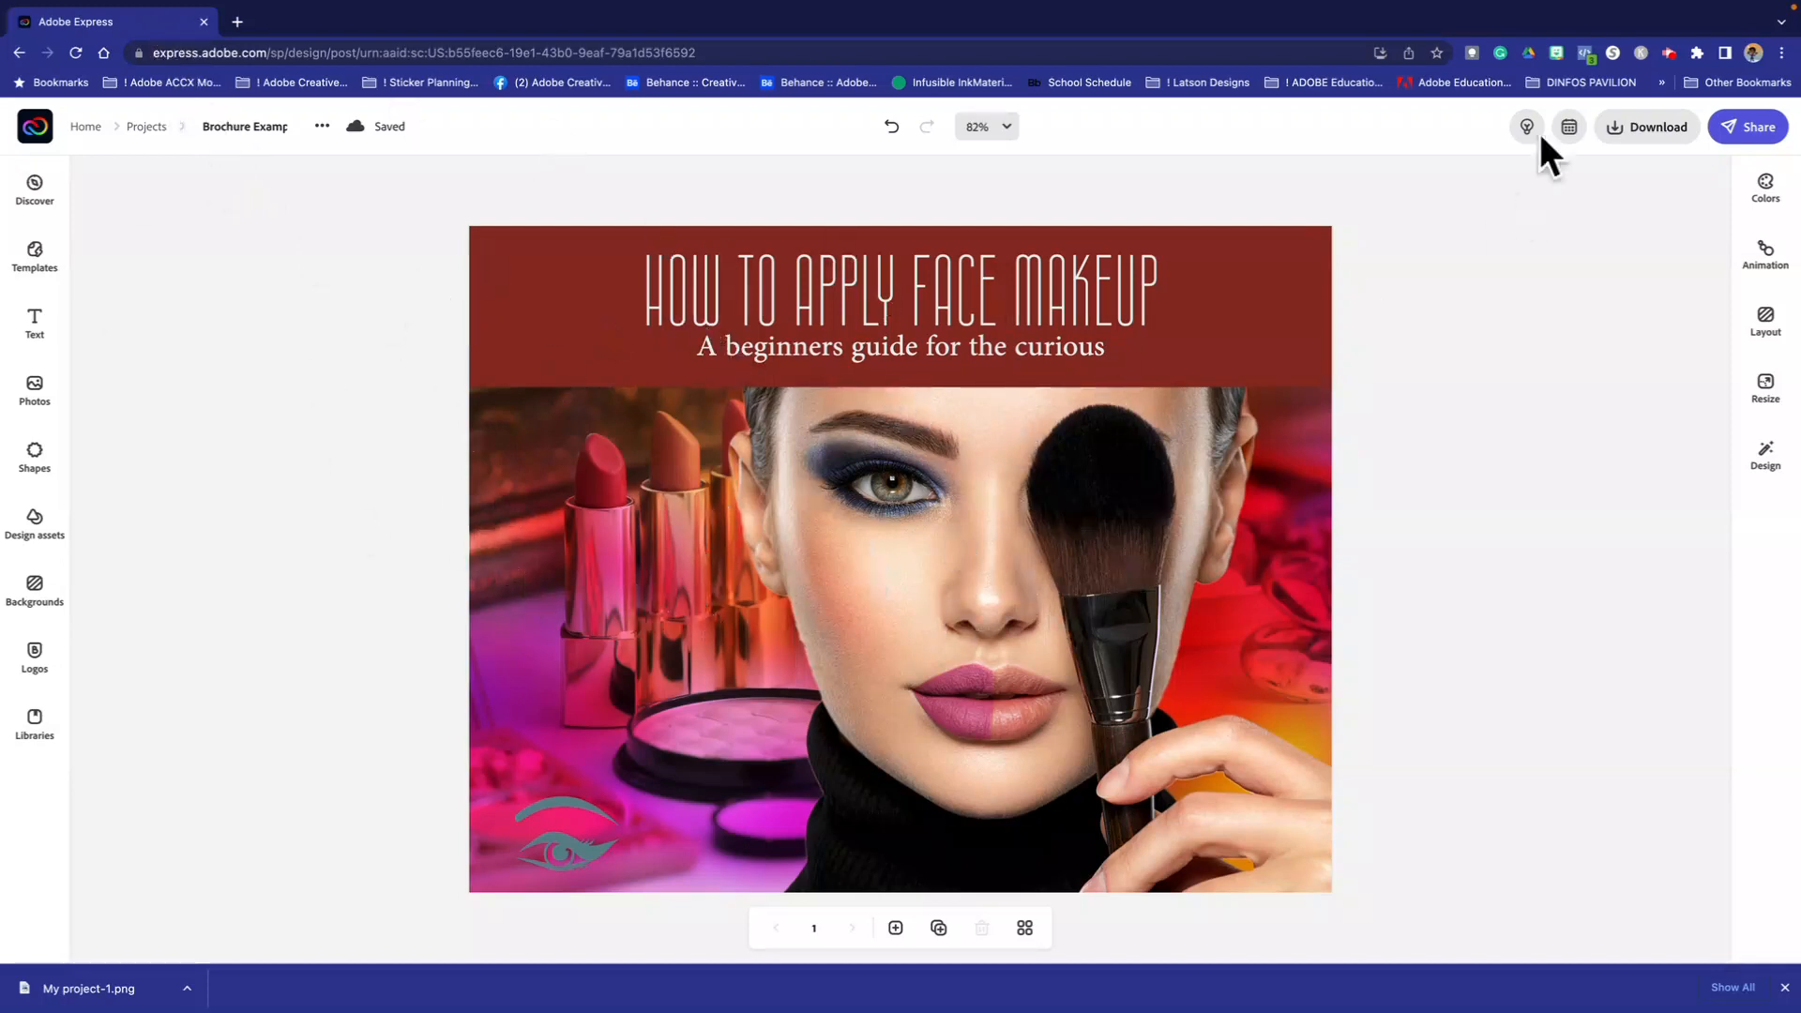
Step: Download the renamed makeup design as a PNG file
left_click(1615, 127)
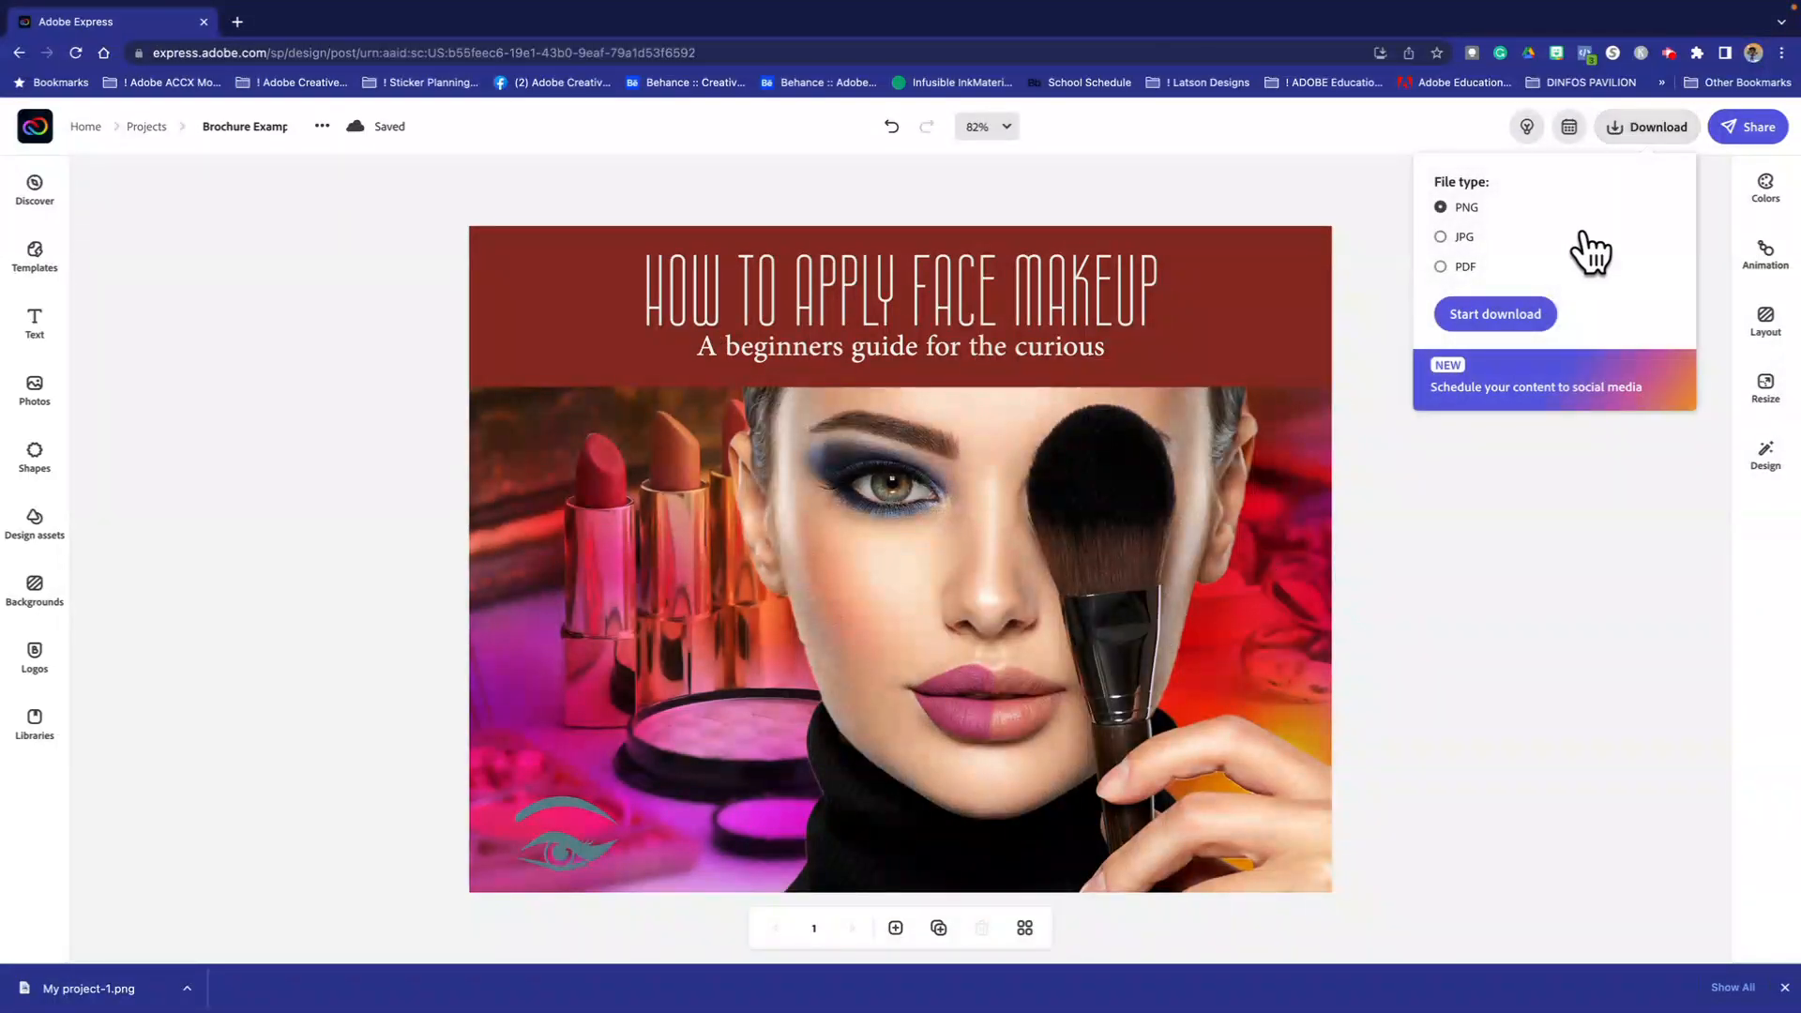
left_click(1493, 317)
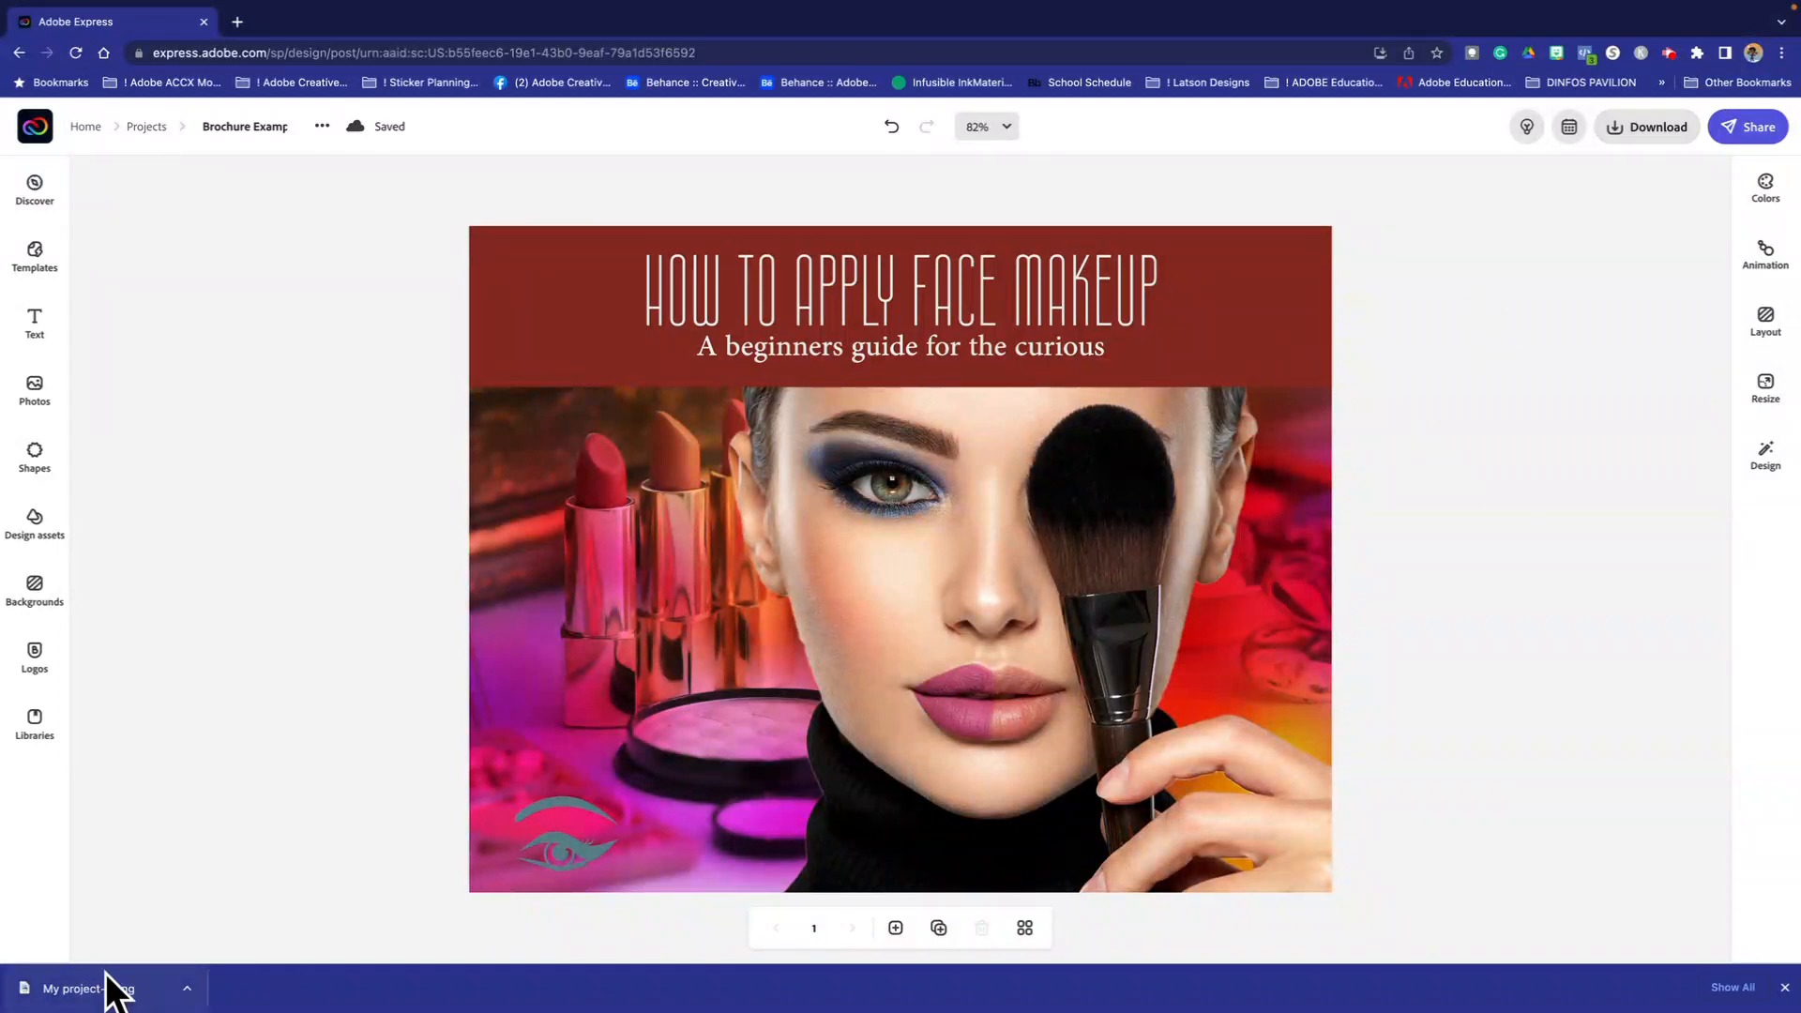